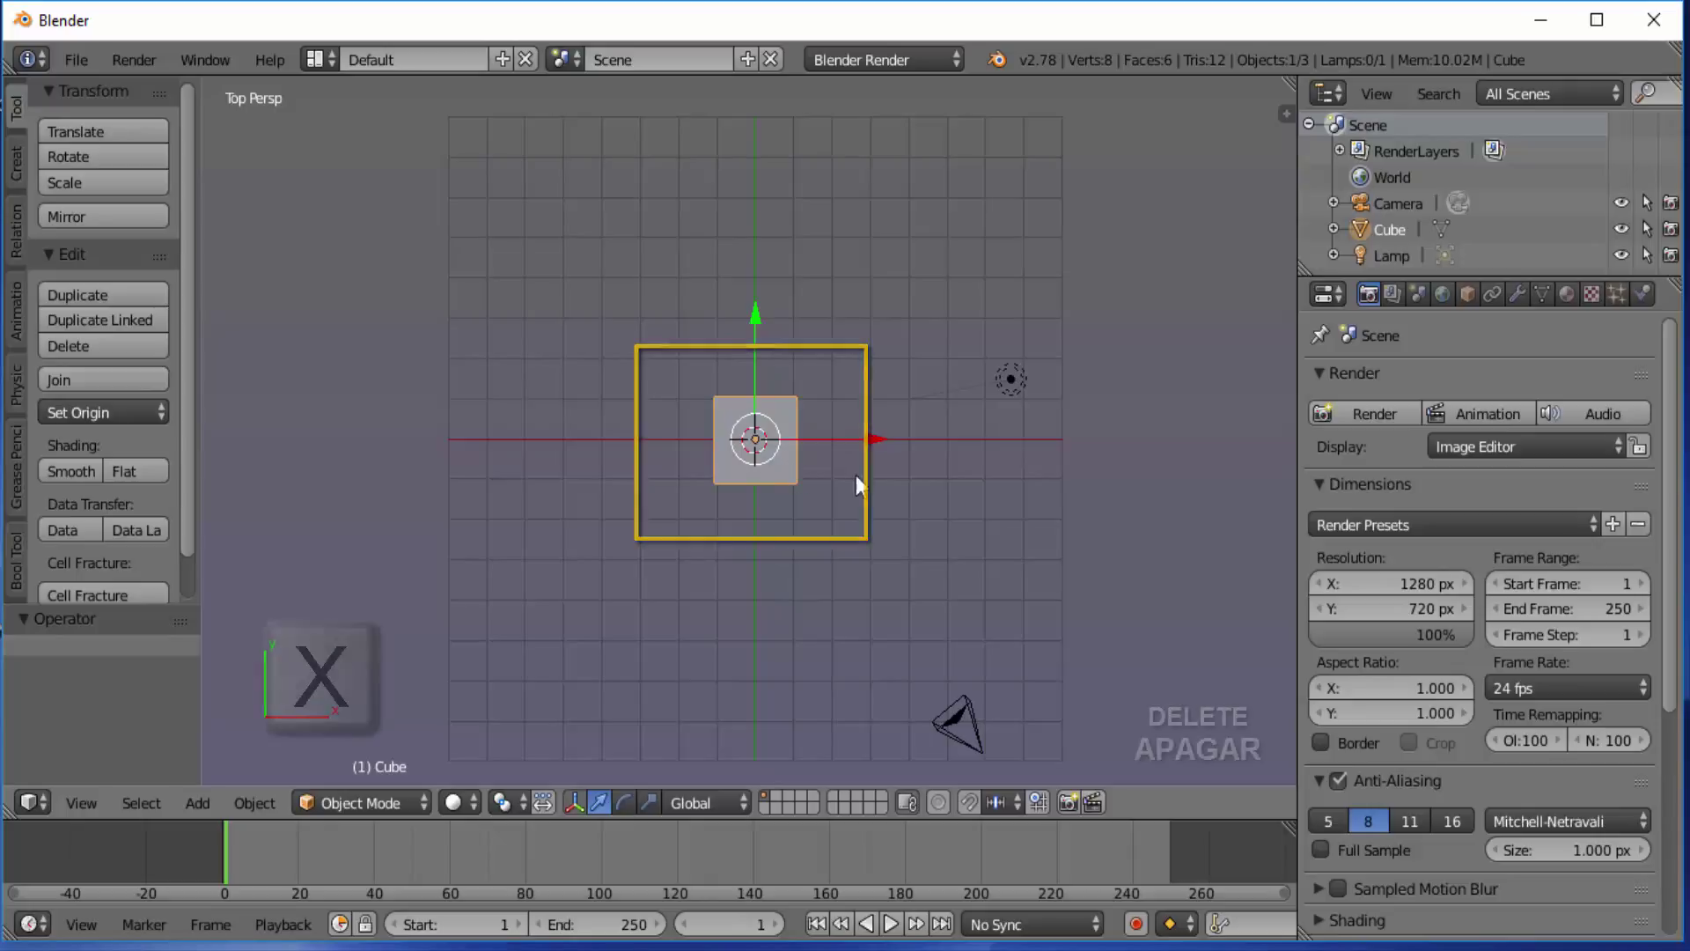
Step: Delete the default cube and add a Bezier circle with radius 1 at the origin in its place
key(x)
click(1044, 447)
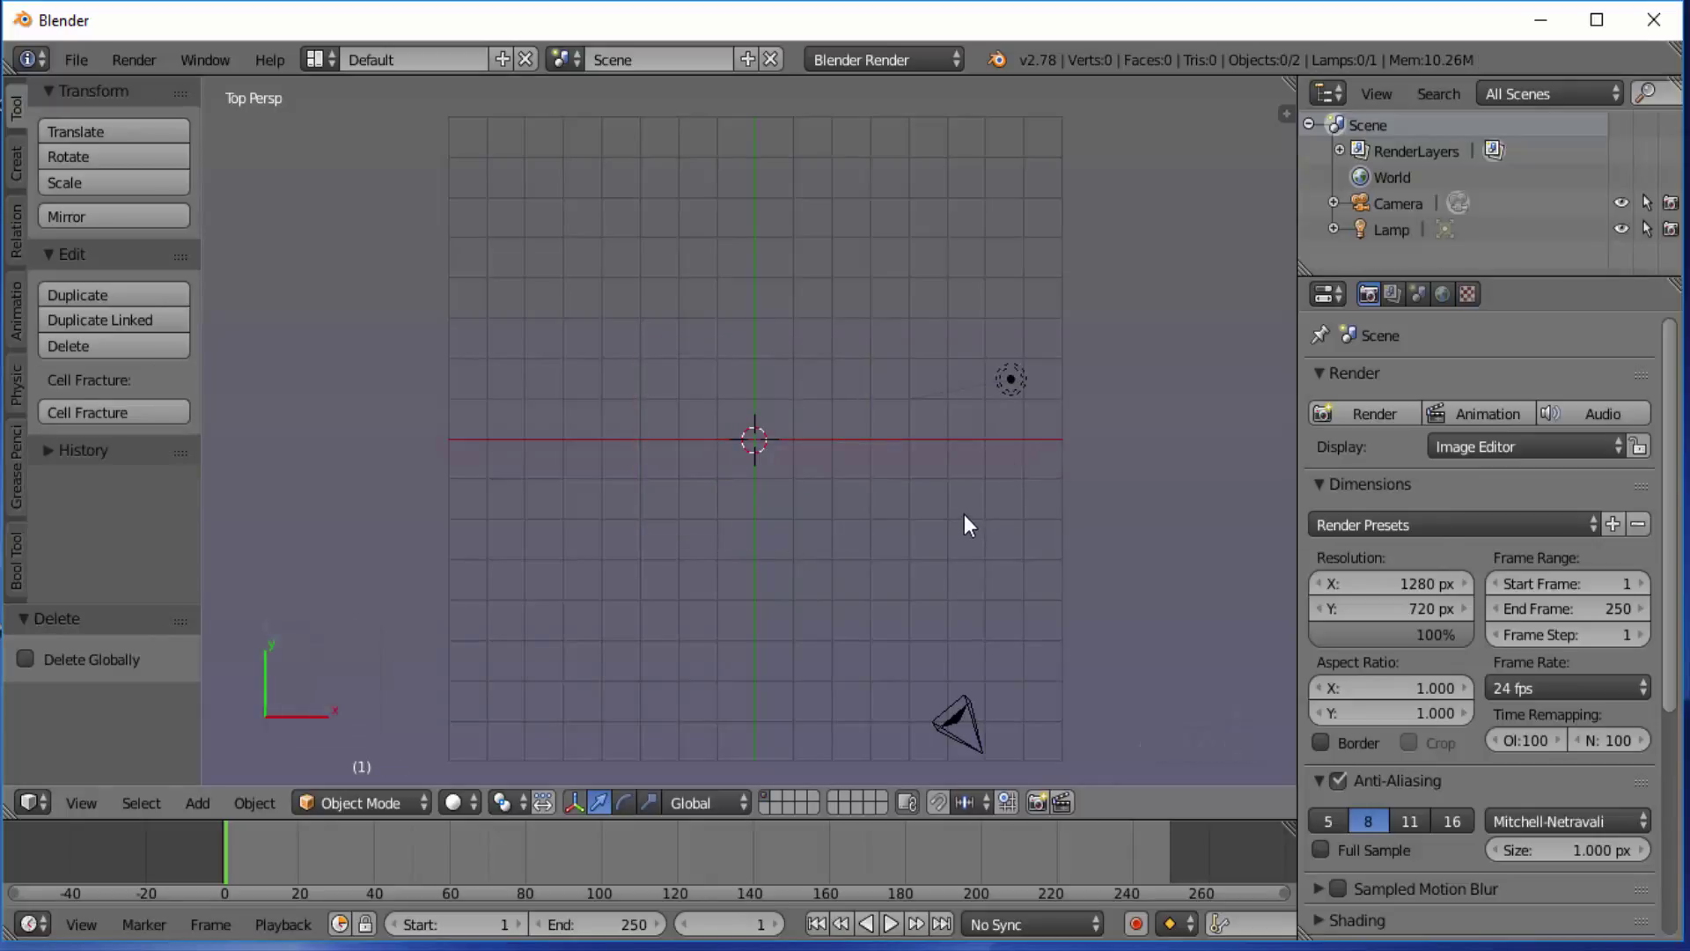
scroll(963, 516, up, 2)
scroll(963, 514, down, 1)
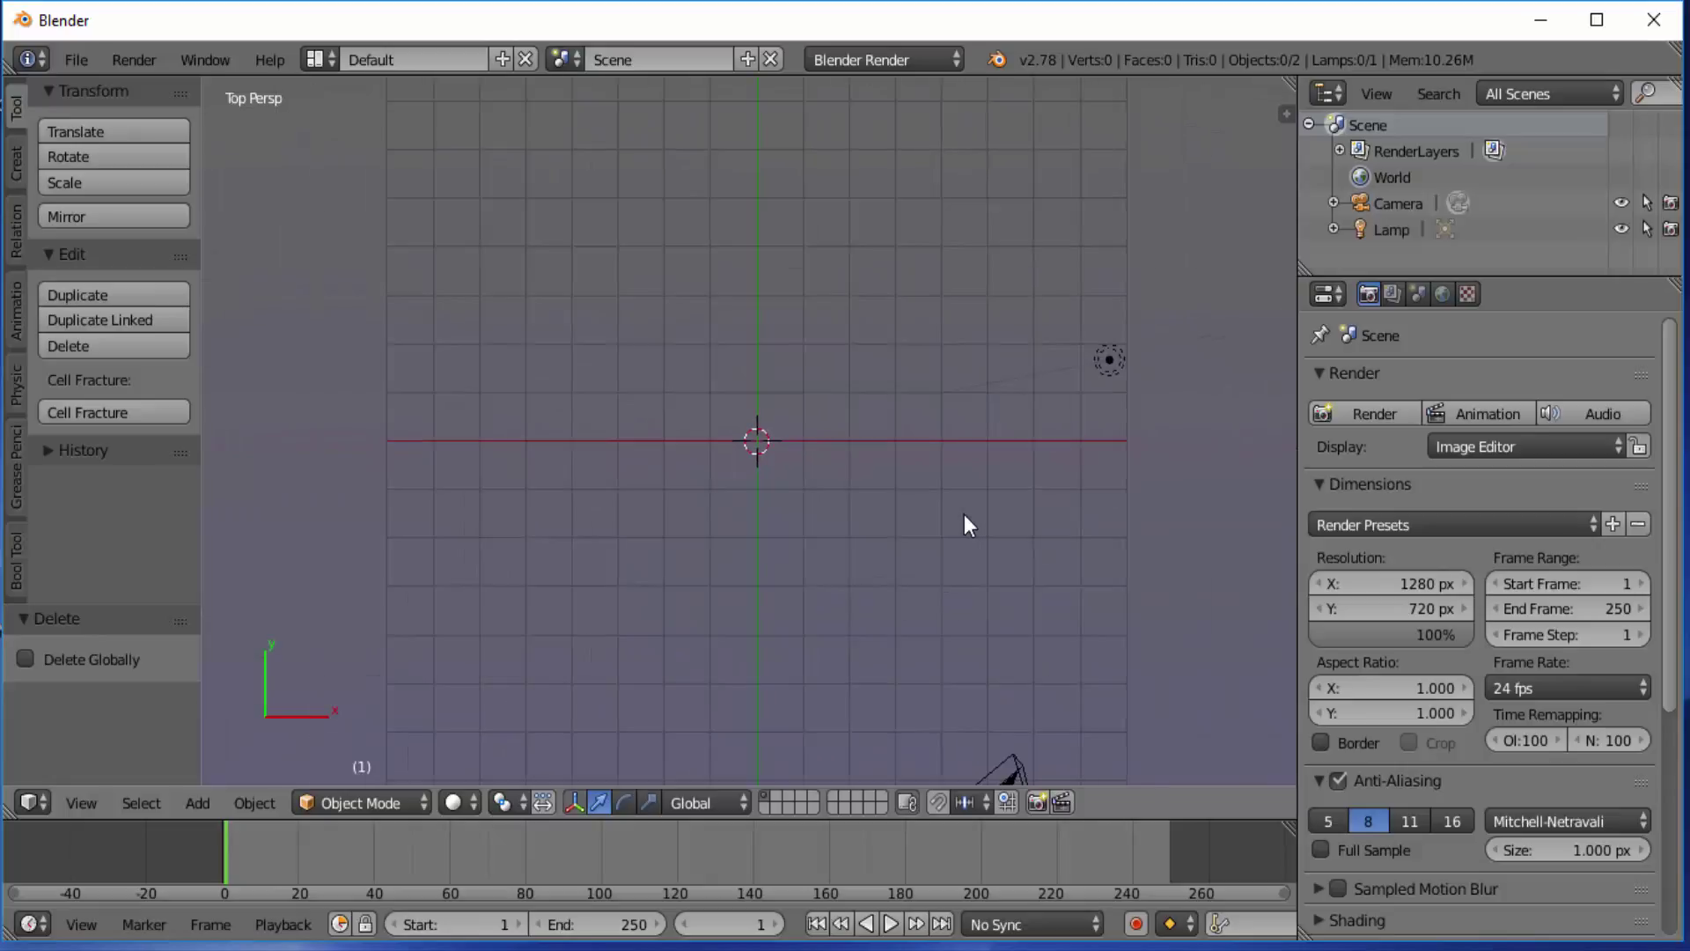
scroll(965, 516, down, 1)
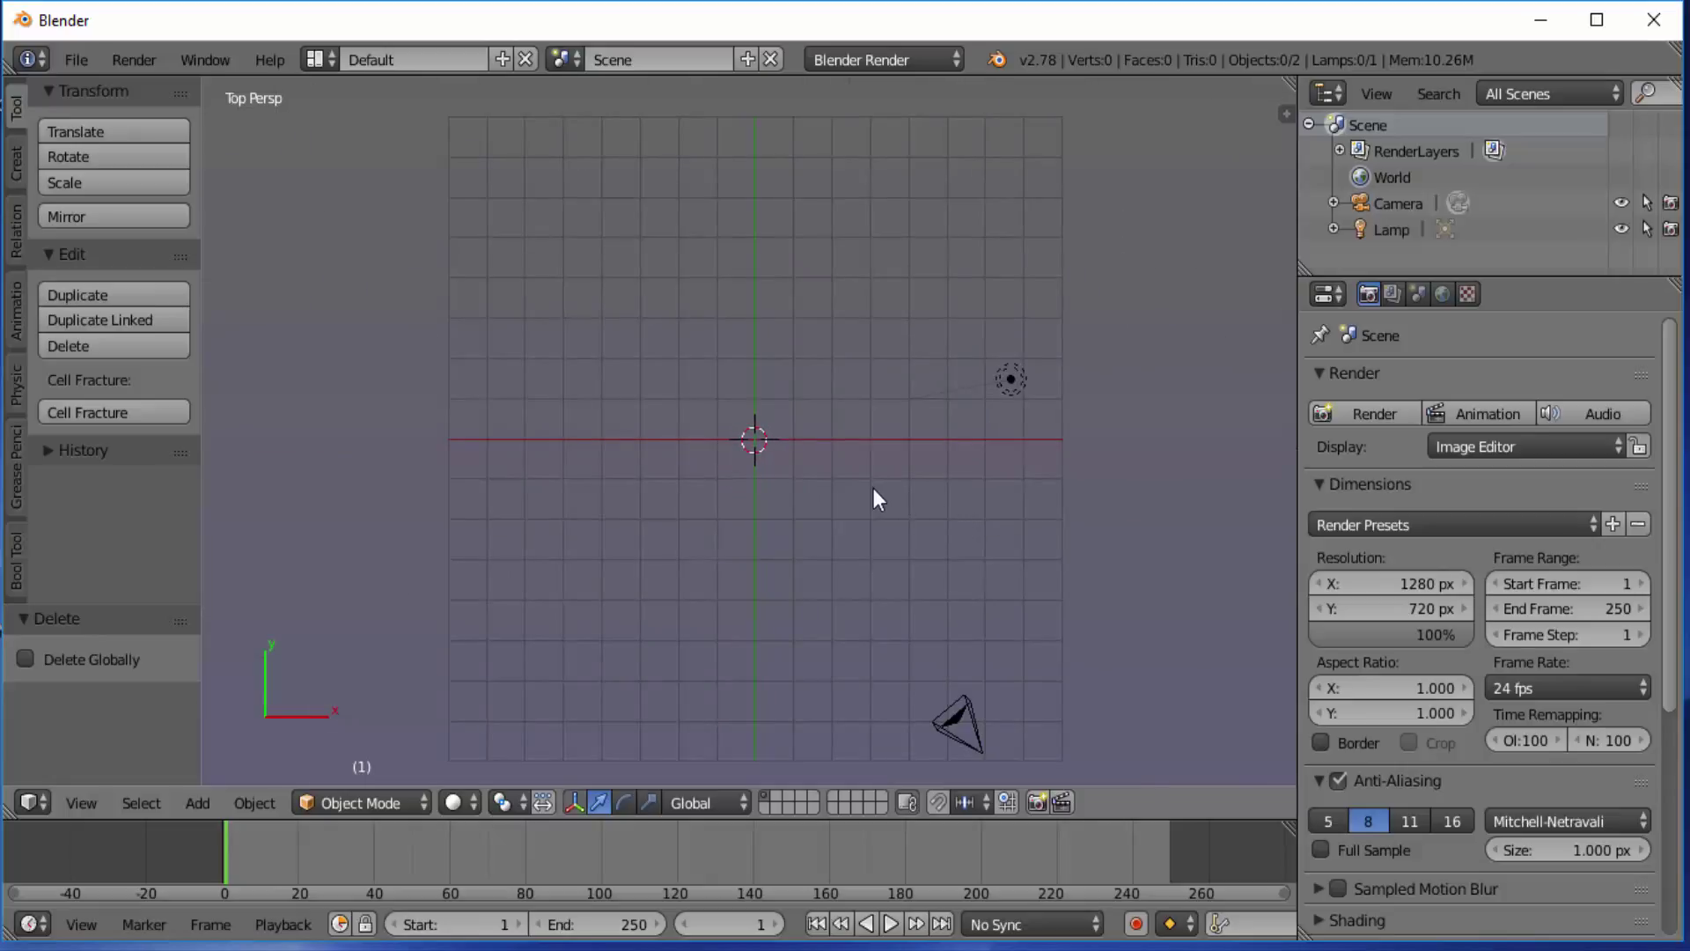
key(shift+a)
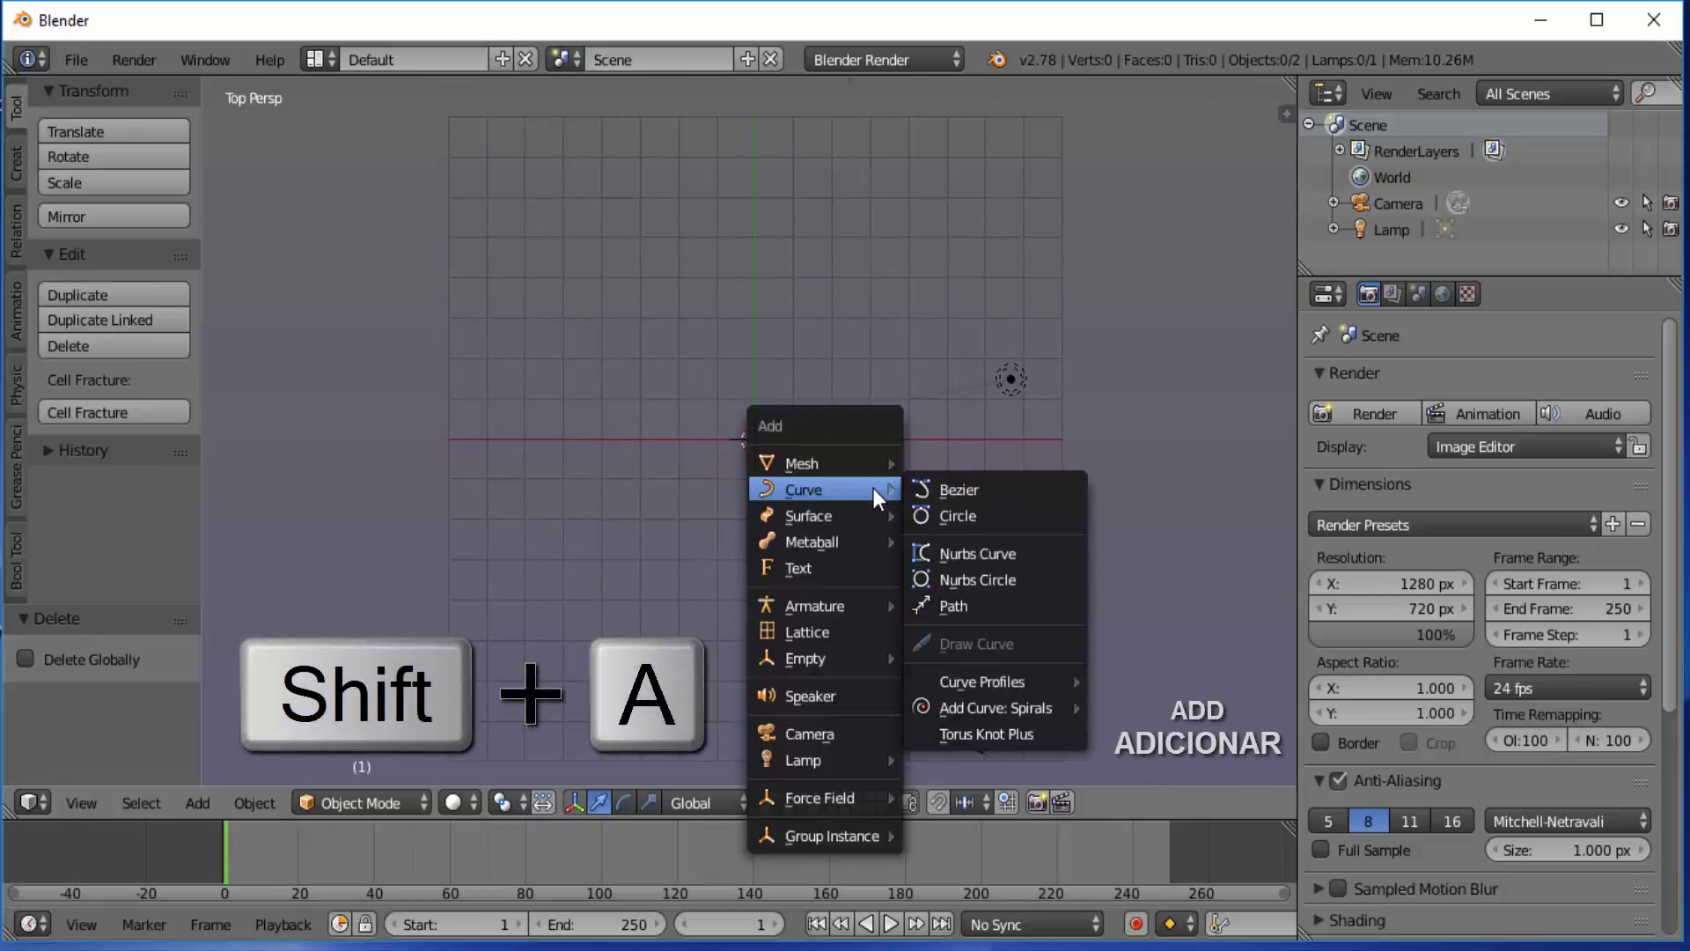
click(970, 512)
scroll(838, 507, up, 6)
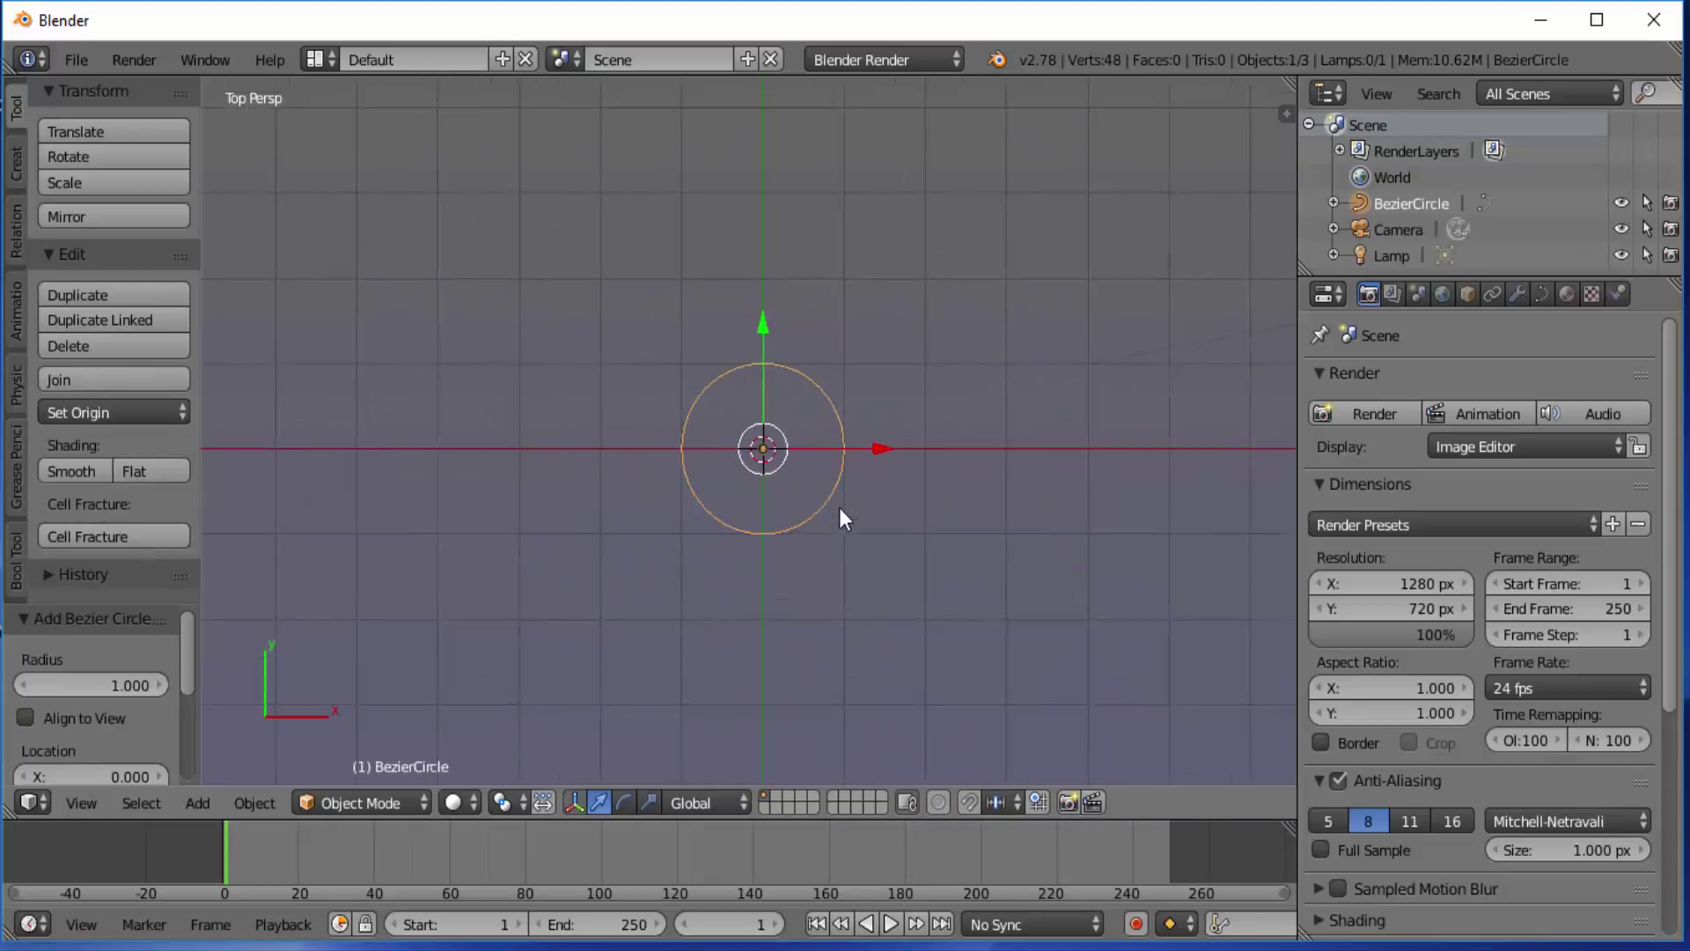
Step: Put the Bezier circle into Edit Mode and set its curve shape to 2D
click(353, 797)
click(375, 747)
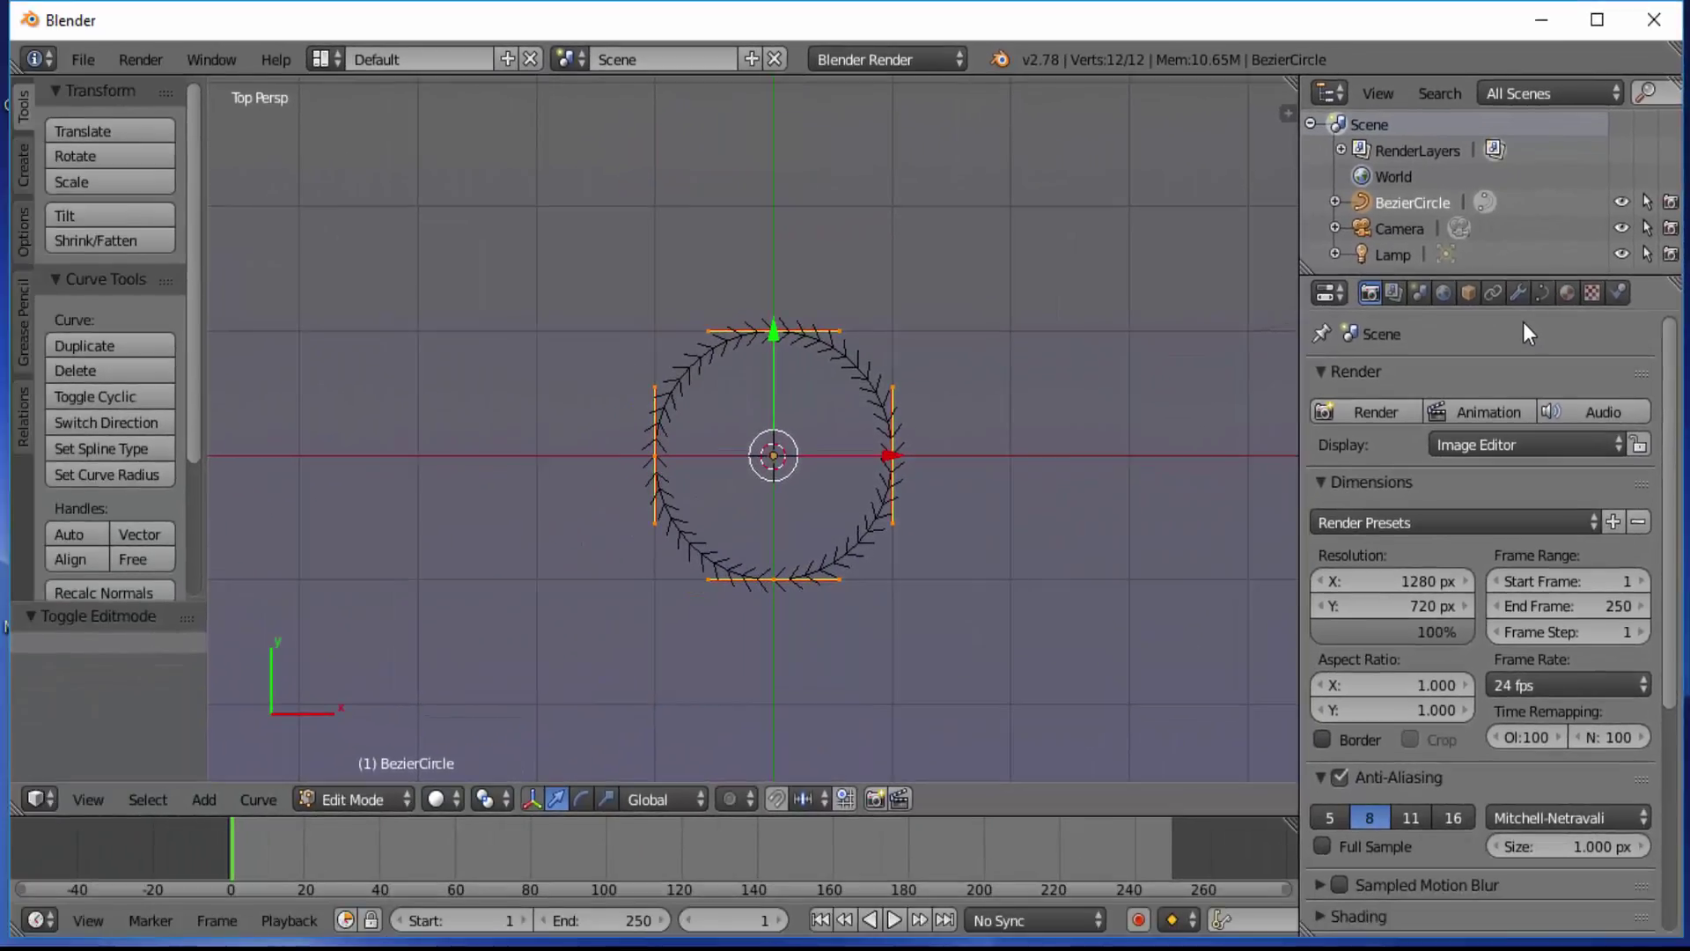
click(1540, 292)
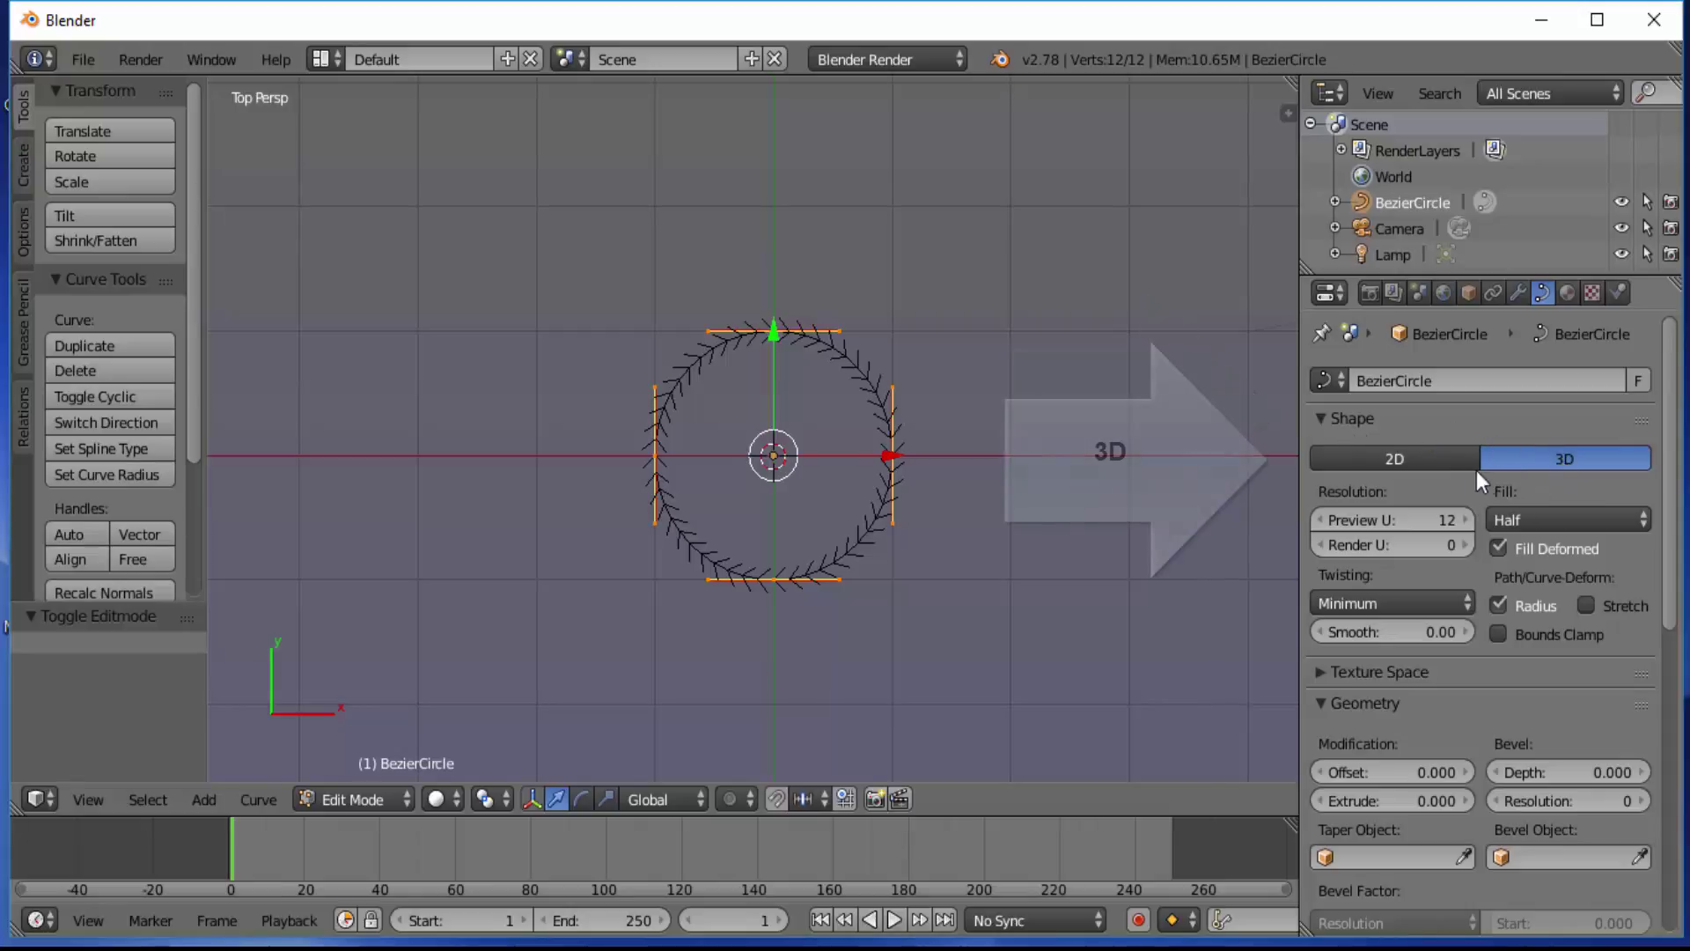
click(1397, 456)
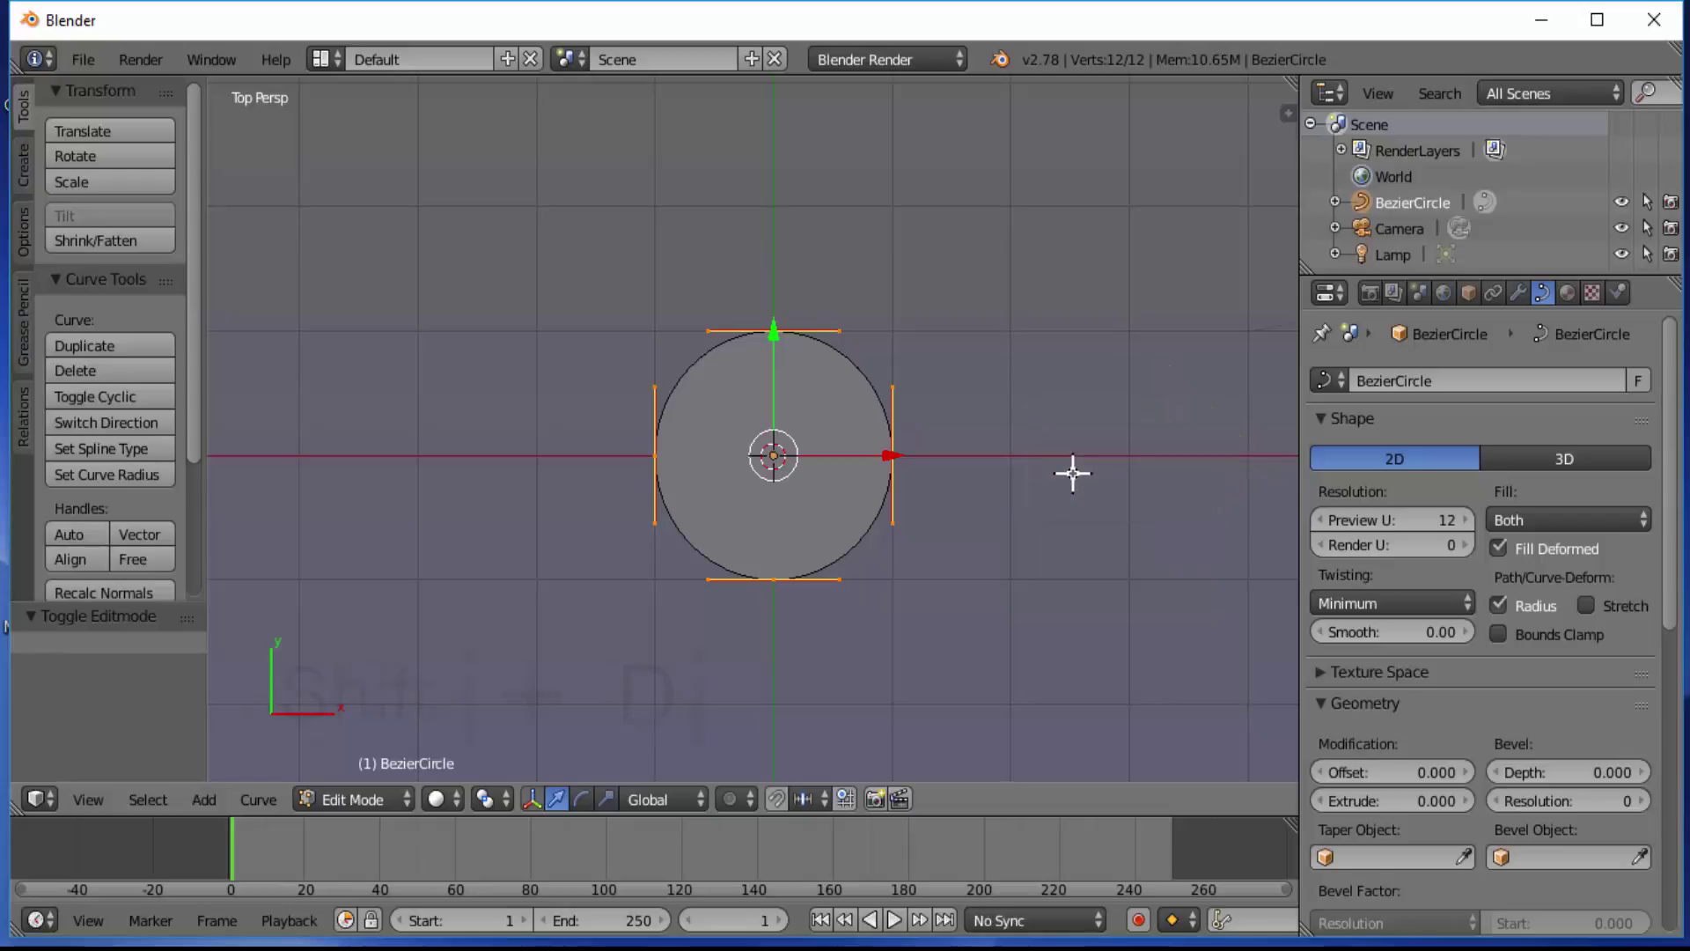
Step: Duplicate the circle's curve in place and scale the copy to about 0.485 to form a concentric inner circle
key(shift+d)
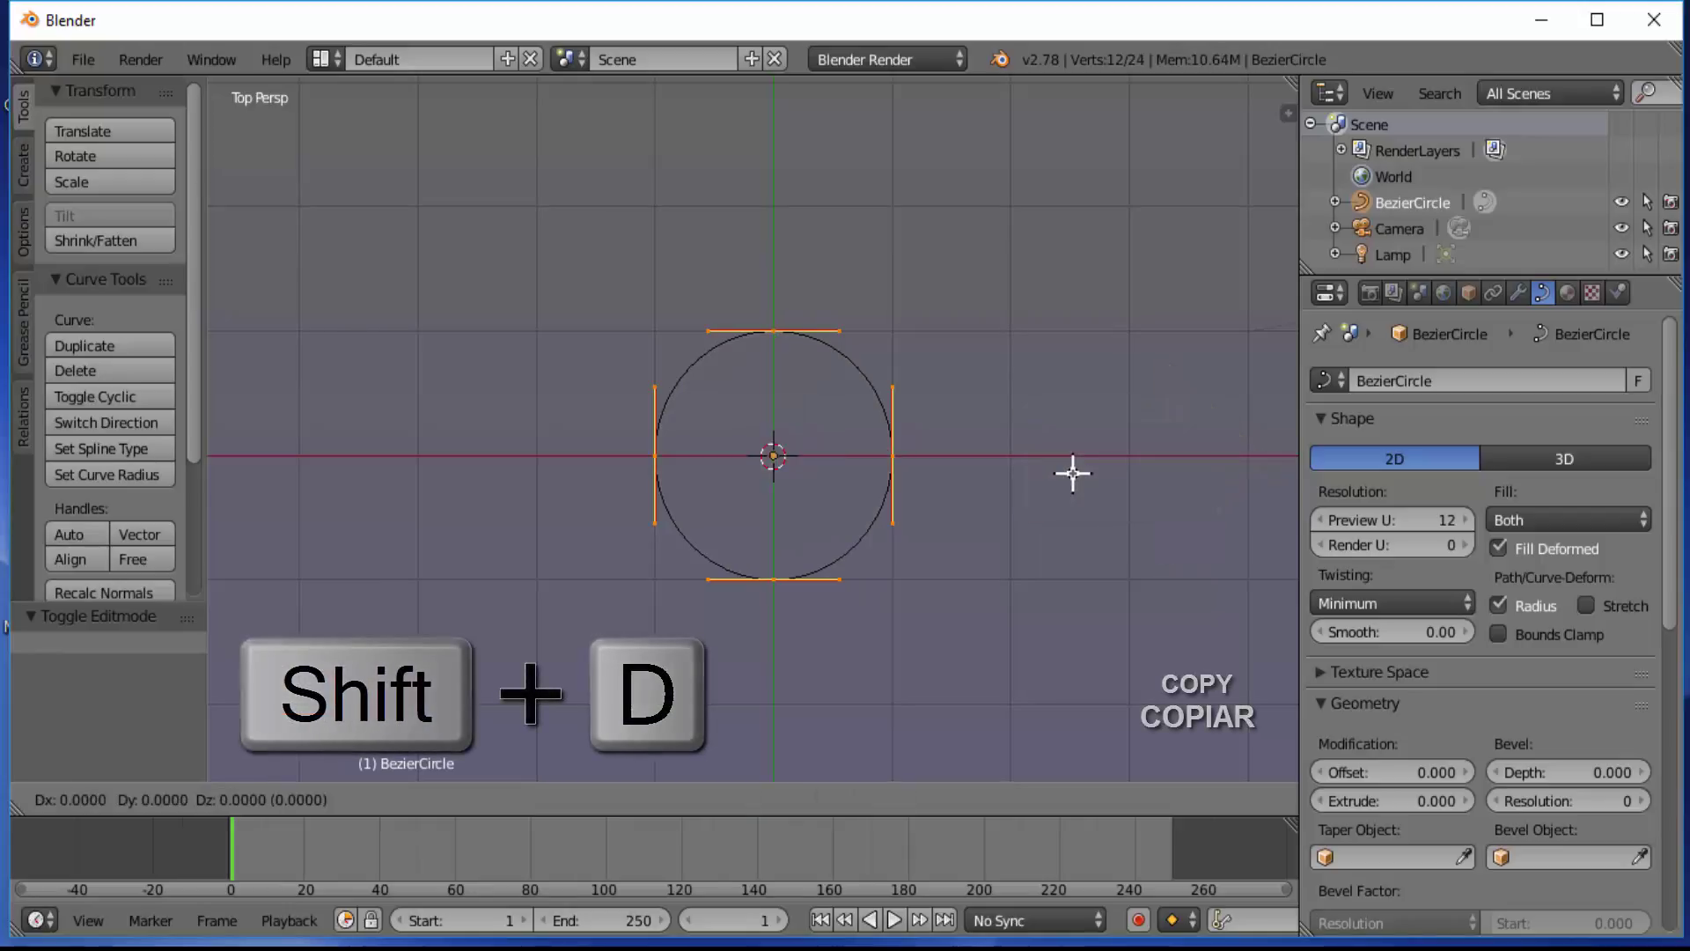
key(s)
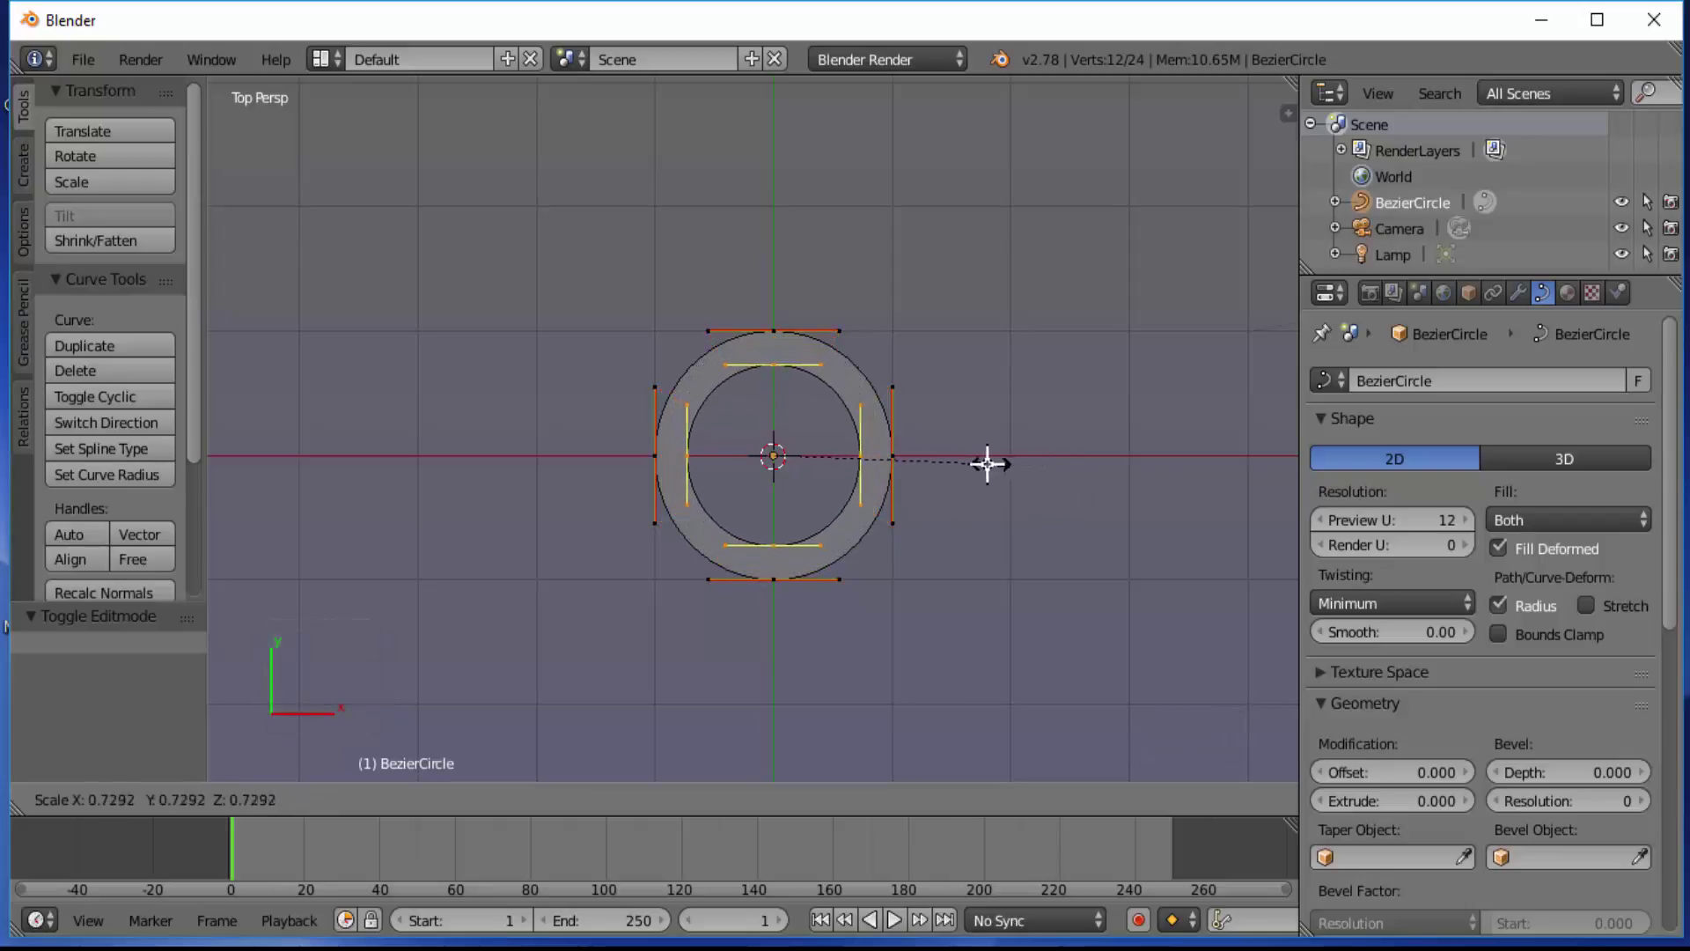
click(915, 461)
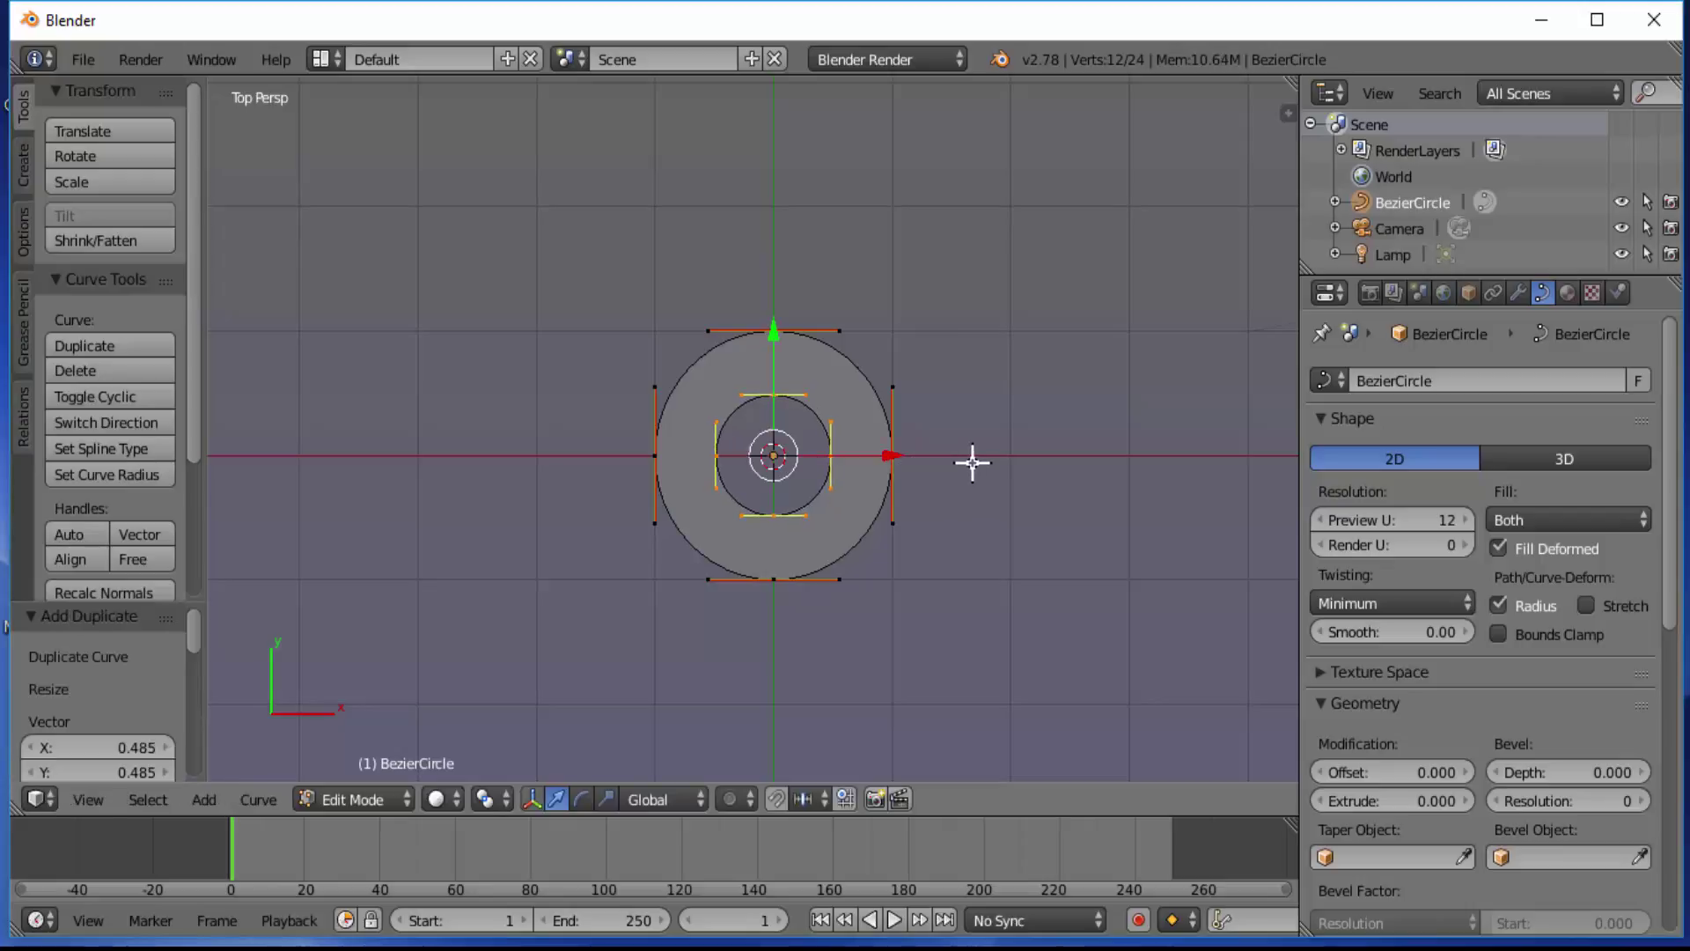
Step: Select only the outer circle's control point on the positive X side and turn off Cyclic U for that spline
key(a)
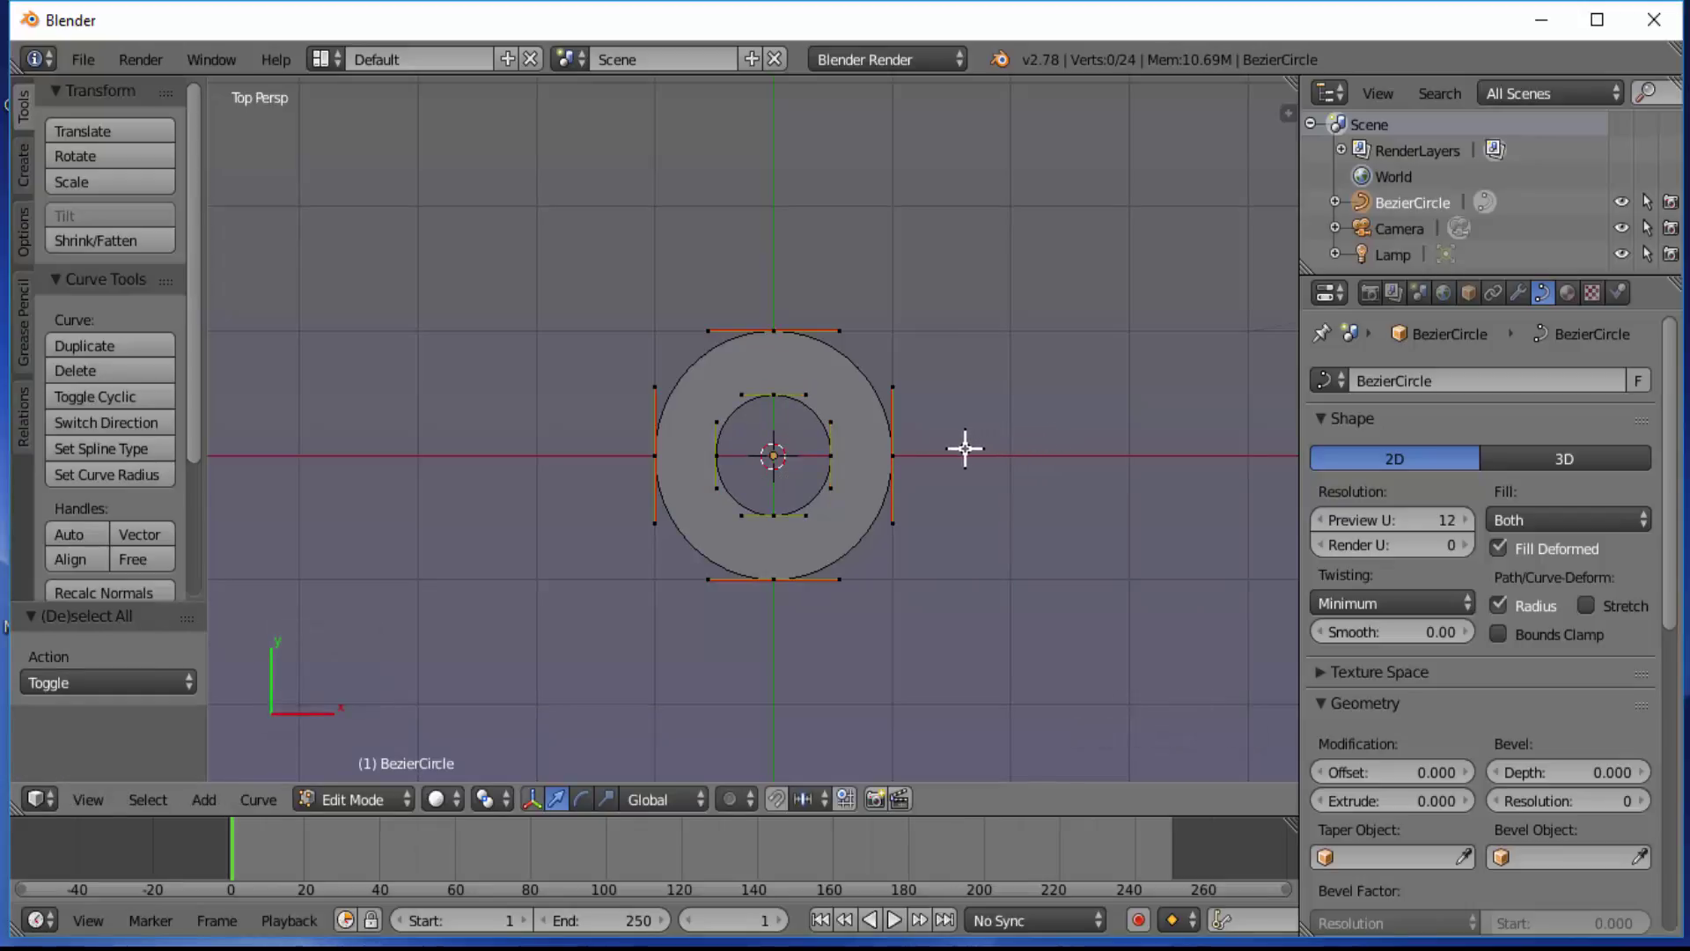
right_click(892, 455)
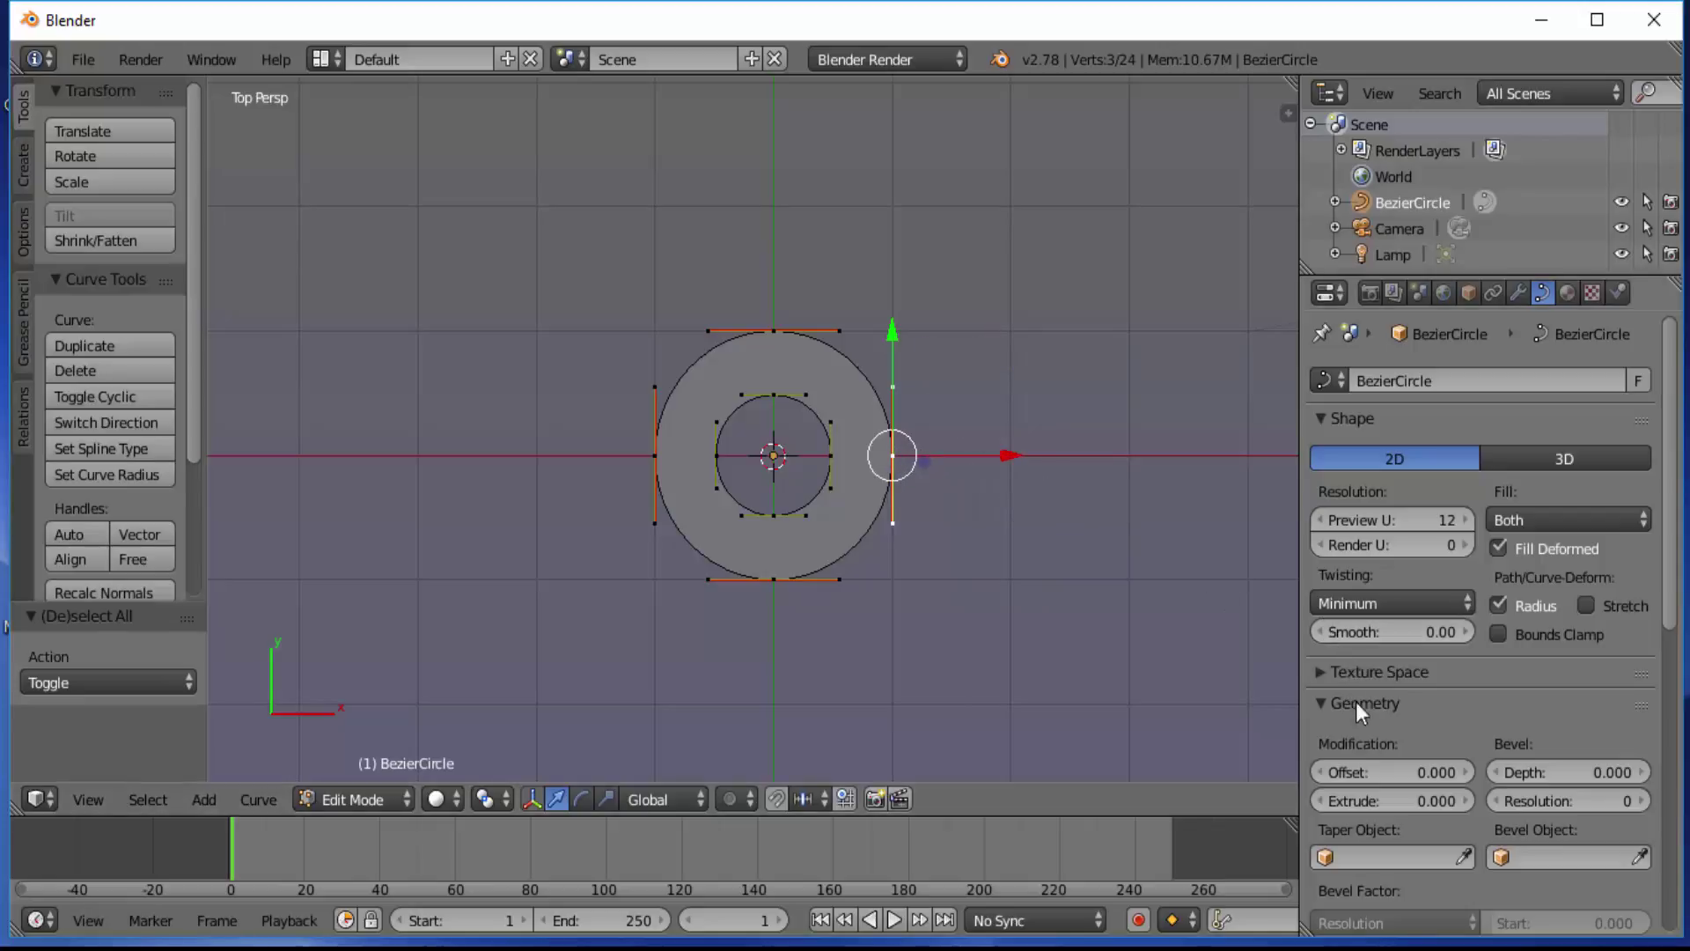
drag(1673, 526, 1677, 826)
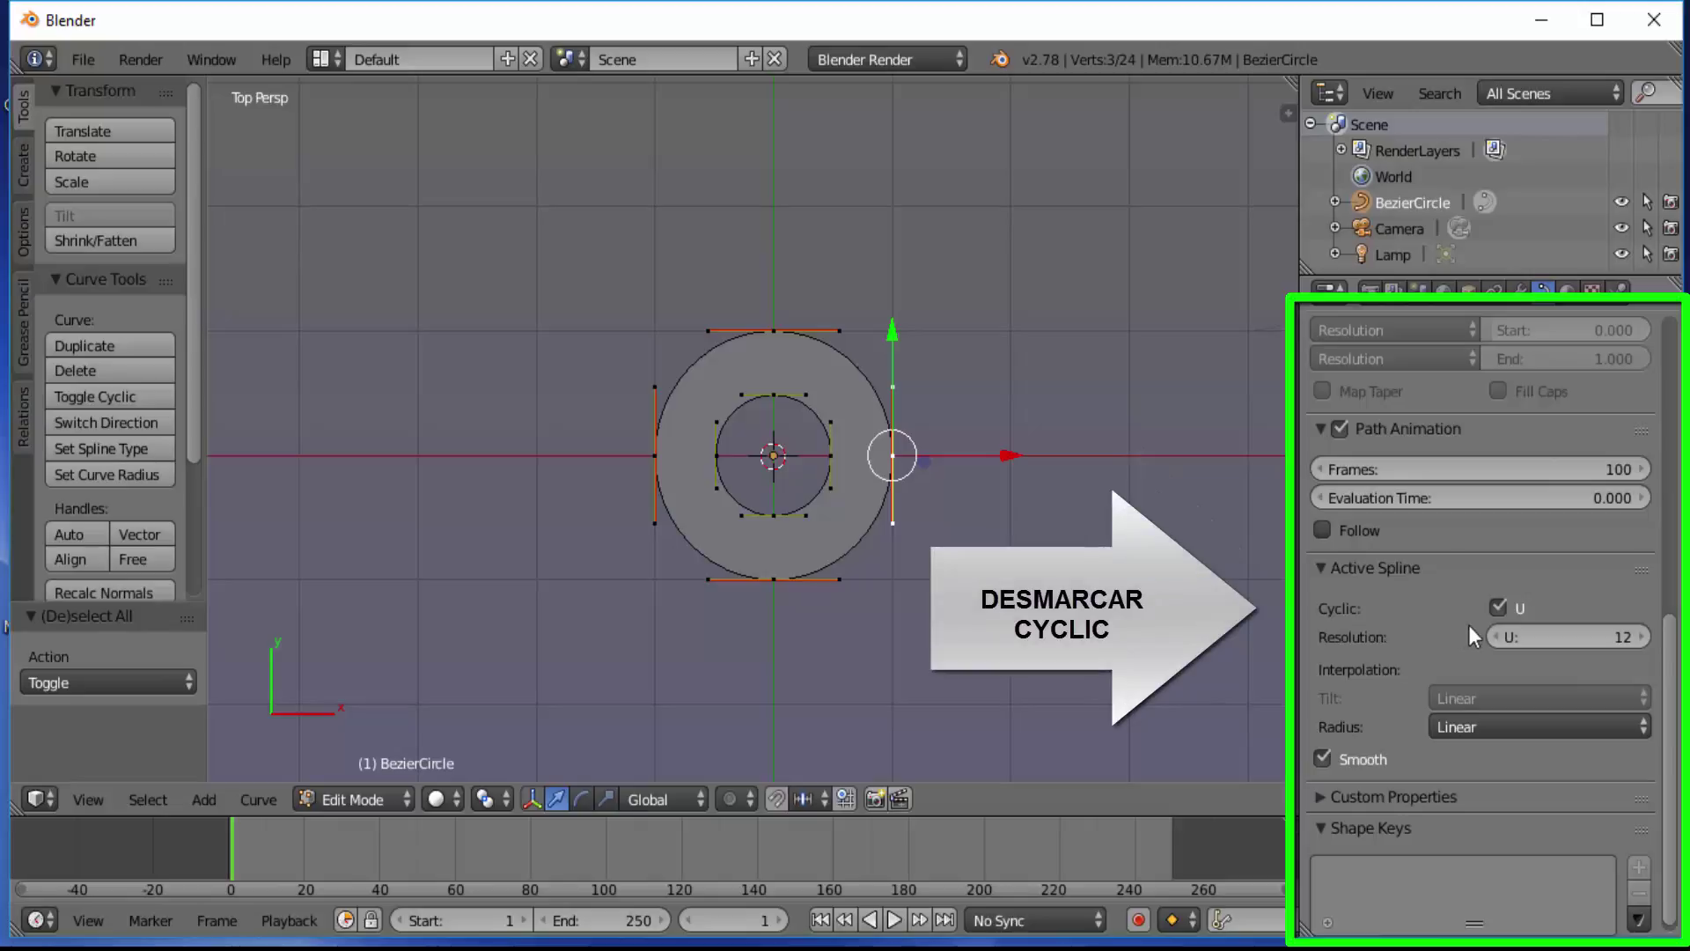
click(1499, 607)
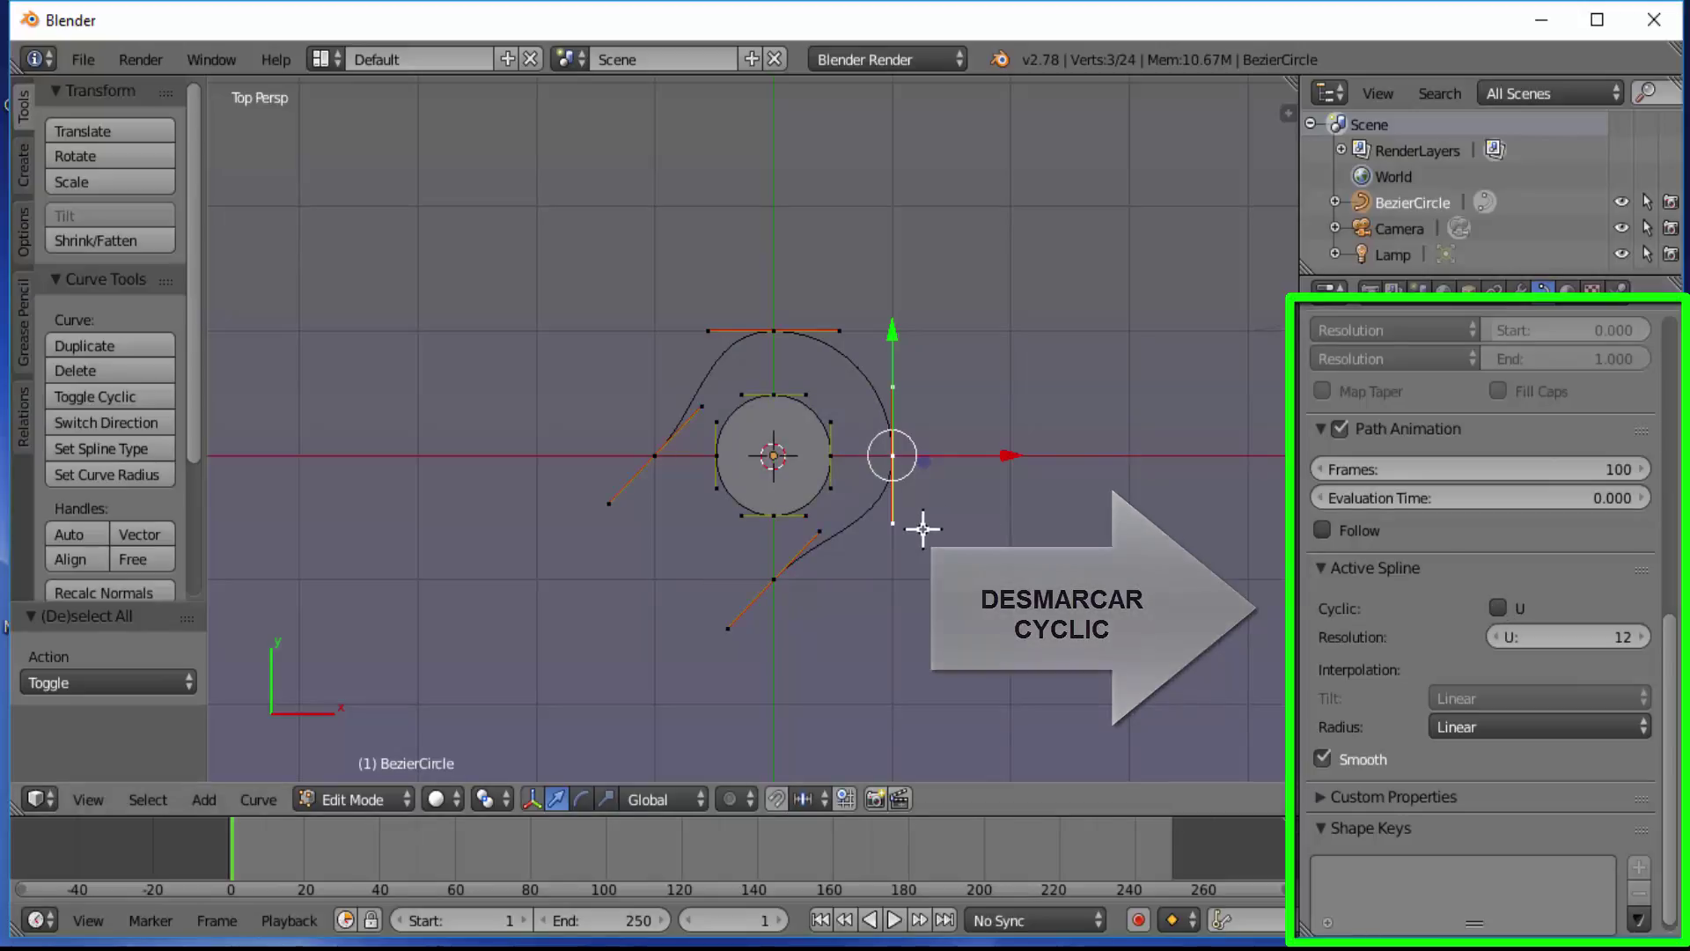
Step: Select the whole outer spline and rotate it about -135° so its open side faces positive X
scroll(998, 558, up, 2)
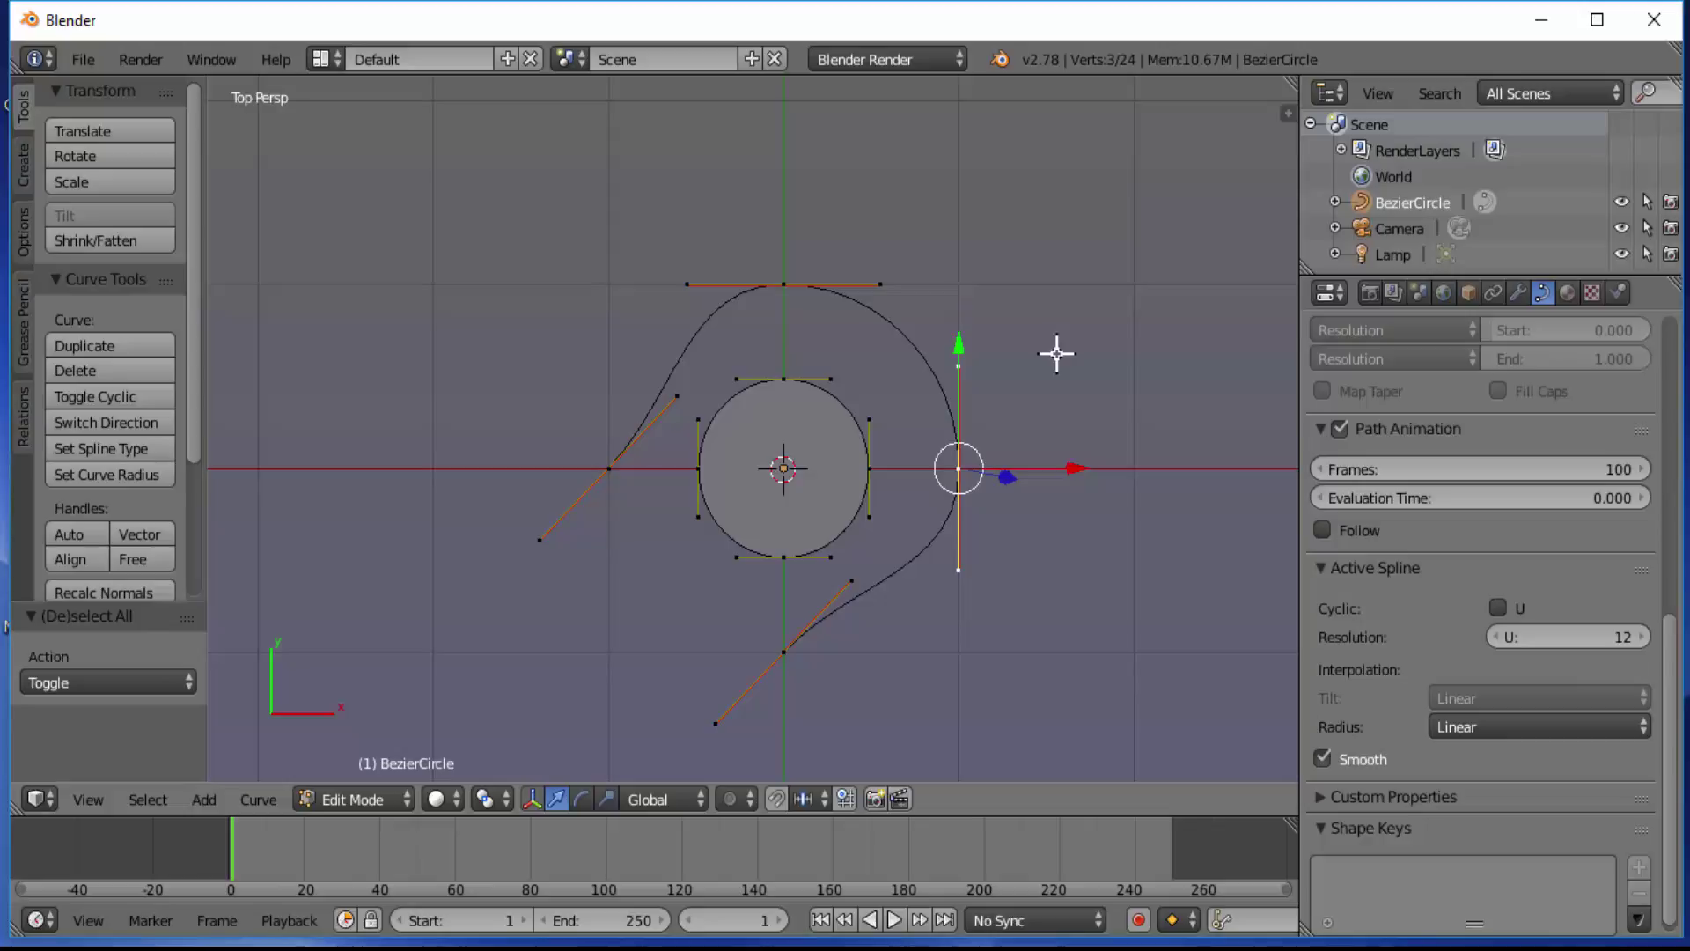
key(l)
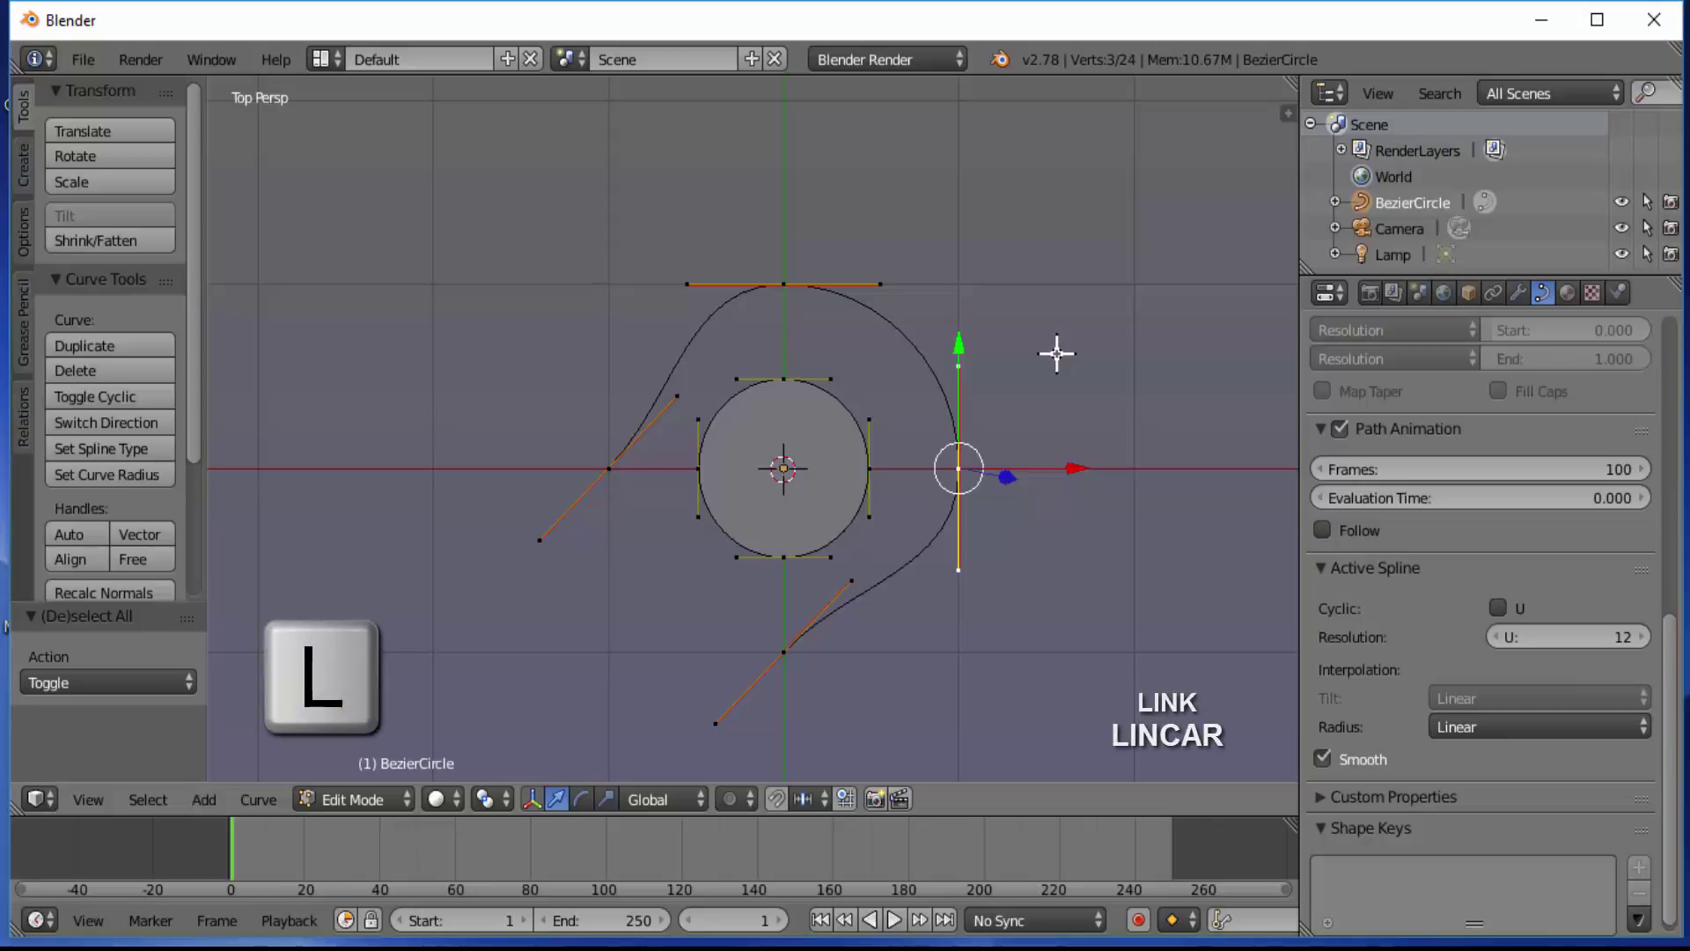
key(l)
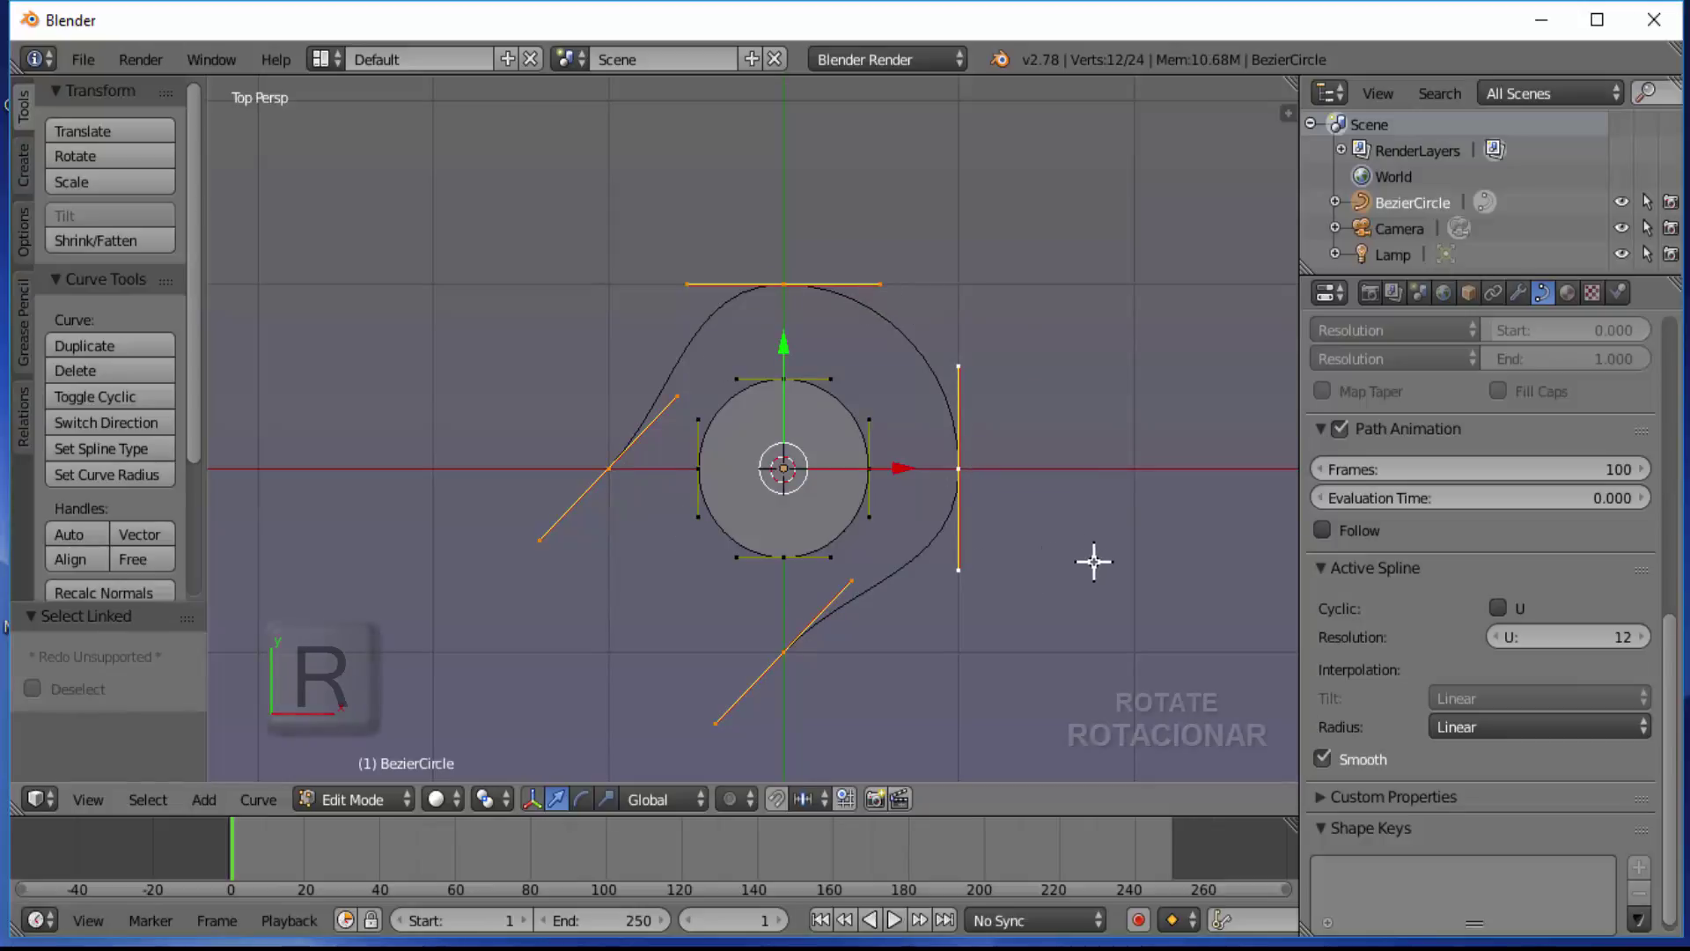
key(r)
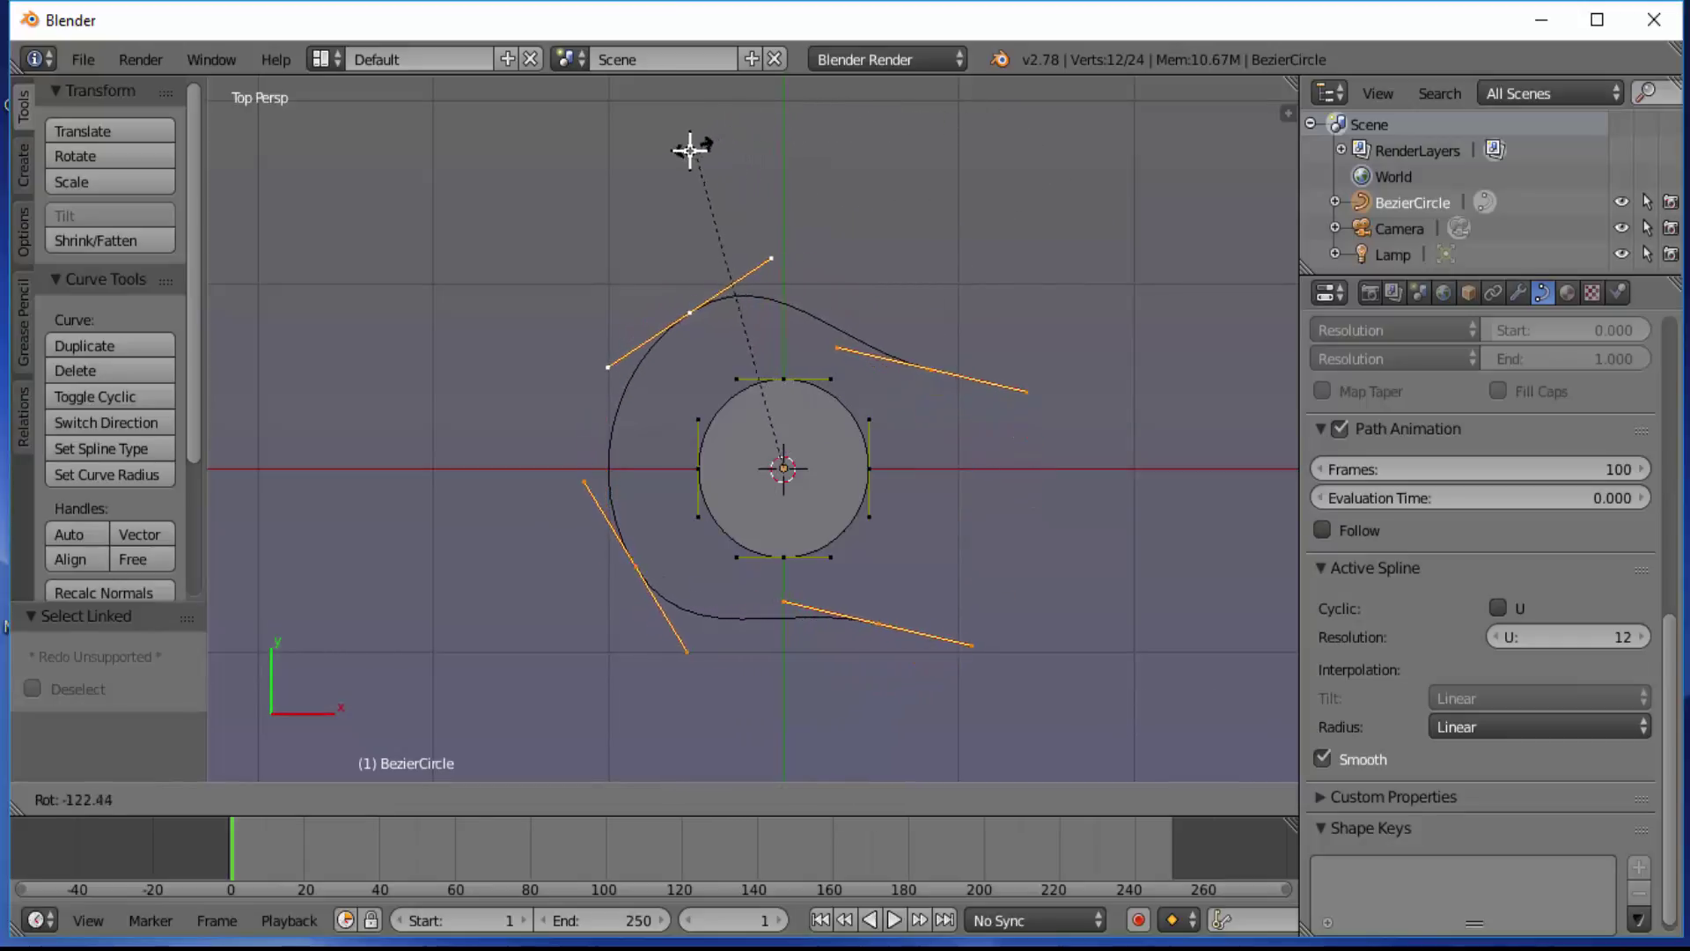
click(642, 188)
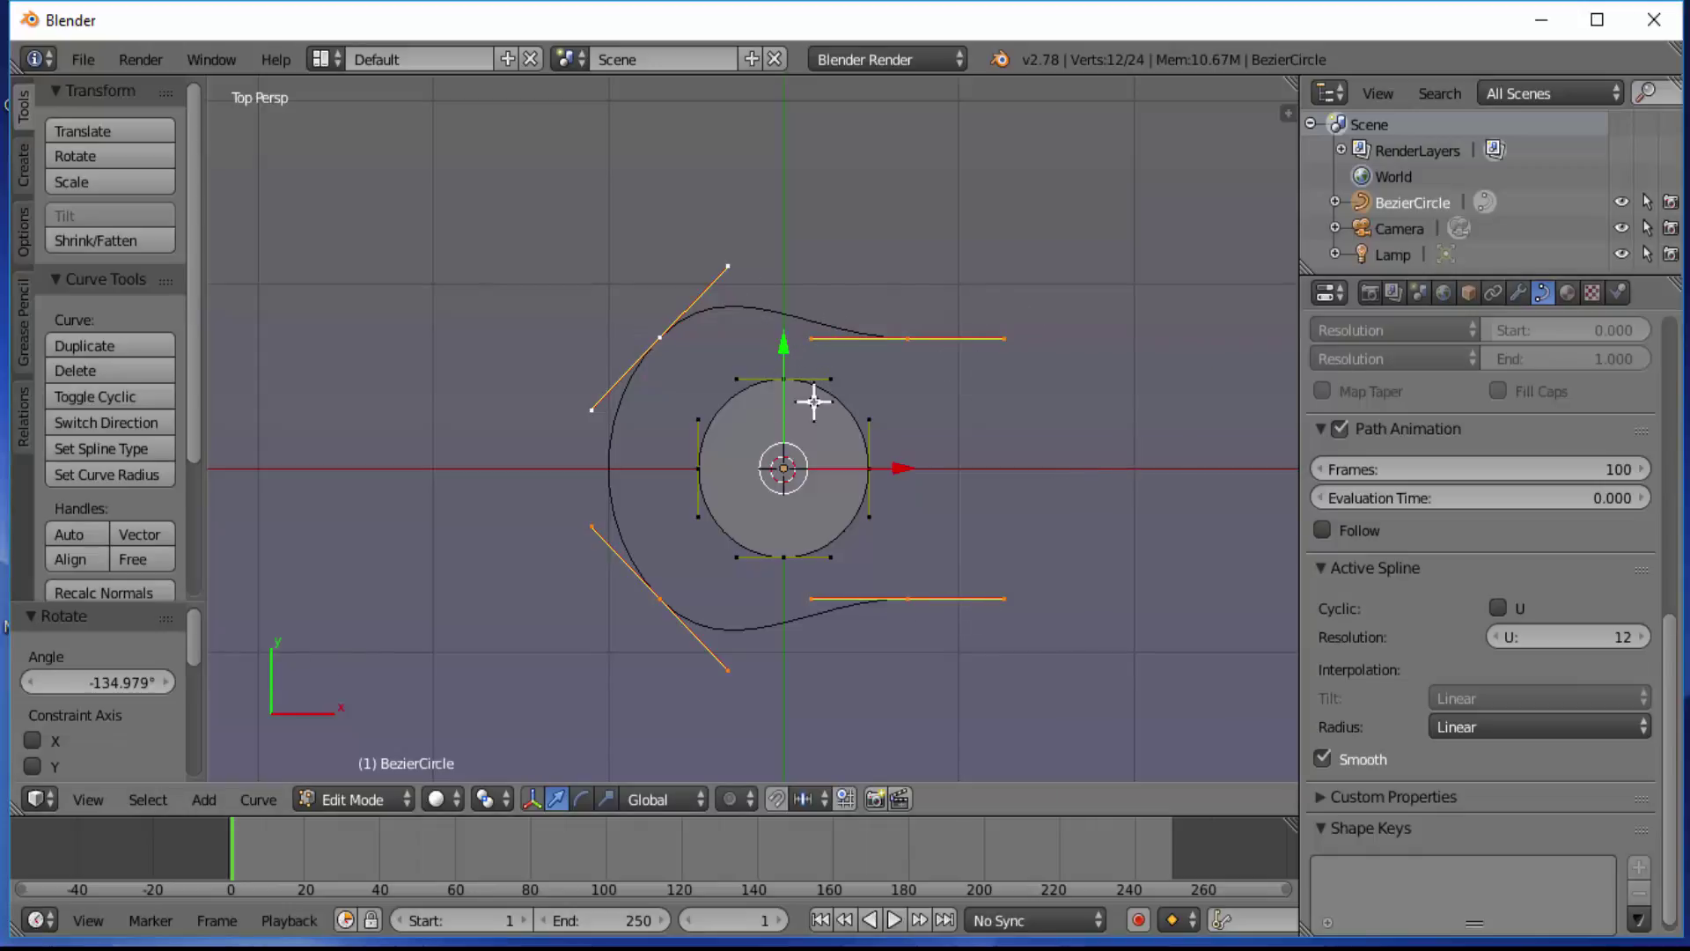
Step: Select both splines, duplicate them and move the copy about 2.235 units along the X axis
key(a)
key(a)
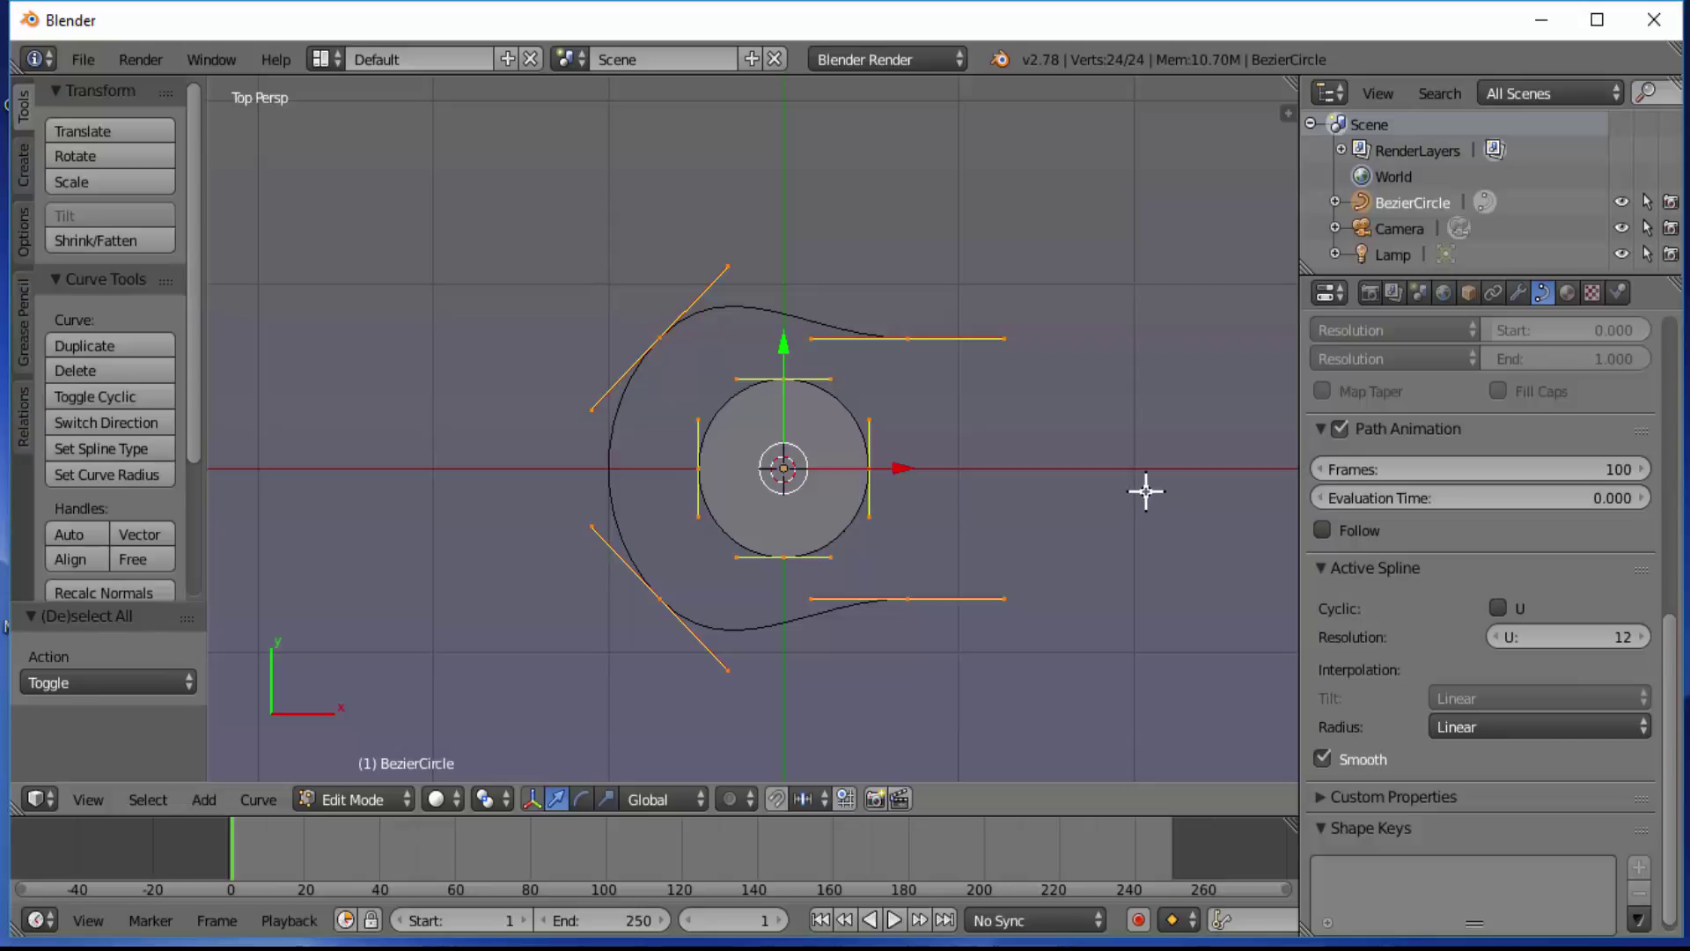
scroll(1146, 490, down, 4)
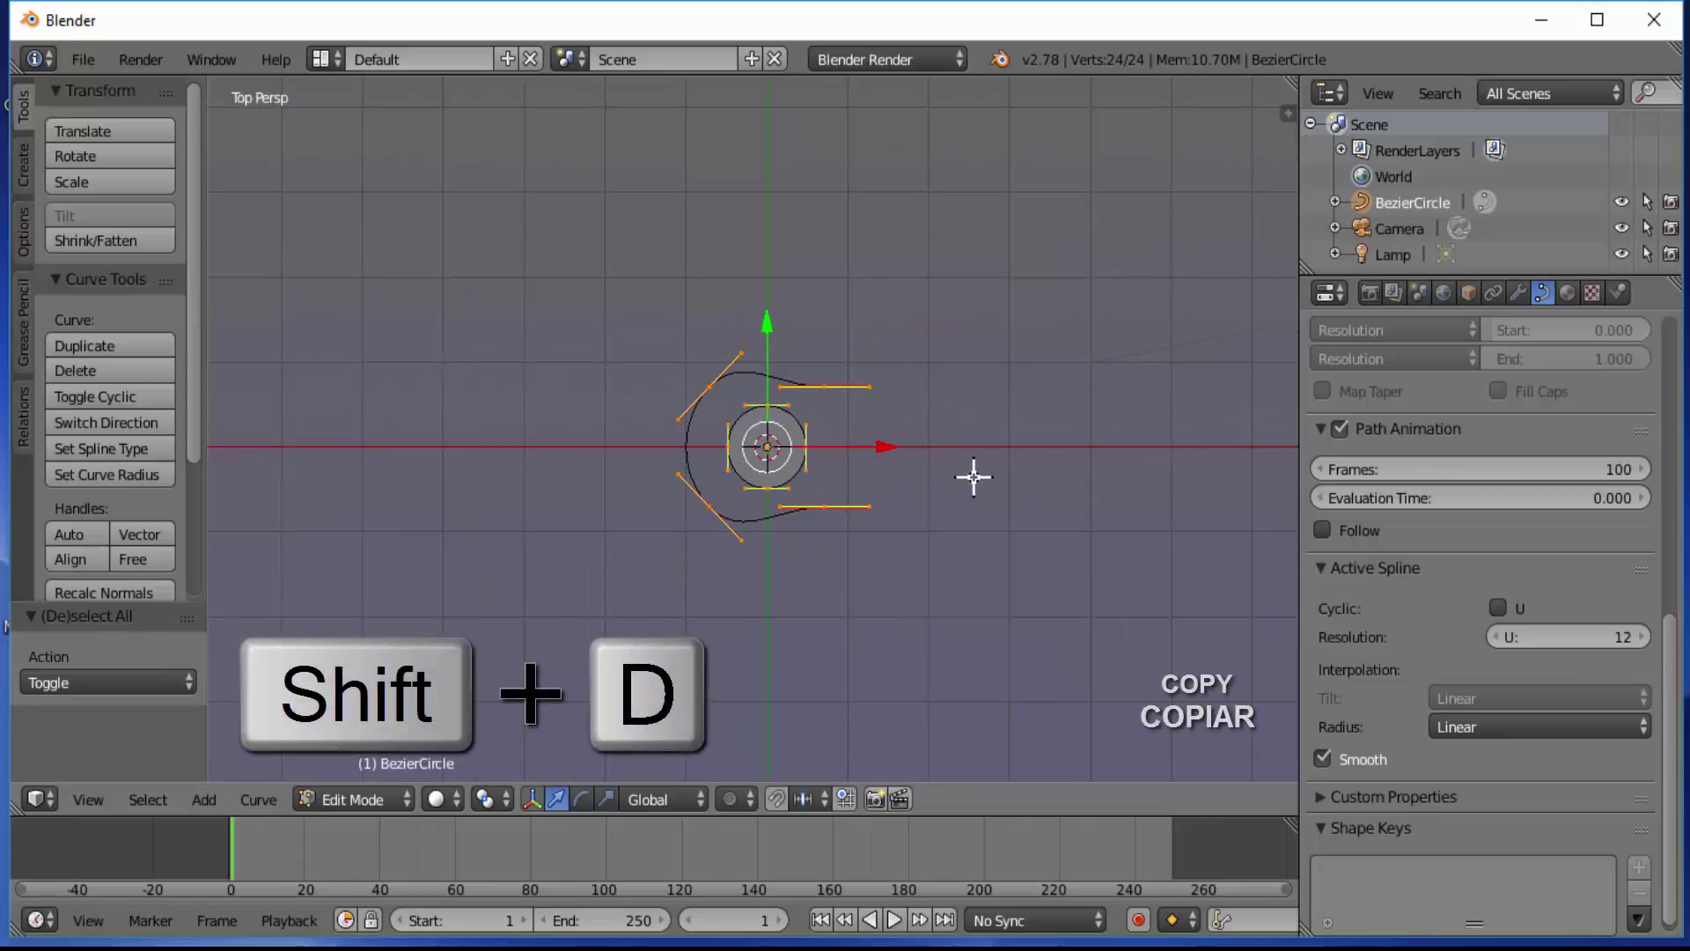
key(shift+d)
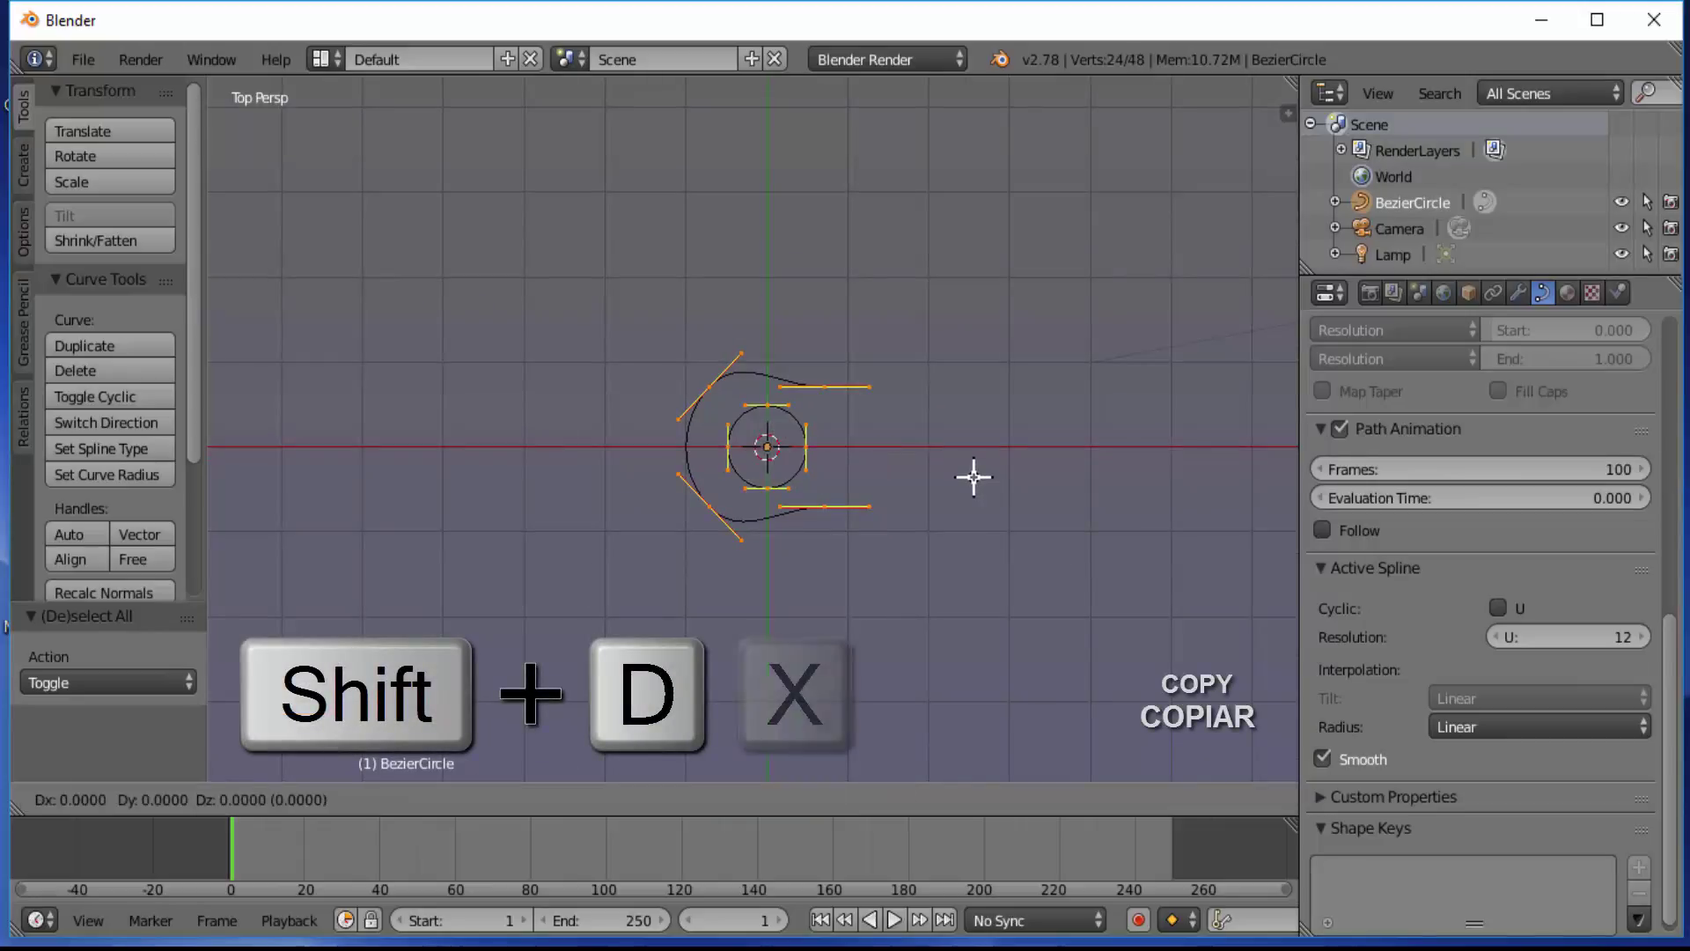
key(x)
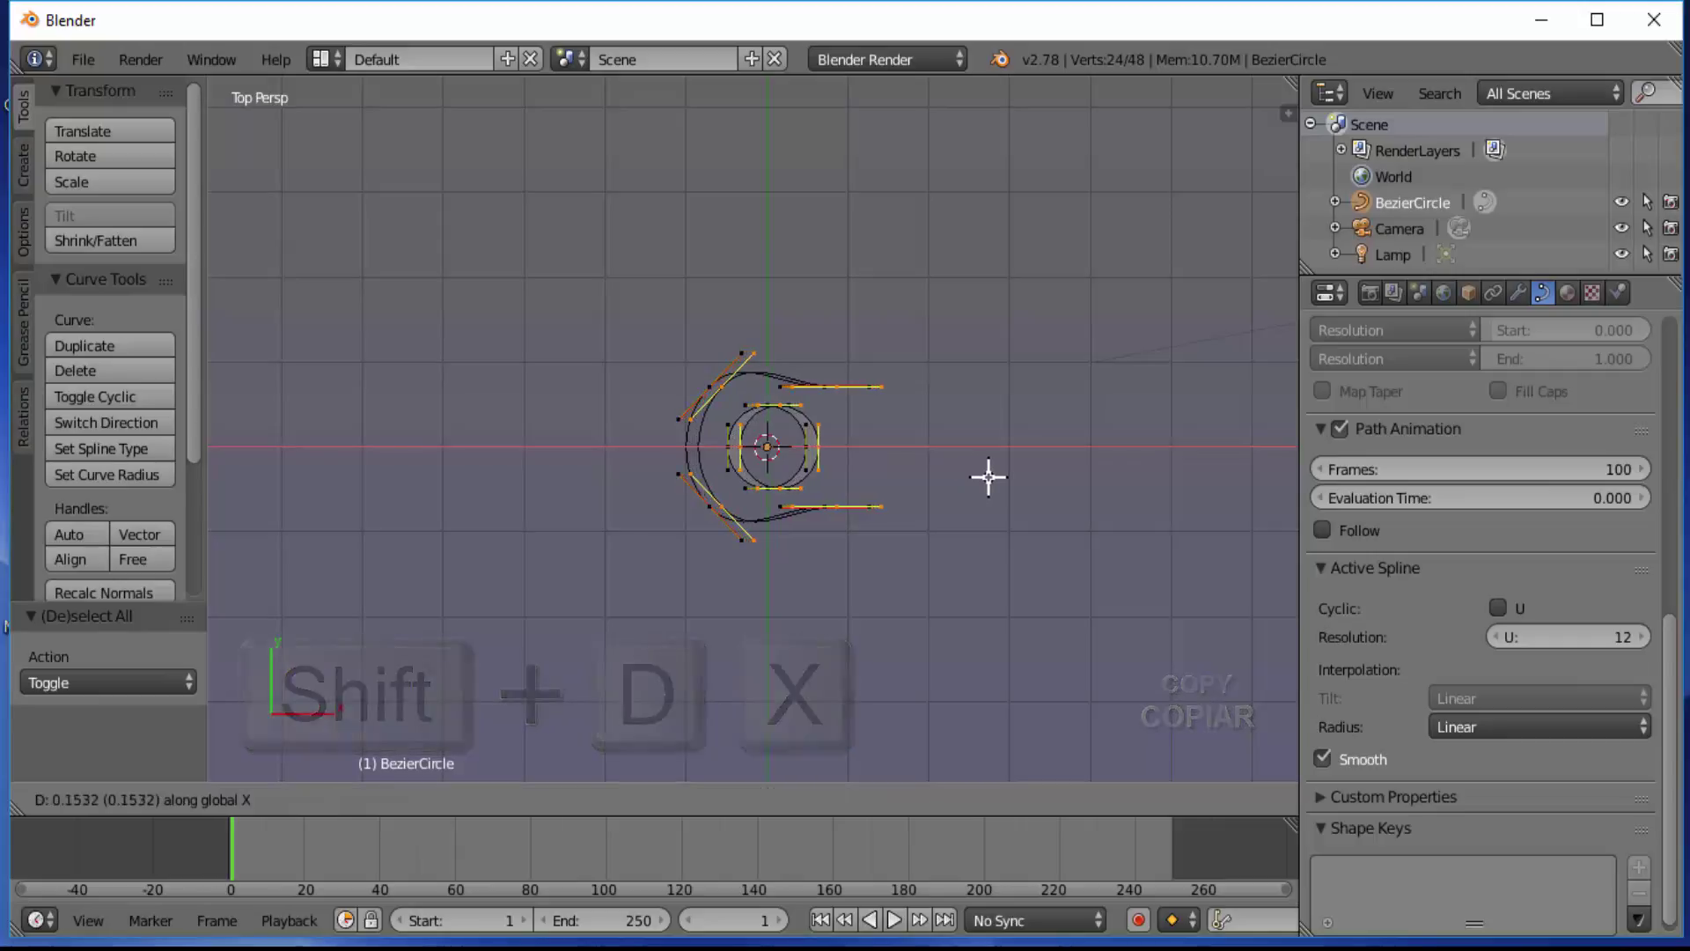
click(1154, 487)
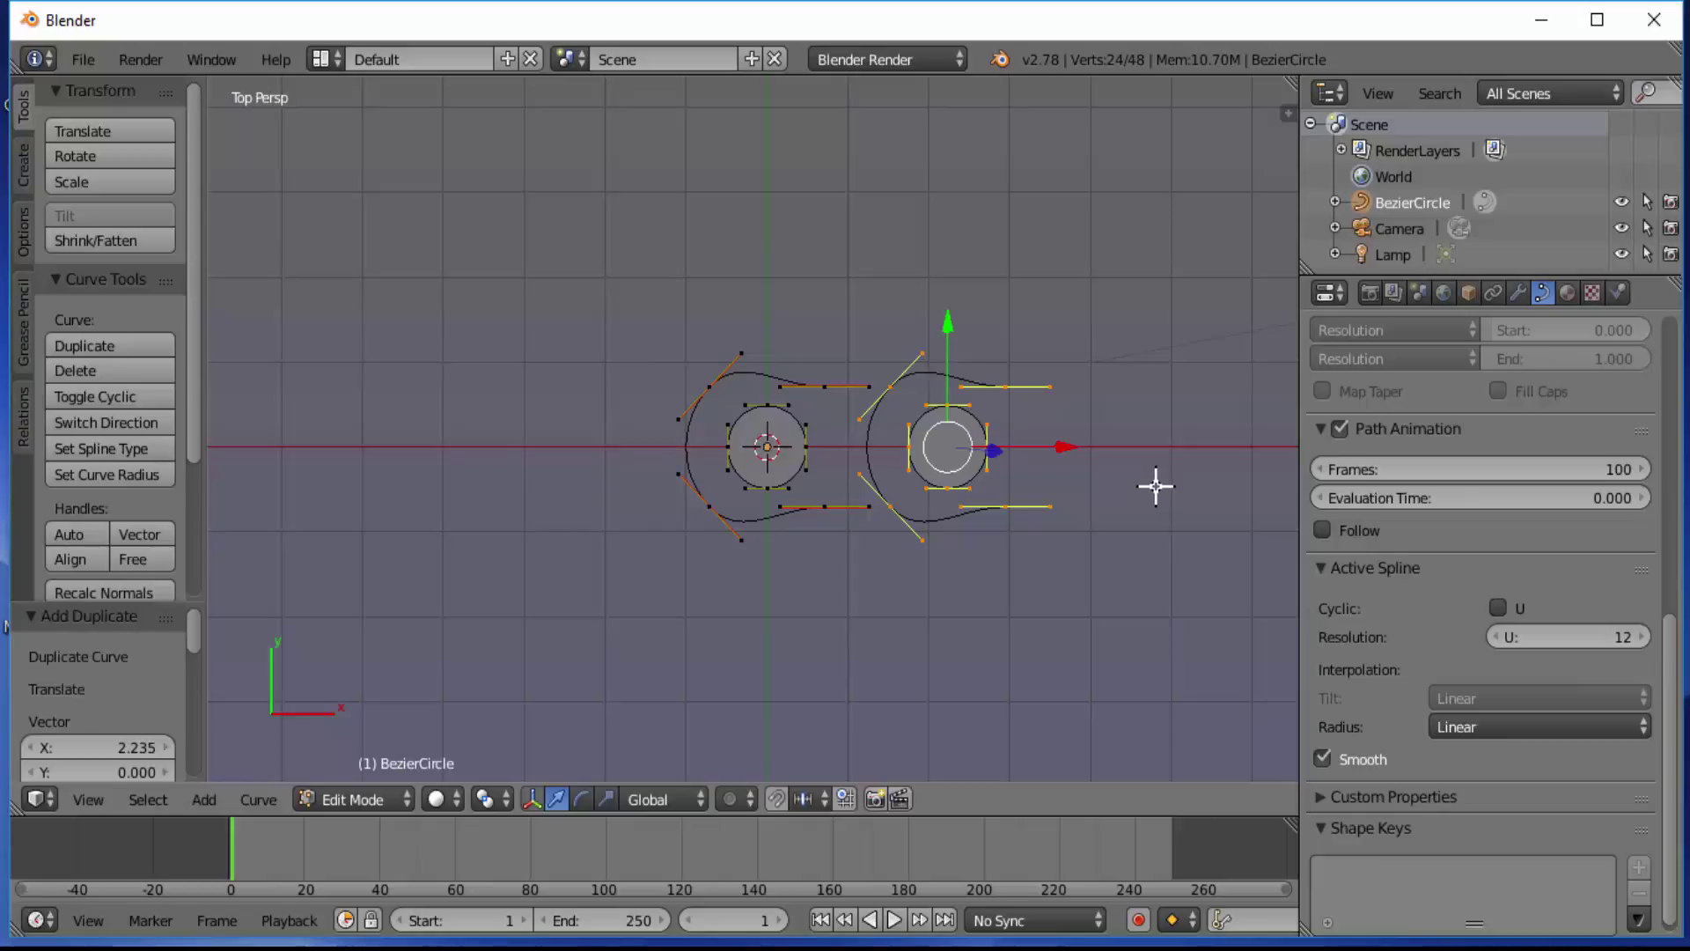
Step: Rotate the duplicated splines about 180° so their open side faces the original open curve
key(r)
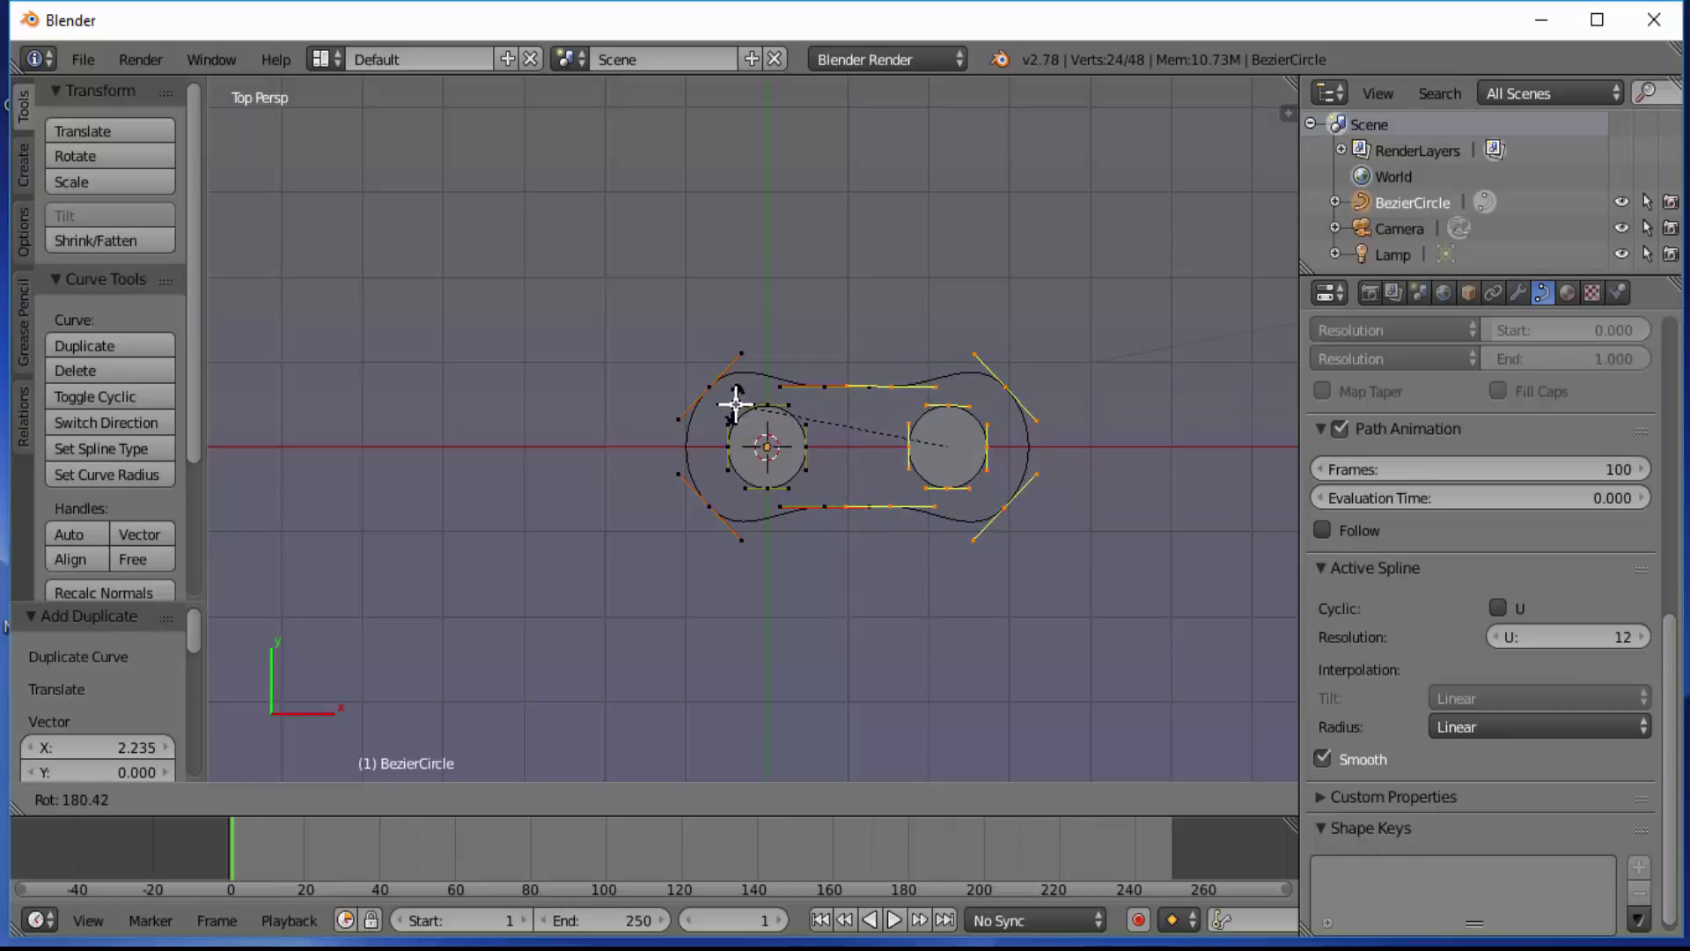
click(736, 405)
scroll(1278, 379, up, 2)
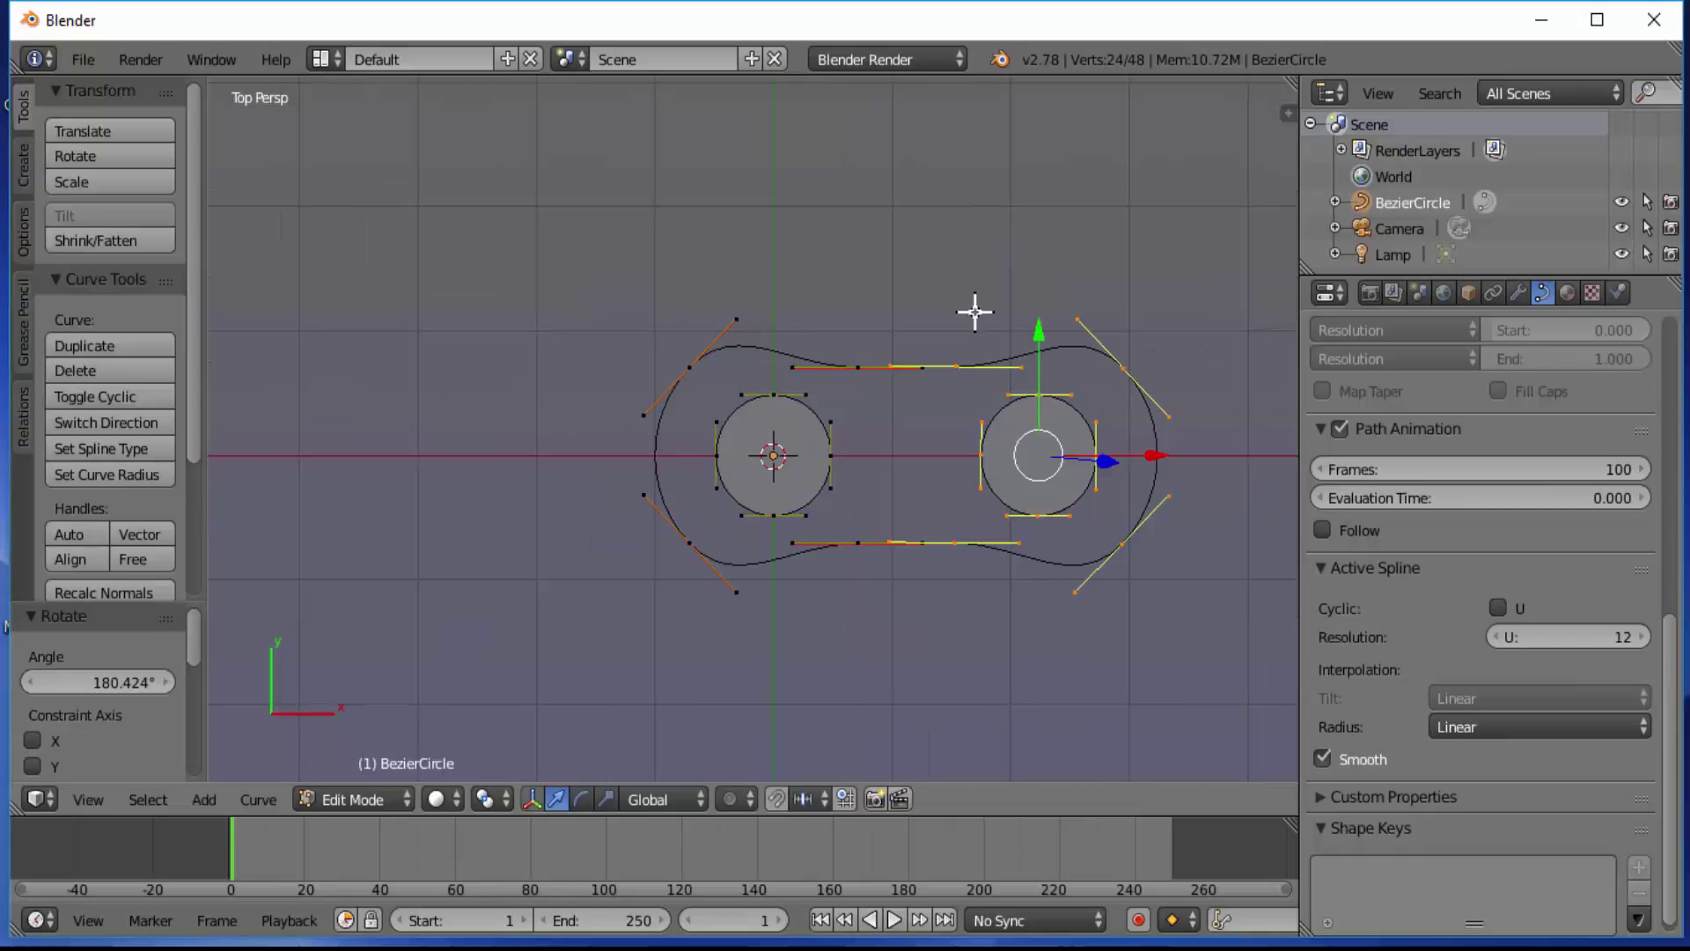
Step: Select only the two facing endpoints on the outline's upper edge and connect them with a segment
key(a)
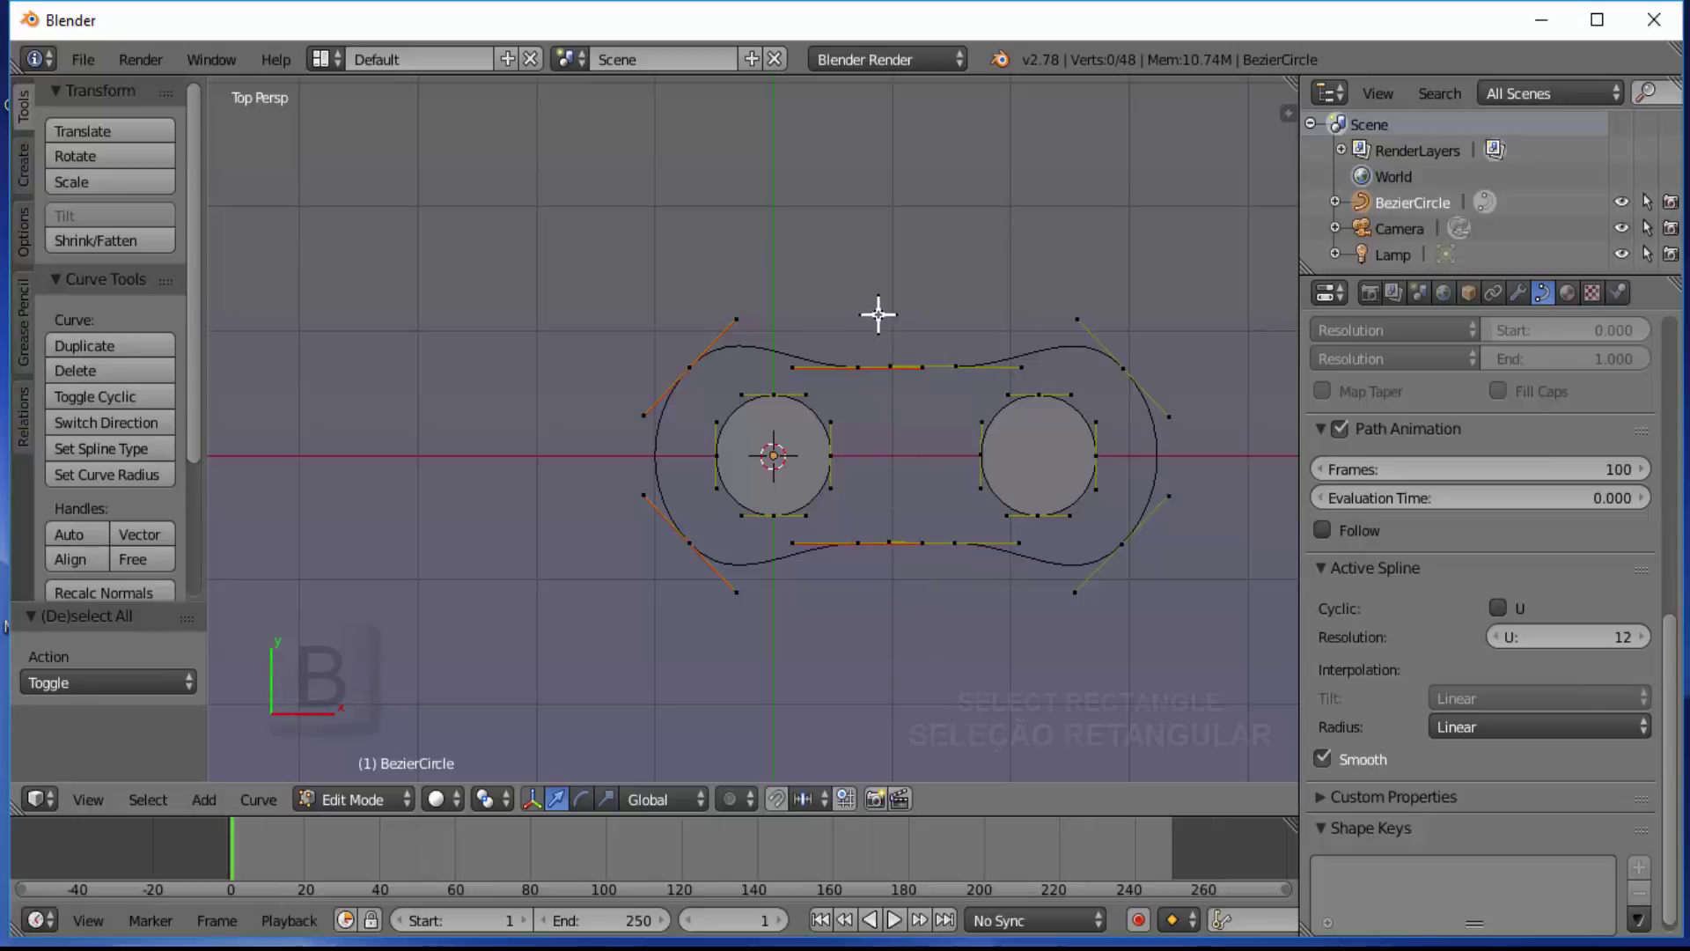
key(b)
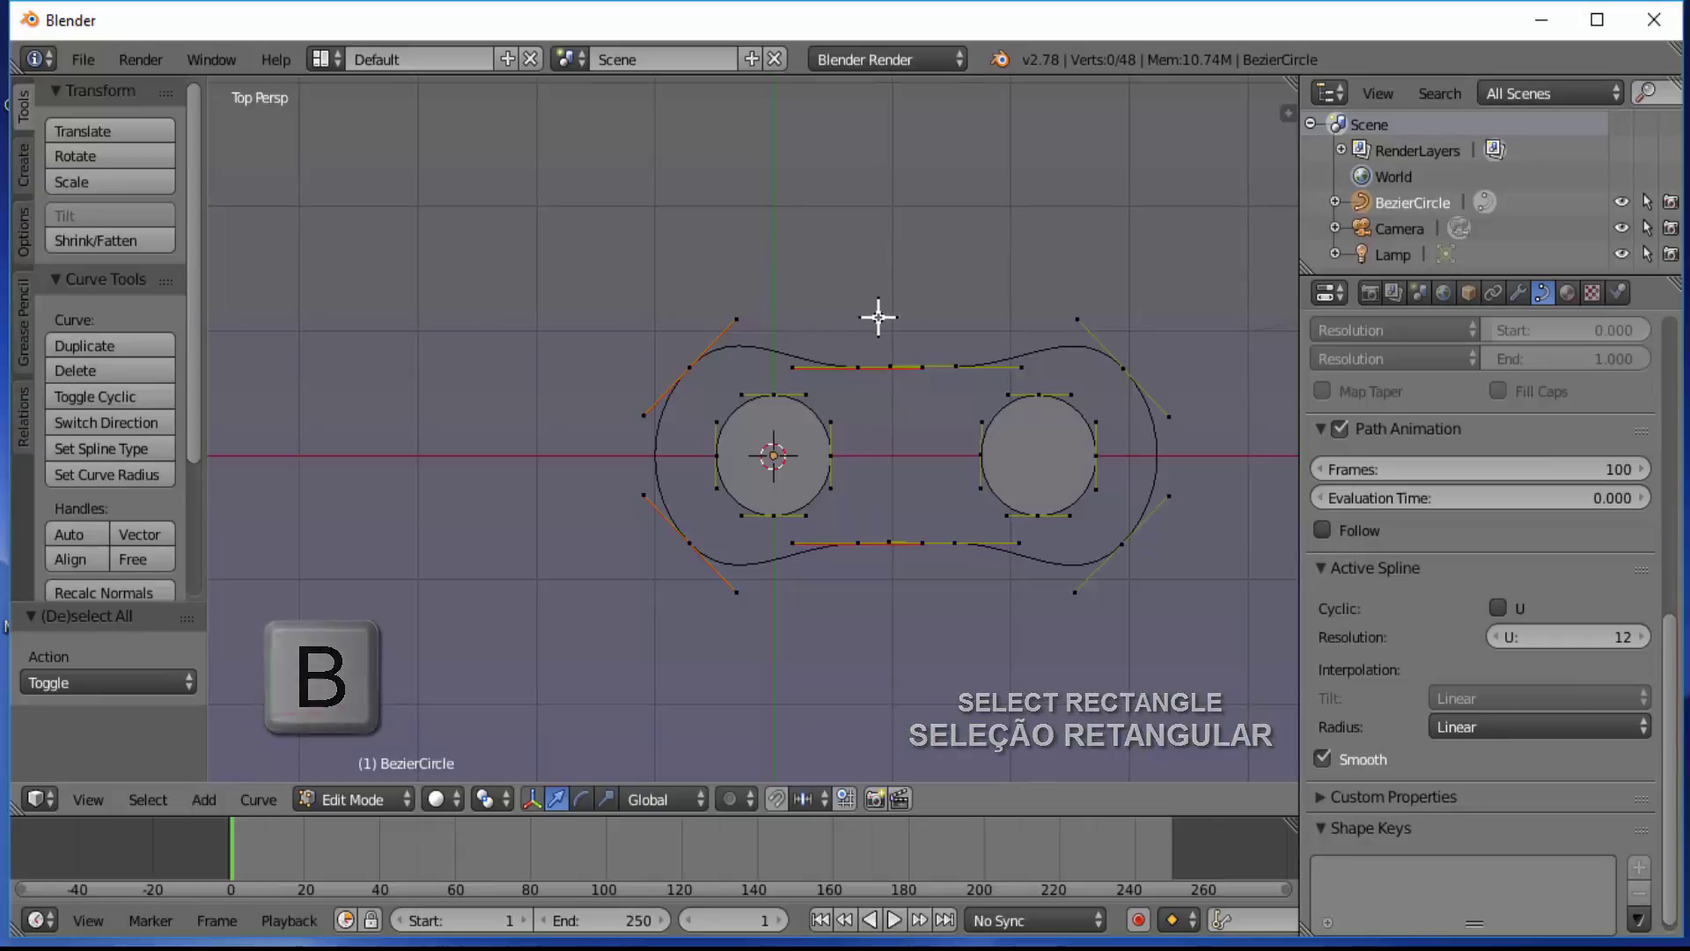
drag(878, 313, 938, 406)
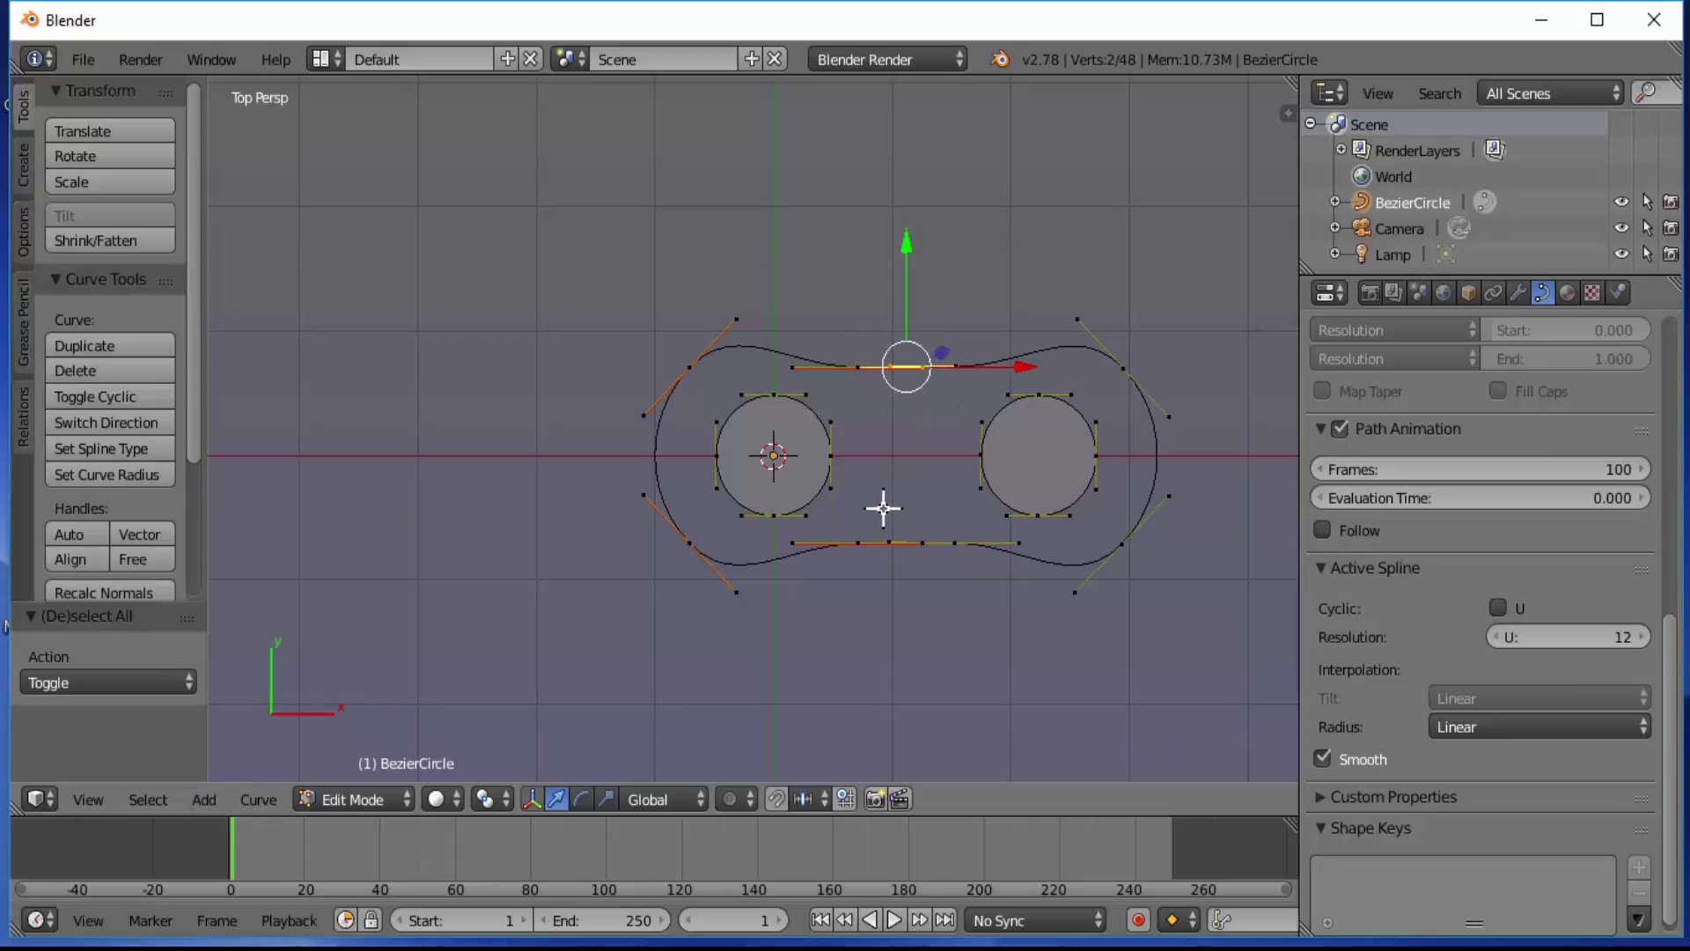
key(f)
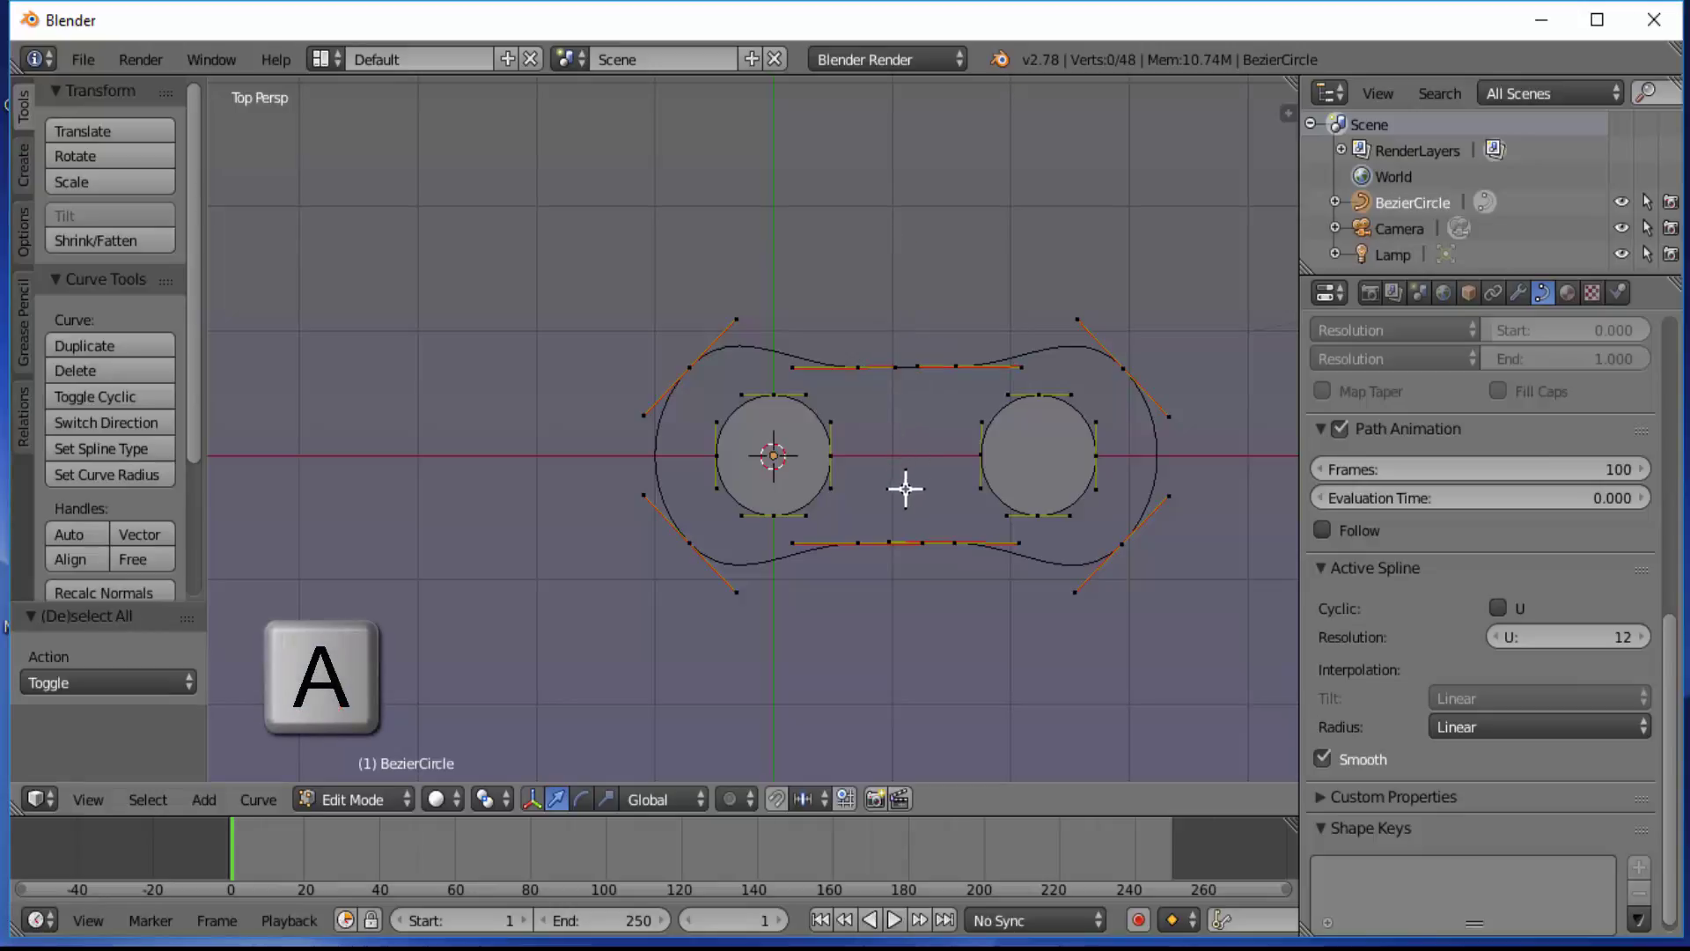
Step: Select only the two facing endpoints on the outline's lower edge and close the outline with a segment
key(b)
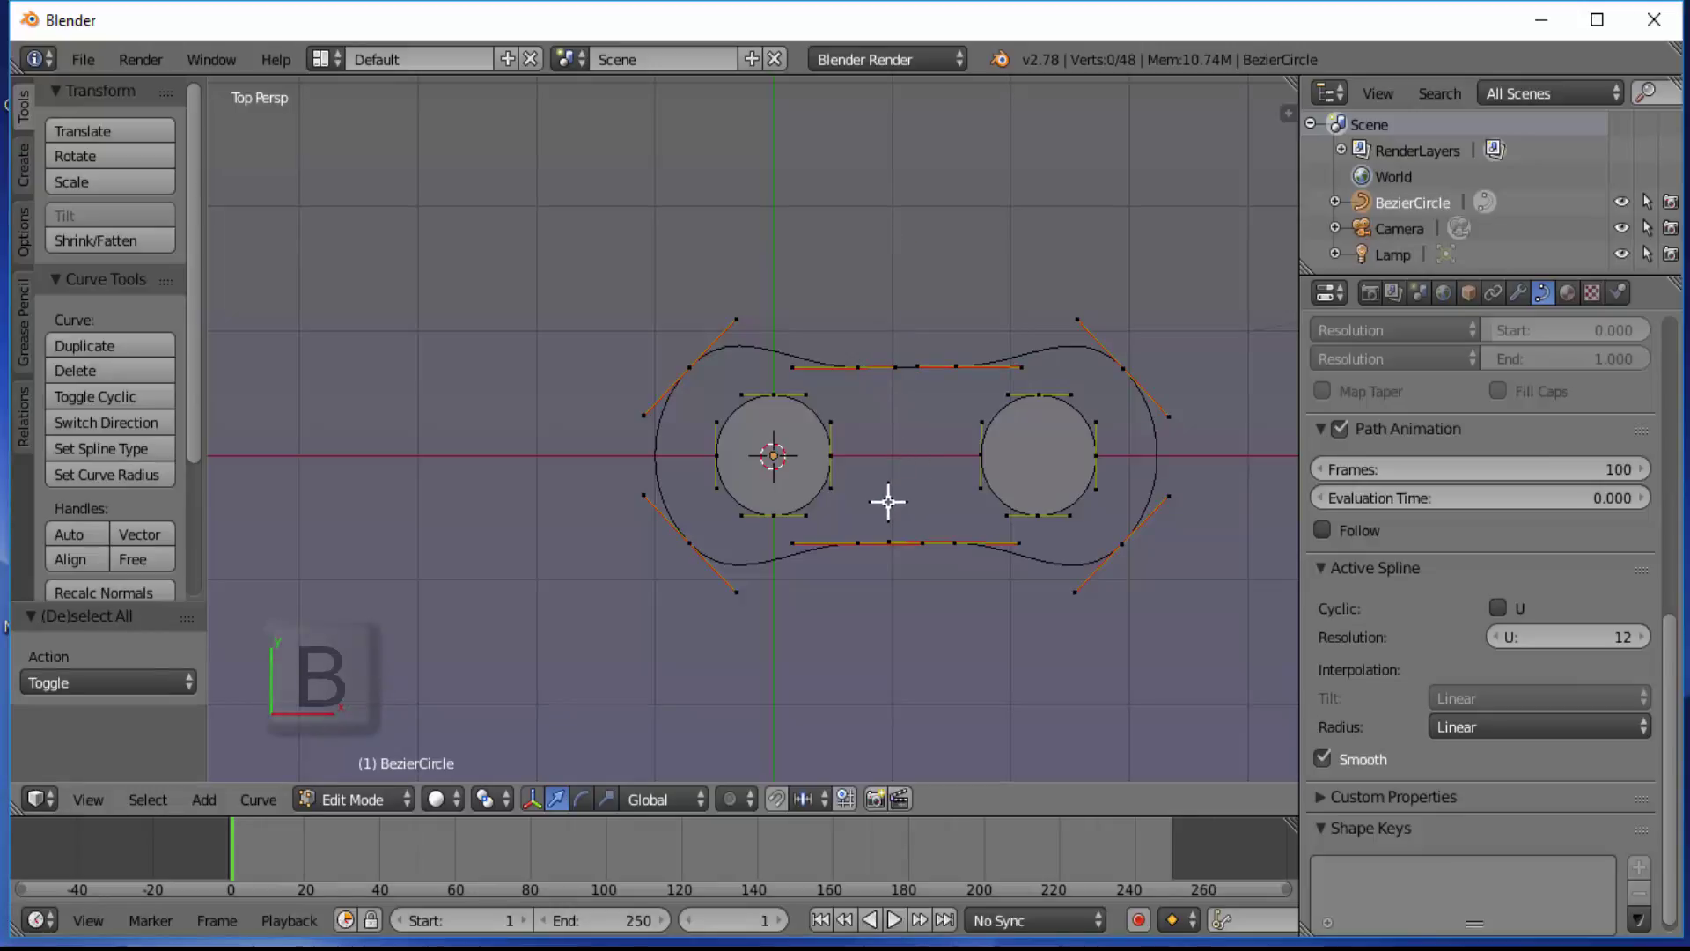
drag(886, 509, 928, 573)
key(f)
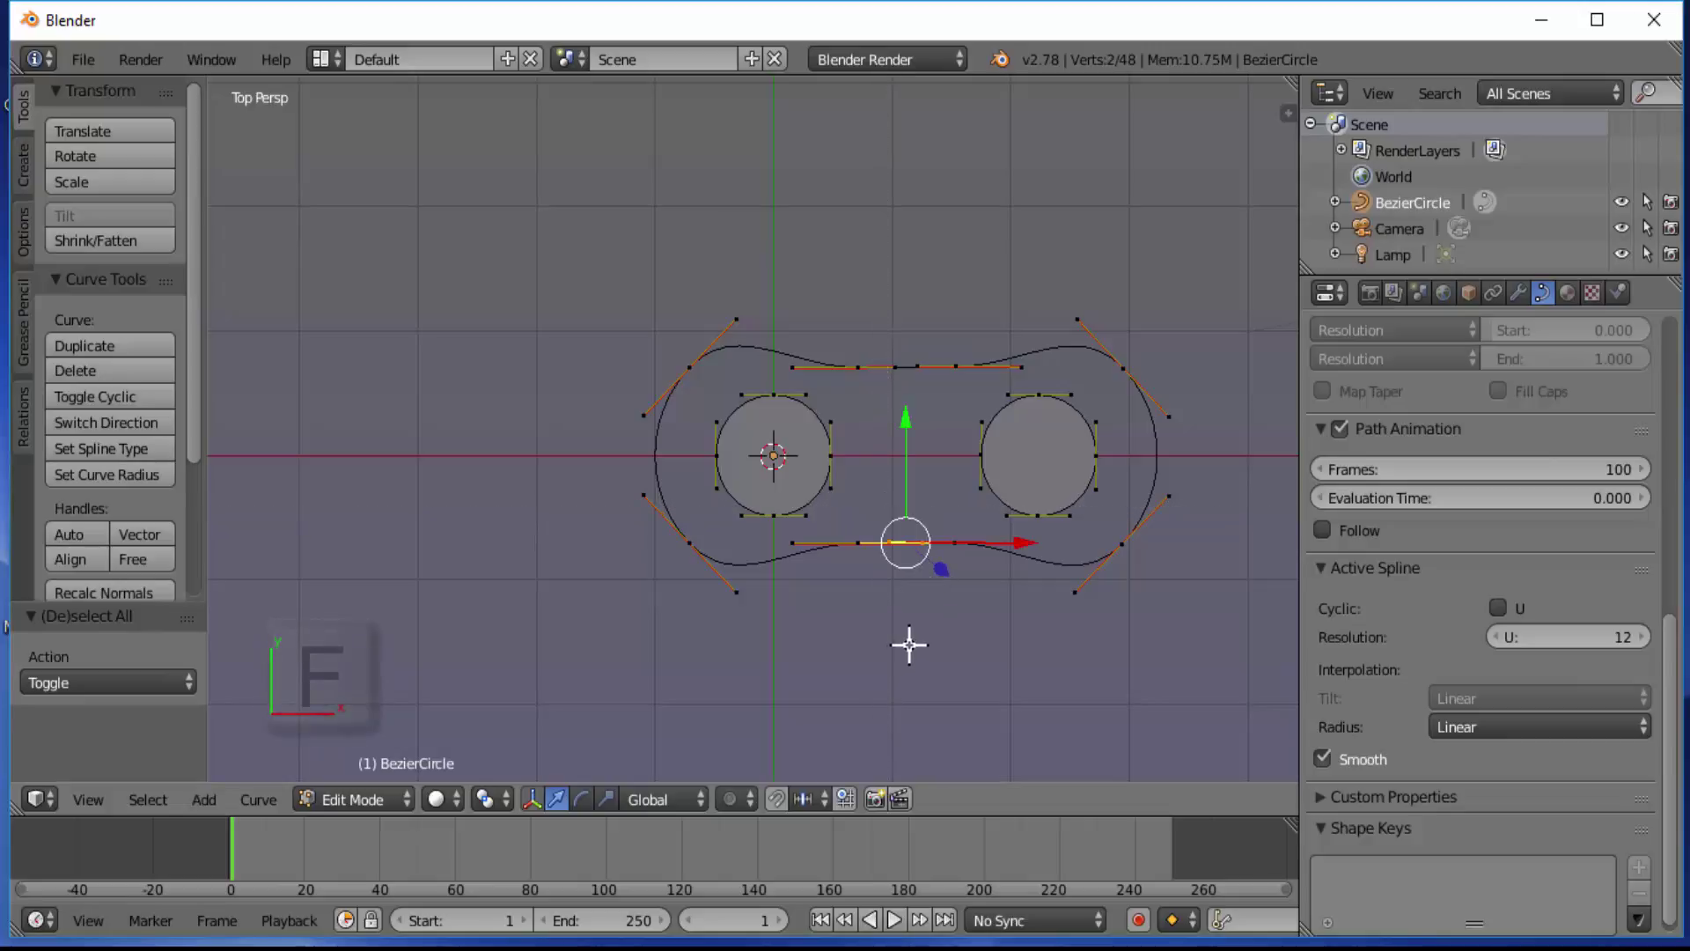
key(f)
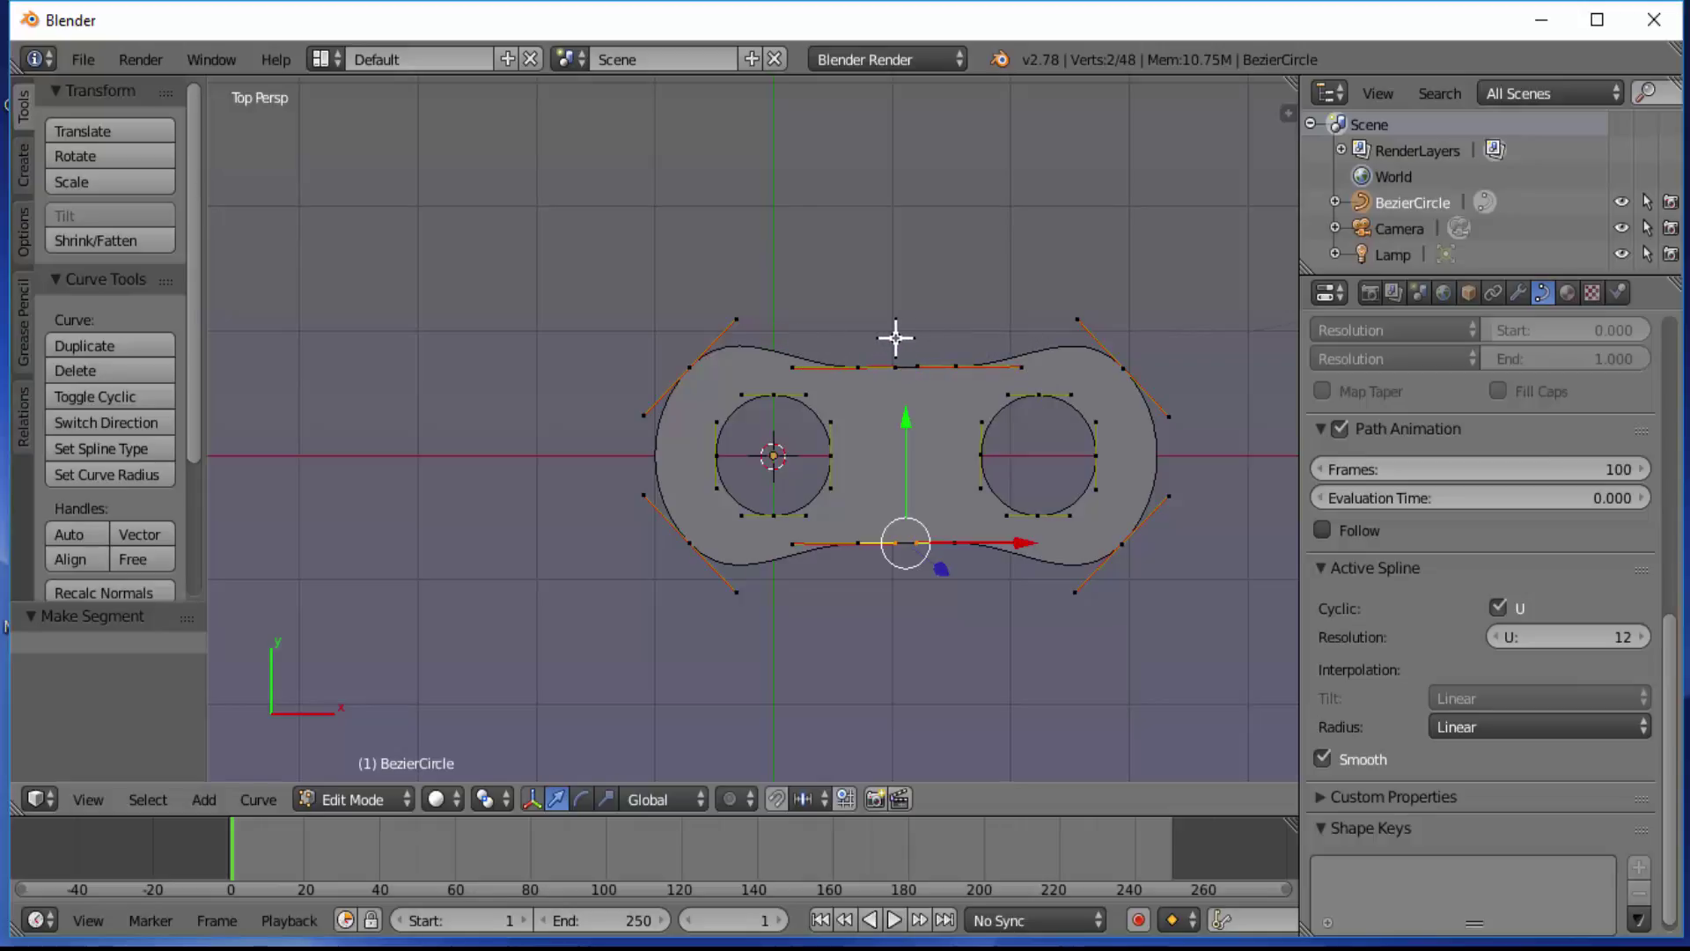
Step: Select the four middle points on the outline's upper and lower edges and scale them to about 0.681 along Y, narrowing the waist
key(b)
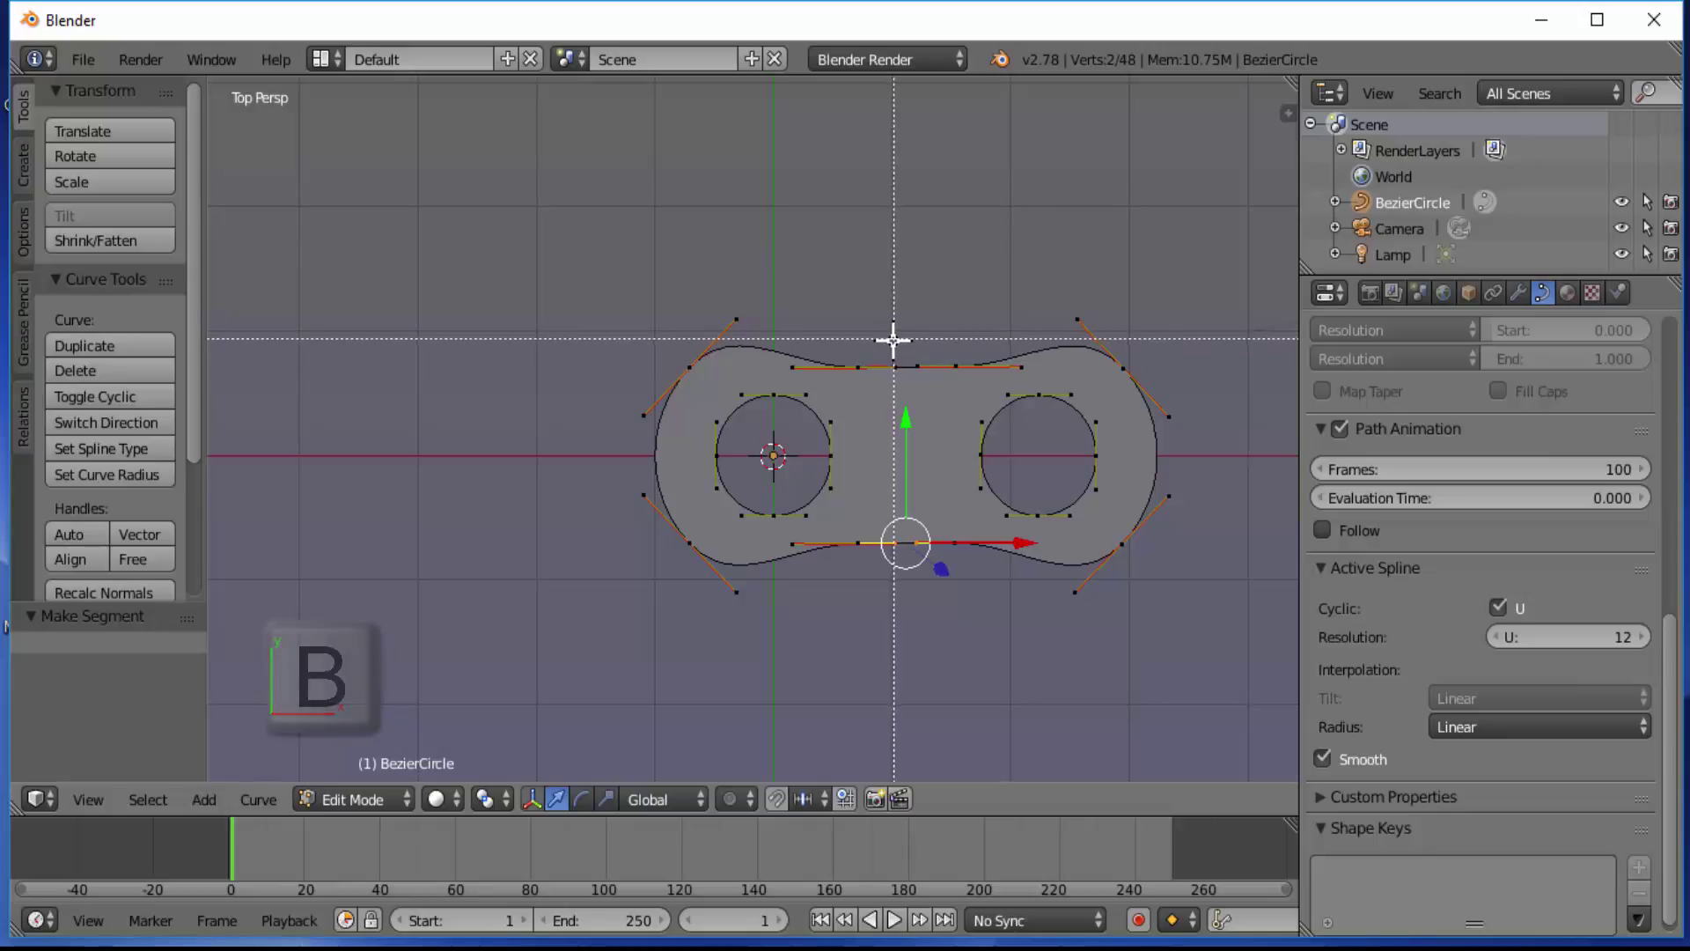
drag(922, 389, 926, 388)
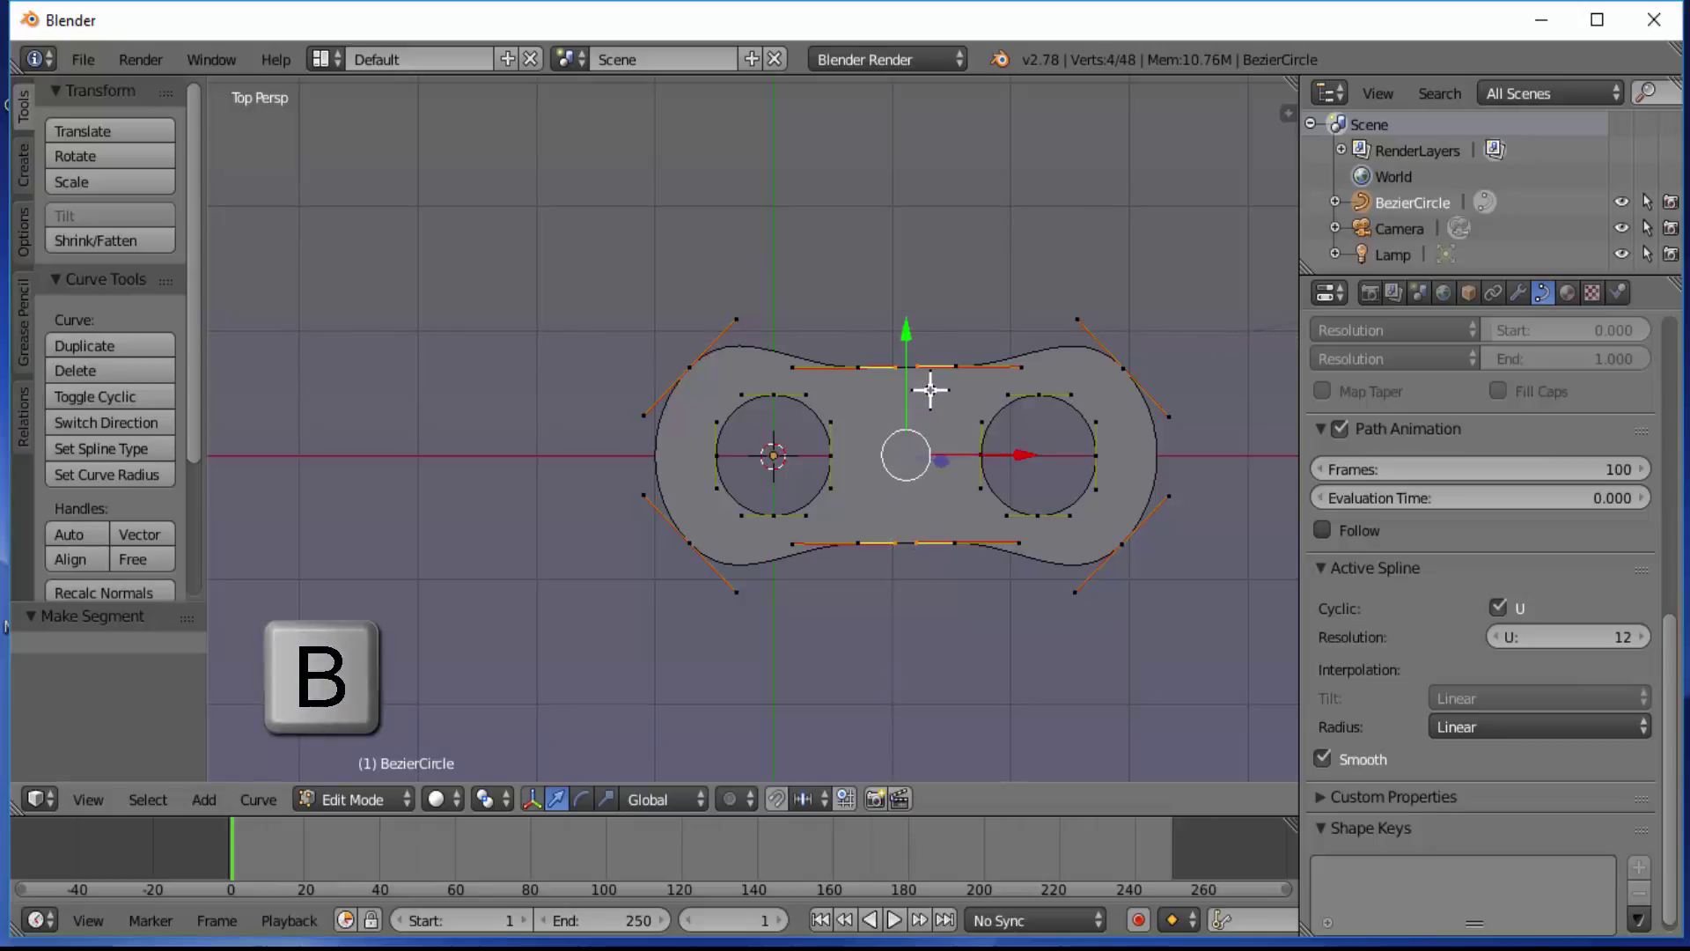
key(b)
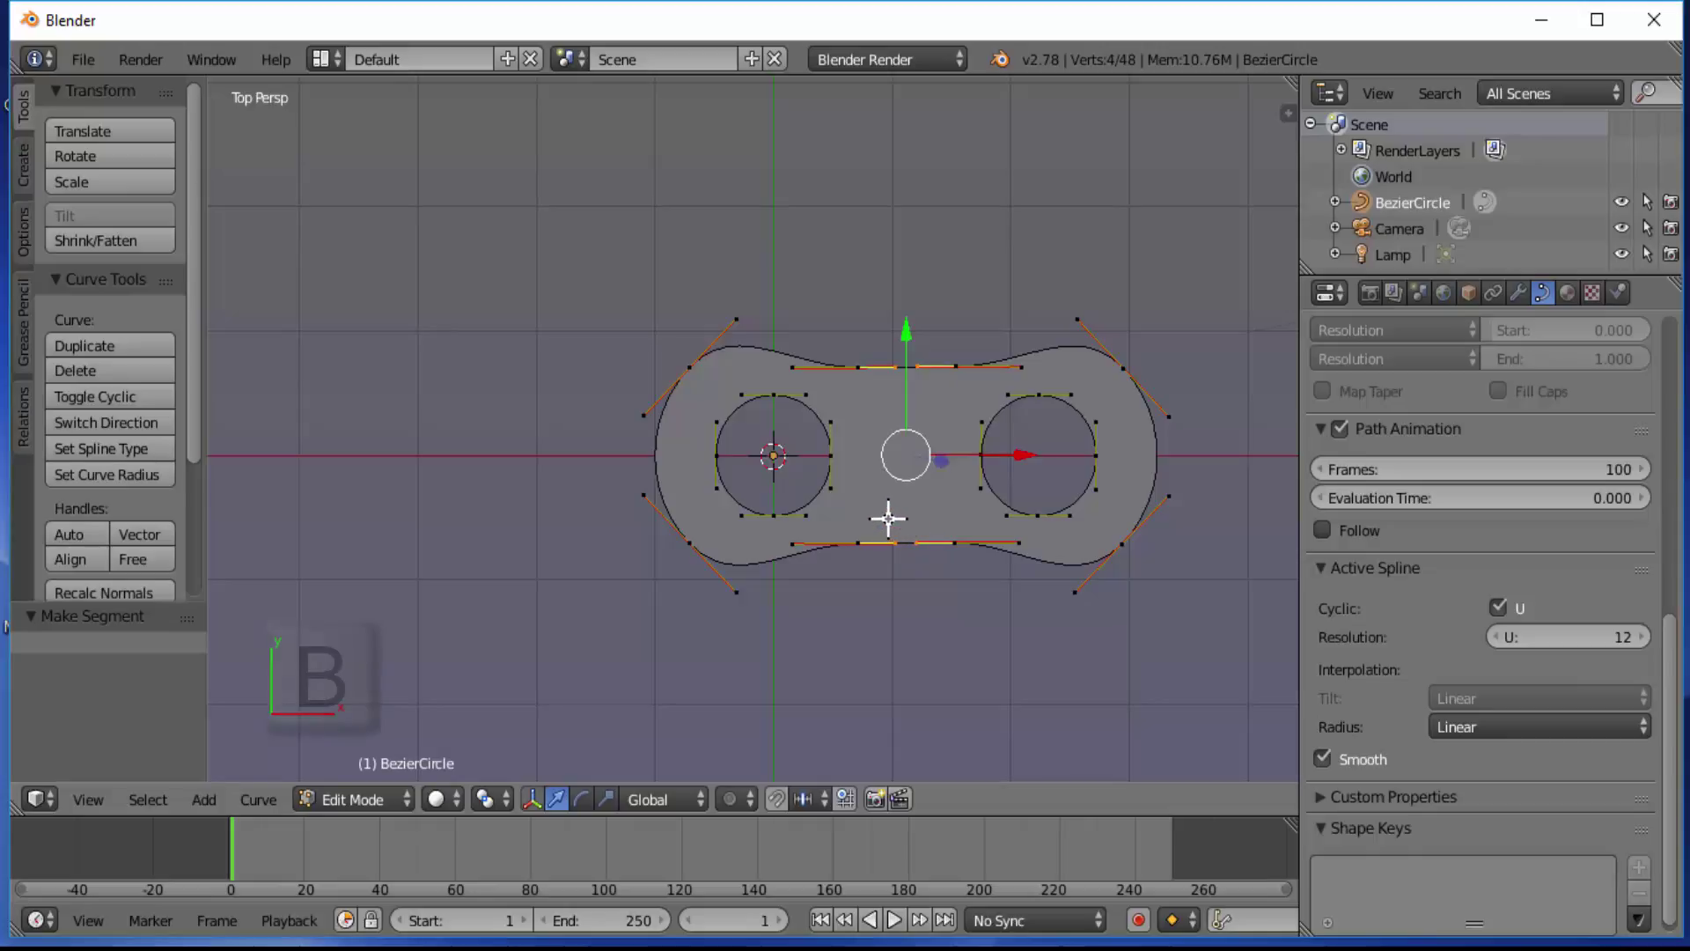
drag(888, 528, 924, 566)
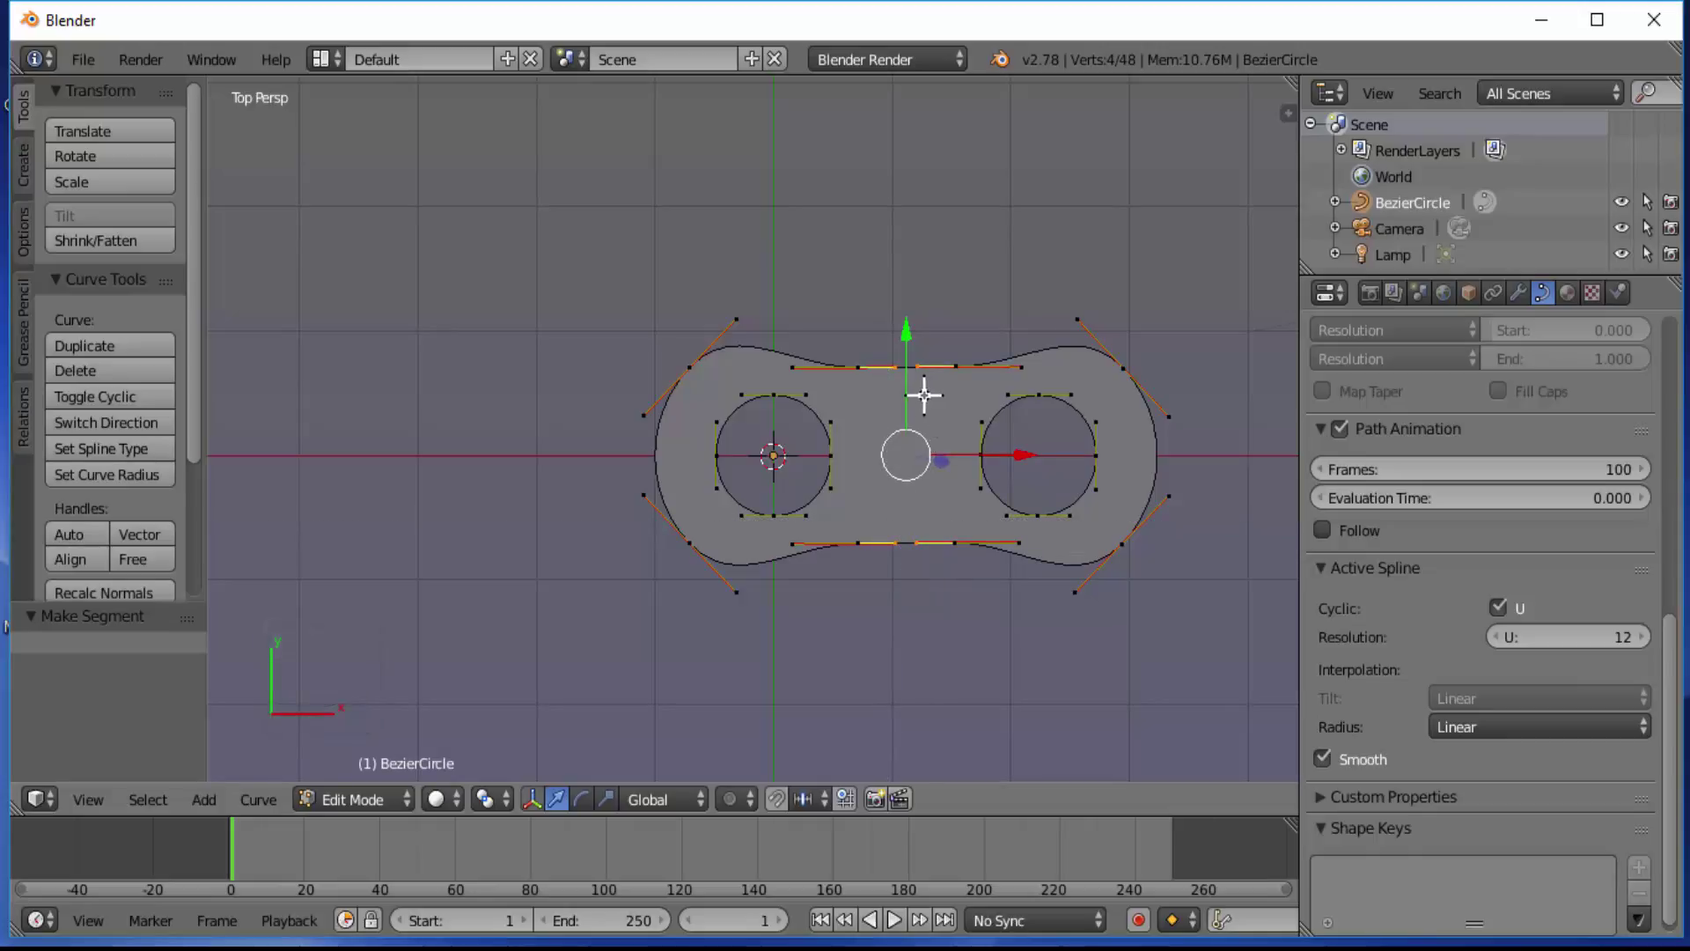
key(s)
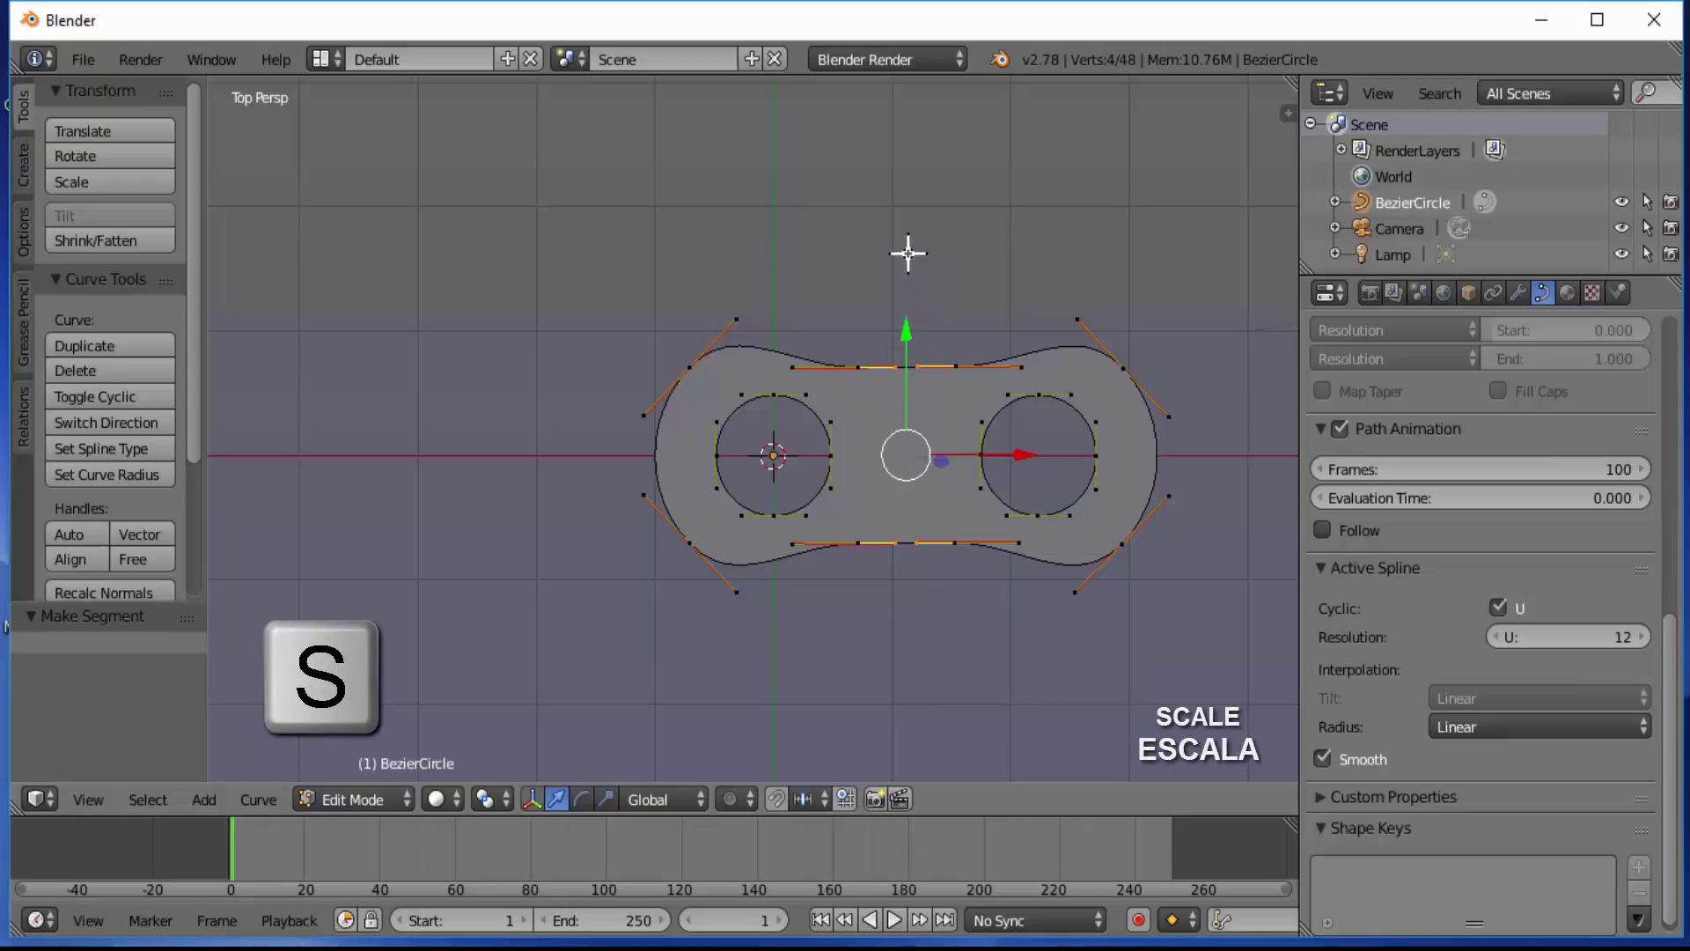
key(y)
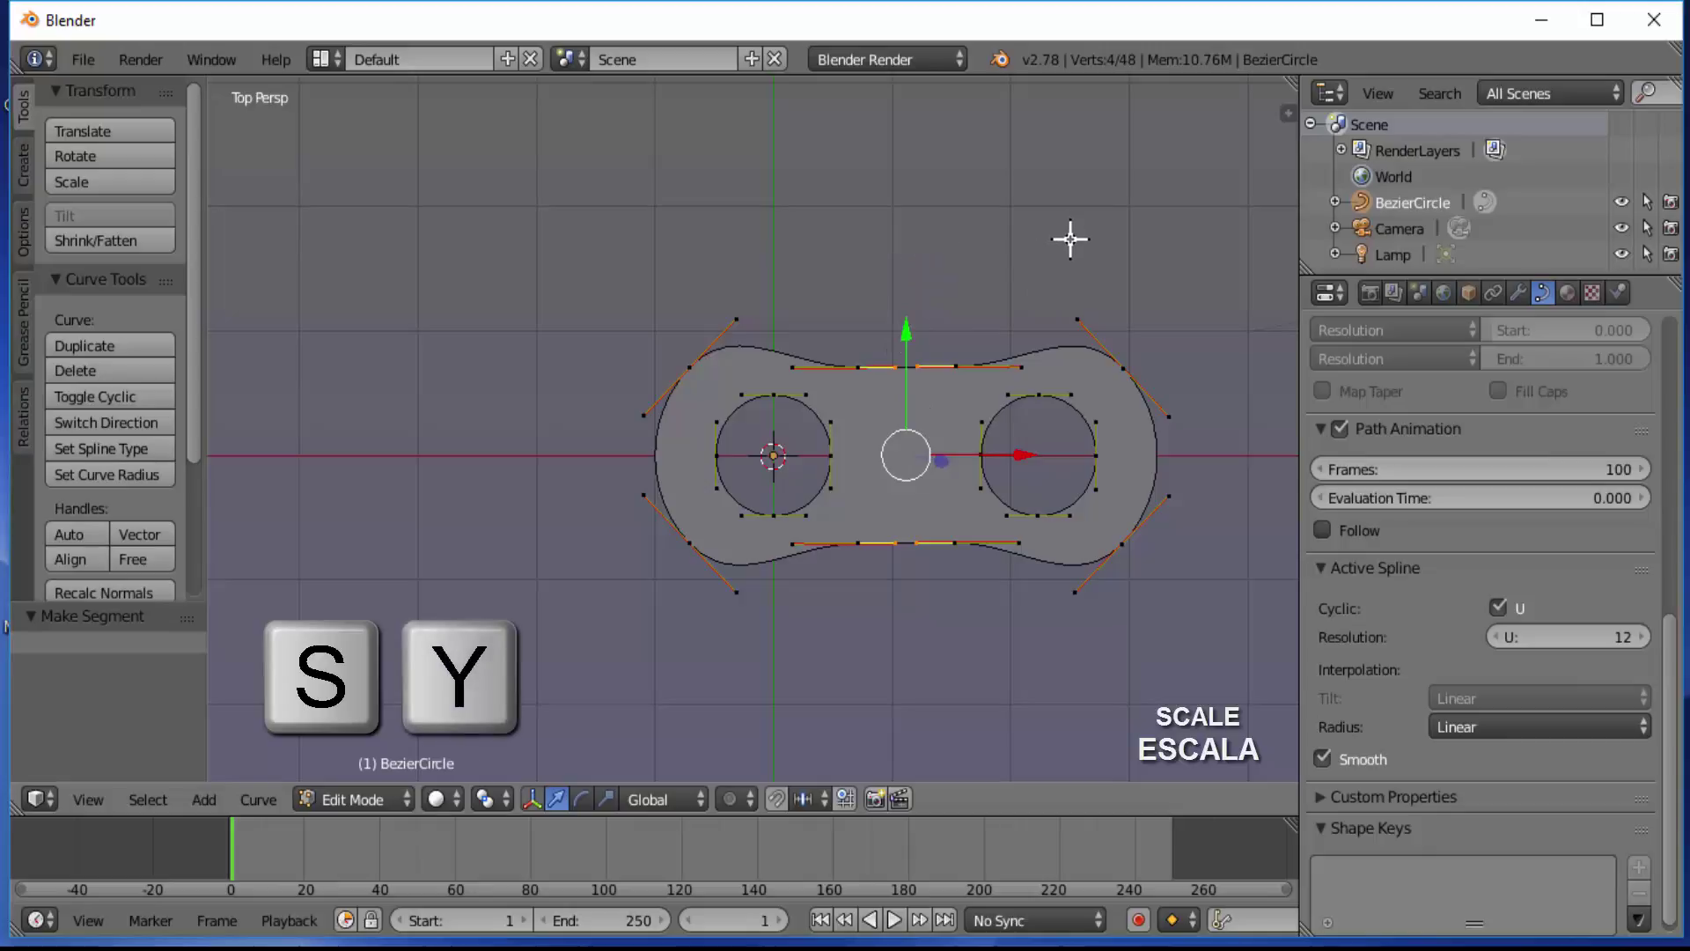
key(s)
key(y)
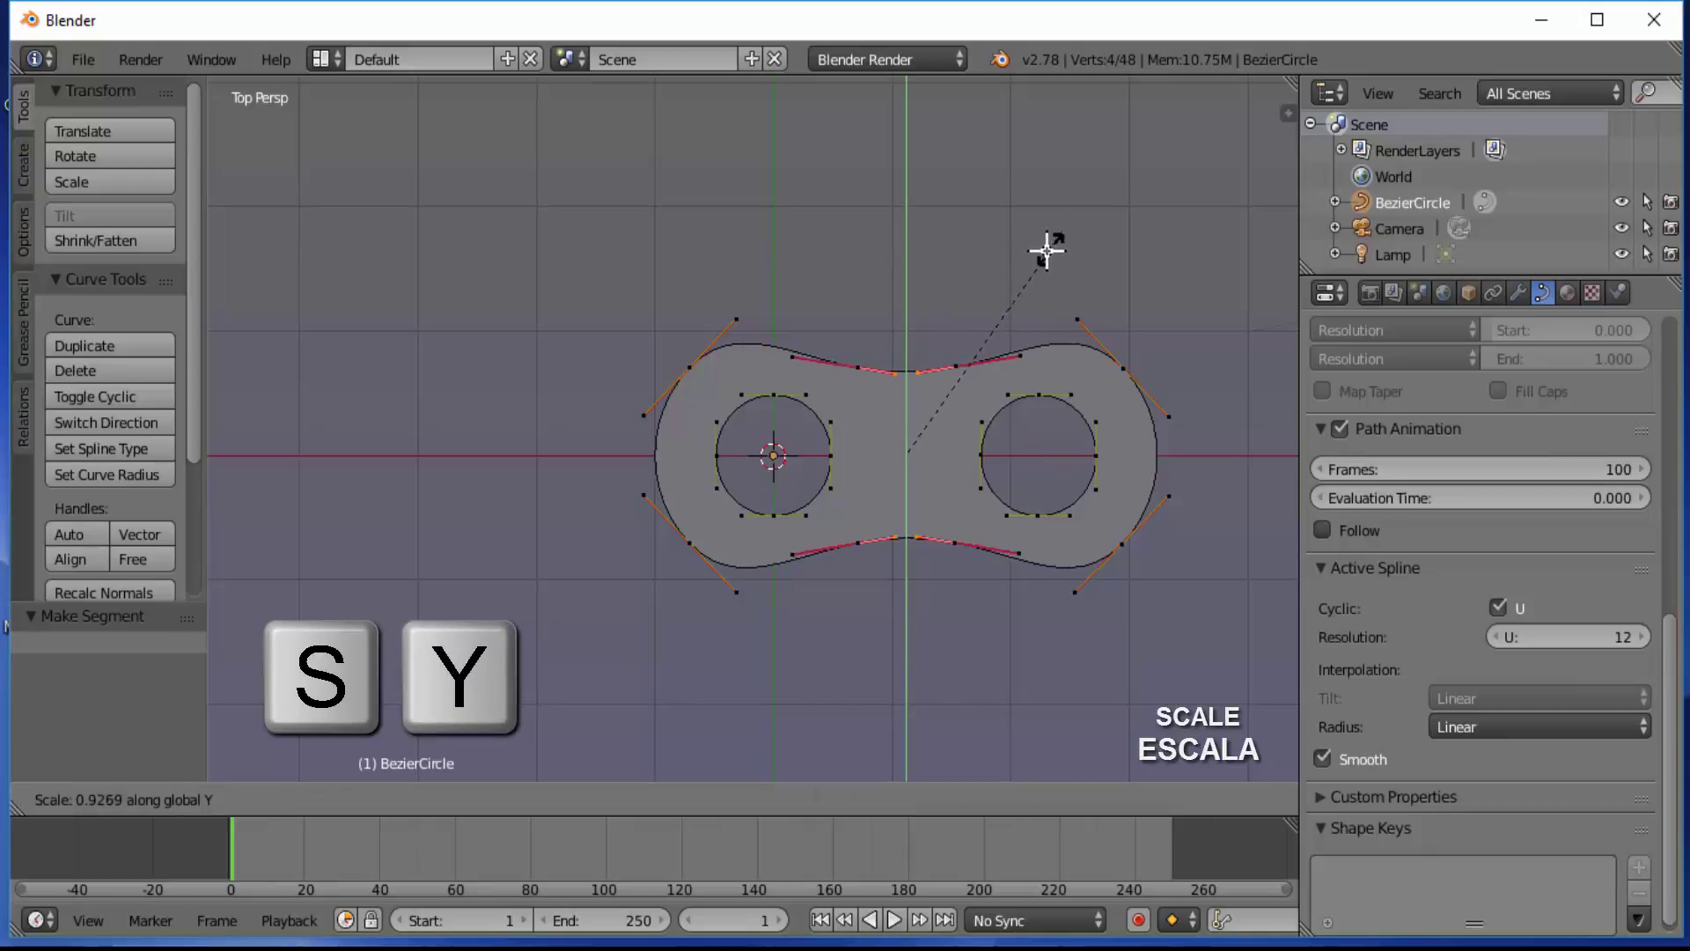
click(968, 278)
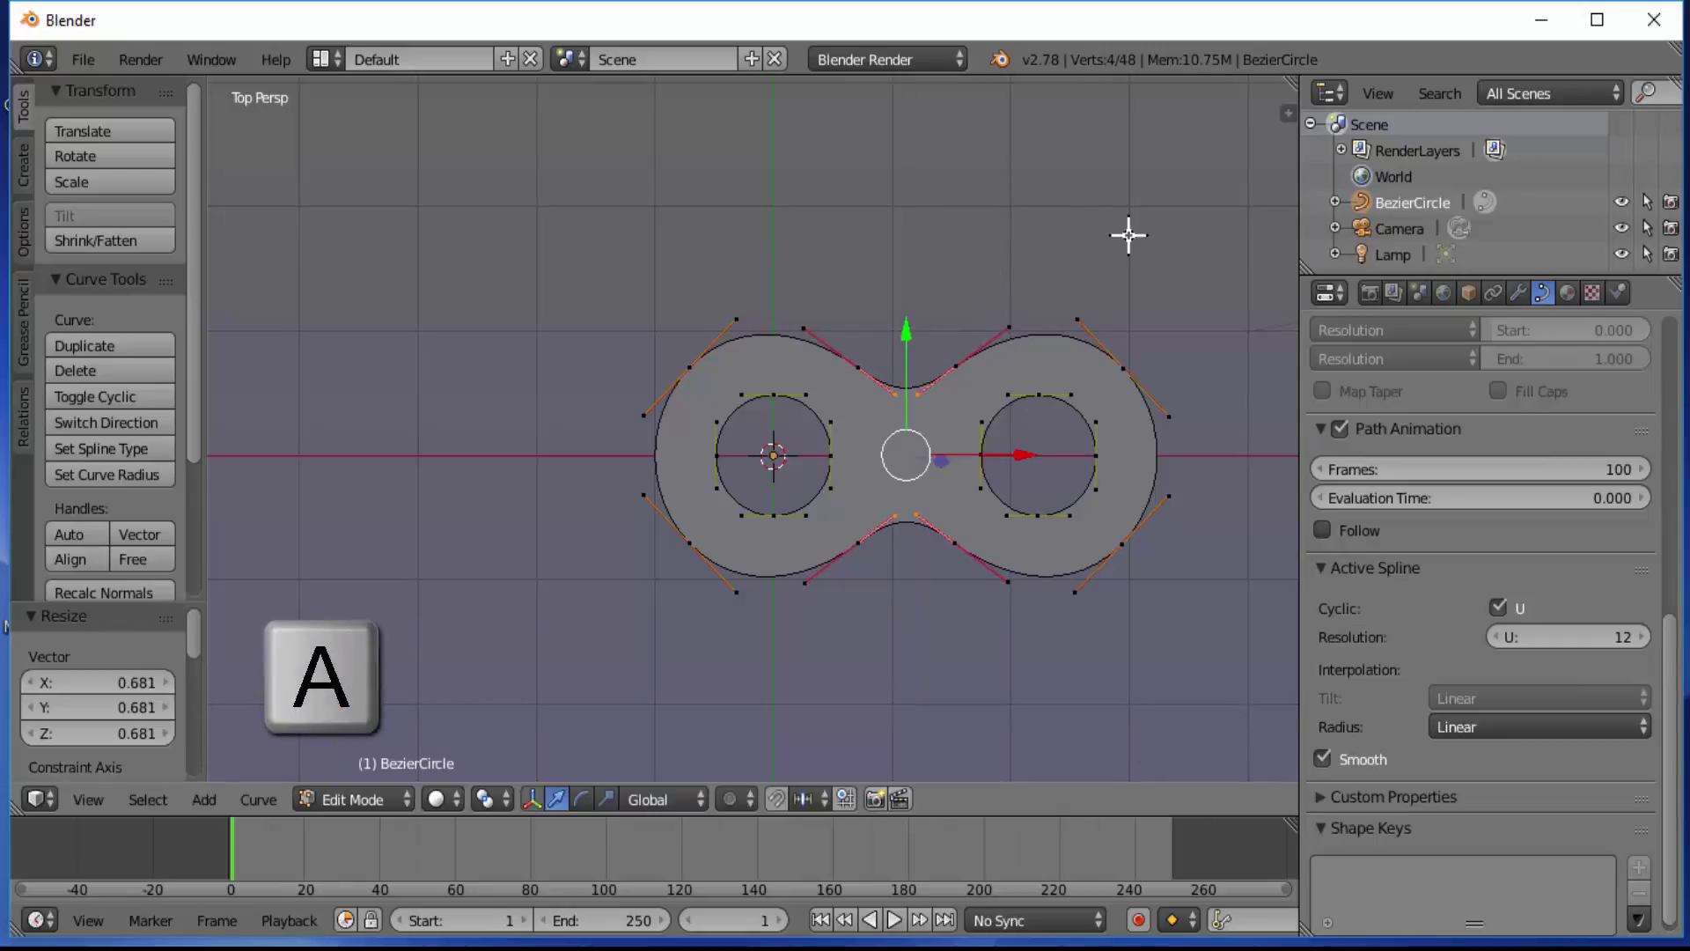
Step: Select only the hole circle at the origin, duplicate it and scale the copy down into a smaller concentric circle
key(a)
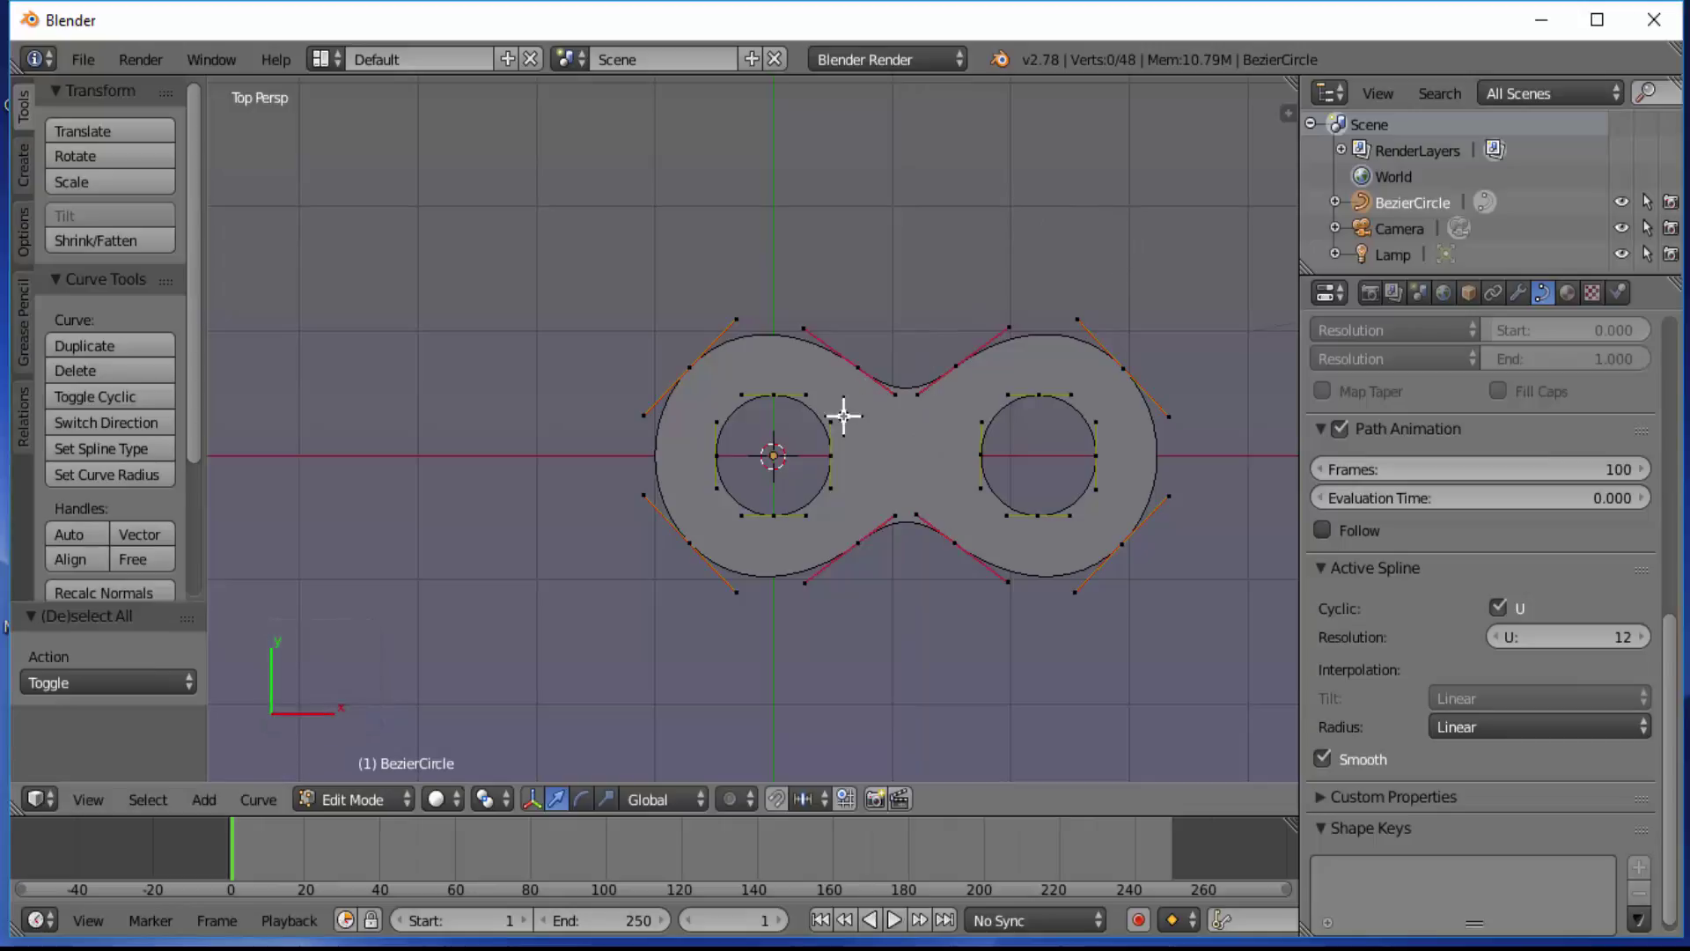
key(b)
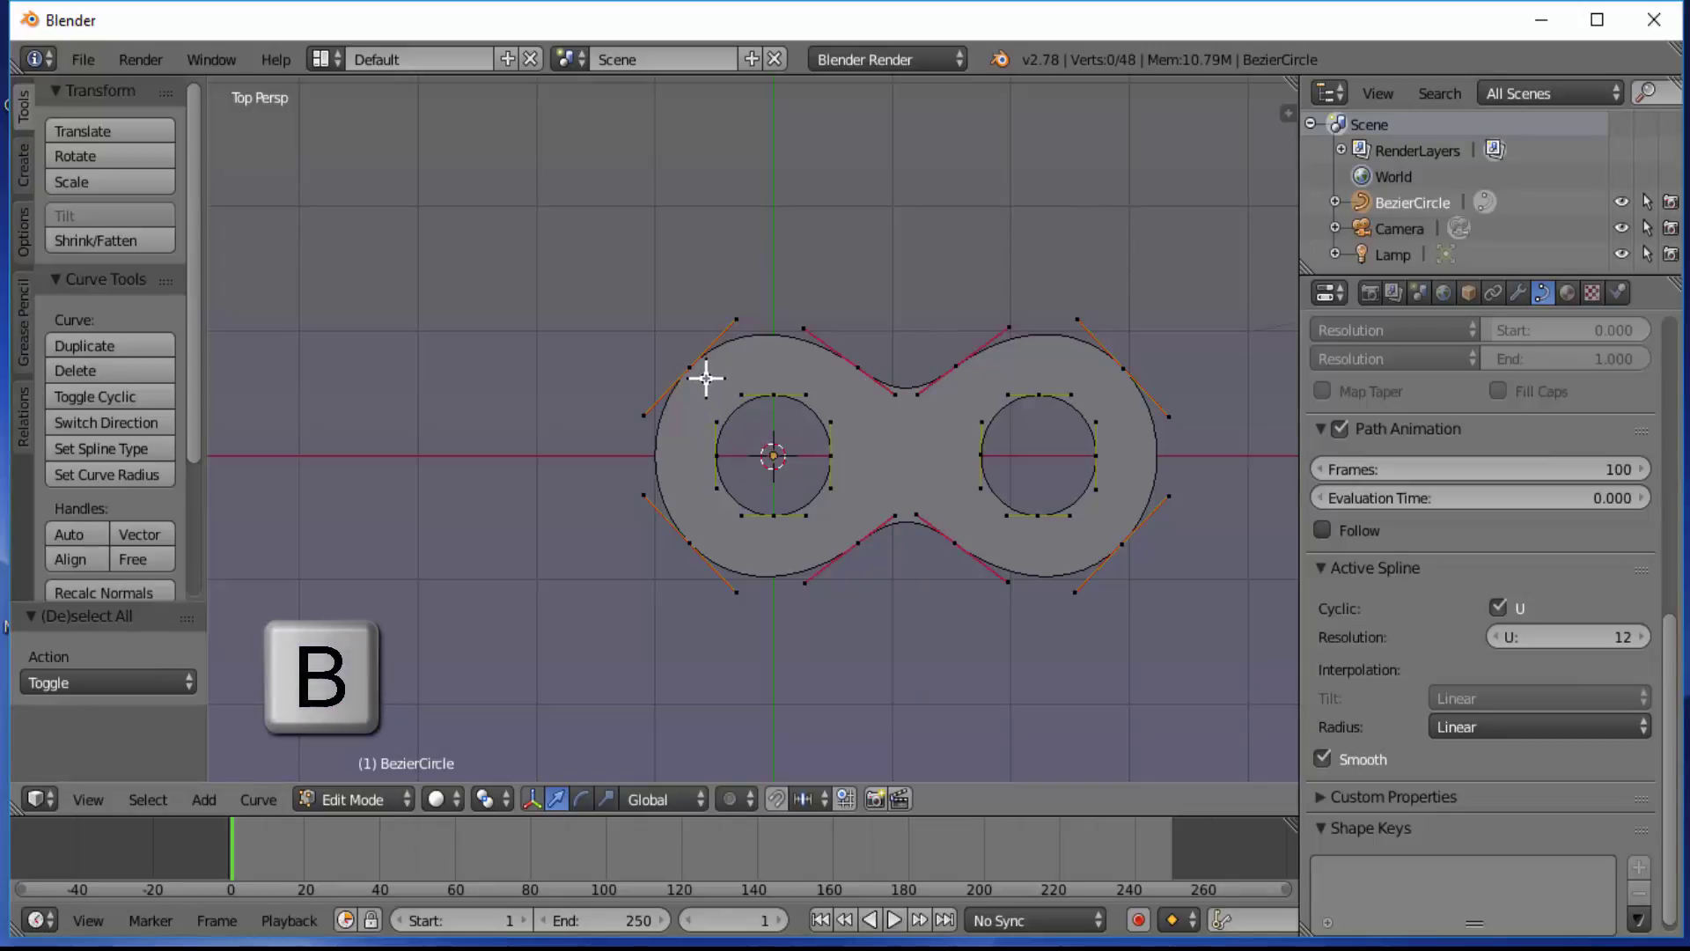
drag(702, 378, 851, 532)
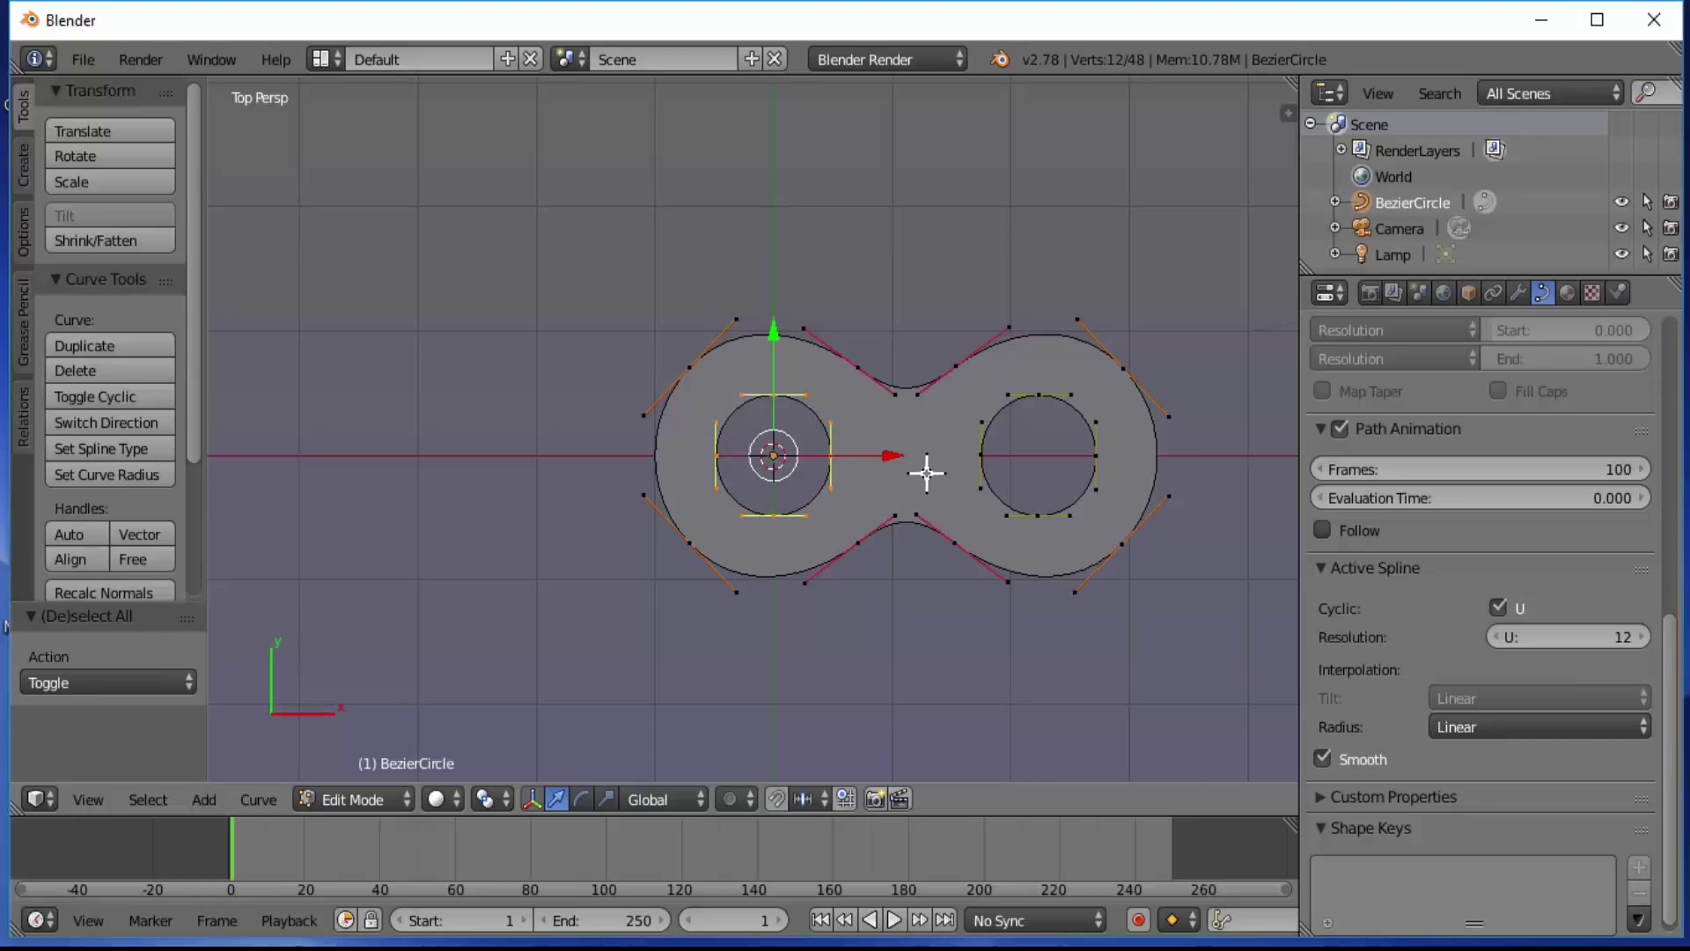
key(shift+d)
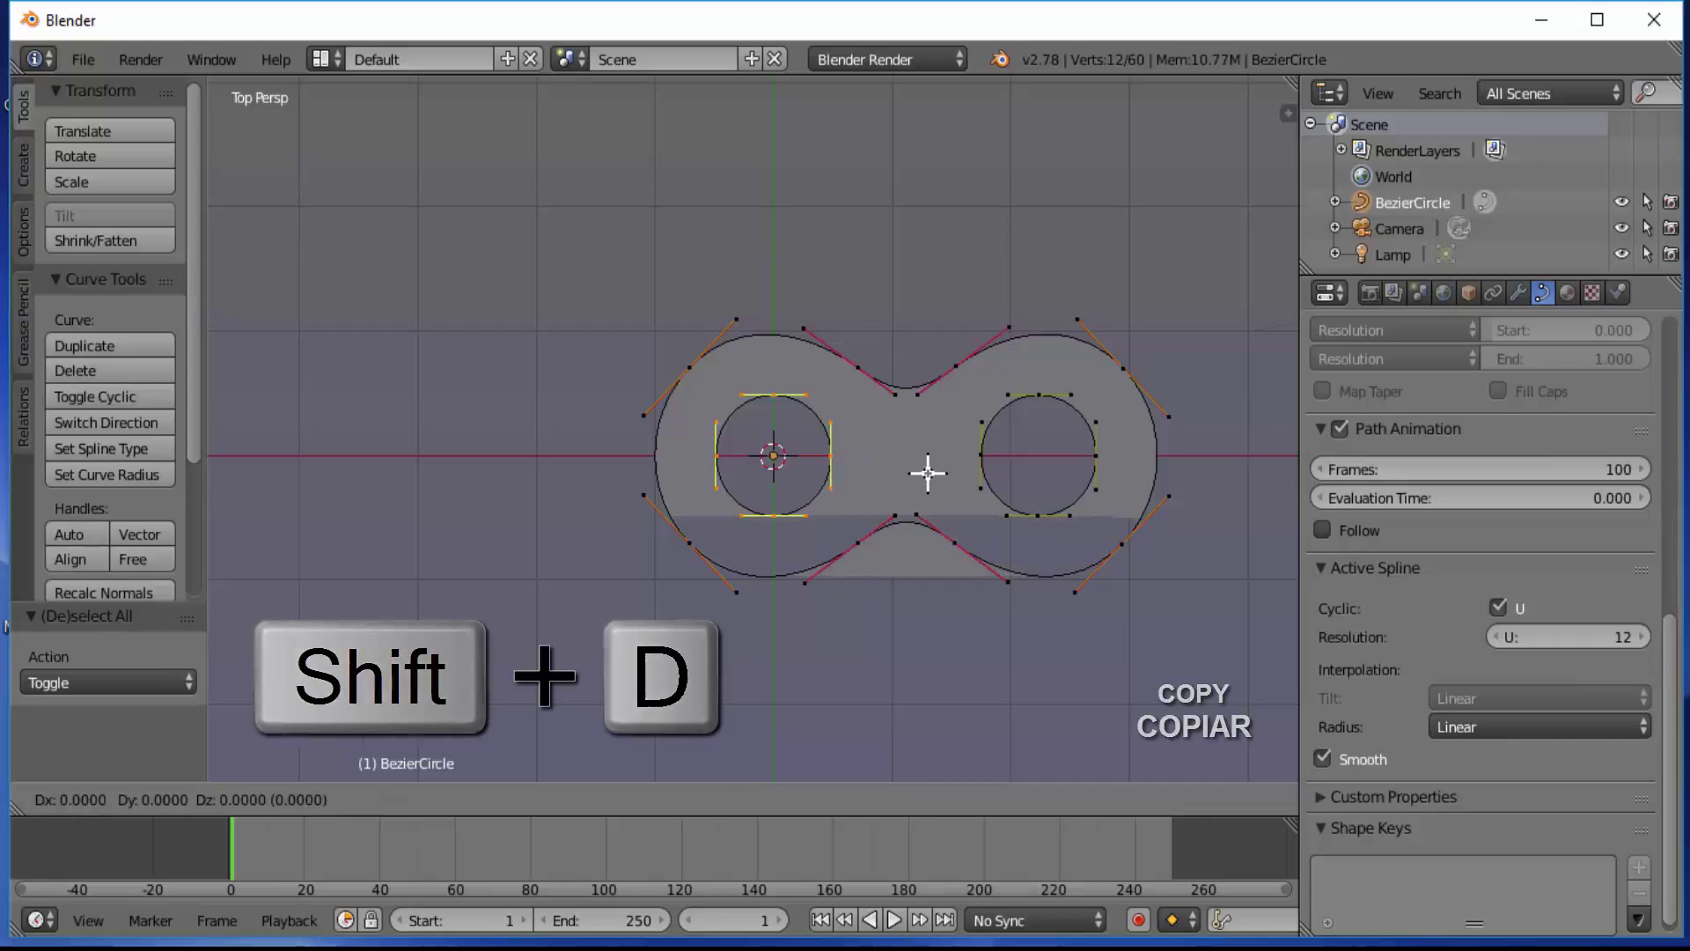
key(s)
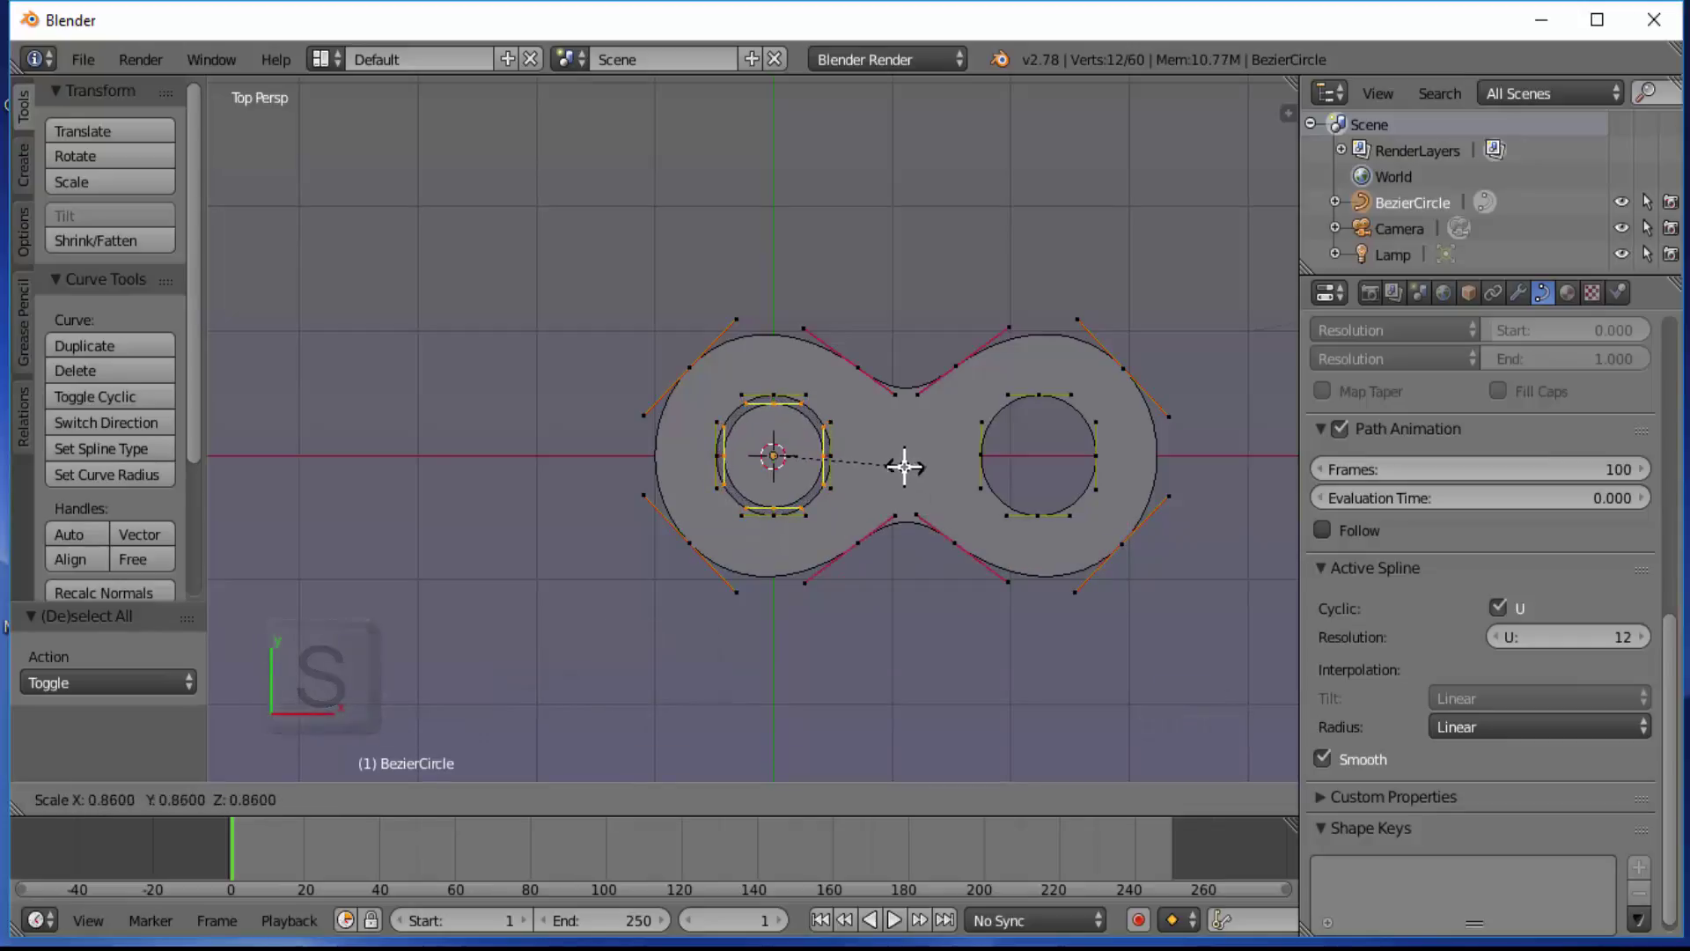
click(898, 465)
Step: Select only the other hole circle, duplicate it and scale the copy to about 0.77 as a concentric inner circle
key(a)
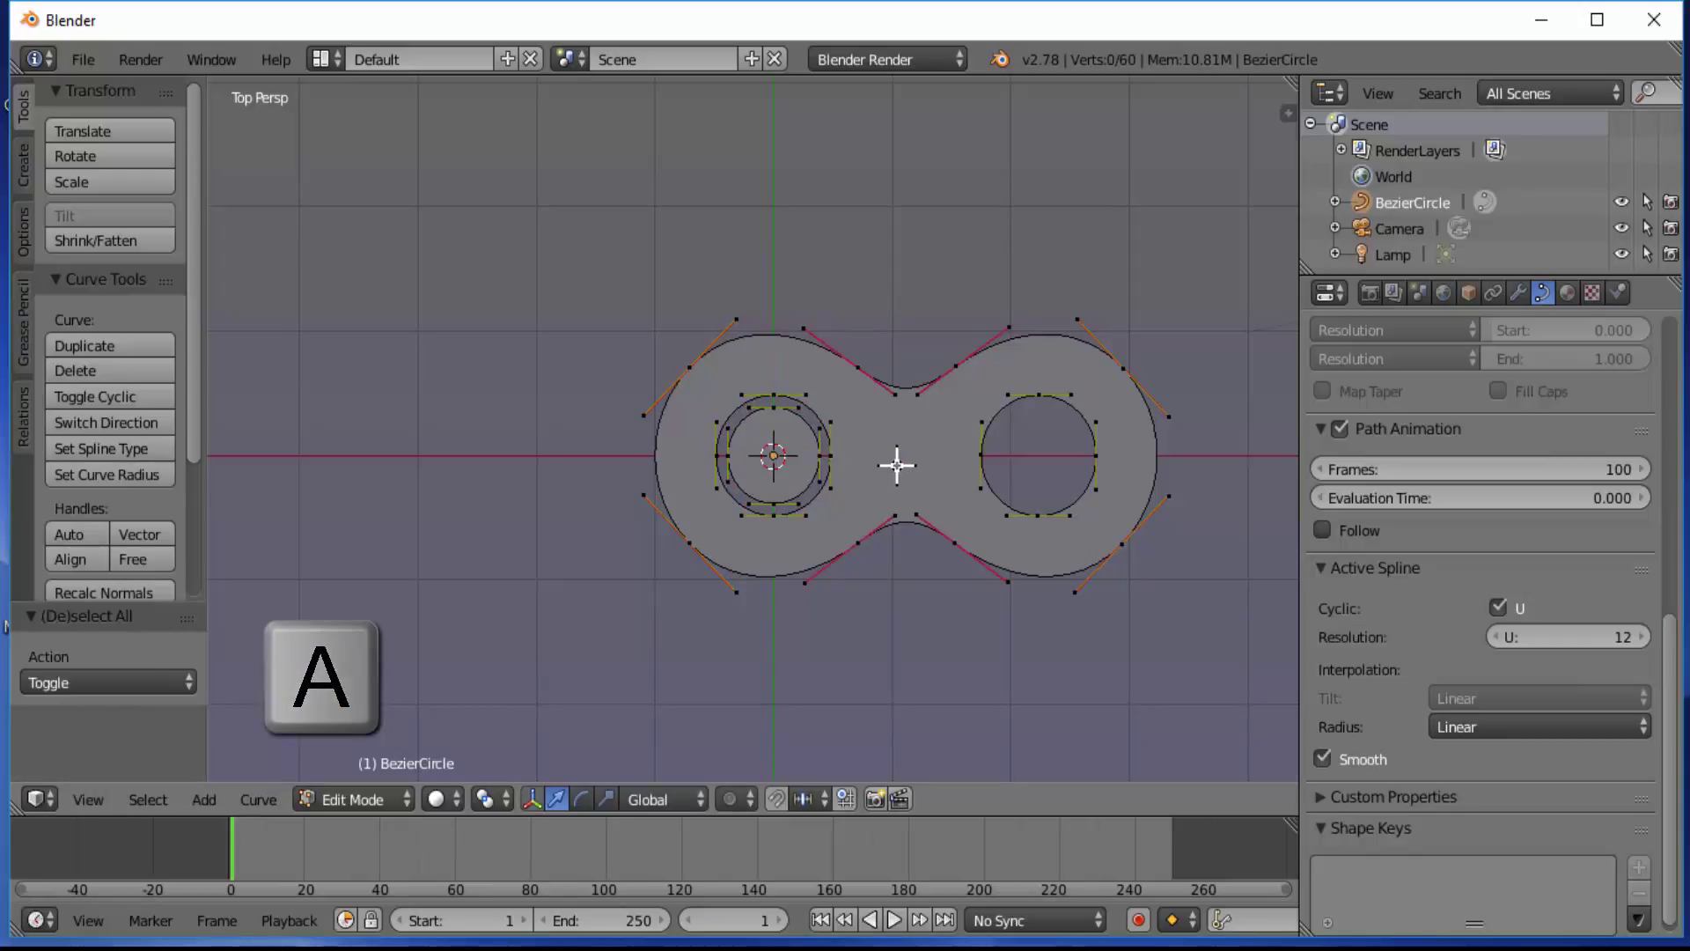
key(b)
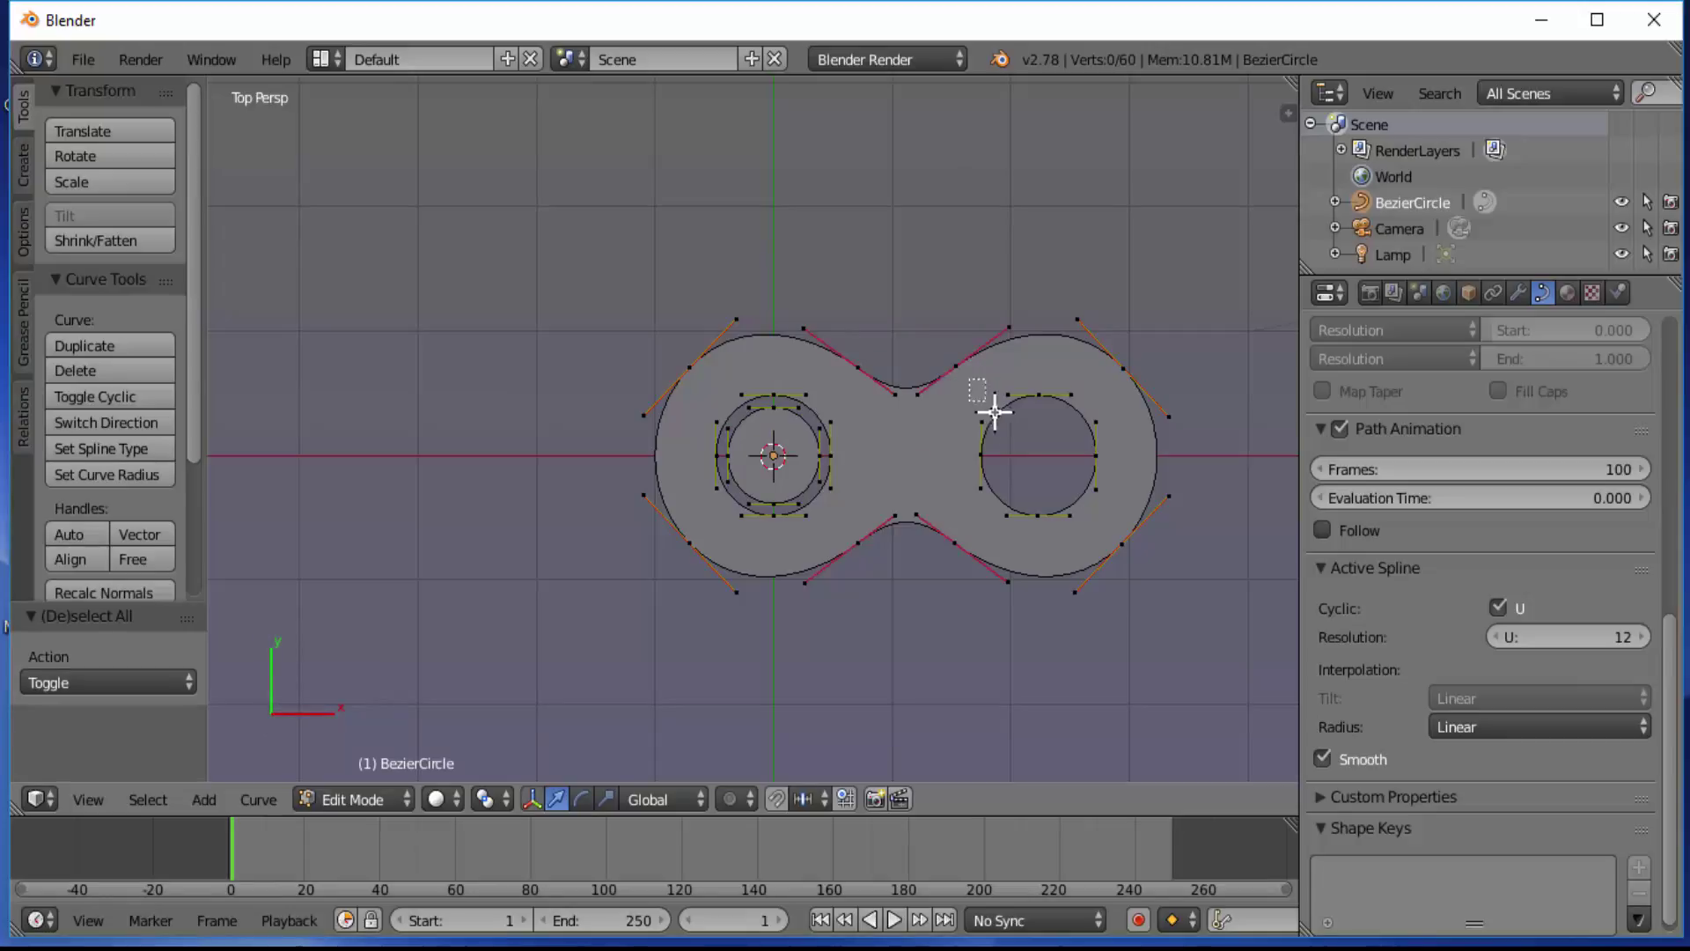
drag(995, 411, 1107, 526)
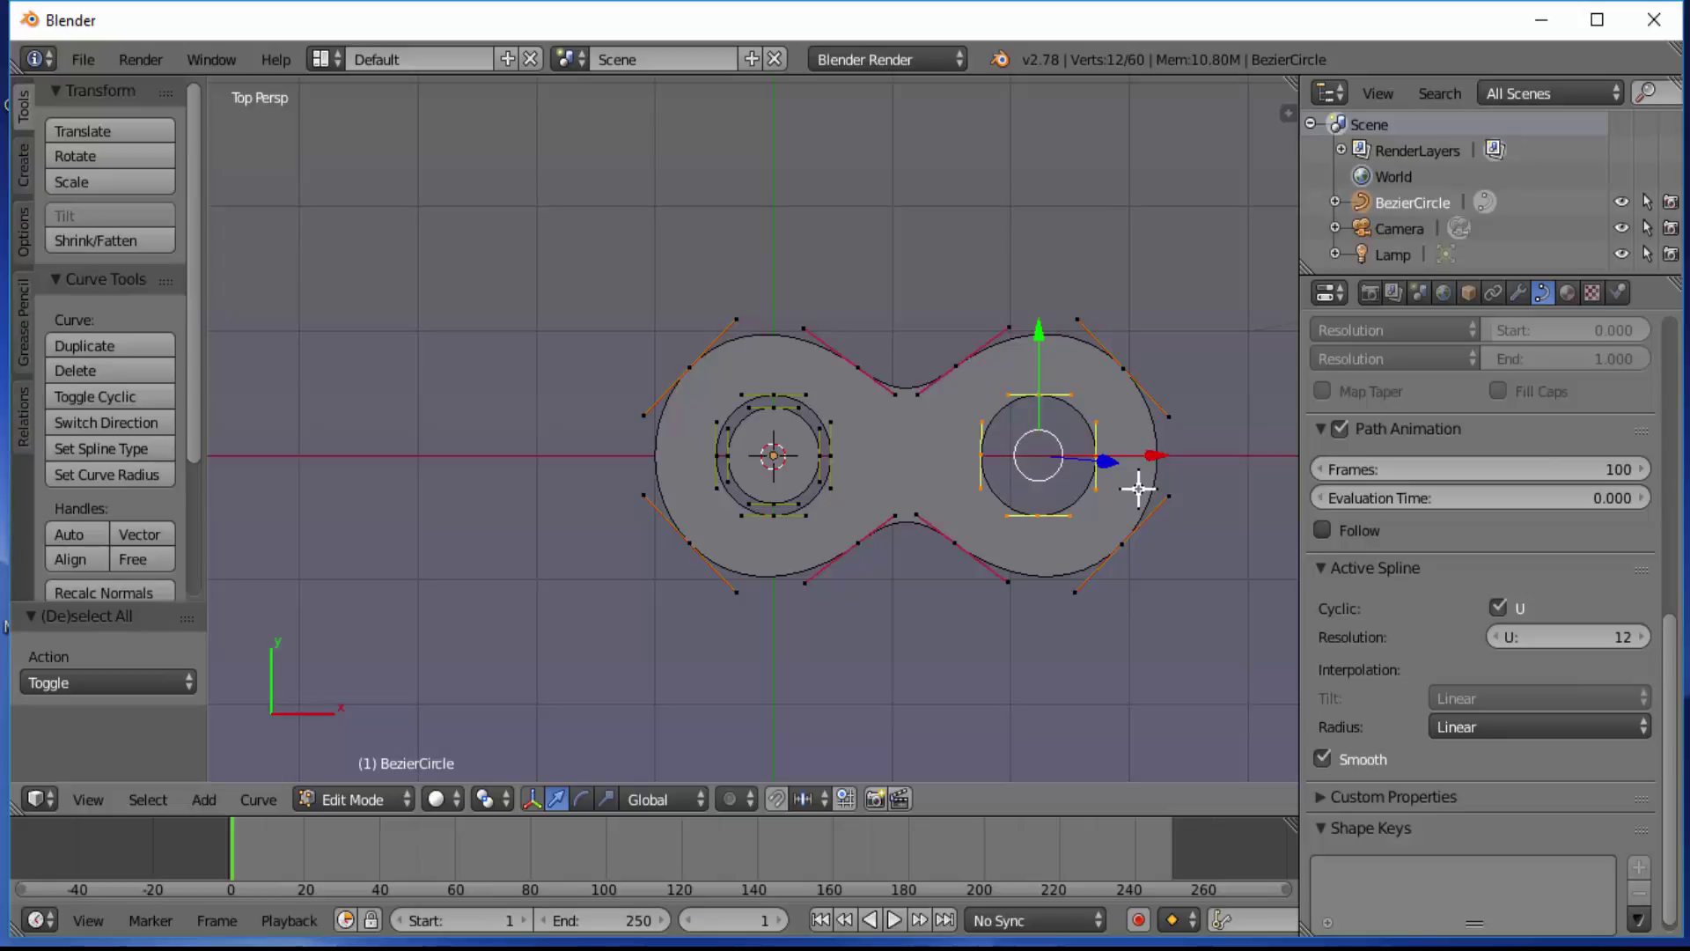
key(shift+d)
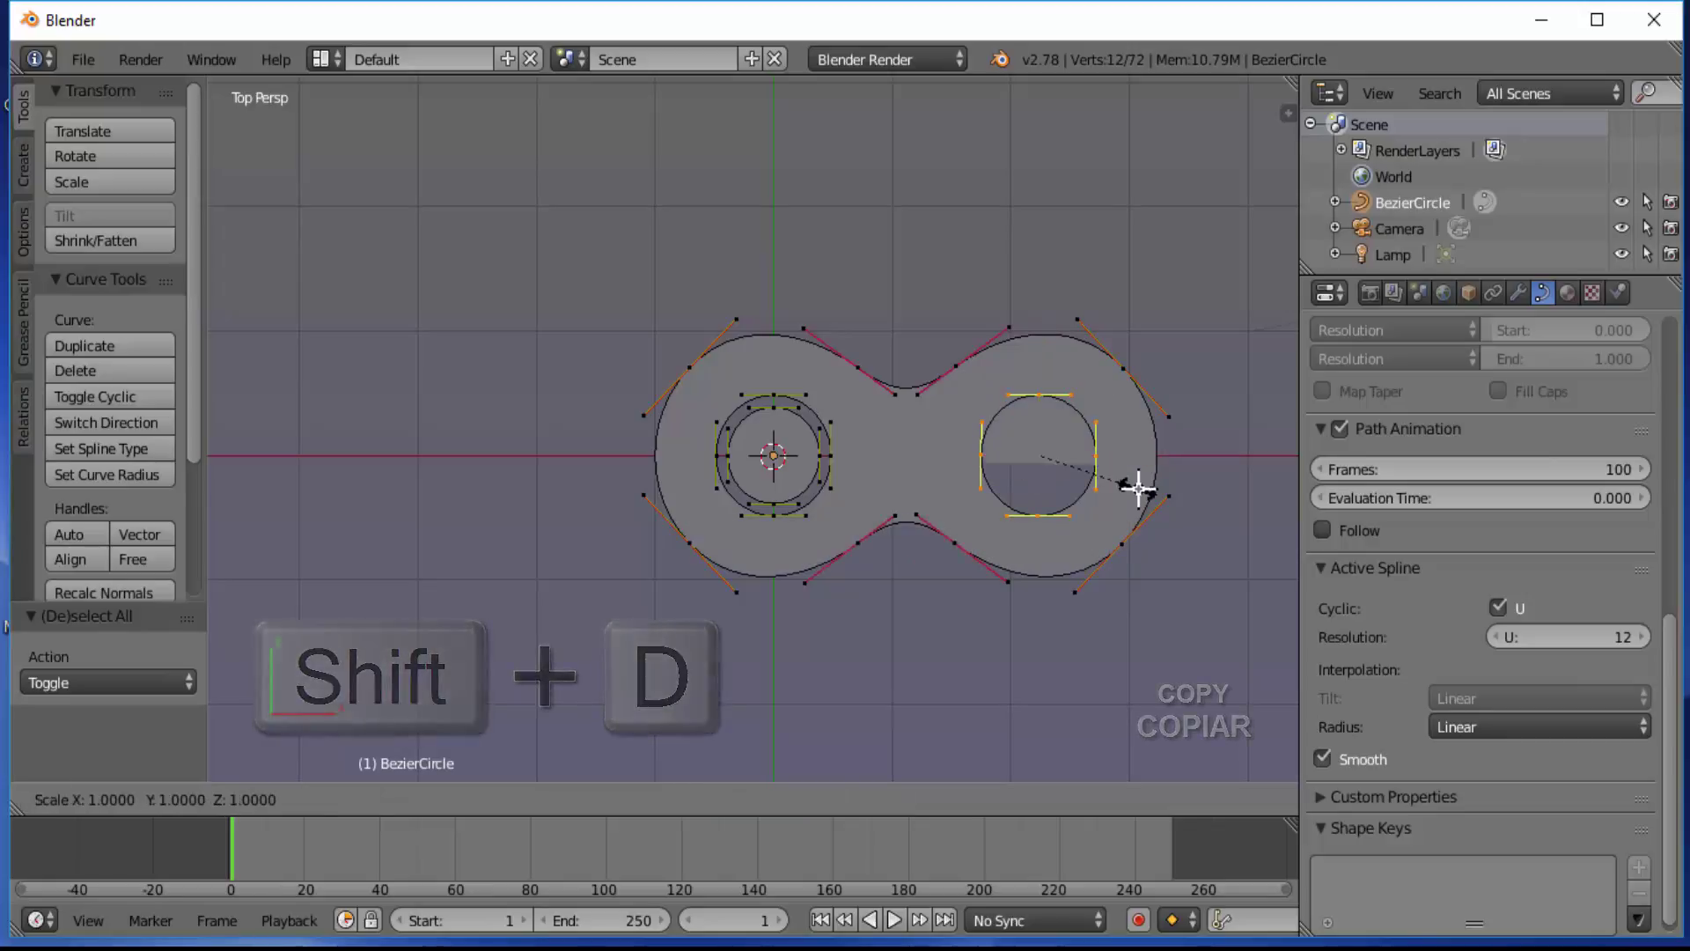
key(s)
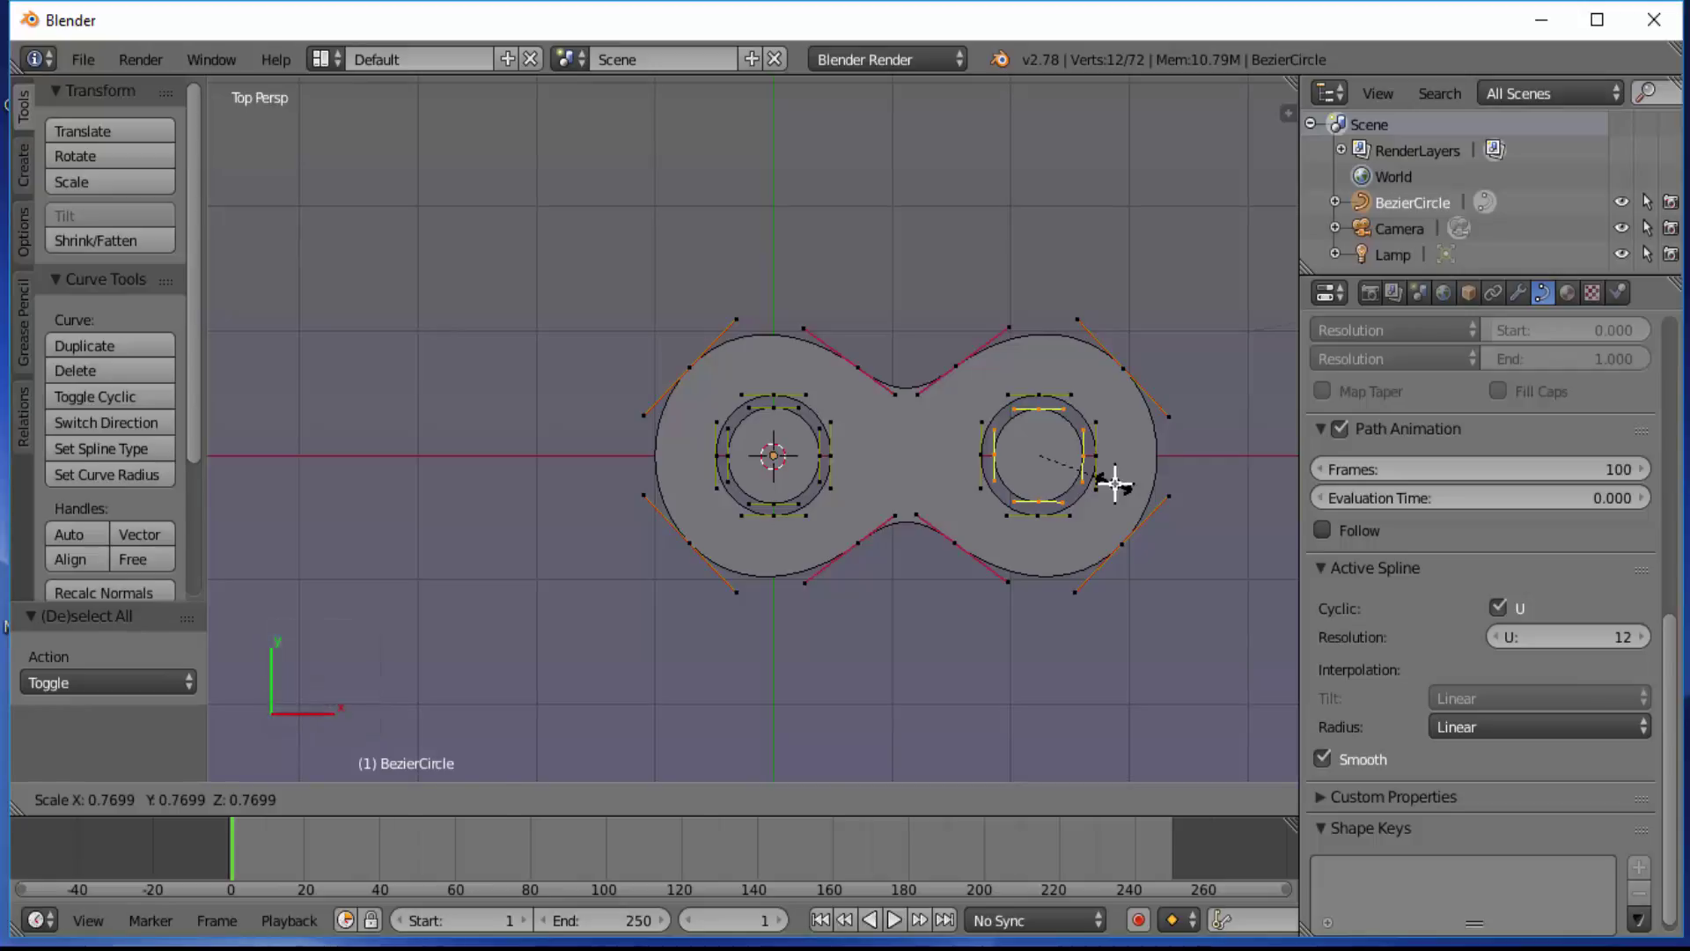
click(1114, 483)
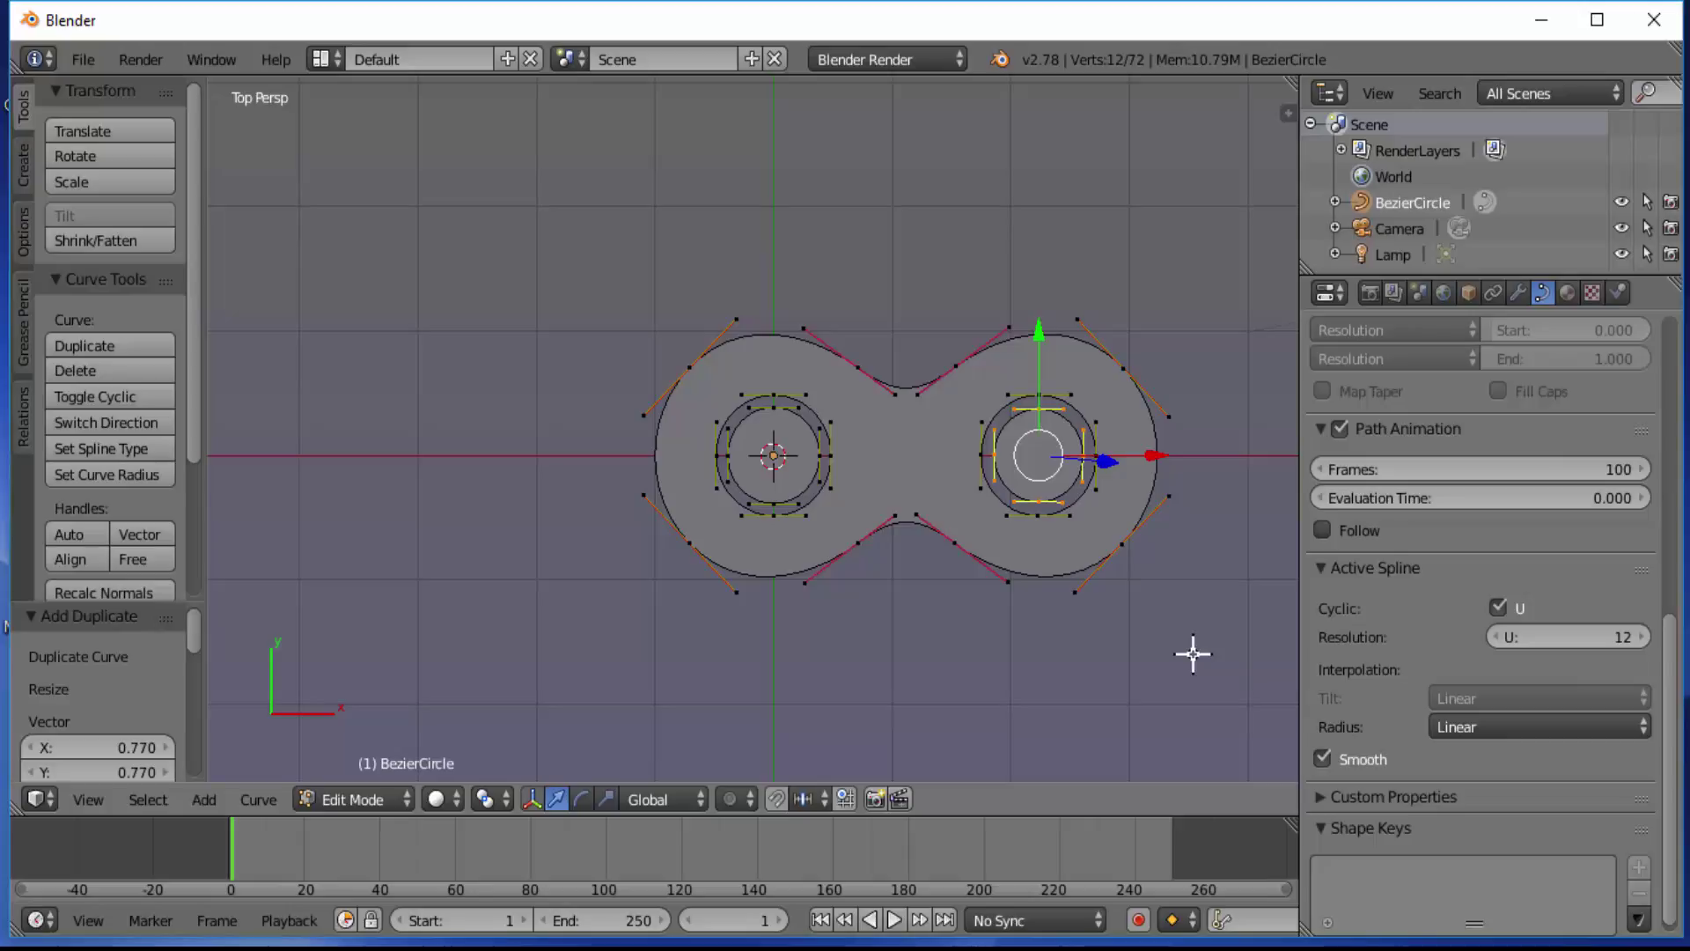
Step: Select all points of the outline and circles and extrude them in place
key(a)
key(a)
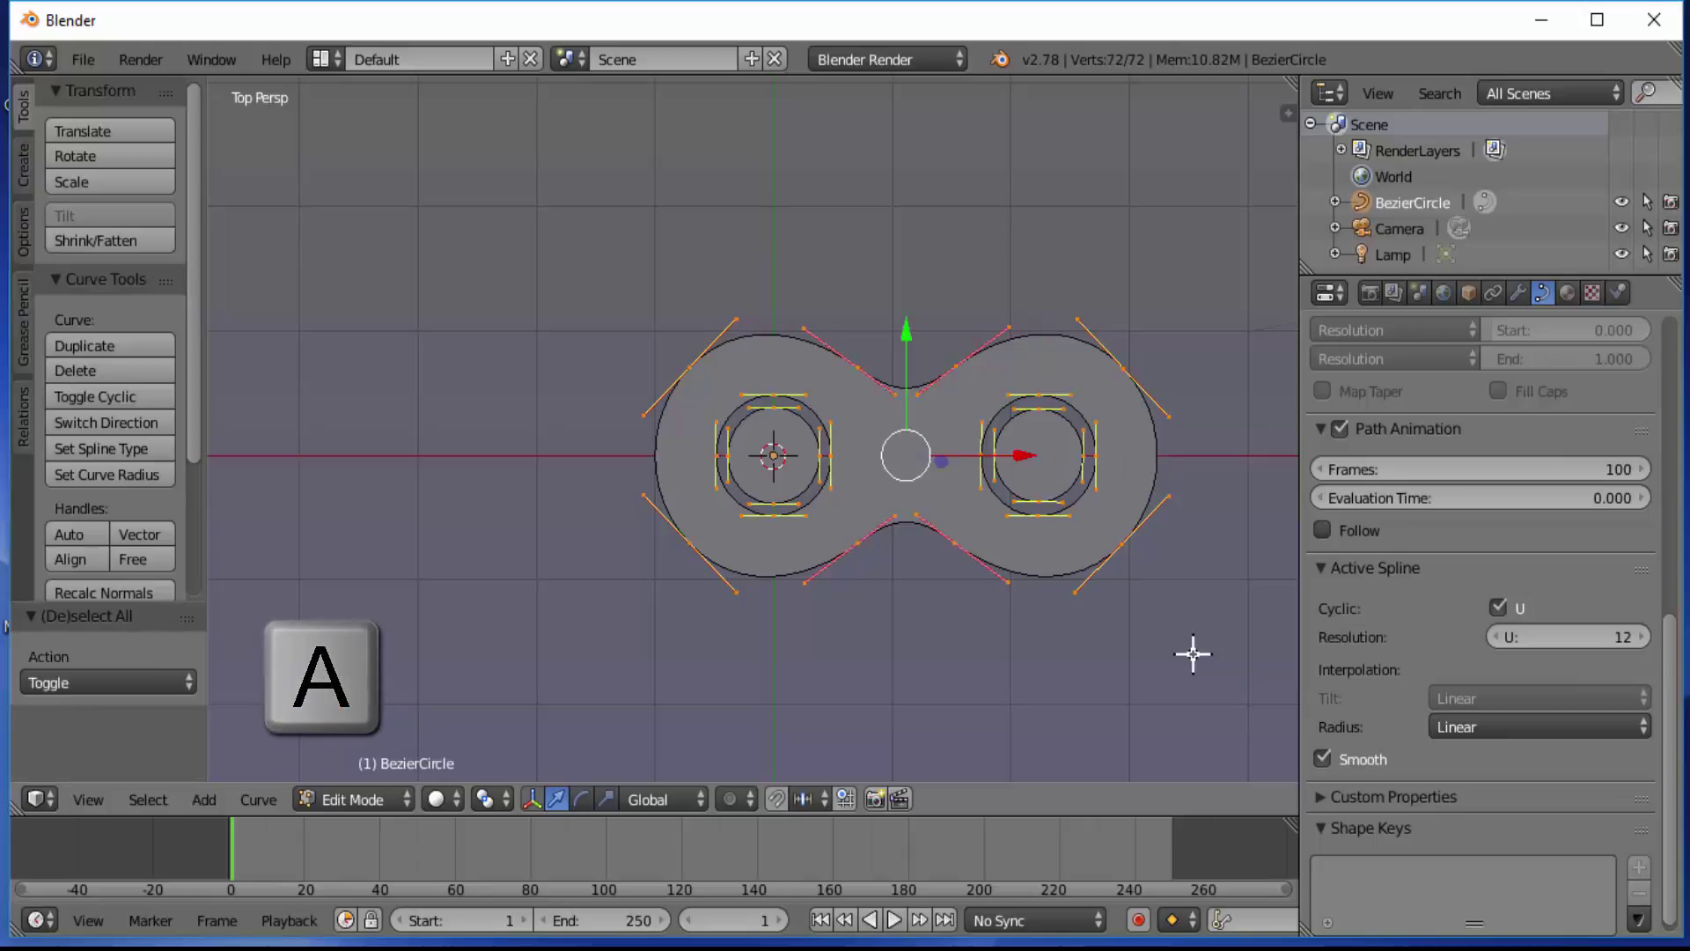
key(e)
middle_drag(1195, 652, 996, 574)
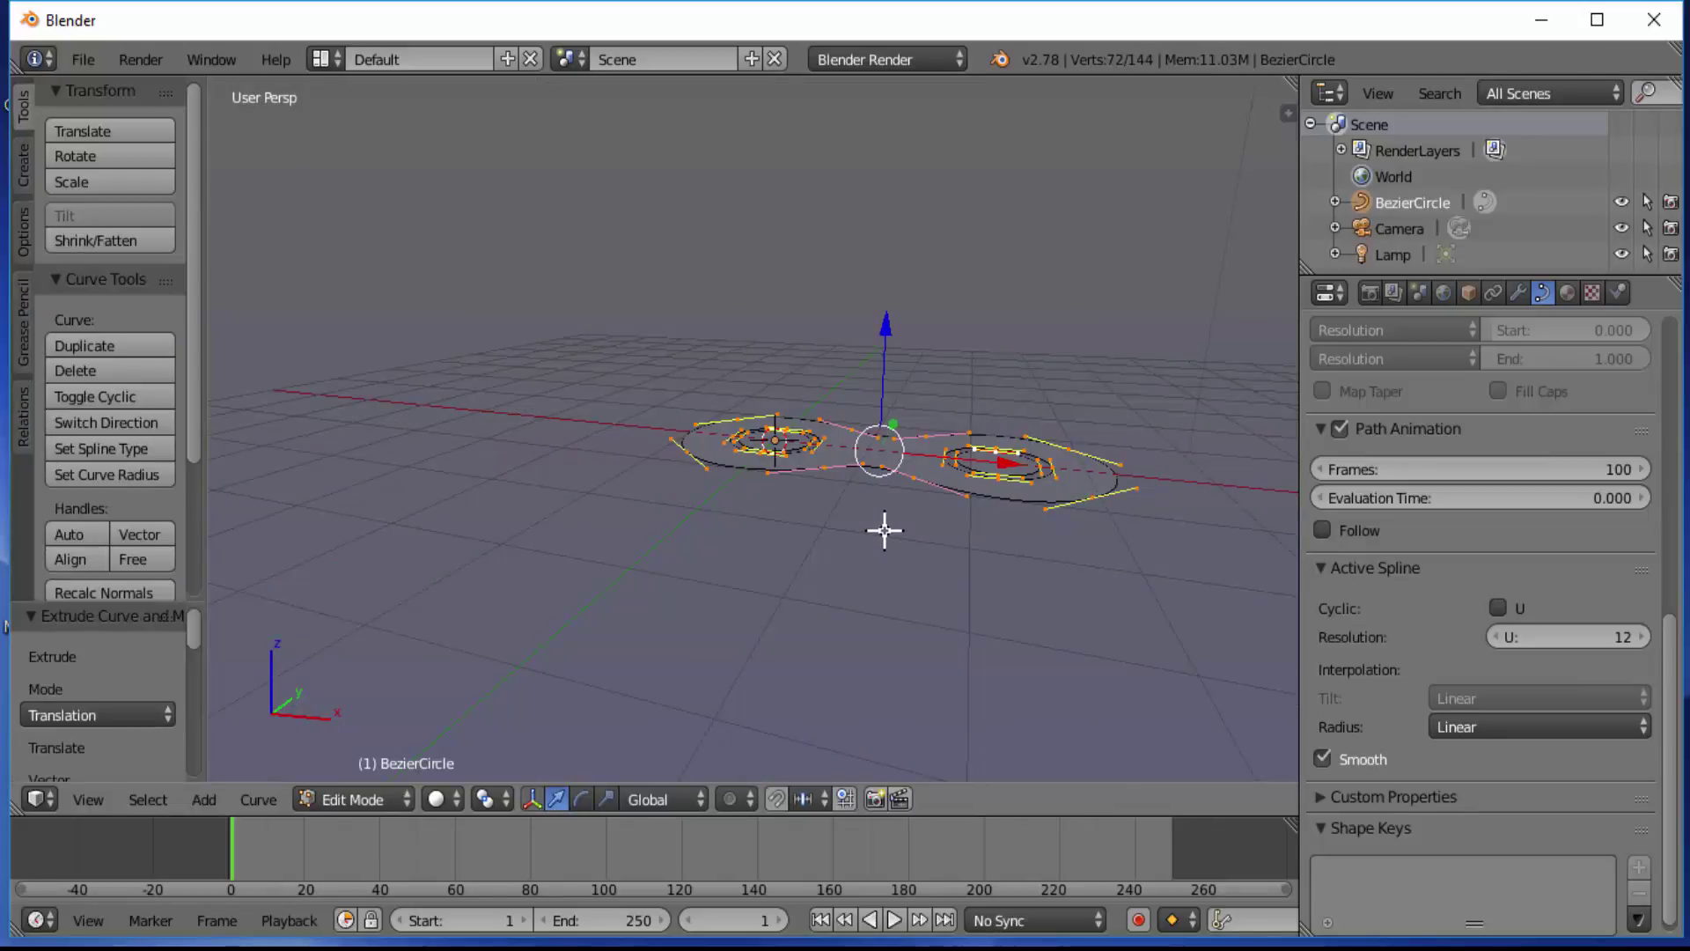
Step: Switch the curve to Object Mode and convert it to a mesh with Mesh from Curve/Meta/Surf/Text
click(354, 792)
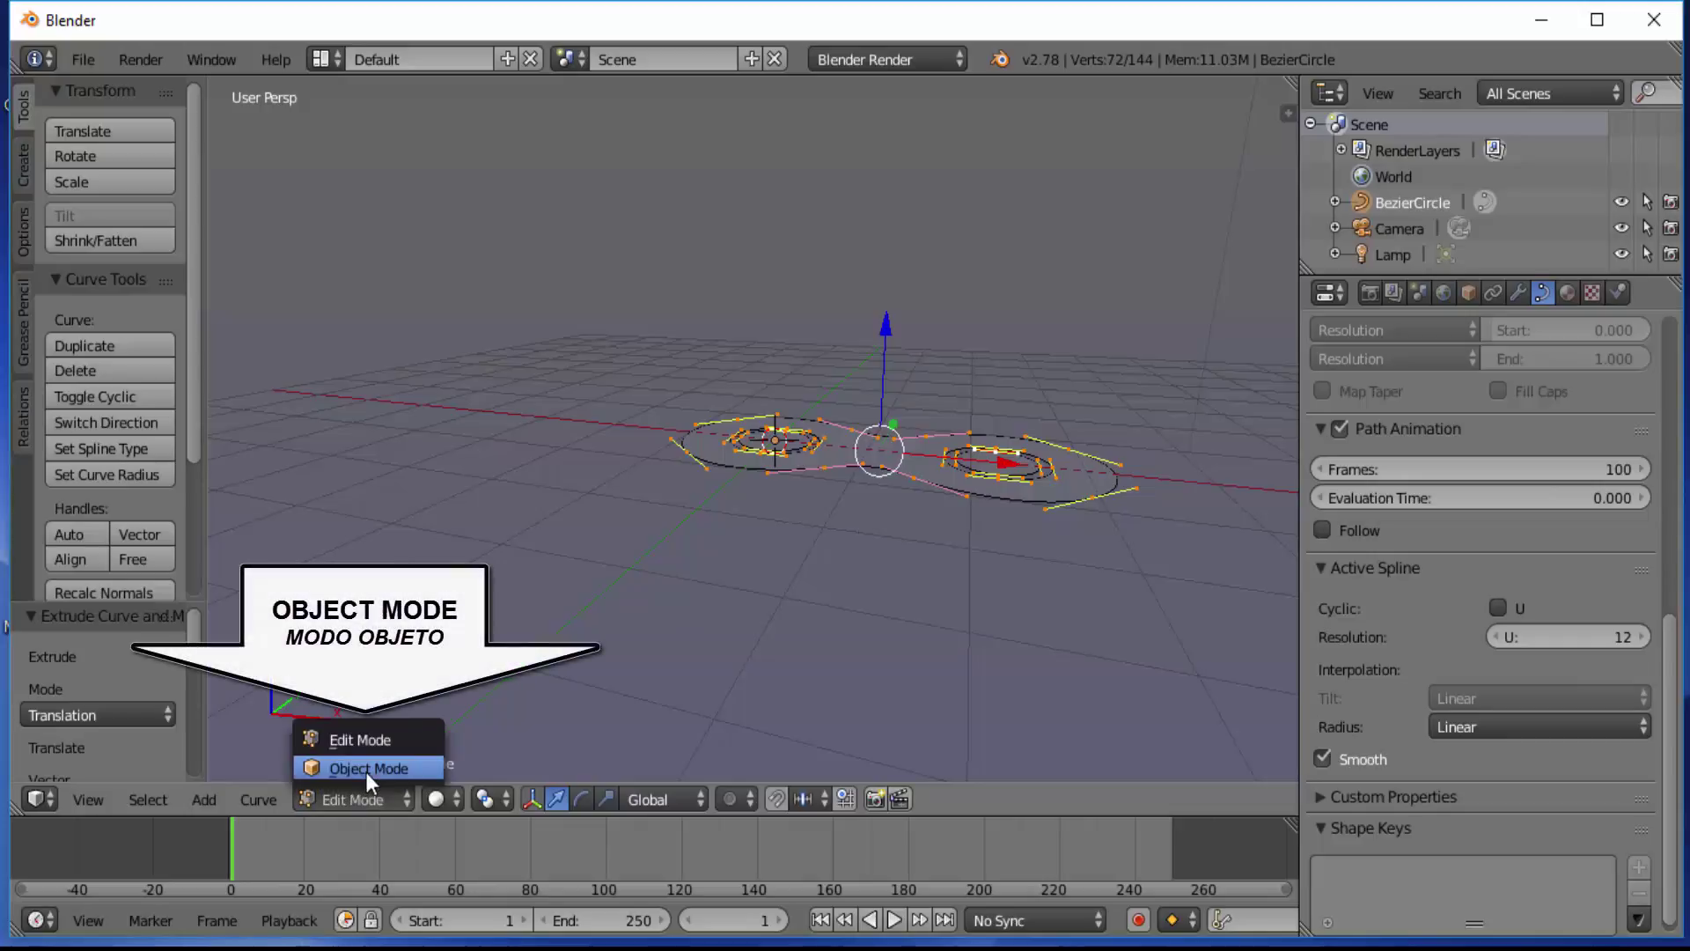
click(366, 772)
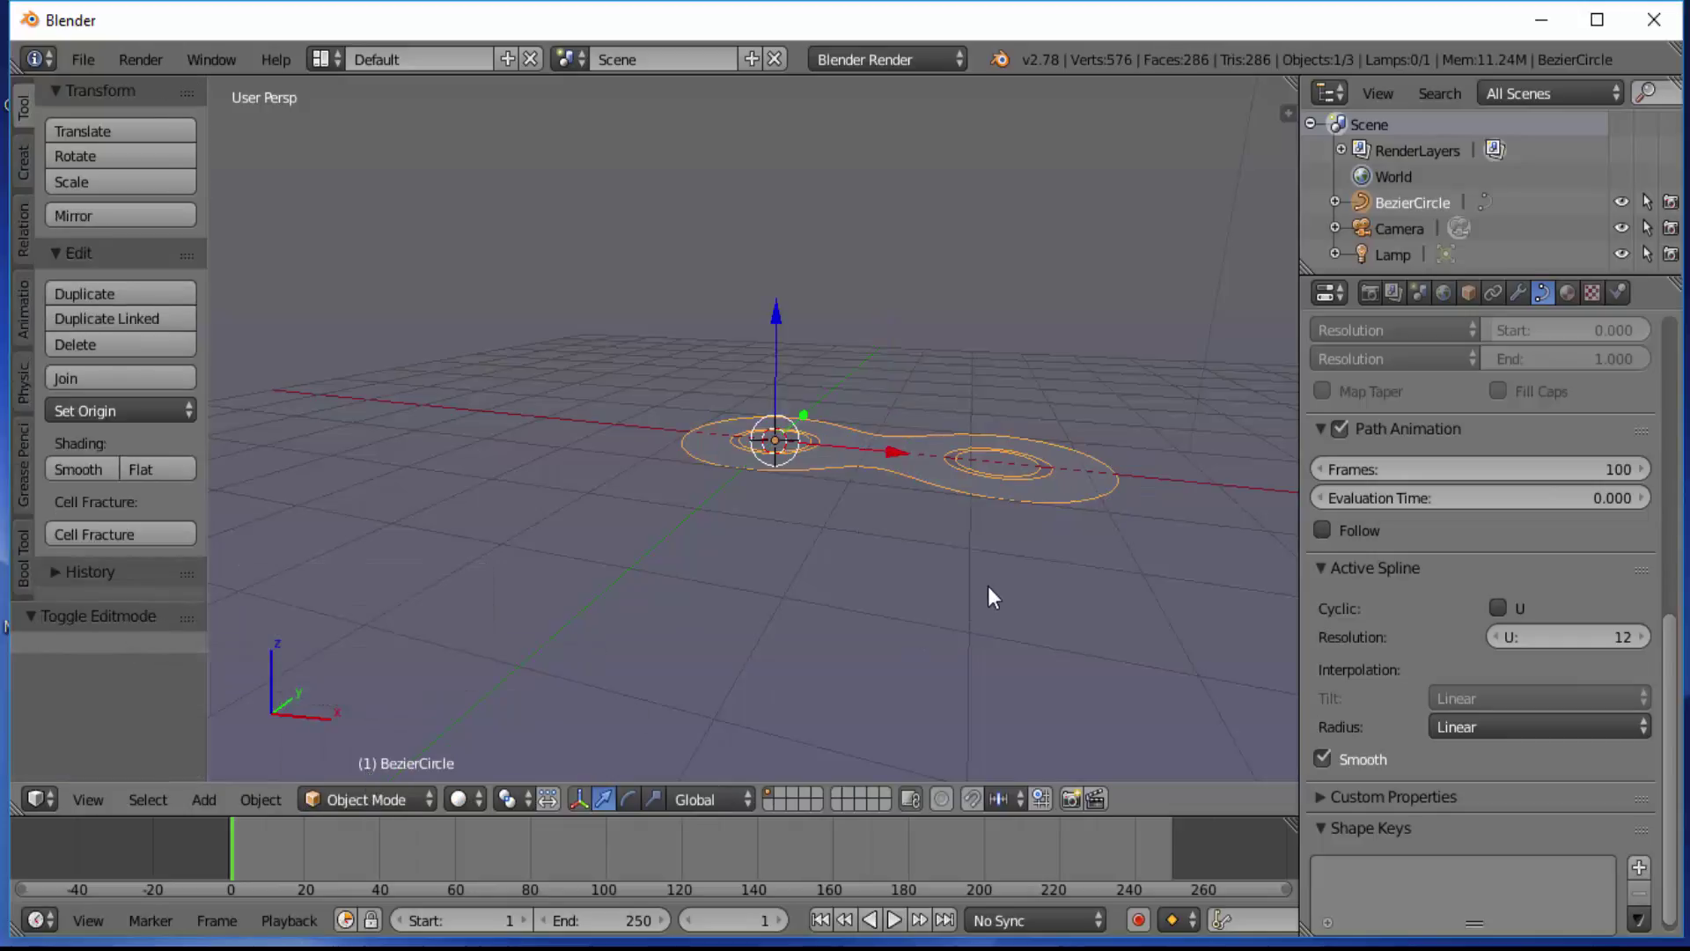
key(alt+c)
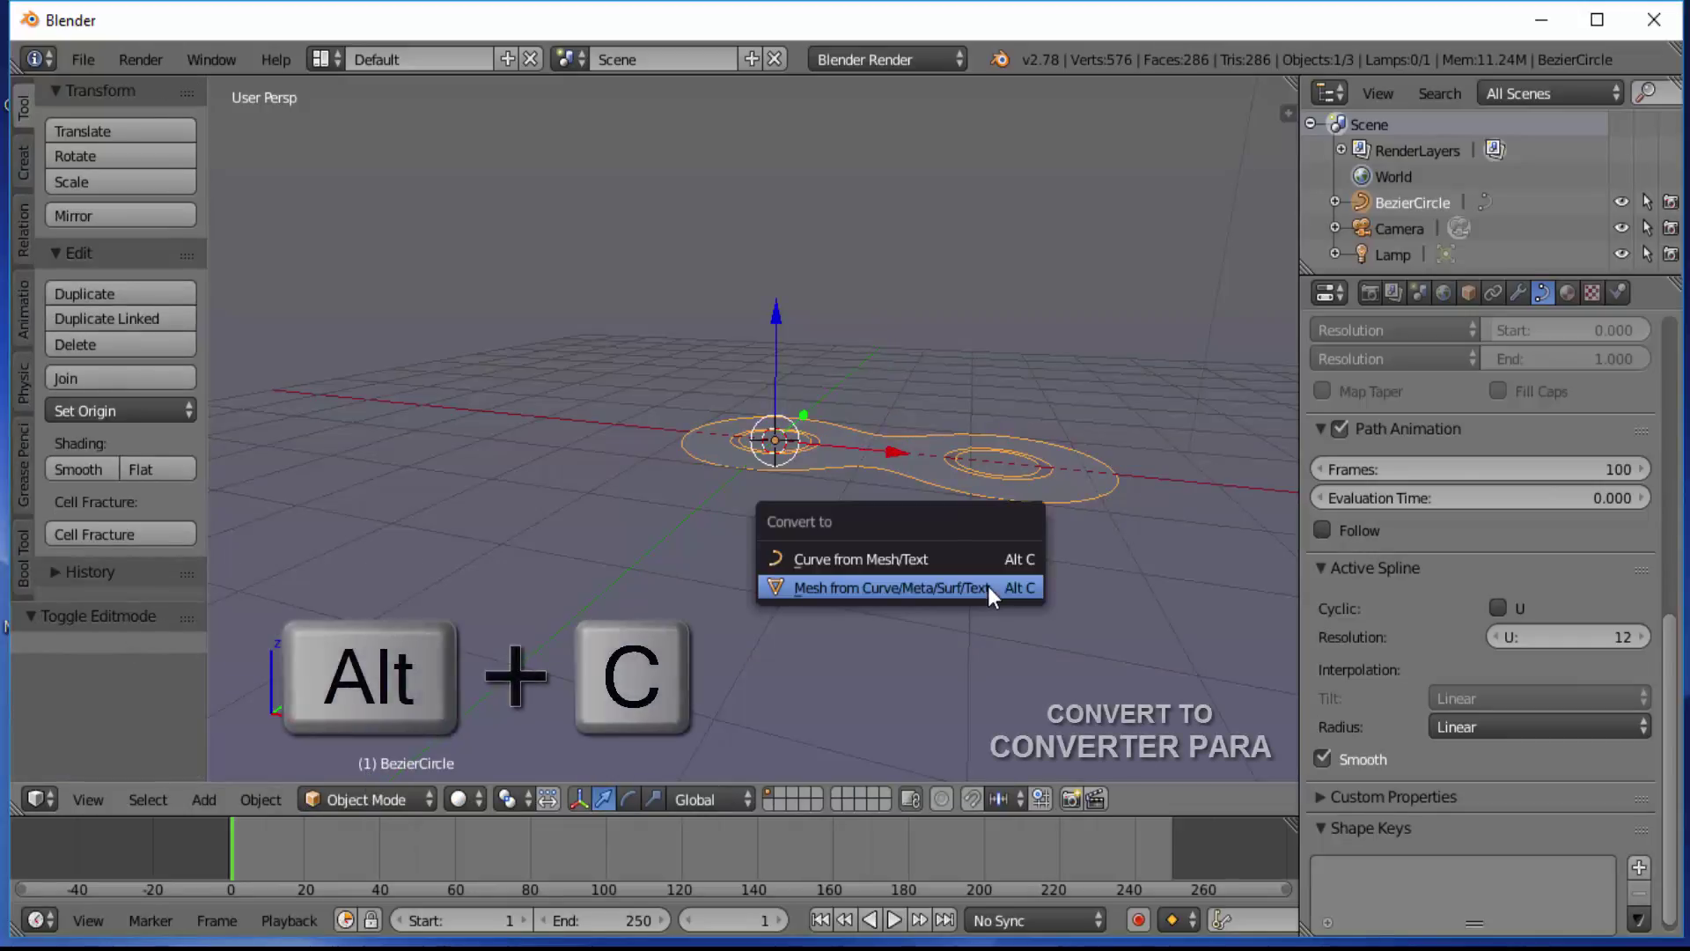
click(843, 588)
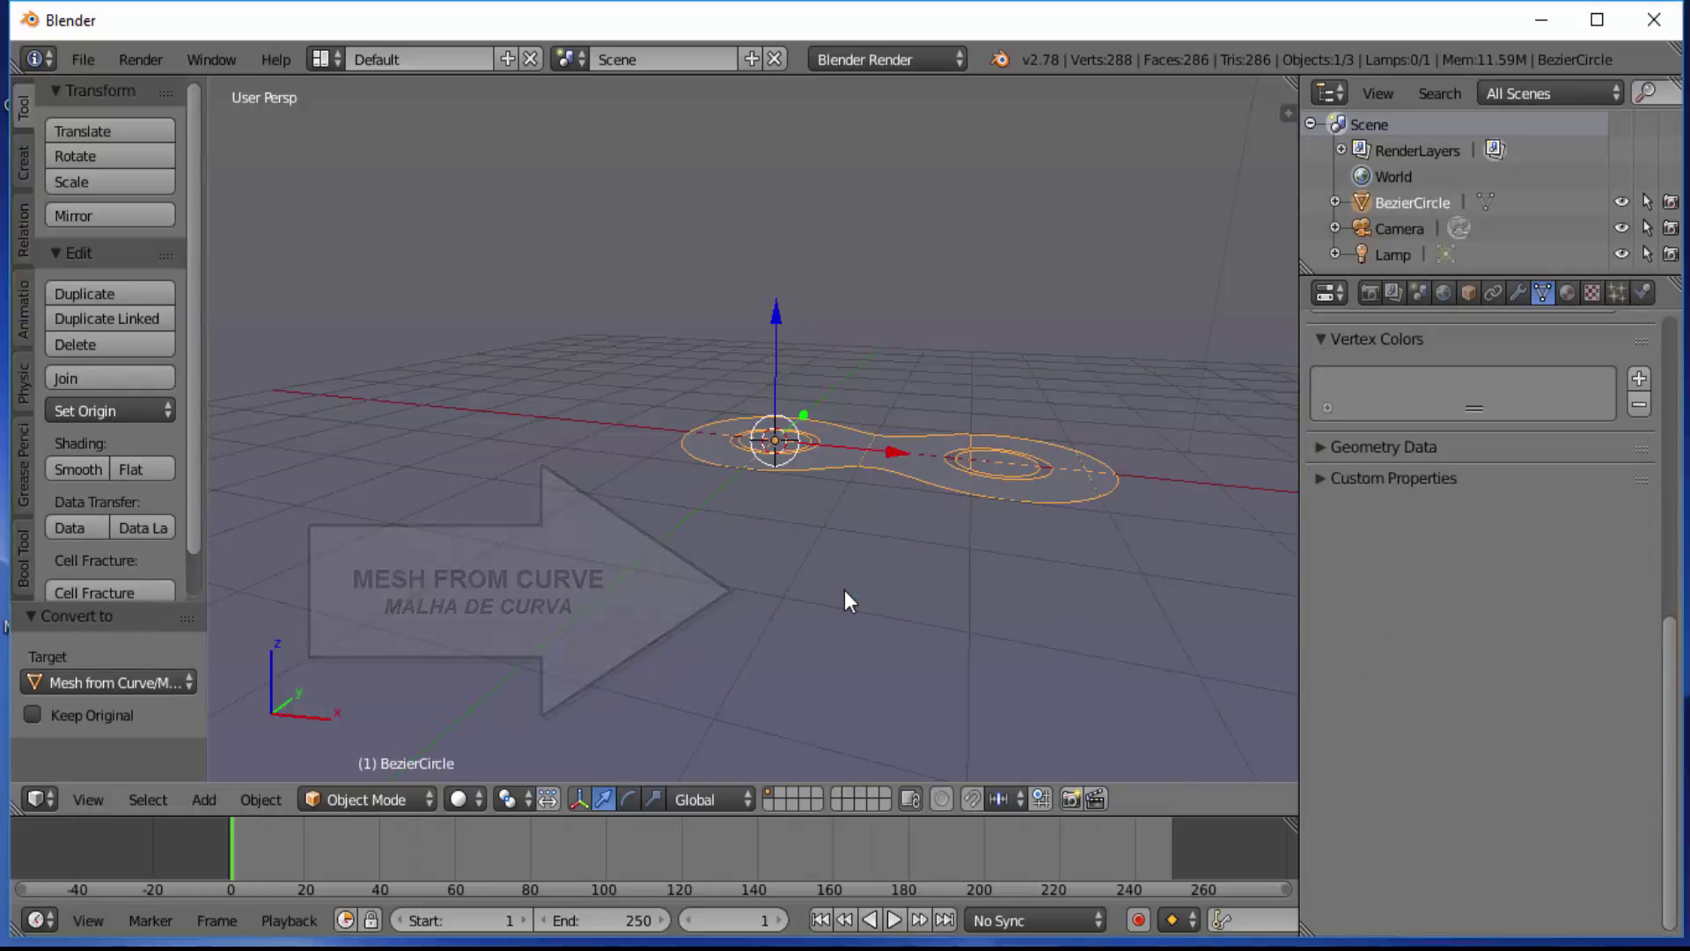
Step: Enter Edit Mode, select the whole mesh and extrude it downward along Z by about 0.2 units
click(375, 793)
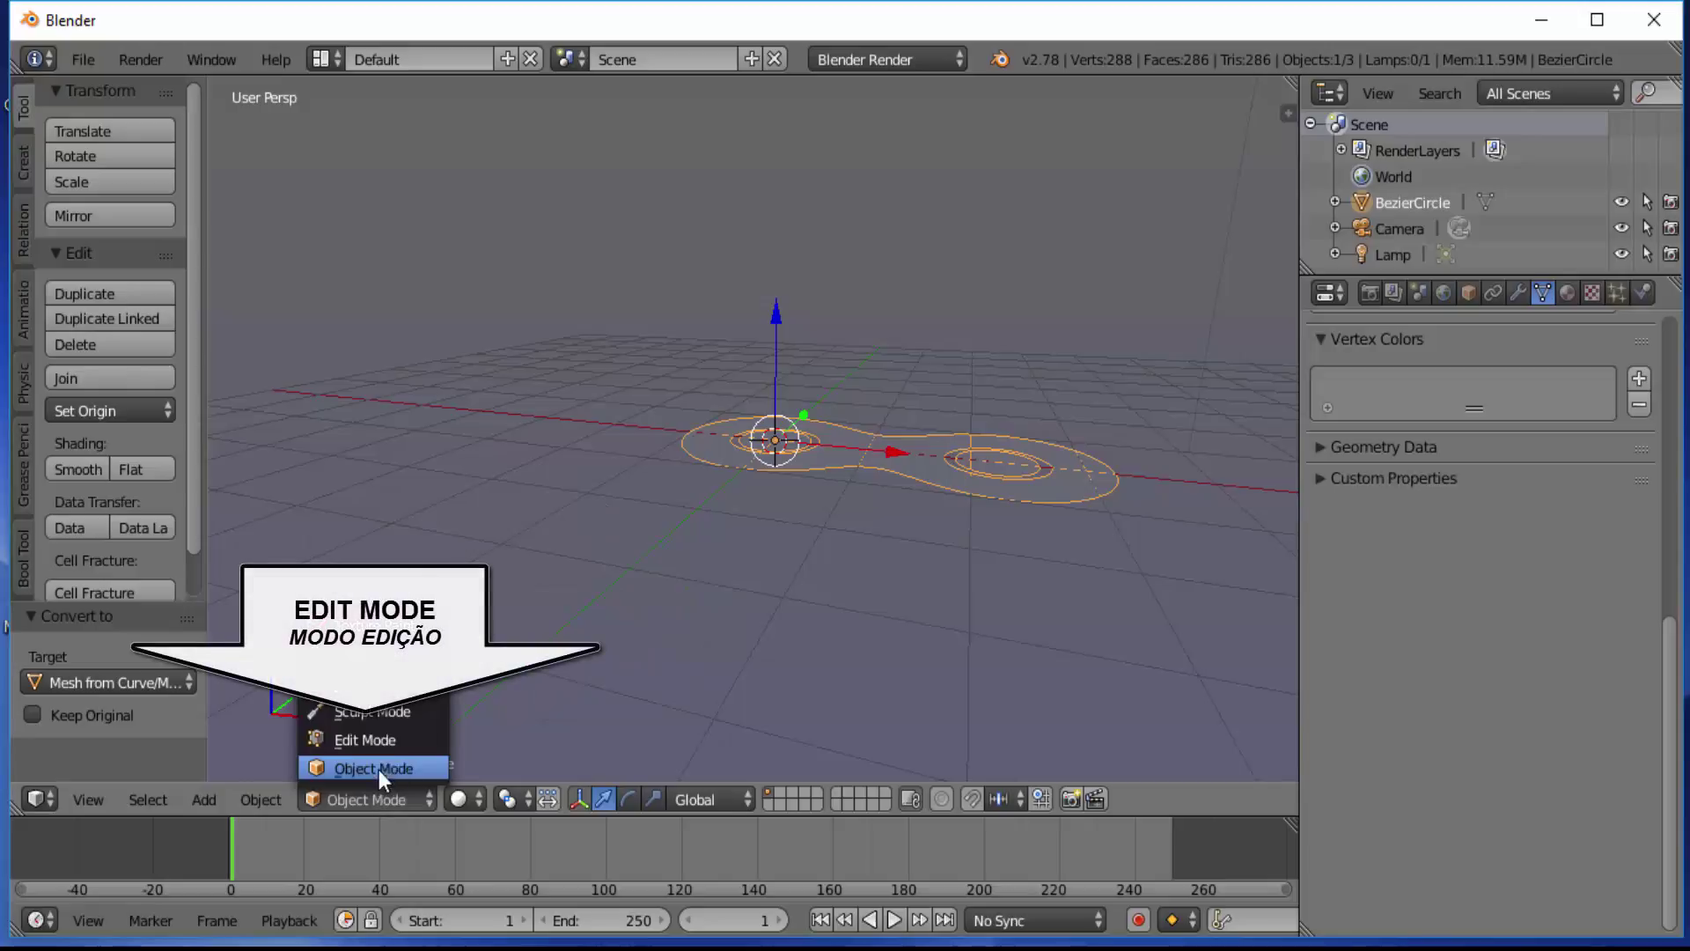
click(388, 742)
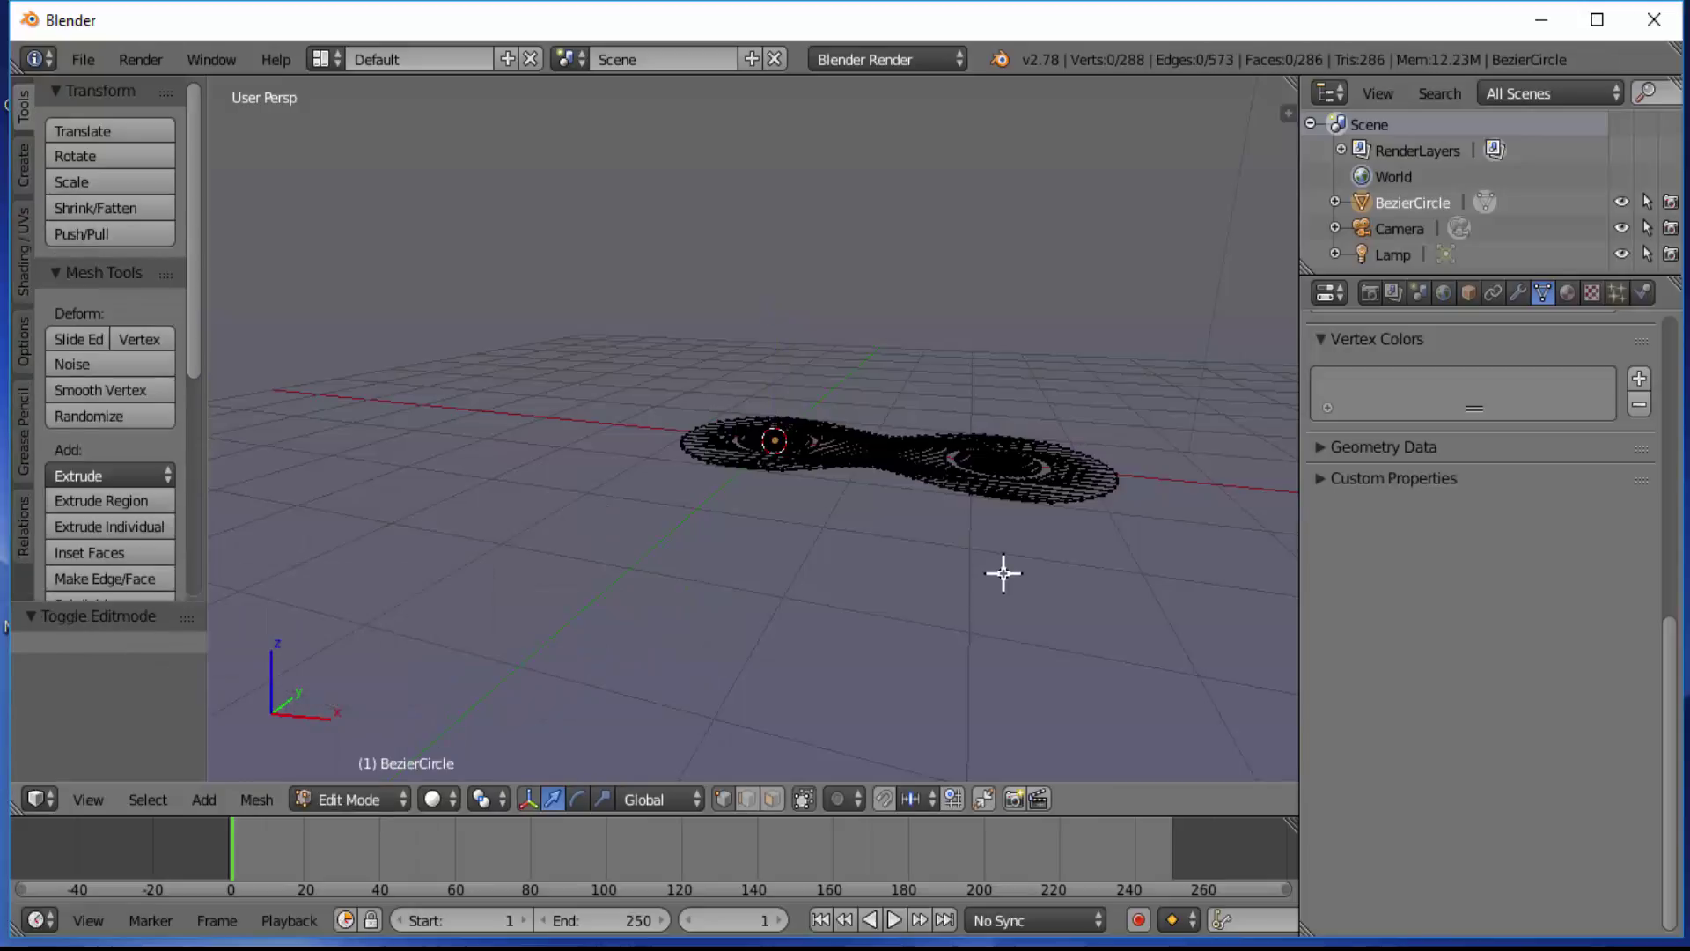
key(a)
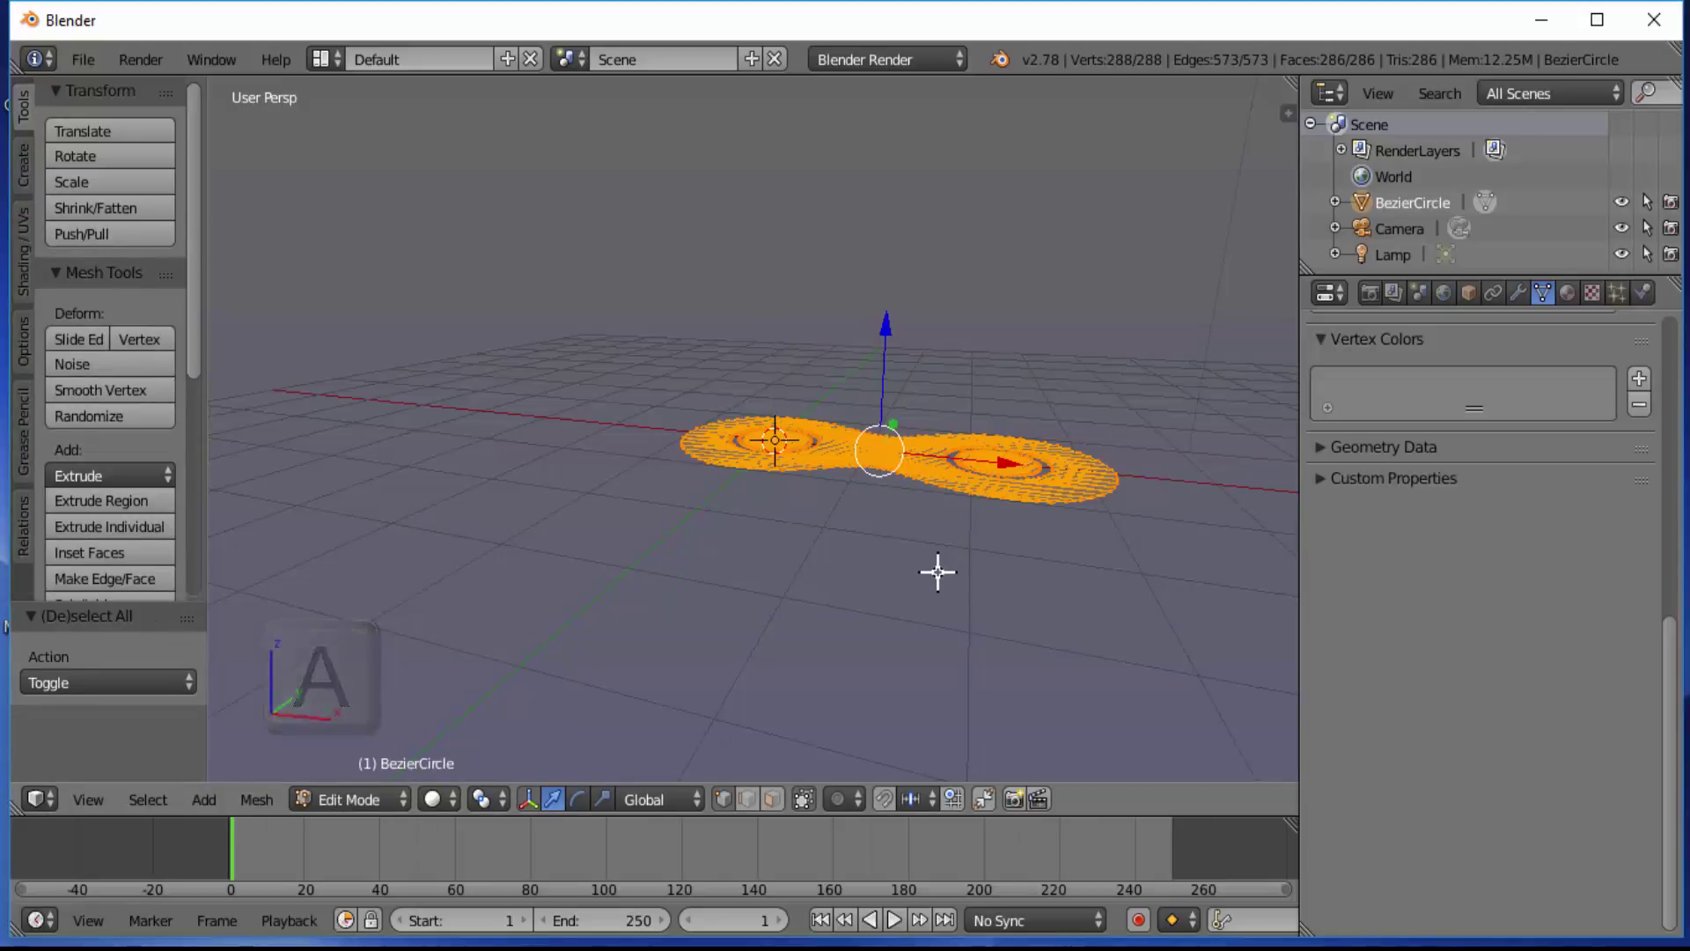
key(e)
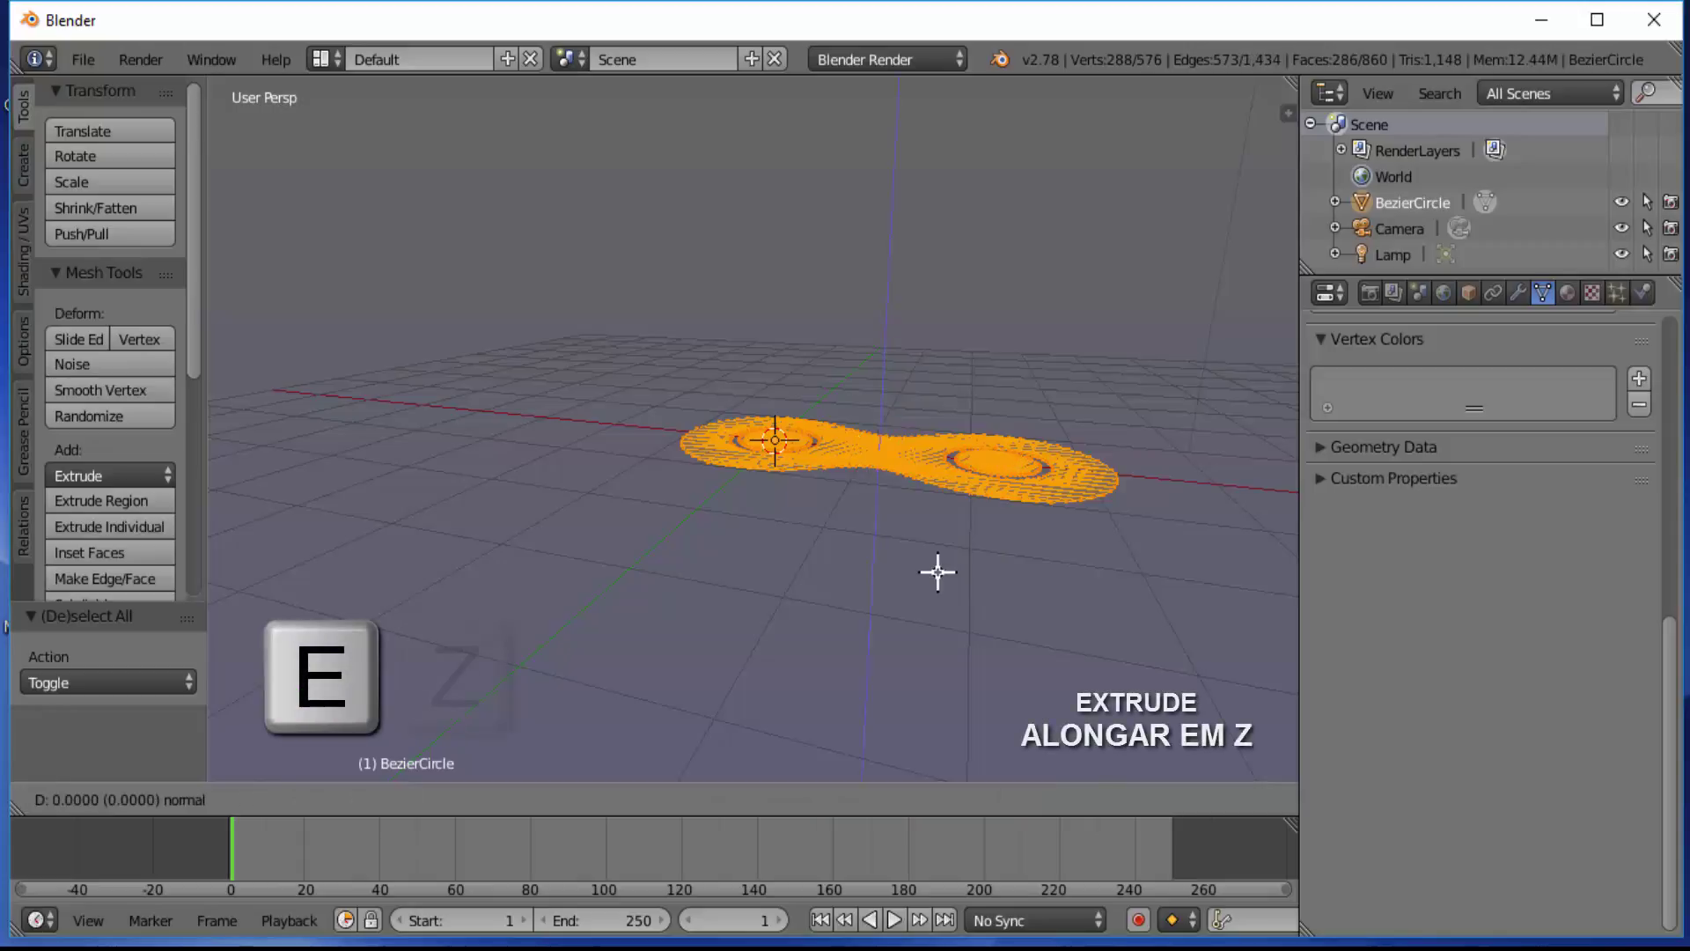
key(z)
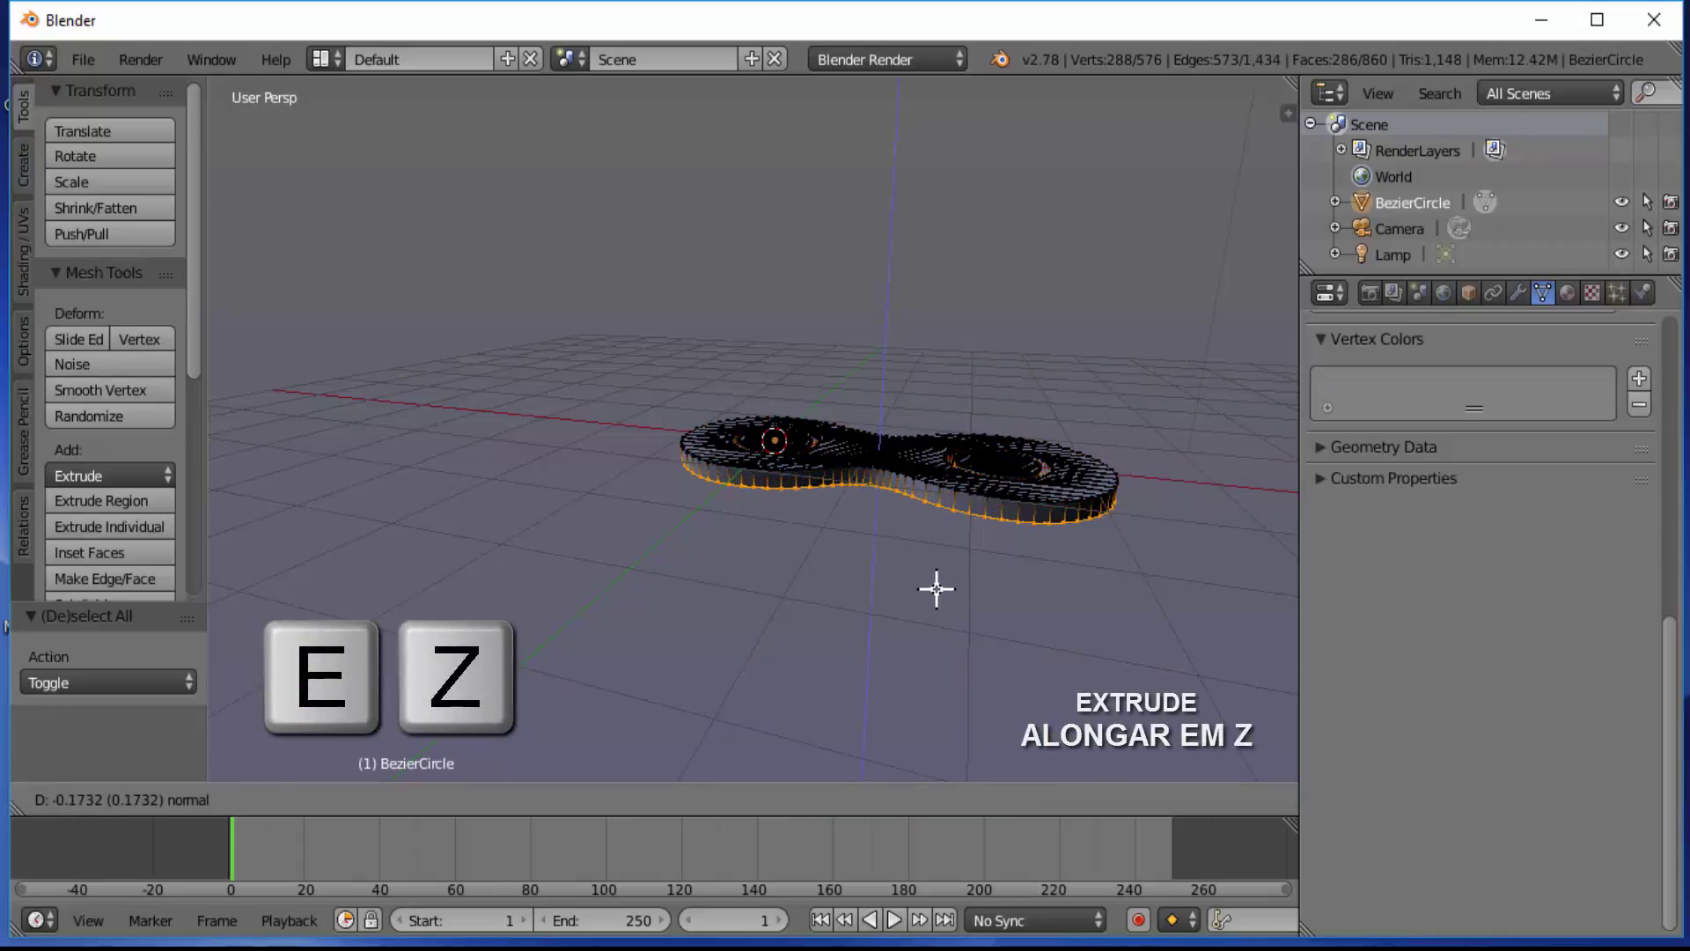
click(936, 590)
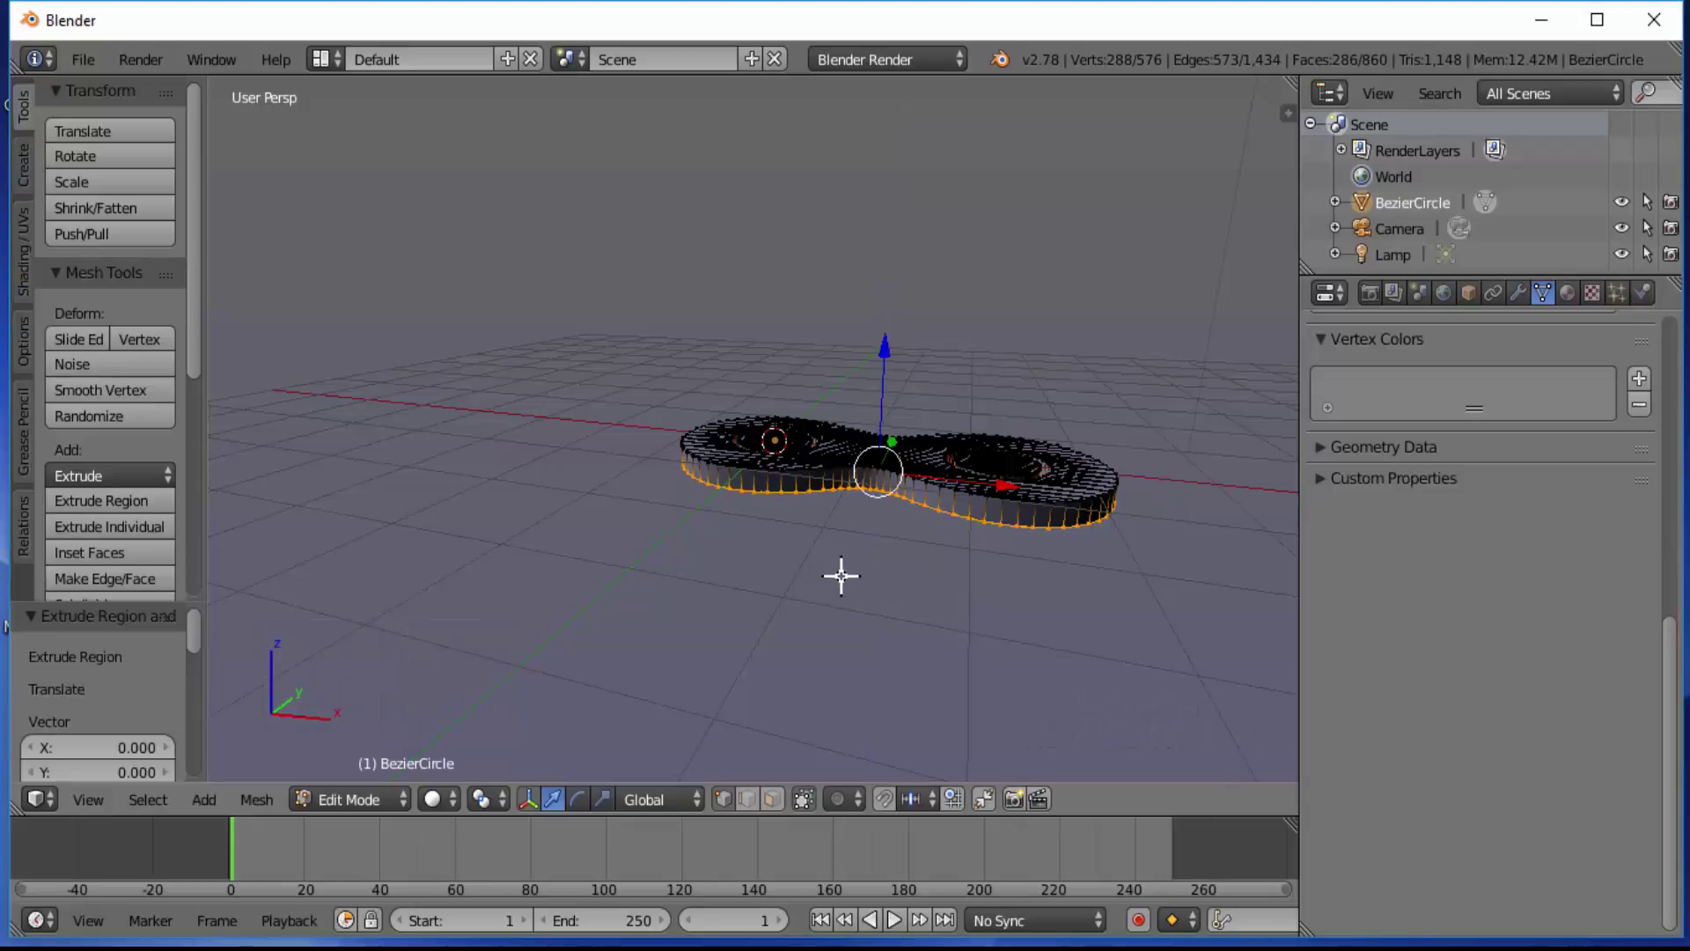
middle_drag(840, 576, 874, 598)
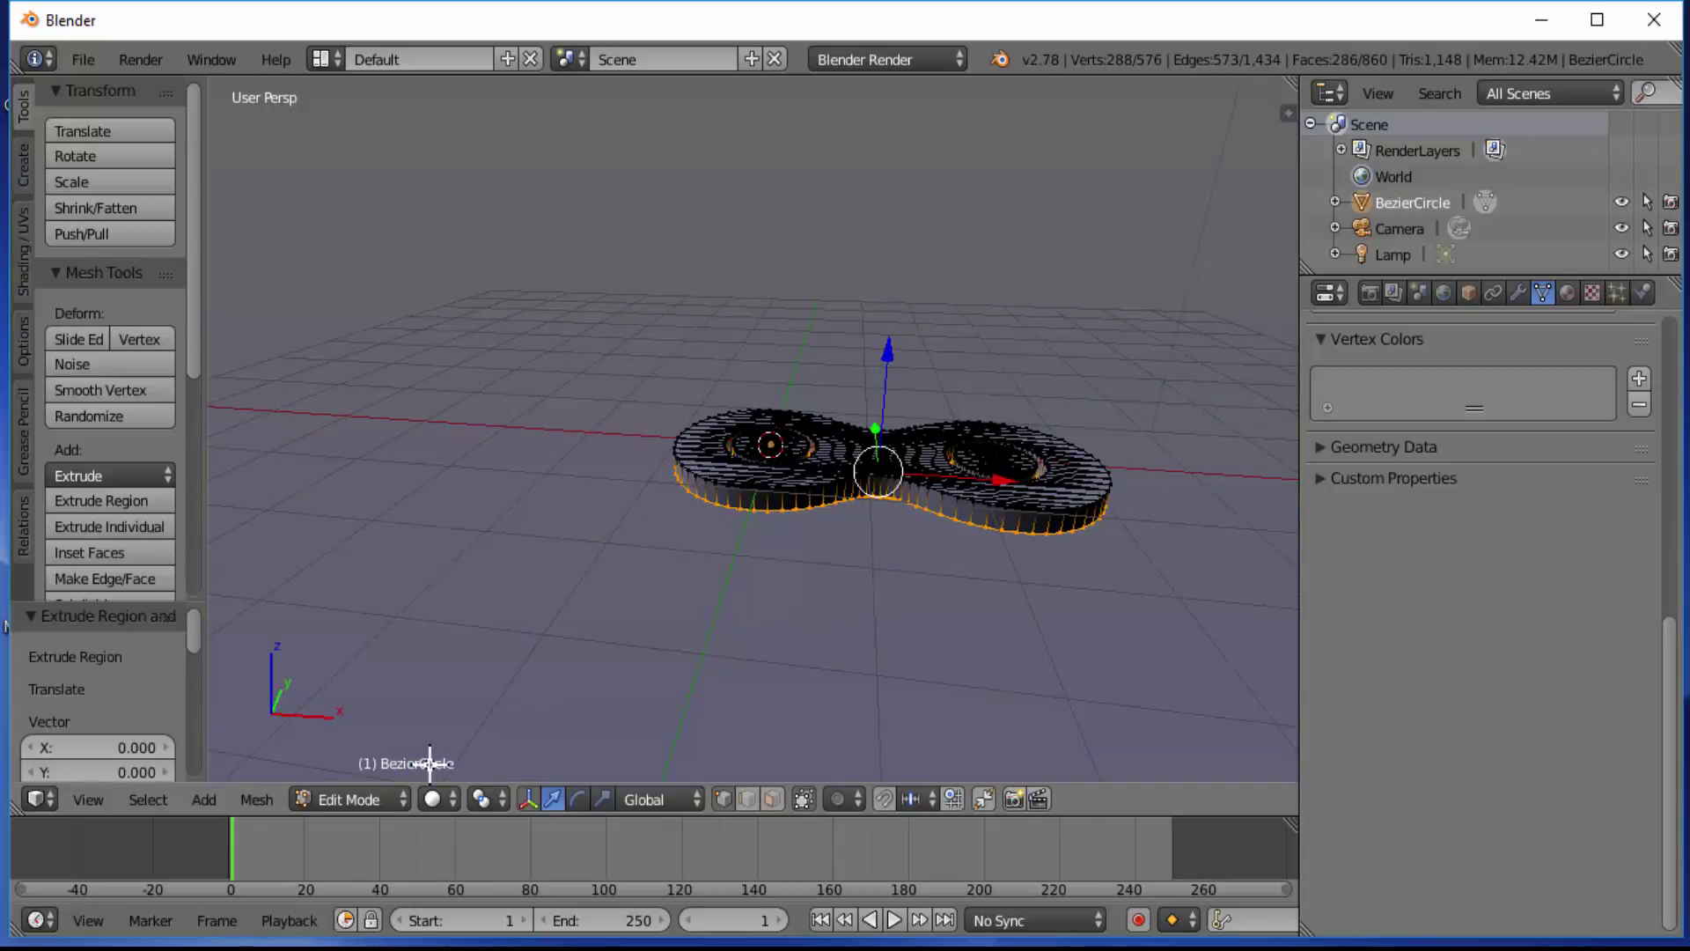
Step: Return the extruded plate to Object Mode and view the solid link at an angle
click(385, 797)
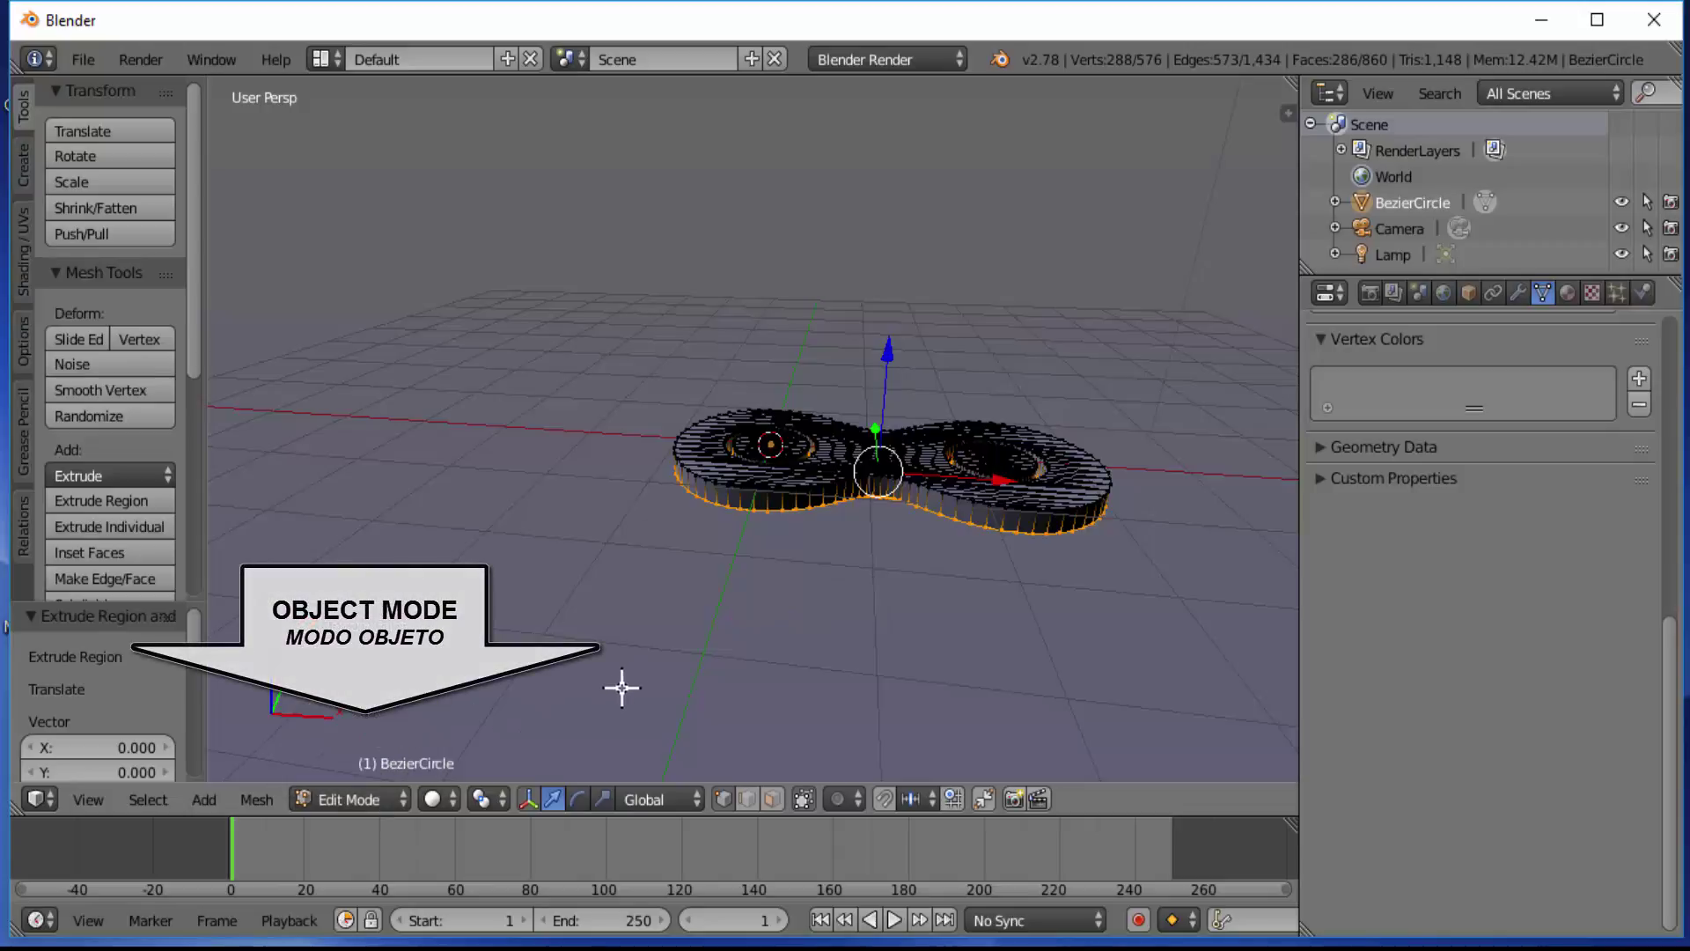
click(340, 797)
click(346, 769)
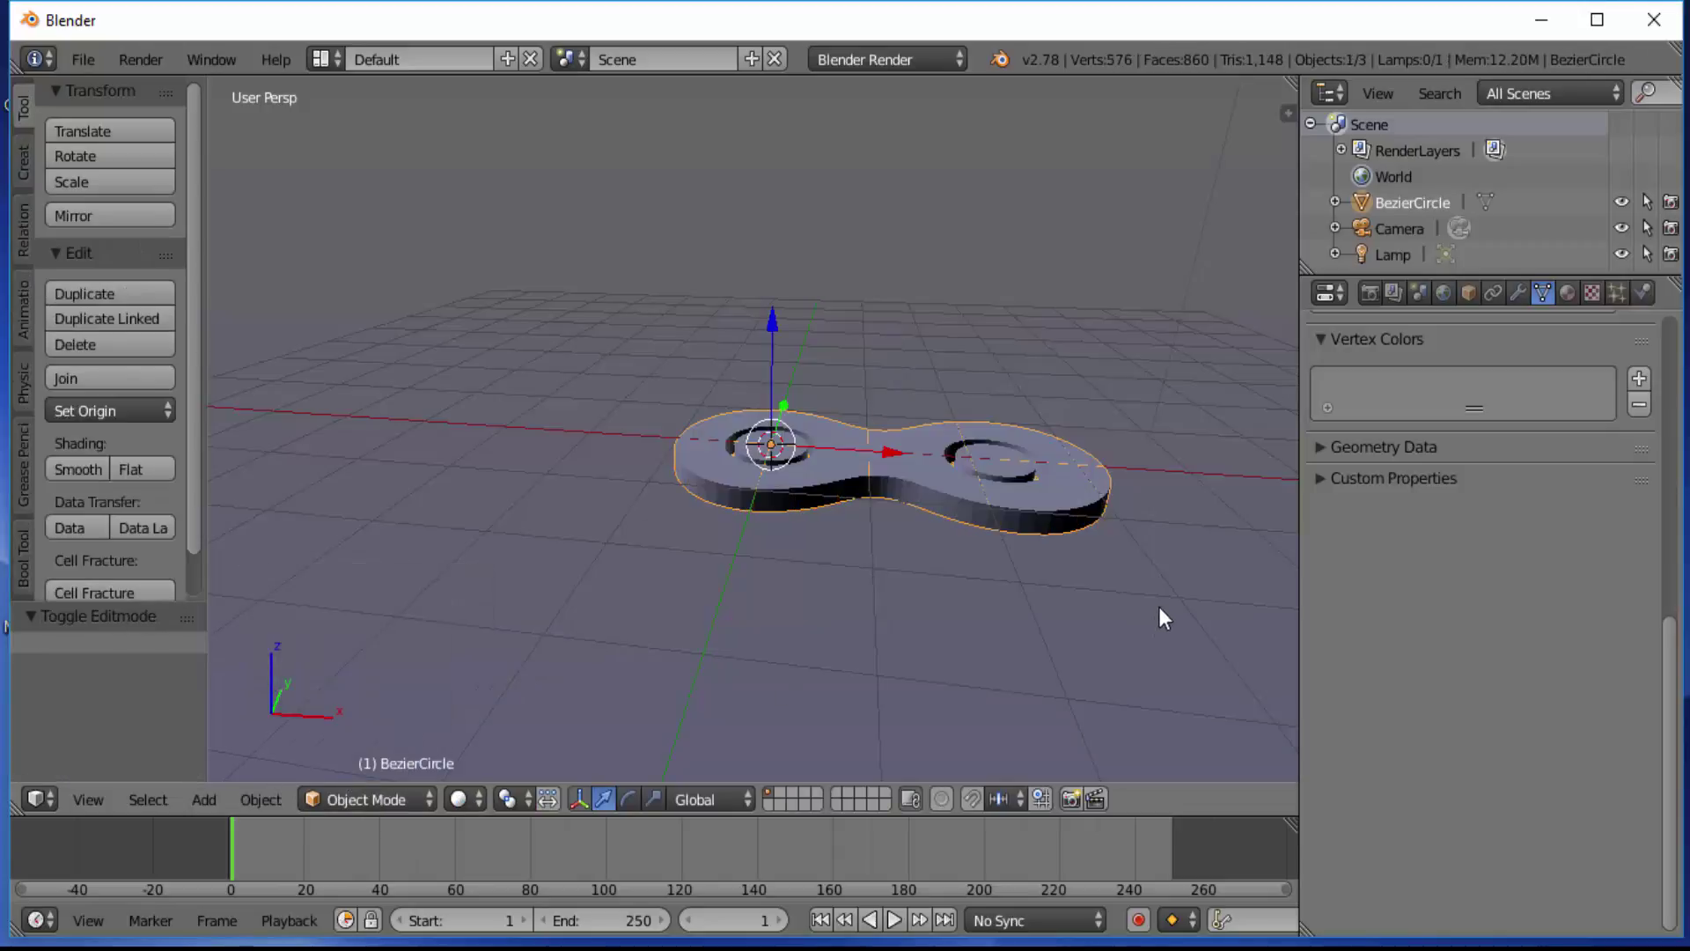
mouse_move(1159, 605)
middle_down()
mouse_move(1091, 557)
mouse_move(1164, 521)
mouse_move(1179, 586)
middle_up()
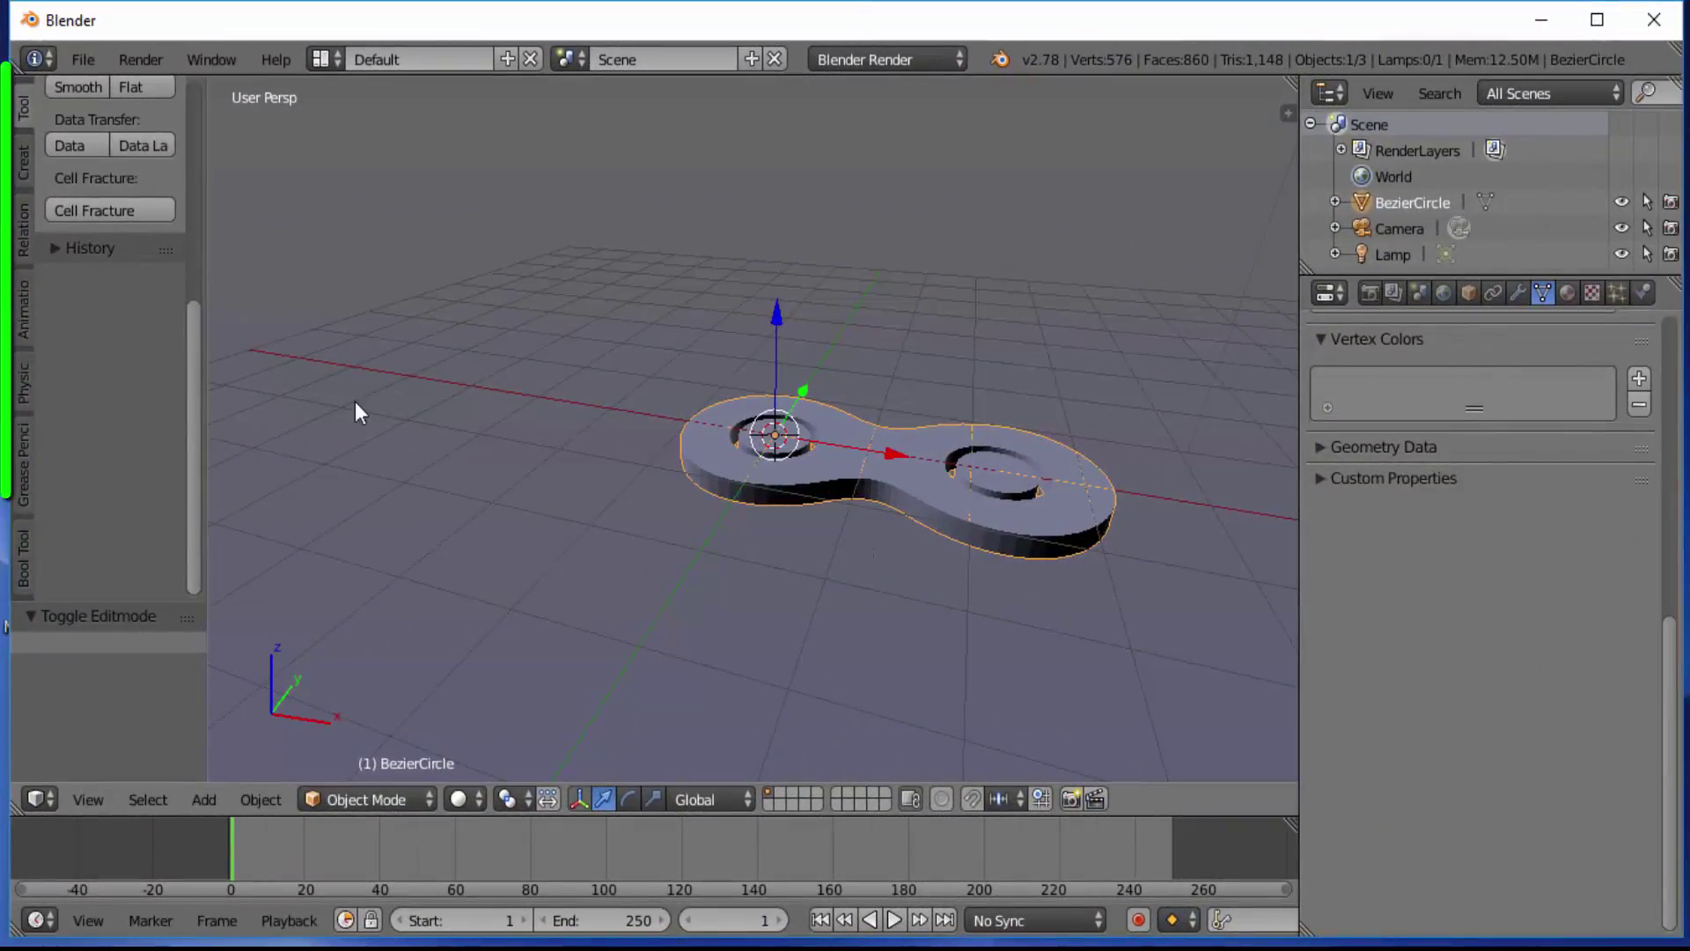
Step: Set the link plate's origin to its geometry using the median center
click(21, 106)
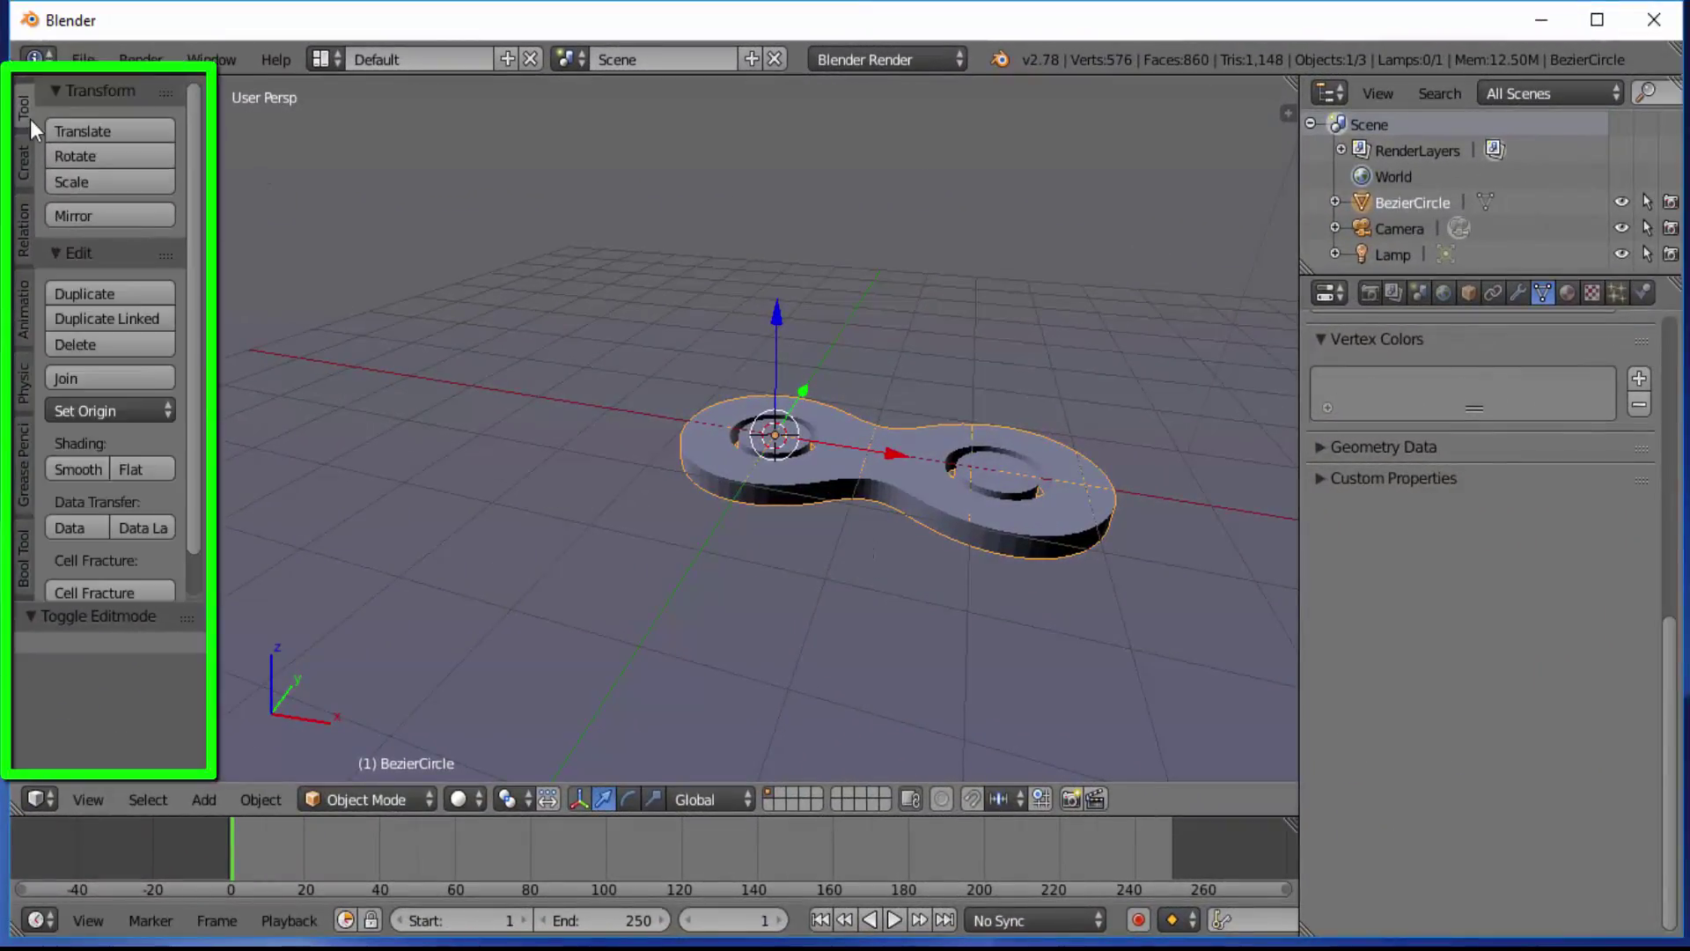
click(134, 409)
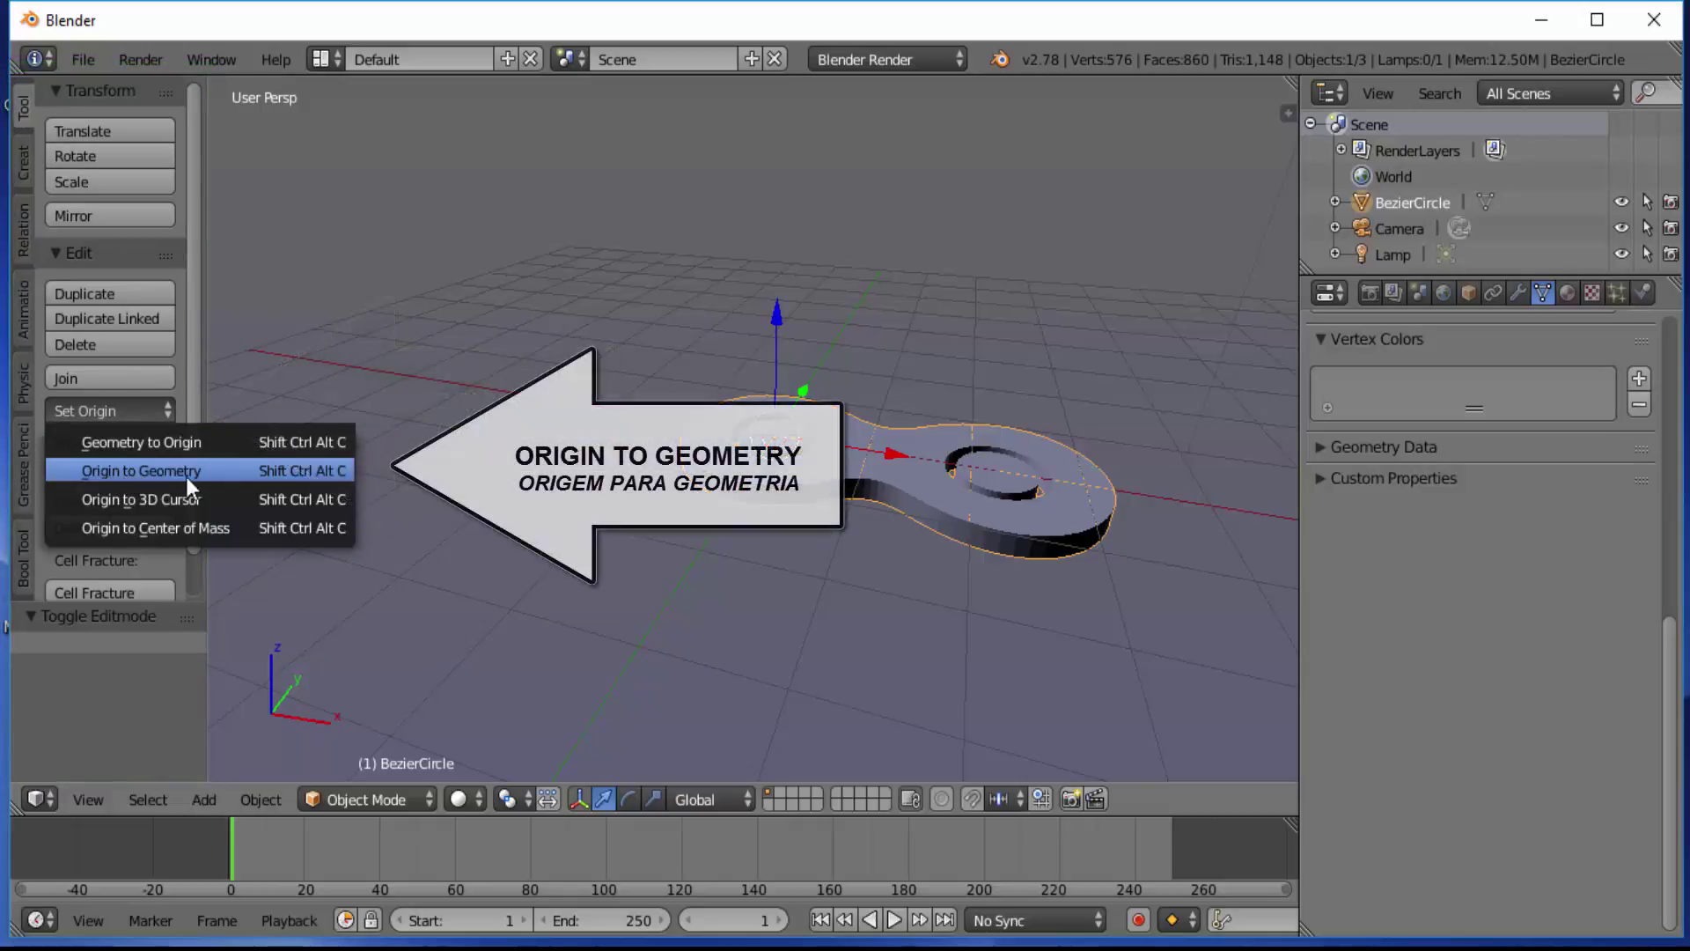
click(148, 473)
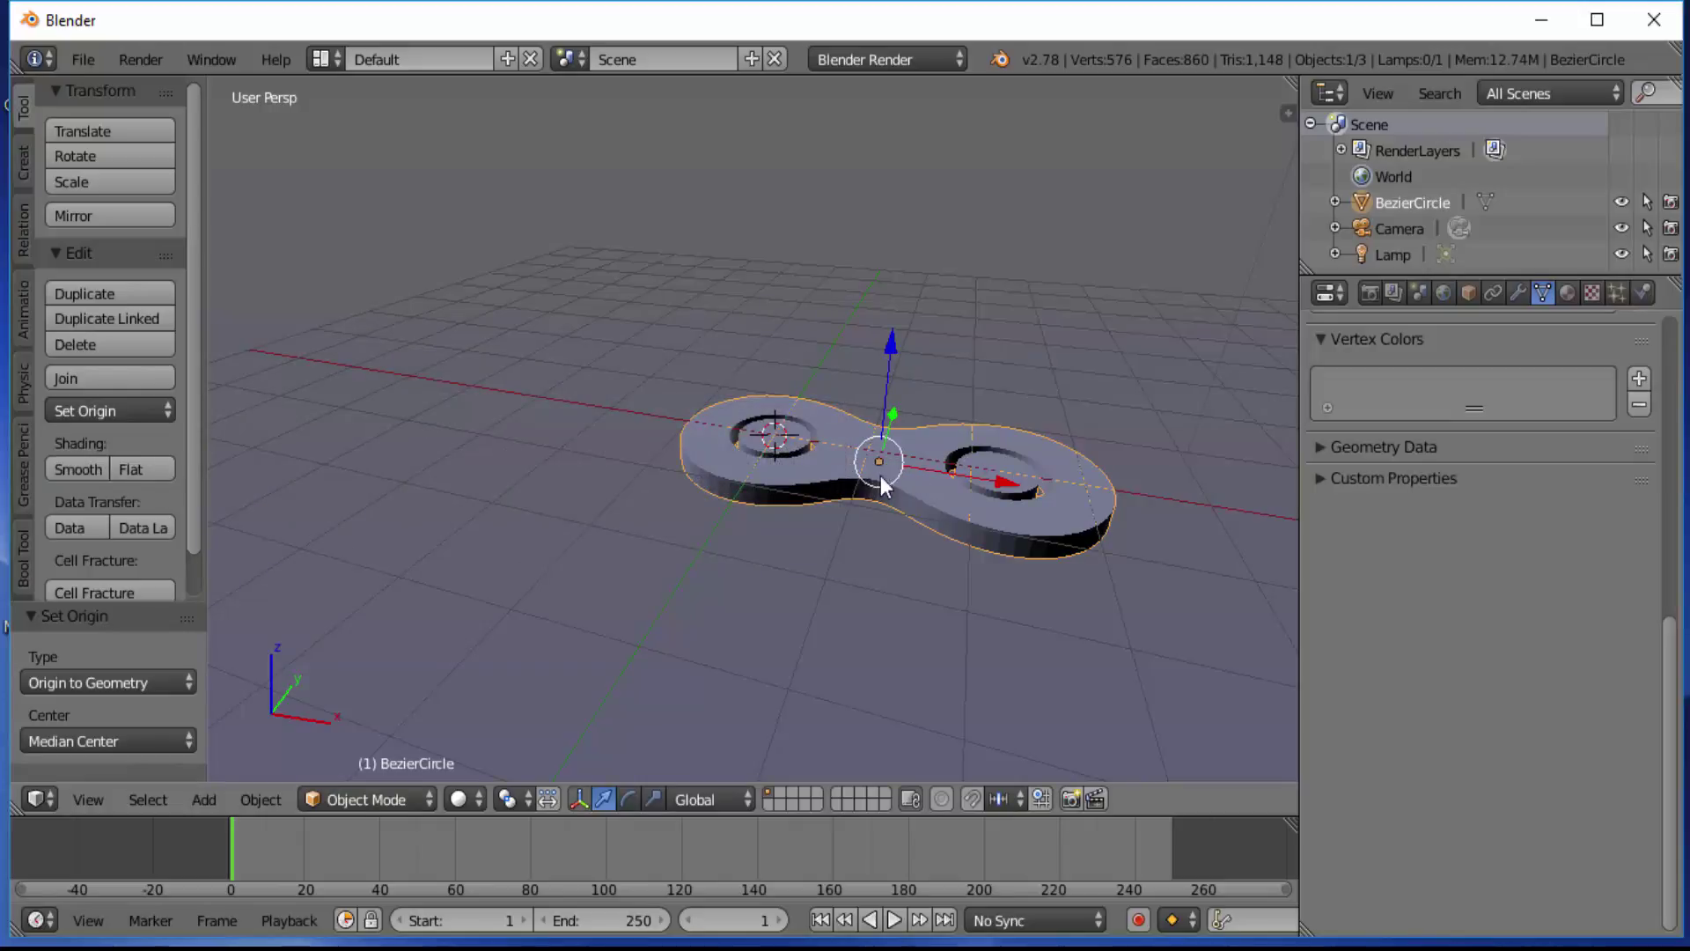
click(172, 412)
Step: In Edit Mode, recalculate the plate's normals to be consistent, and return to Object Mode
click(357, 792)
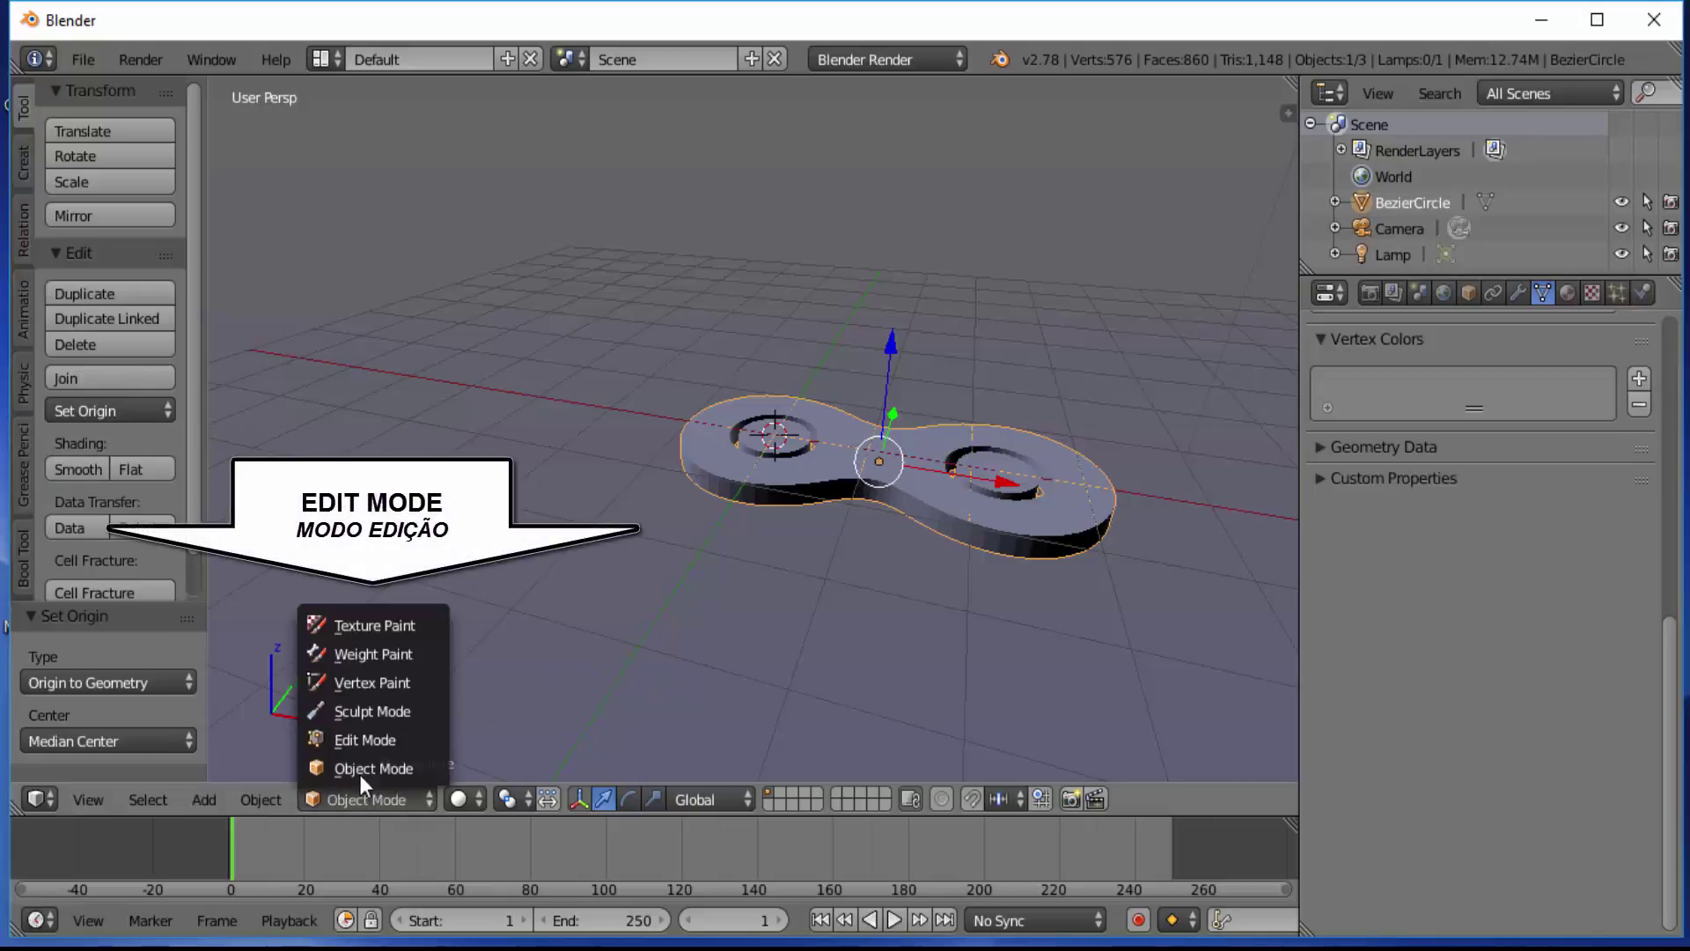
click(367, 742)
key(ctrl+n)
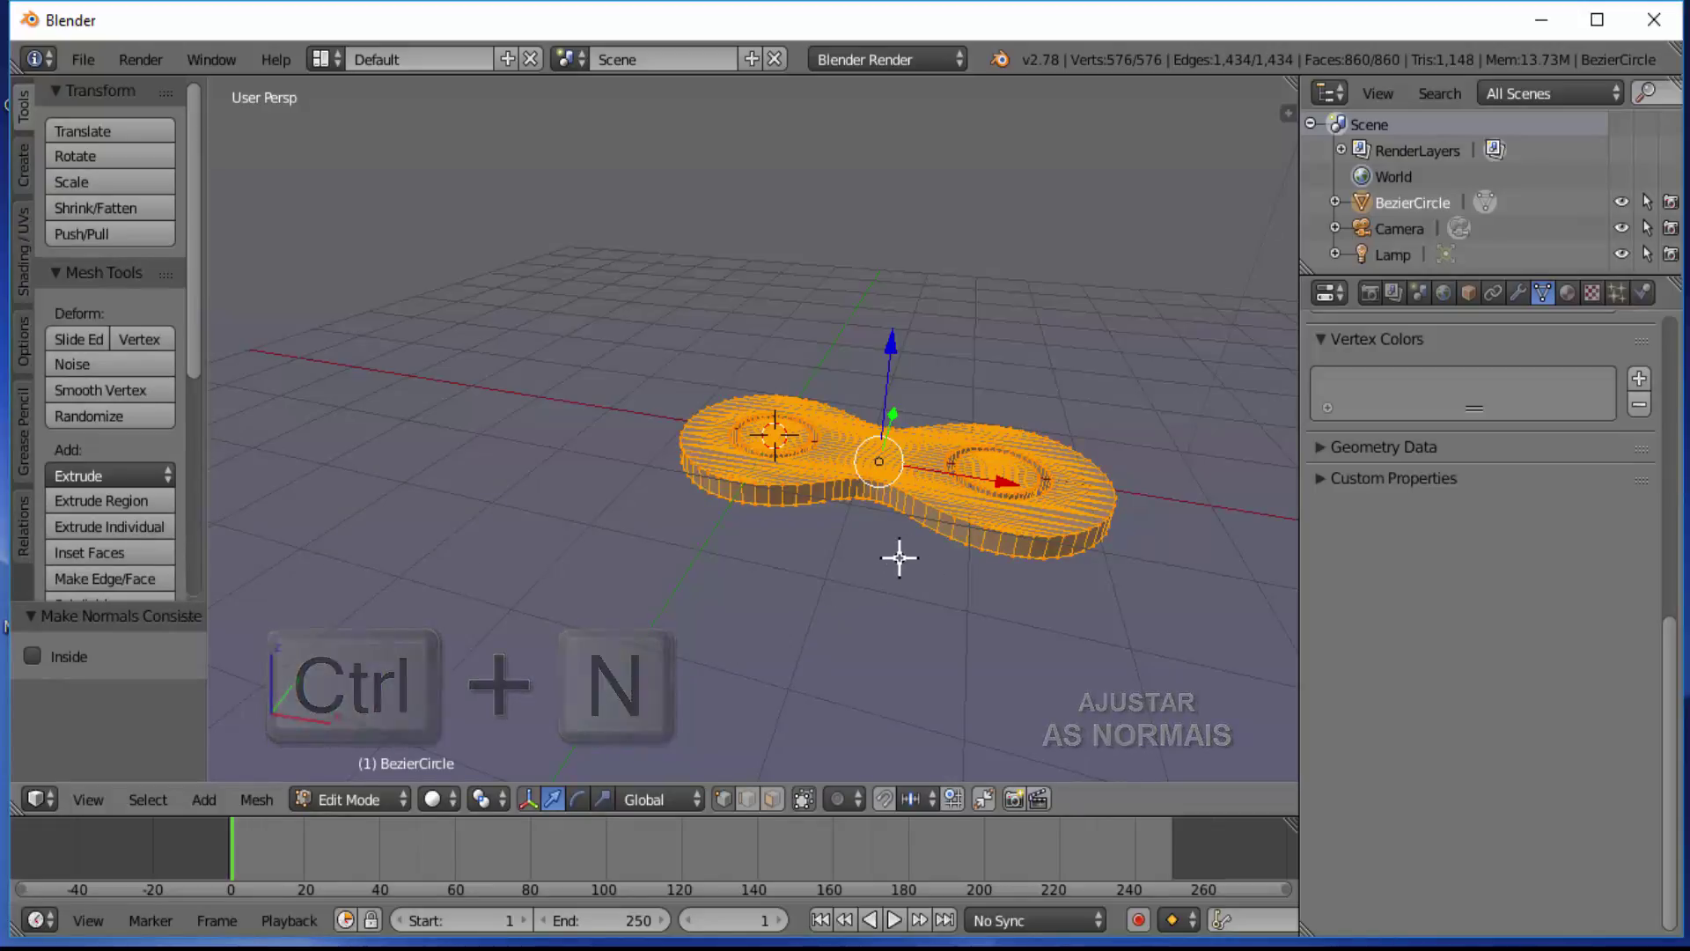
key(Tab)
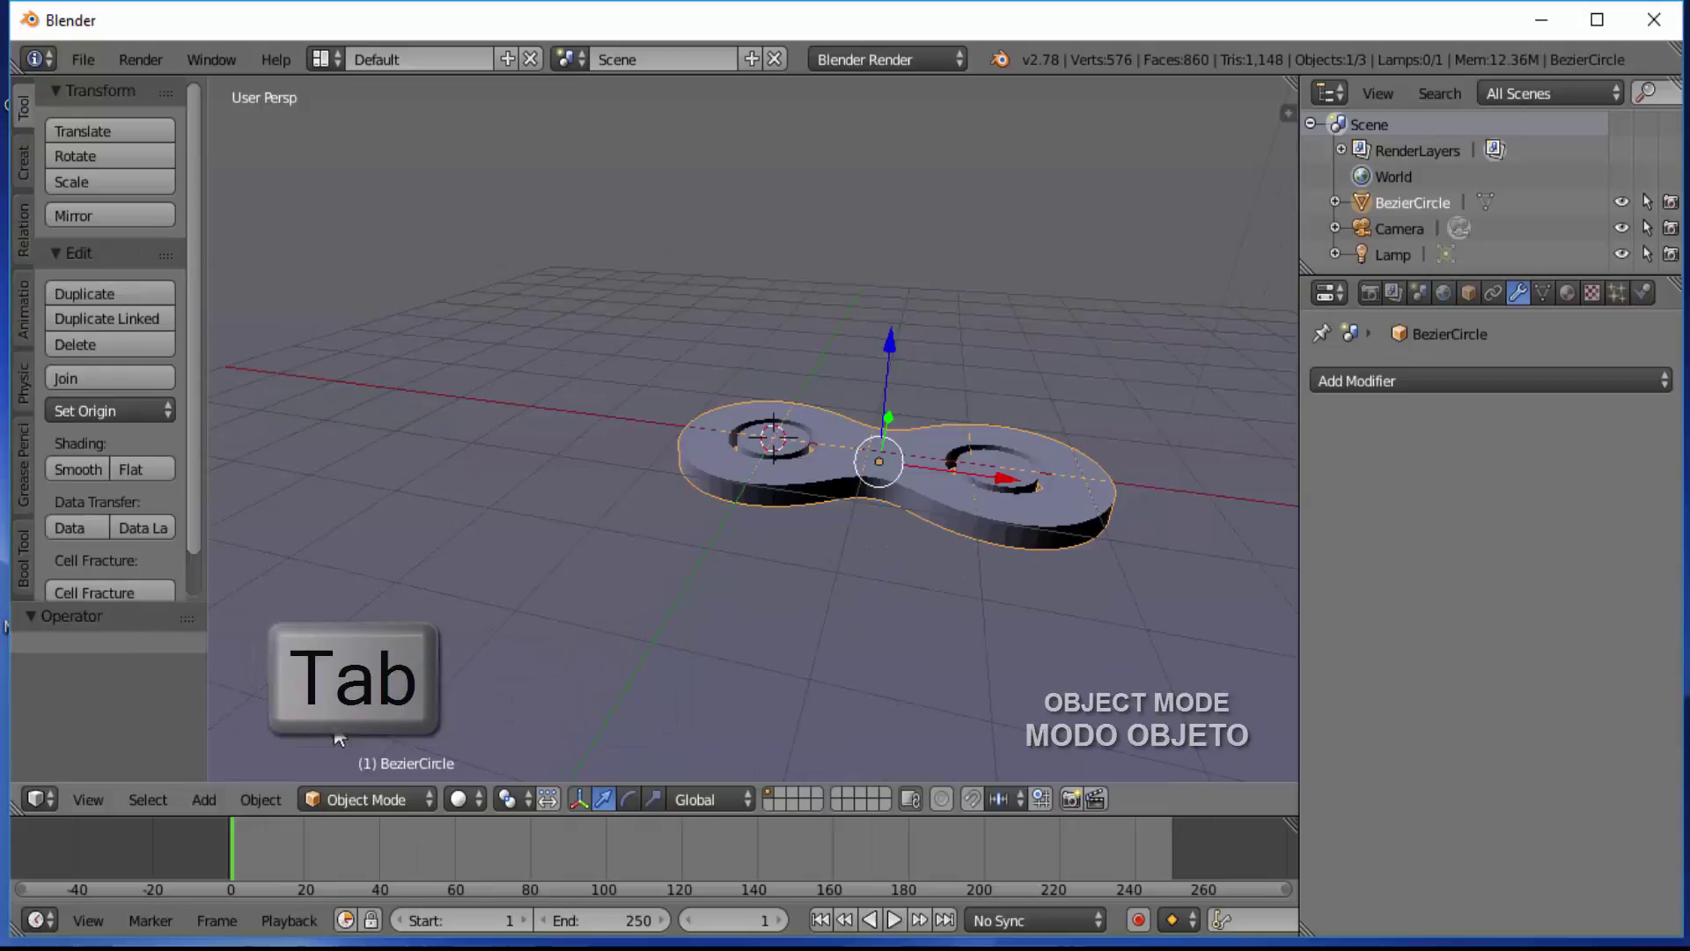
Step: In front view, duplicate the plate straight down along Z so the copy sits just below the original
click(88, 796)
click(134, 684)
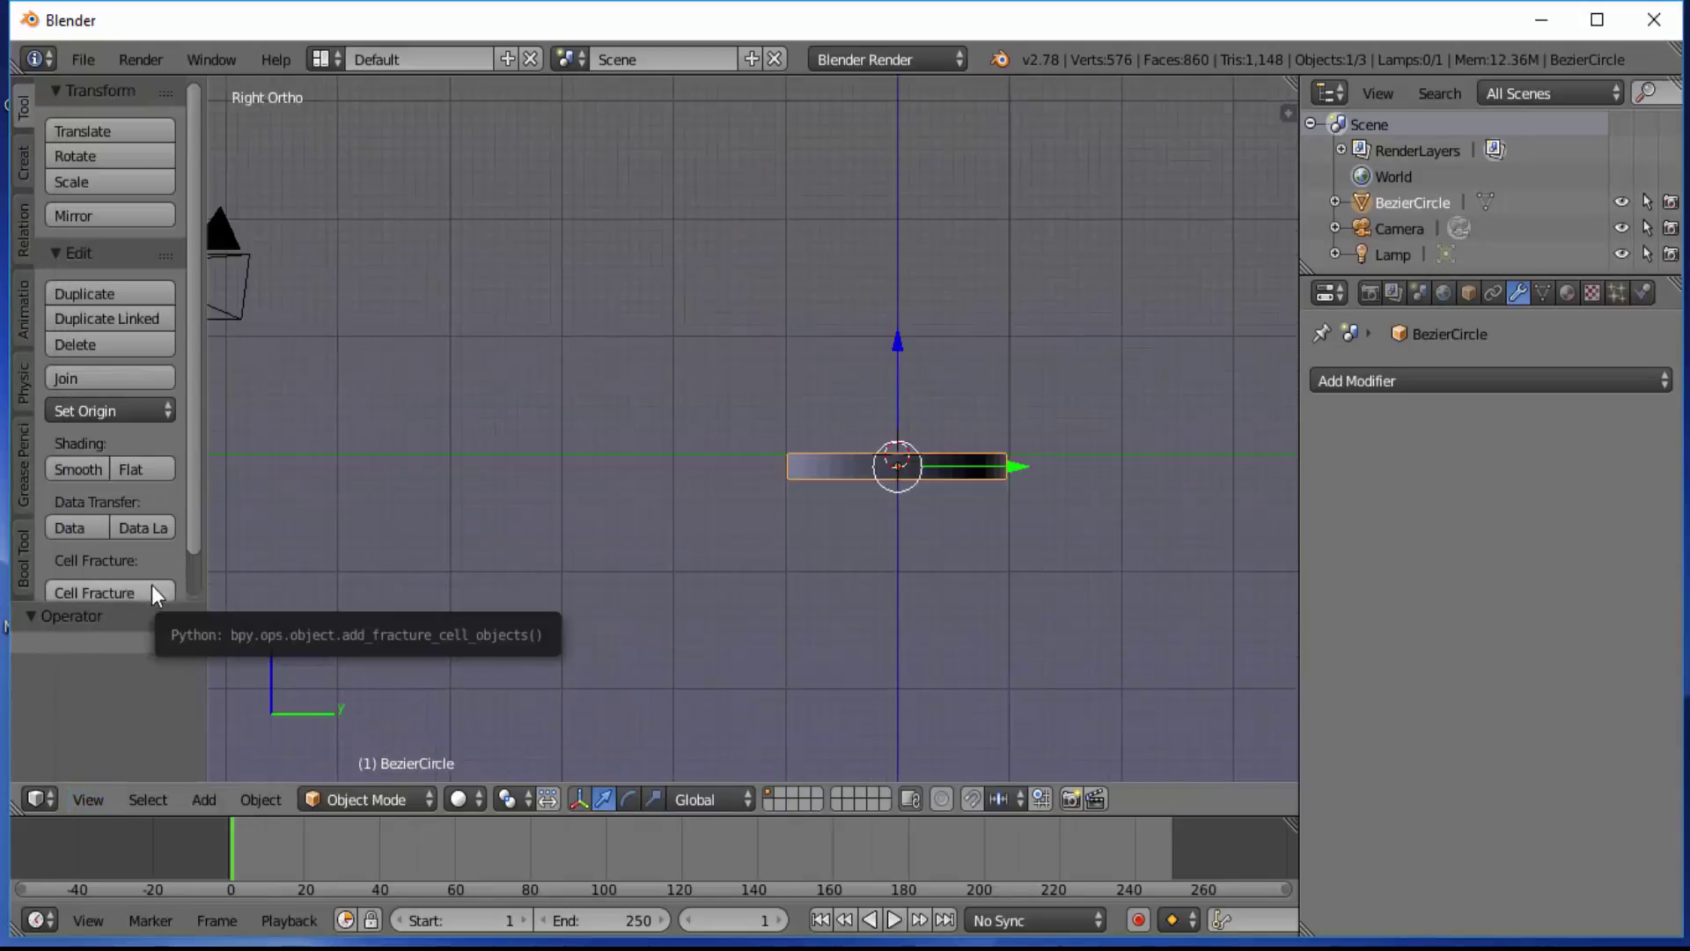
click(92, 795)
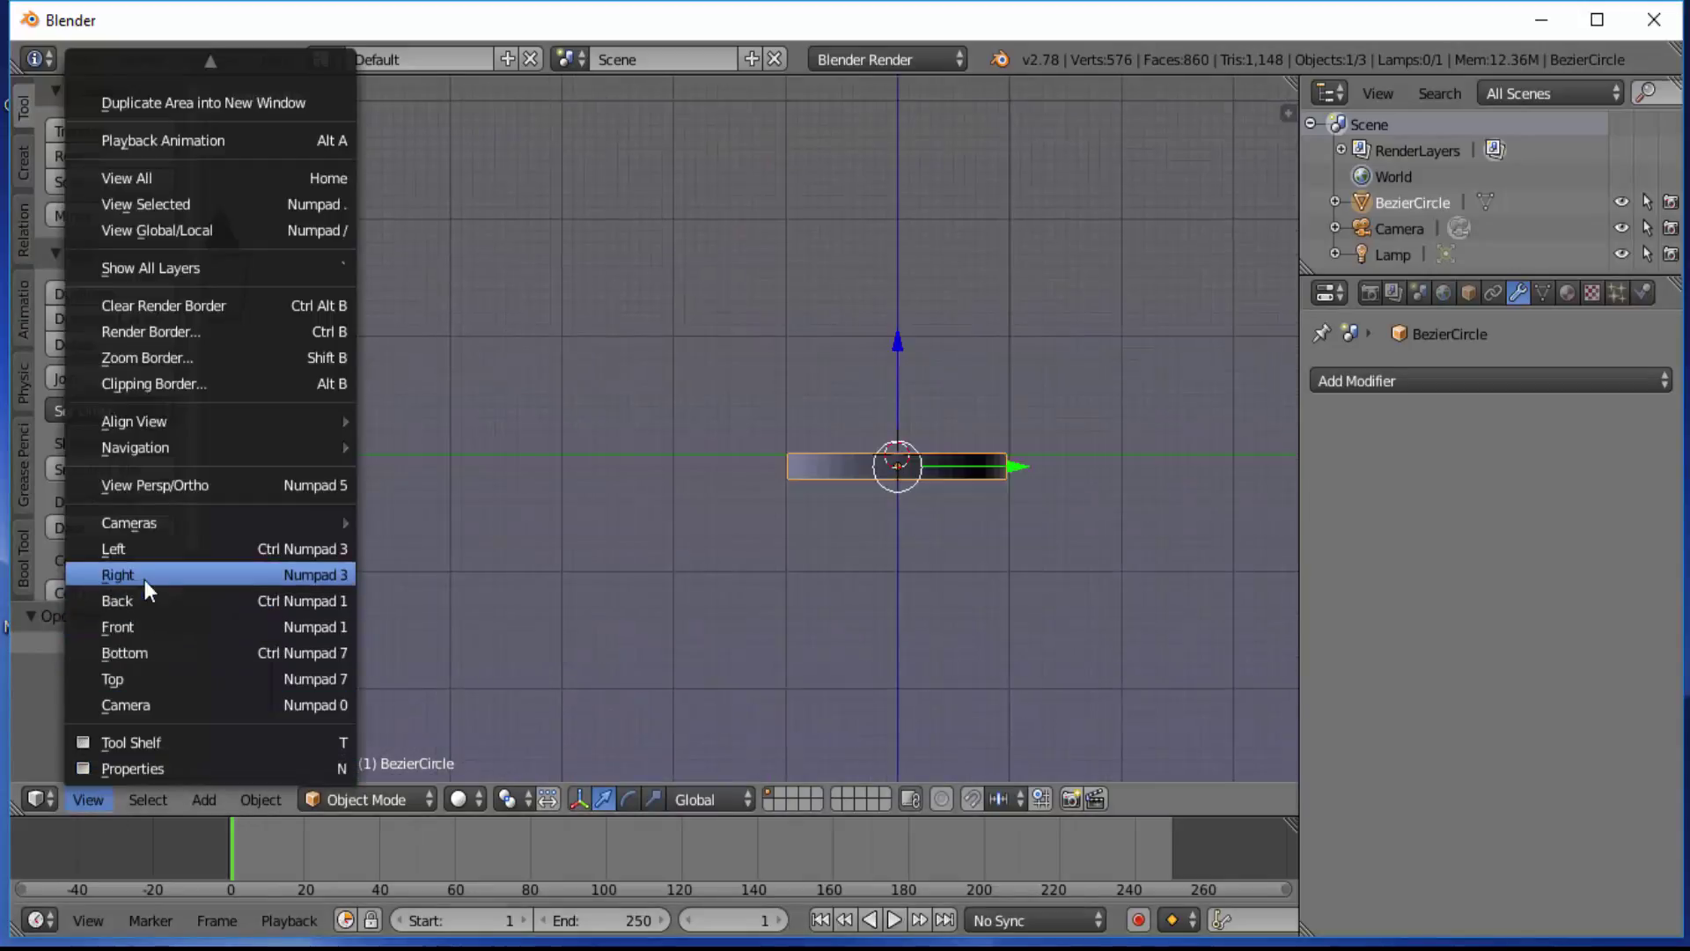
click(139, 632)
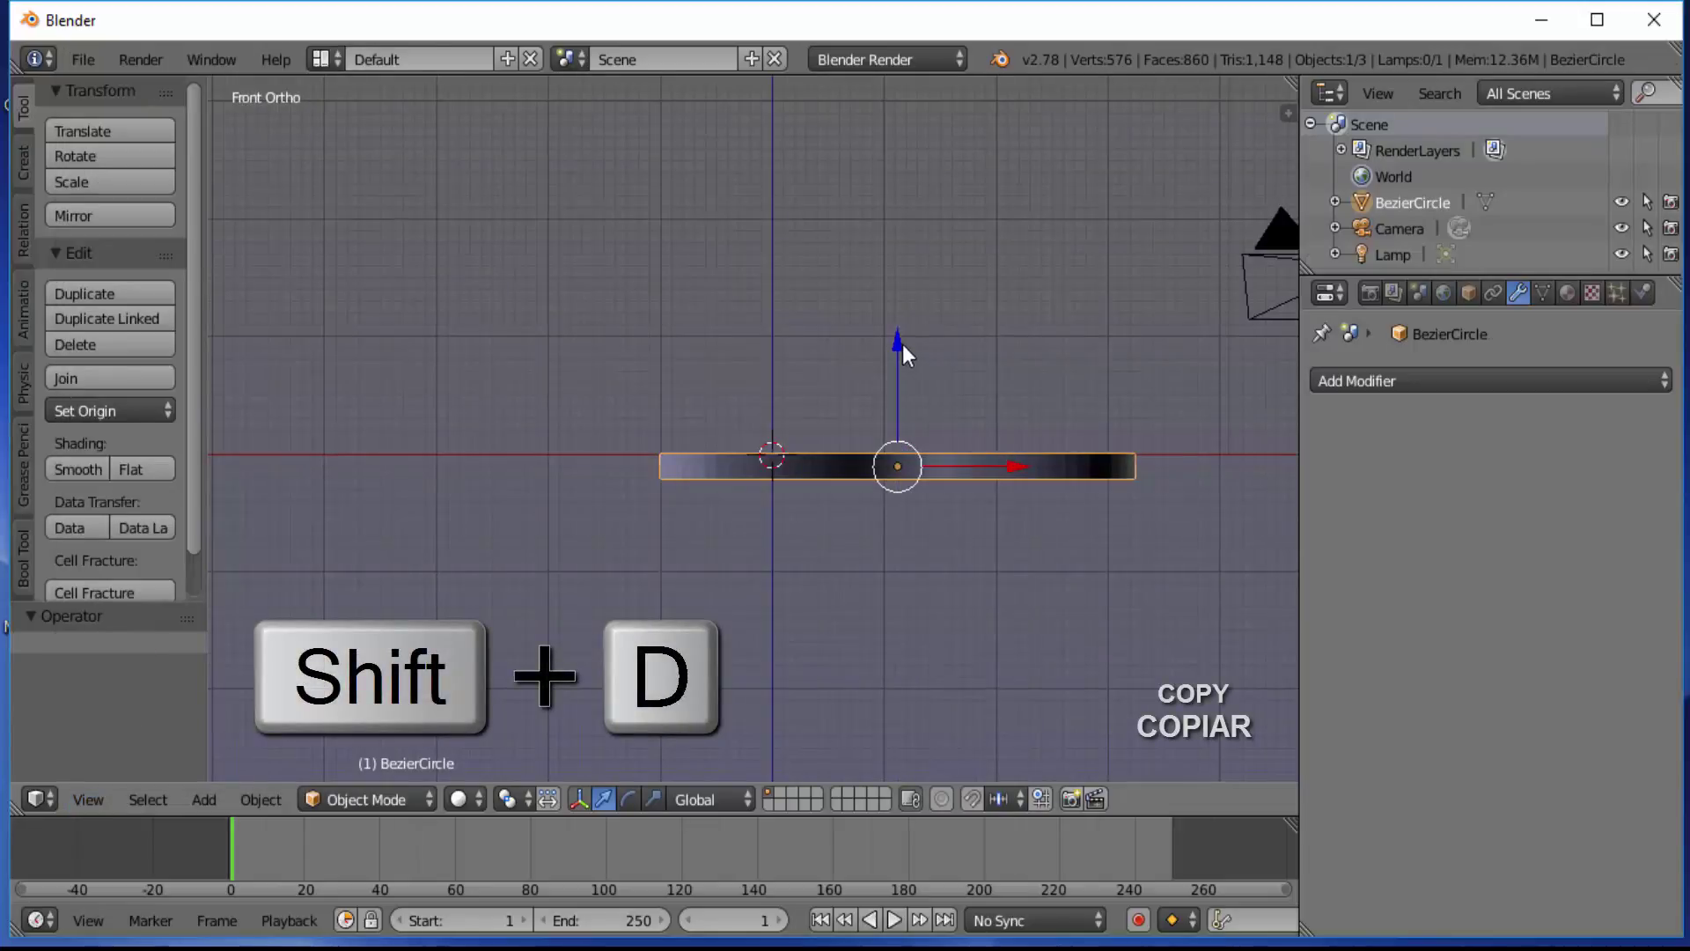
key(shift+d)
key(z)
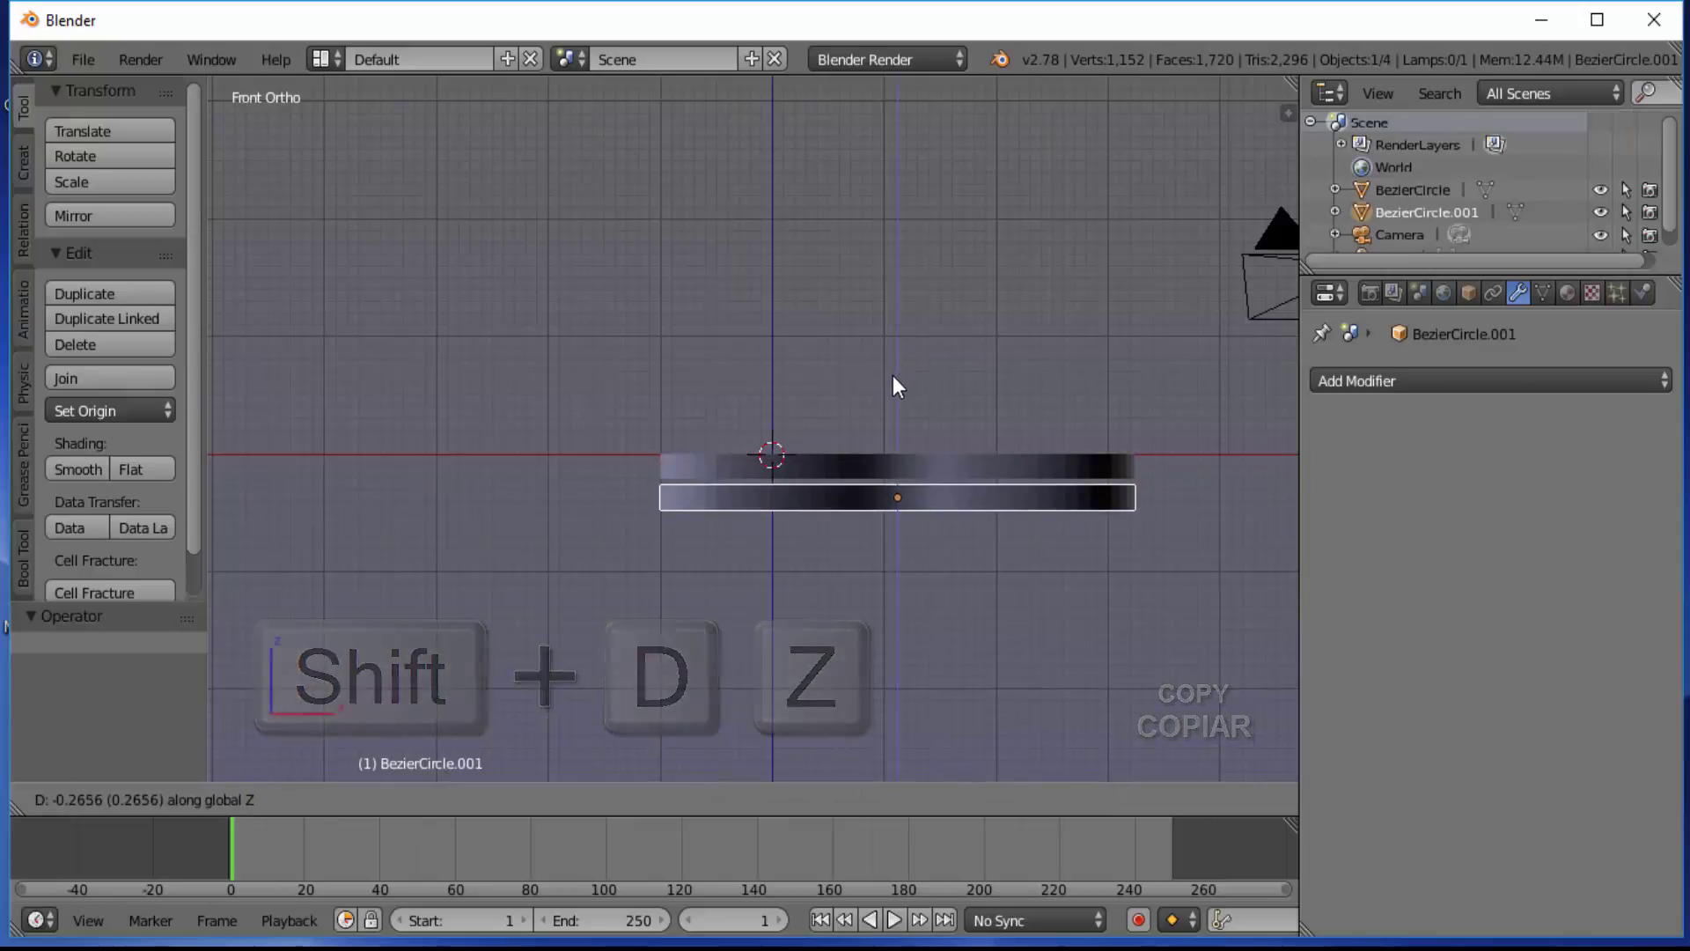
click(893, 377)
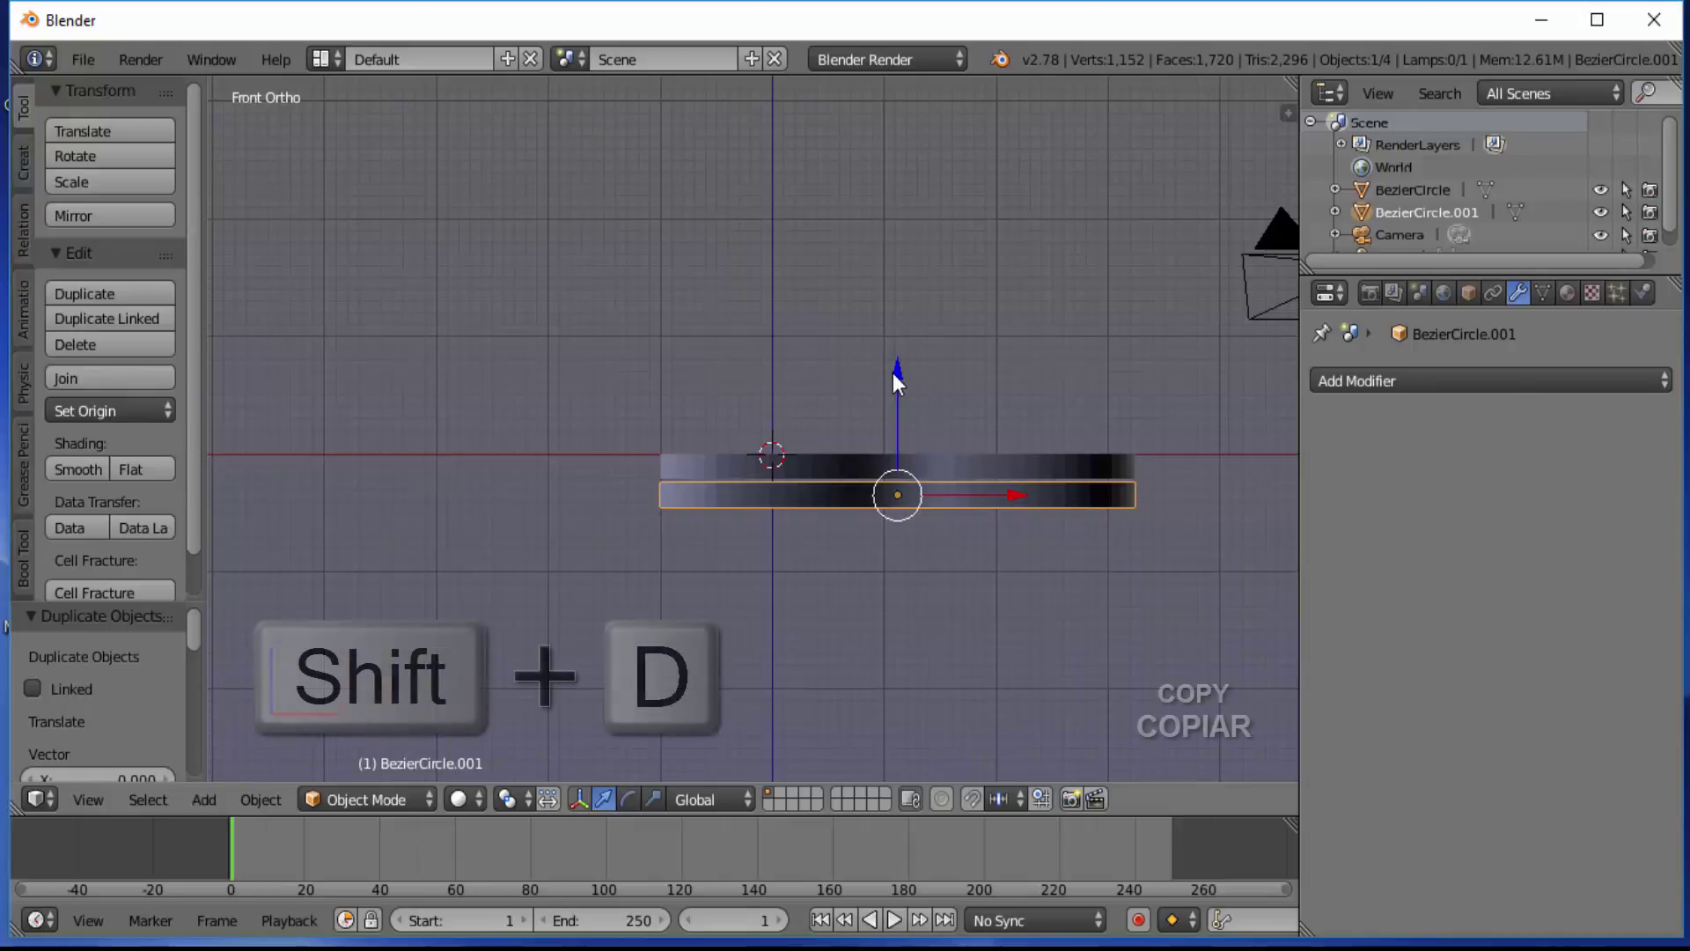
Step: Duplicate the lower plate again along Z, about 0.25 units down, to form a stack of three
key(shift+d)
key(z)
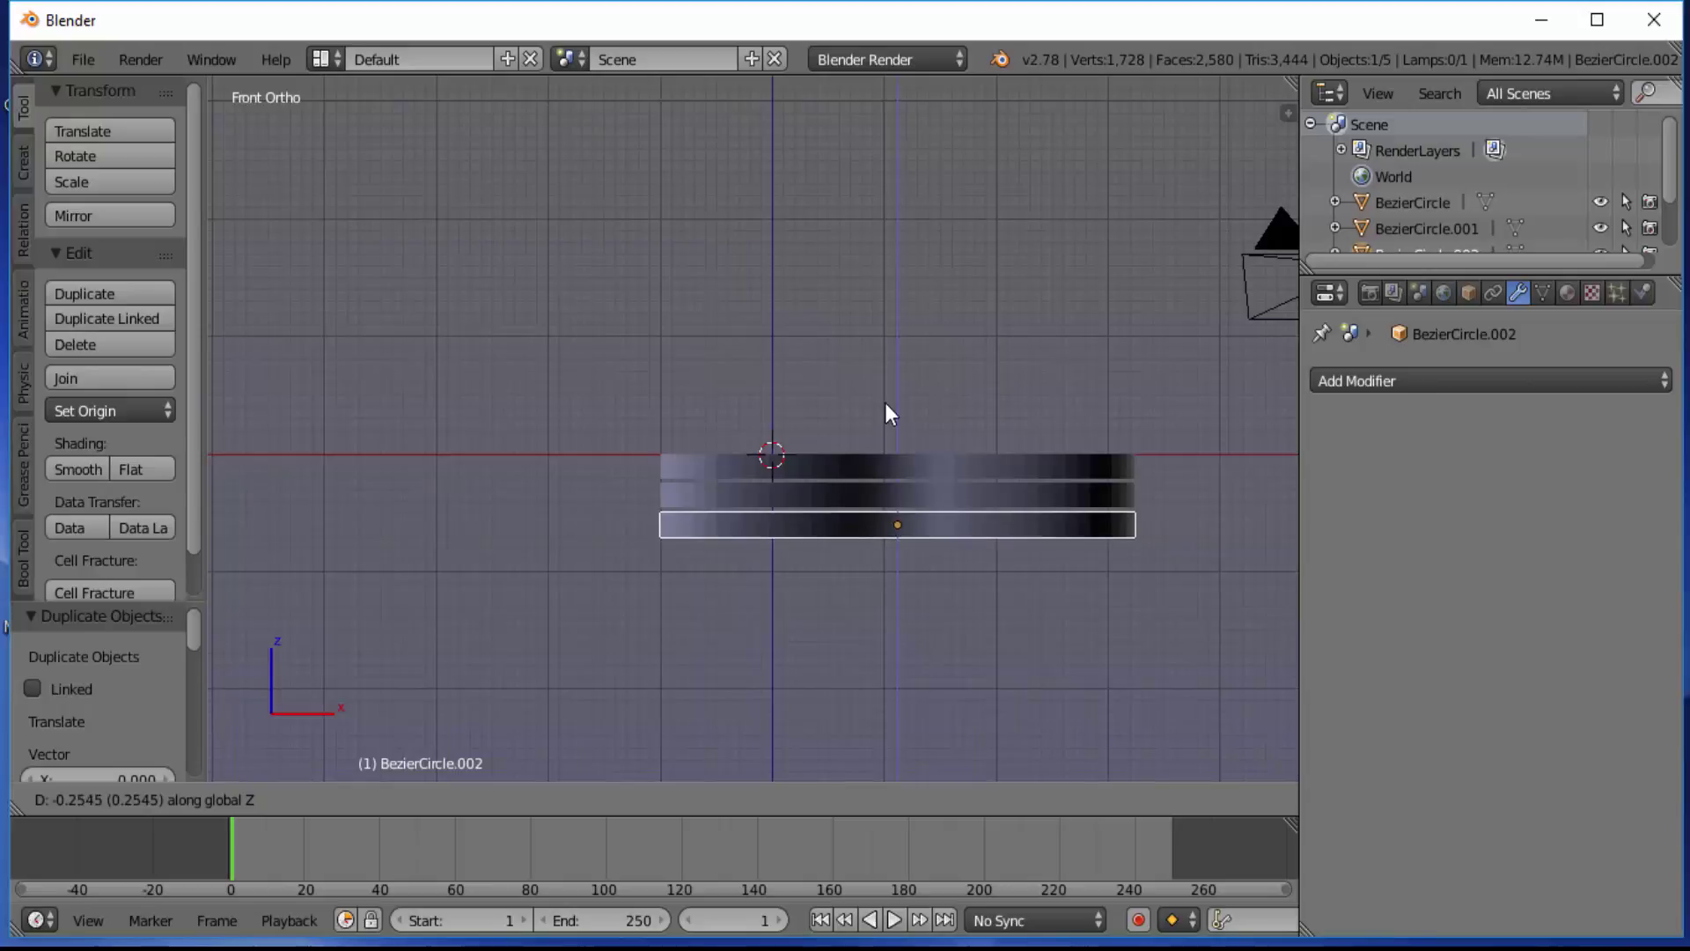
click(884, 404)
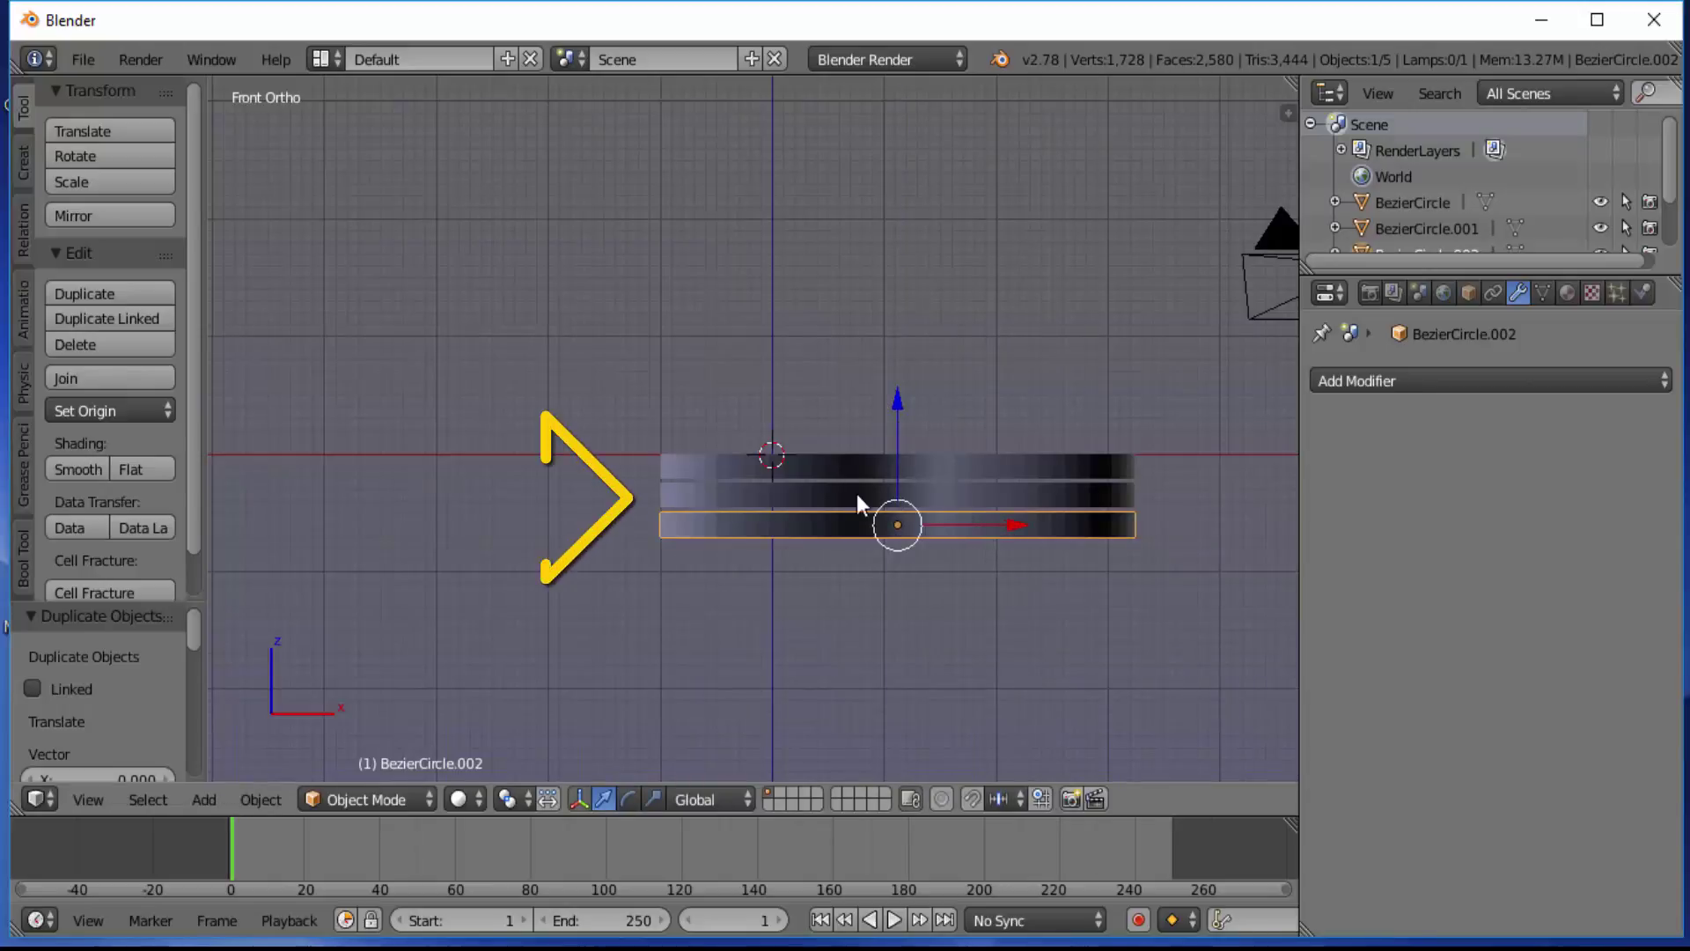
Step: In wireframe top view, move the middle plate about 2.25 units along X so its first hole aligns with the other plates' second hole
right_click(807, 494)
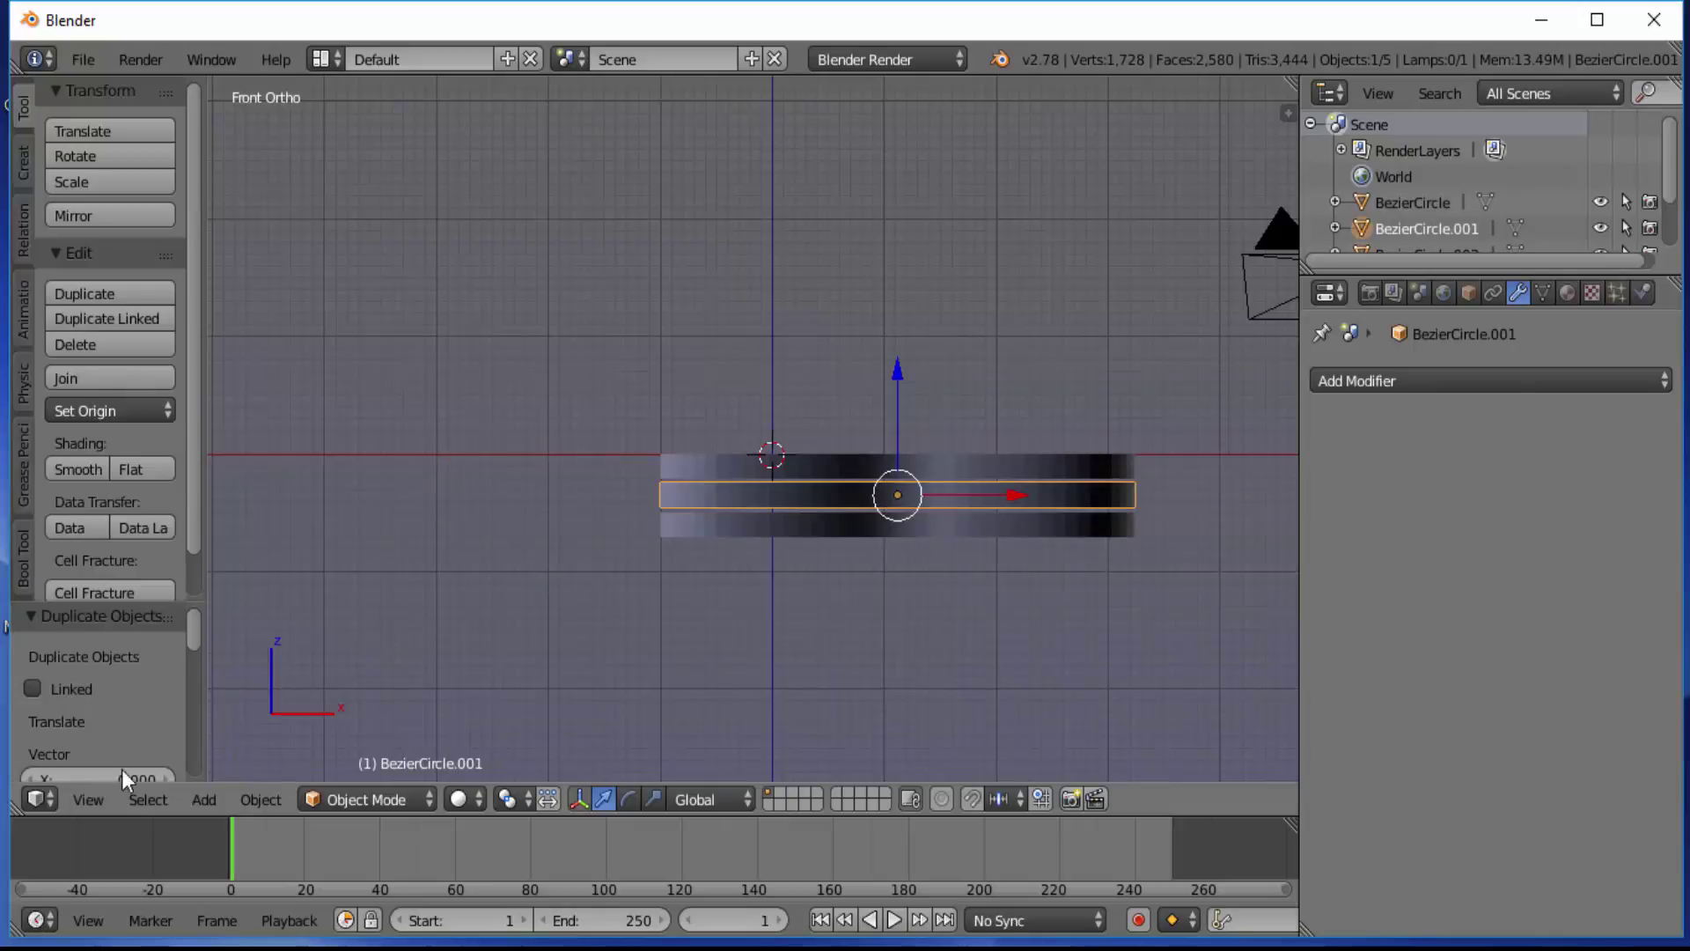
click(71, 800)
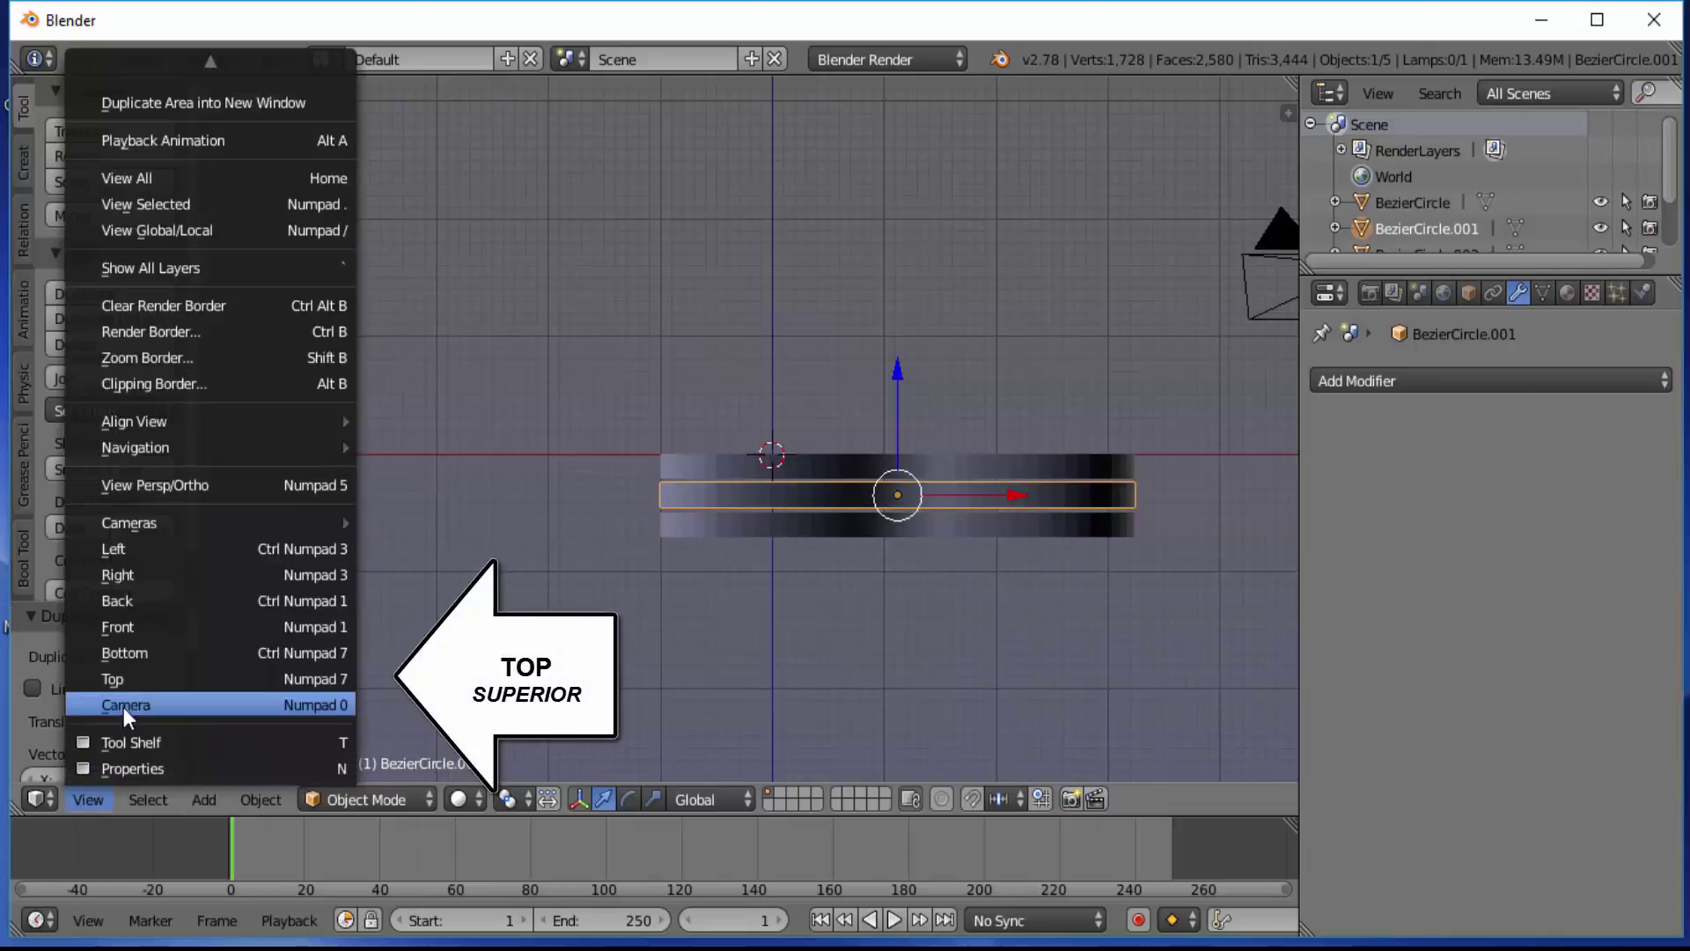
click(130, 677)
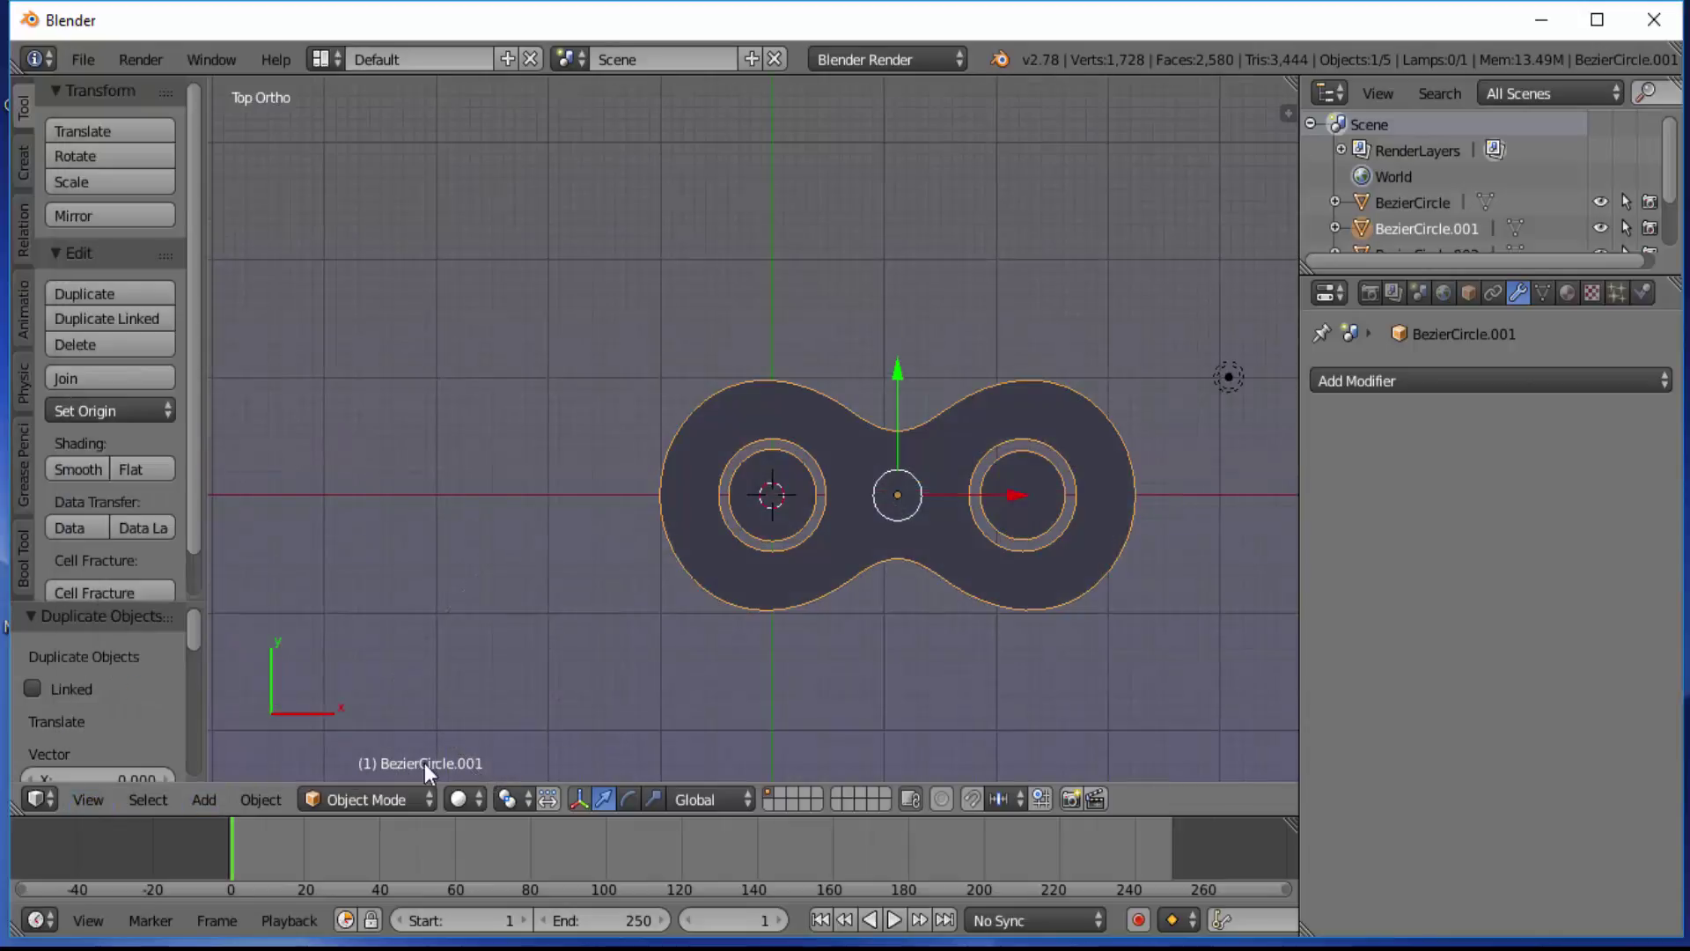
click(479, 797)
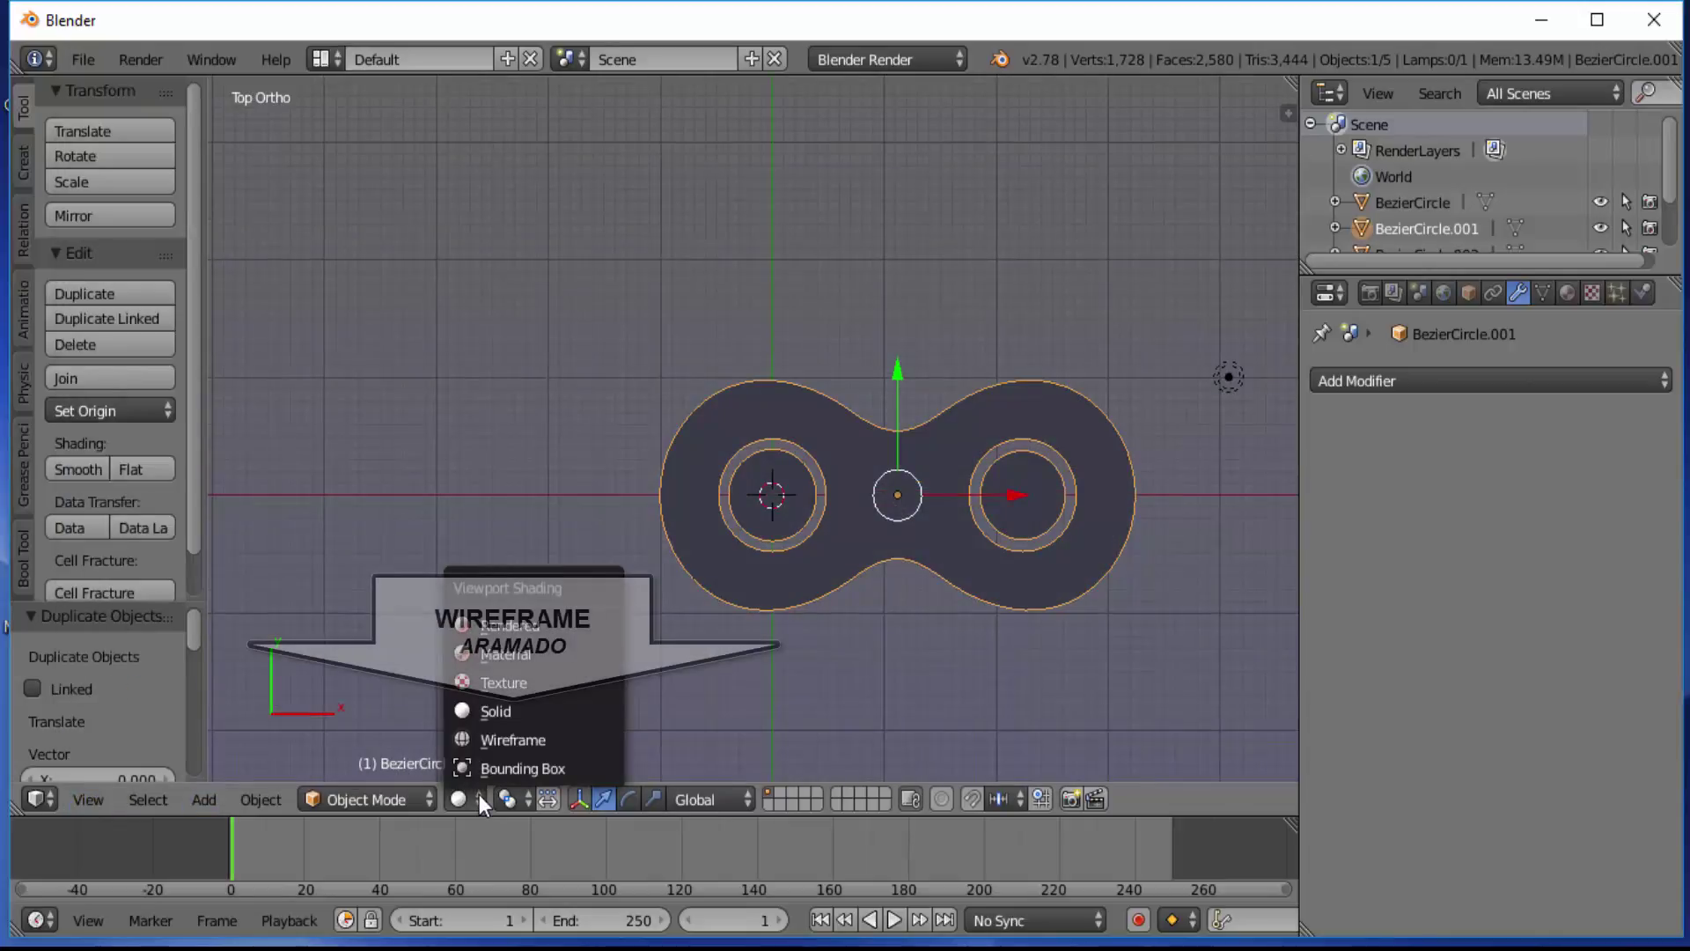
click(500, 742)
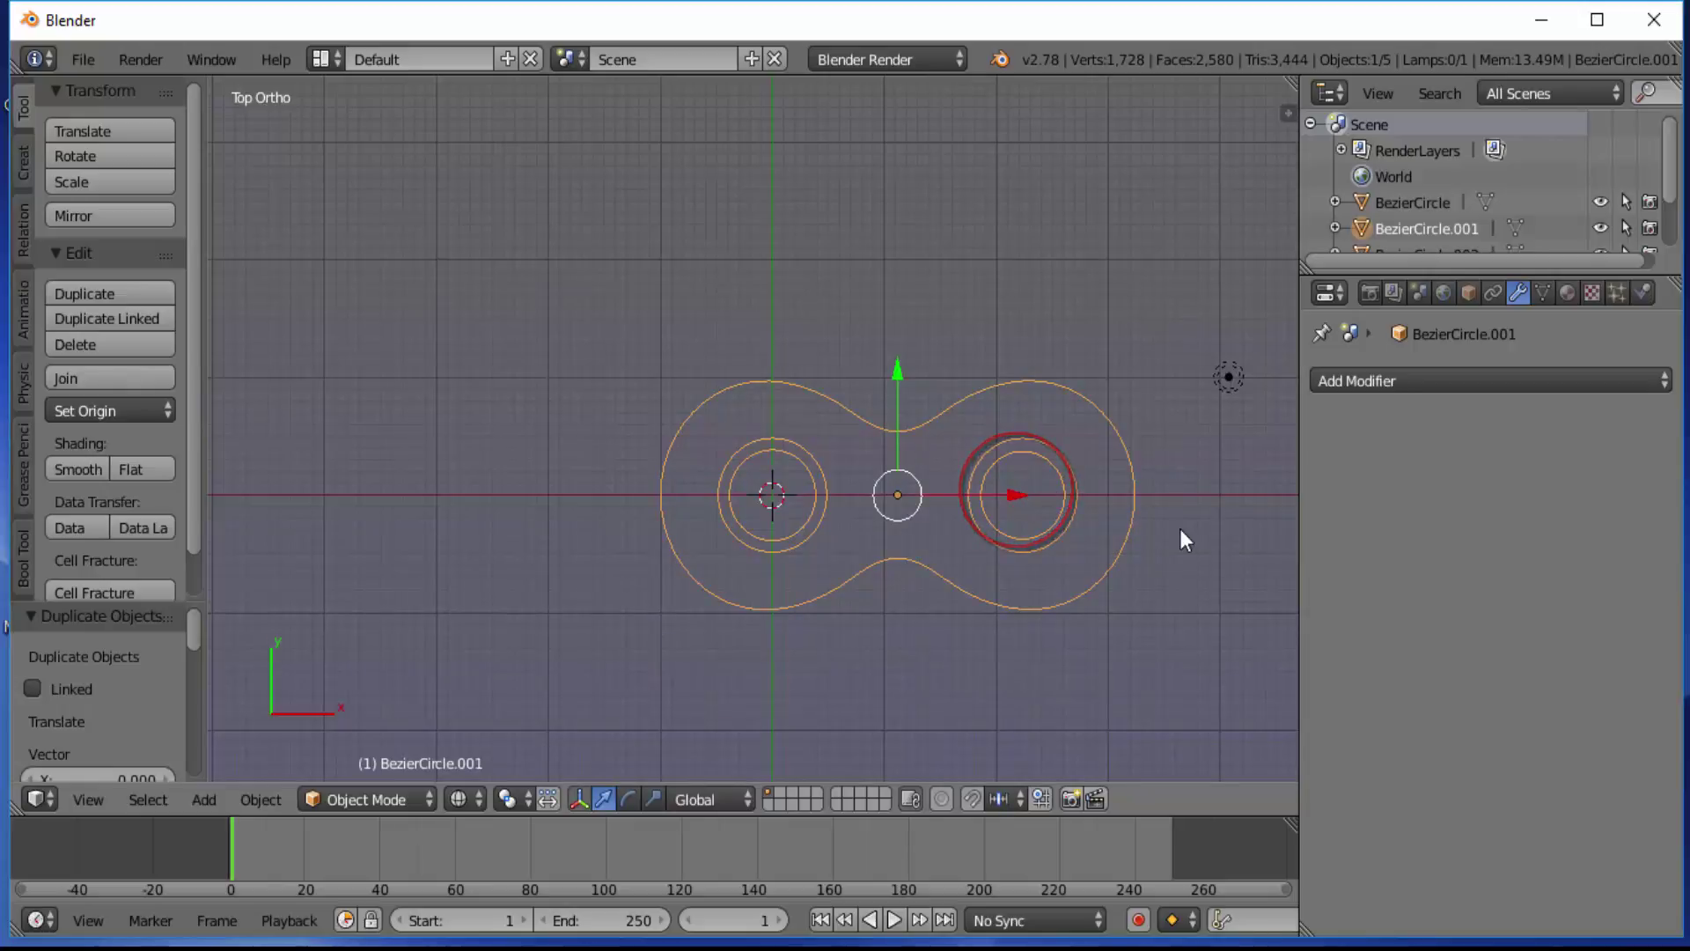
scroll(1181, 530, down, 3)
scroll(1156, 523, down, 1)
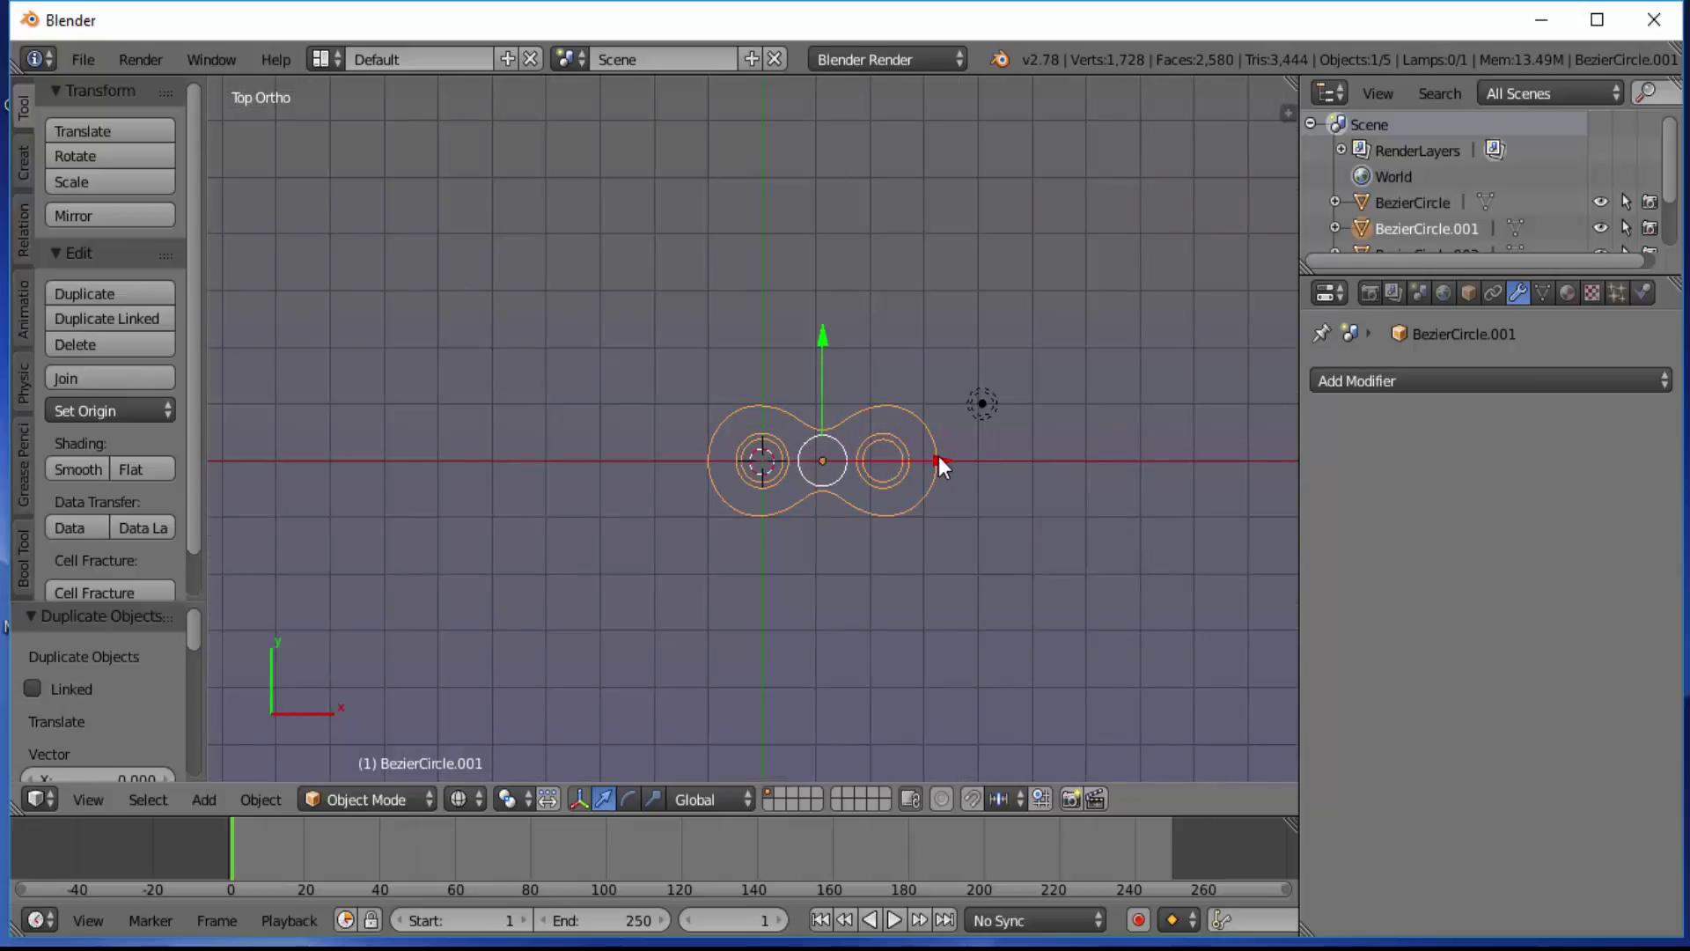
key(shift+d)
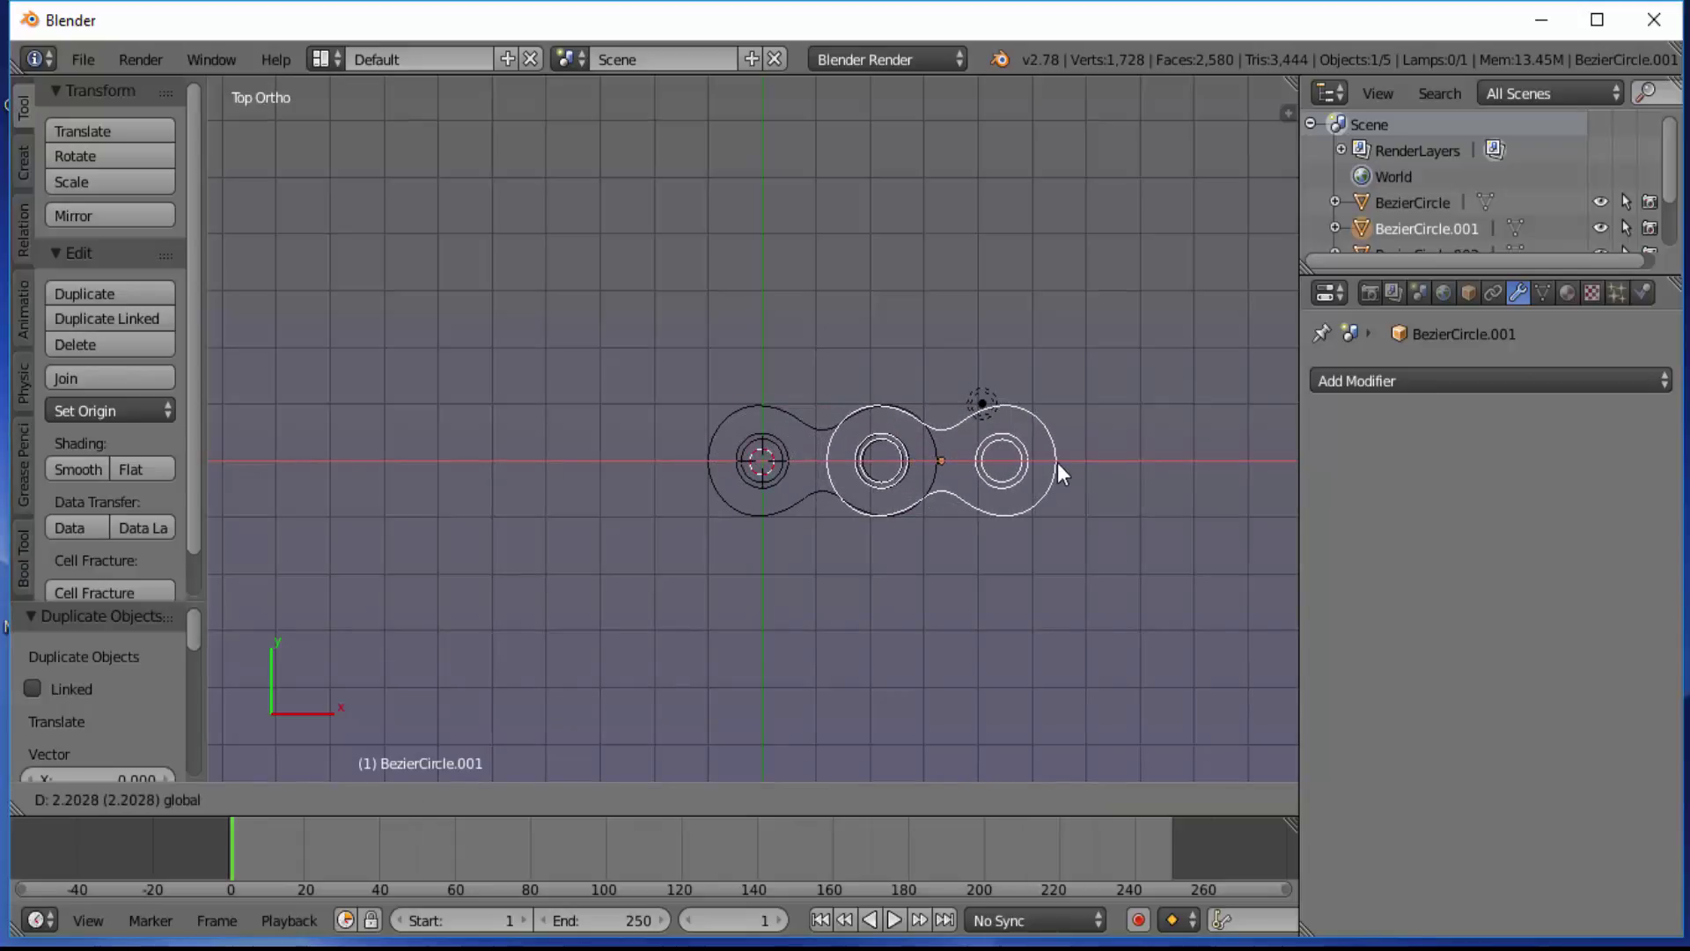
click(1059, 462)
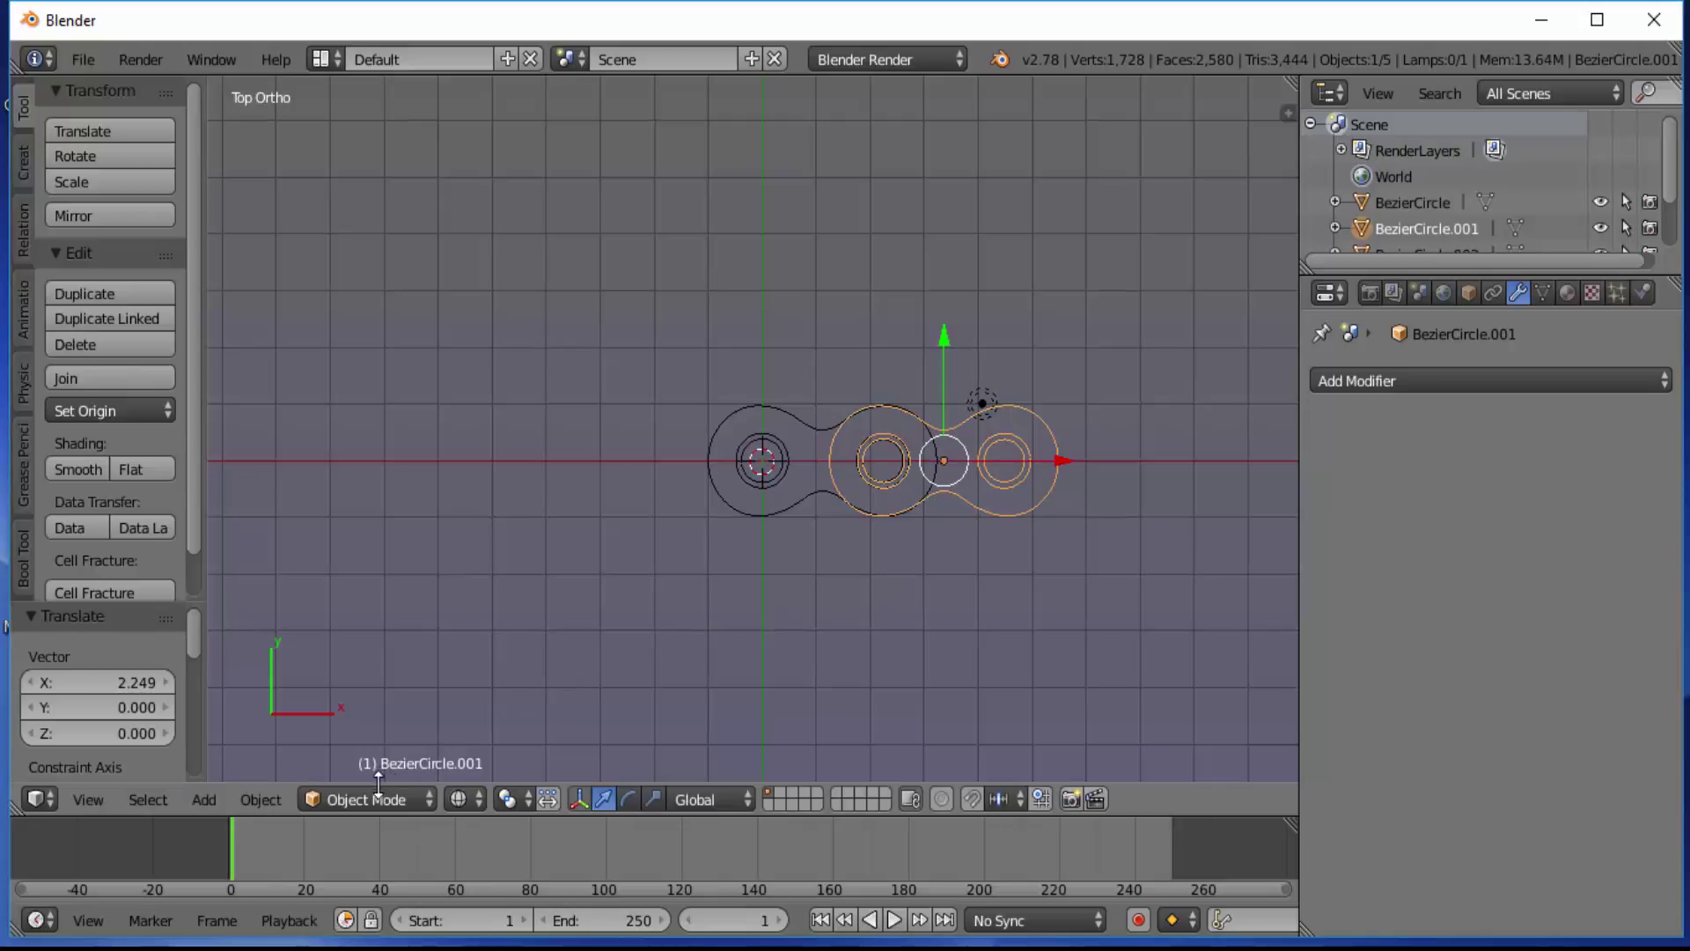
Step: Switch the viewport shading back to Solid and view the staggered plates at an angle
click(459, 798)
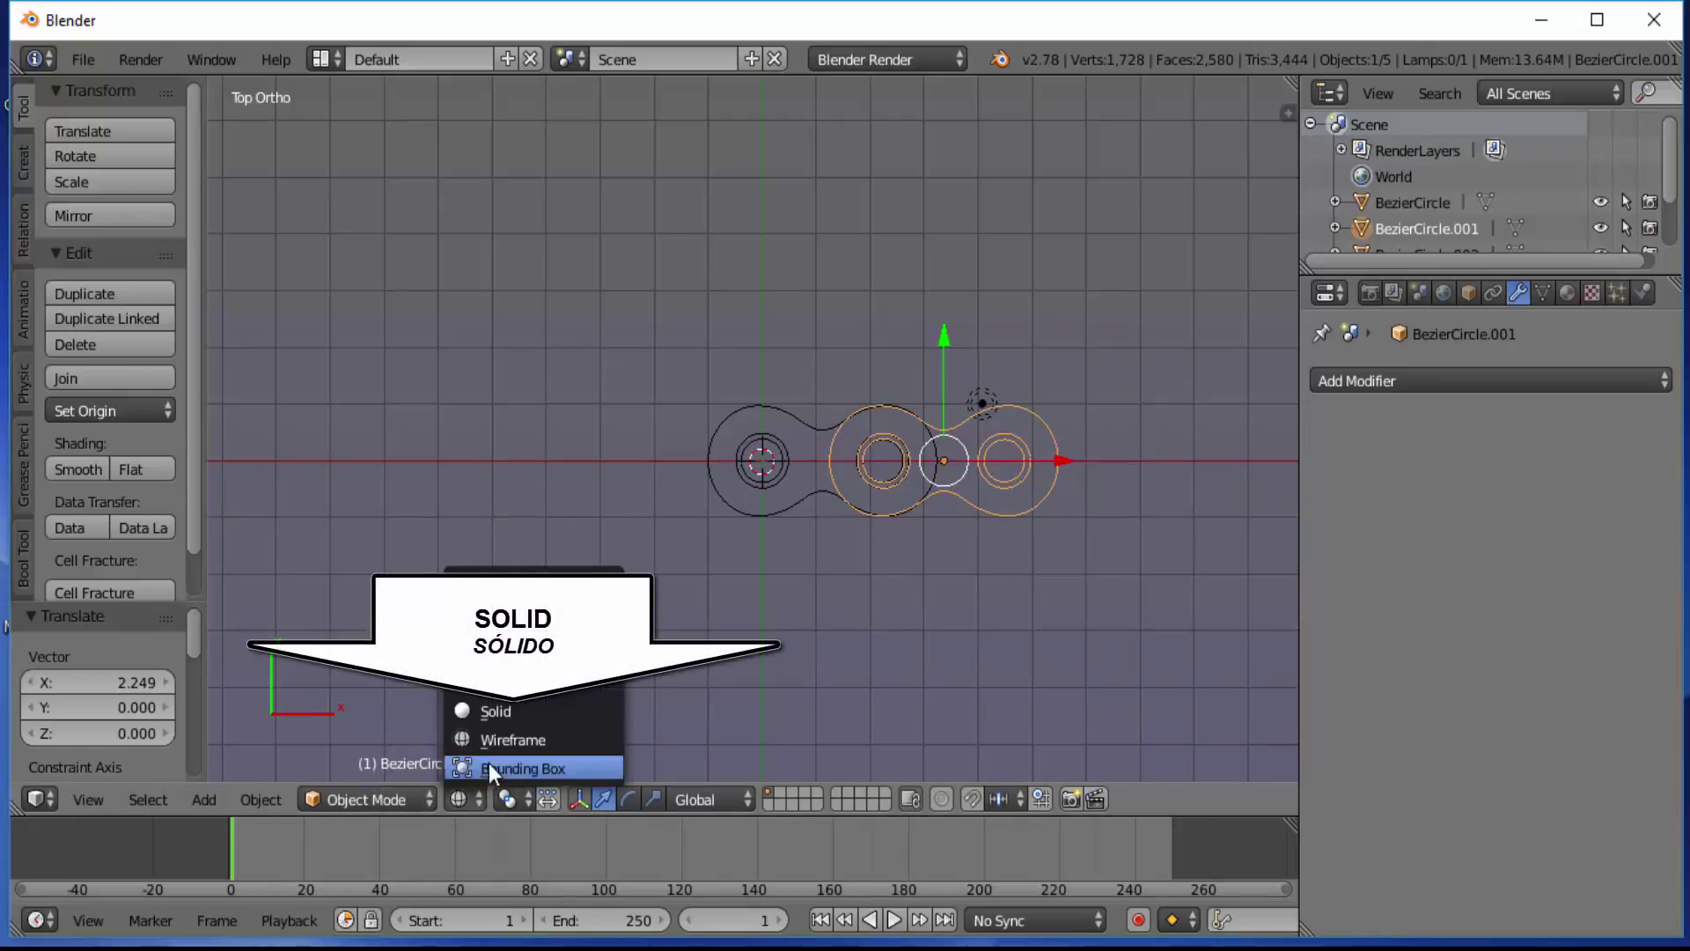
click(507, 711)
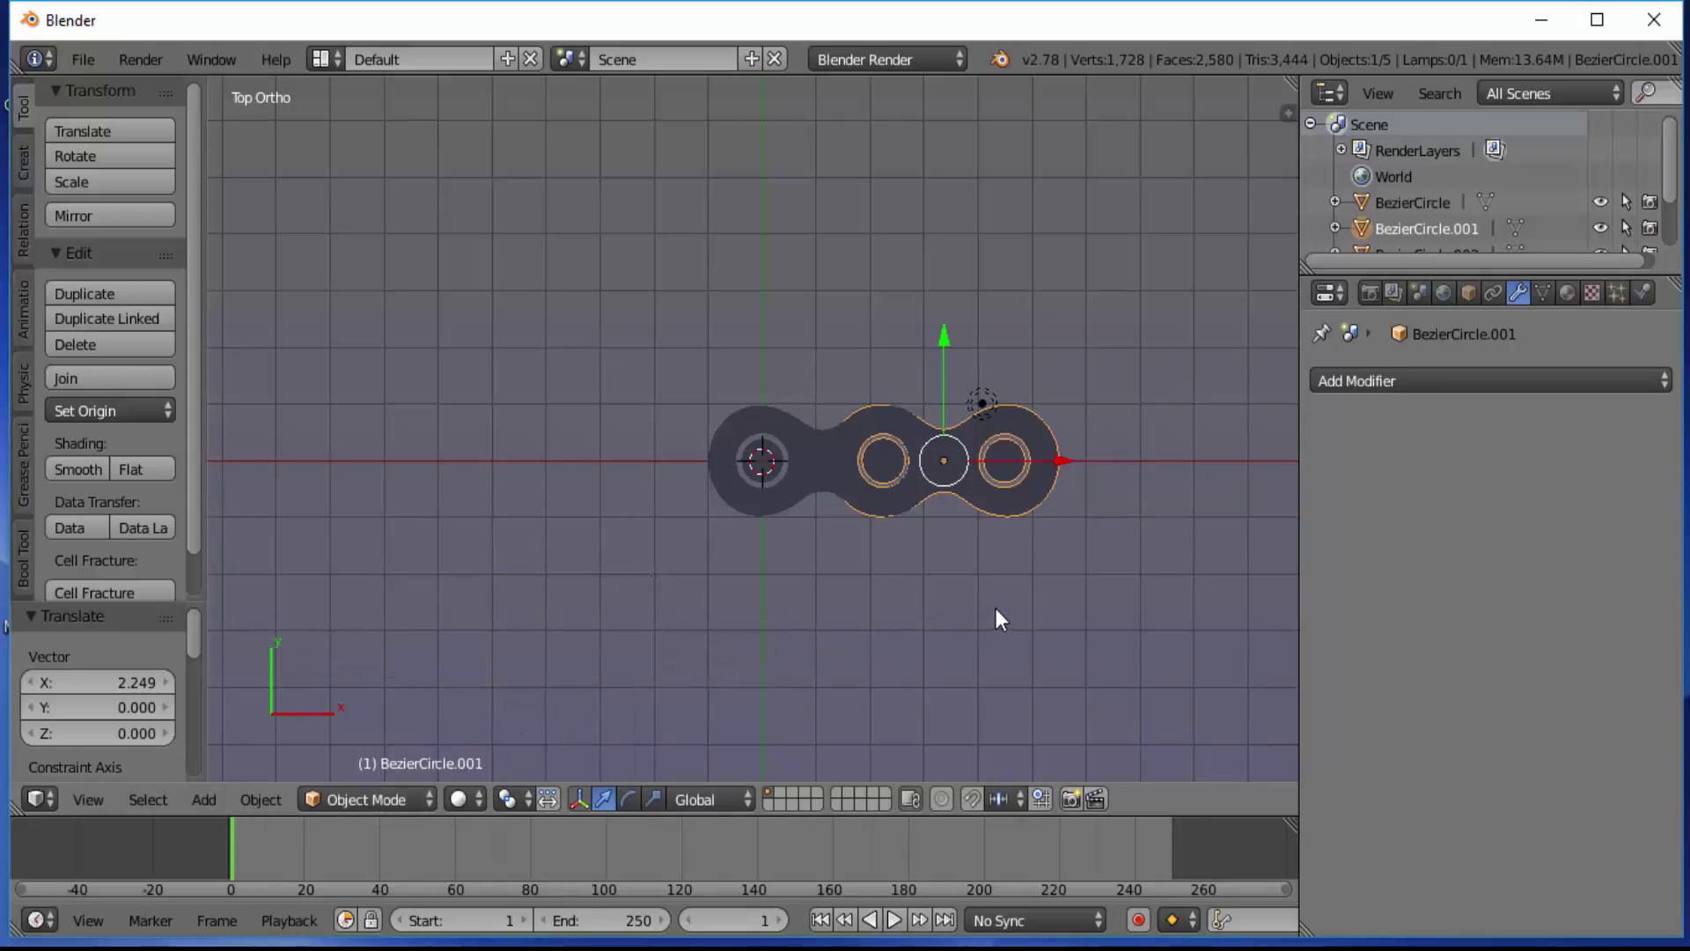
middle_drag(996, 609, 977, 388)
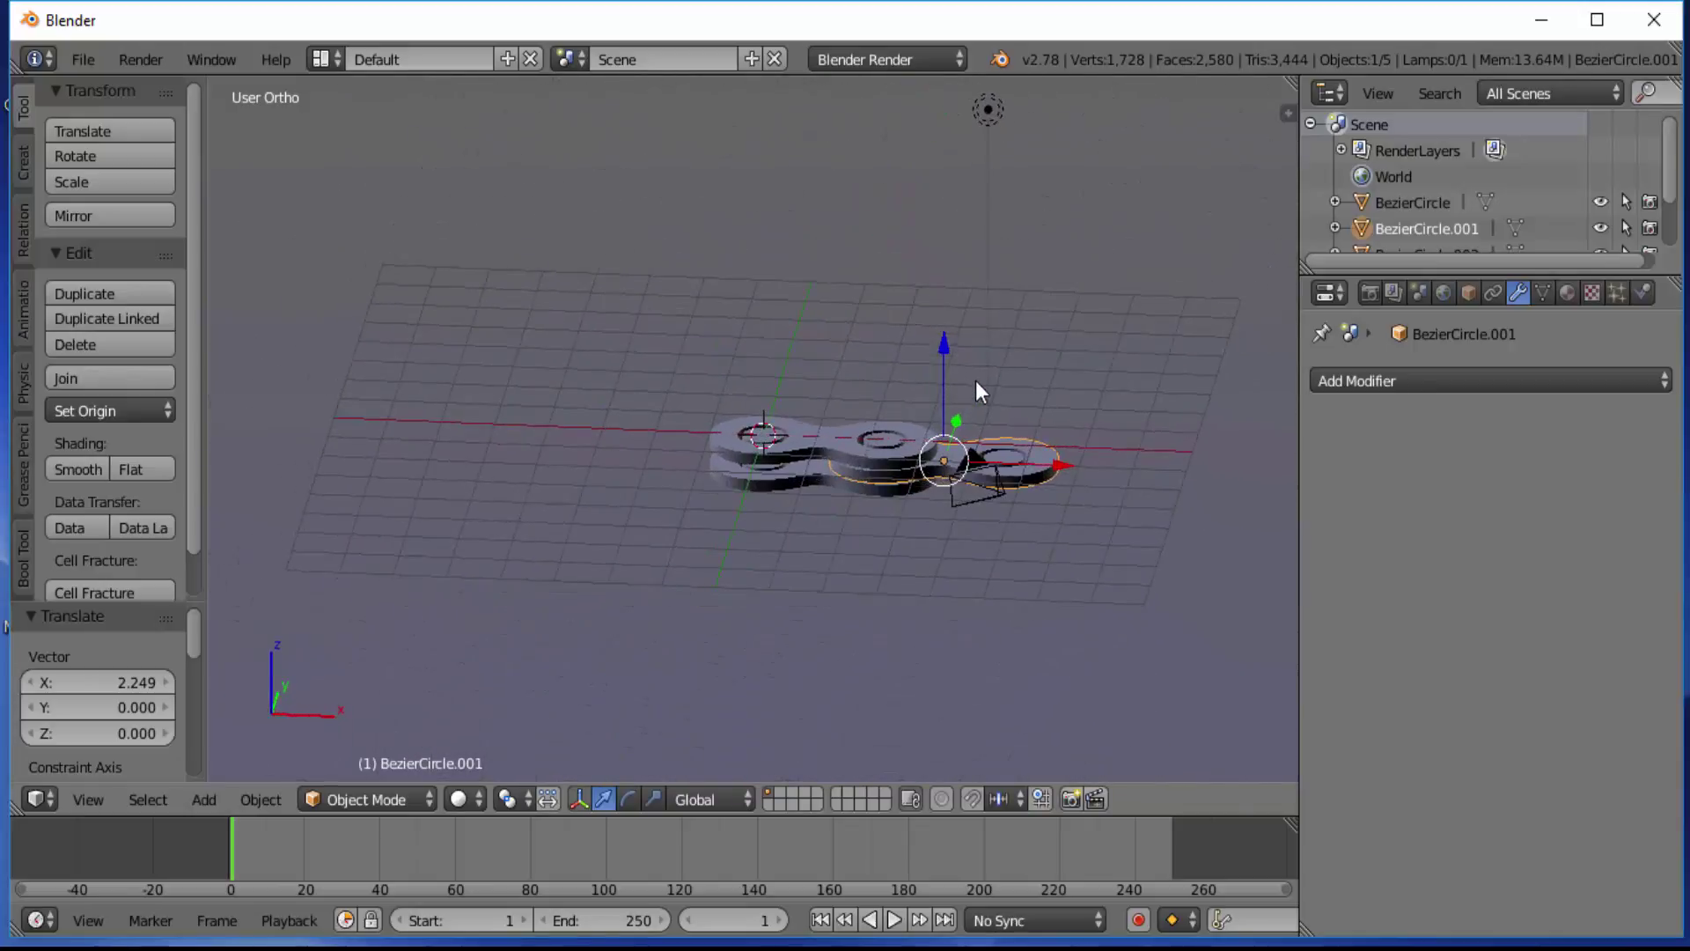
Step: In top view, deselect everything and move the lamp about -10.69 units along X, away from the plates
click(92, 801)
click(130, 678)
key(a)
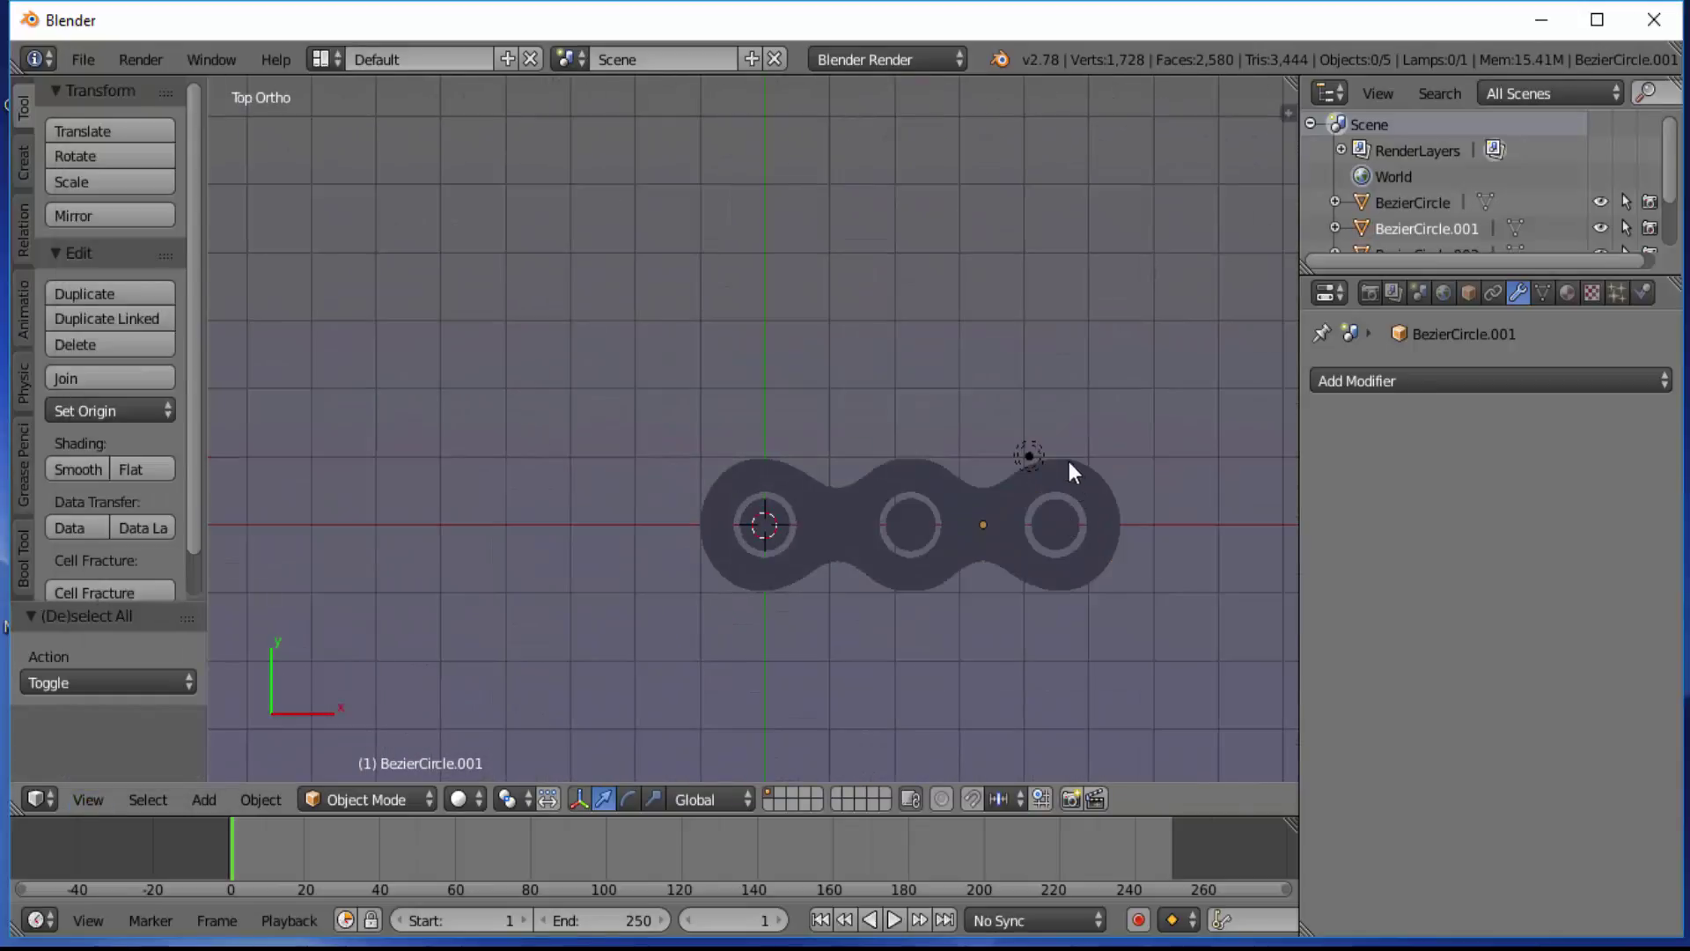
right_click(1035, 454)
drag(1149, 458, 456, 468)
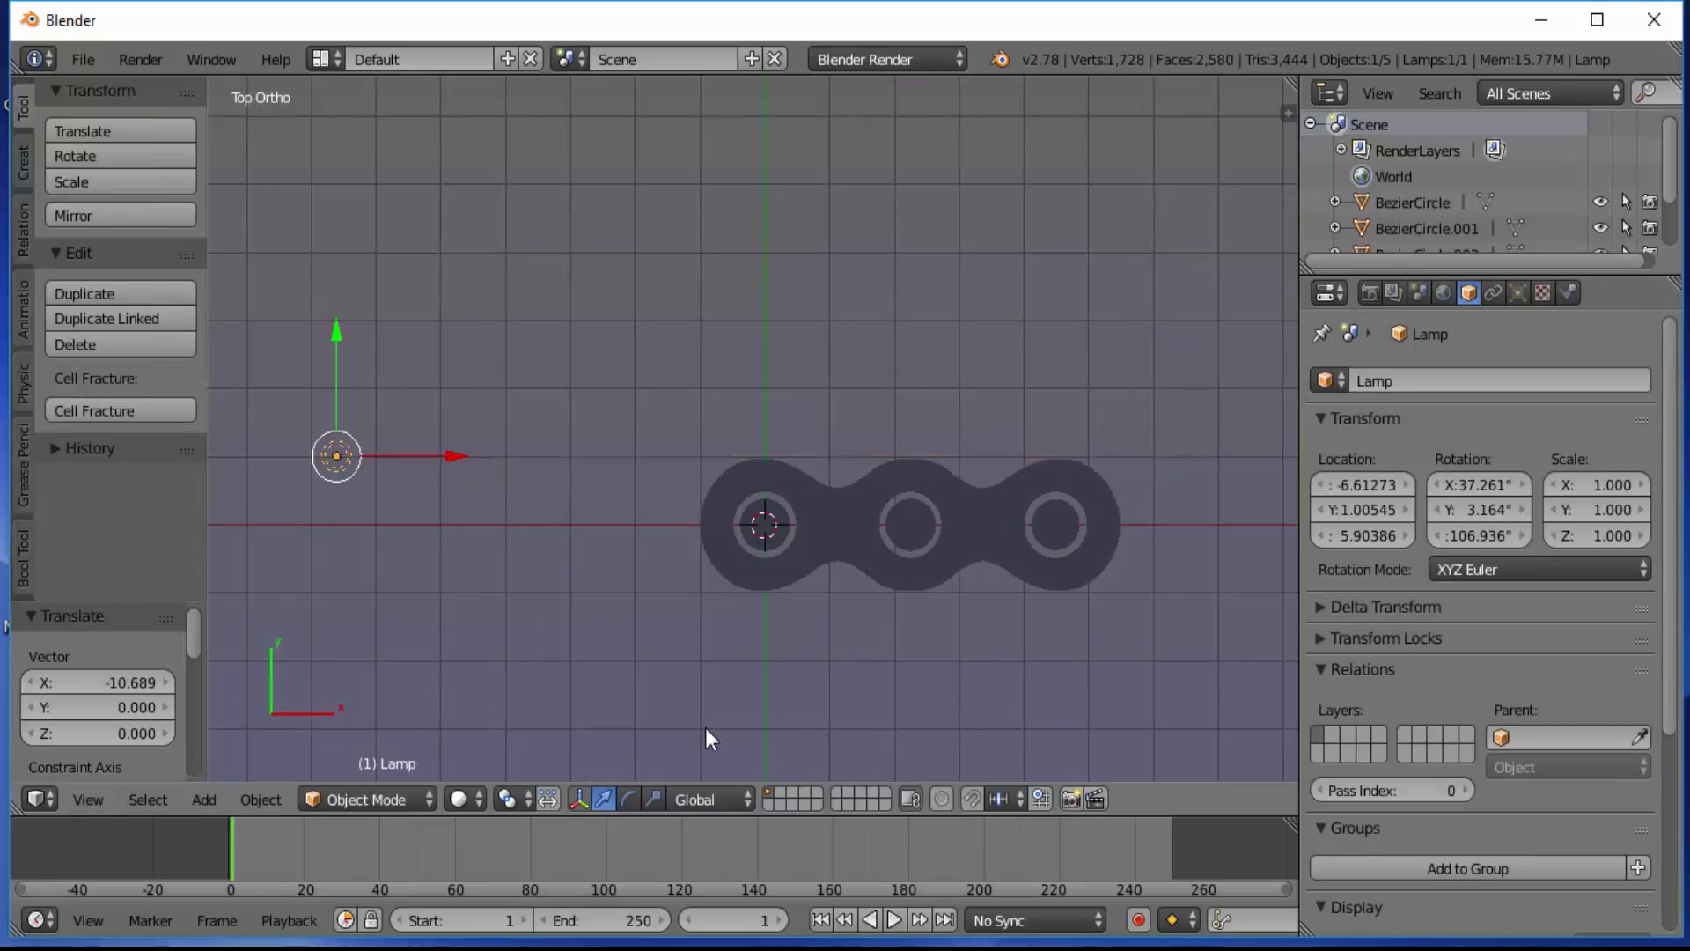
Step: Join the top, bottom and middle plates into one object and set its origin to its geometry
middle_drag(926, 678, 869, 579)
scroll(910, 638, down, 3)
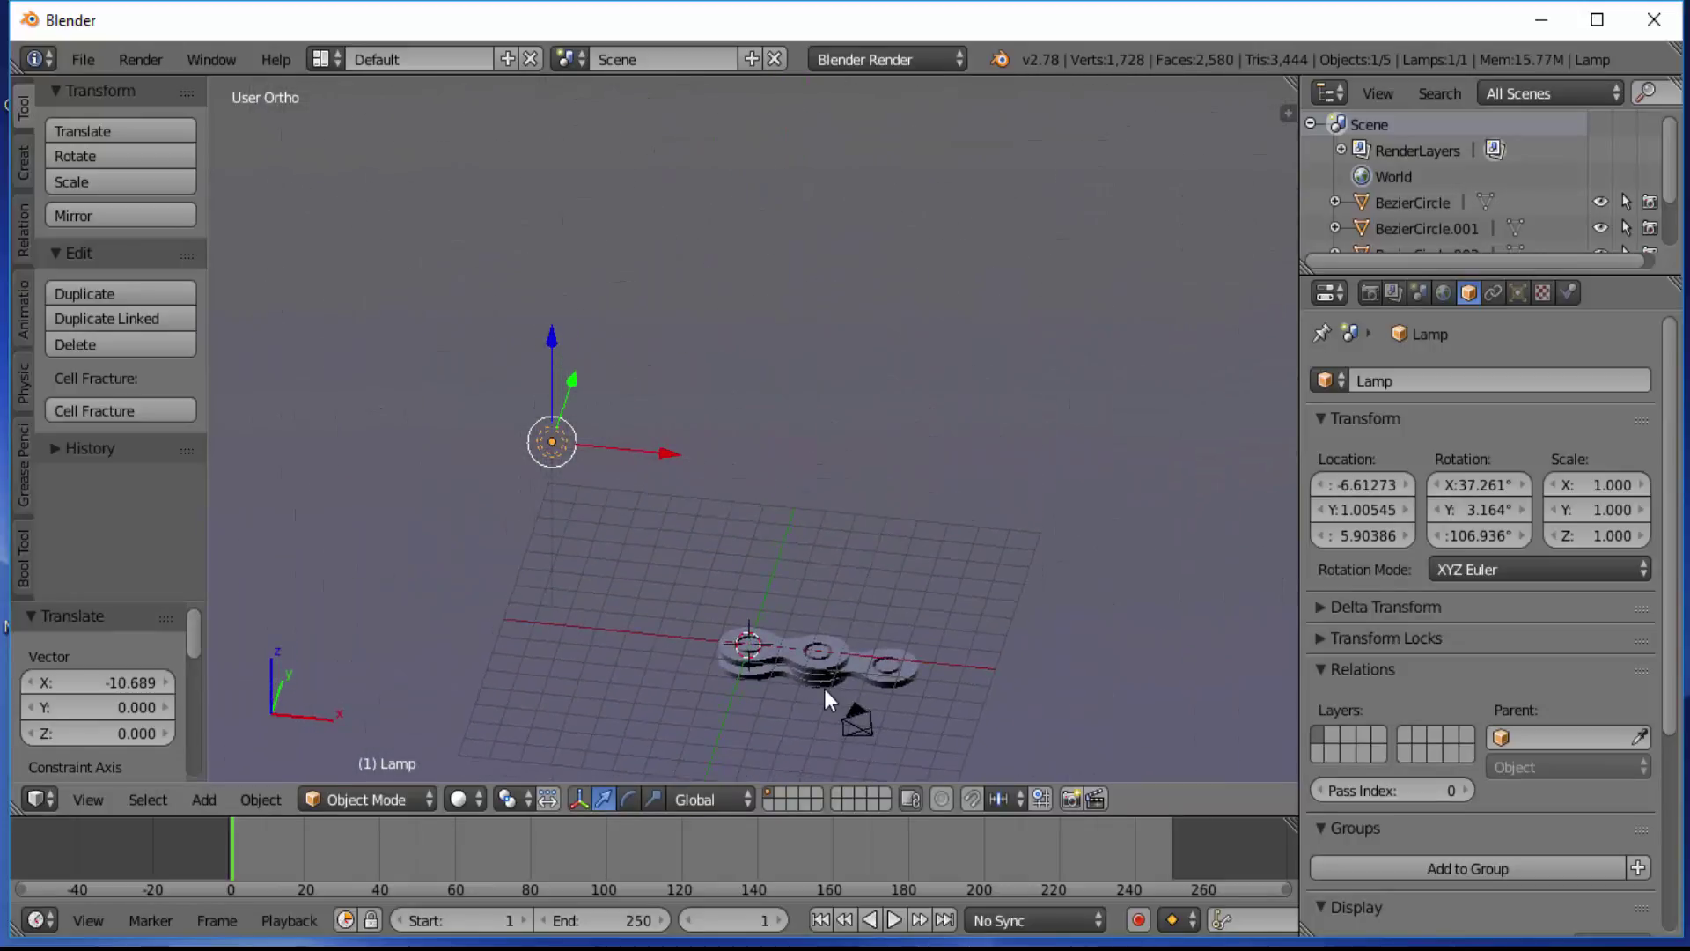
middle_drag(824, 680, 838, 519)
scroll(931, 585, up, 4)
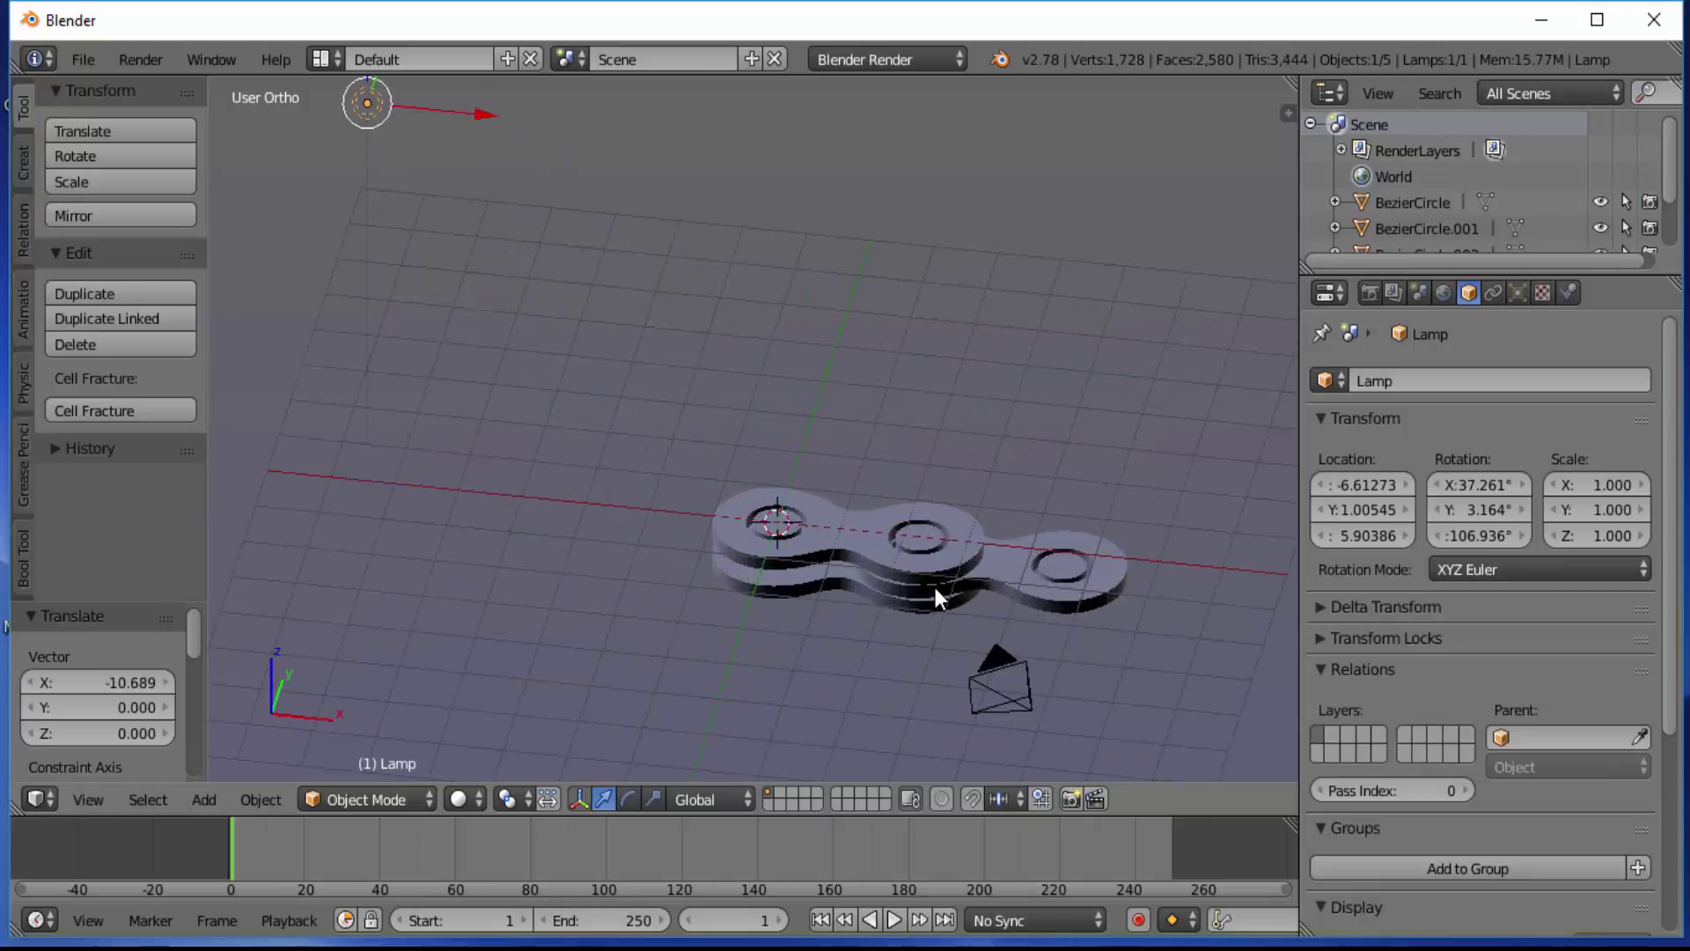
middle_drag(1086, 672, 1017, 558)
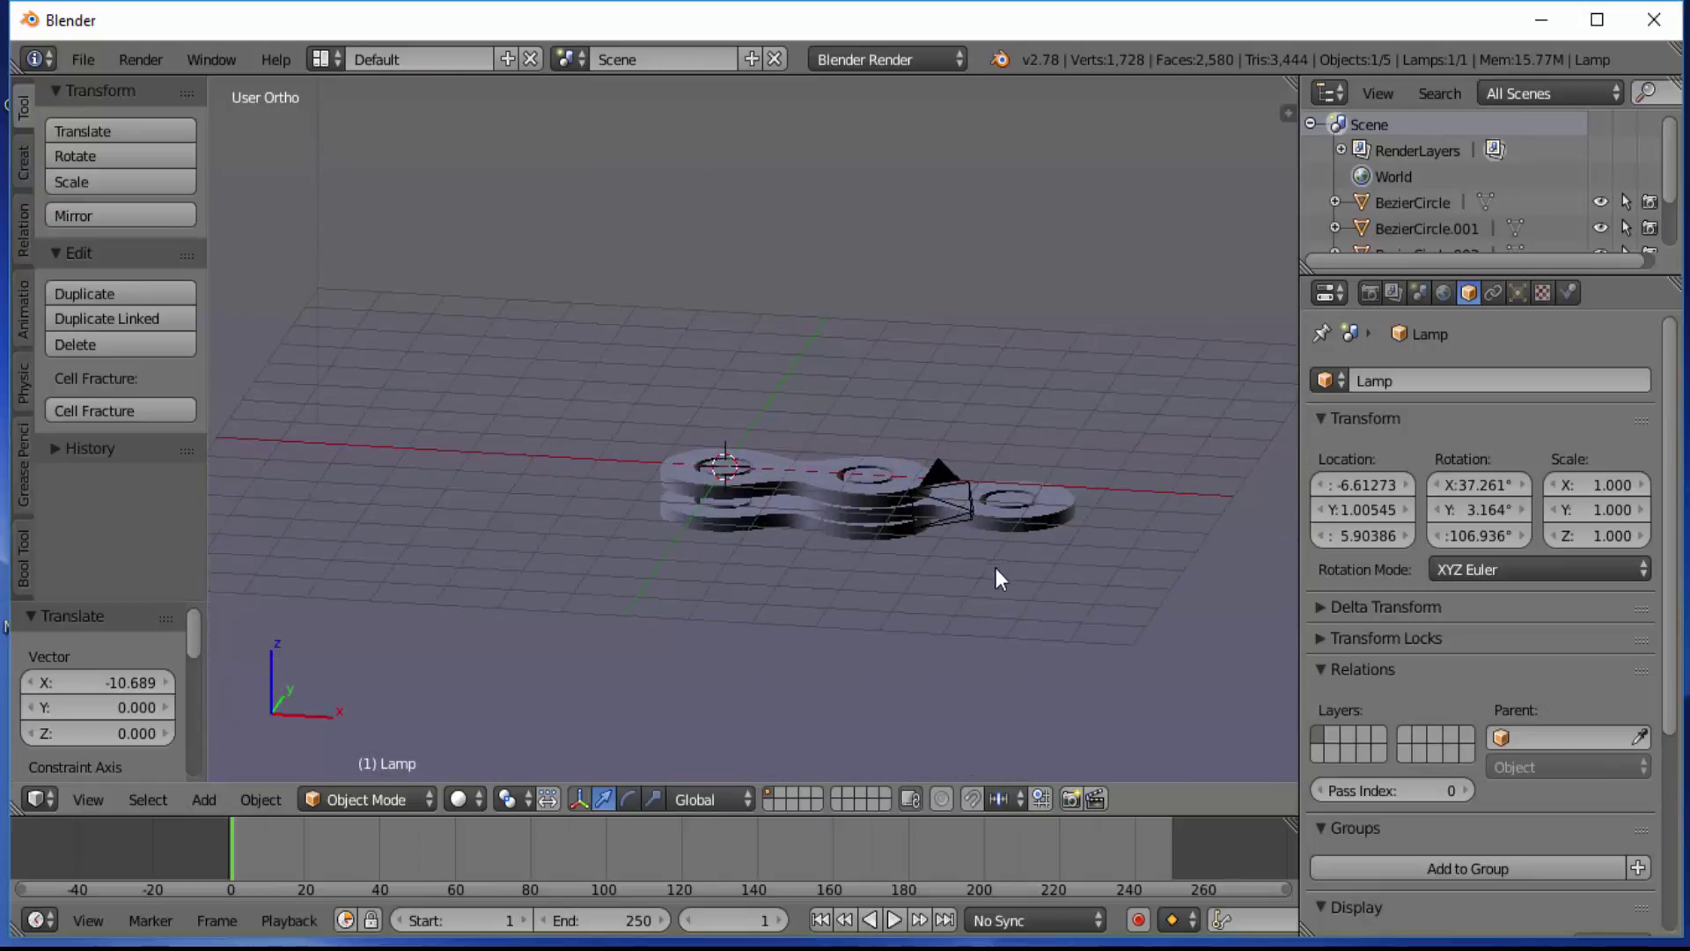
right_click(793, 478)
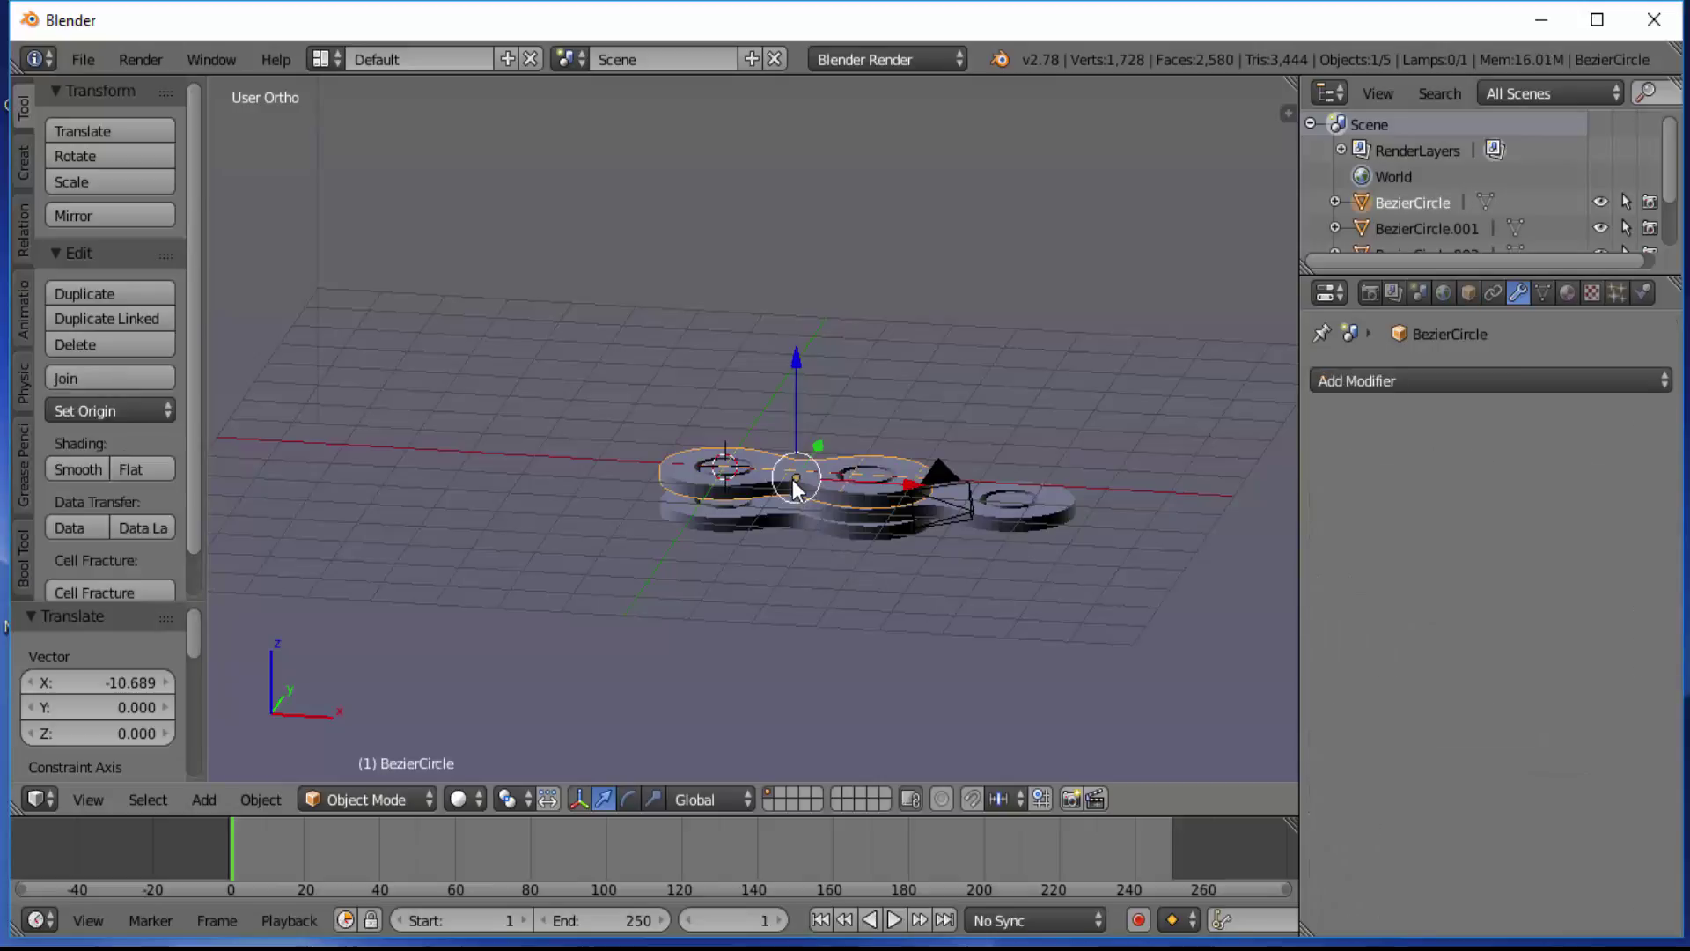
shift+right_click(843, 536)
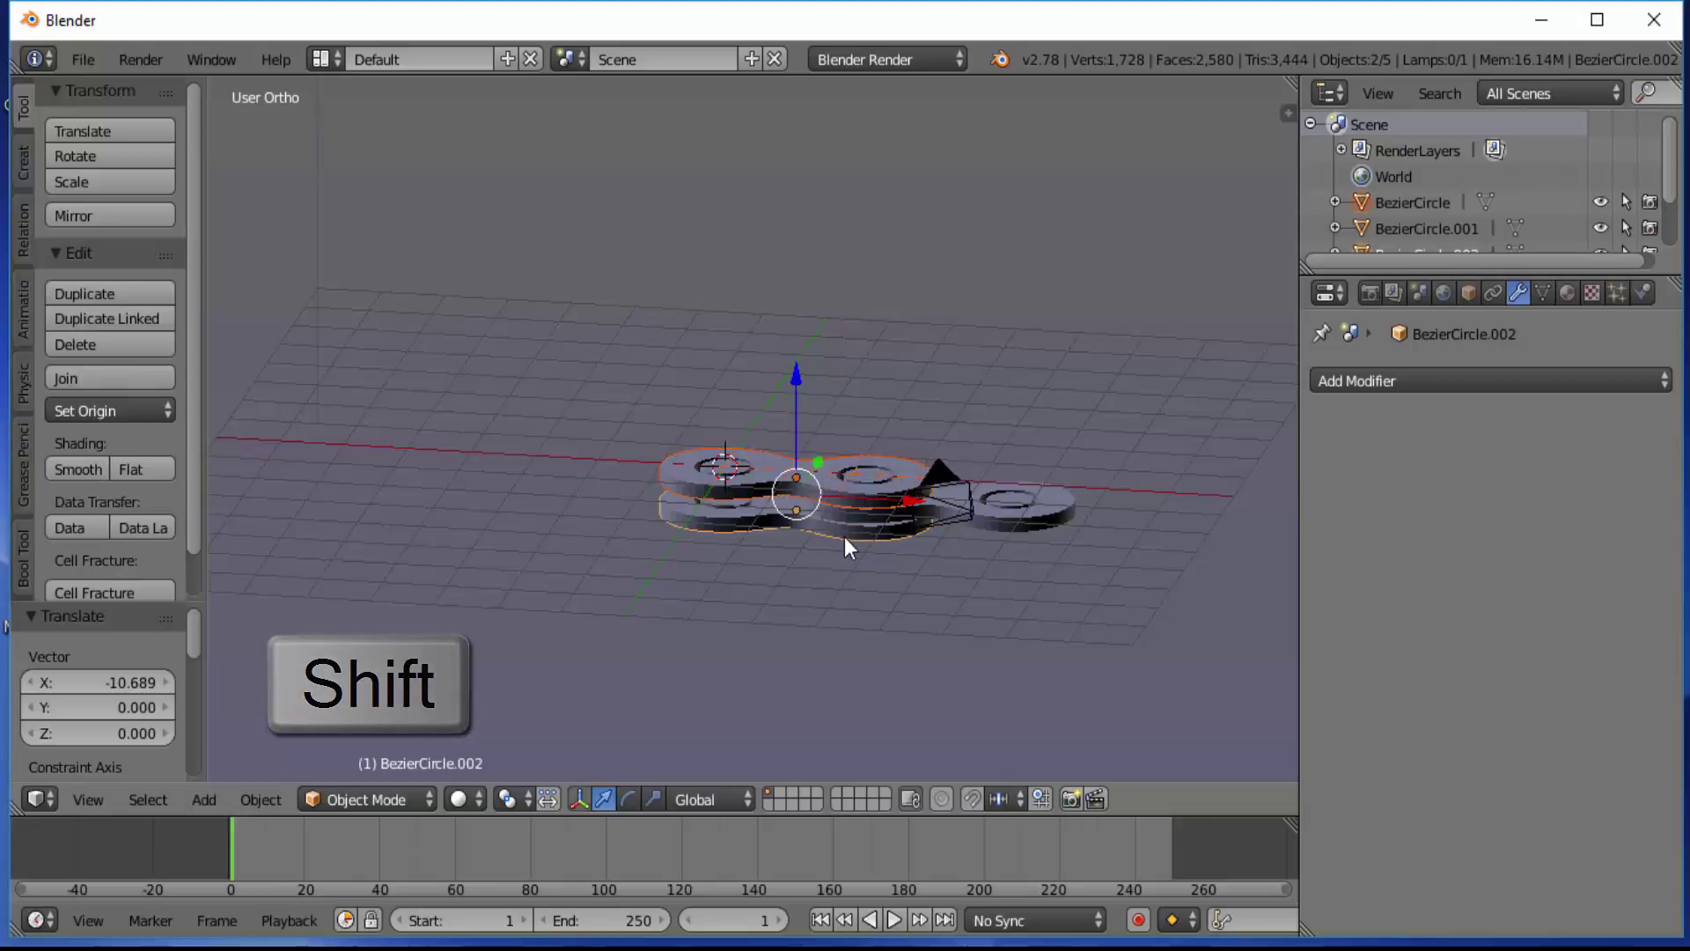
shift+right_click(1058, 520)
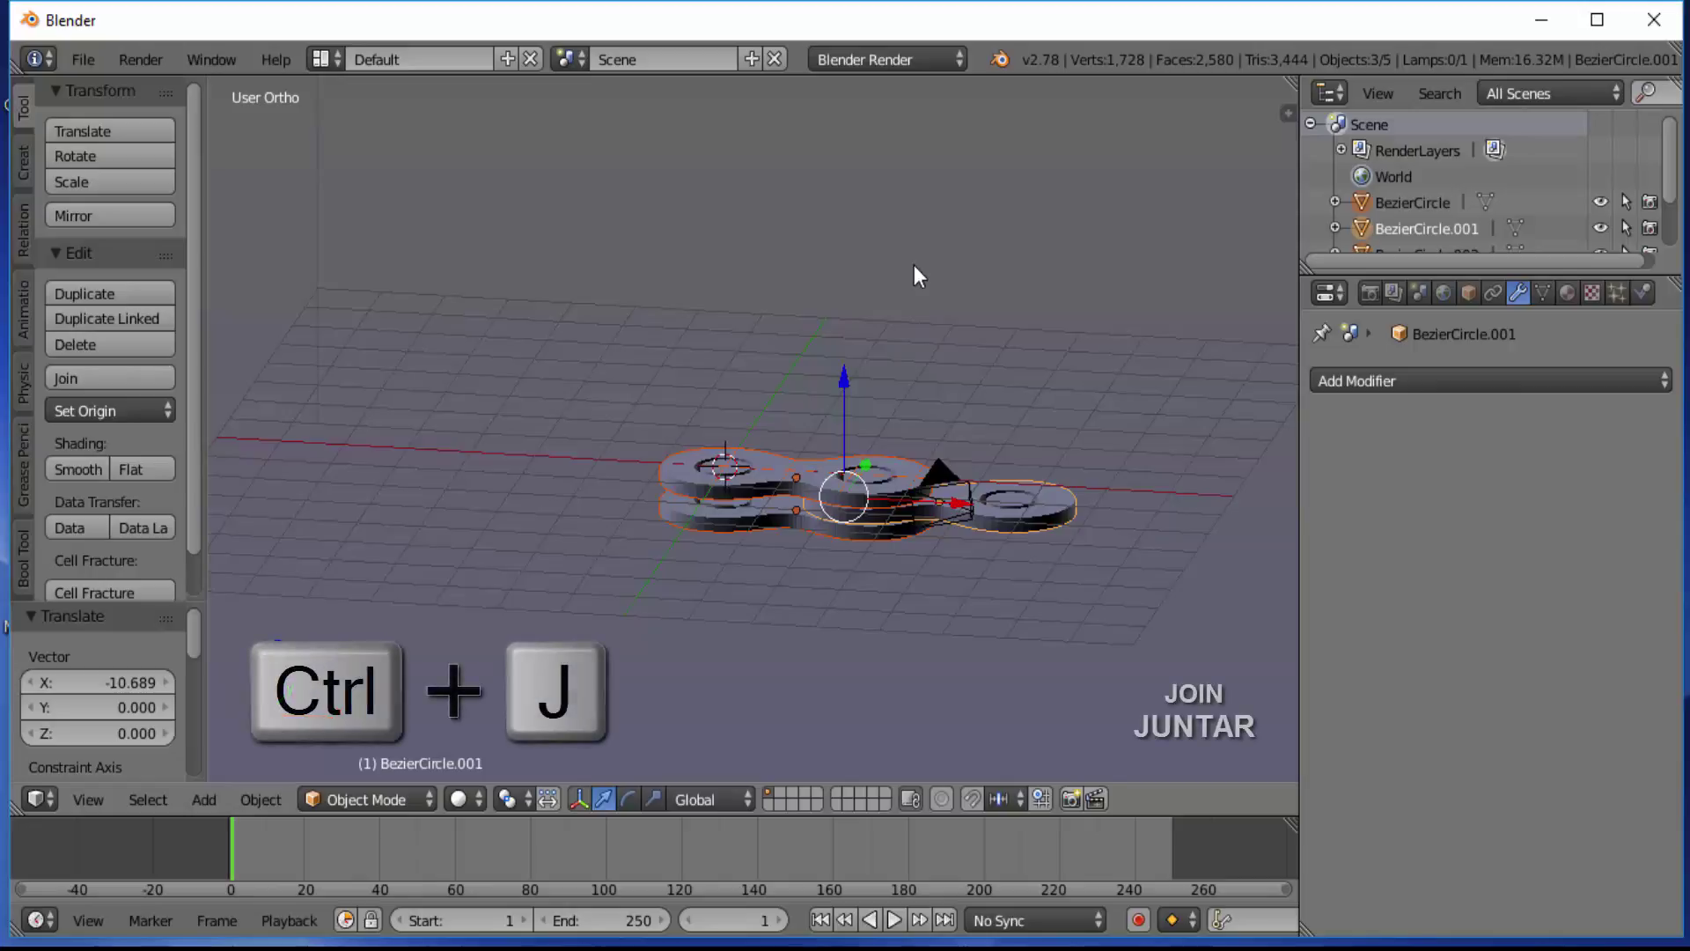
key(ctrl+j)
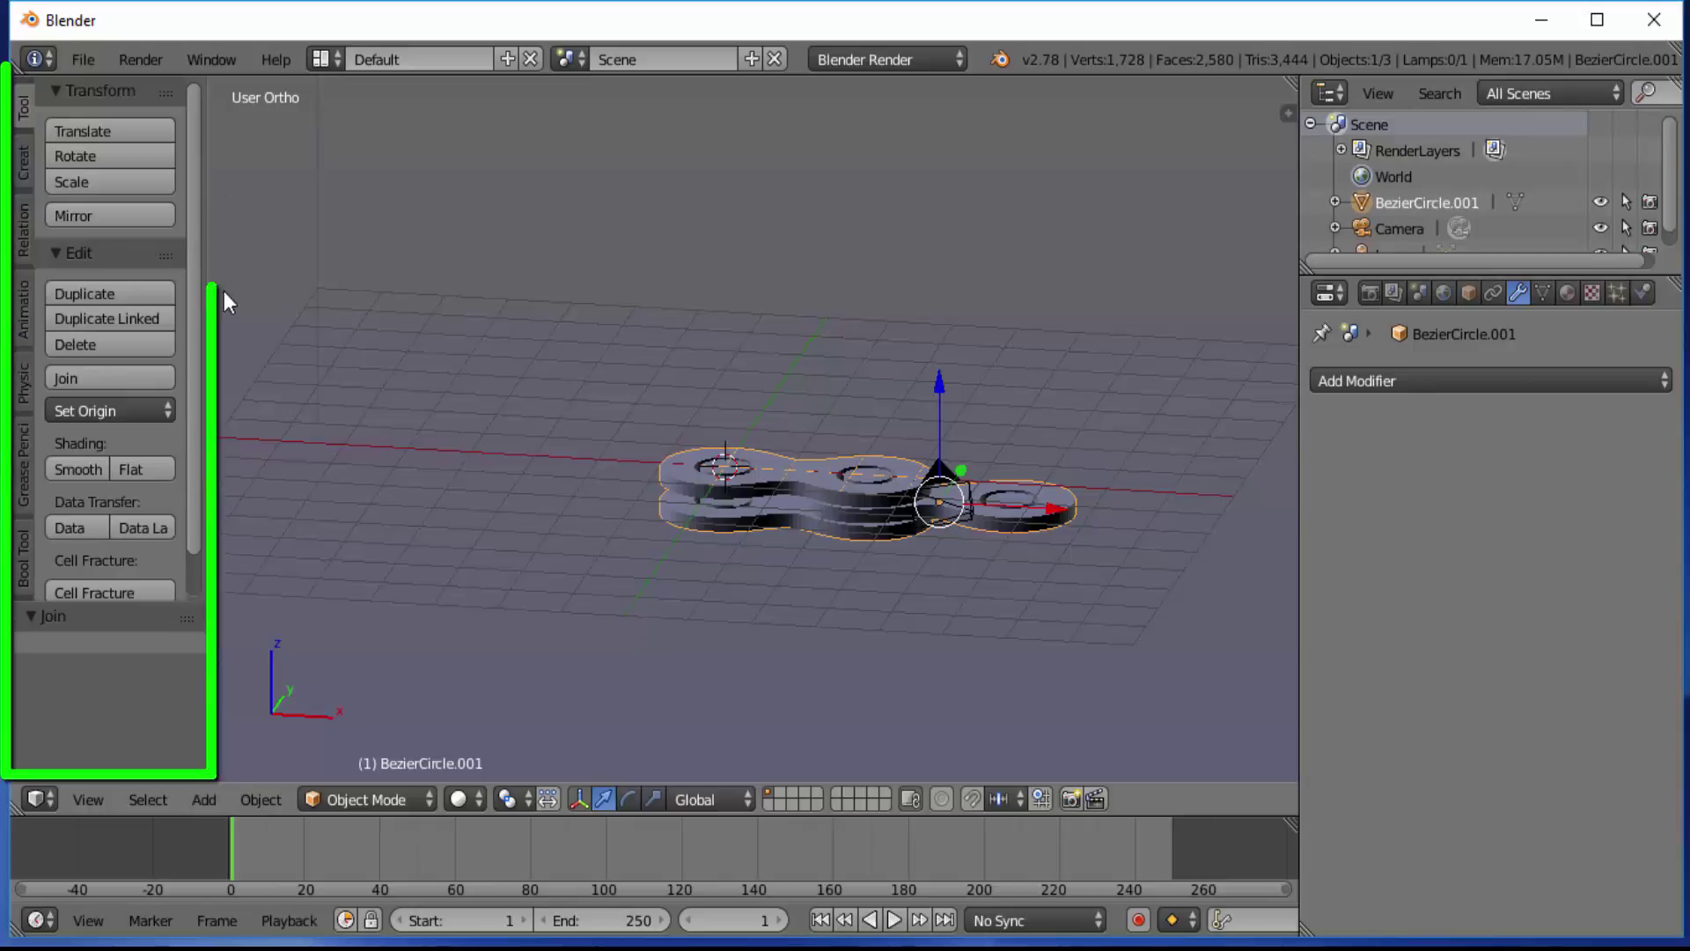
click(162, 408)
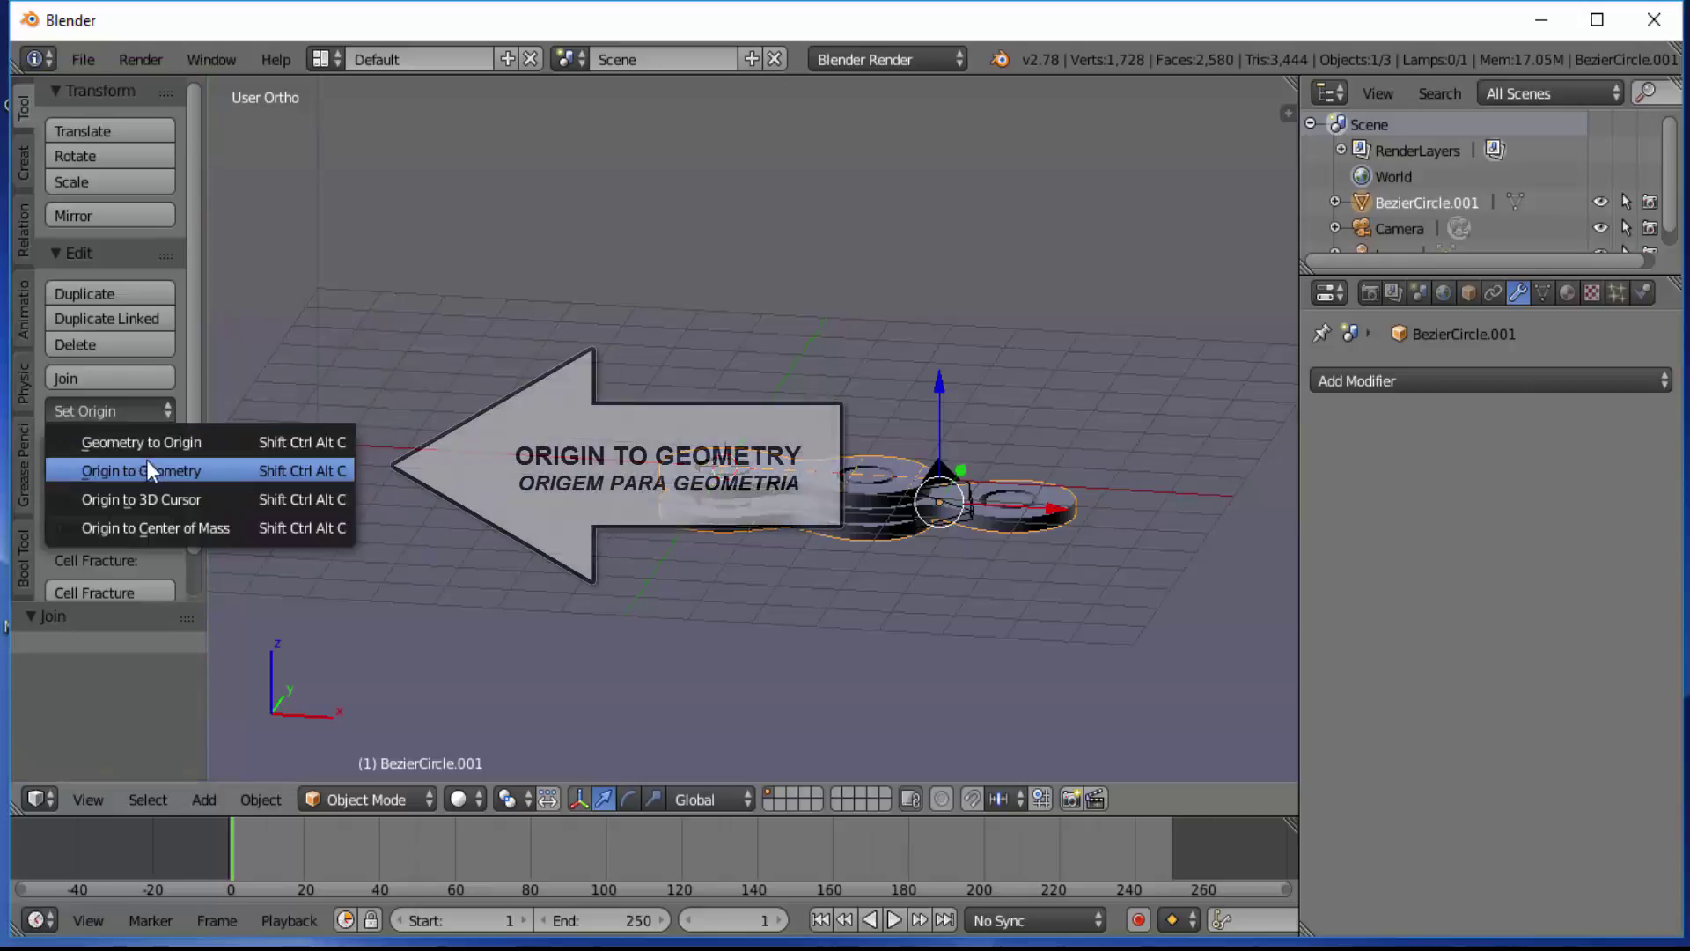
click(167, 472)
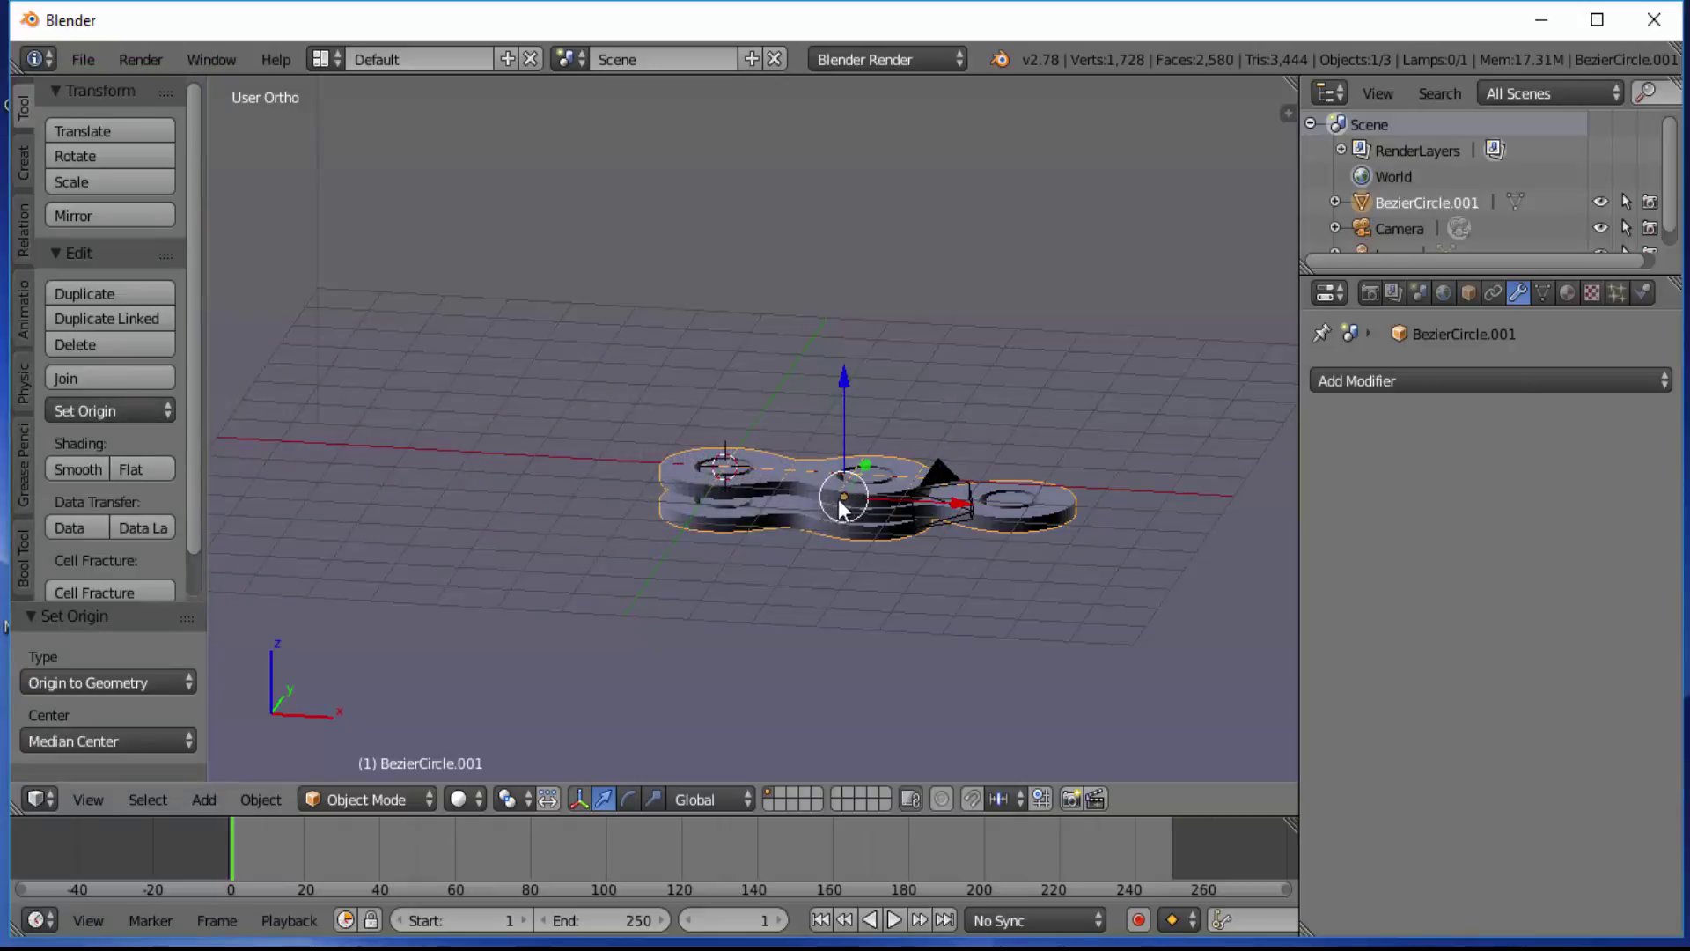
Step: In top view, add an Array modifier to the joined chain segment
click(95, 796)
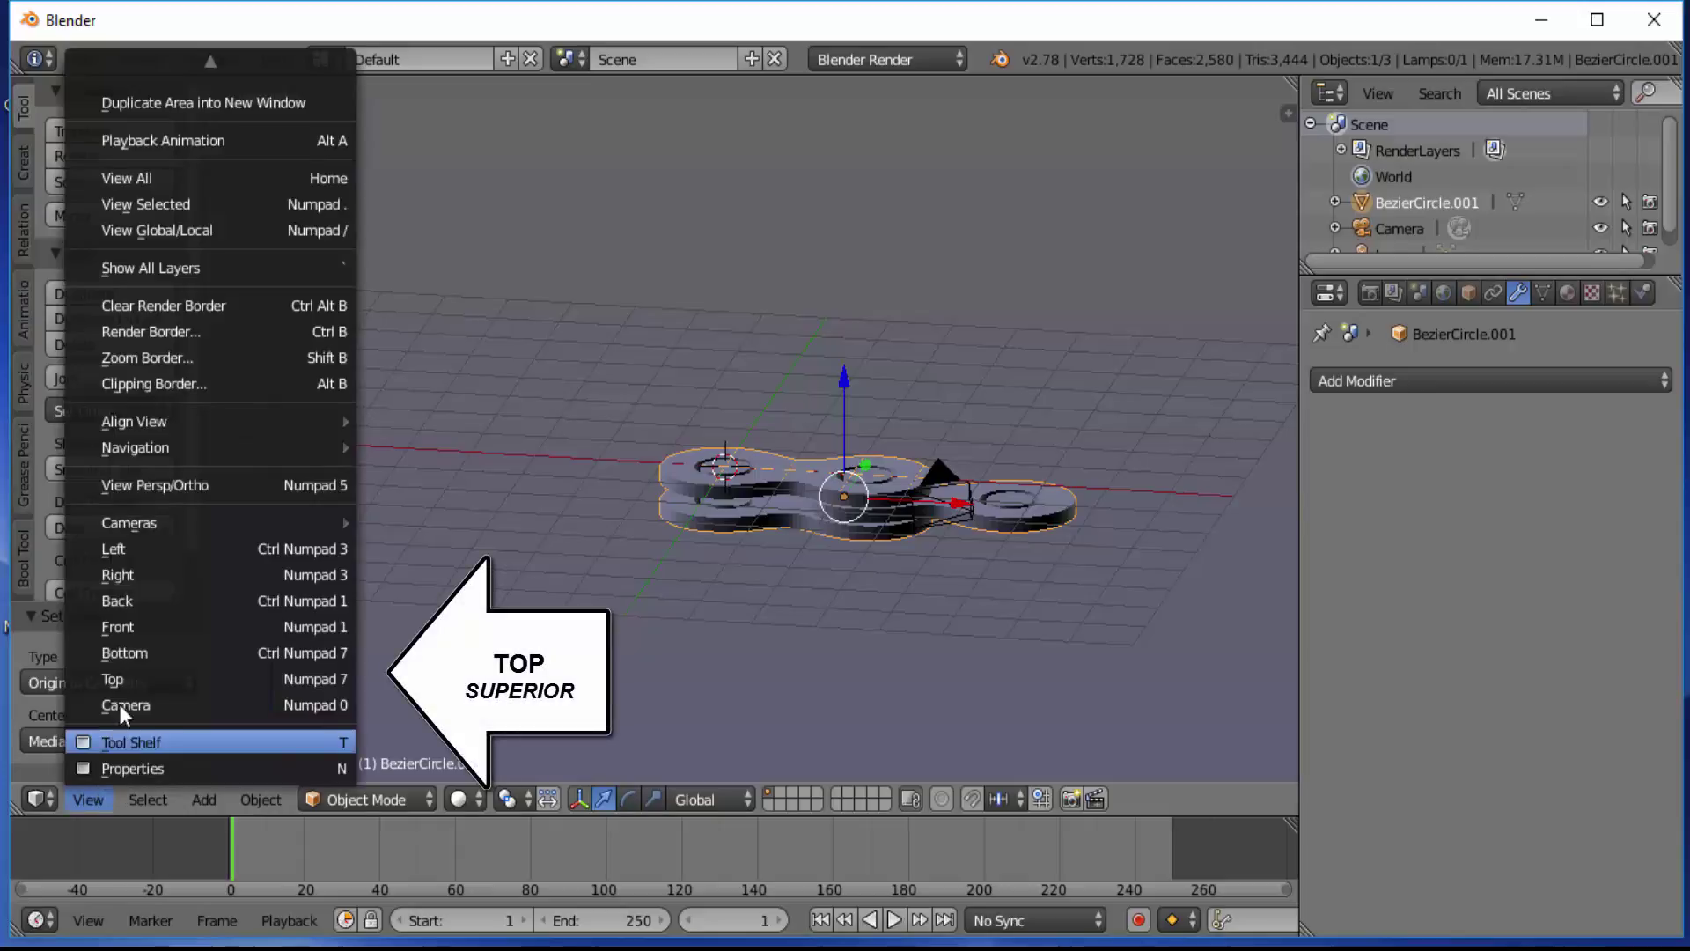
click(129, 678)
scroll(1024, 574, down, 1)
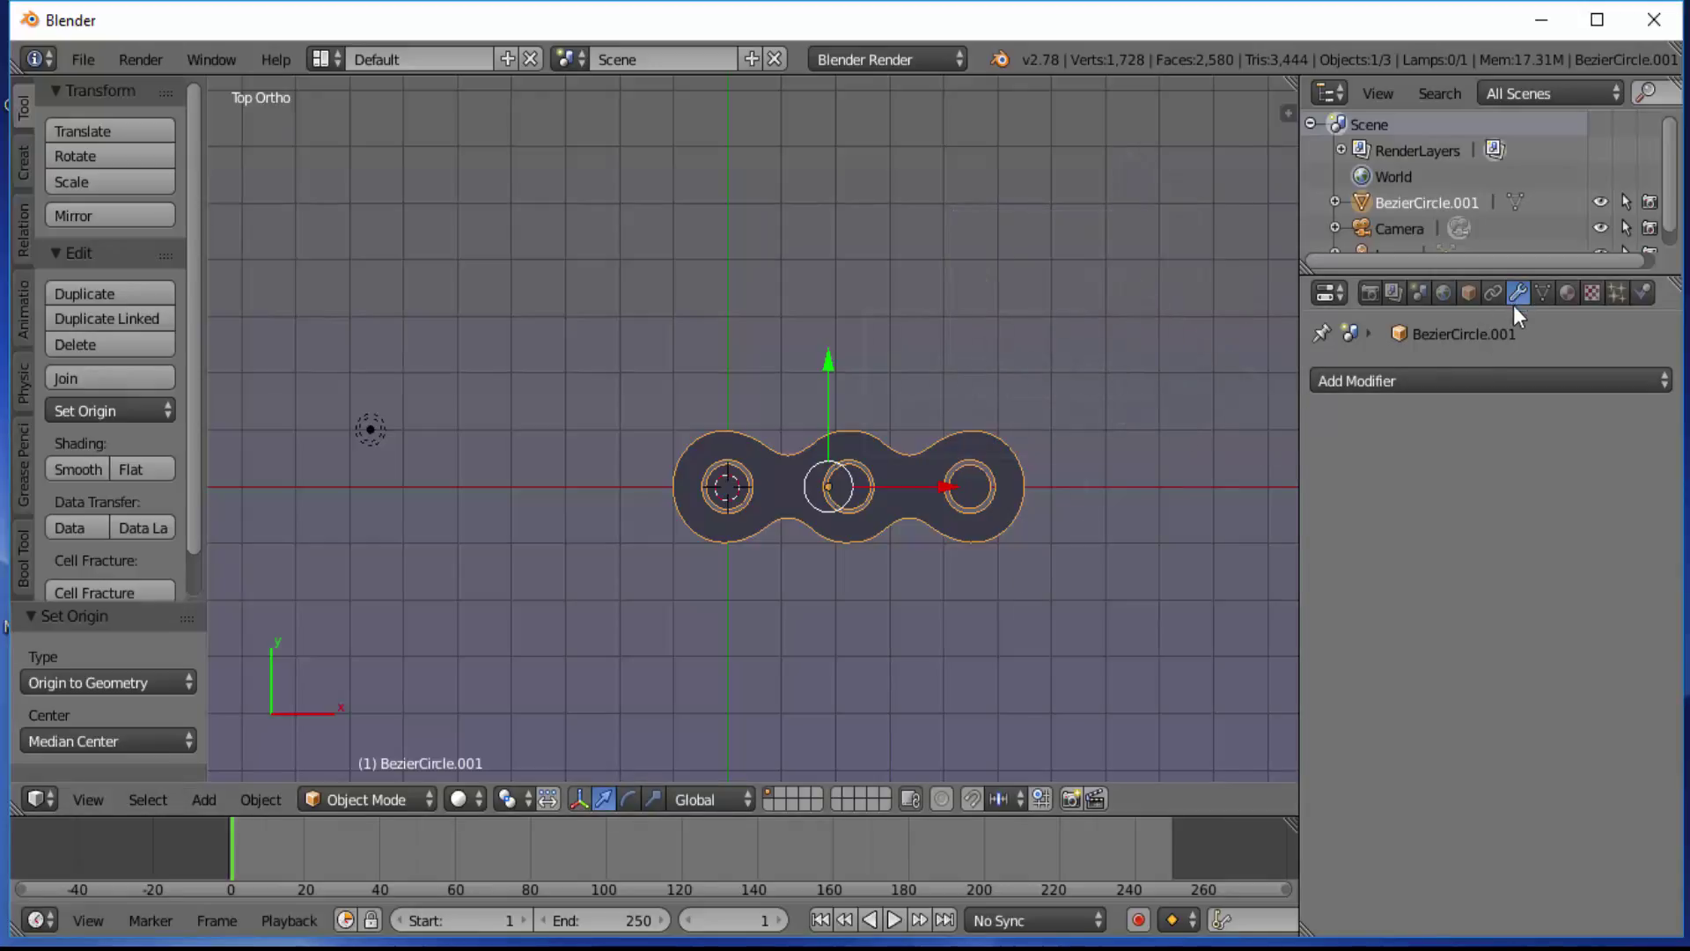
click(1407, 379)
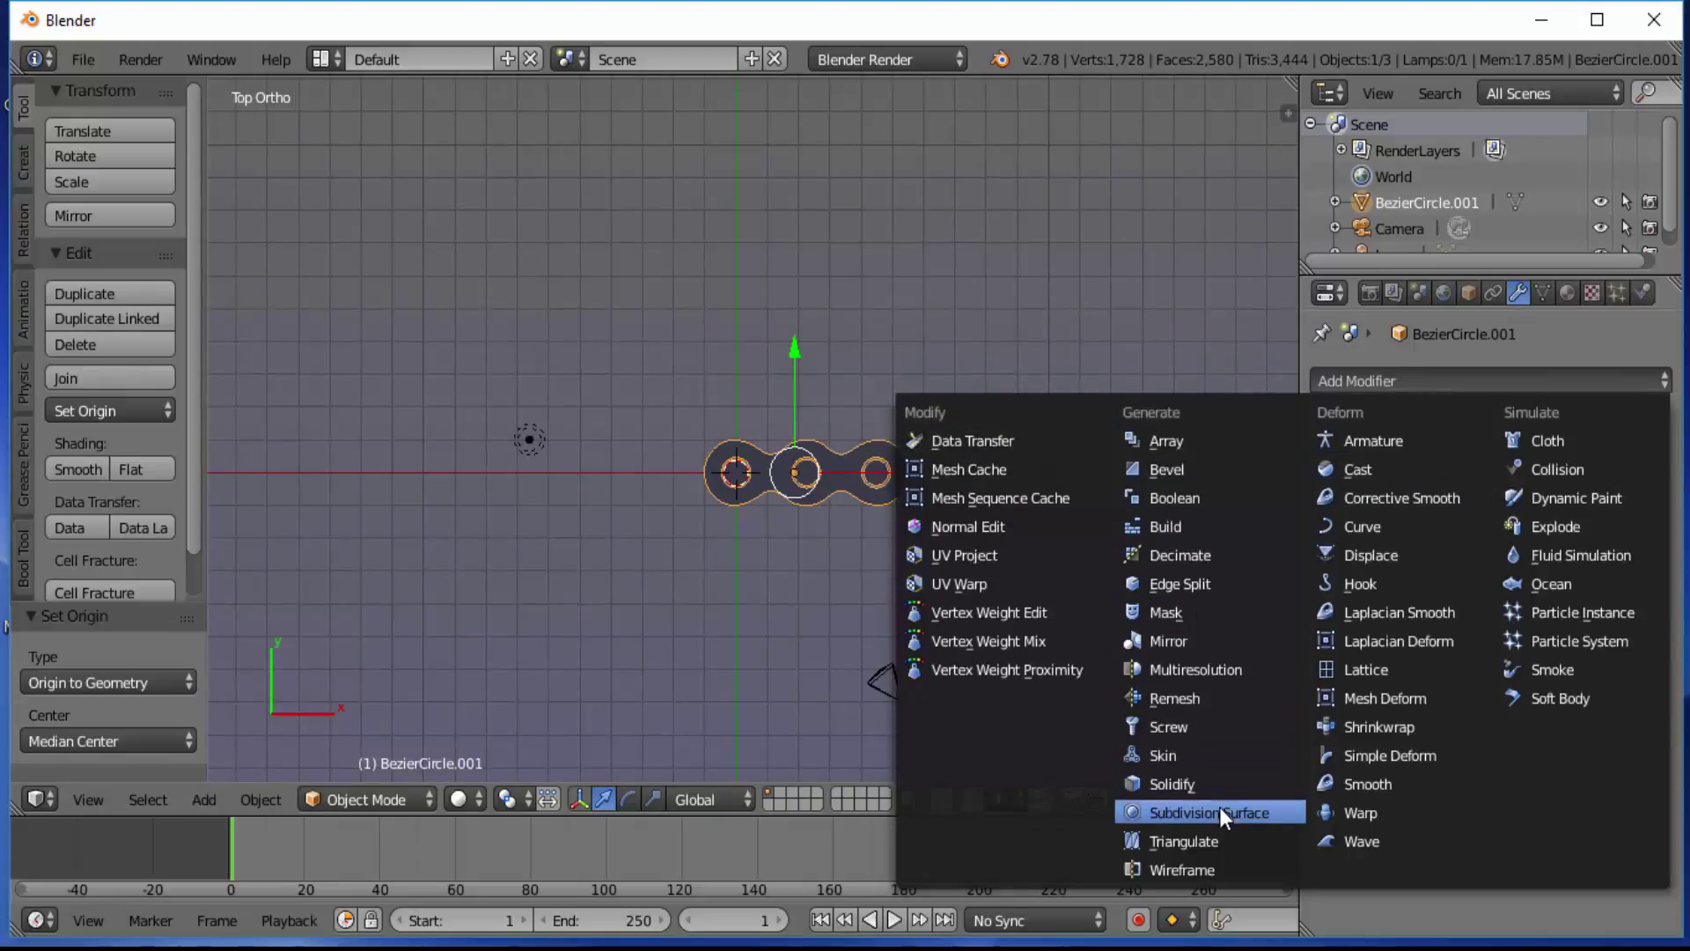
click(1186, 440)
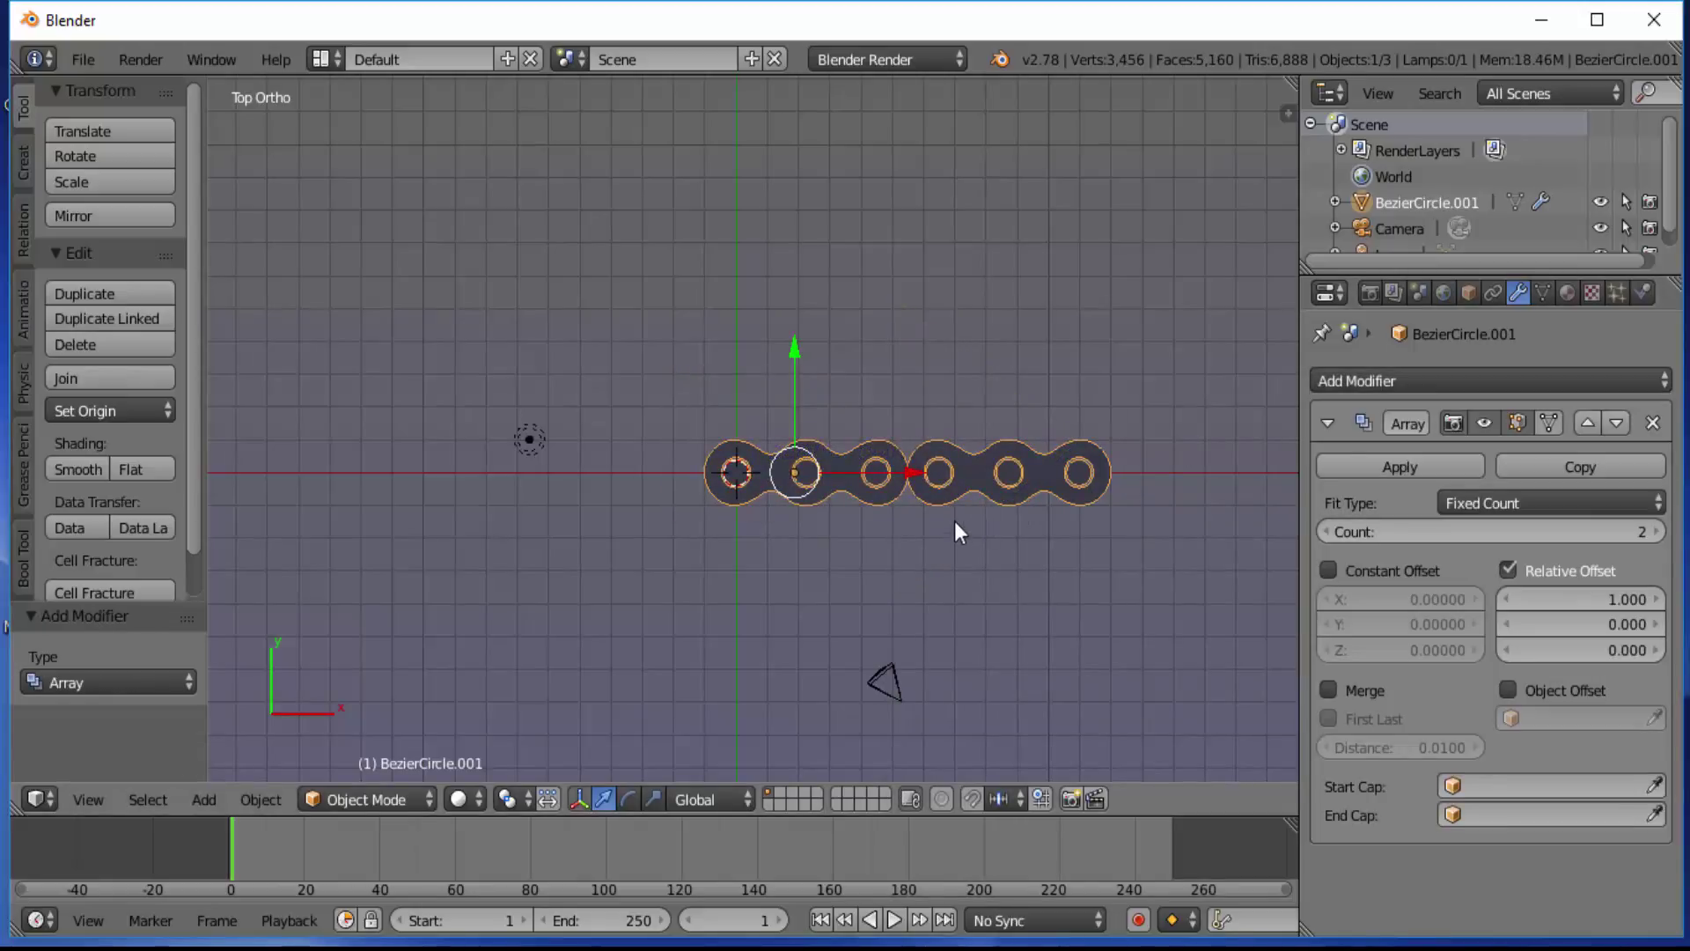
Step: In wireframe display, set the array's relative X offset to 0.690 so the holes of adjoining segments coincide
scroll(1091, 539, up, 2)
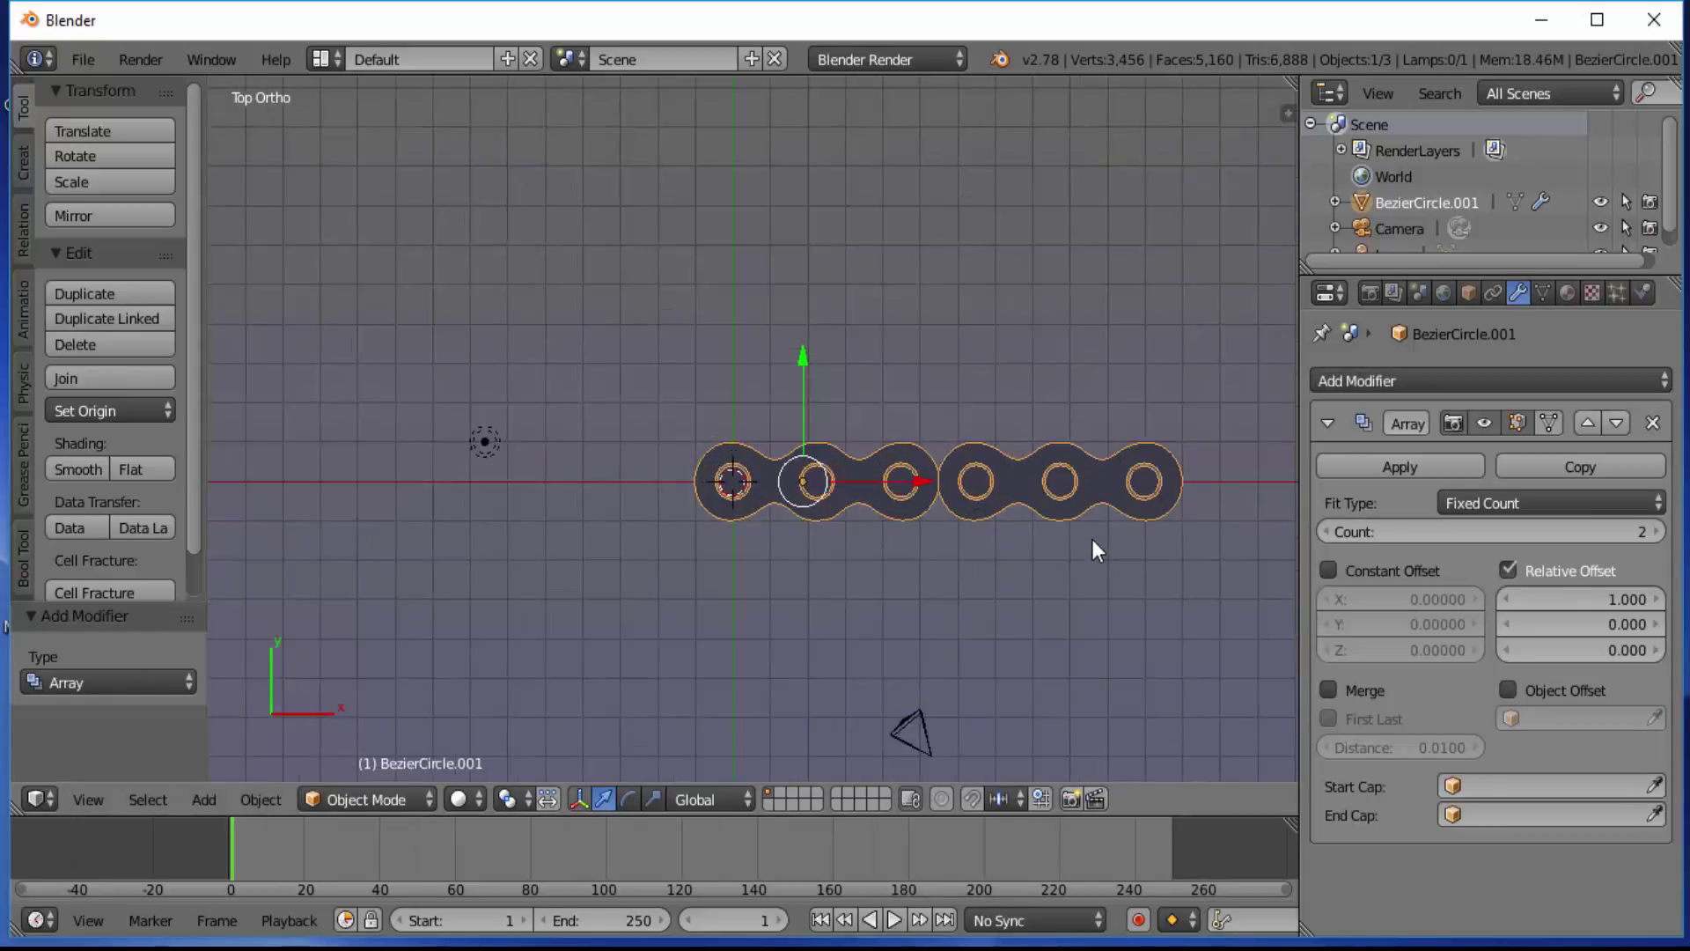
click(475, 799)
click(515, 736)
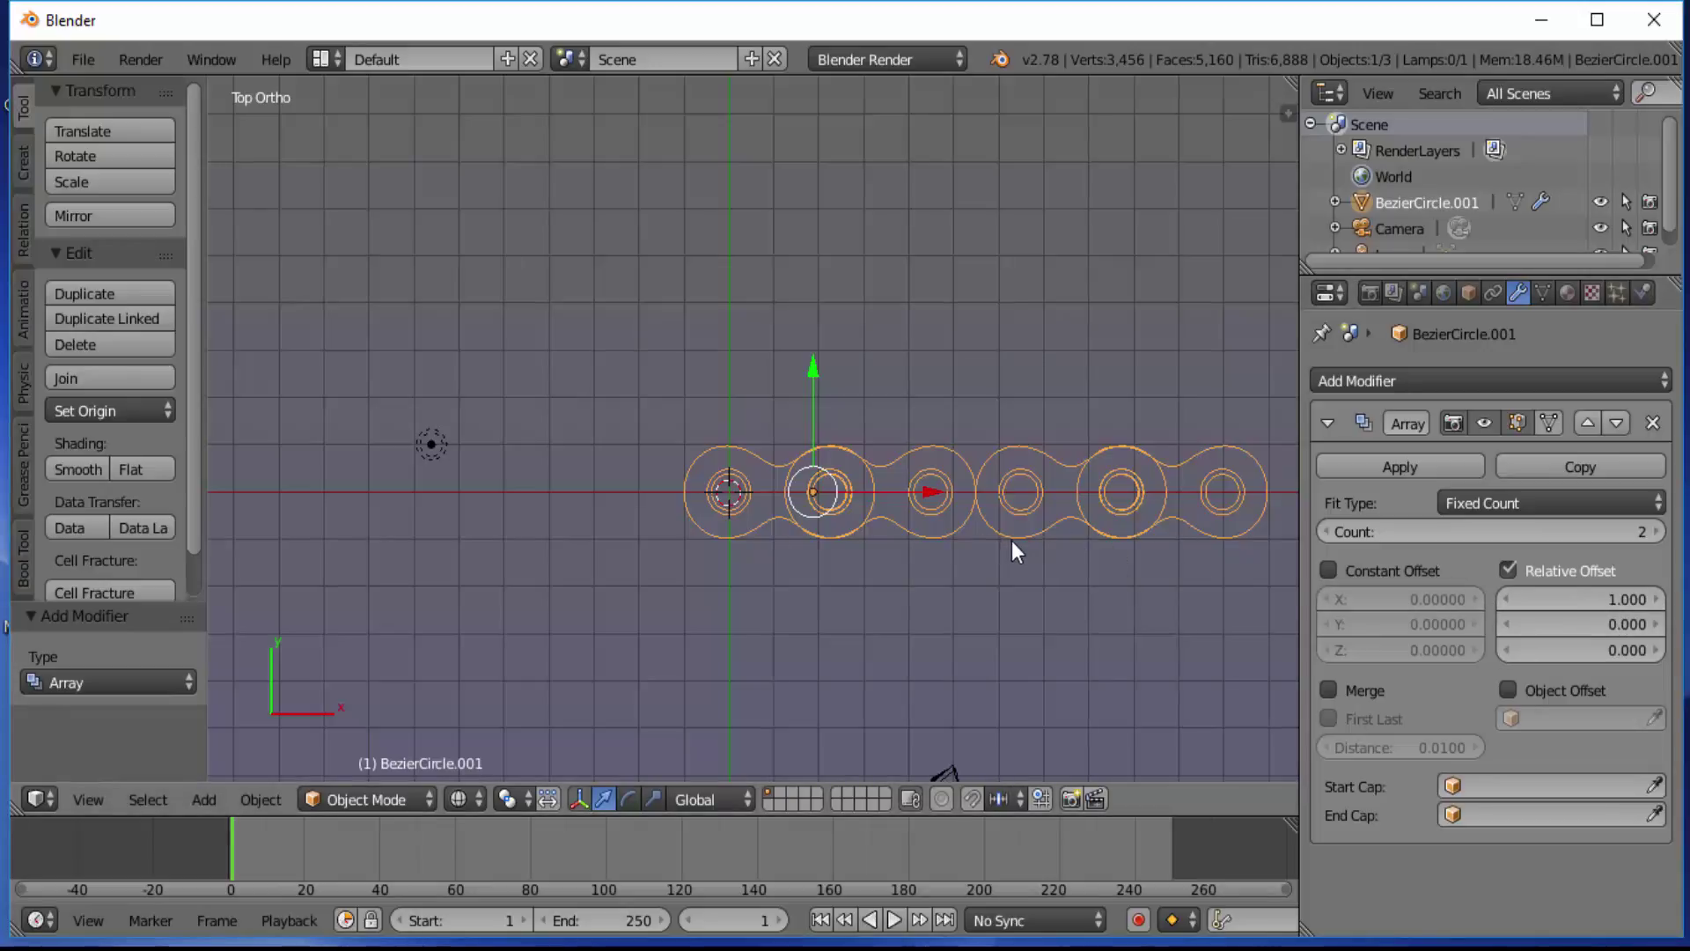
click(1507, 599)
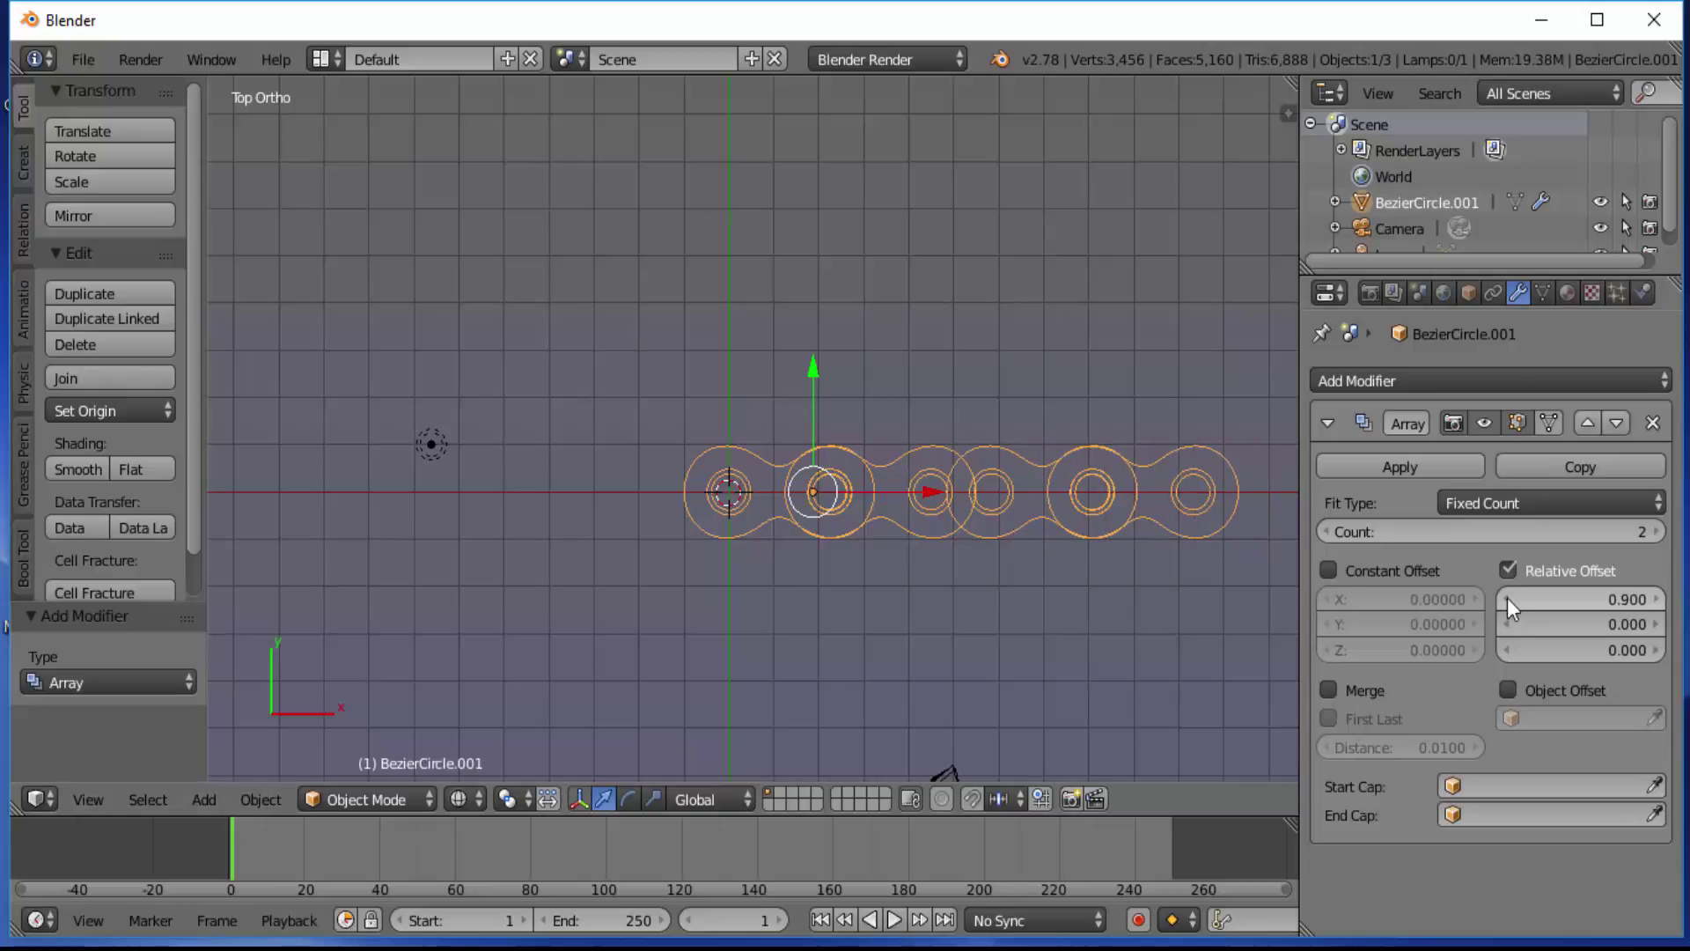
click(1507, 598)
click(1507, 598)
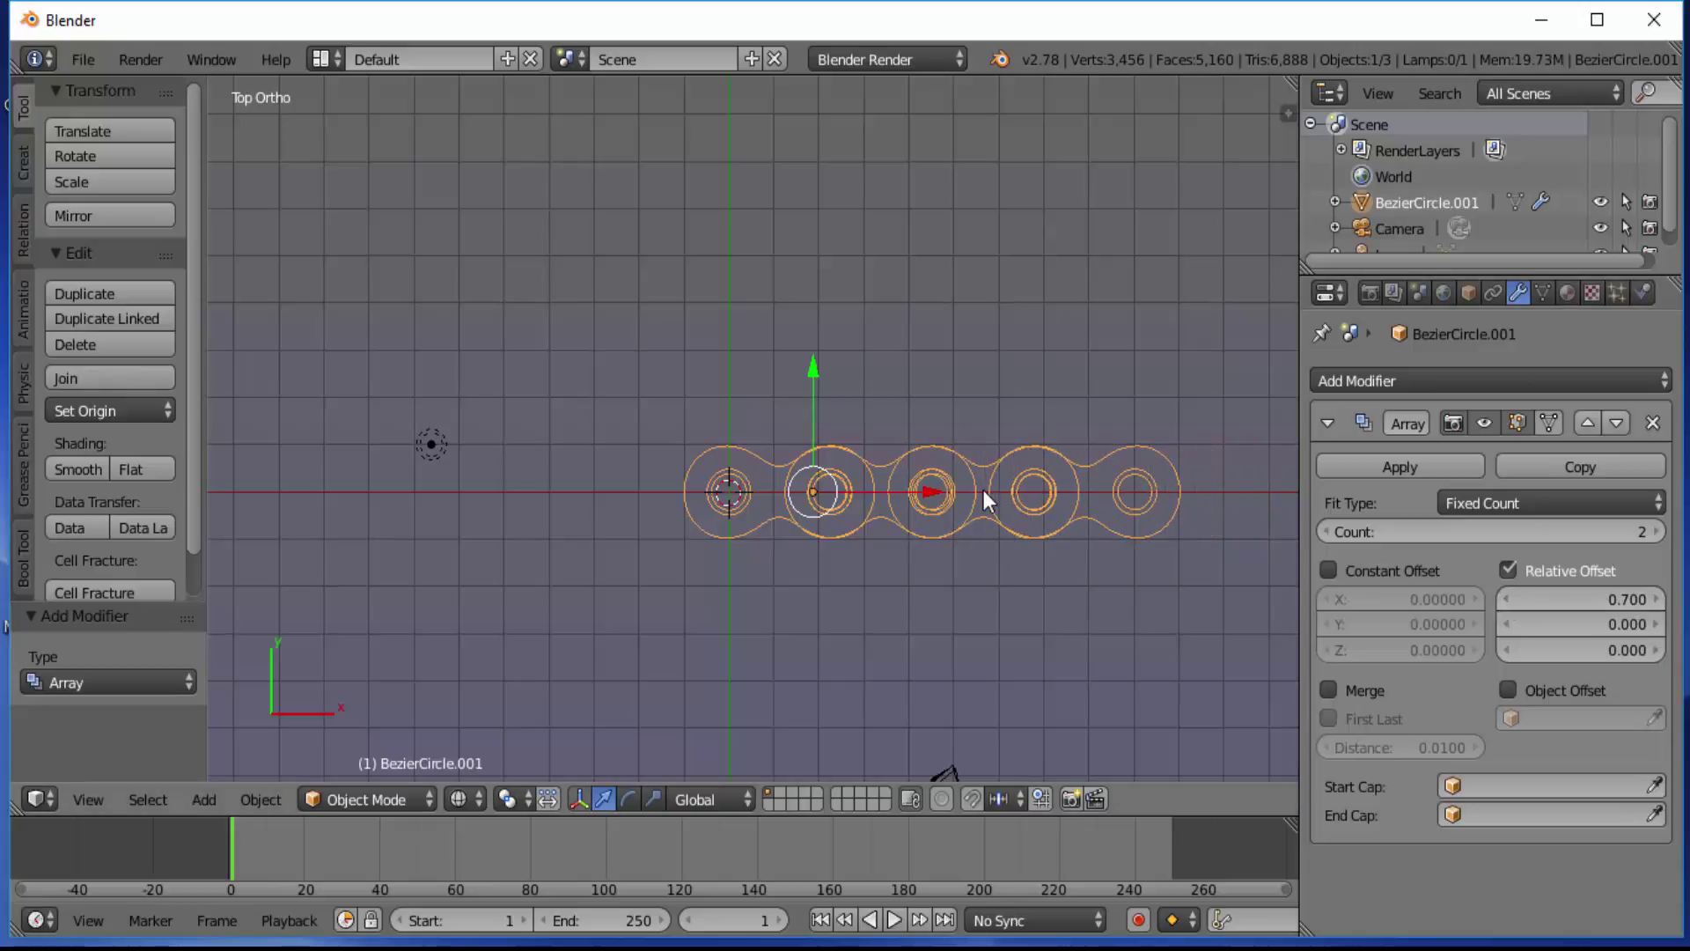
click(1625, 605)
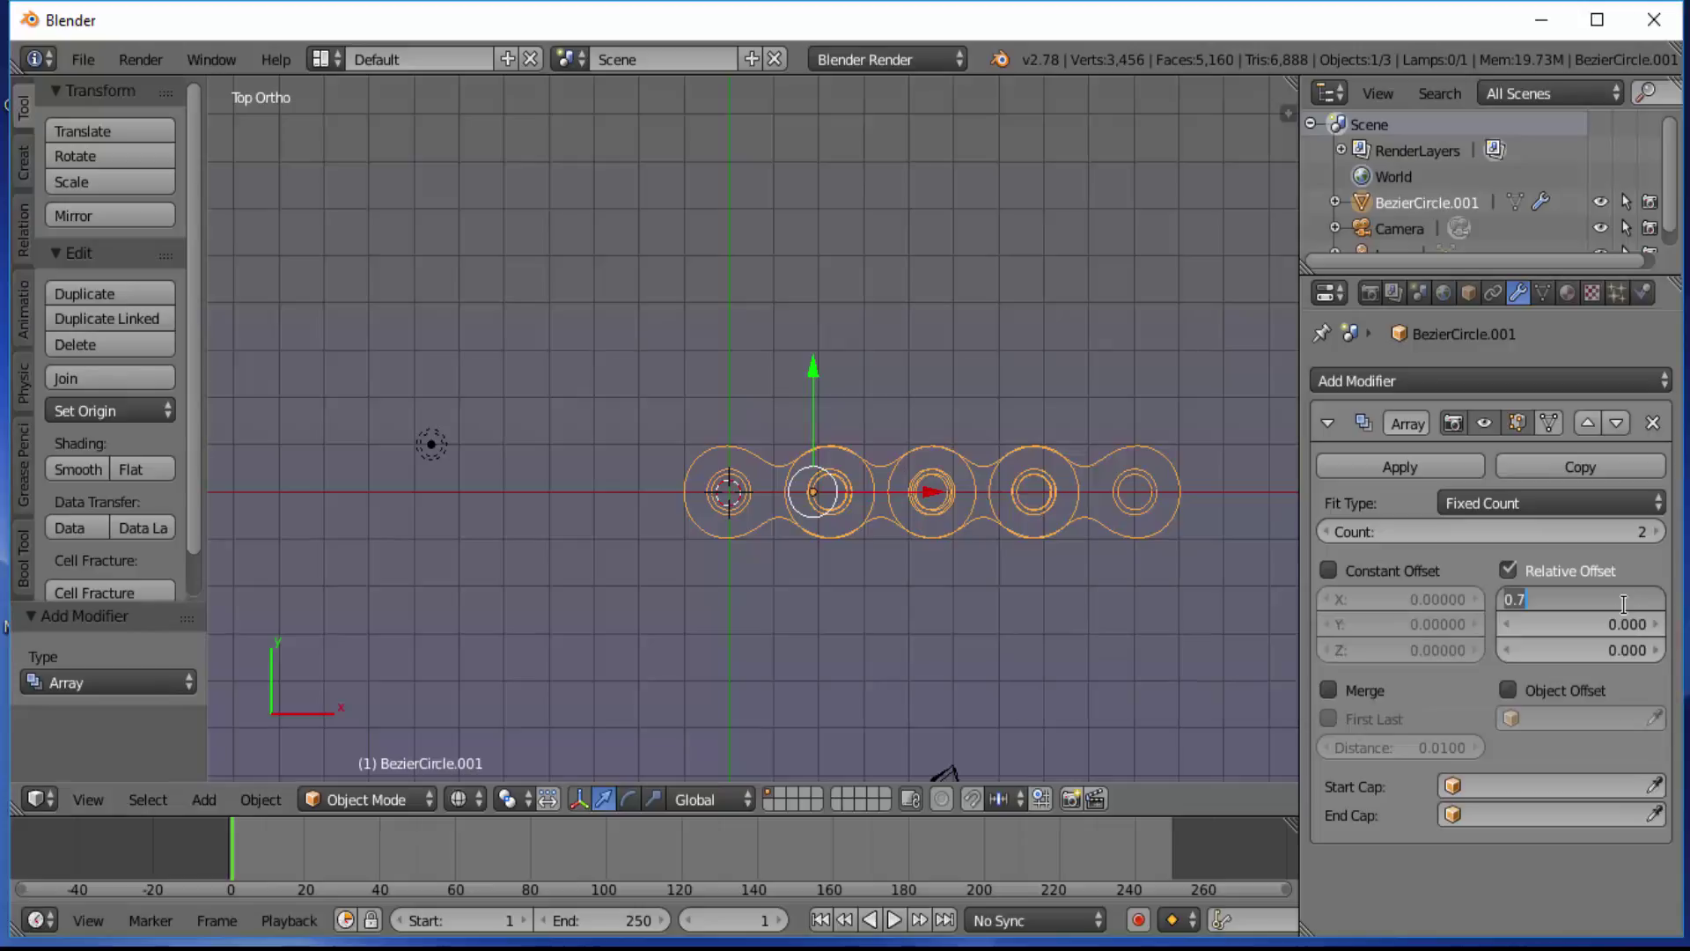
text(690)
key(BackSpace)
key(BackSpace)
key(BackSpace)
text(.69)
key(Return)
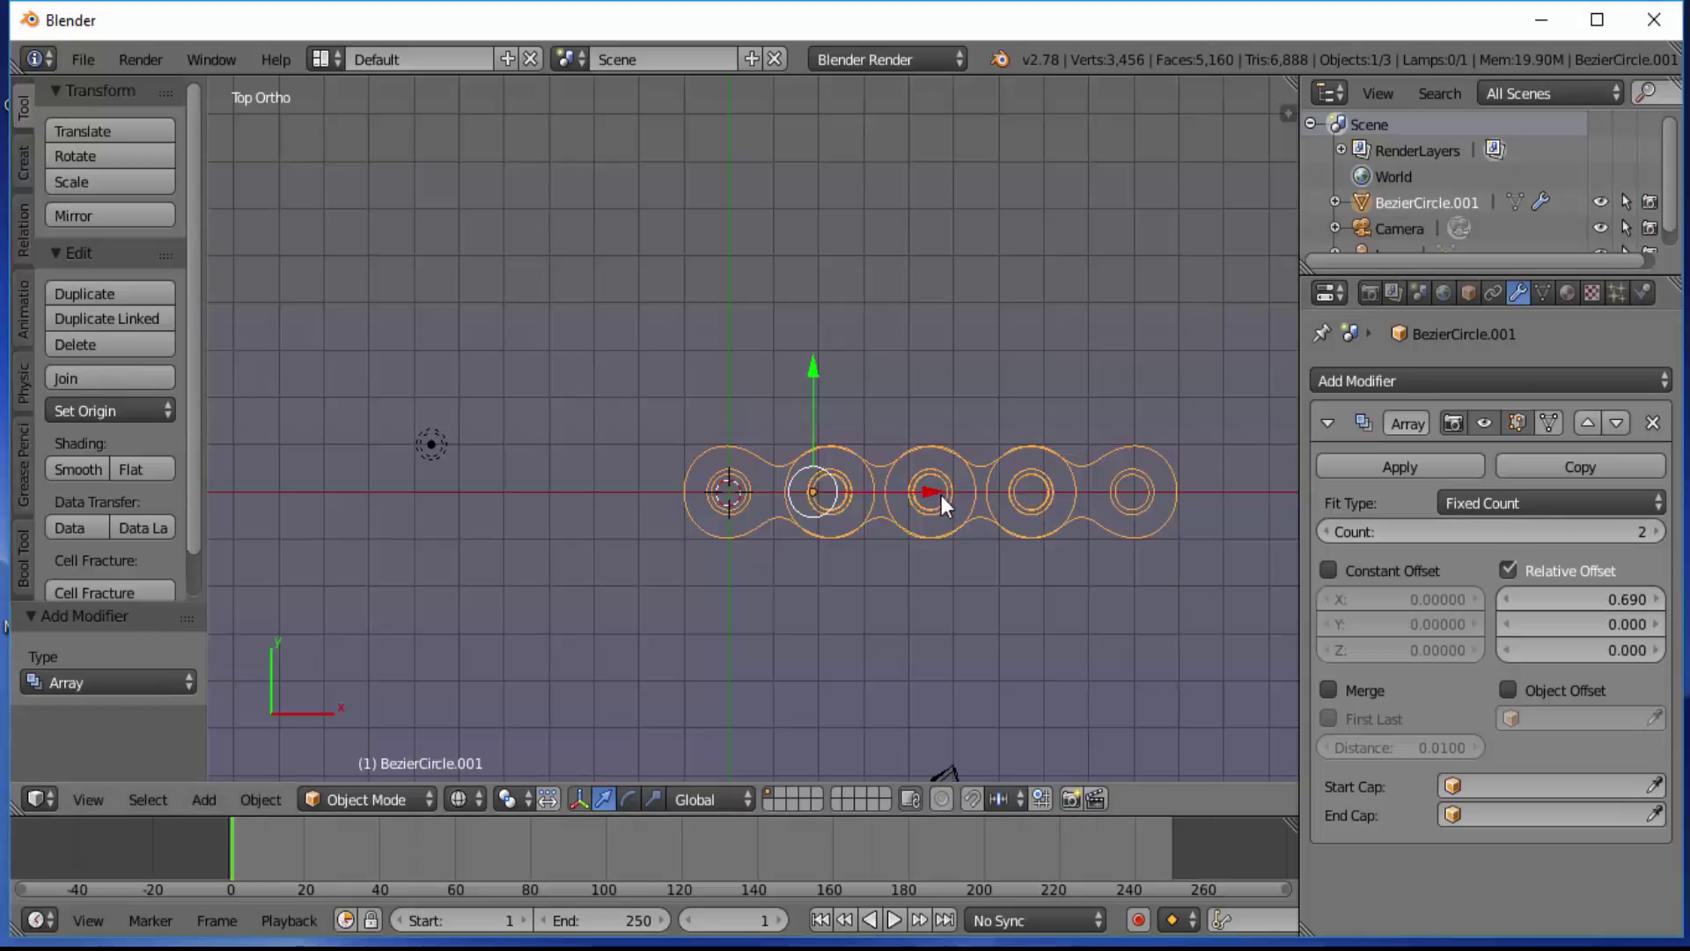
Step: Return the viewport shading to Solid and view the arrayed chain at an angle
click(479, 794)
click(498, 708)
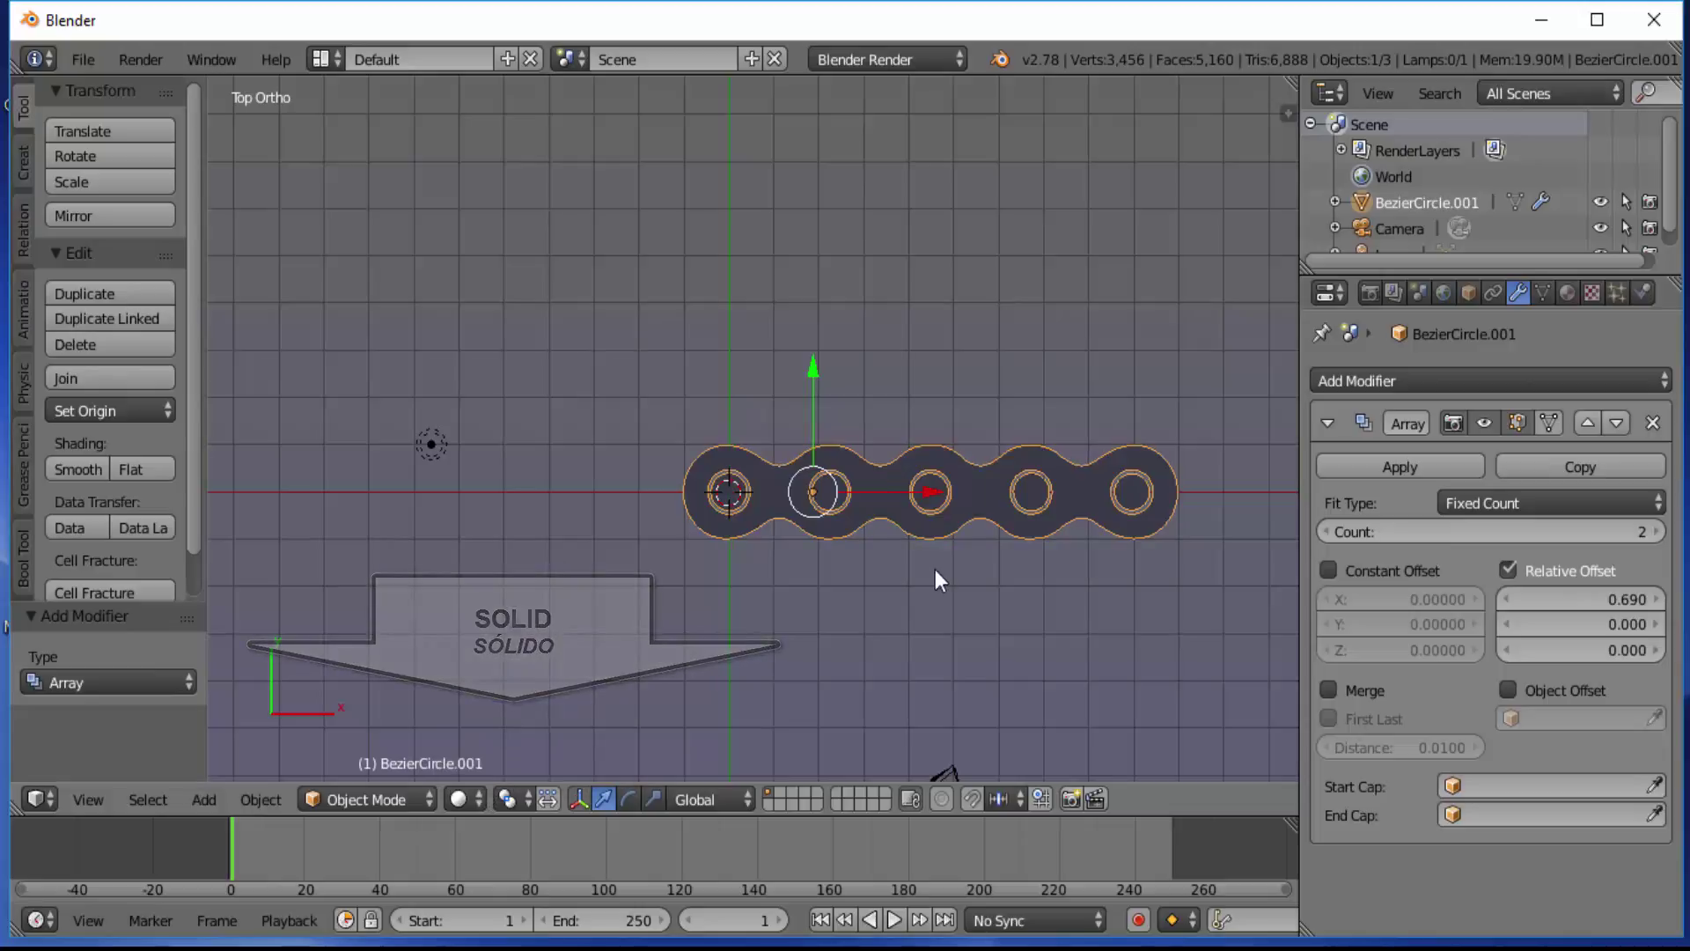
scroll(1056, 572, down, 1)
middle_drag(1061, 571, 1034, 425)
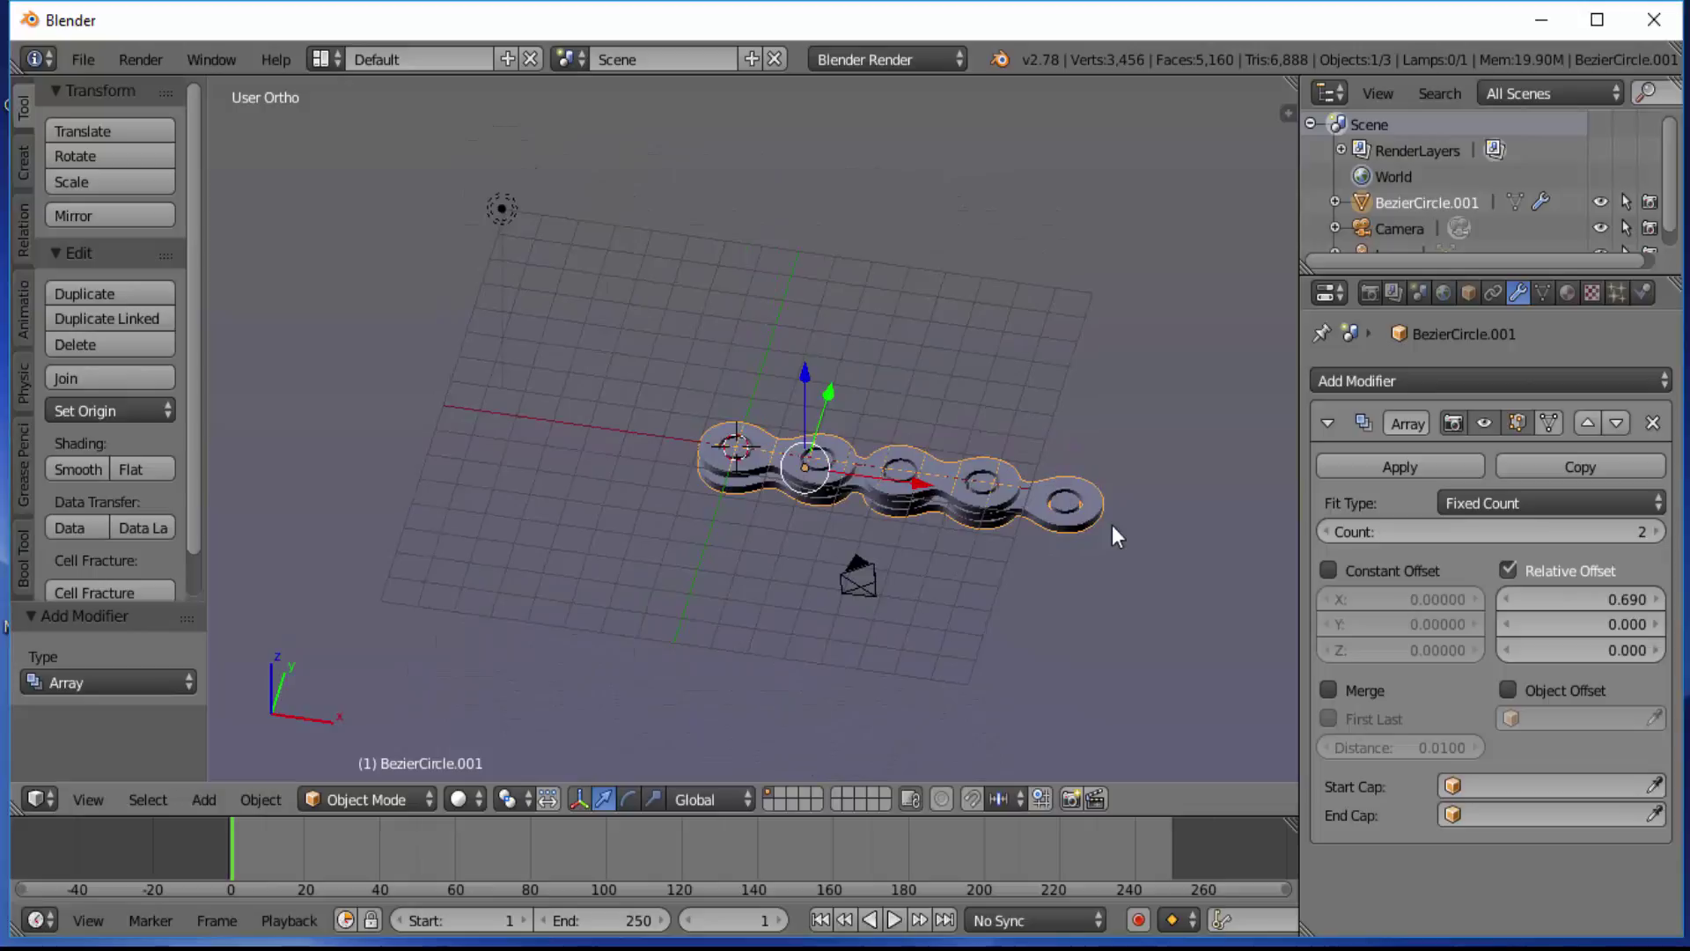
Step: Enable Ambient Occlusion in the 3D view's shading settings
key(n)
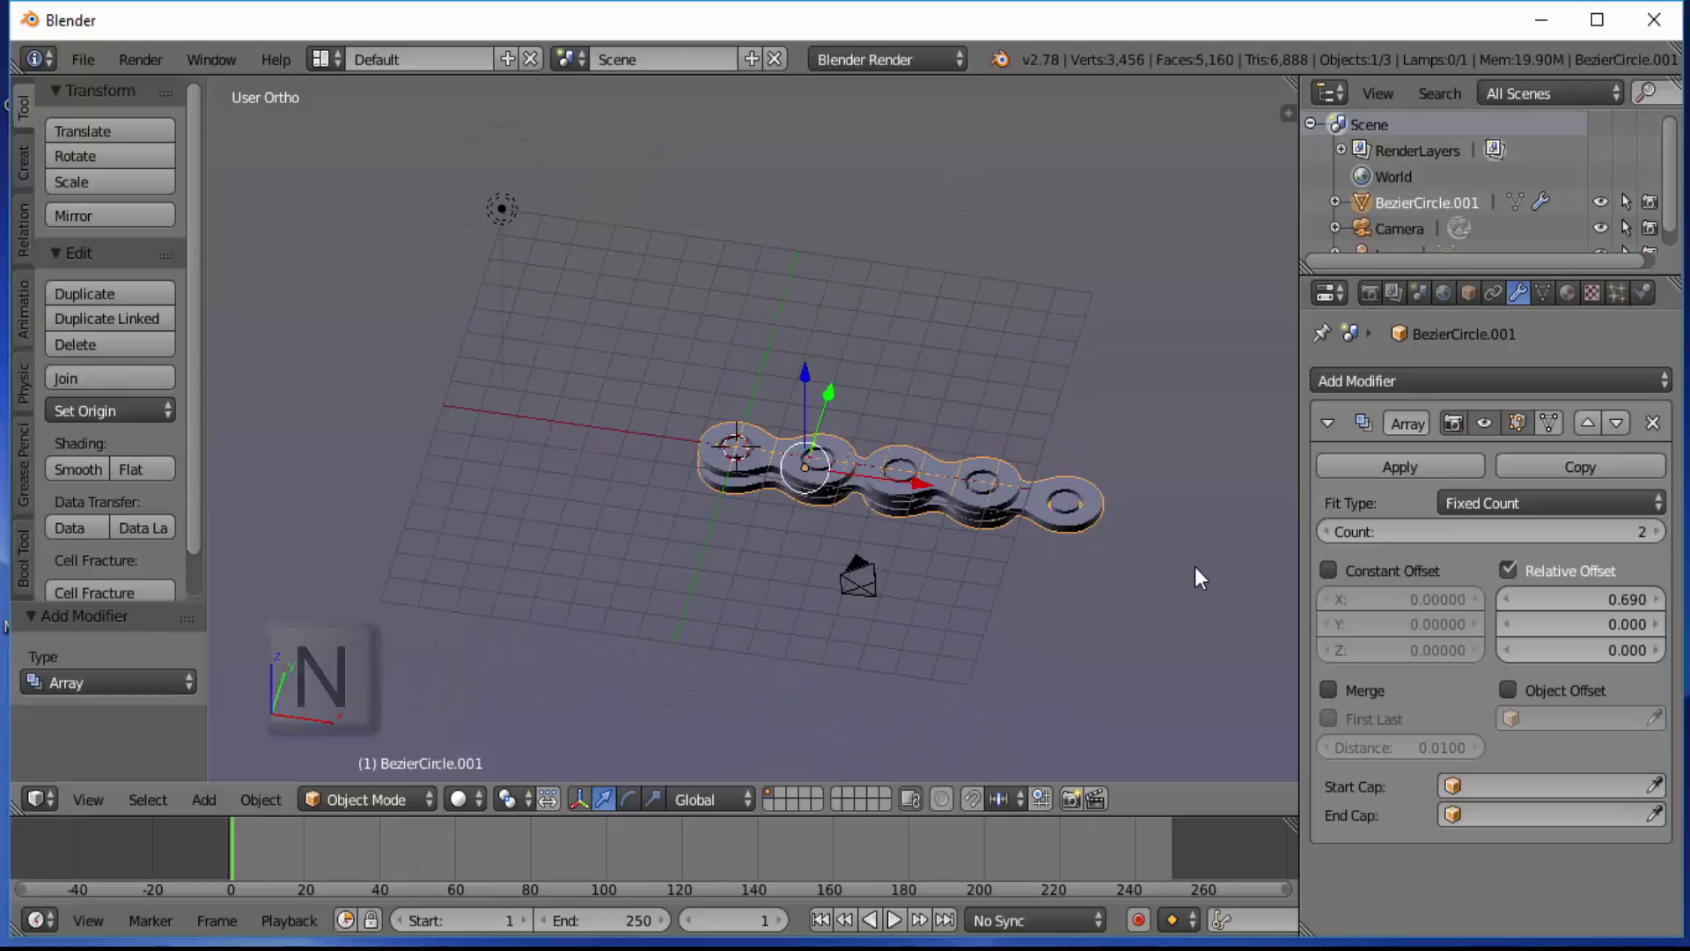
scroll(1196, 567, down, 10)
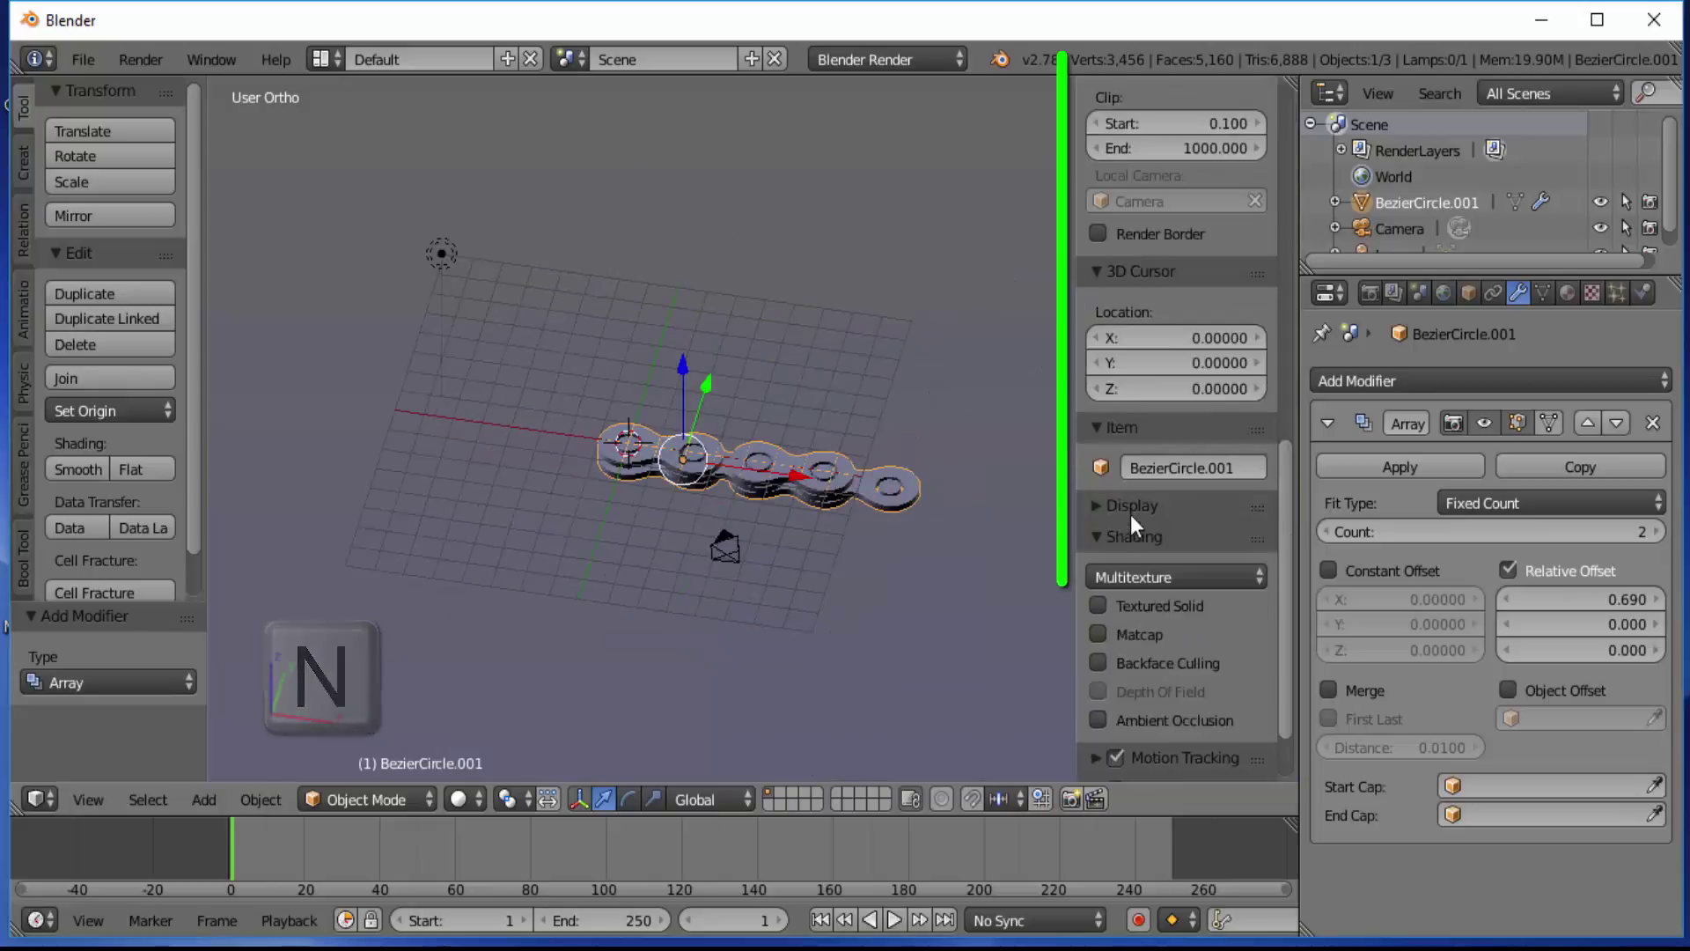
click(1100, 718)
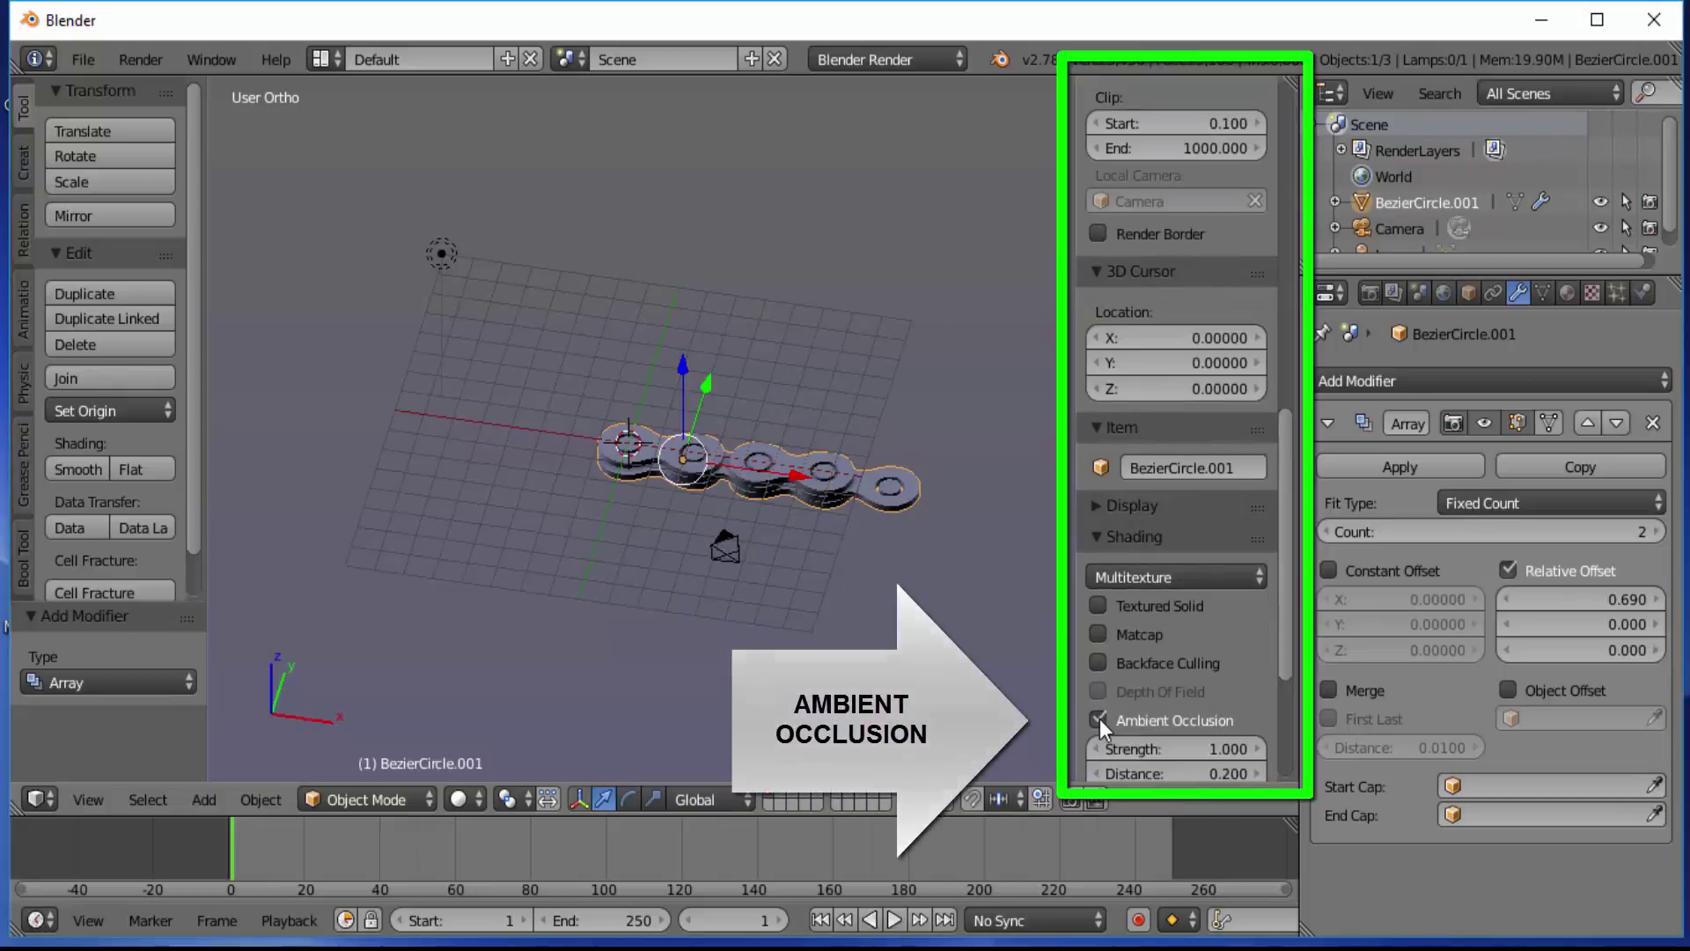
scroll(936, 566, up, 3)
scroll(937, 565, down, 1)
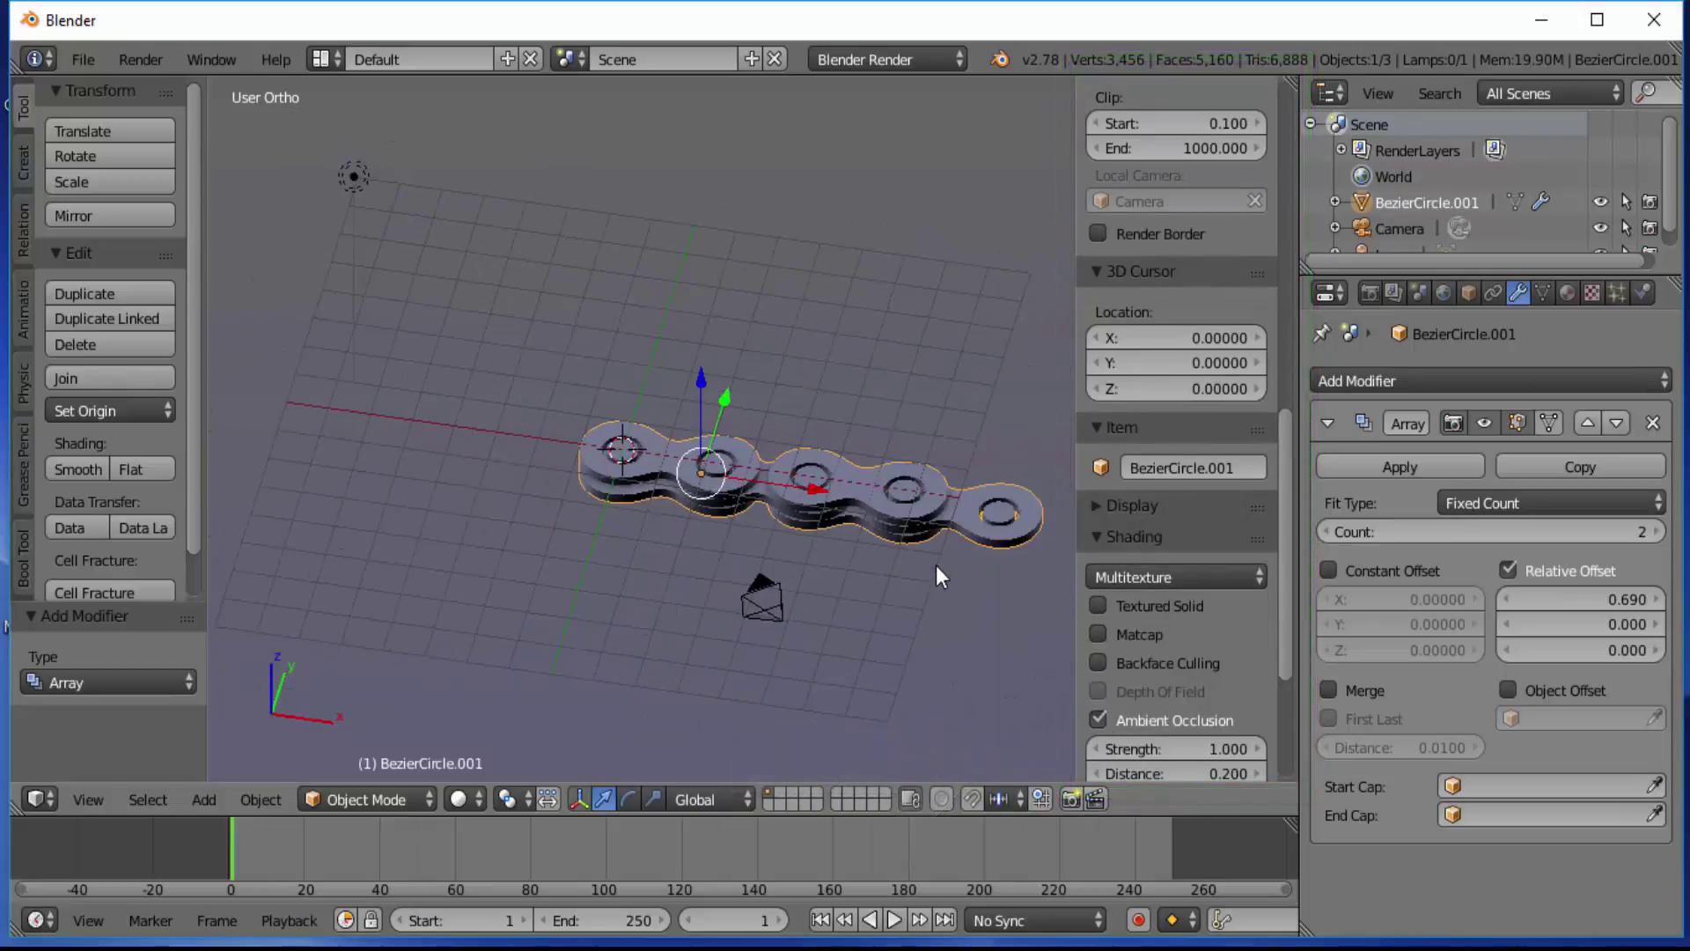
scroll(937, 565, down, 1)
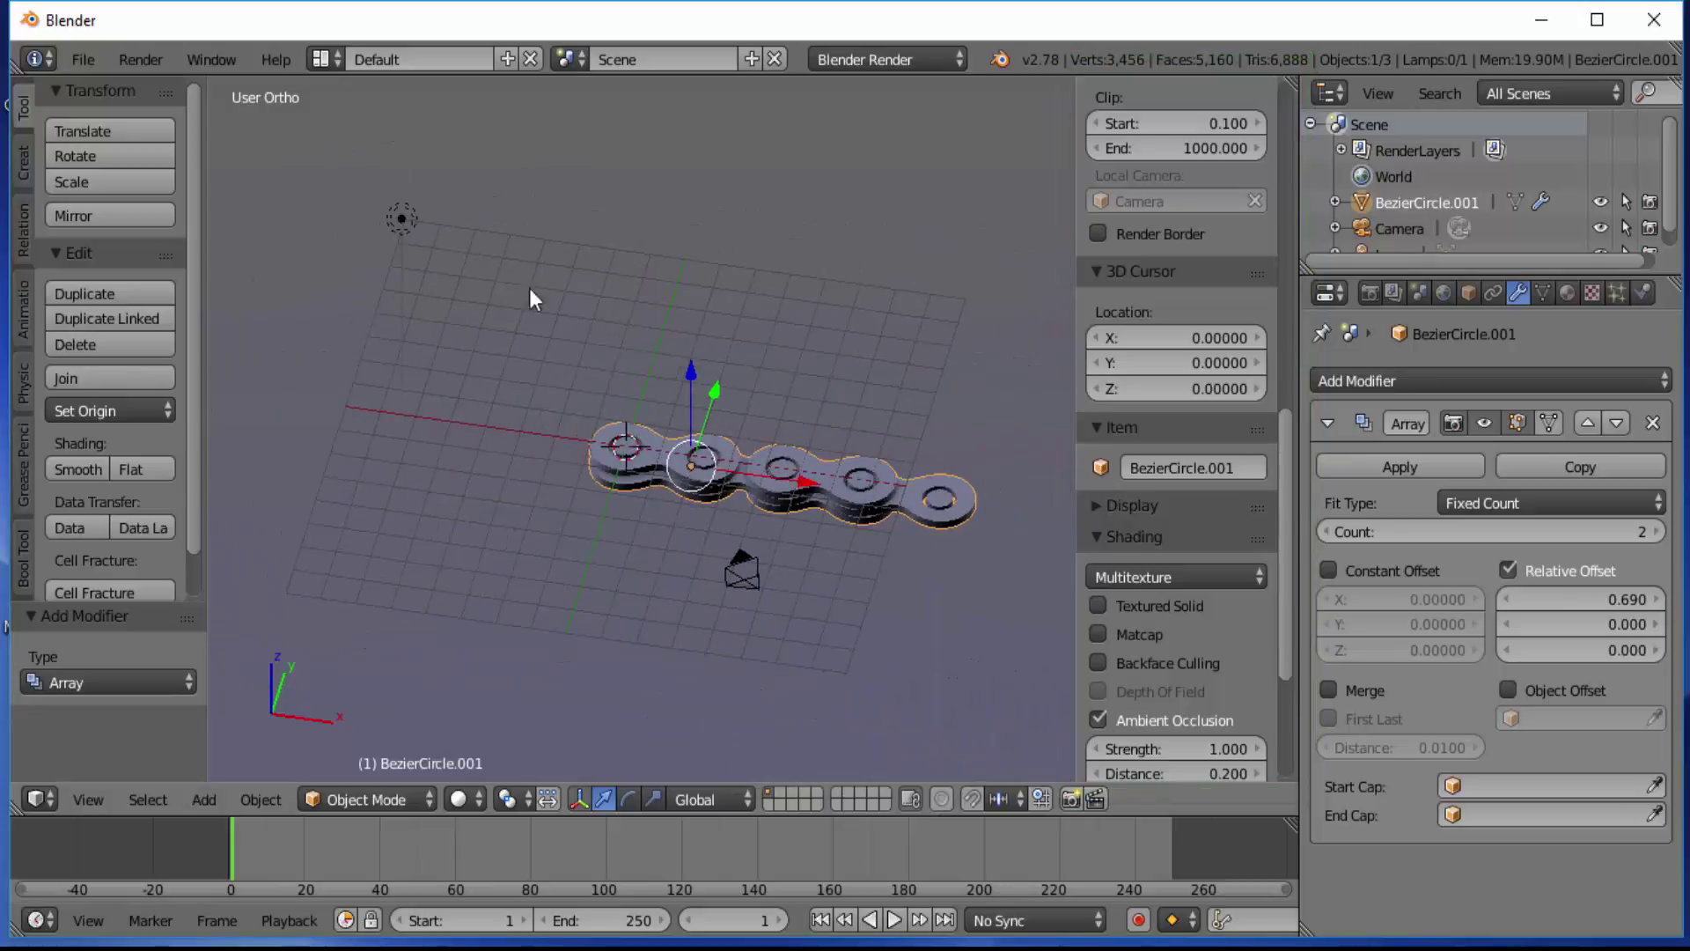
Step: Render an image of the chain, check its framing and leave the render result
click(142, 58)
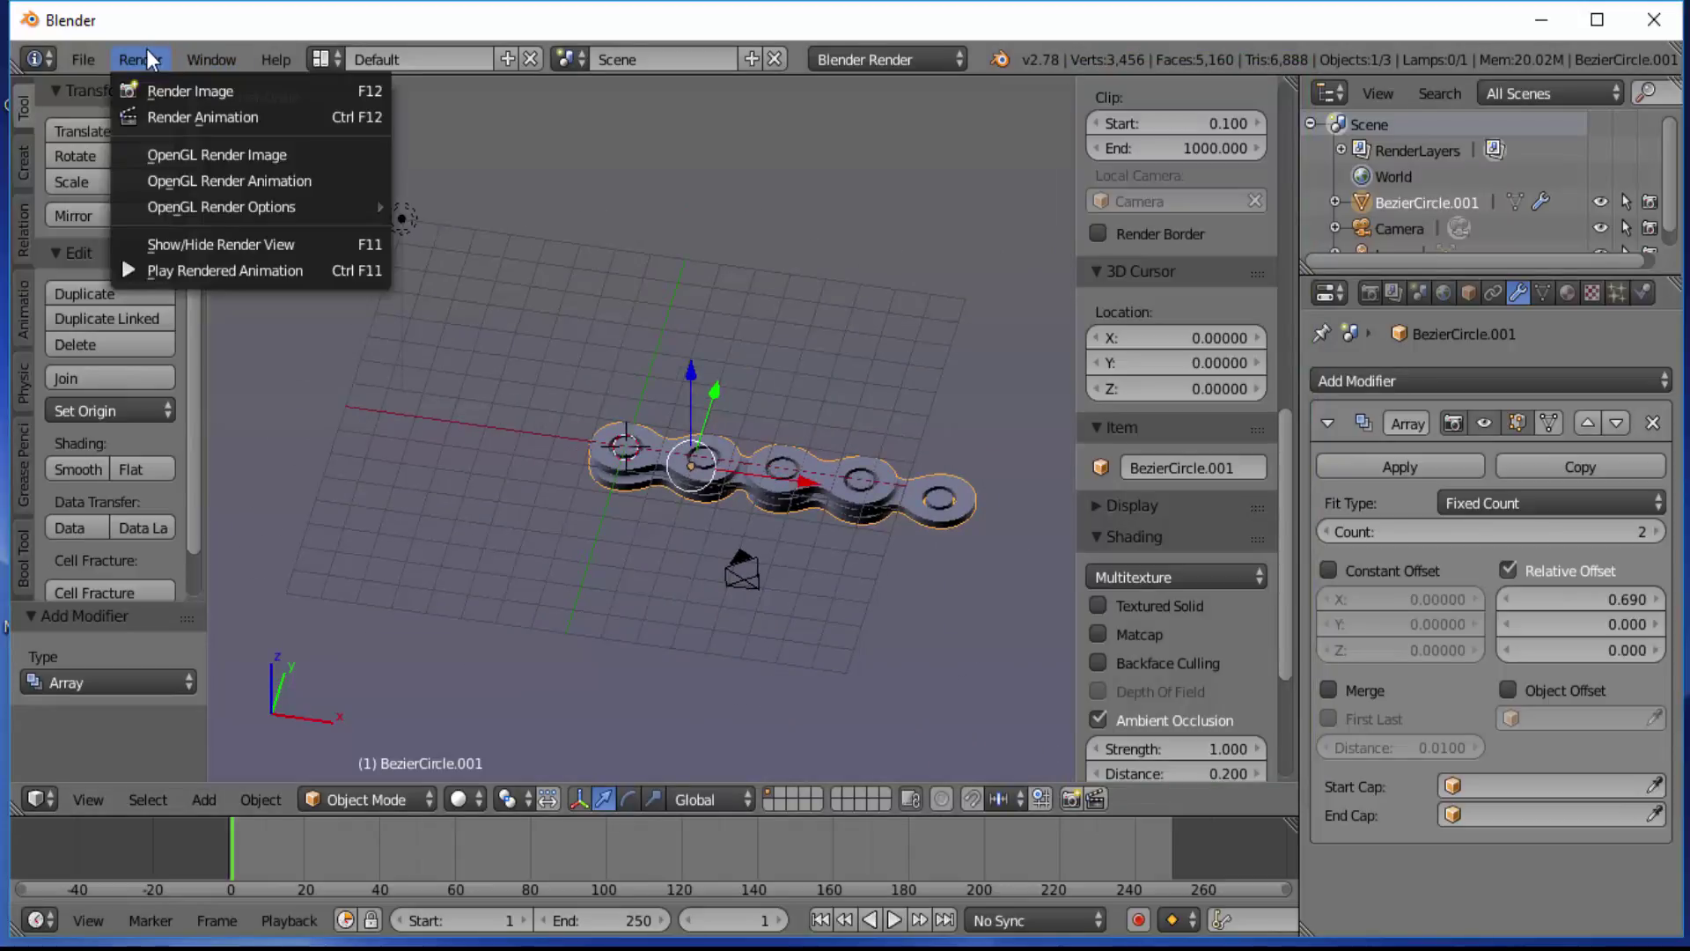
click(167, 92)
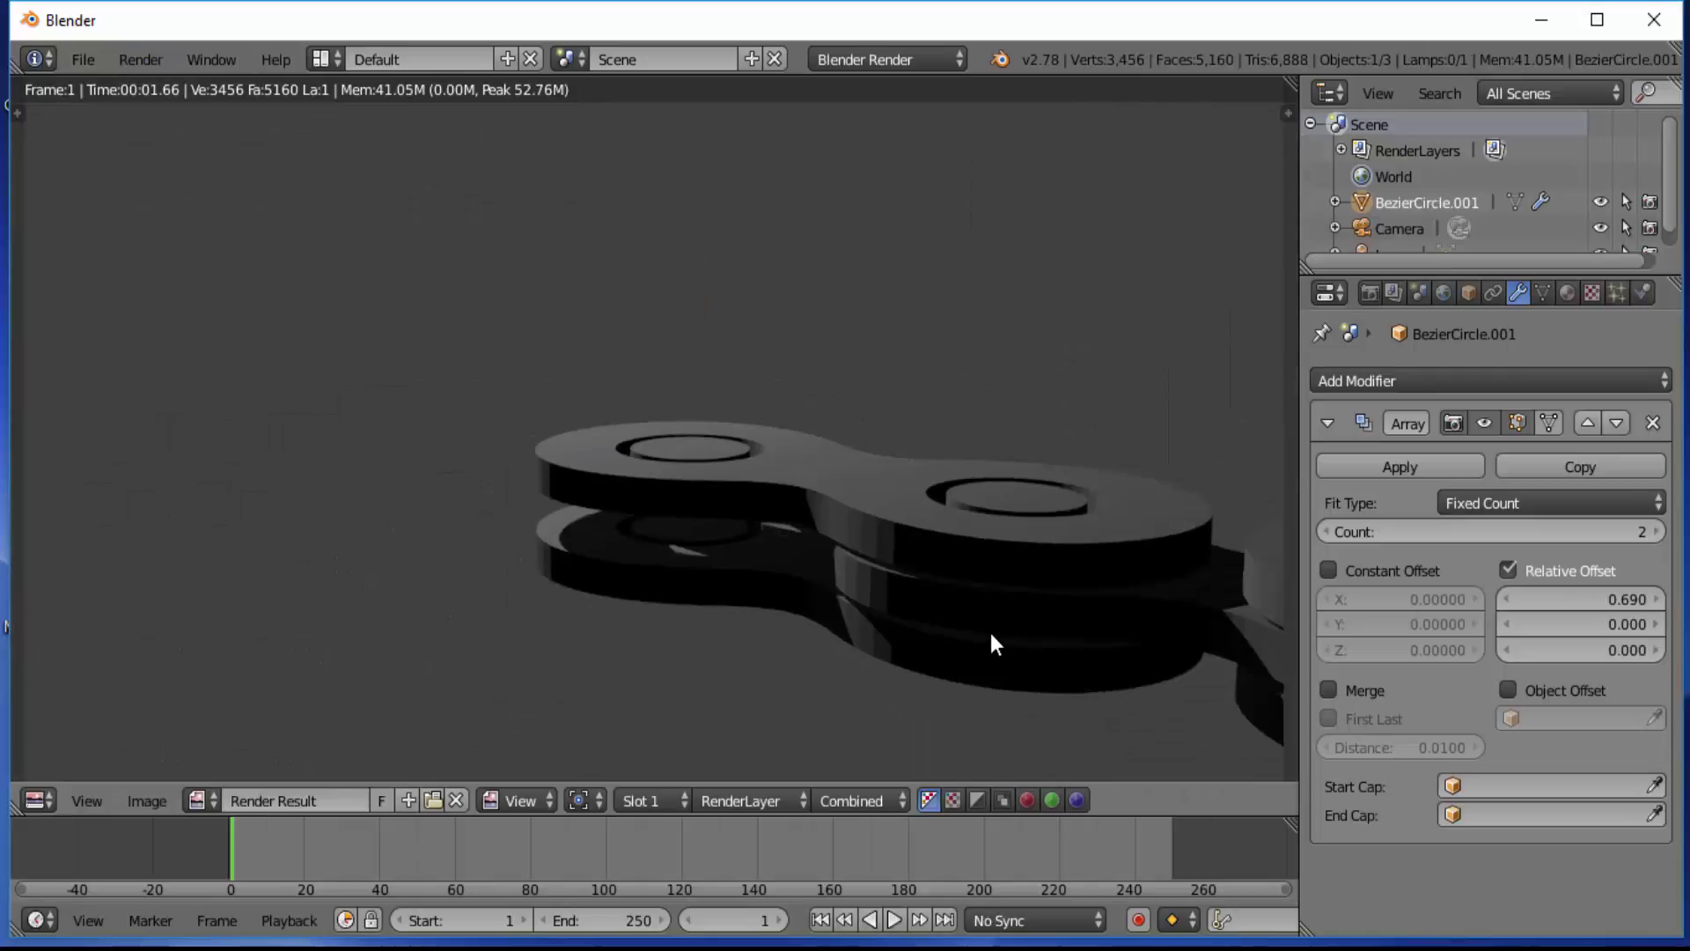
scroll(989, 629, down, 1)
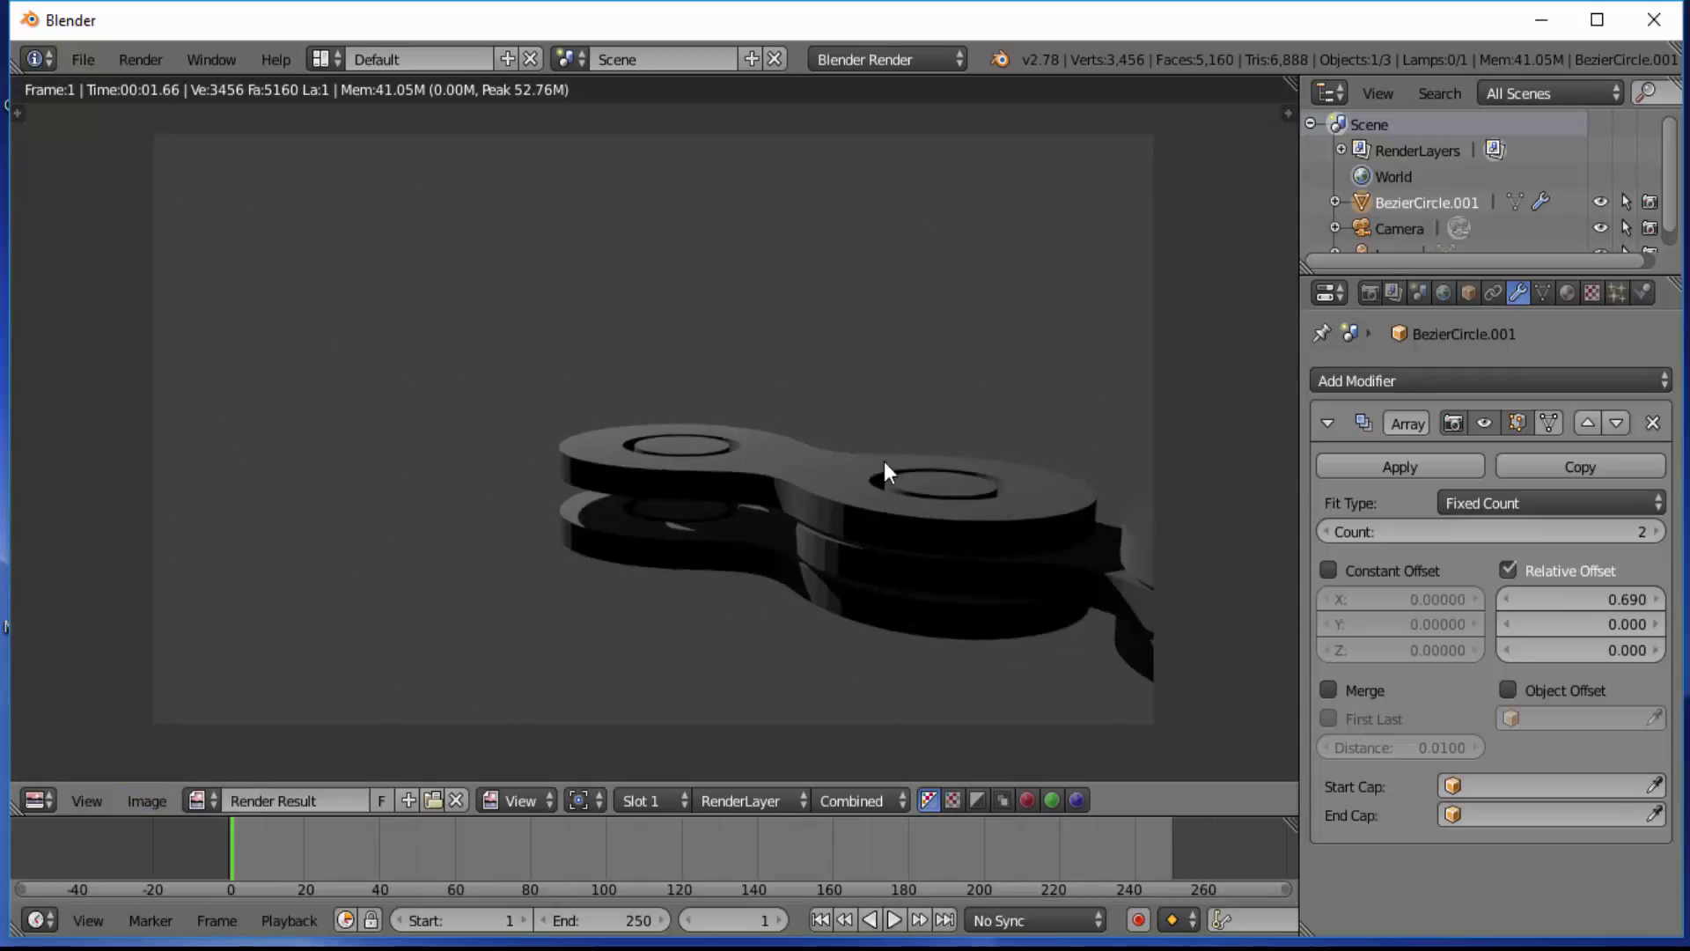
click(87, 801)
key(Escape)
Step: In camera view, reframe the camera so the whole chain lies diagonally inside the frame from above
click(92, 802)
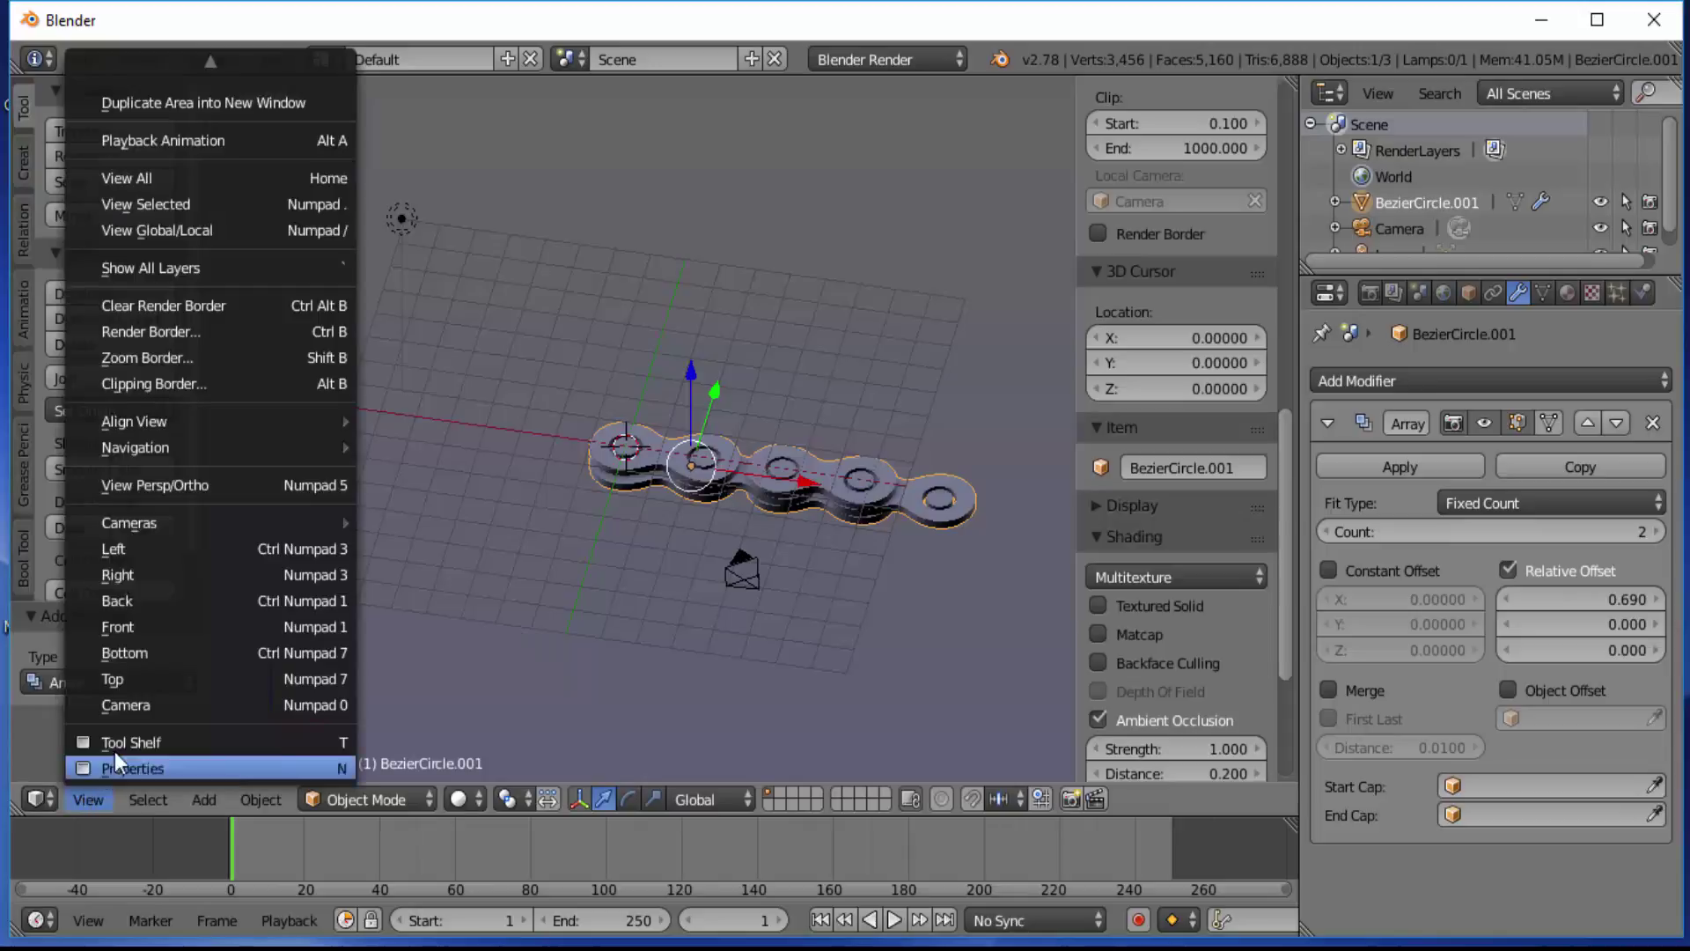
click(136, 706)
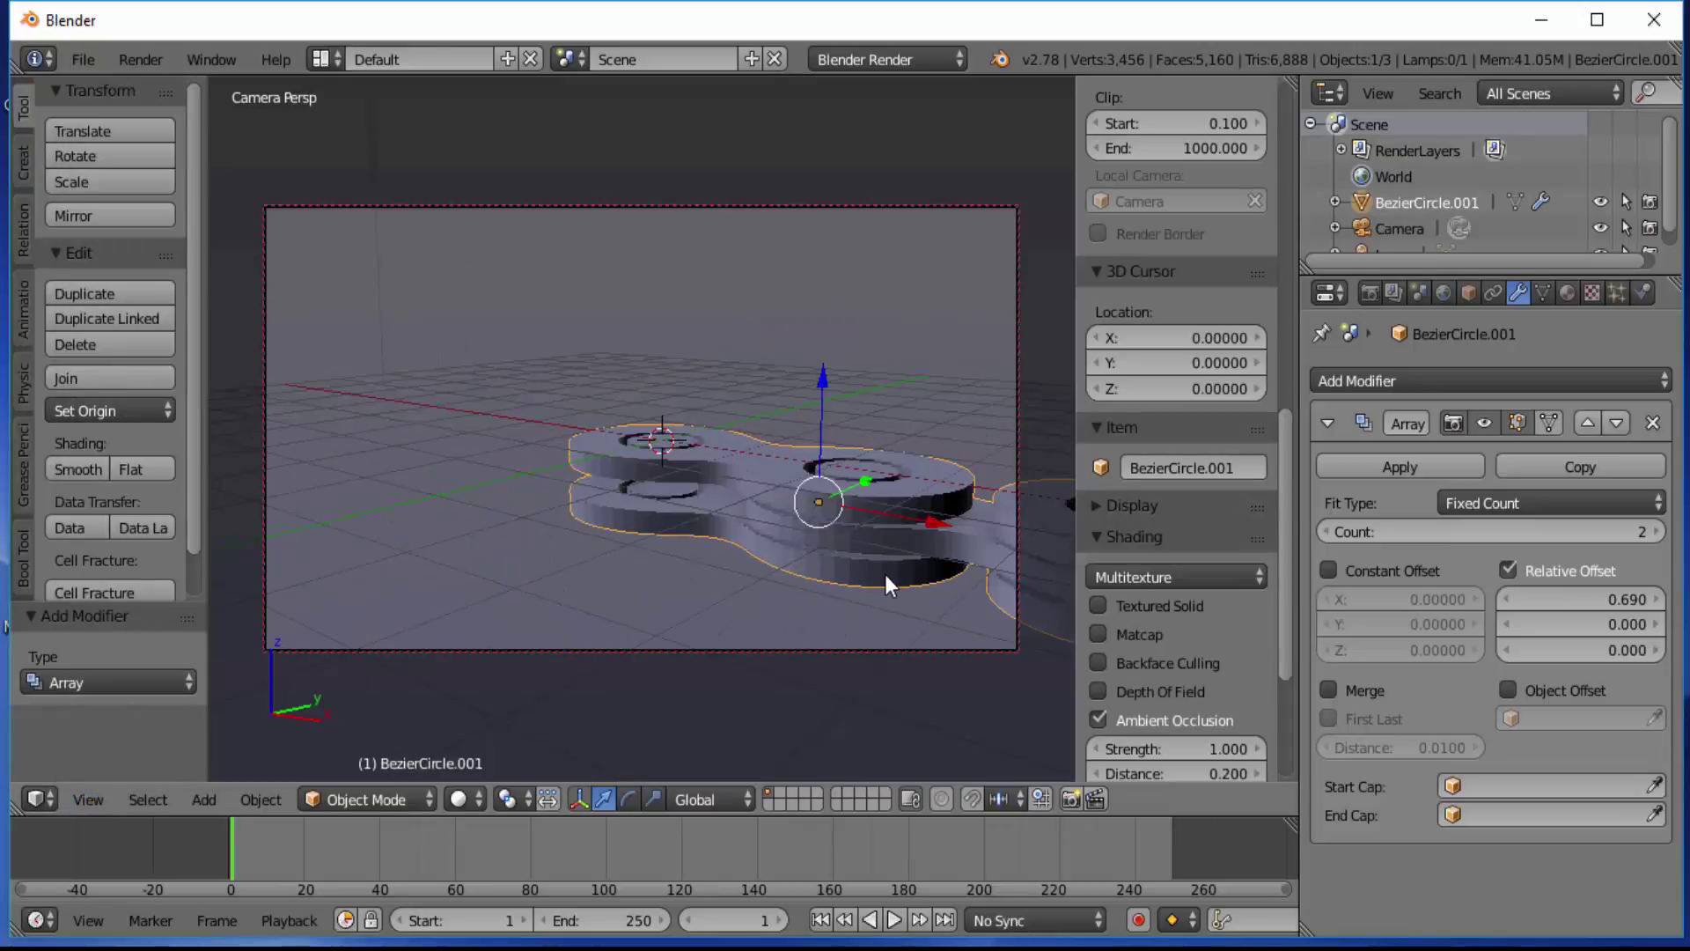
shift+middle_drag(885, 574, 726, 627)
scroll(648, 550, down, 2)
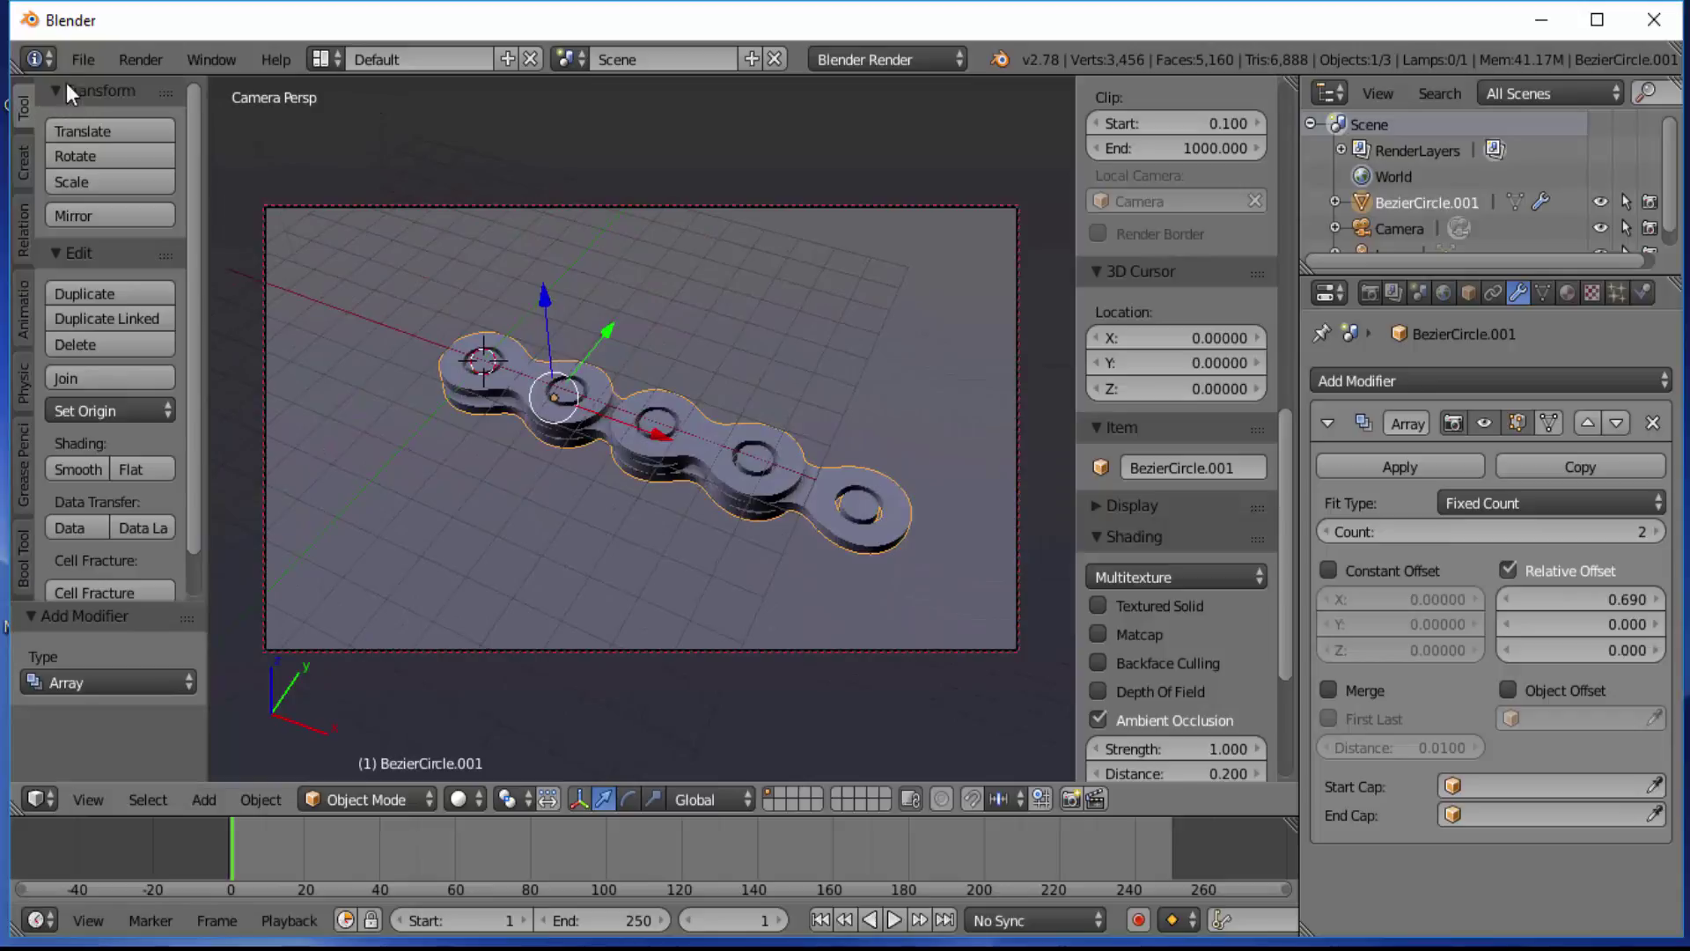
Step: Render the reframed chain again, inspect the image and return to the 3D view
click(140, 58)
click(157, 88)
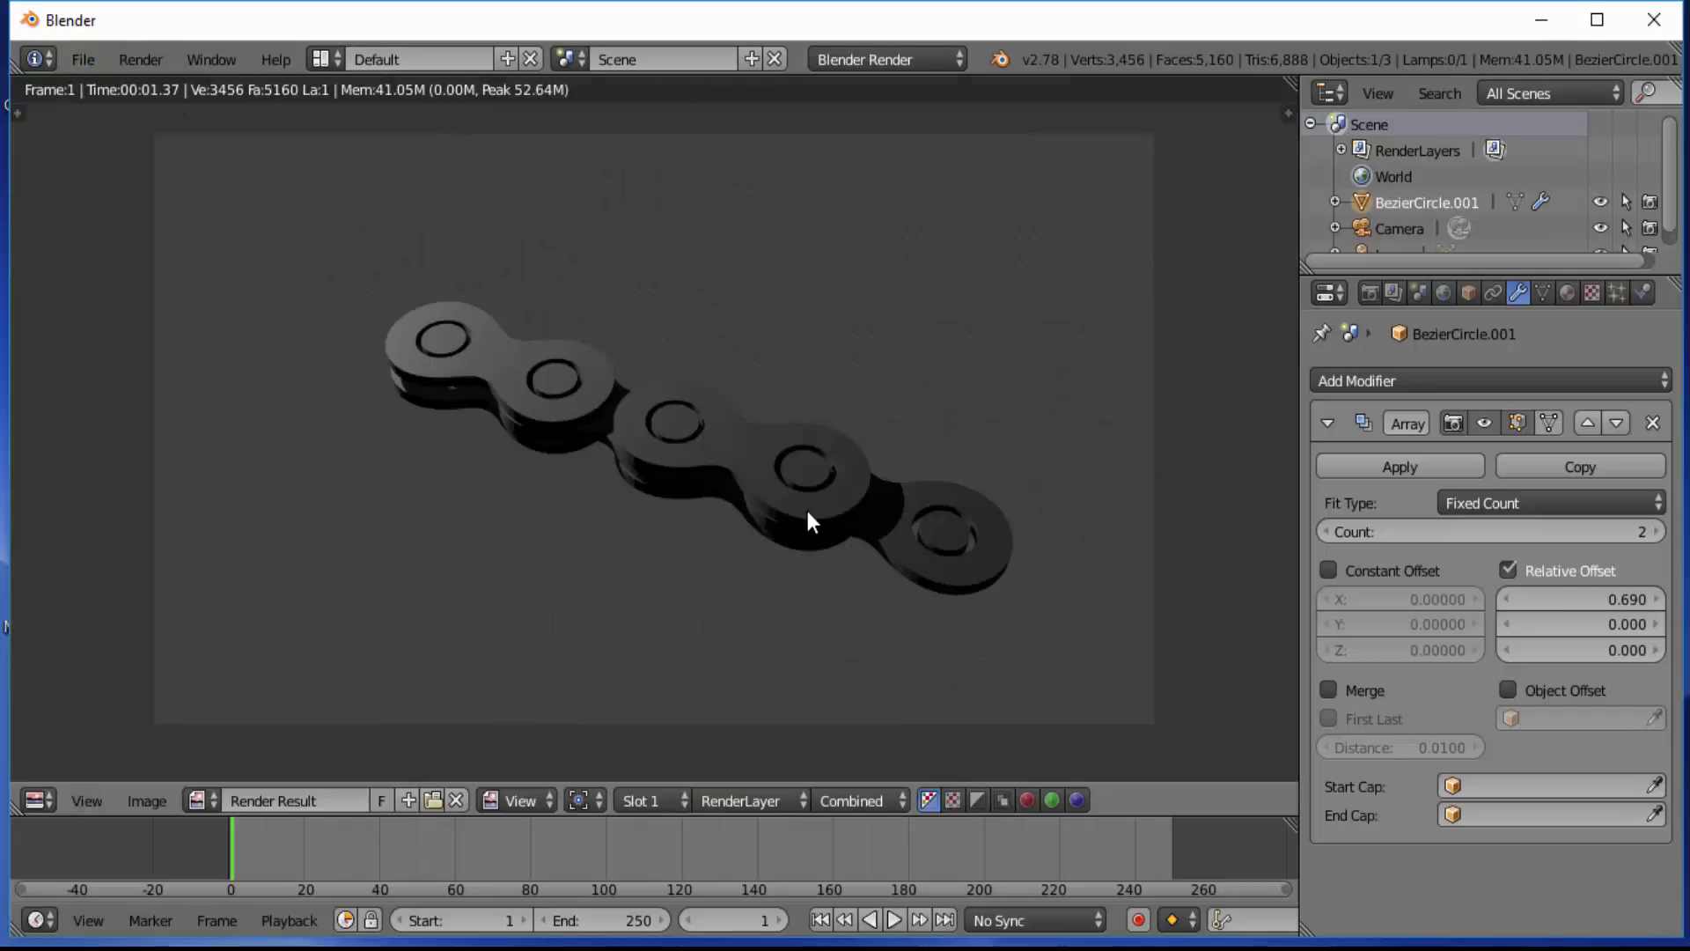
key(Escape)
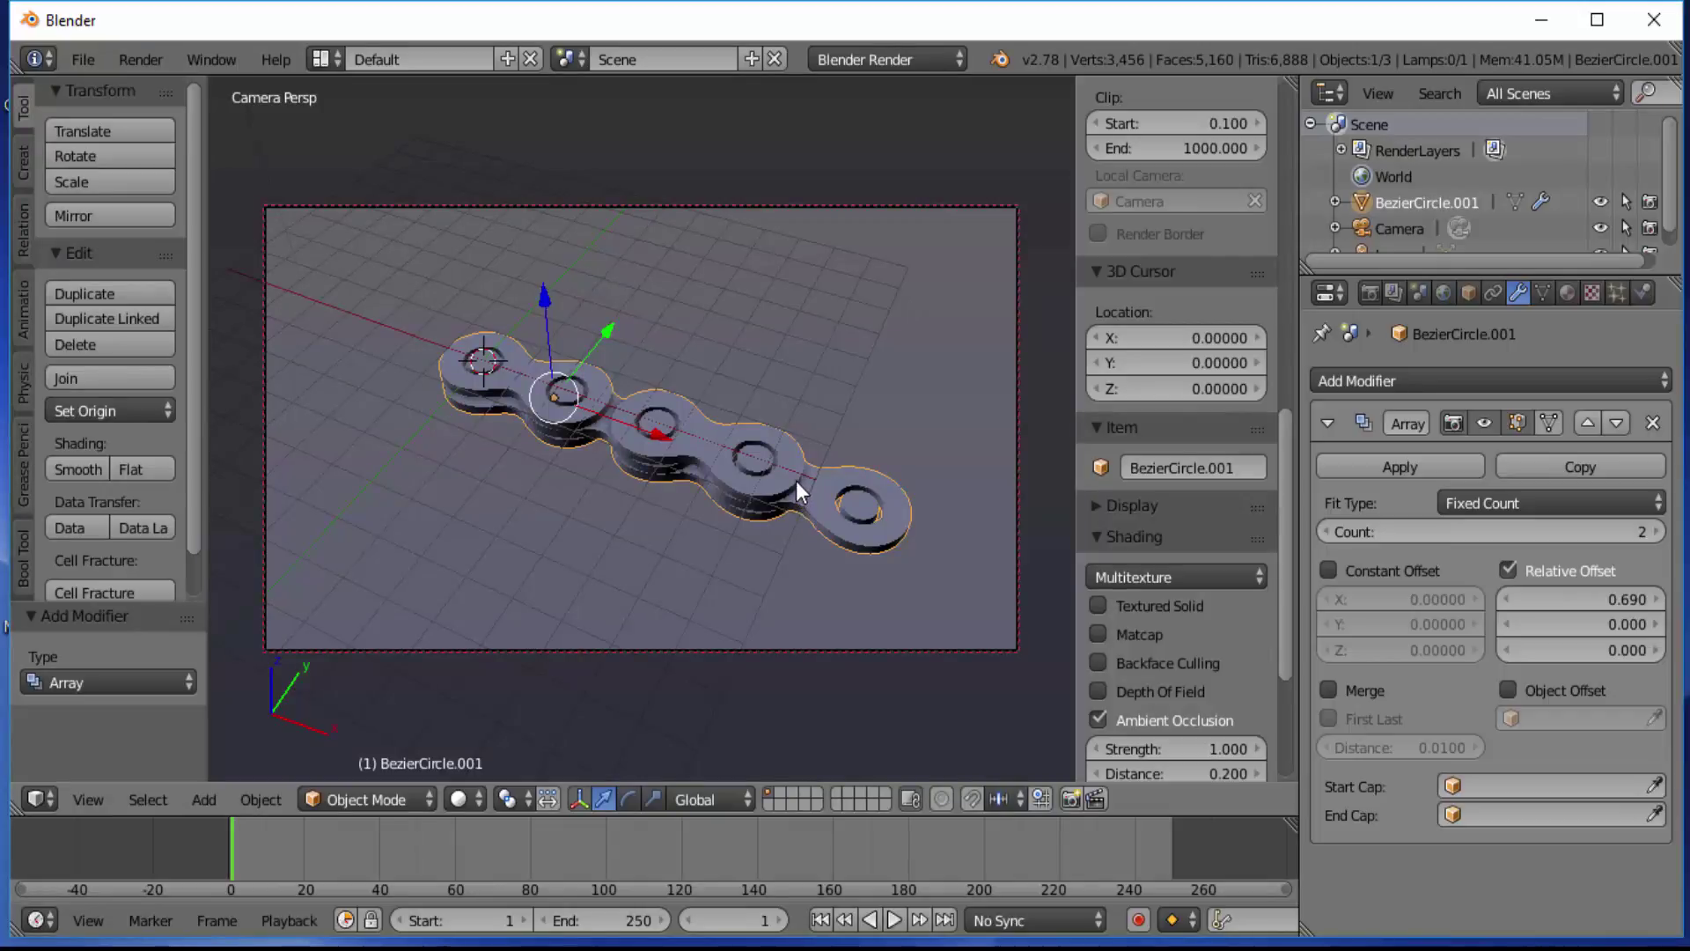
Step: Switch to top view with the chain centred and hide the 3D view's properties region
click(84, 798)
click(135, 658)
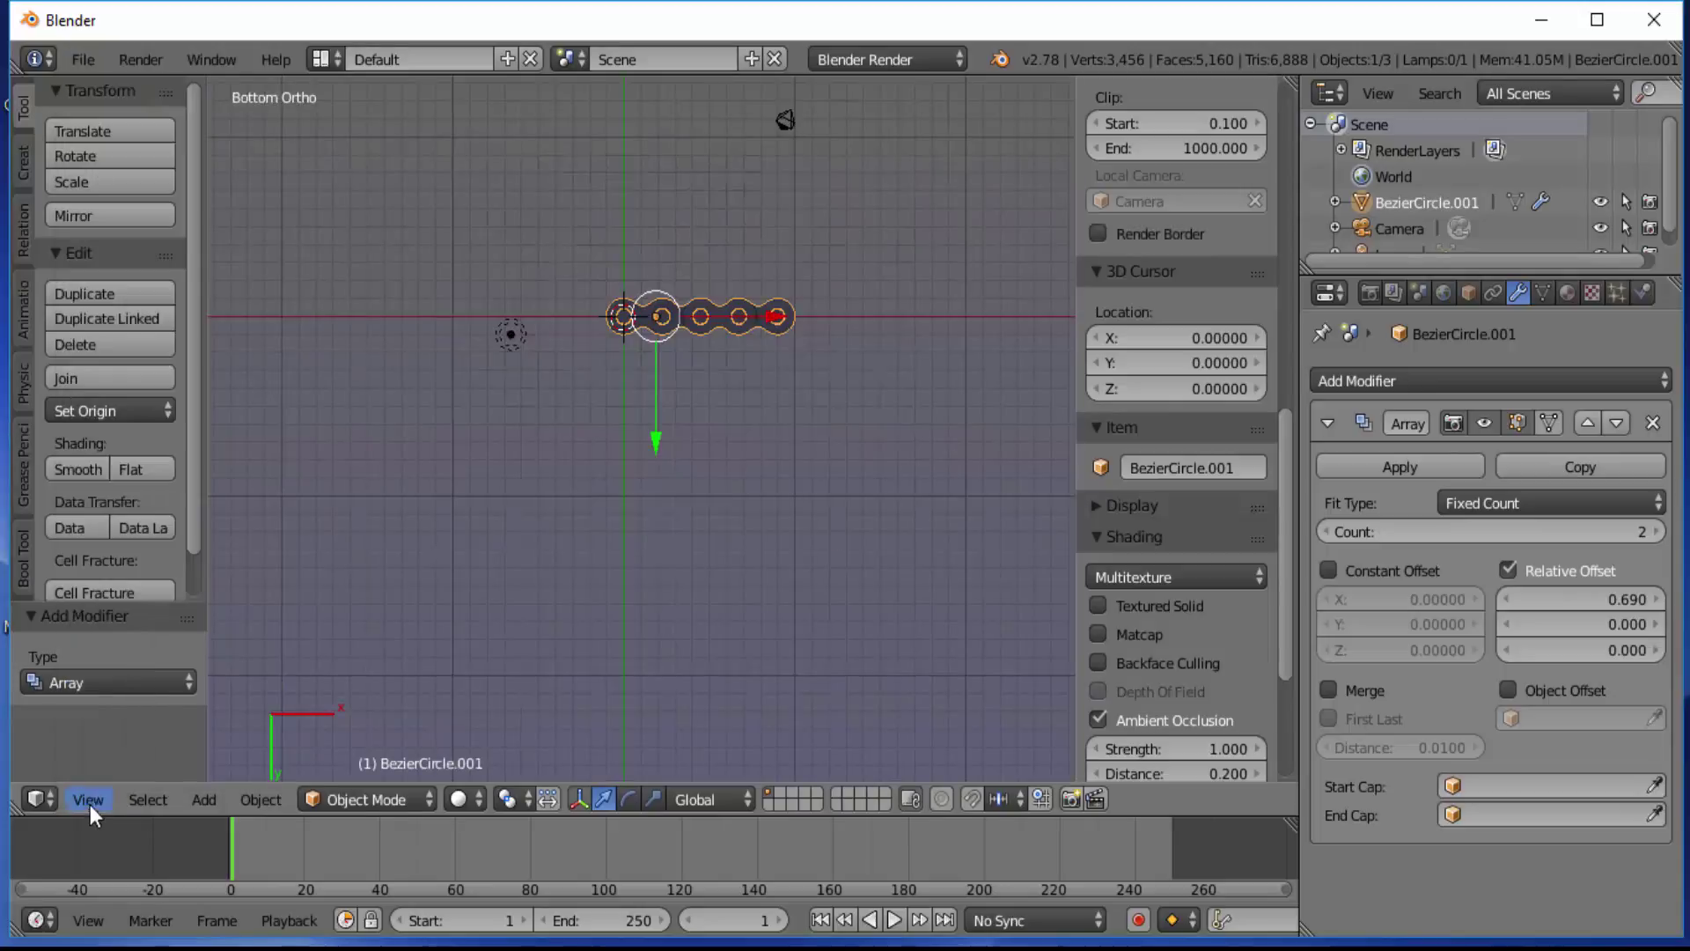
click(89, 803)
click(131, 682)
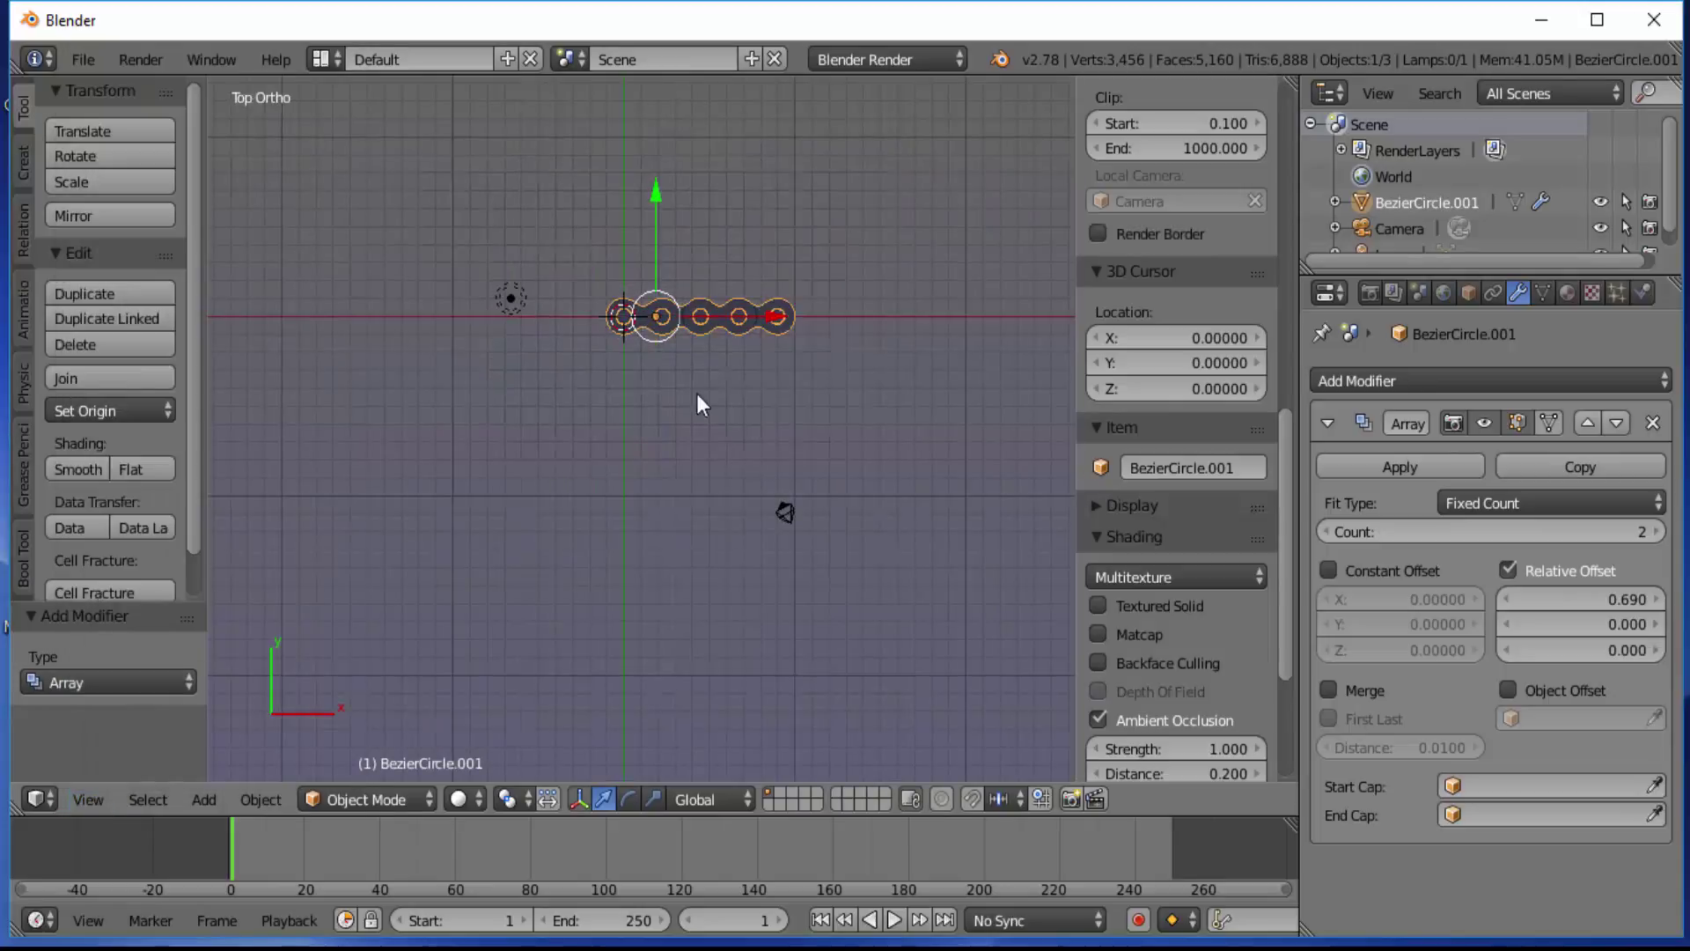
shift+middle_drag(699, 394, 711, 574)
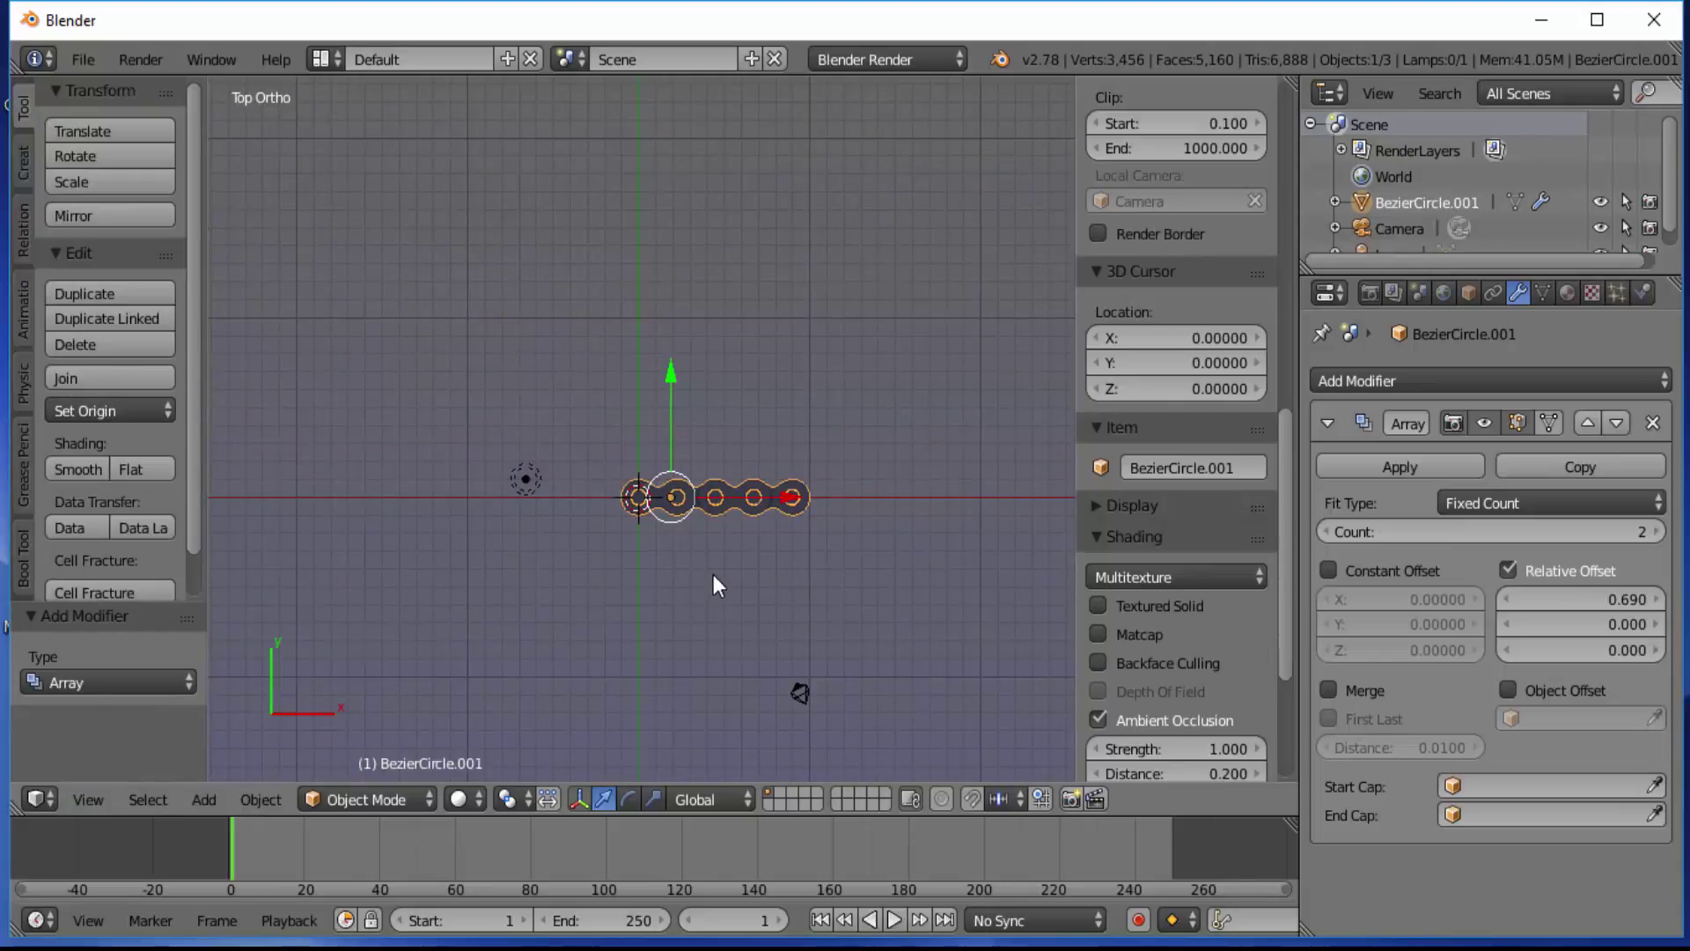
scroll(714, 573, up, 3)
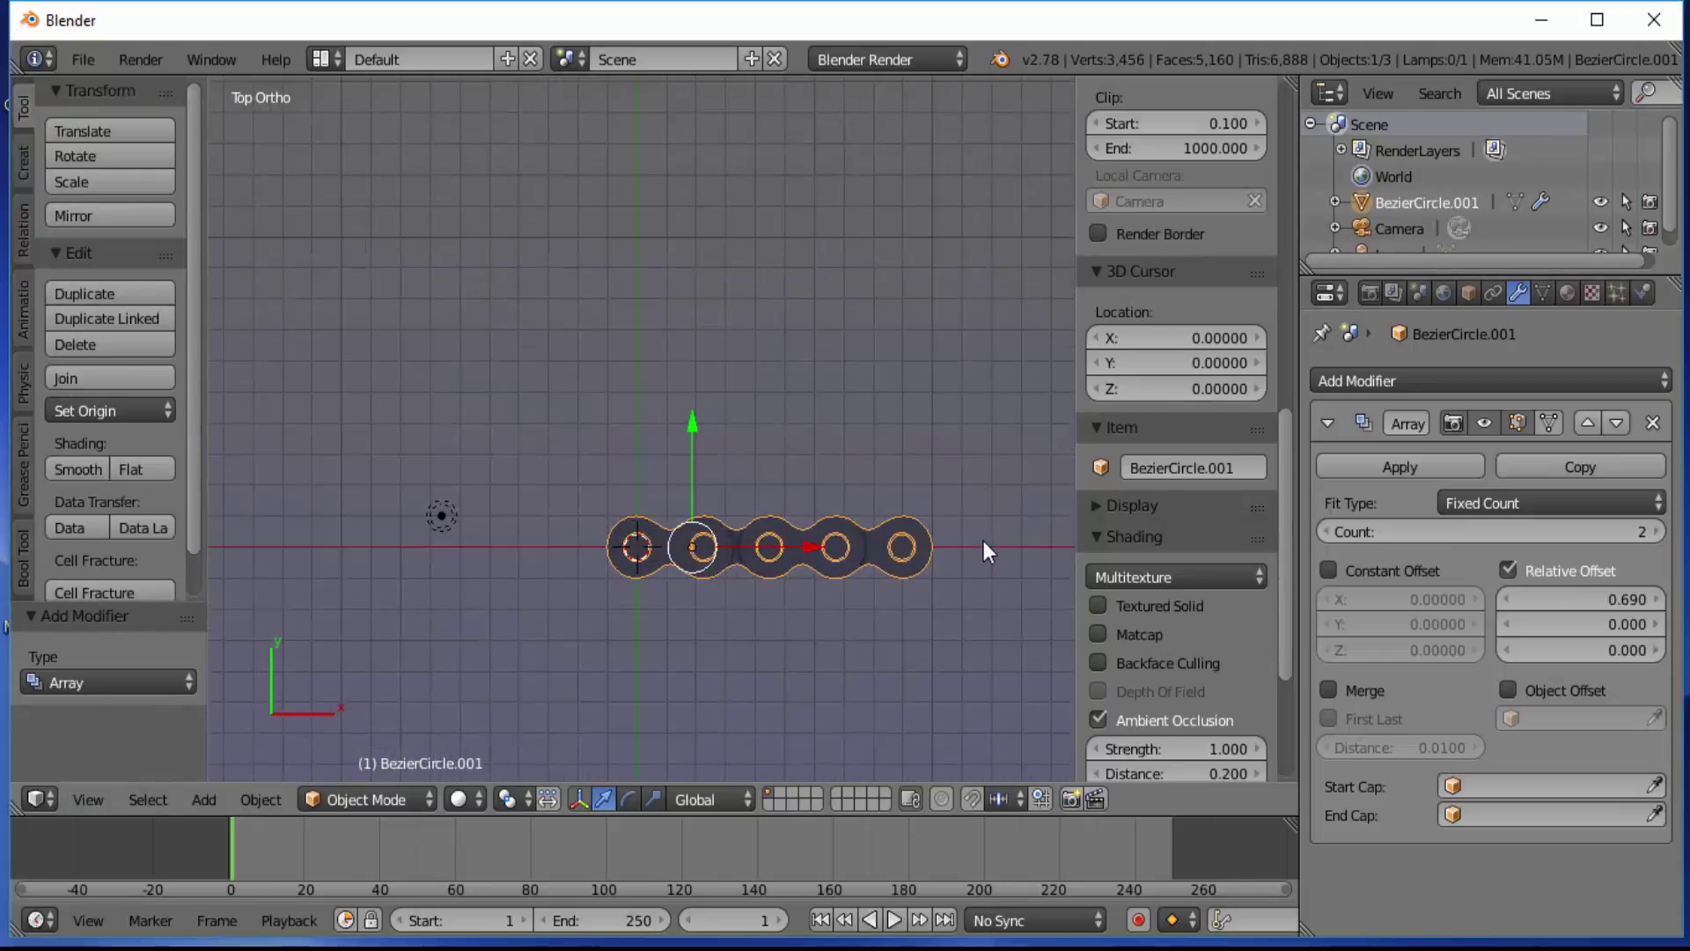
key(n)
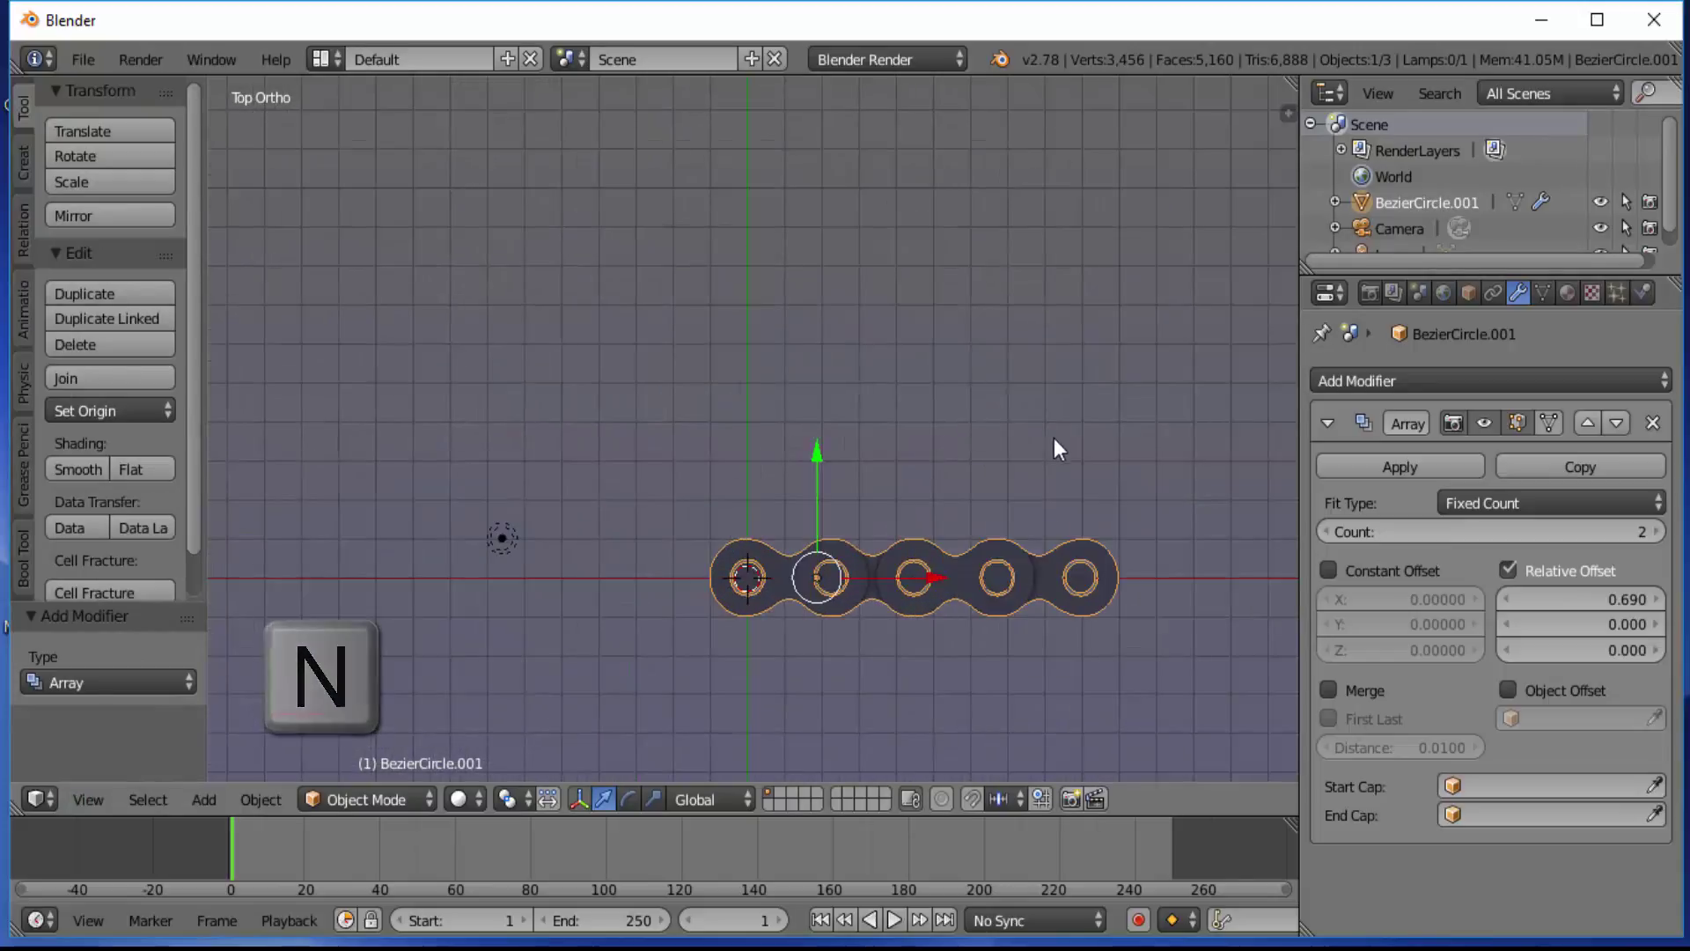
scroll(1144, 464, down, 4)
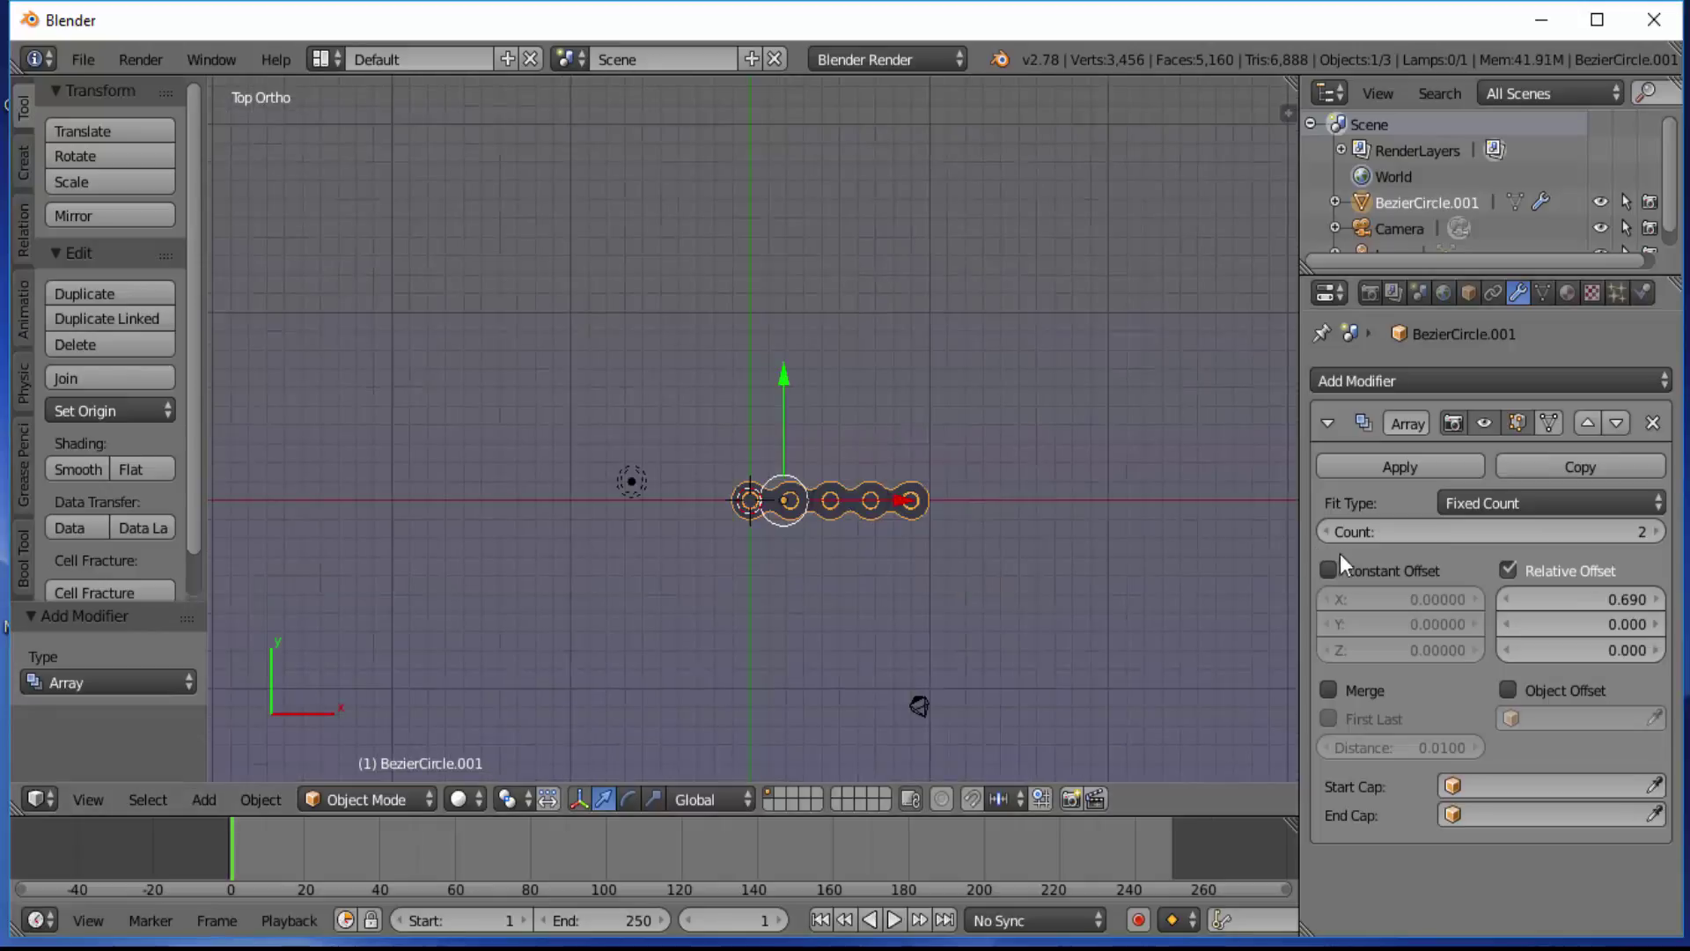
Step: Set the Array modifier's count to 15 to lengthen the chain
click(1659, 533)
click(1658, 534)
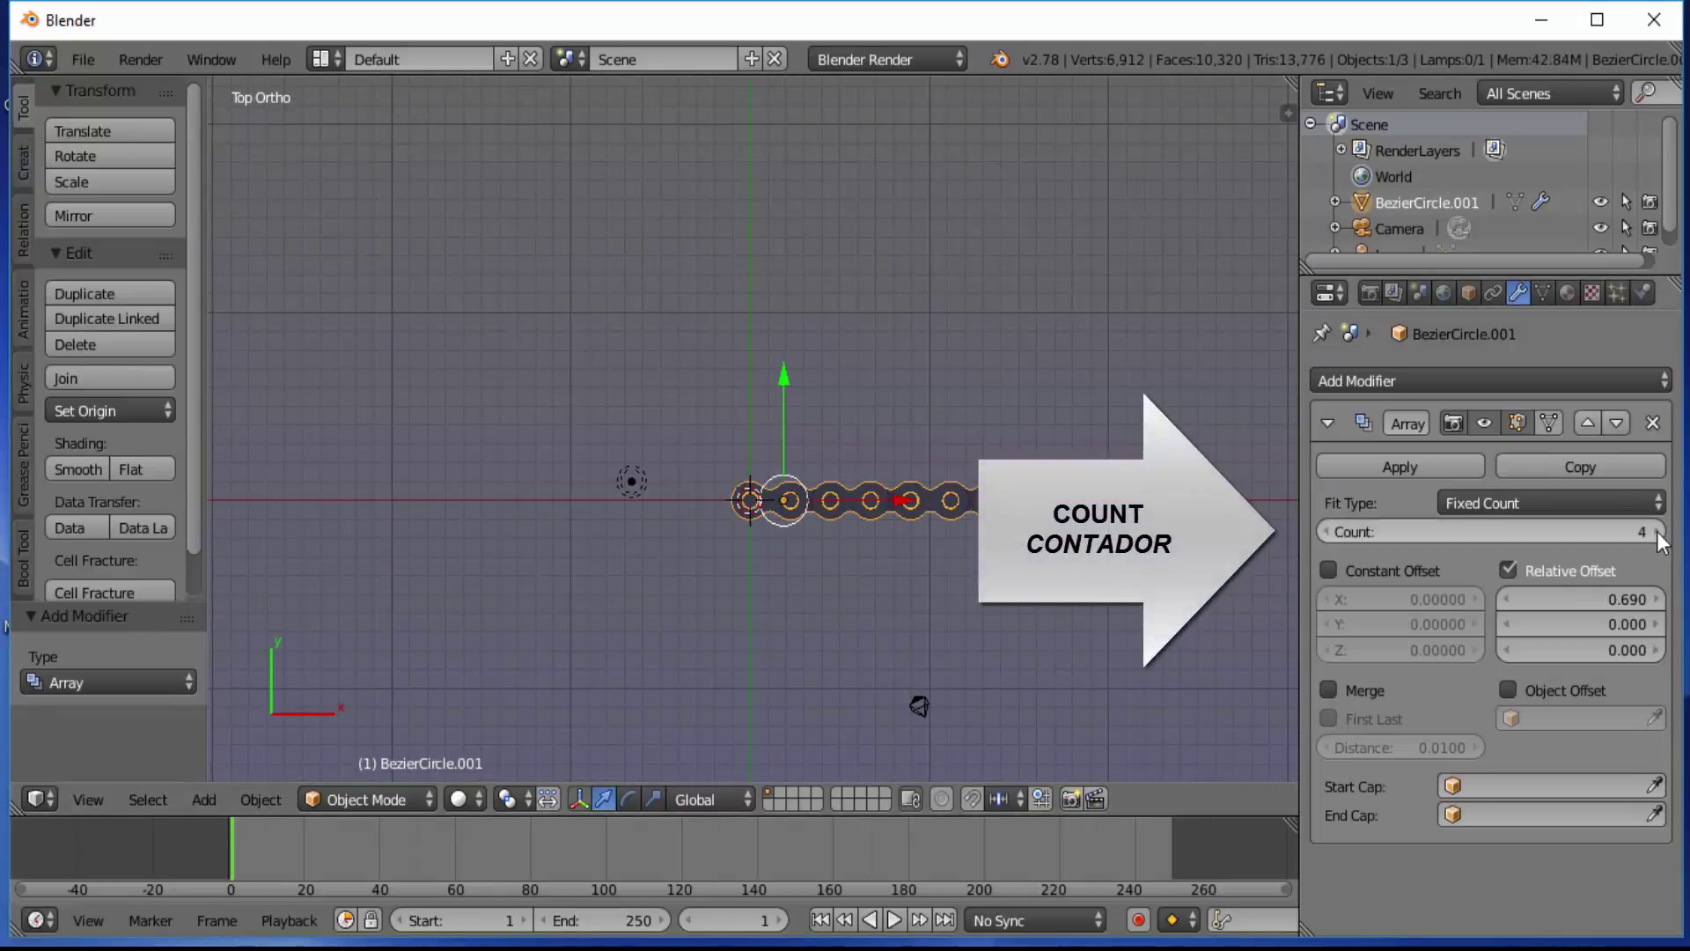
click(1658, 534)
click(1658, 533)
click(1658, 532)
click(1659, 533)
click(1659, 532)
click(1658, 532)
click(1658, 532)
click(1659, 532)
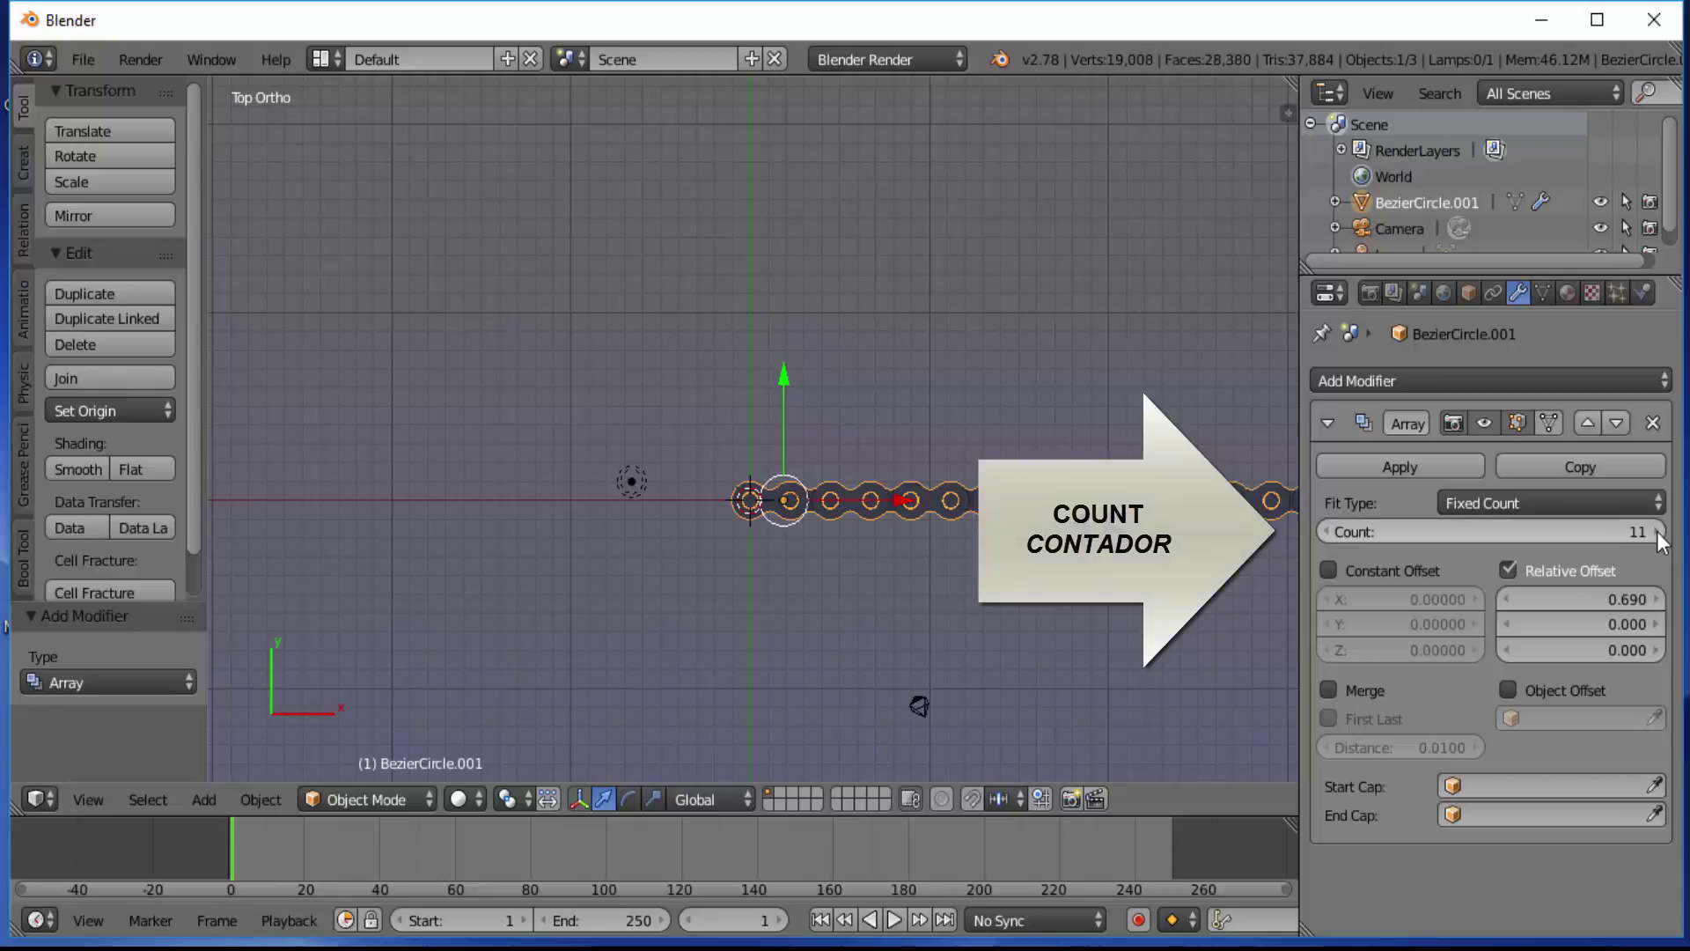
click(1659, 533)
click(1658, 532)
click(1658, 533)
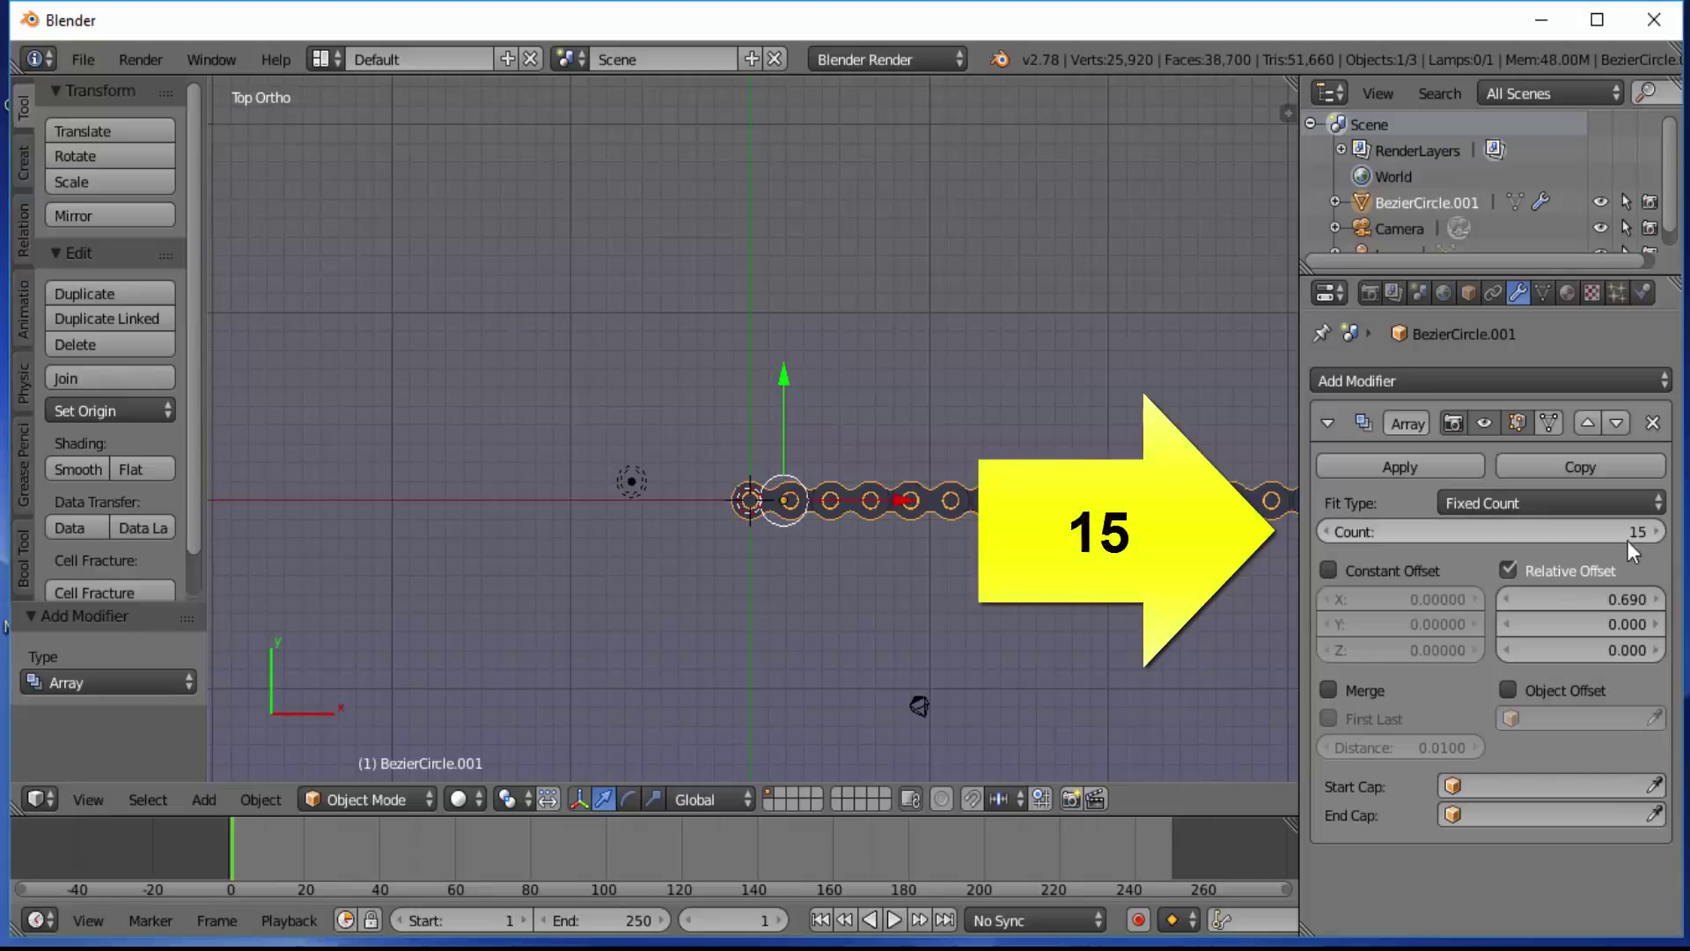
scroll(1111, 572, down, 5)
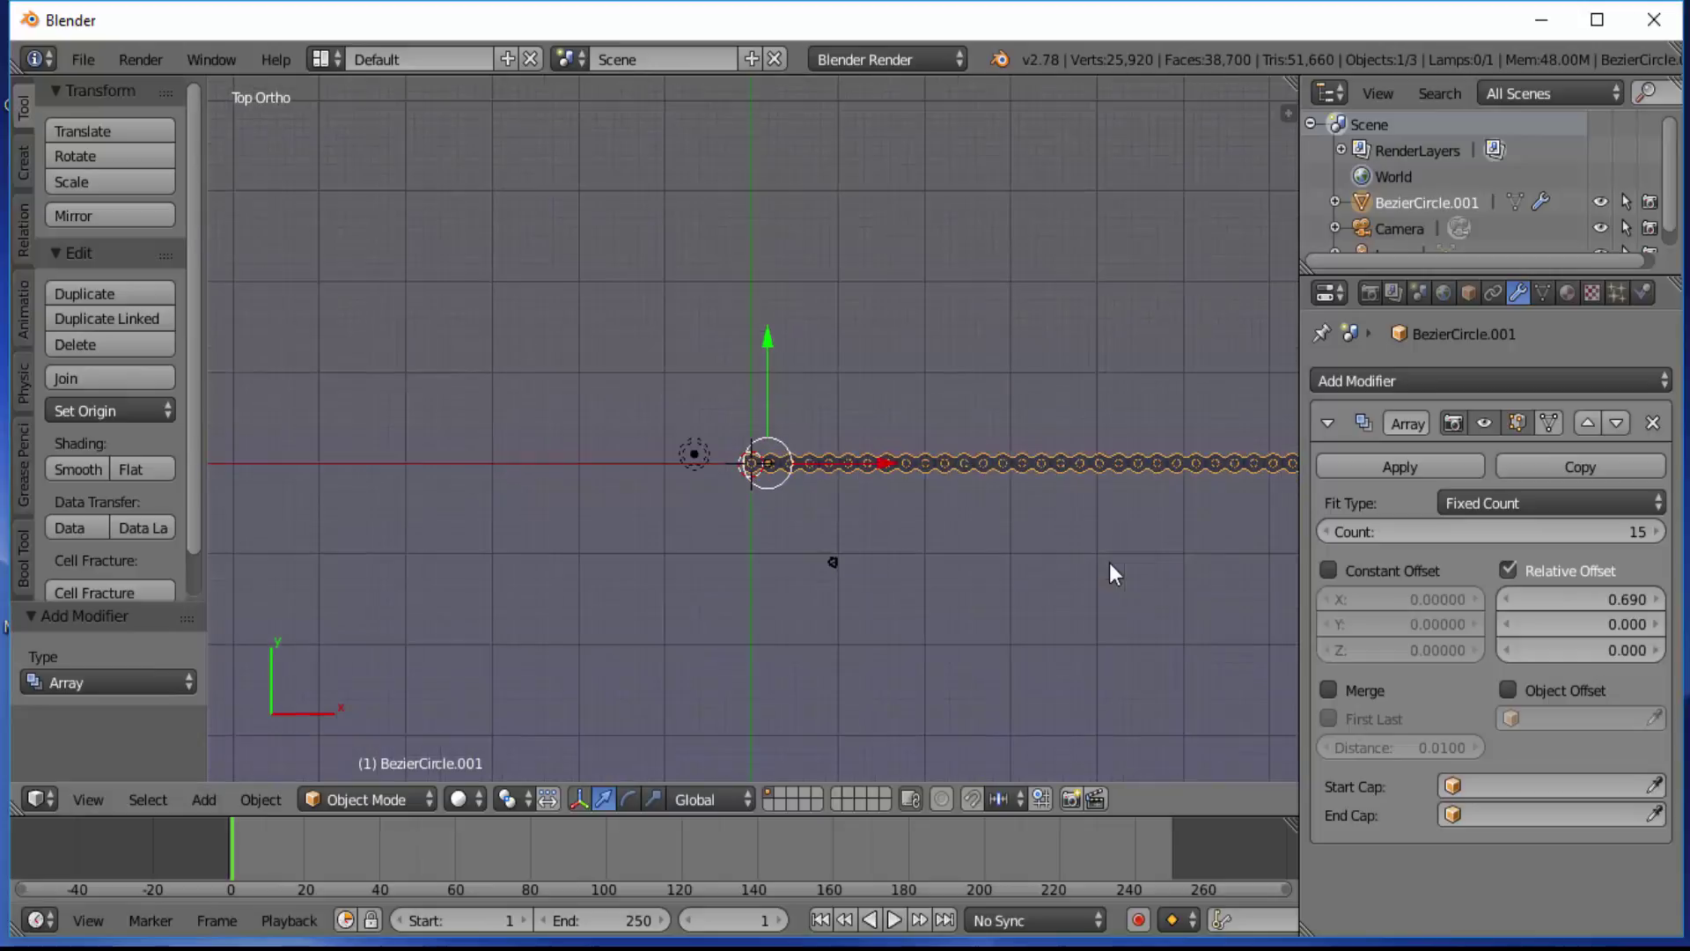
Step: Collapse the Array modifier's settings and hide the chain, selecting its entry BezierCircle.001 in the enlarged outliner
scroll(1109, 563, up, 3)
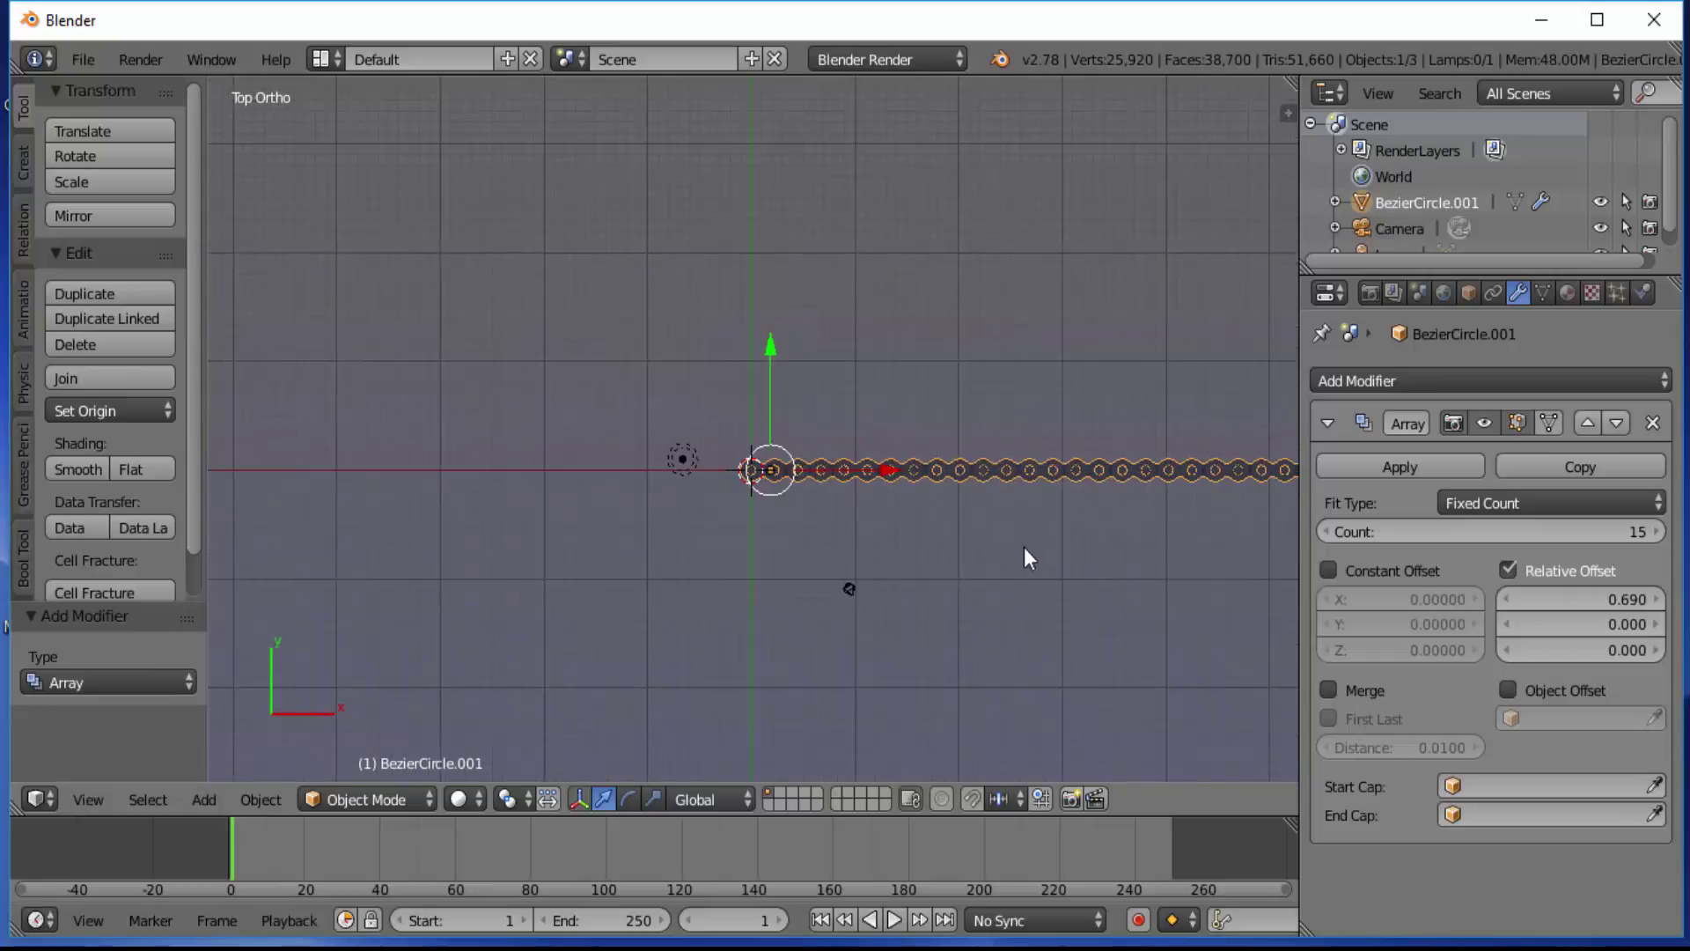
scroll(958, 519, down, 3)
scroll(984, 518, up, 6)
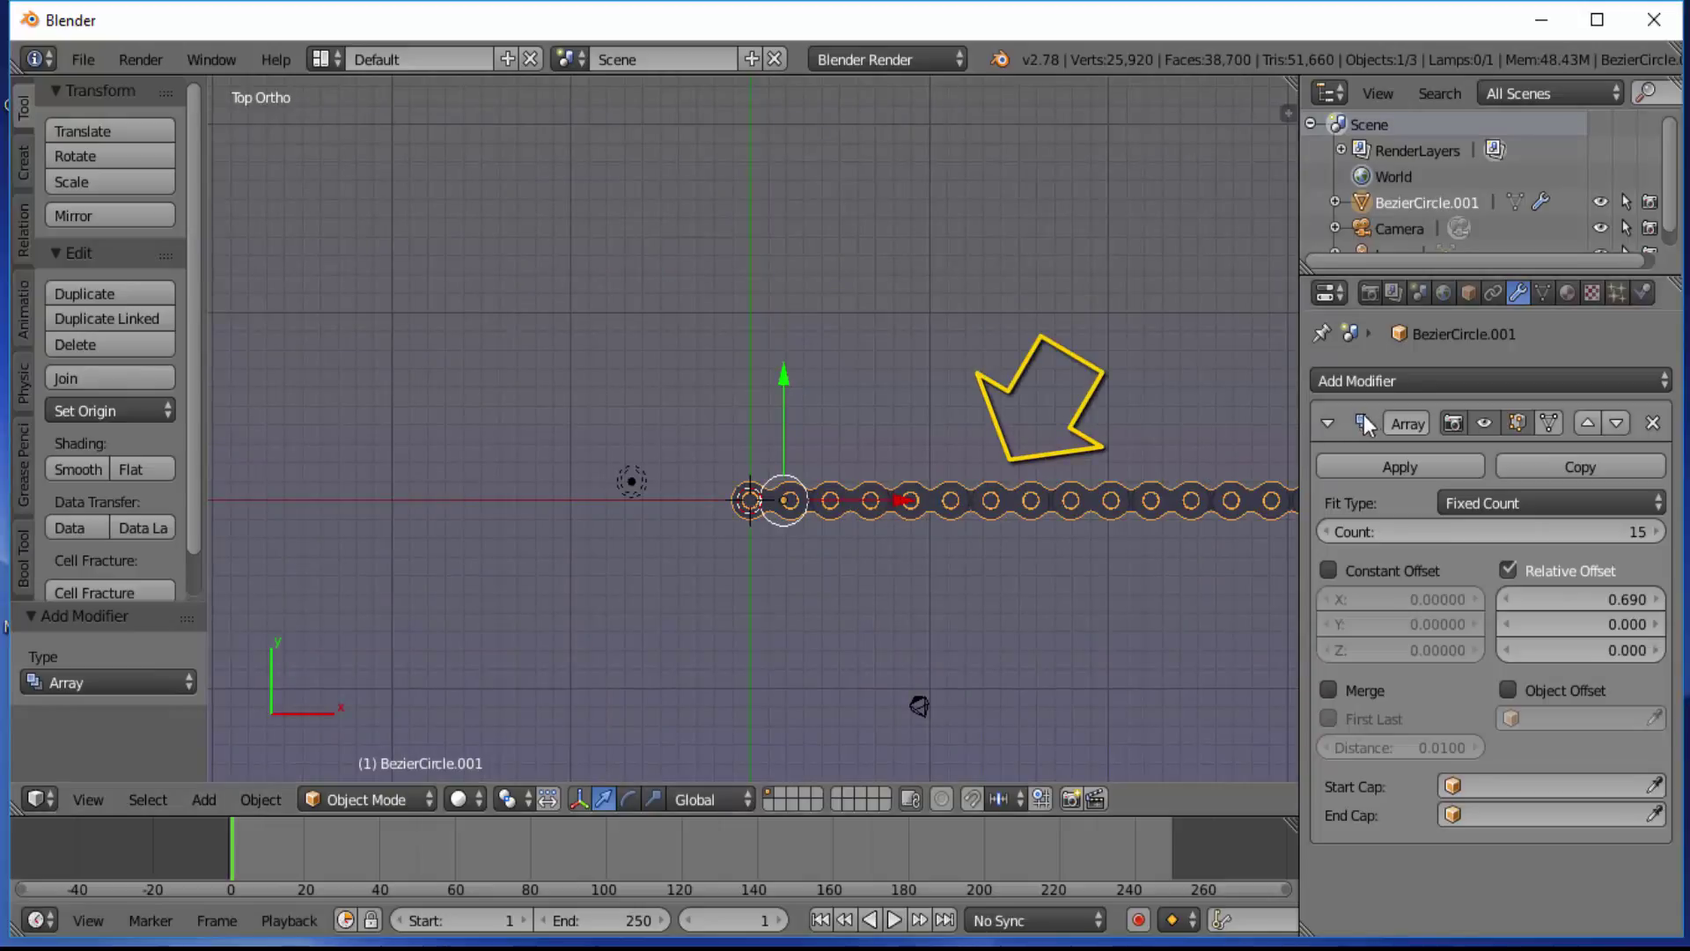
click(1327, 423)
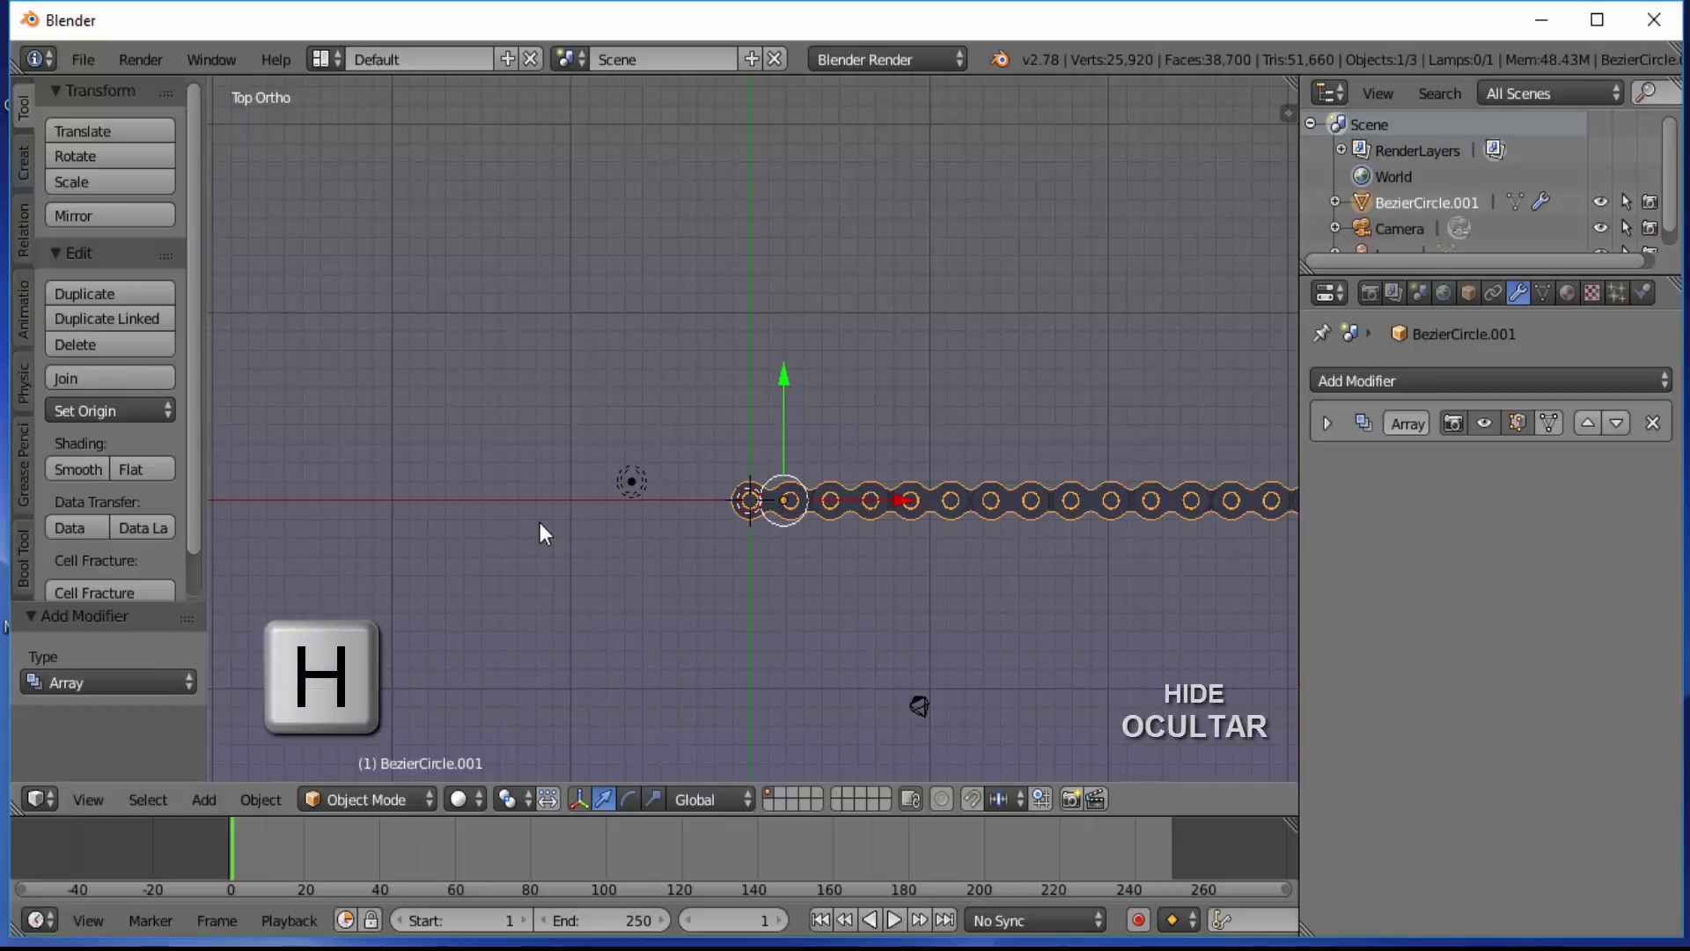
key(h)
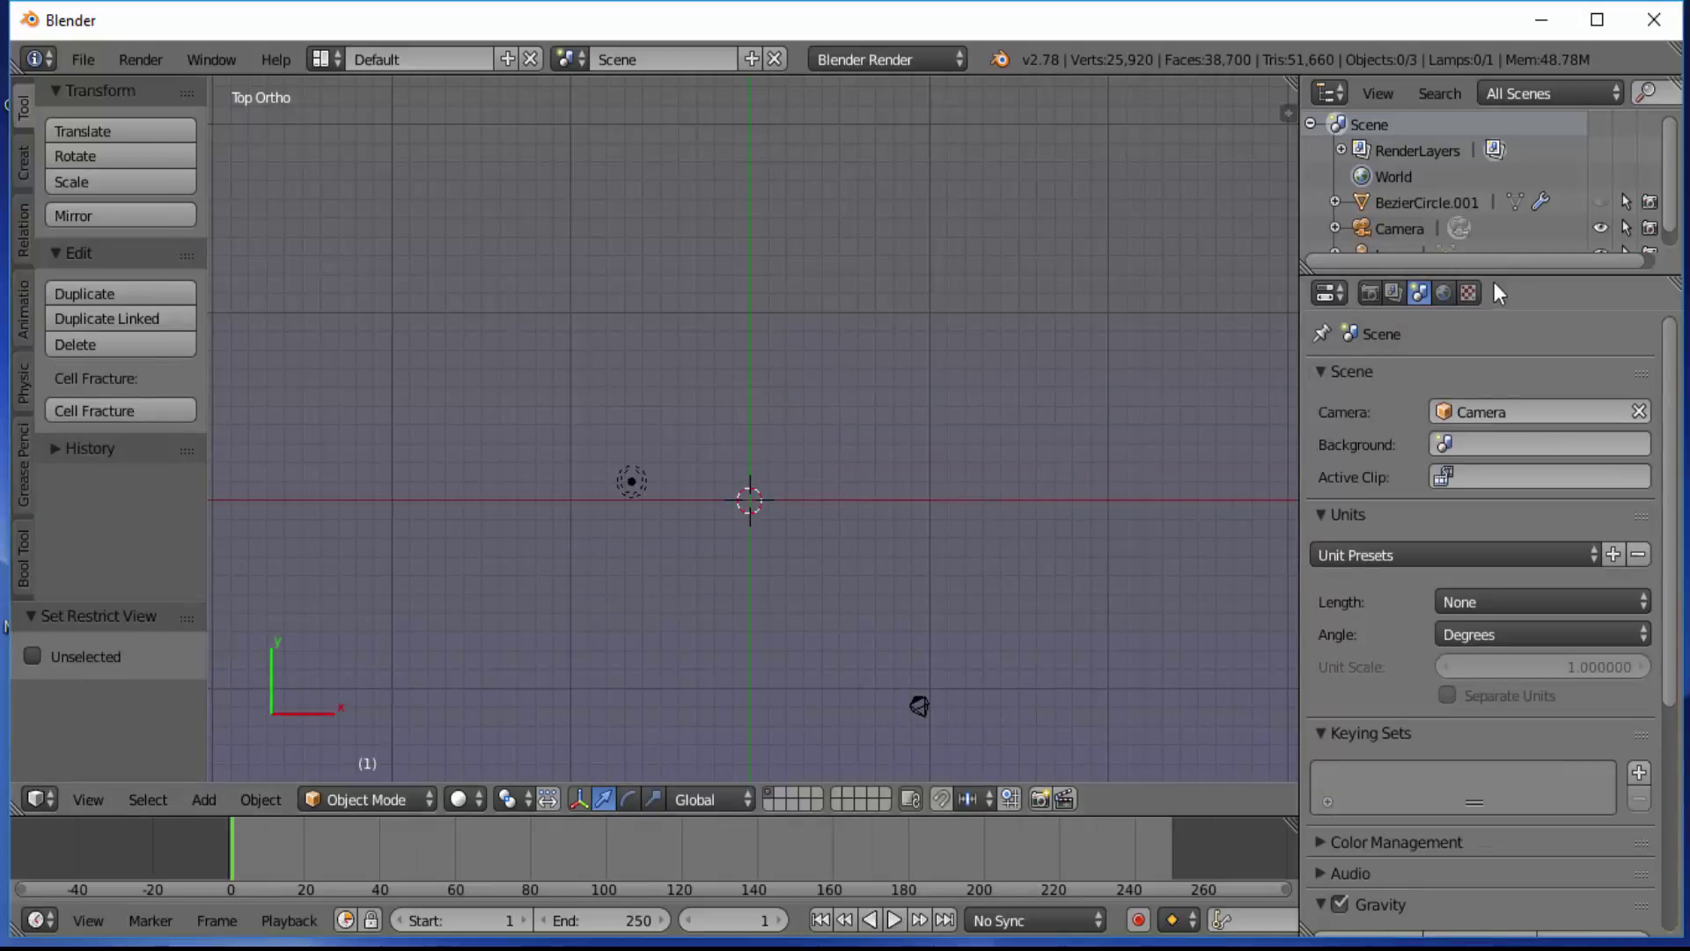
drag(1510, 273, 1444, 373)
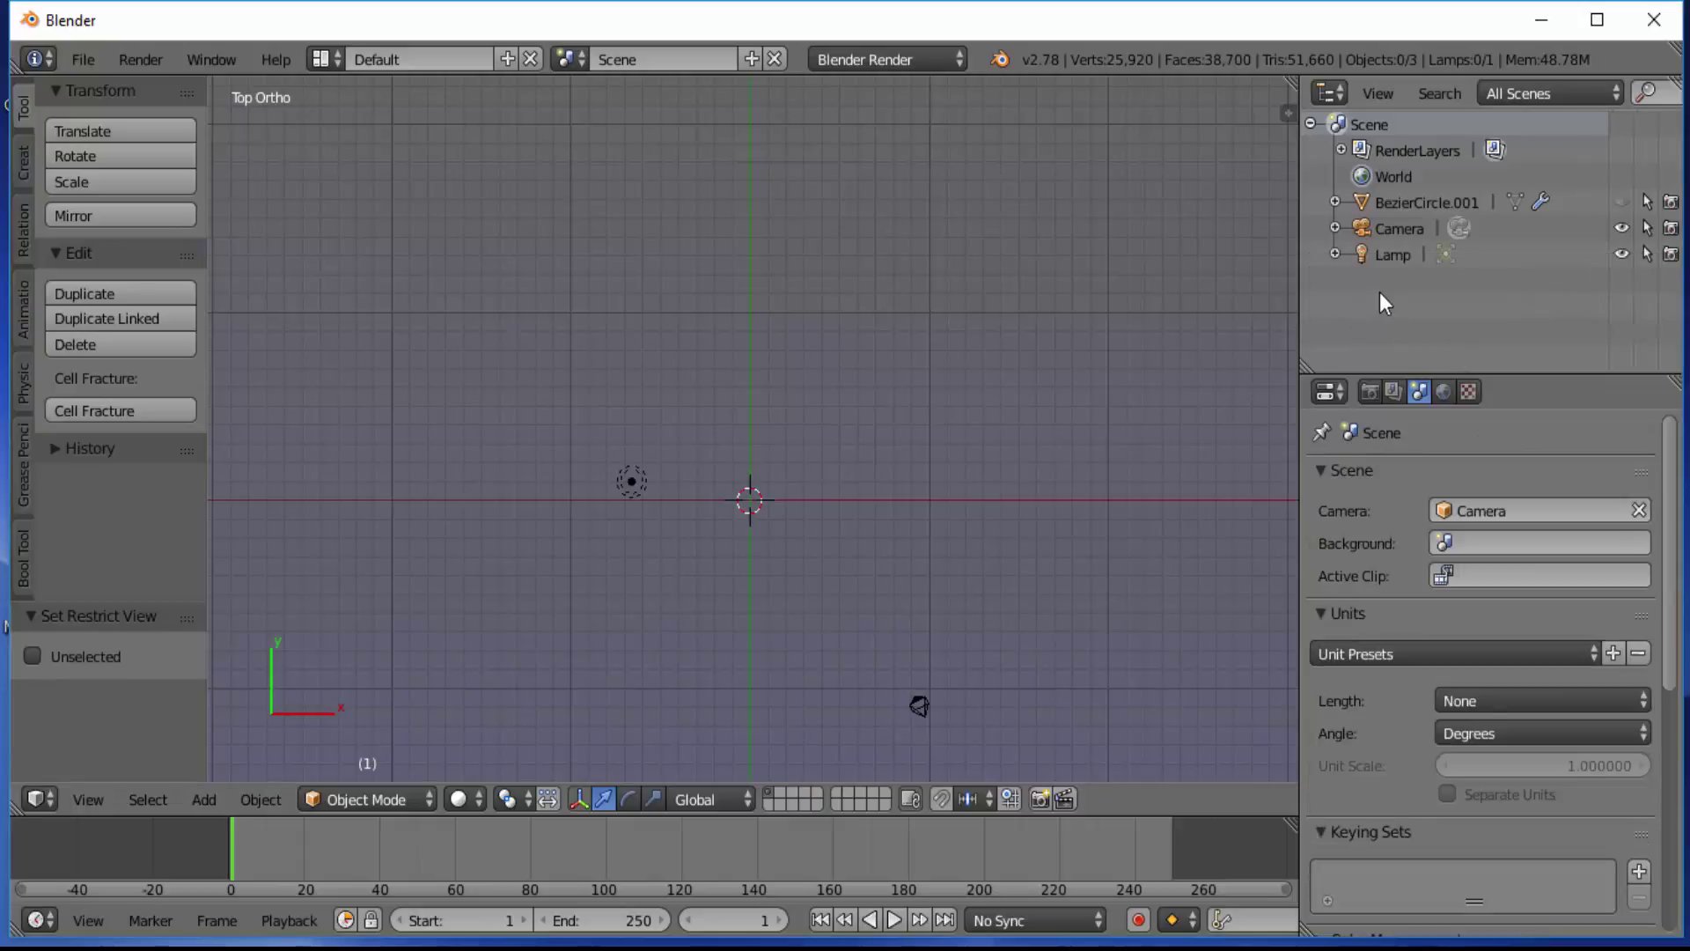
click(1406, 204)
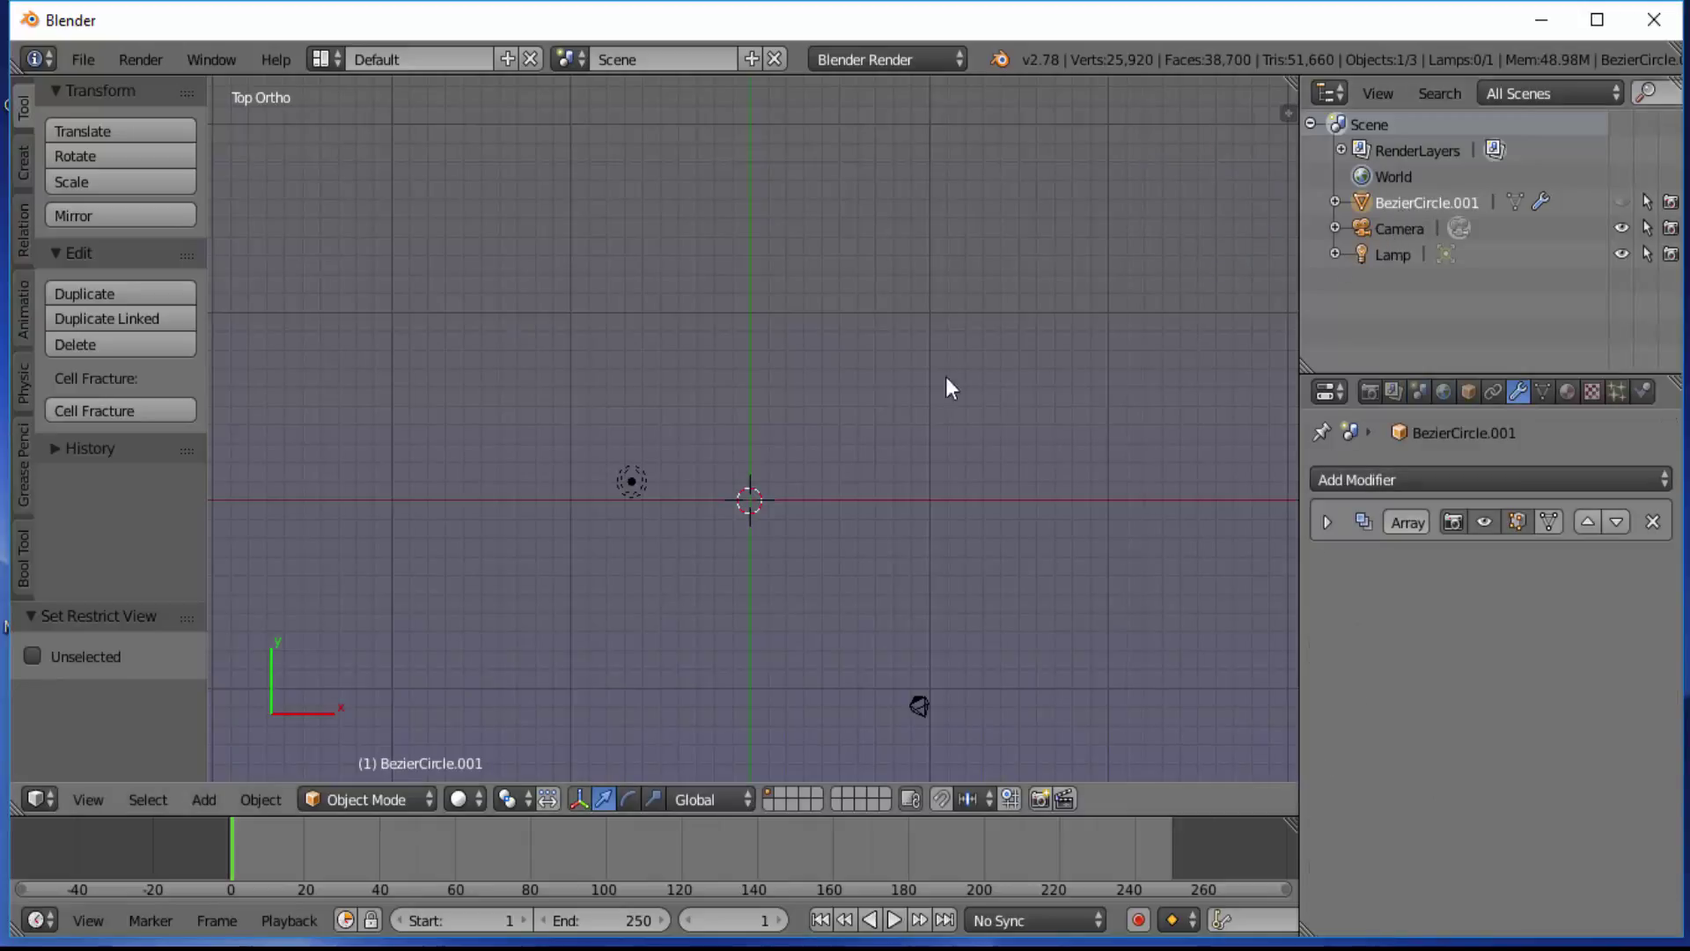
Step: Add a Bezier circle curve with radius 1 at the origin and centre it in the top view
scroll(840, 539, up, 4)
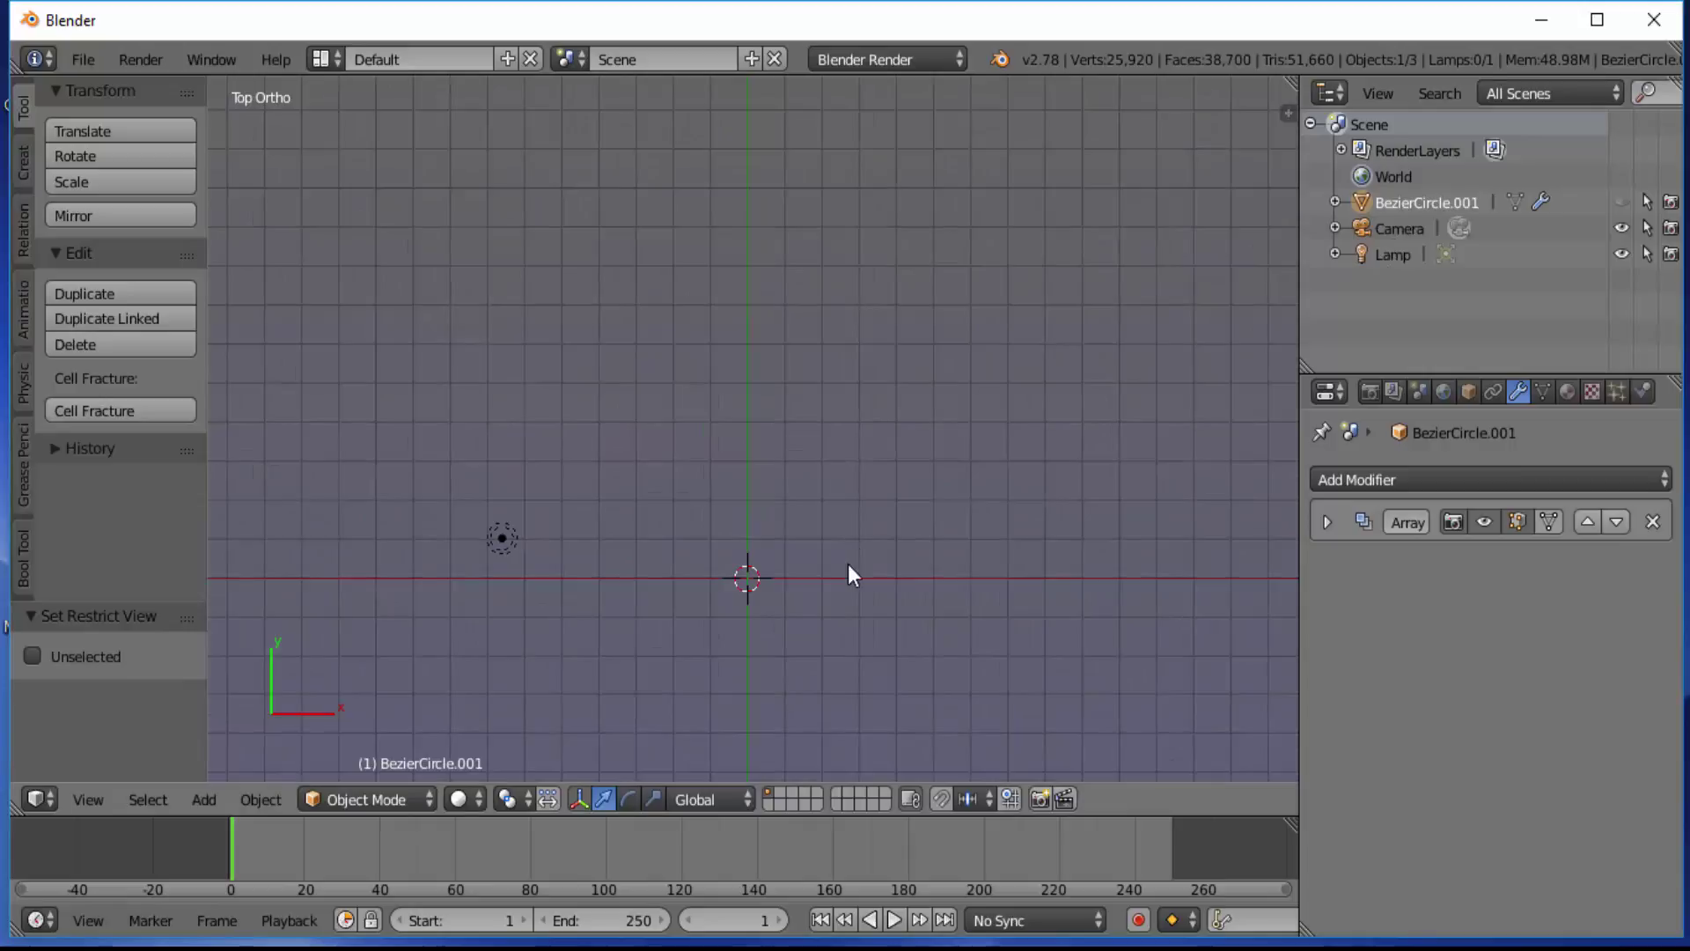
key(shift+a)
mouse_move(847, 569)
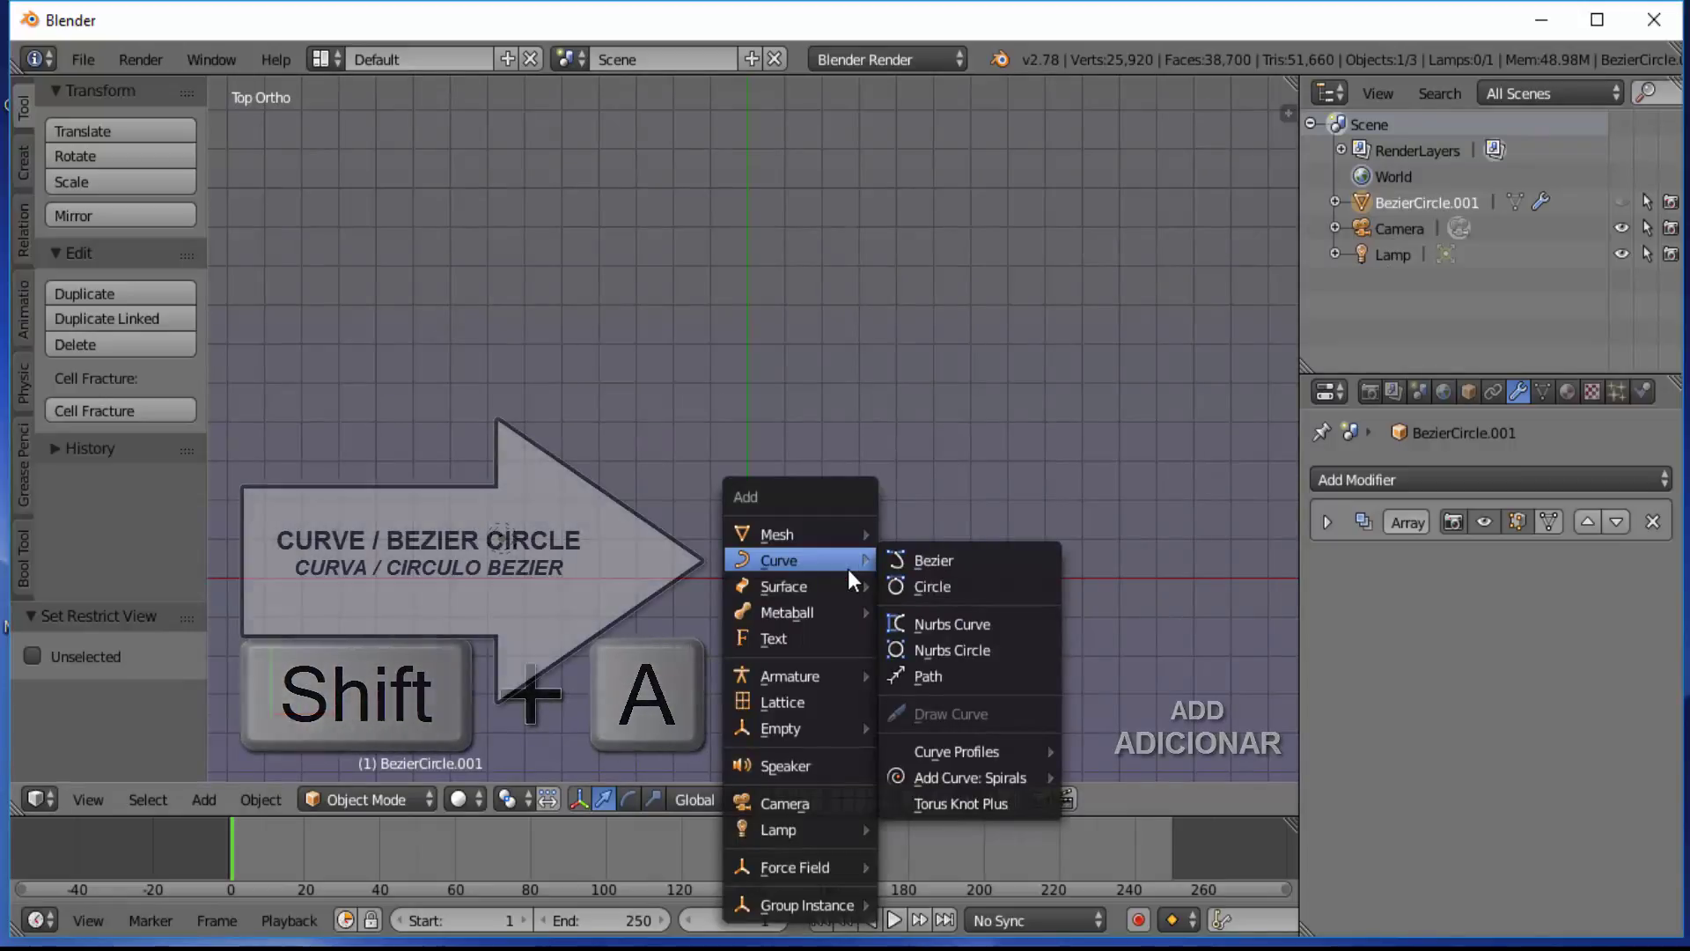
click(932, 587)
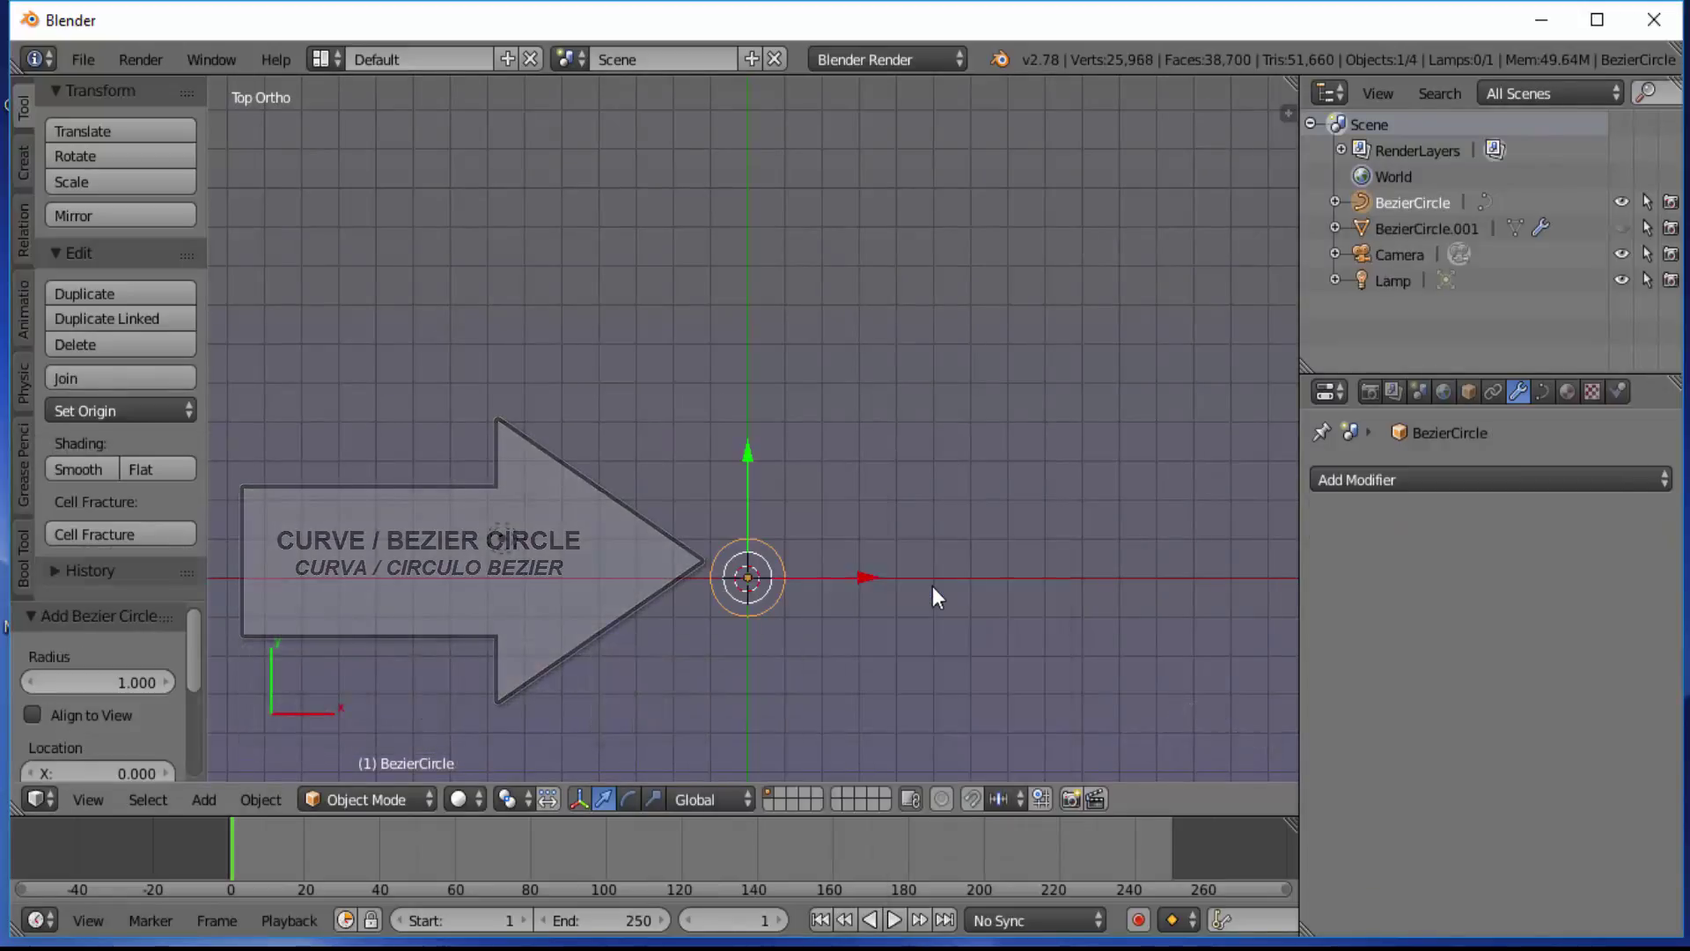
scroll(764, 674, up, 2)
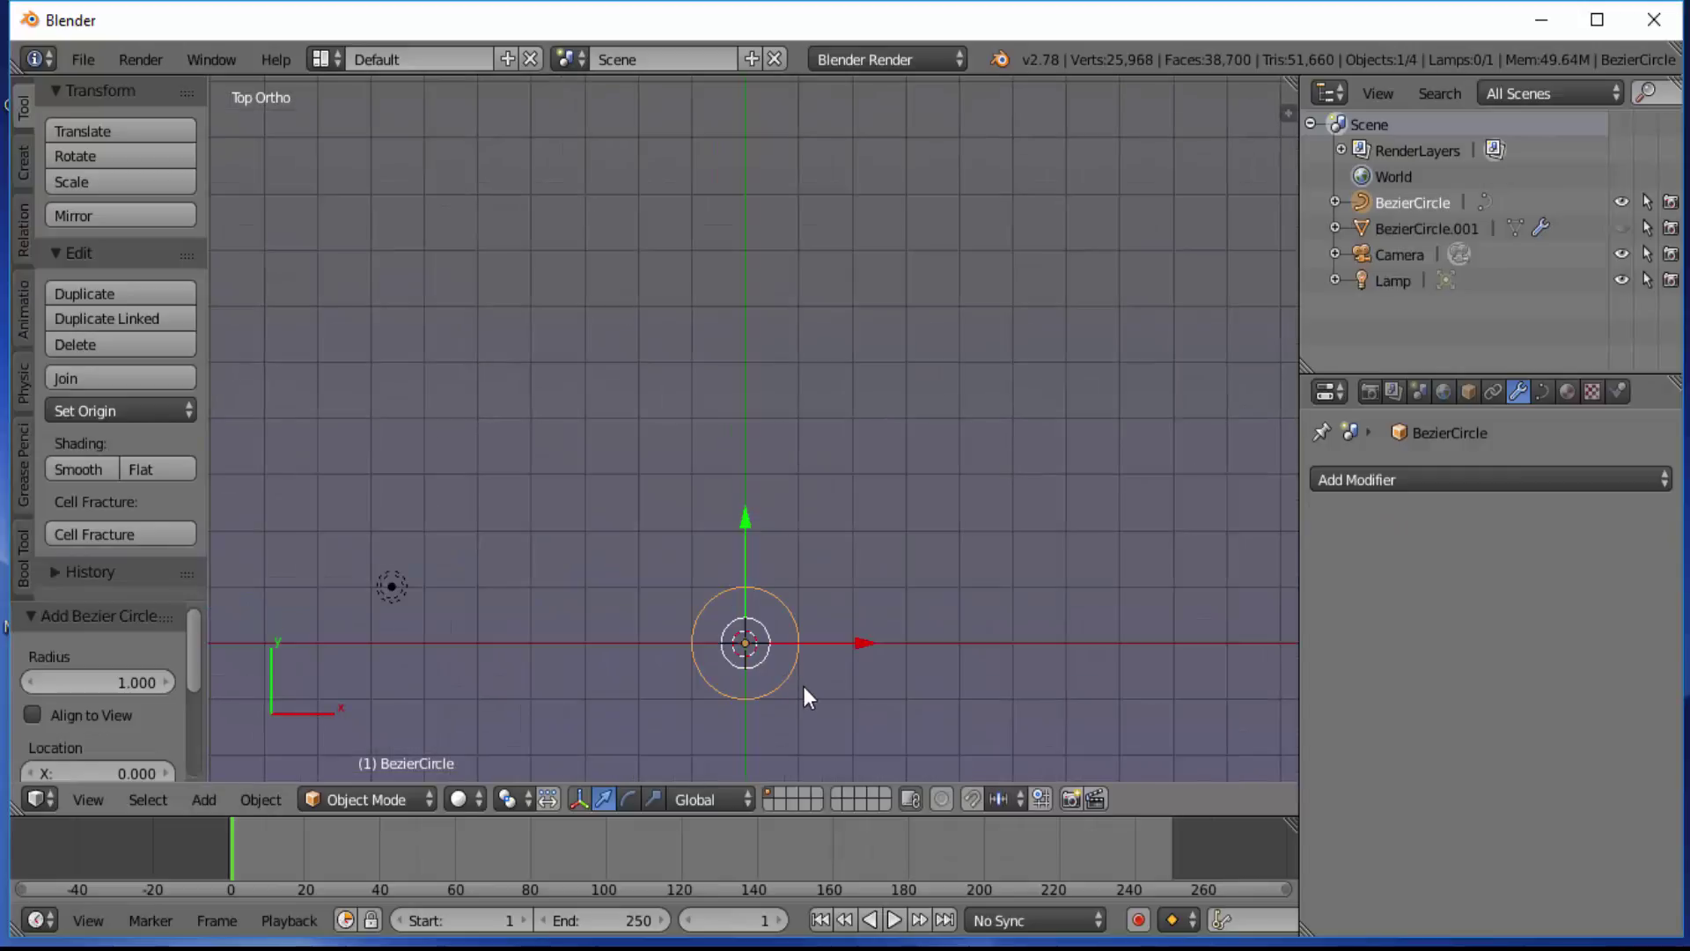
shift+middle_drag(805, 687, 820, 515)
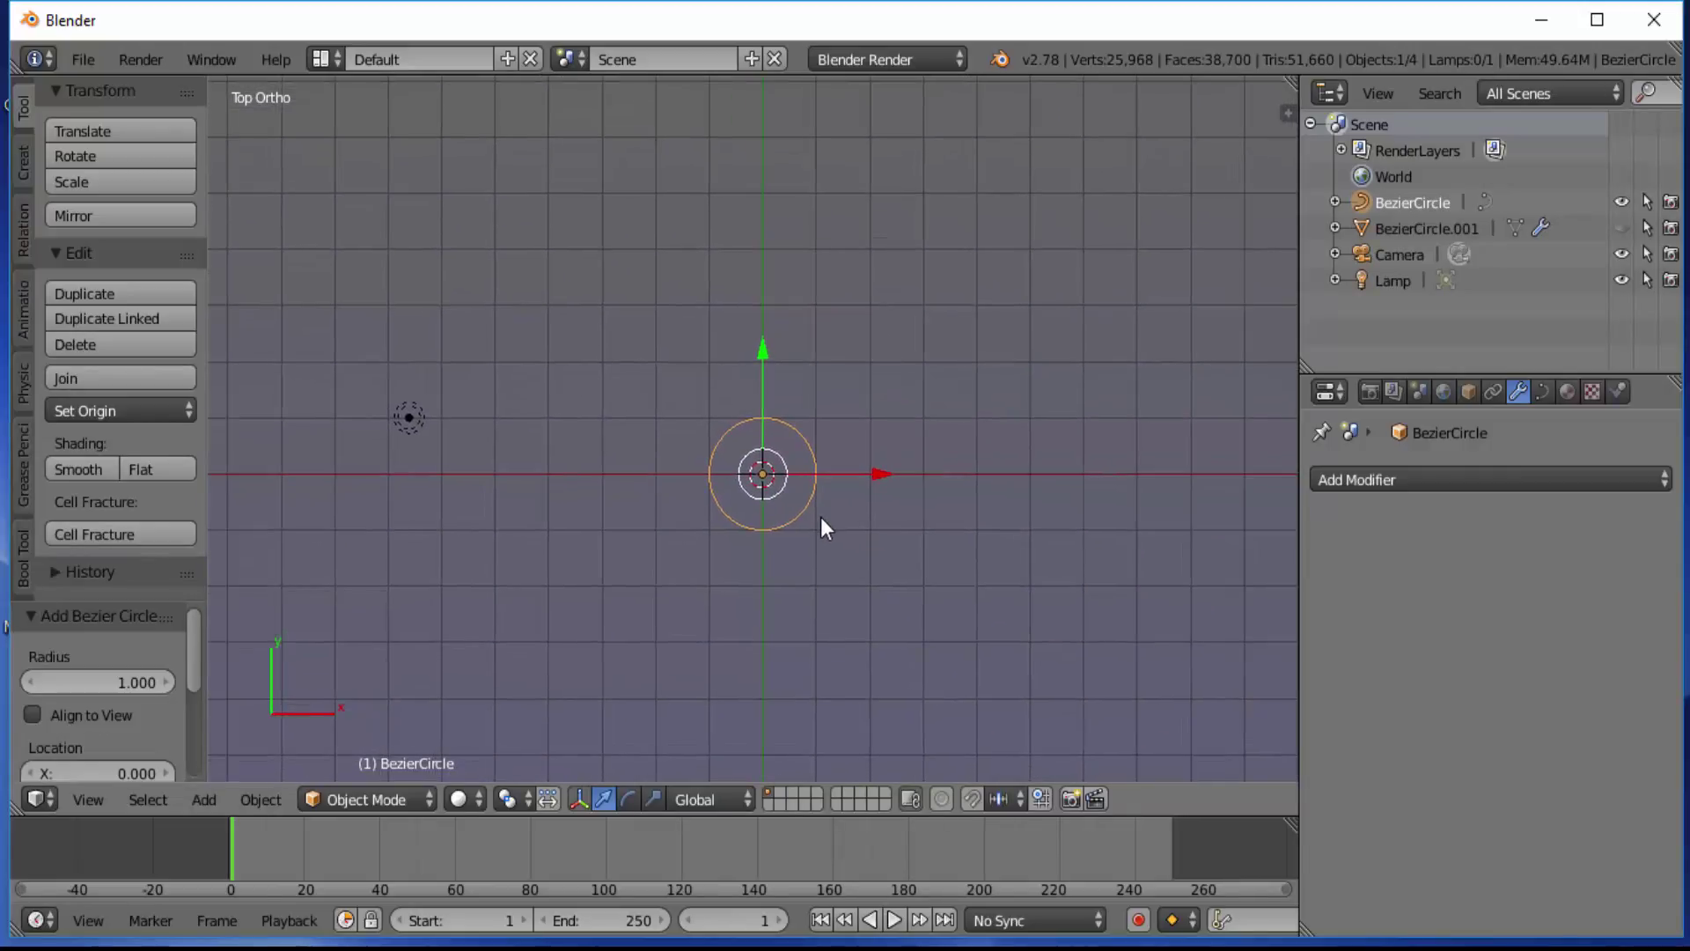
Step: In Edit Mode, scale the Bezier circle's two side points along X by about 4.66 into an elongated loop and return to Object Mode
click(383, 793)
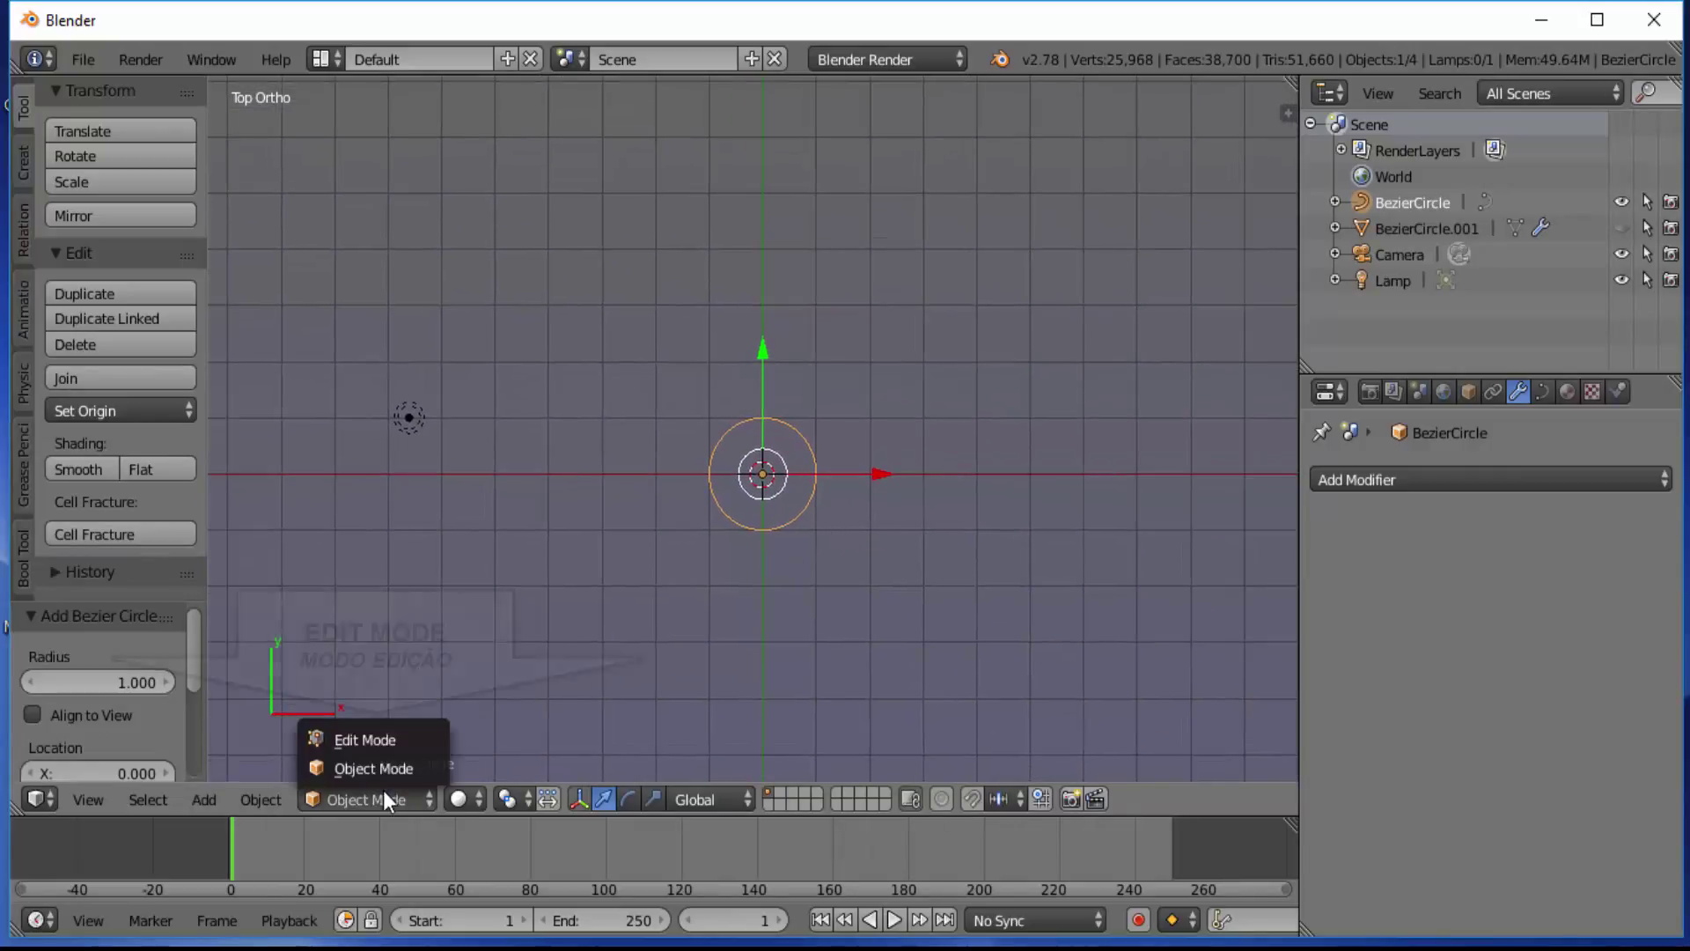
click(384, 744)
scroll(903, 551, up, 3)
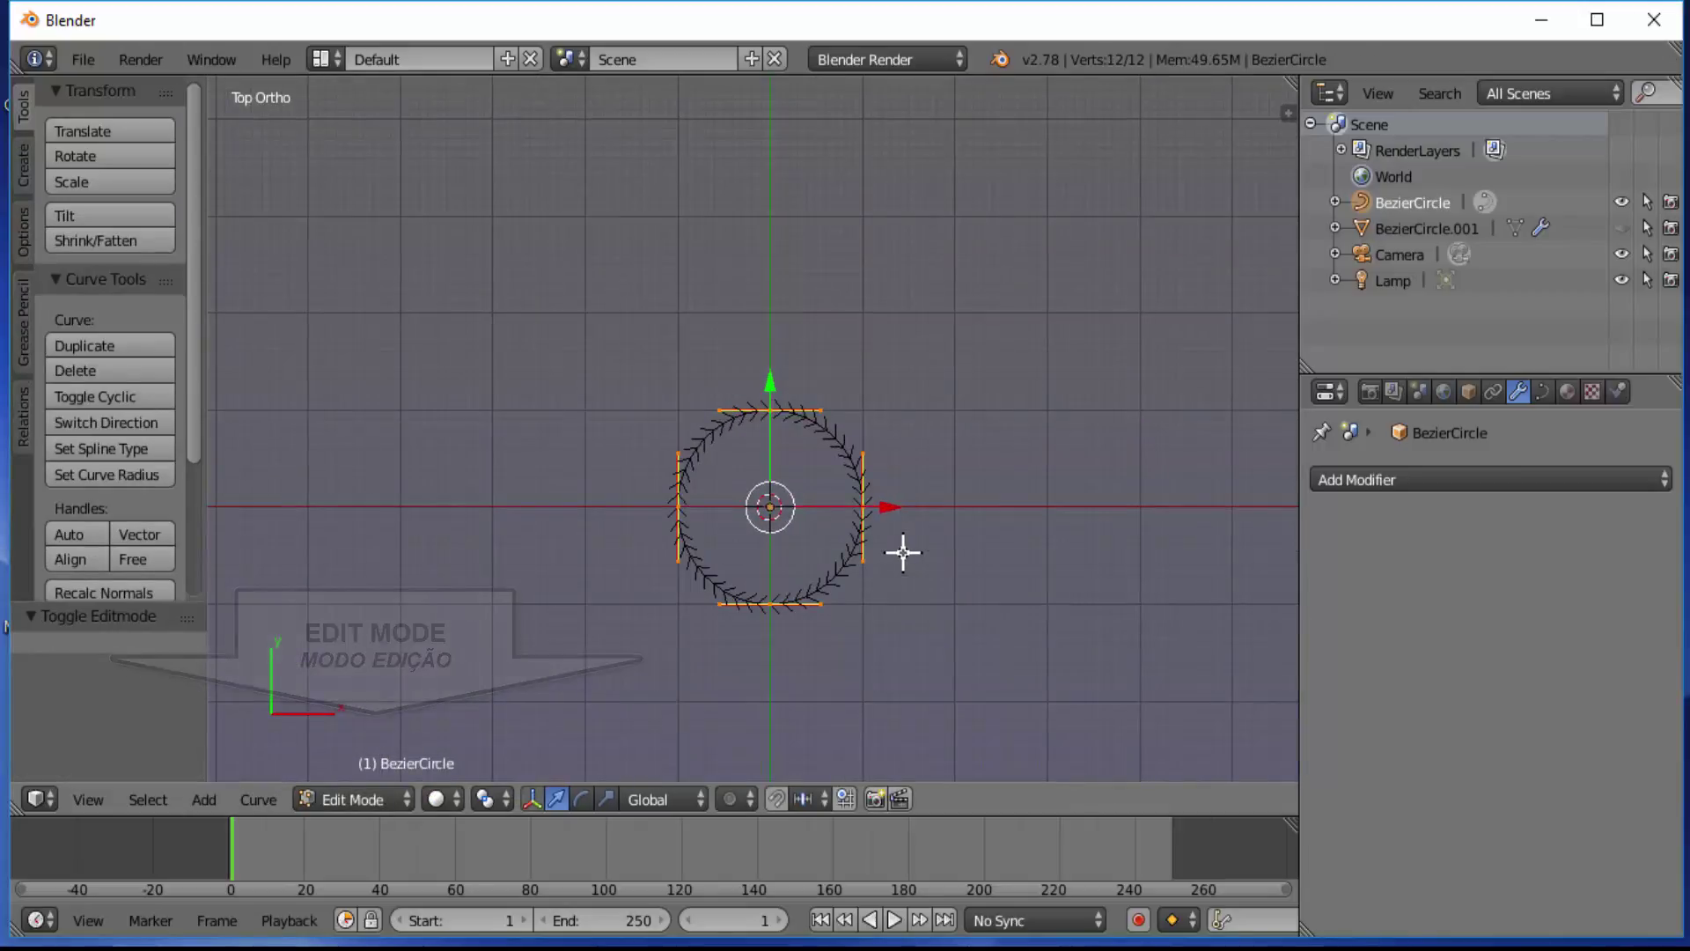
right_click(864, 506)
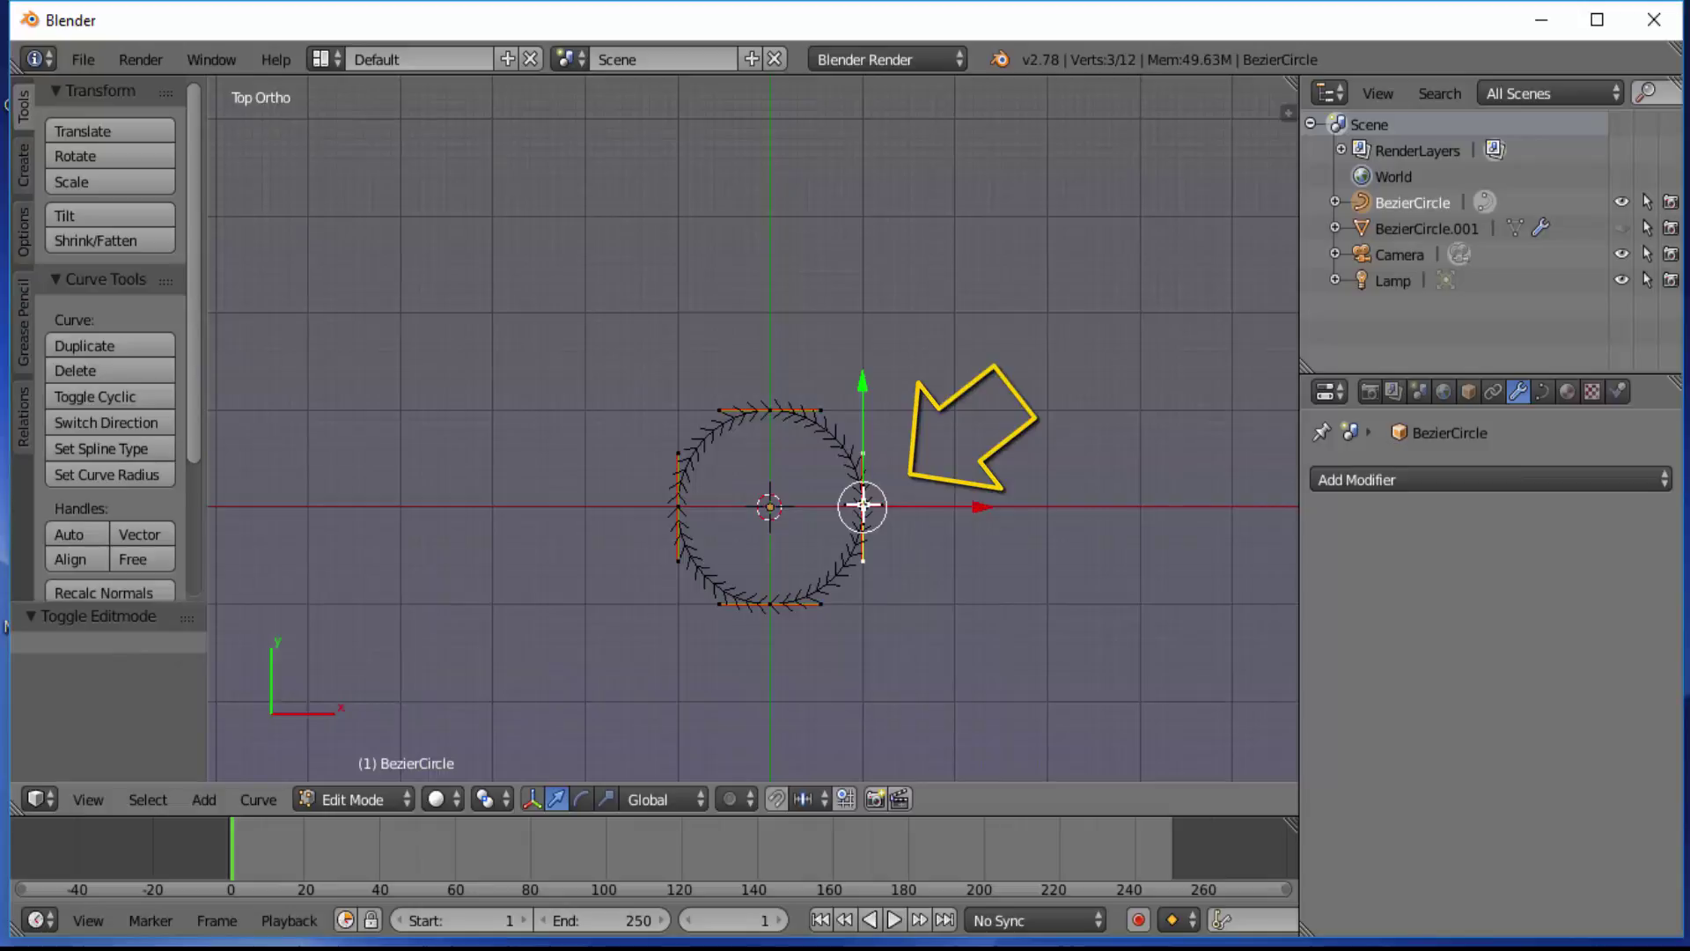
shift+right_click(677, 506)
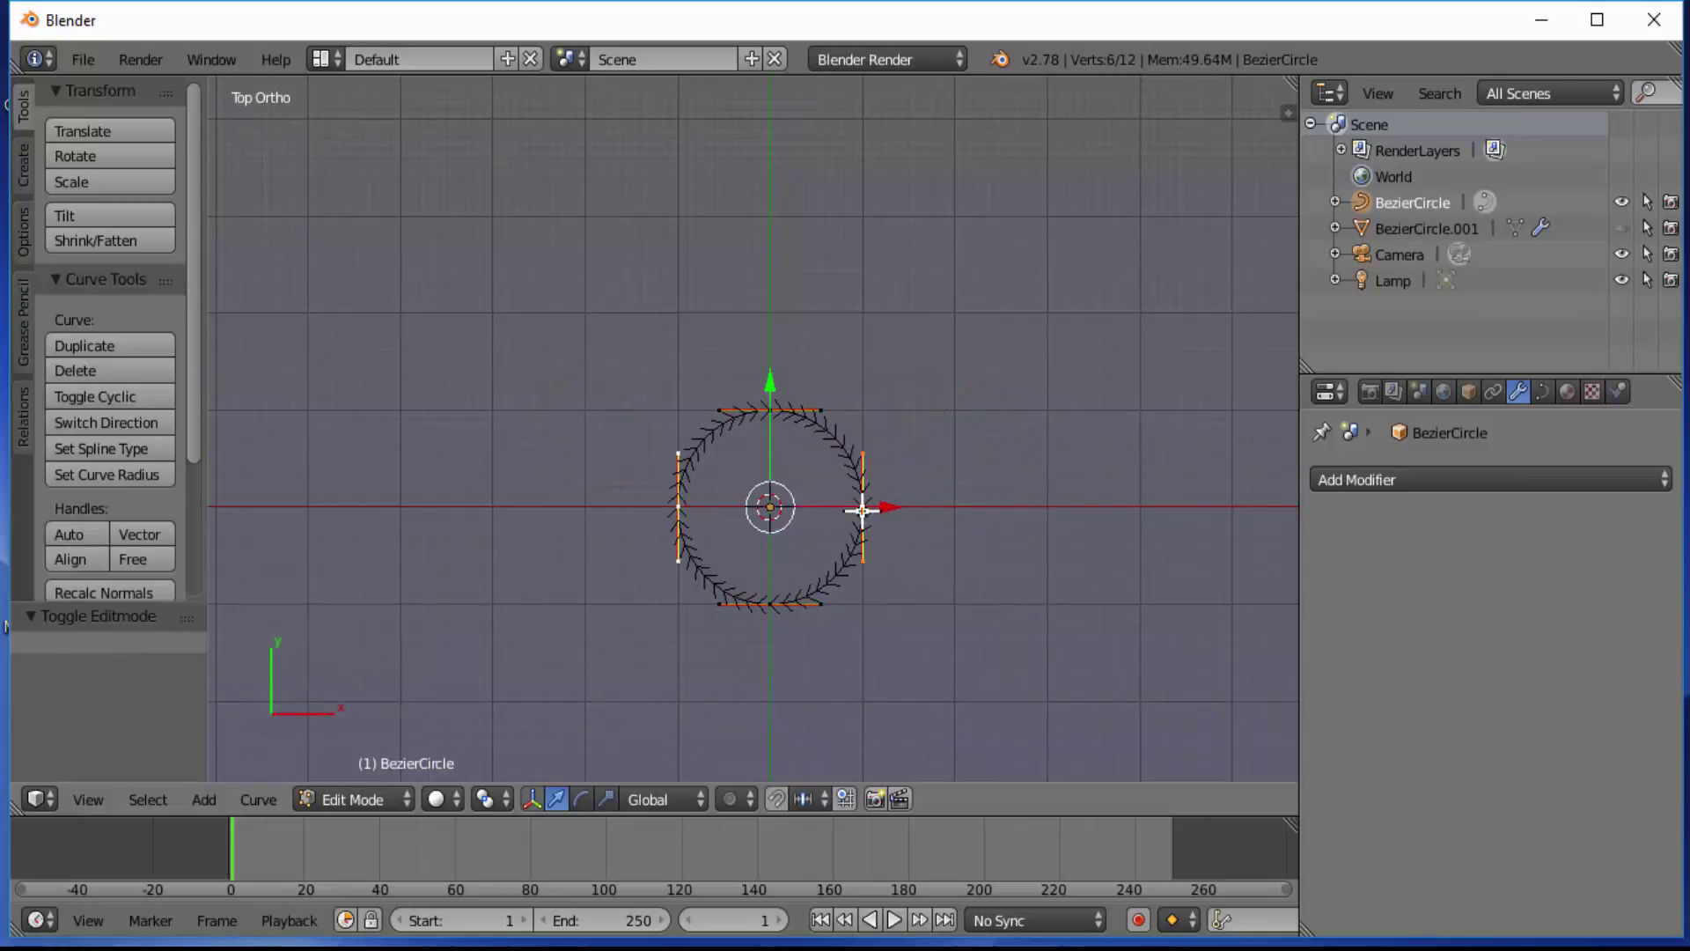
key(s)
key(x)
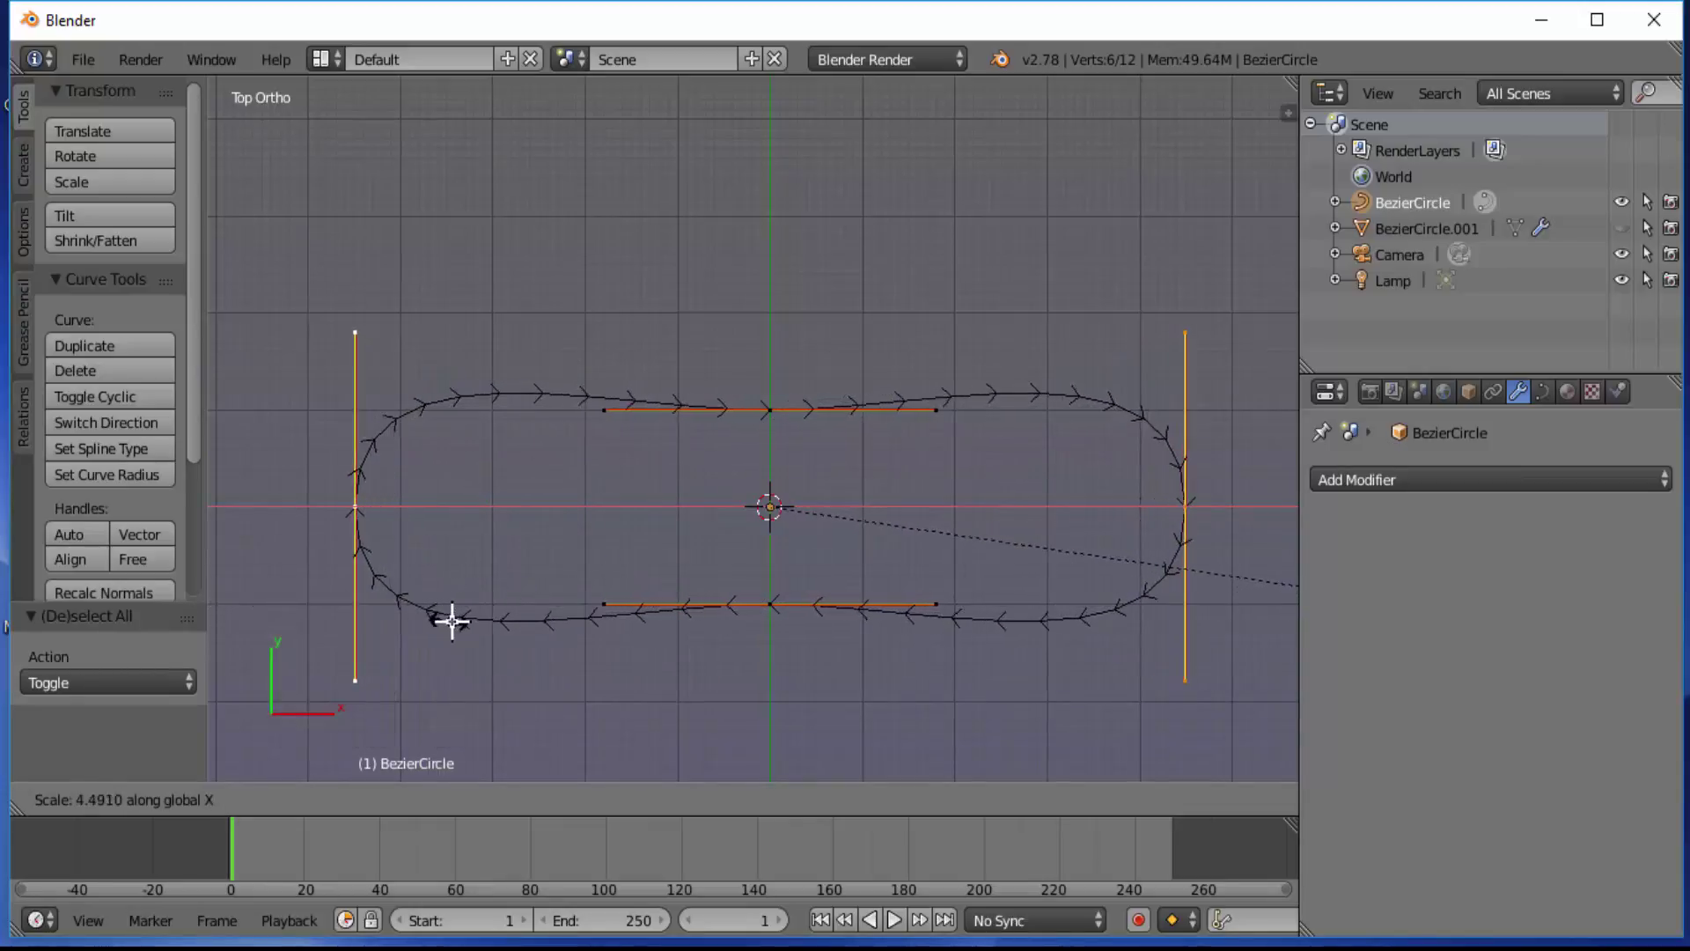
click(479, 621)
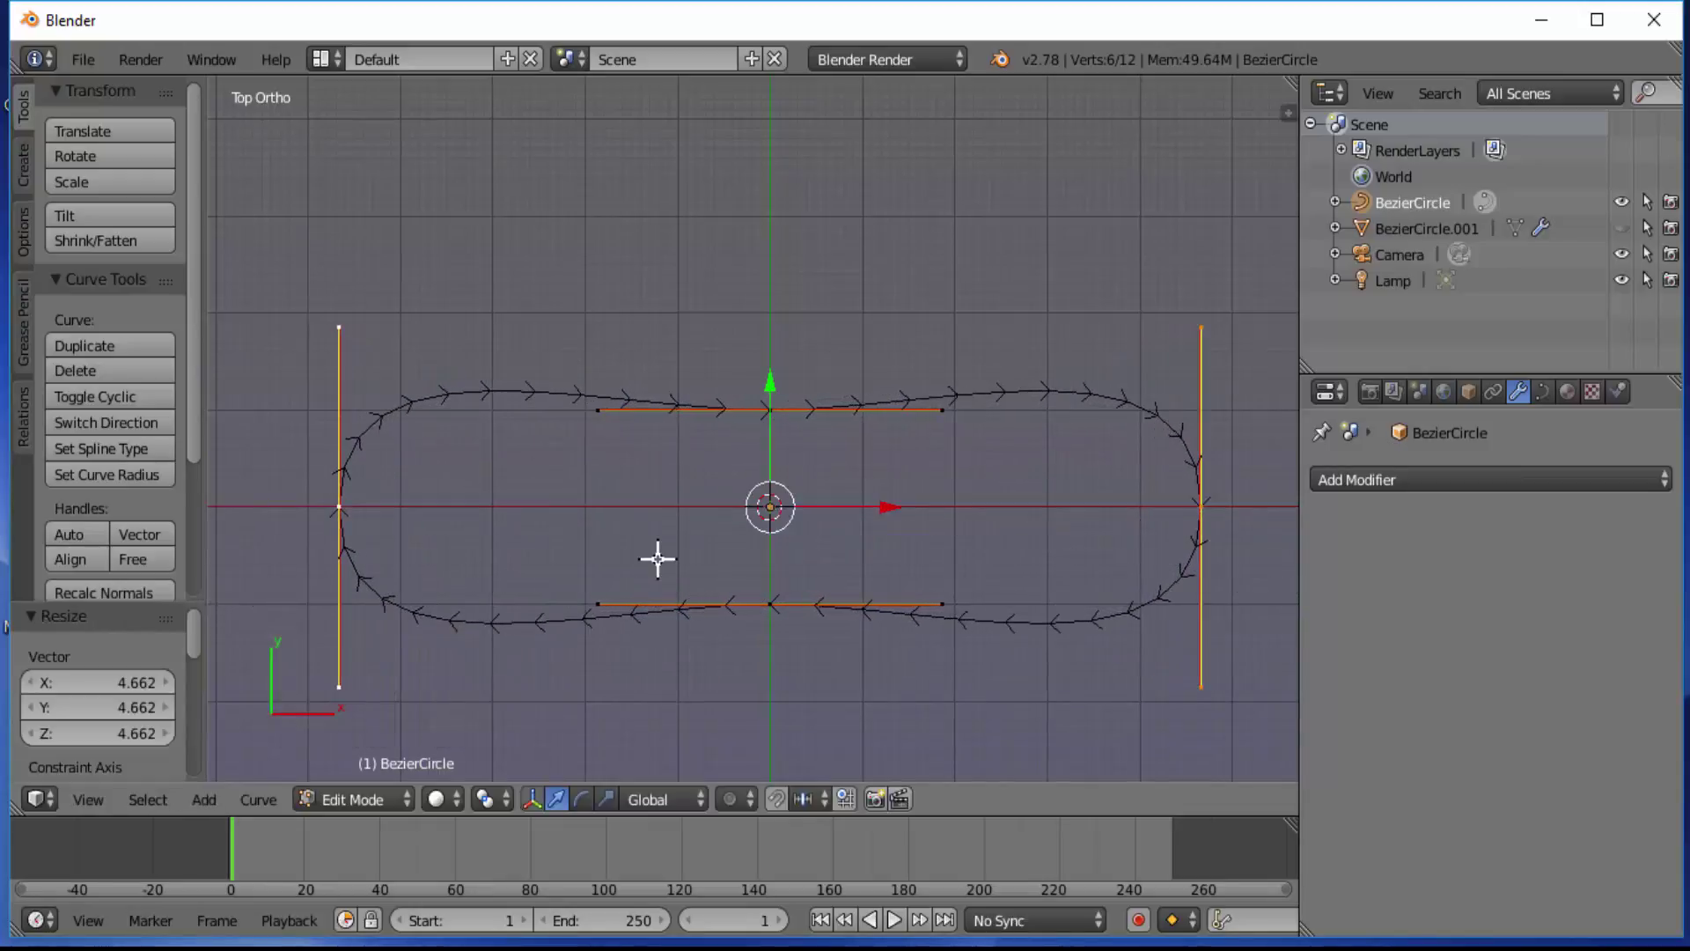
click(348, 801)
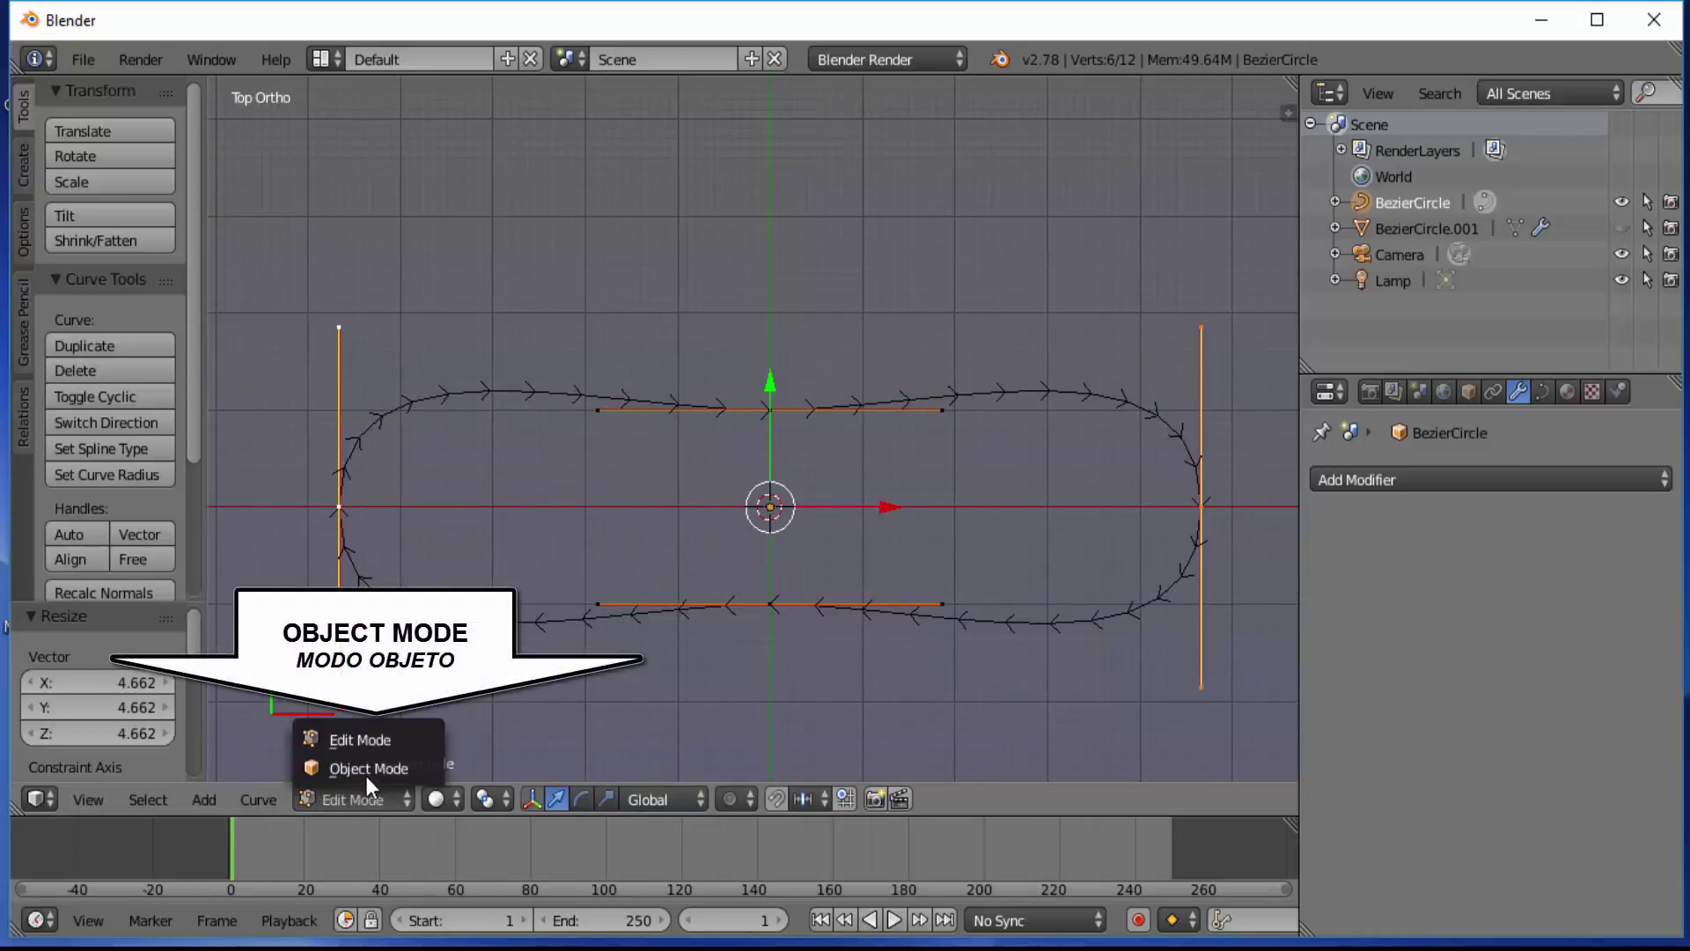
click(370, 771)
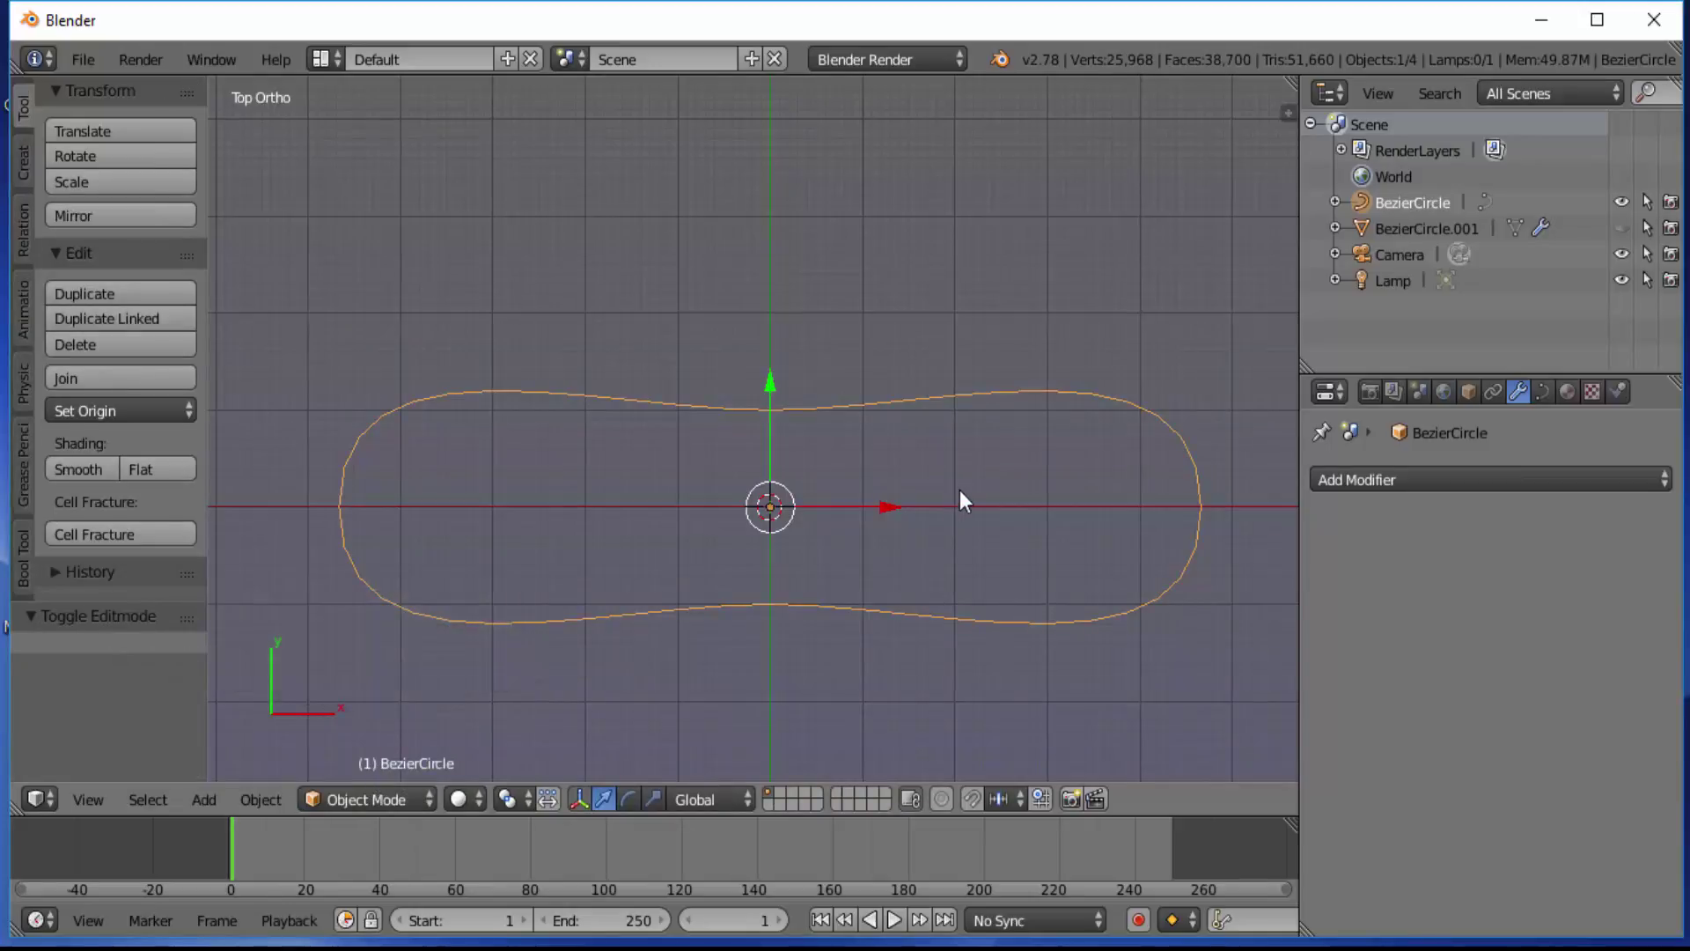
Step: Unhide the chain so it shows together with the elongated curve in top view
key(alt+h)
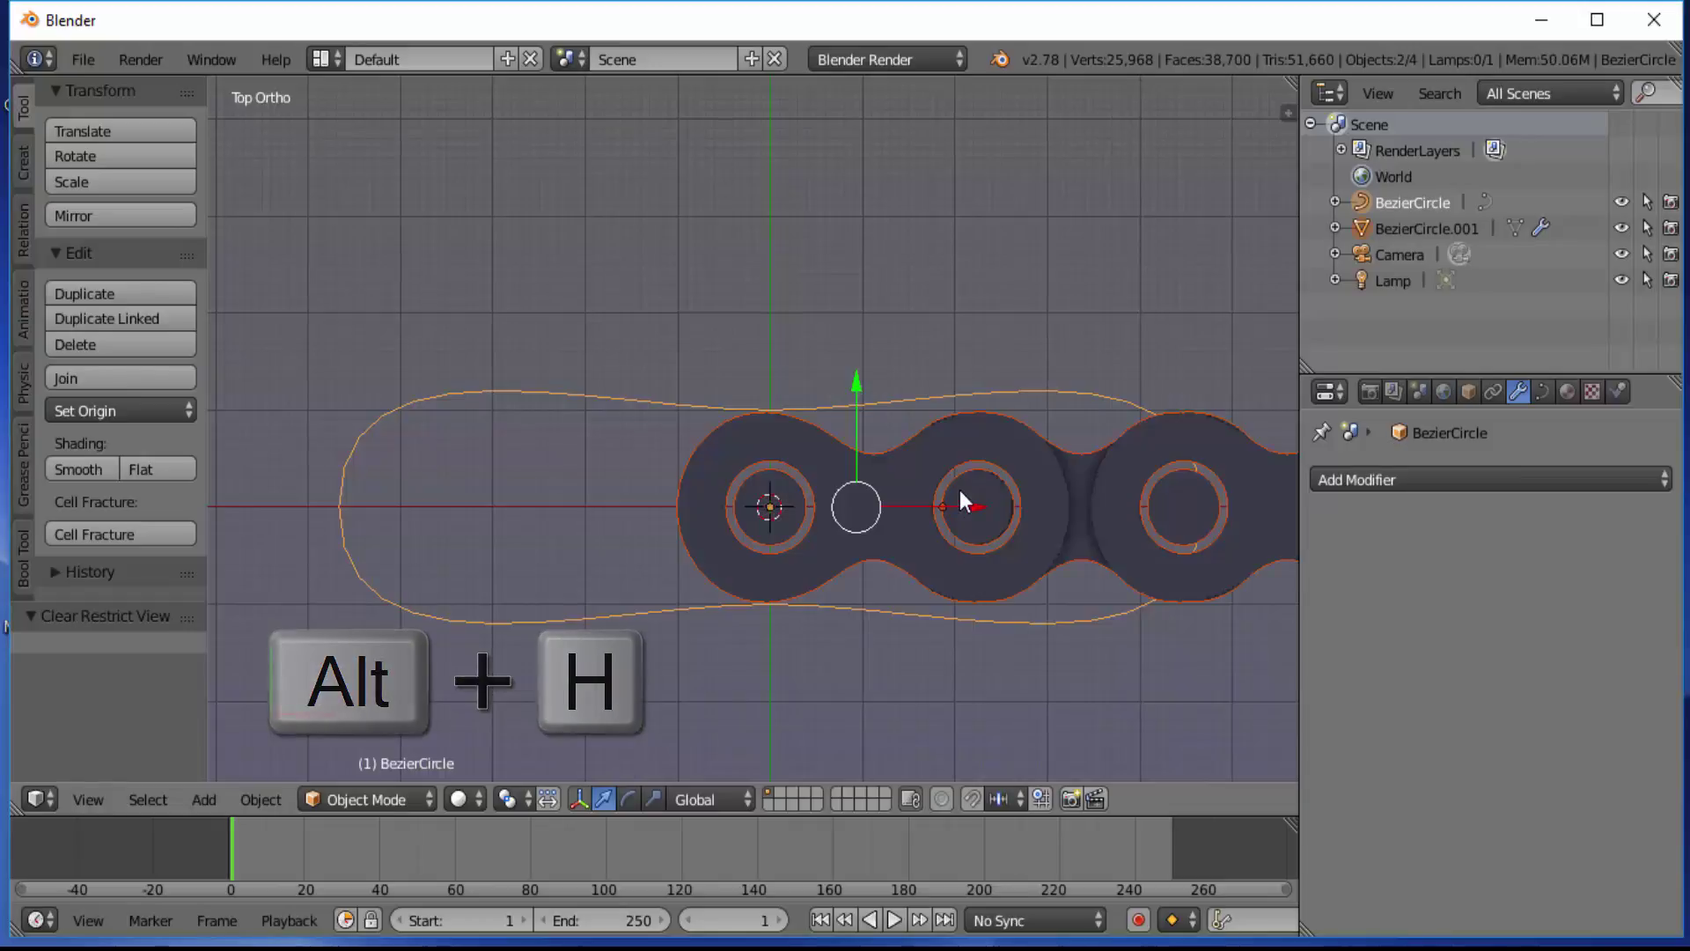
scroll(959, 489, down, 2)
scroll(960, 490, down, 5)
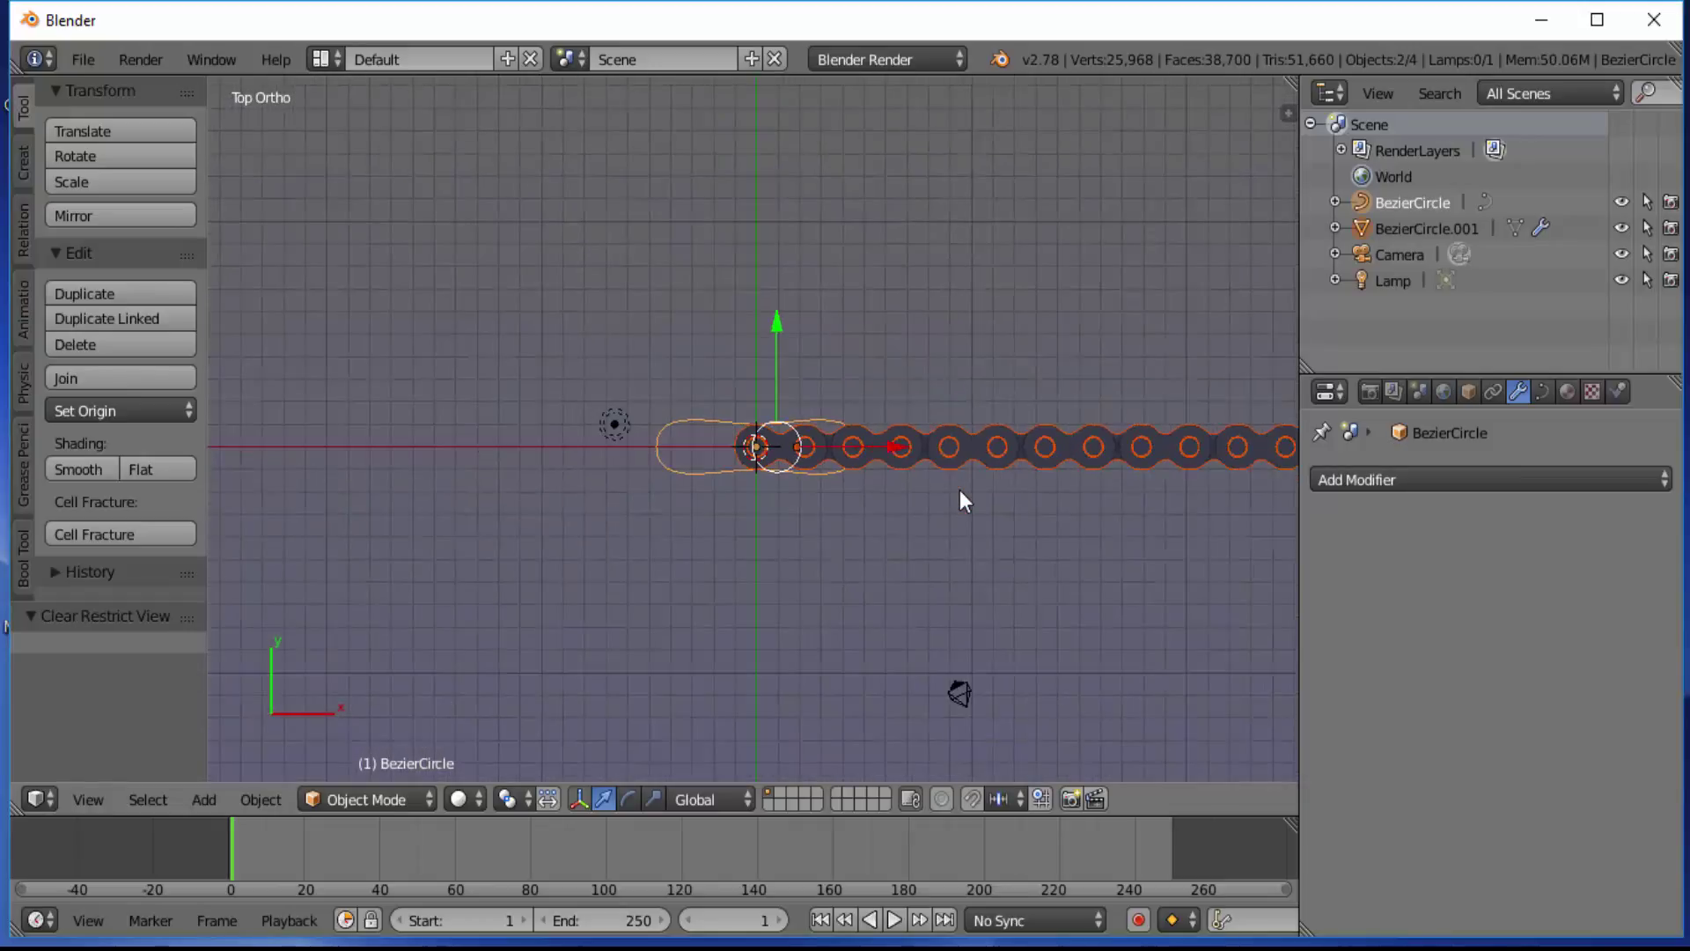
Step: Add a Curve modifier to the chain with BezierCircle as its target object
right_click(1058, 439)
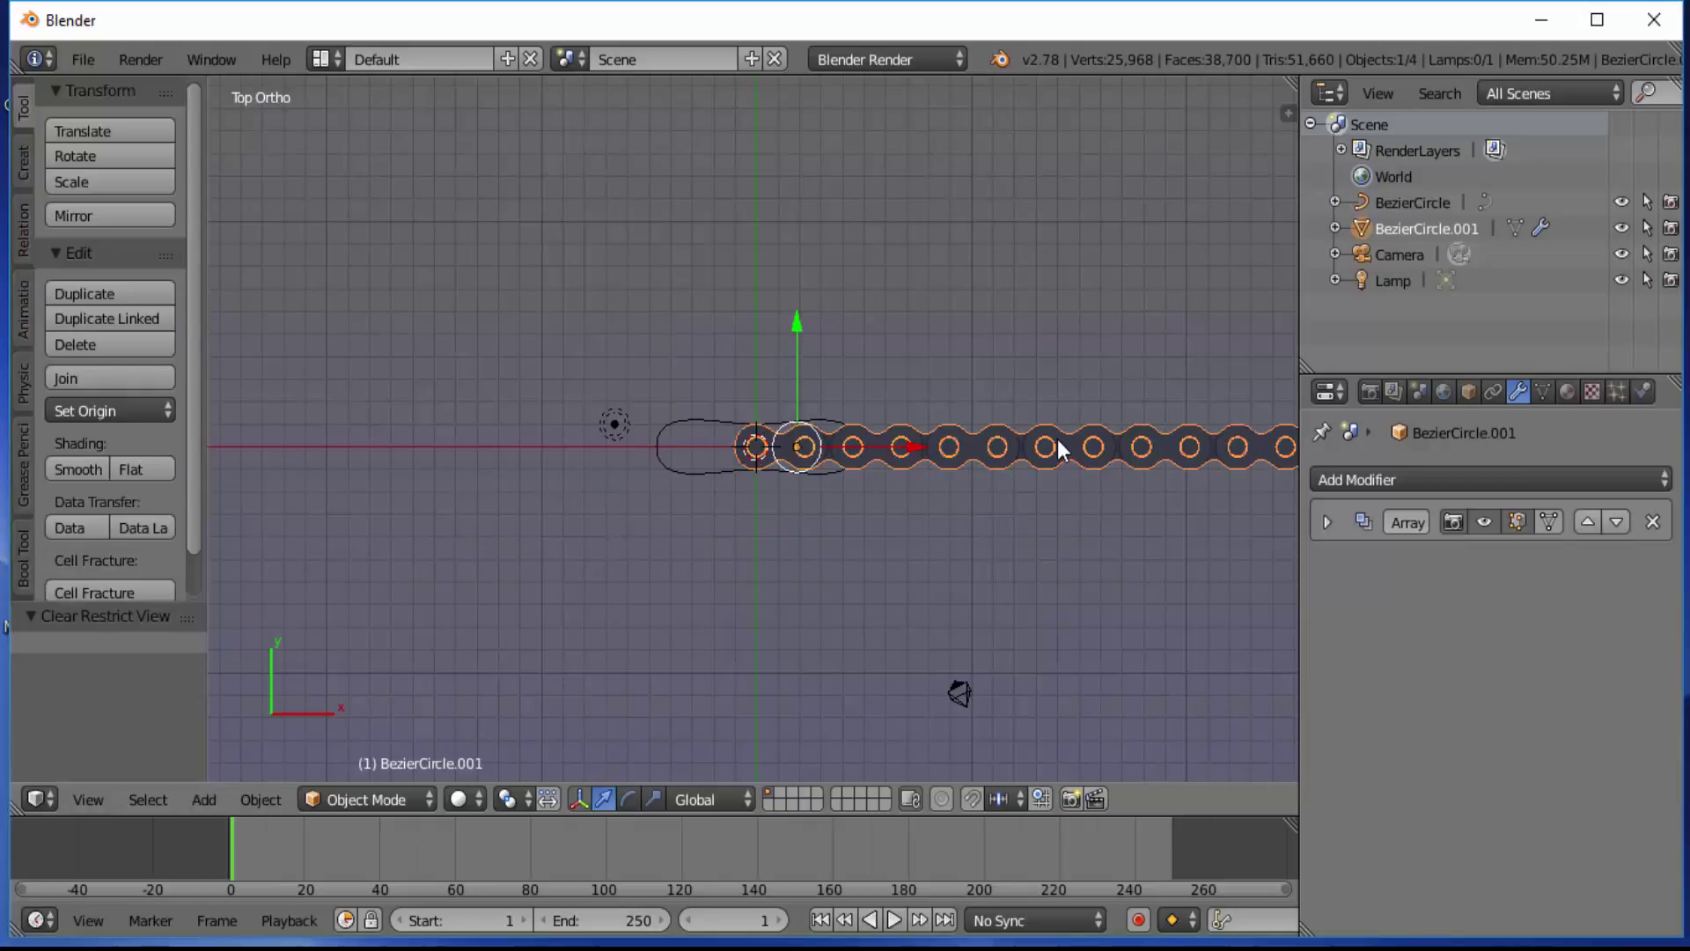
click(1399, 480)
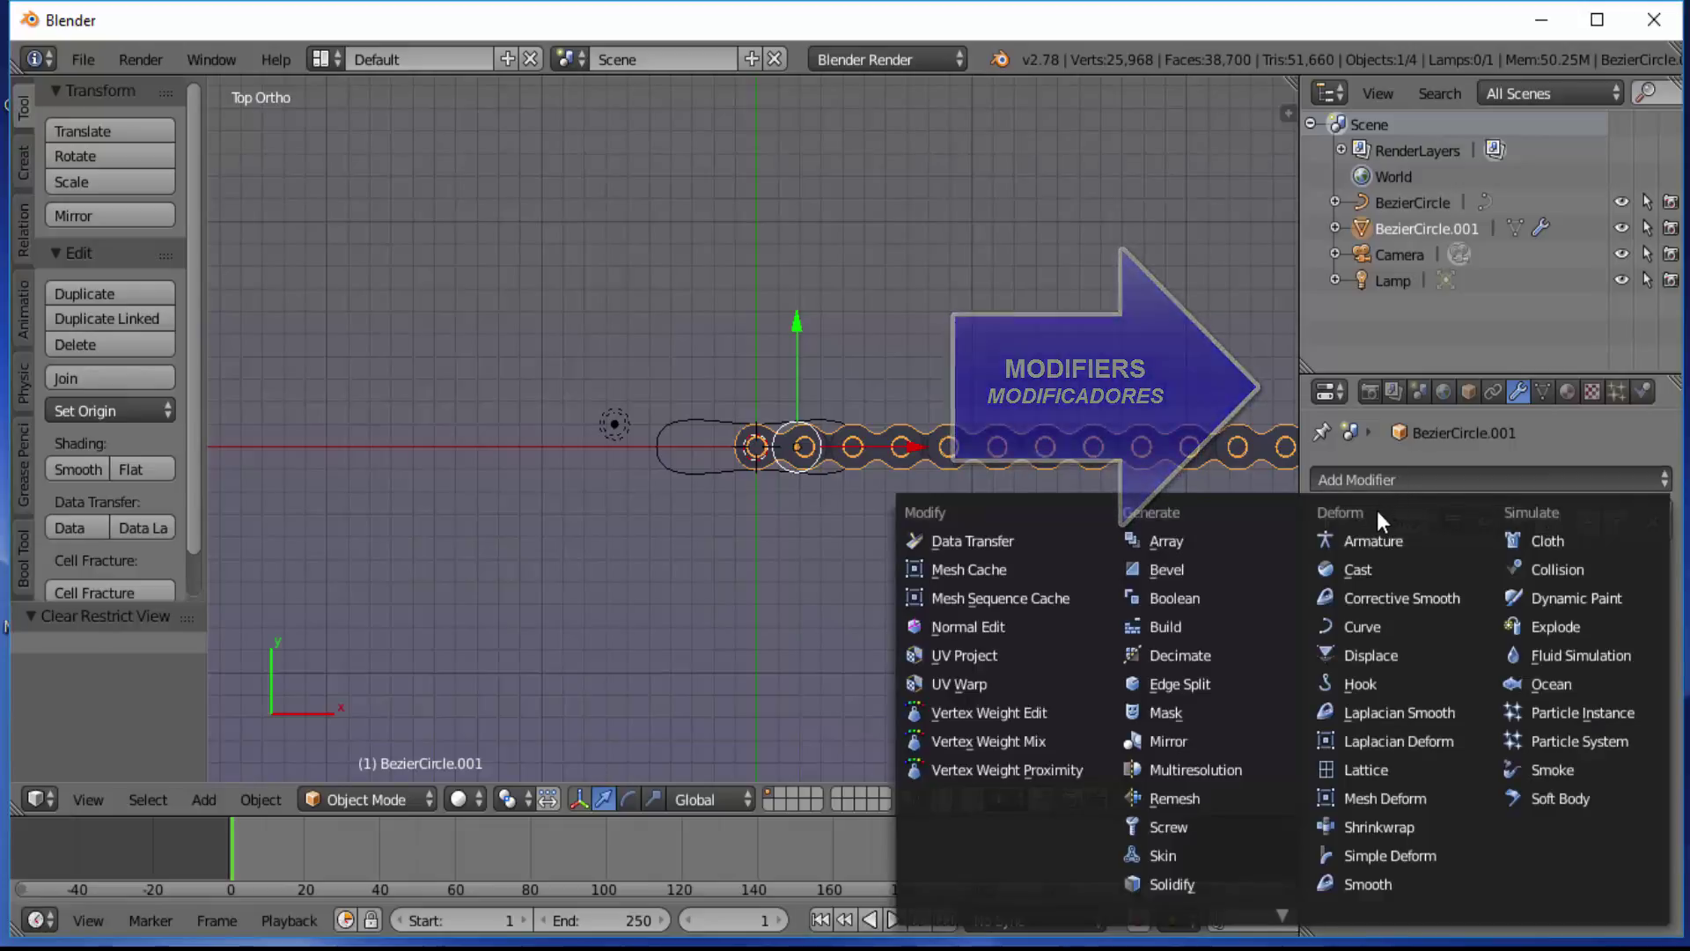
click(1364, 628)
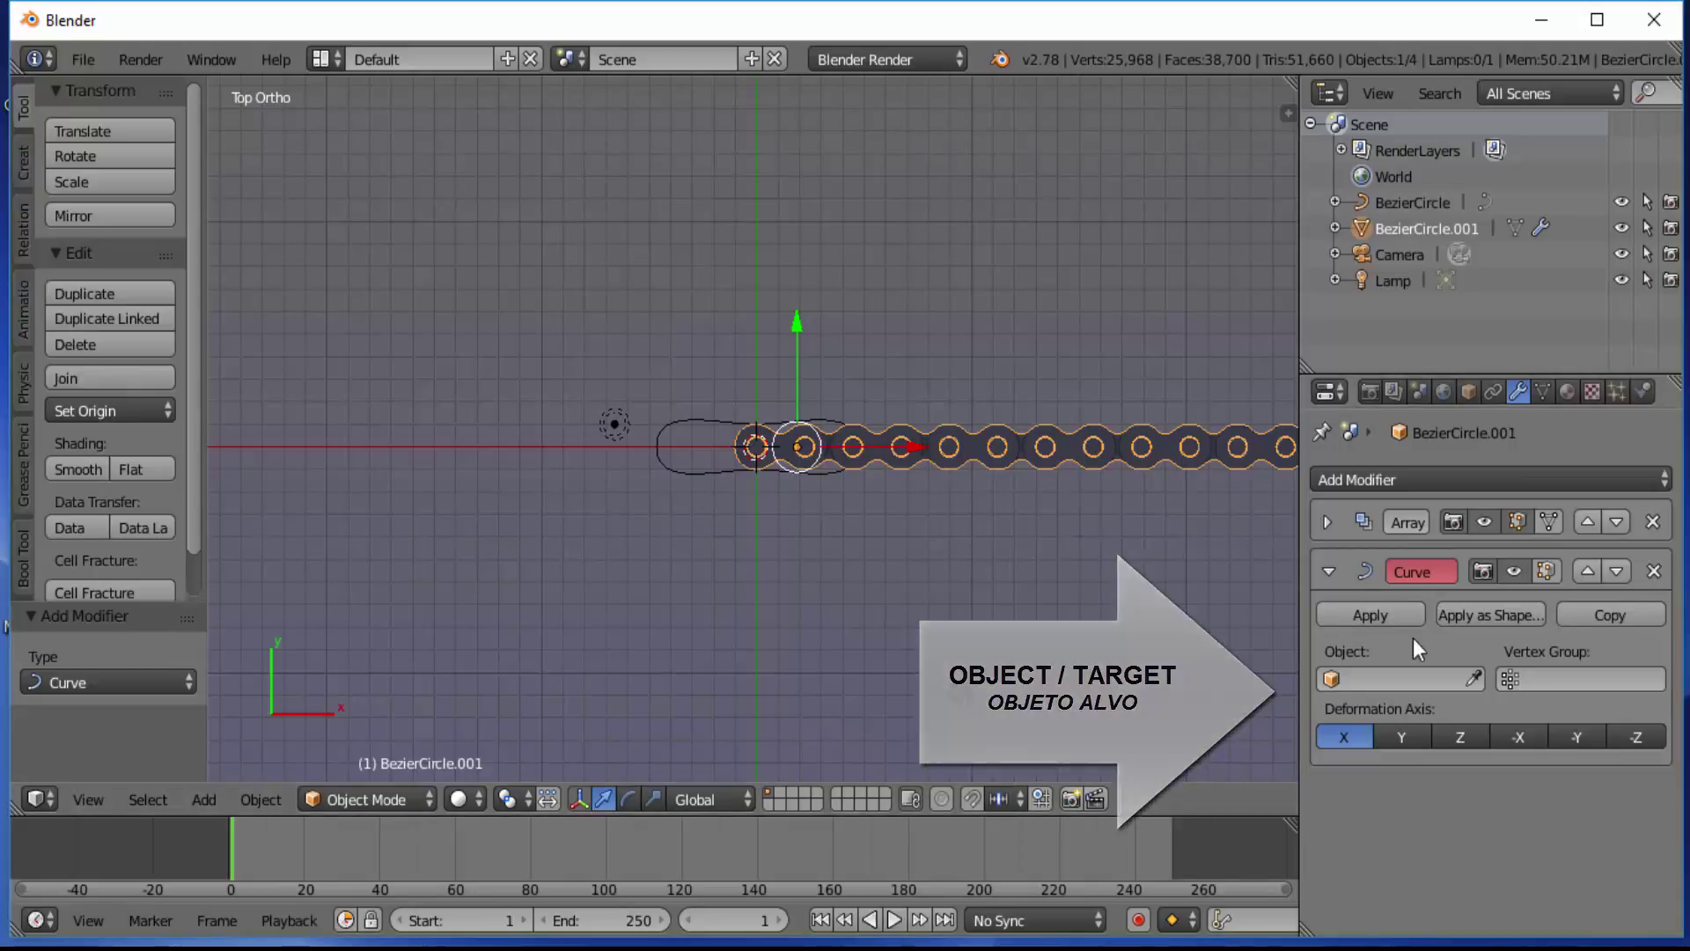
click(1404, 679)
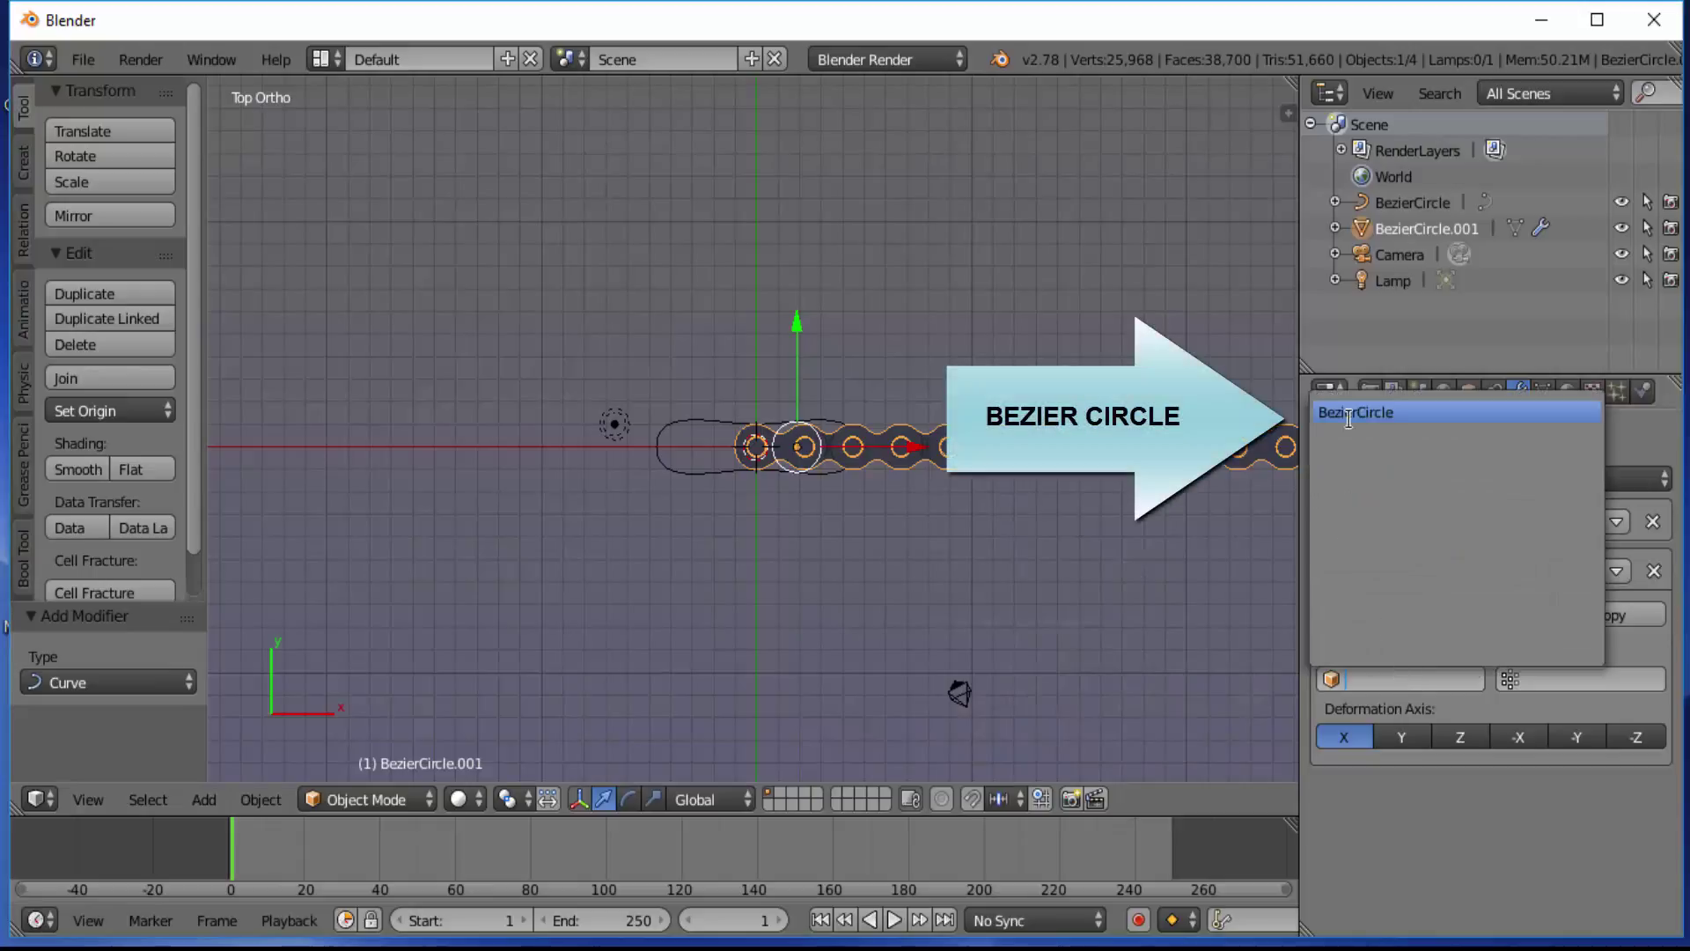
click(1322, 414)
scroll(1046, 550, up, 6)
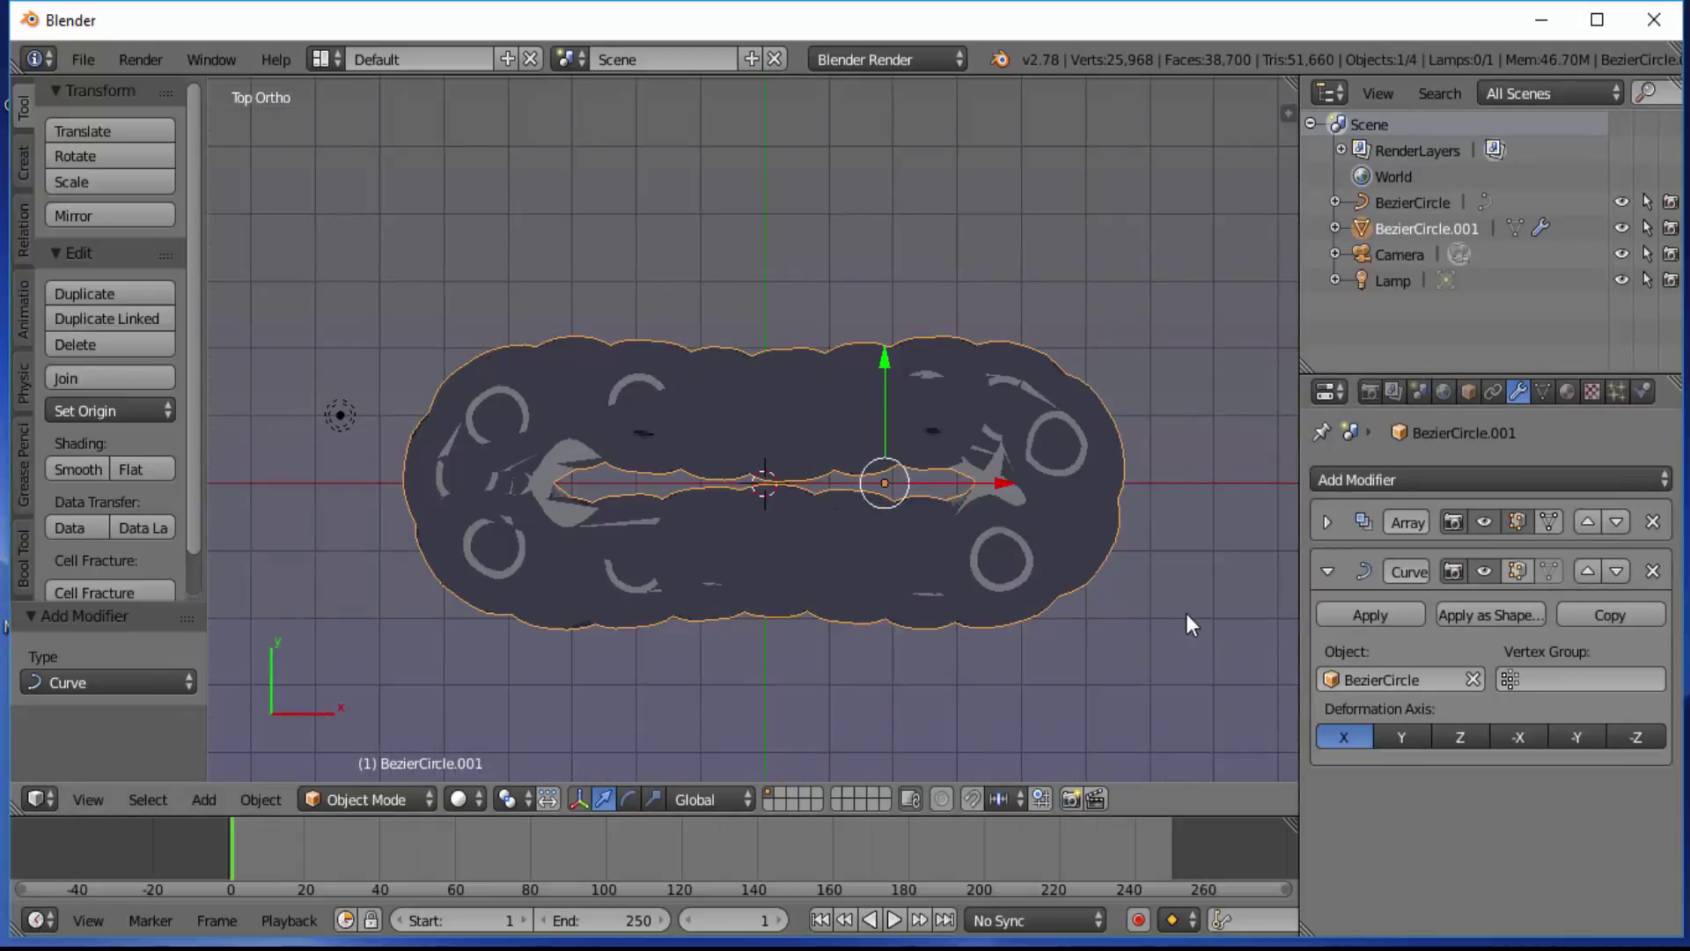
Step: Scale the chain to about 0.318 to fit the curve and move it about -1.87 along X to the loop's centre
key(s)
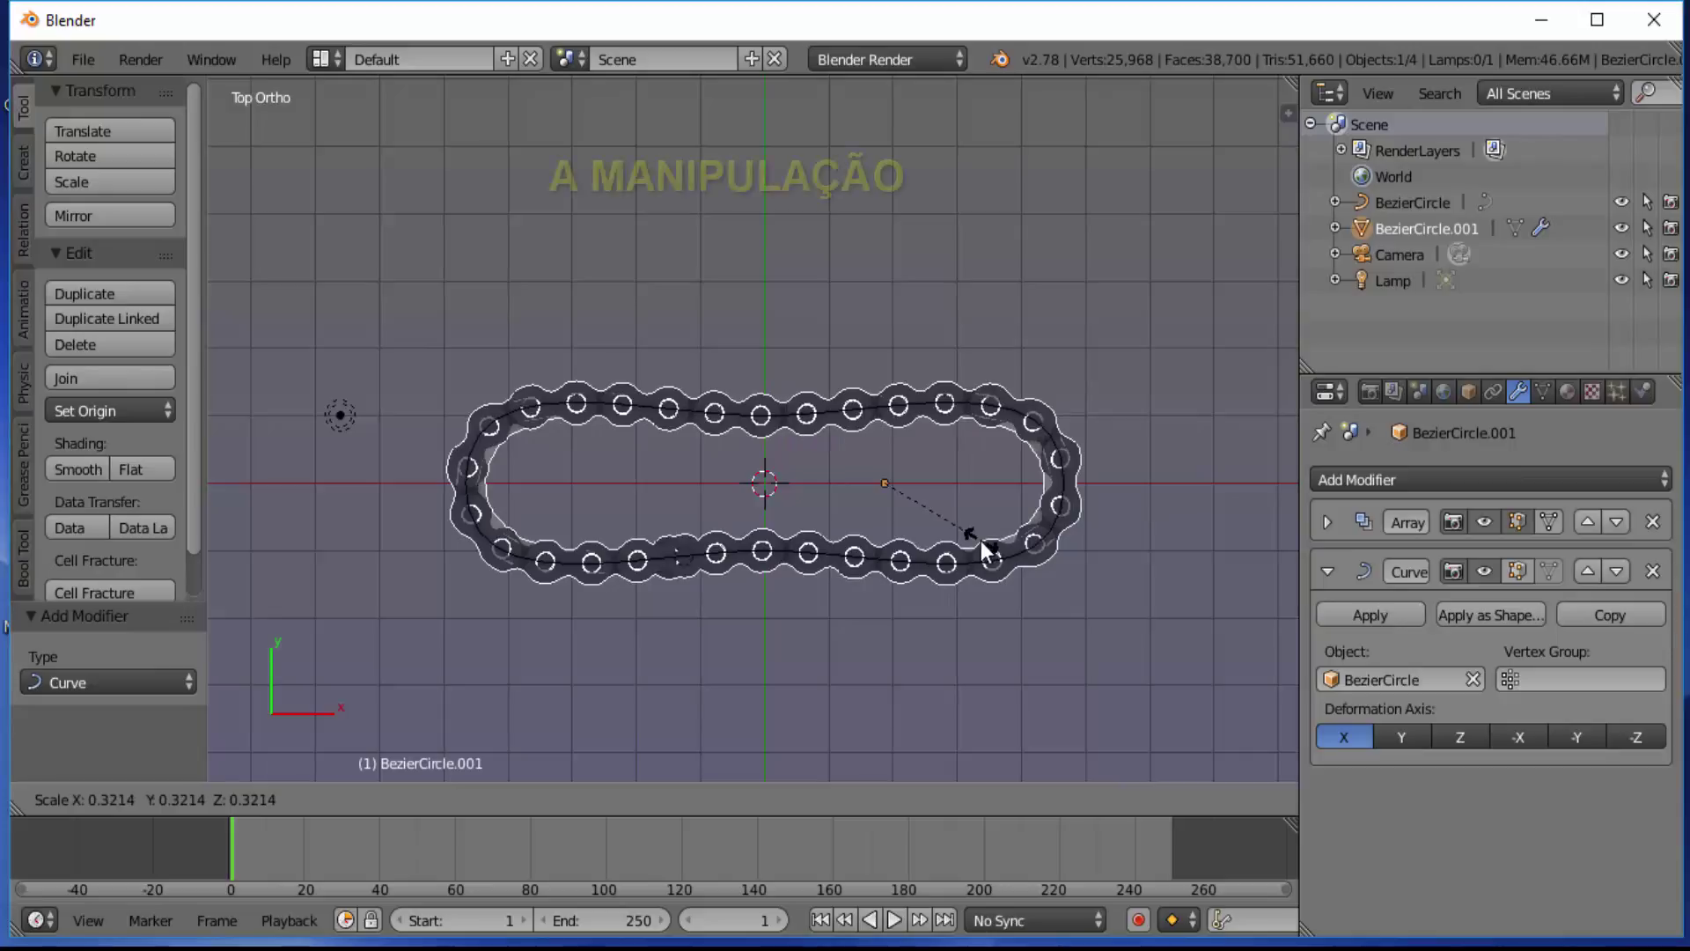
click(981, 541)
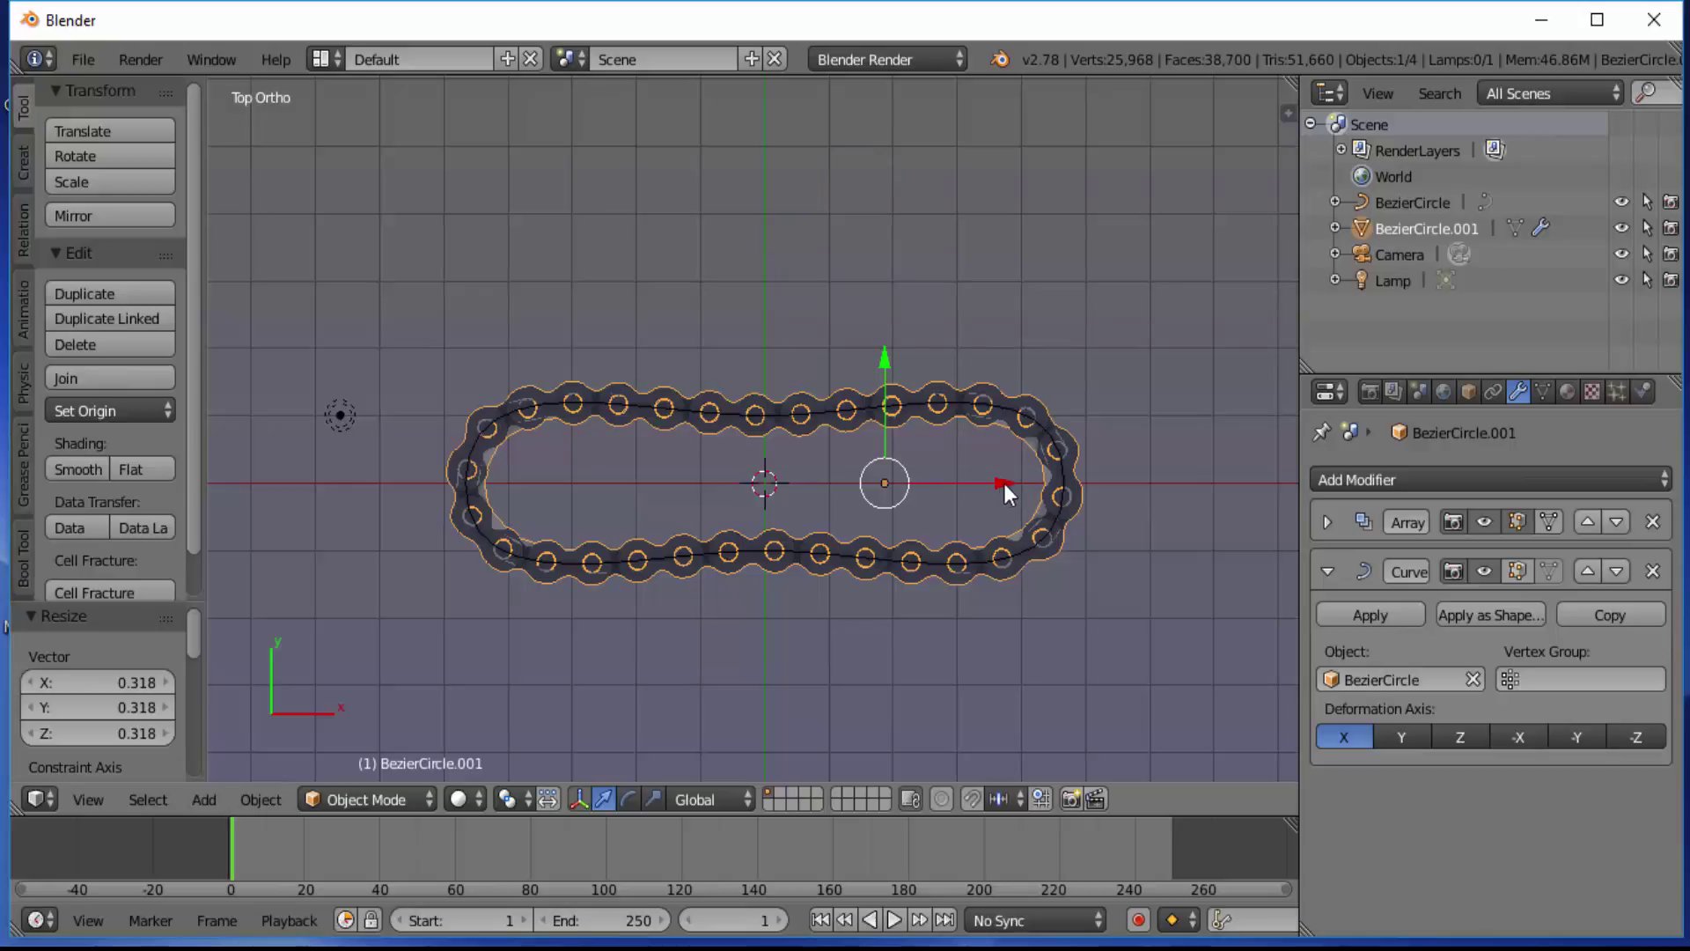
drag(1005, 484, 881, 457)
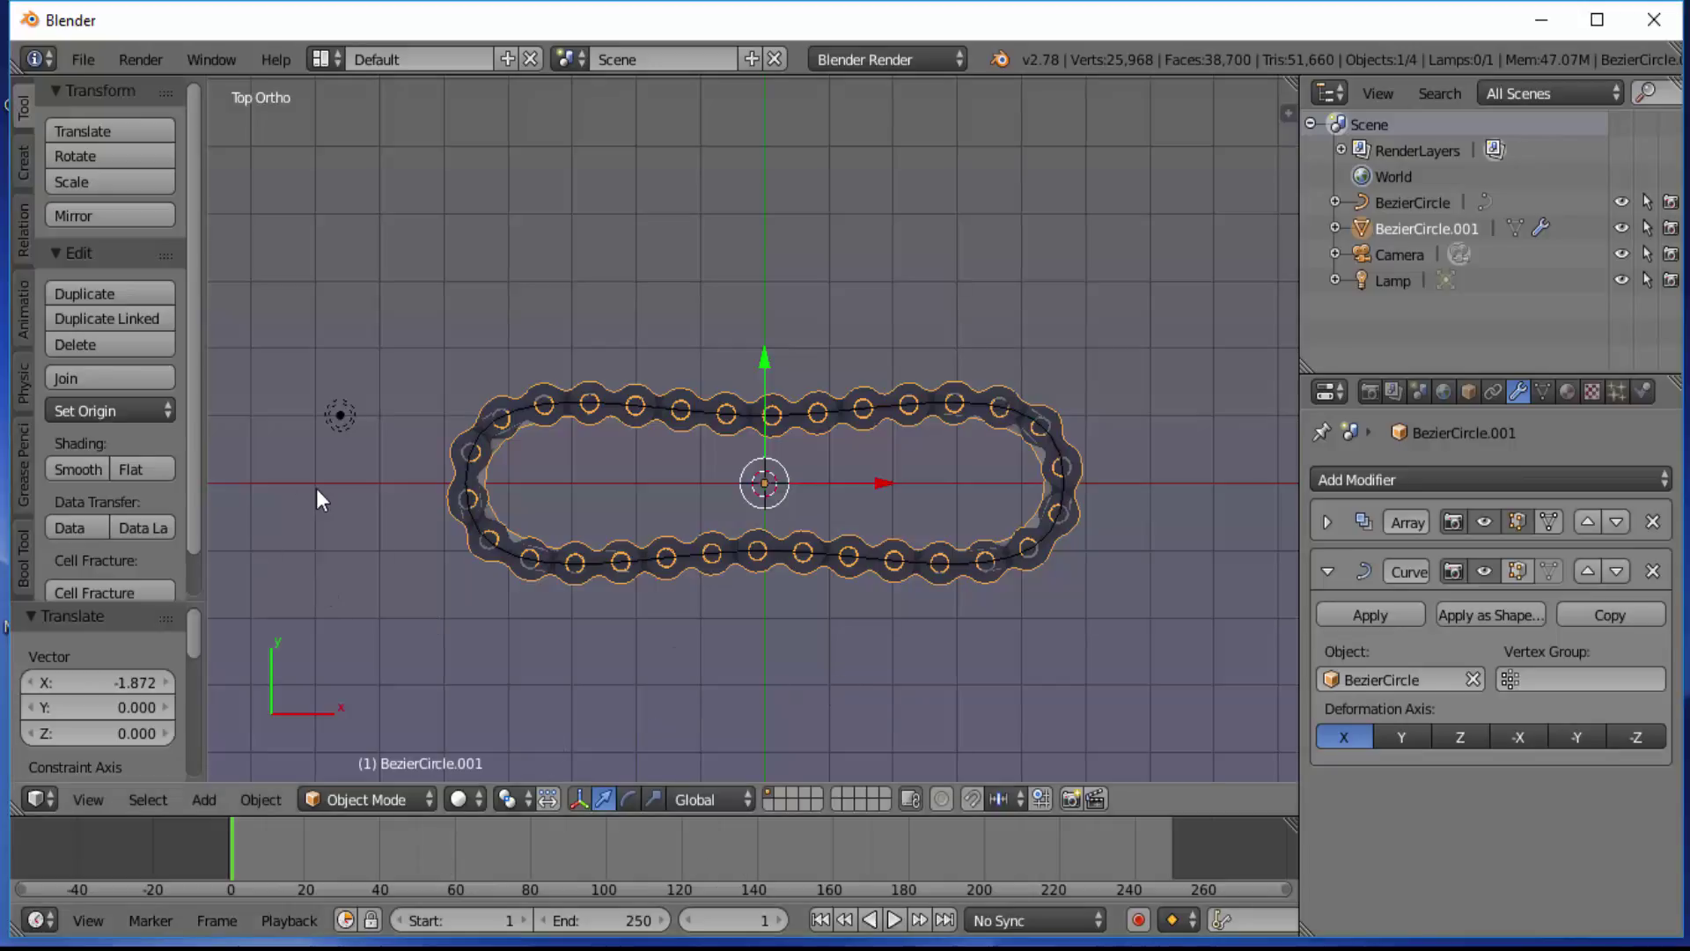
Step: Move the lamp about -3.84 along Y and about 12.32 along X to the chain's lower right
right_click(345, 420)
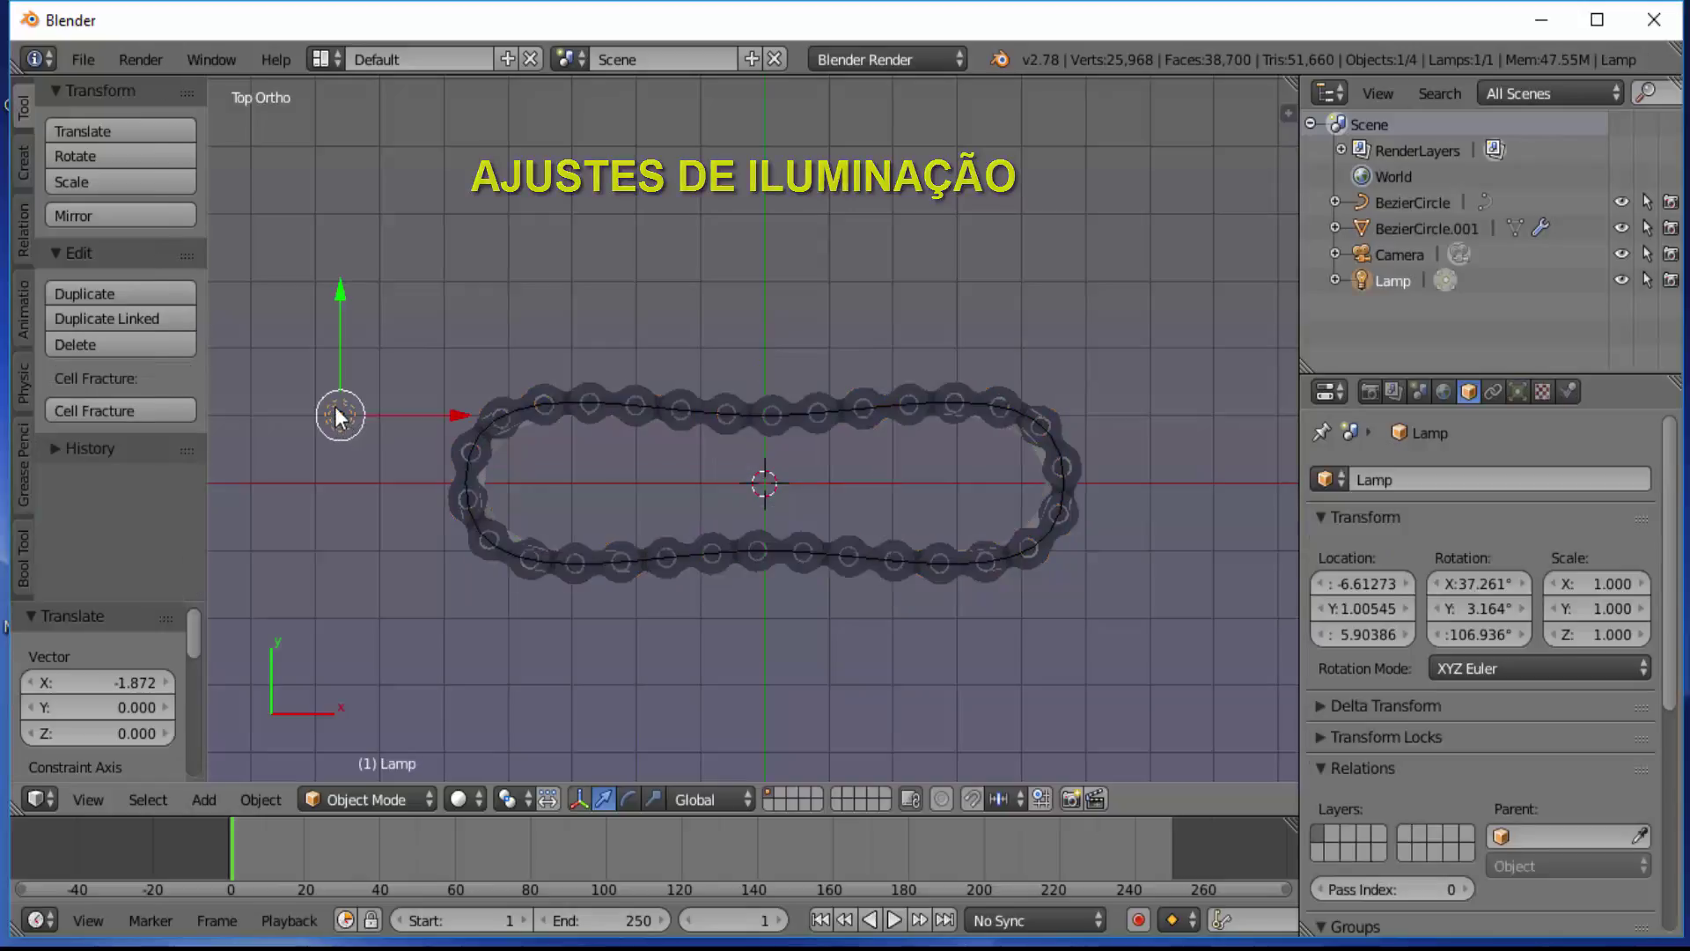
key(g)
key(y)
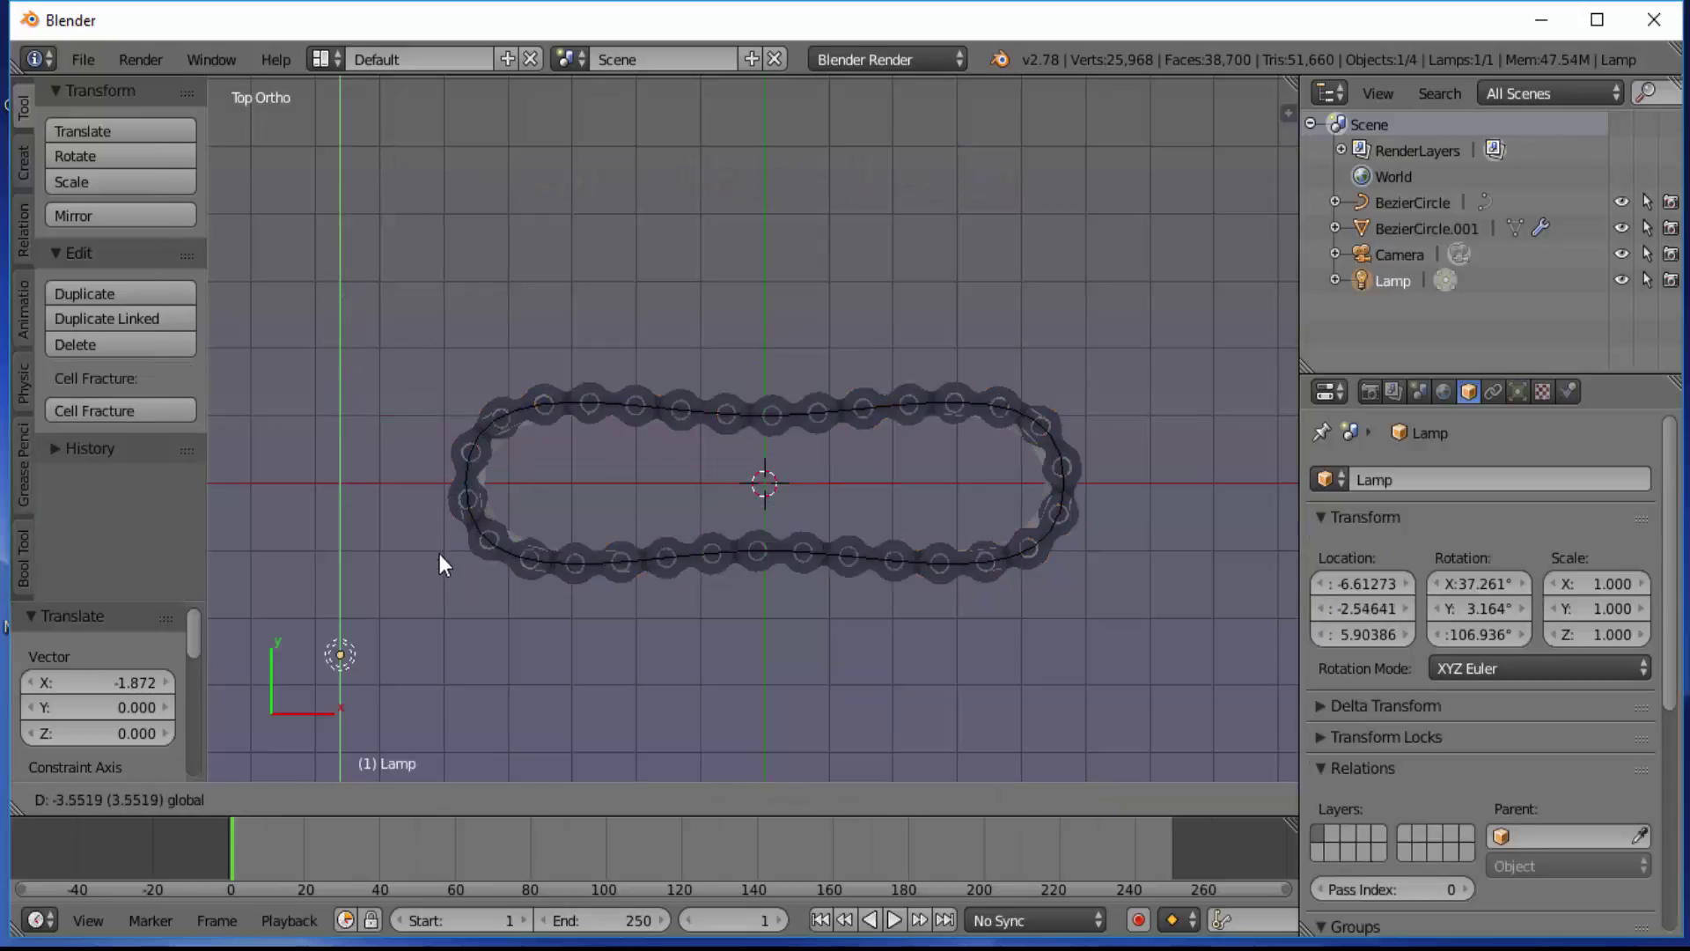
click(444, 569)
key(g)
key(x)
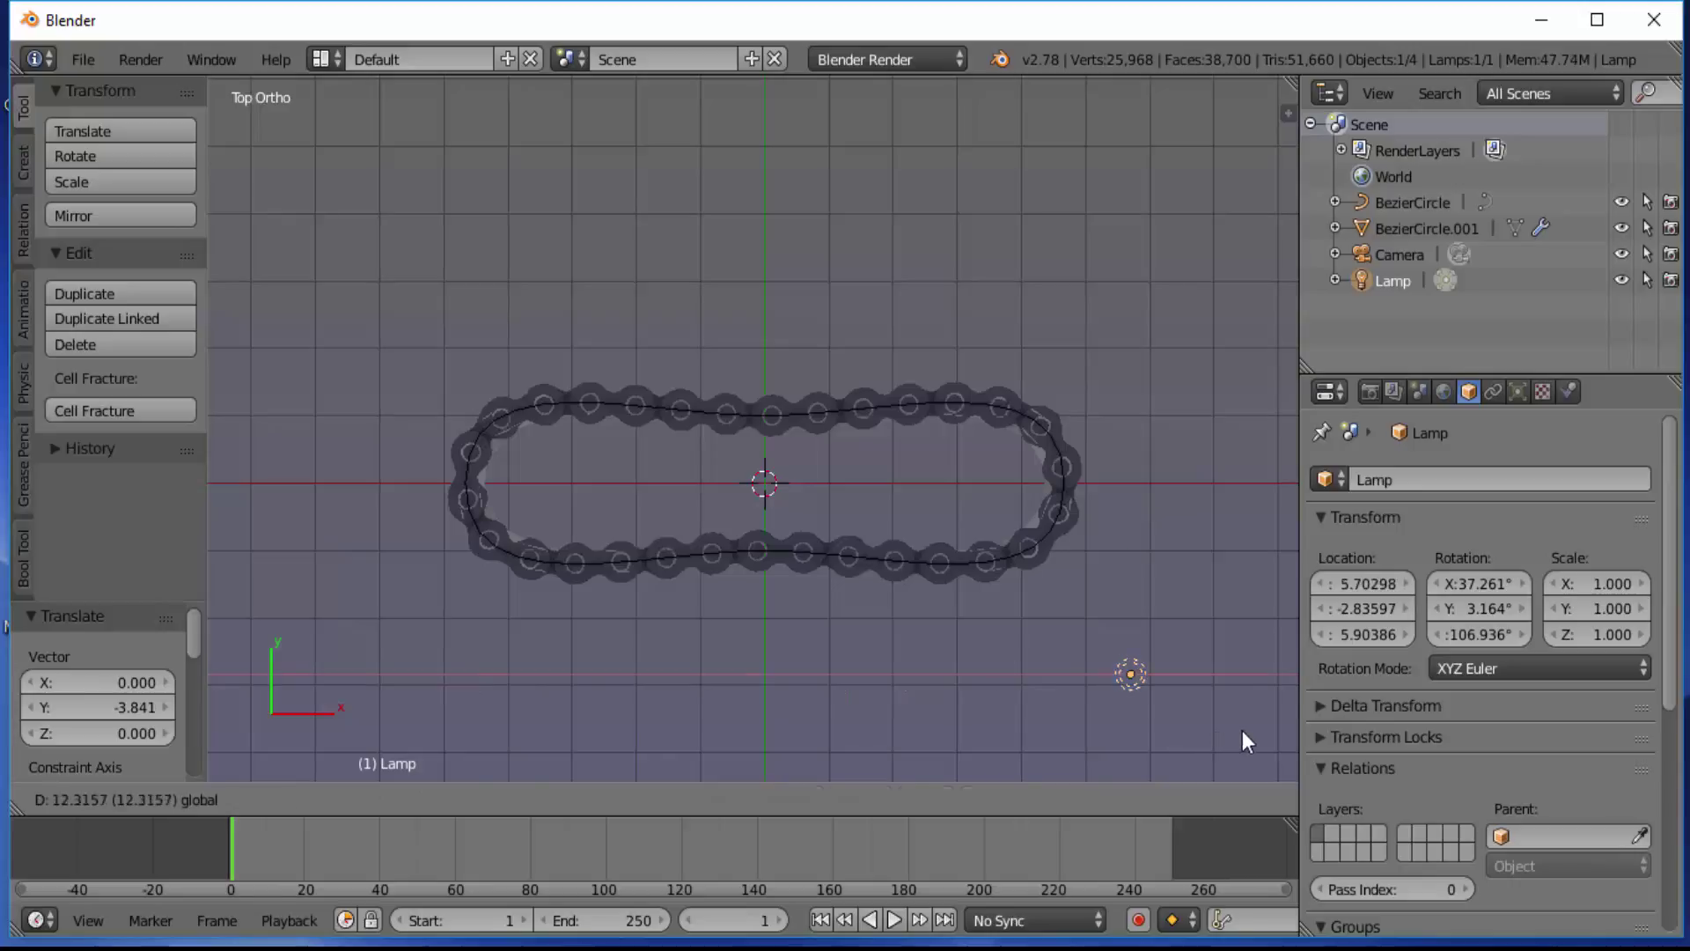
click(1243, 730)
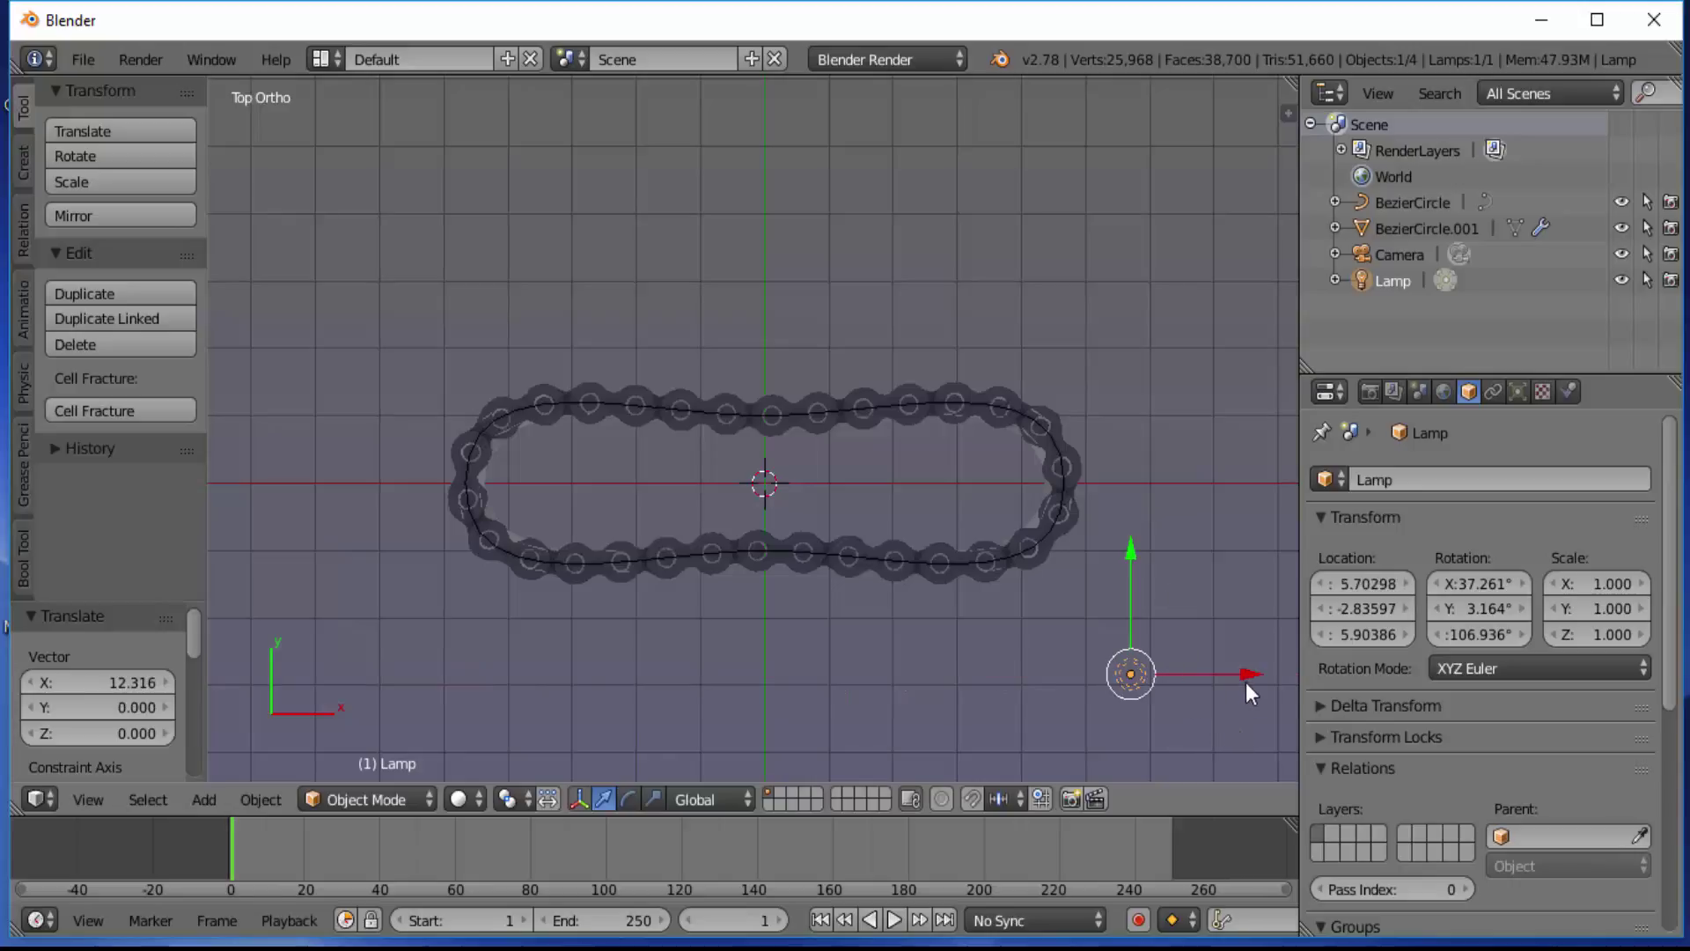
Step: Duplicate the lamp and place the copy about -11.35 along X, at the chain's lower left
key(shift+d)
key(x)
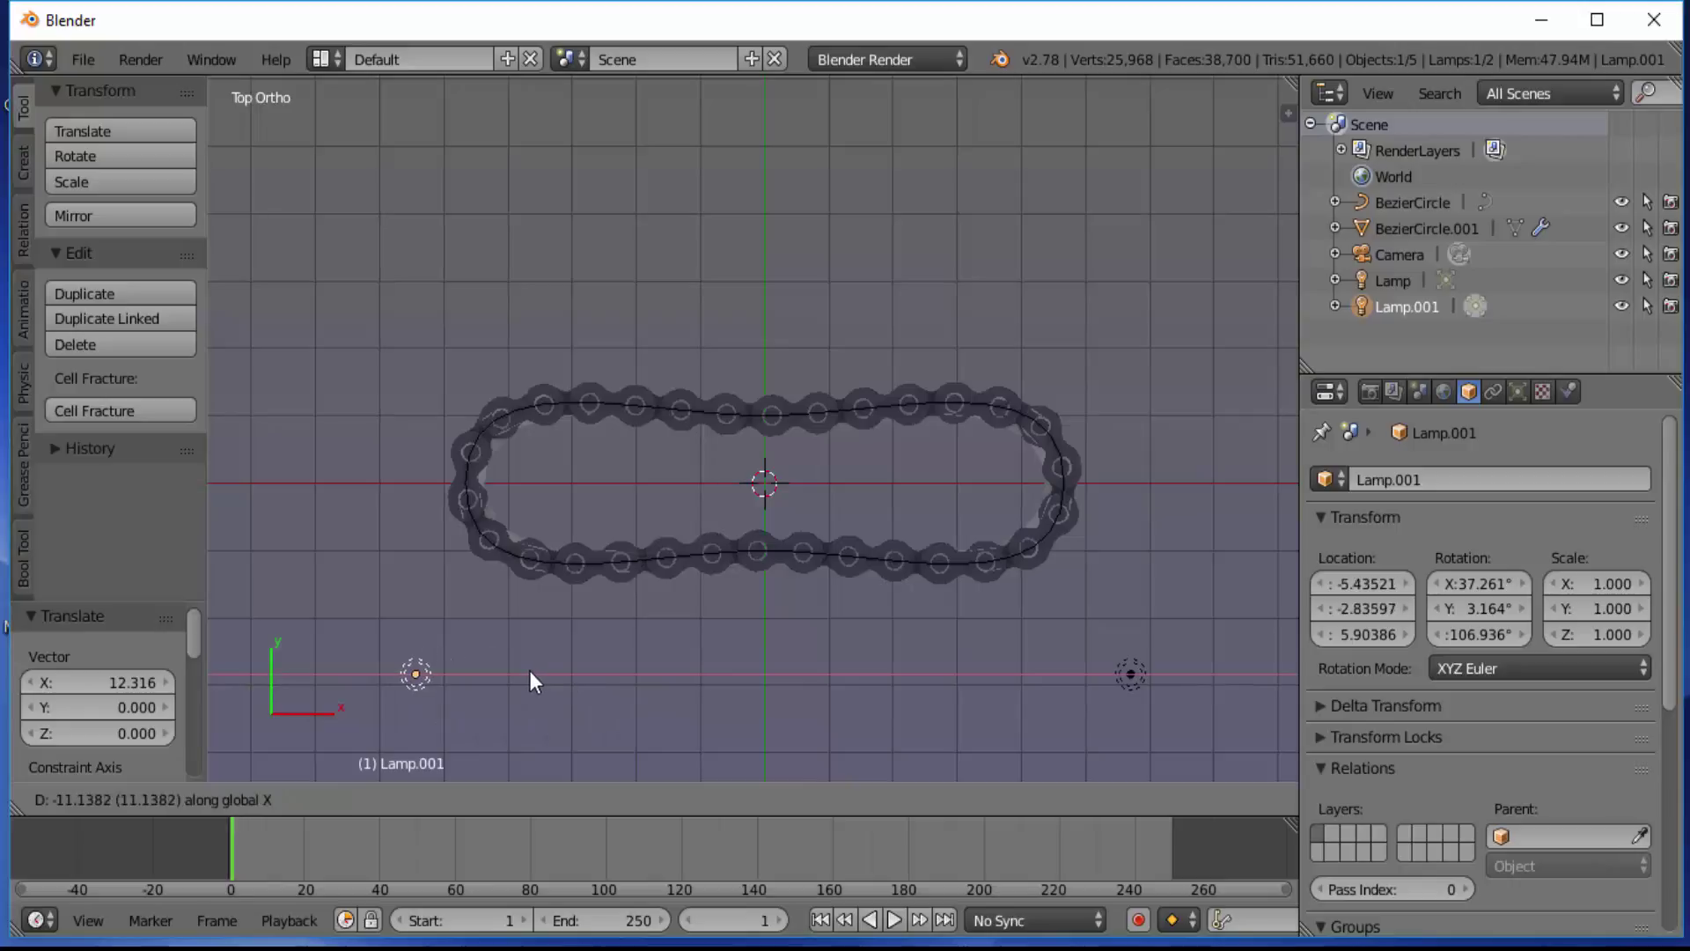
click(517, 680)
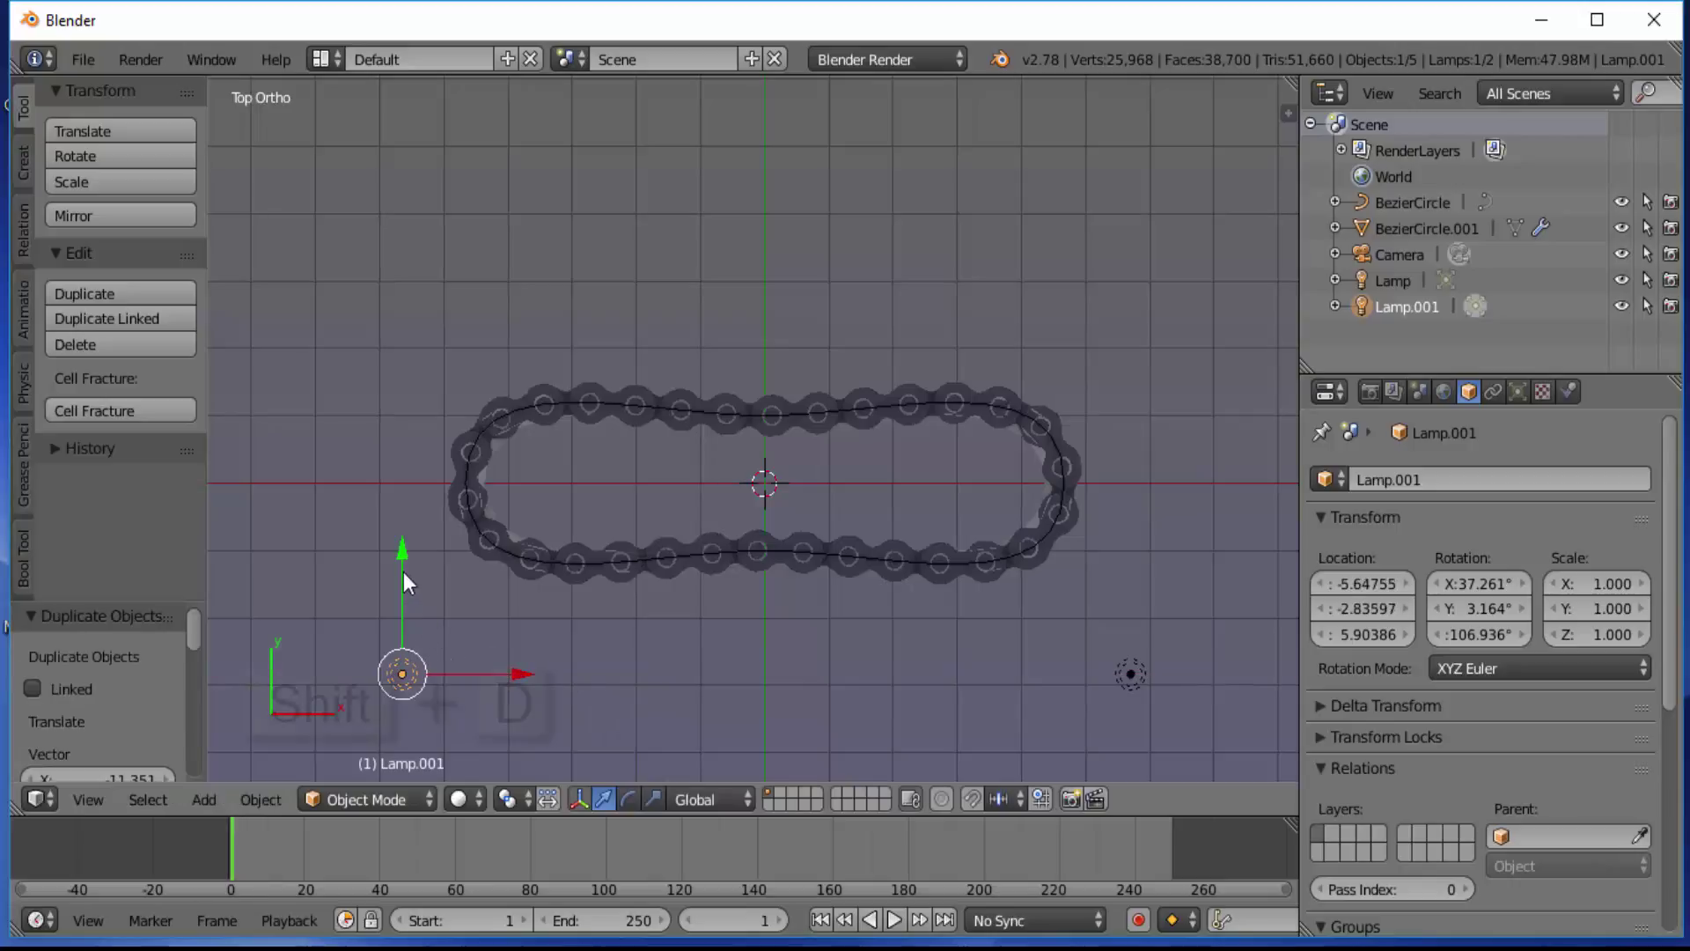
Step: Duplicate the lower-left lamp about 6.99 along Y, and duplicate that copy about 11.06 along X to the chain's upper right
key(shift+d)
key(y)
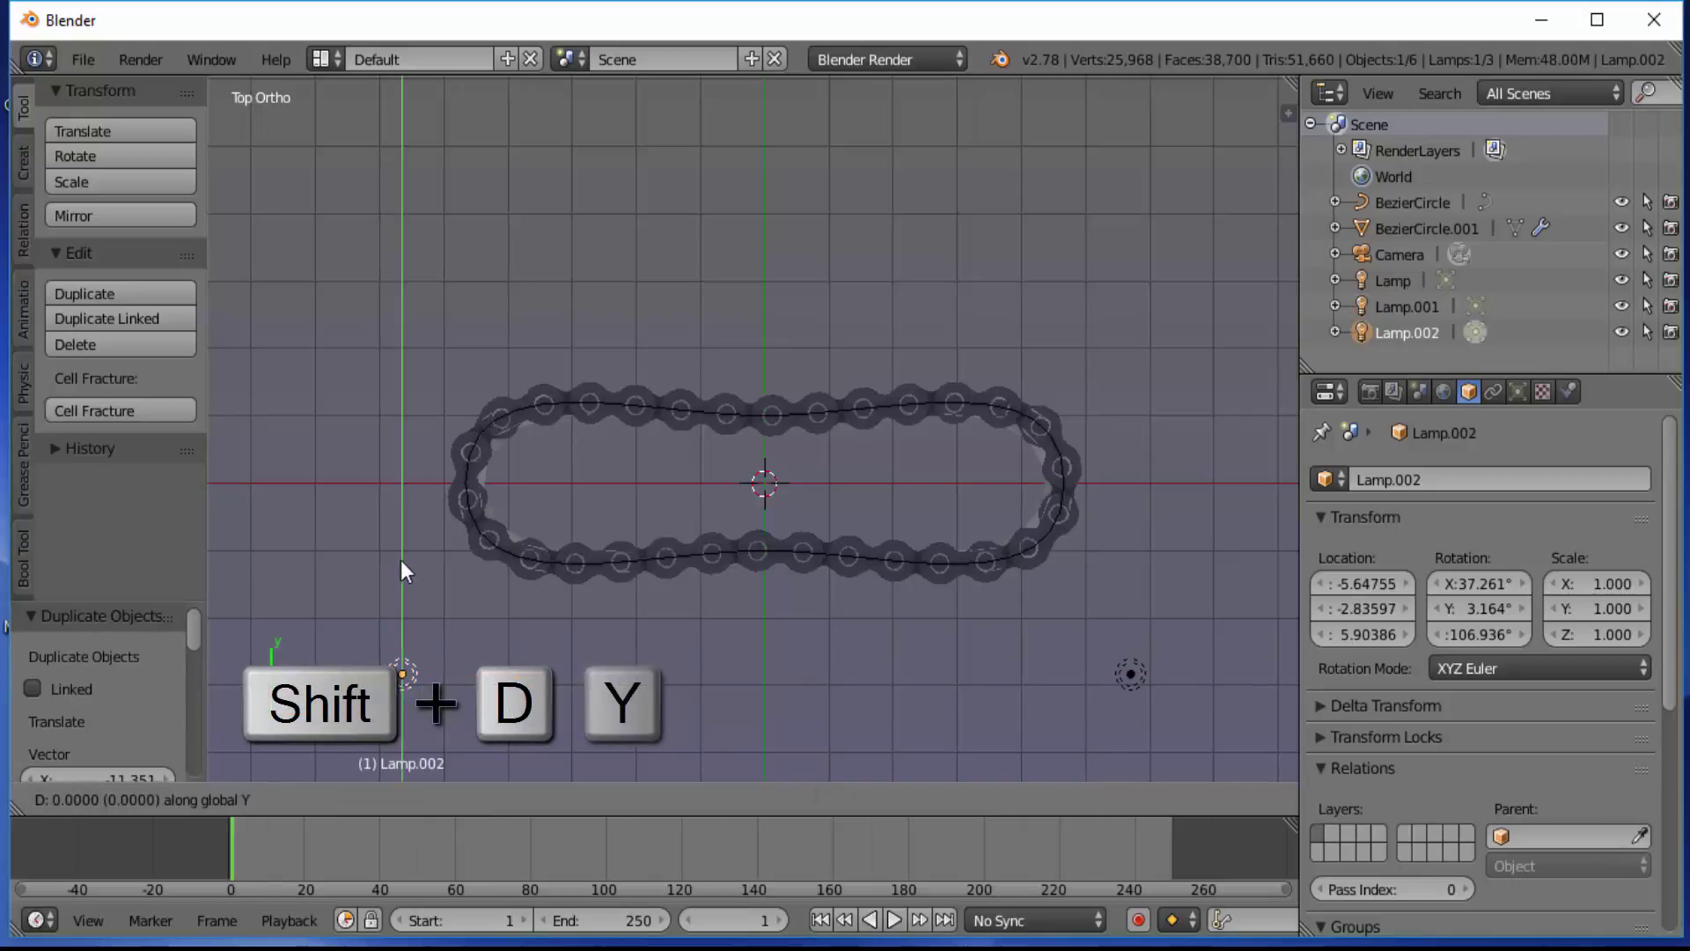
click(430, 104)
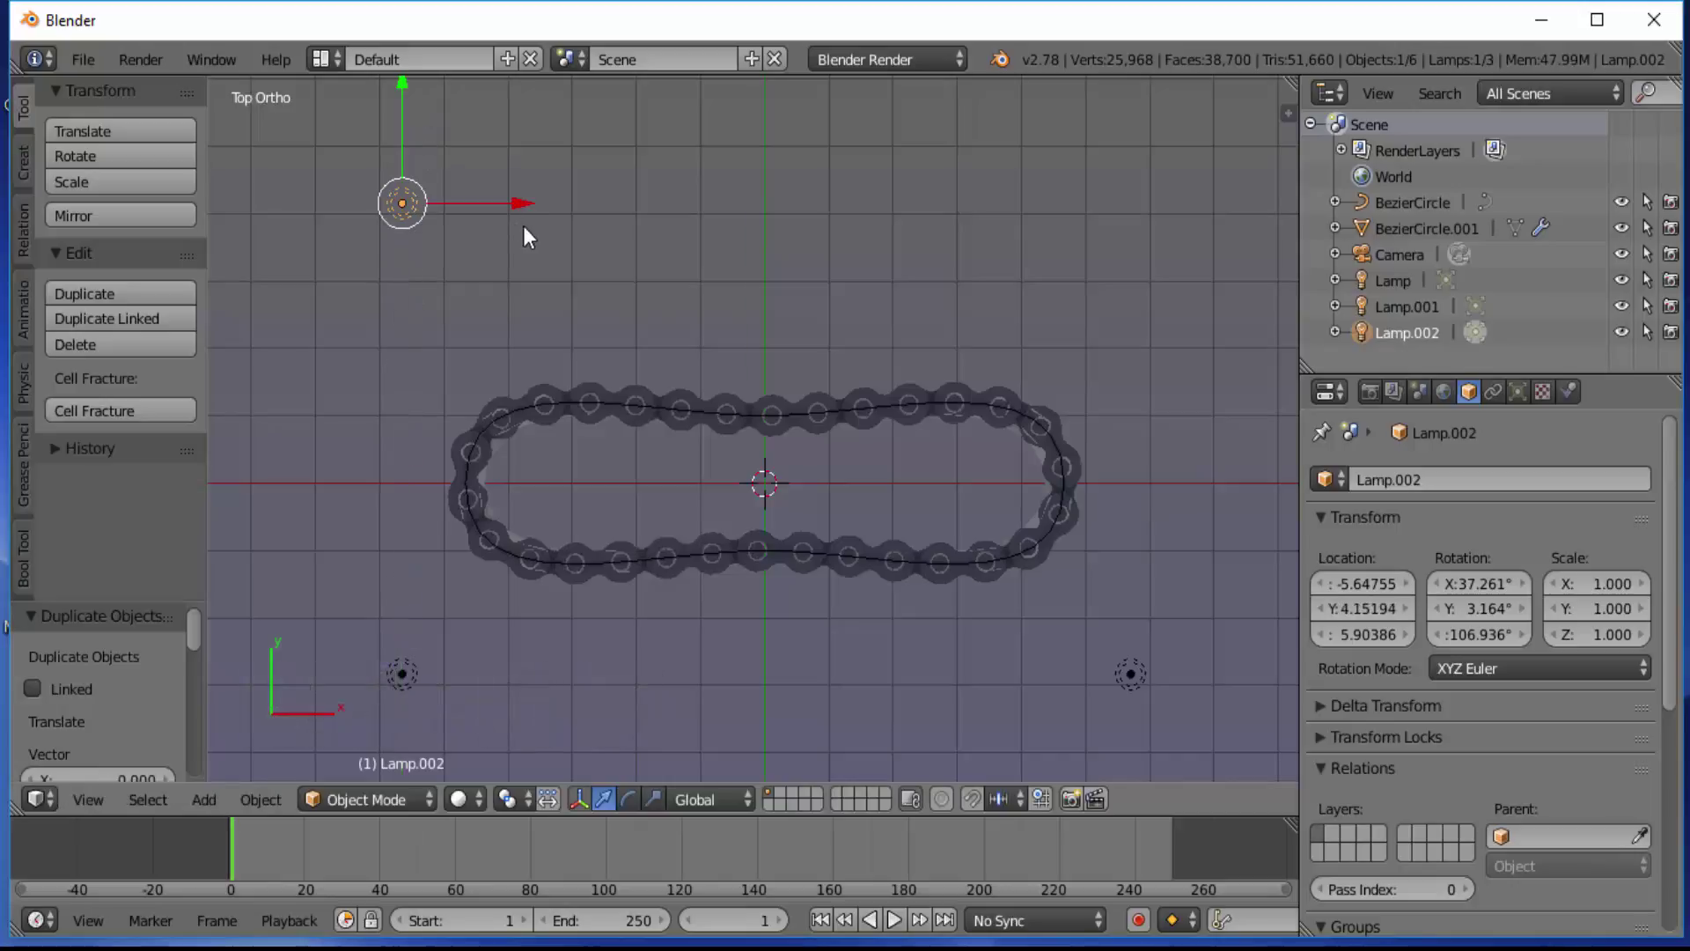
key(shift+d)
key(x)
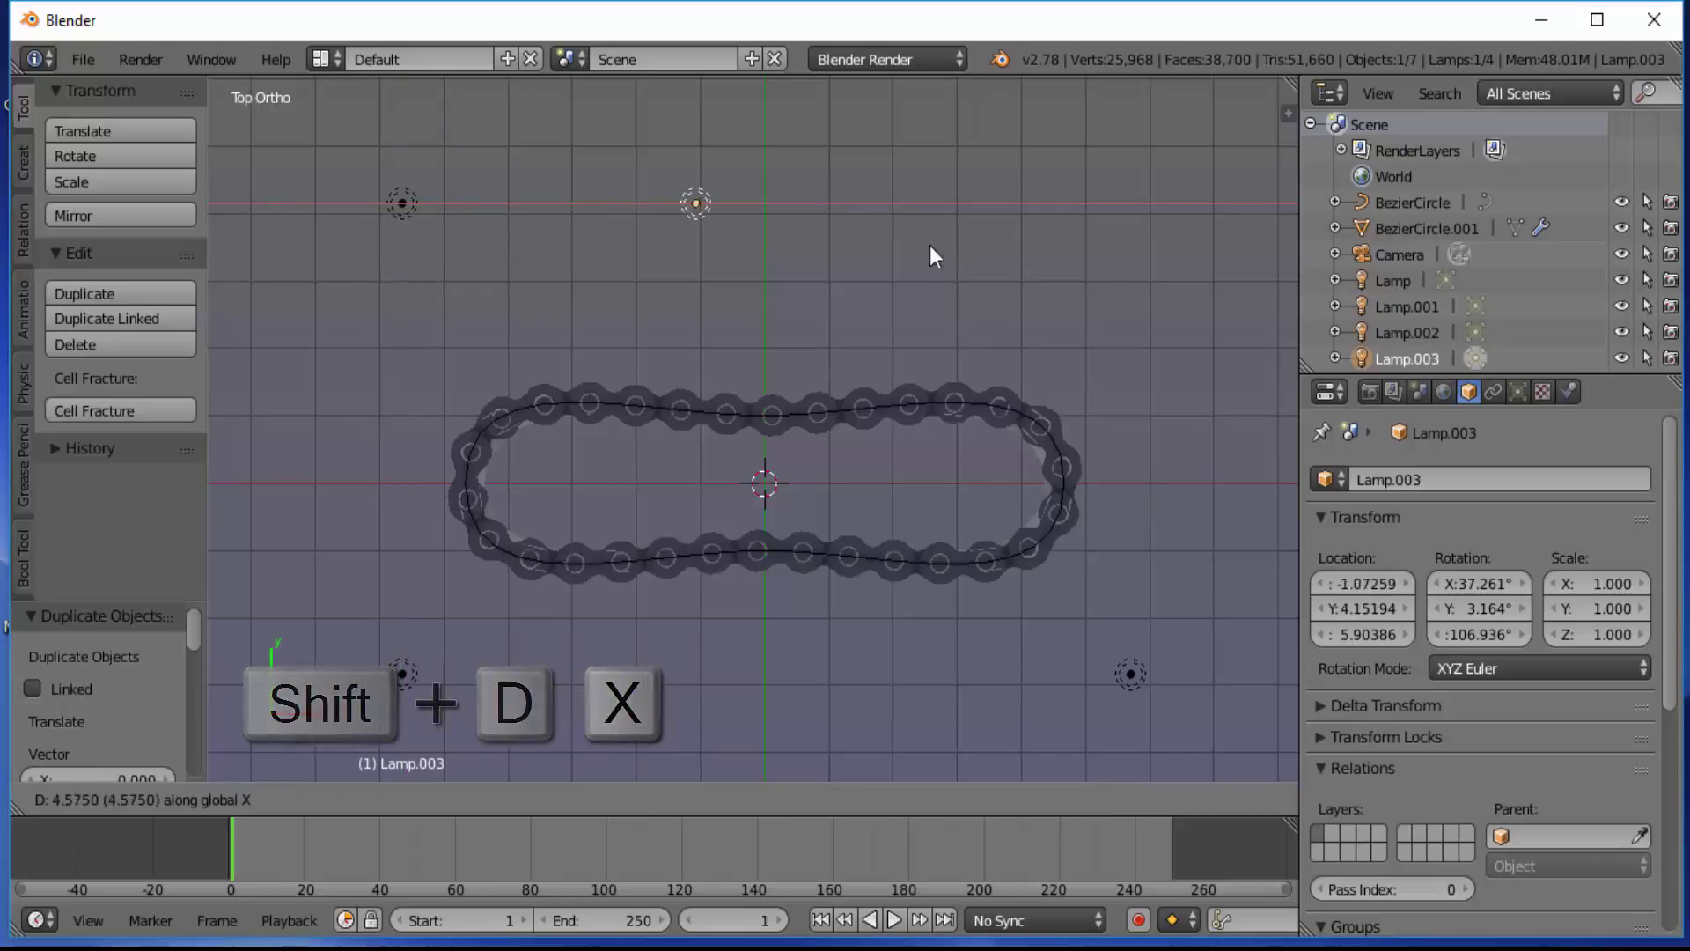
click(1233, 252)
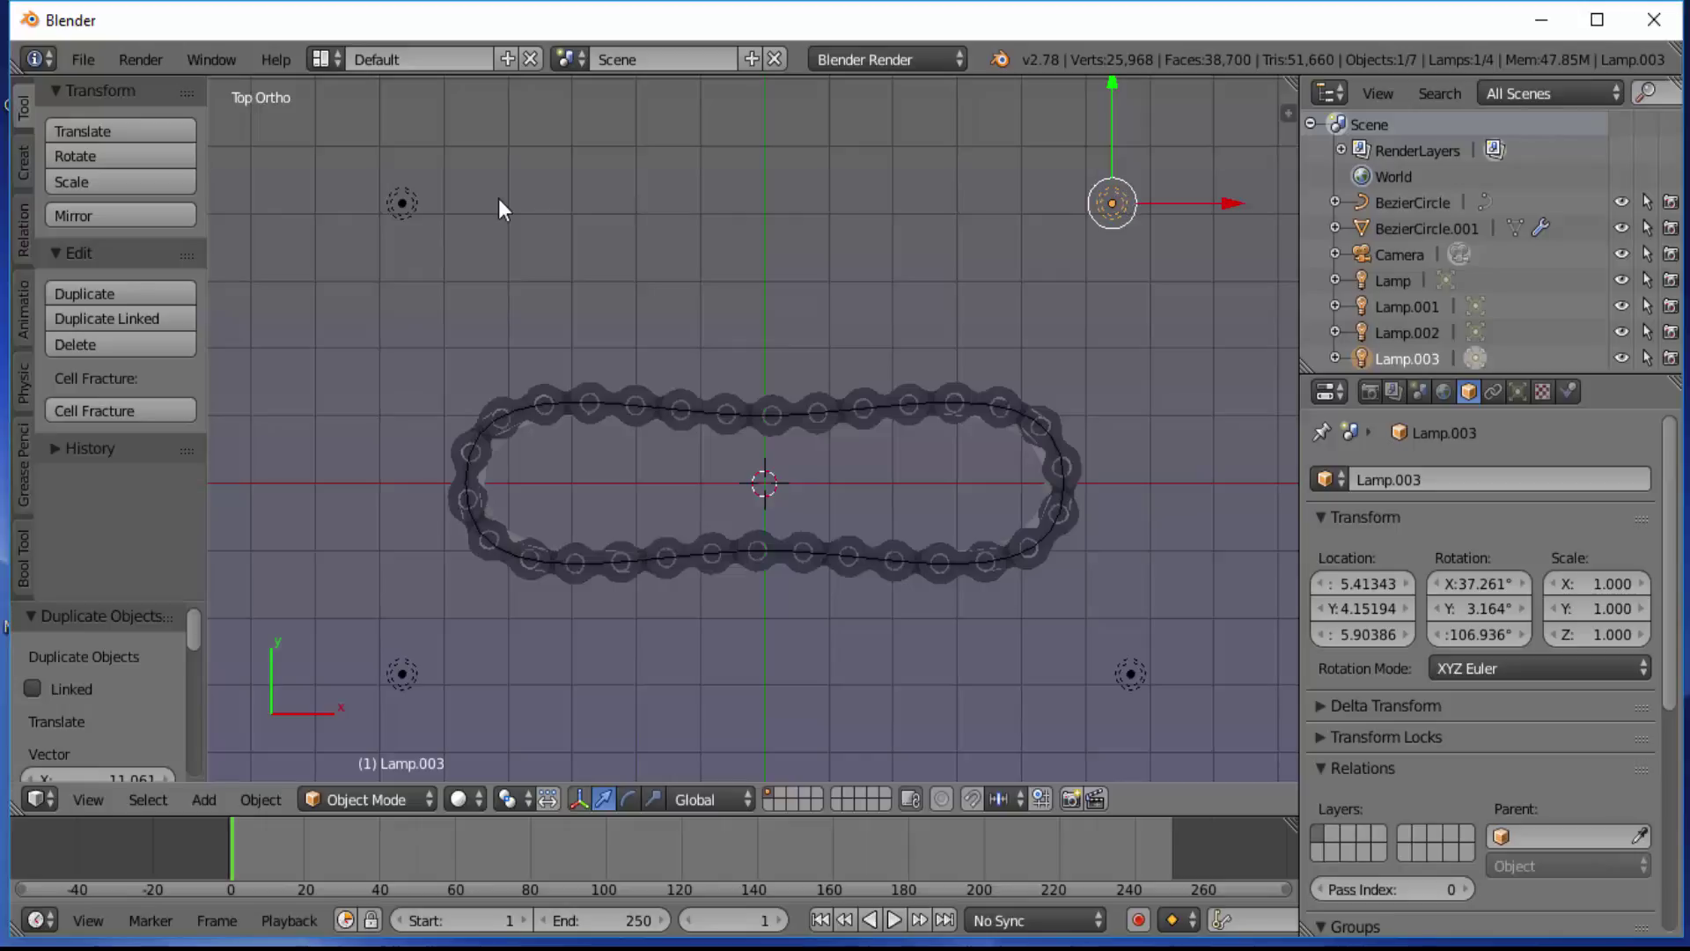
Step: Set the three duplicated lamps, at the chain's lower left, upper left and upper right, to No Shadow
right_click(403, 671)
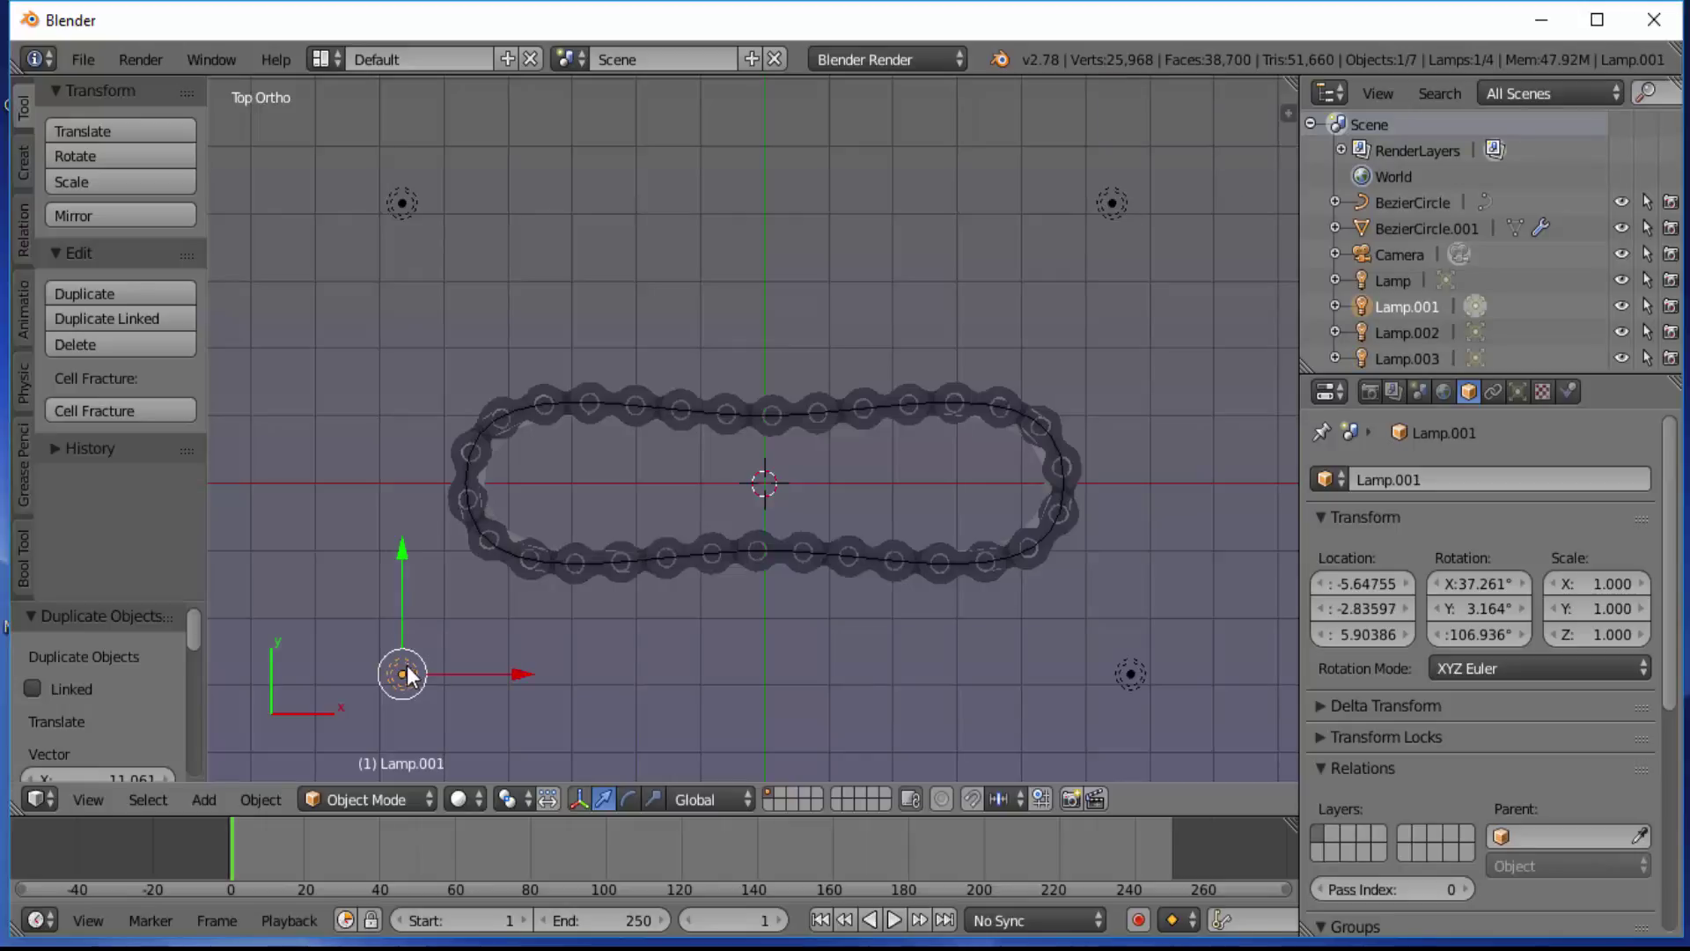
click(1517, 392)
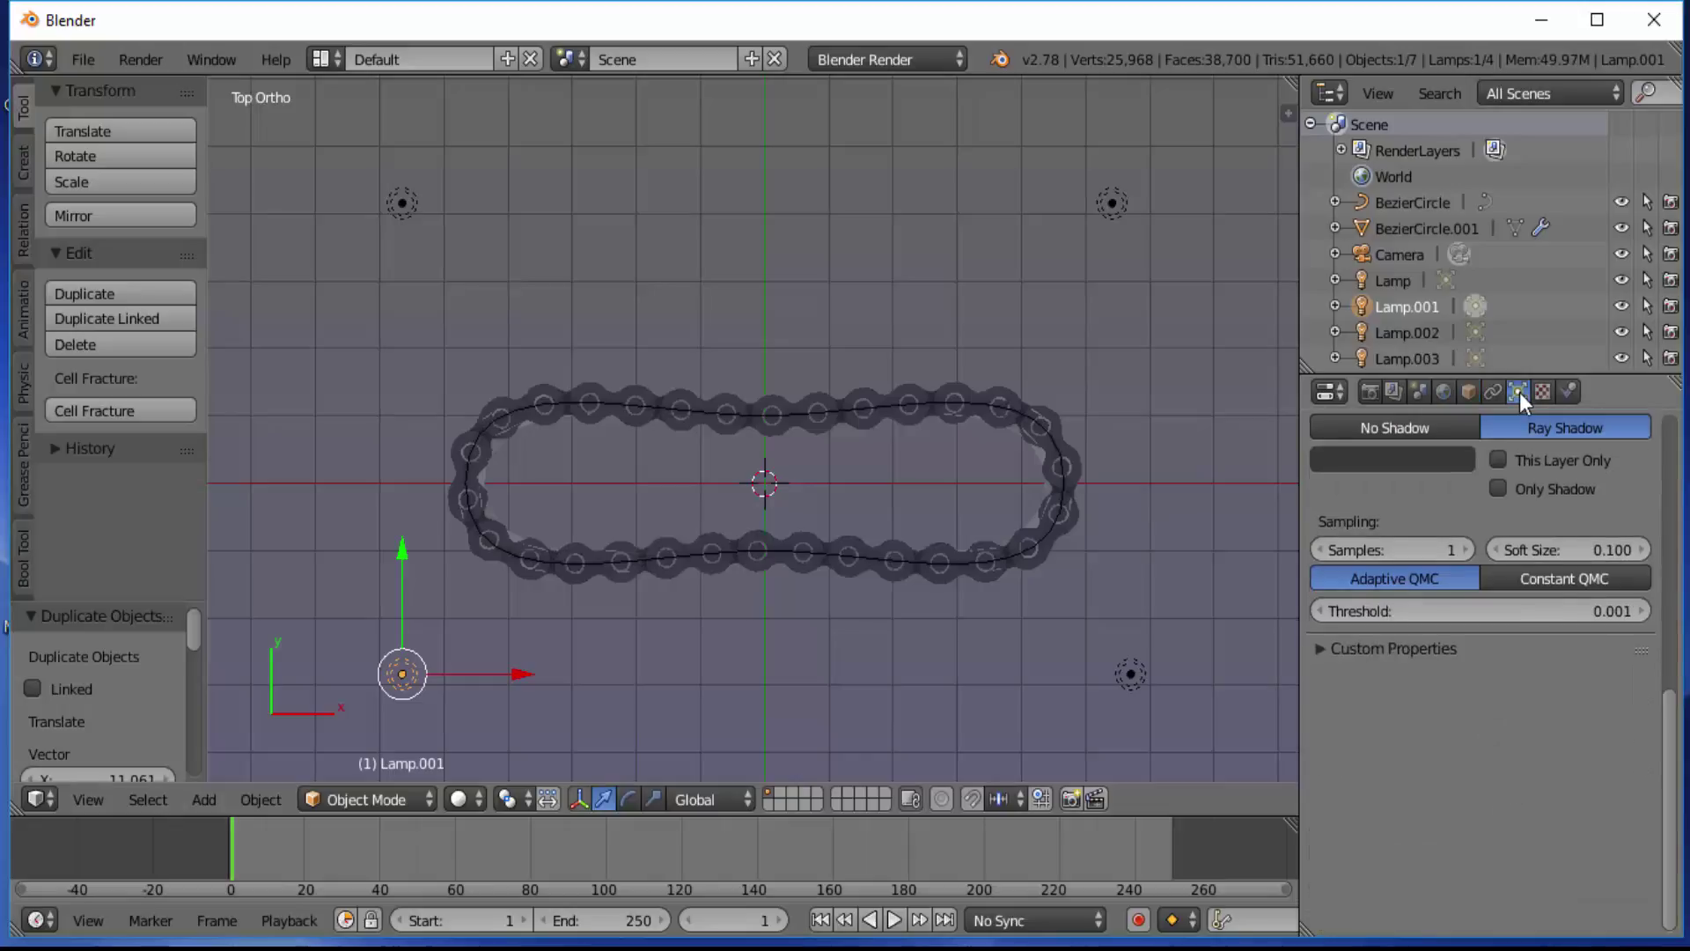
scroll(1540, 607, up, 5)
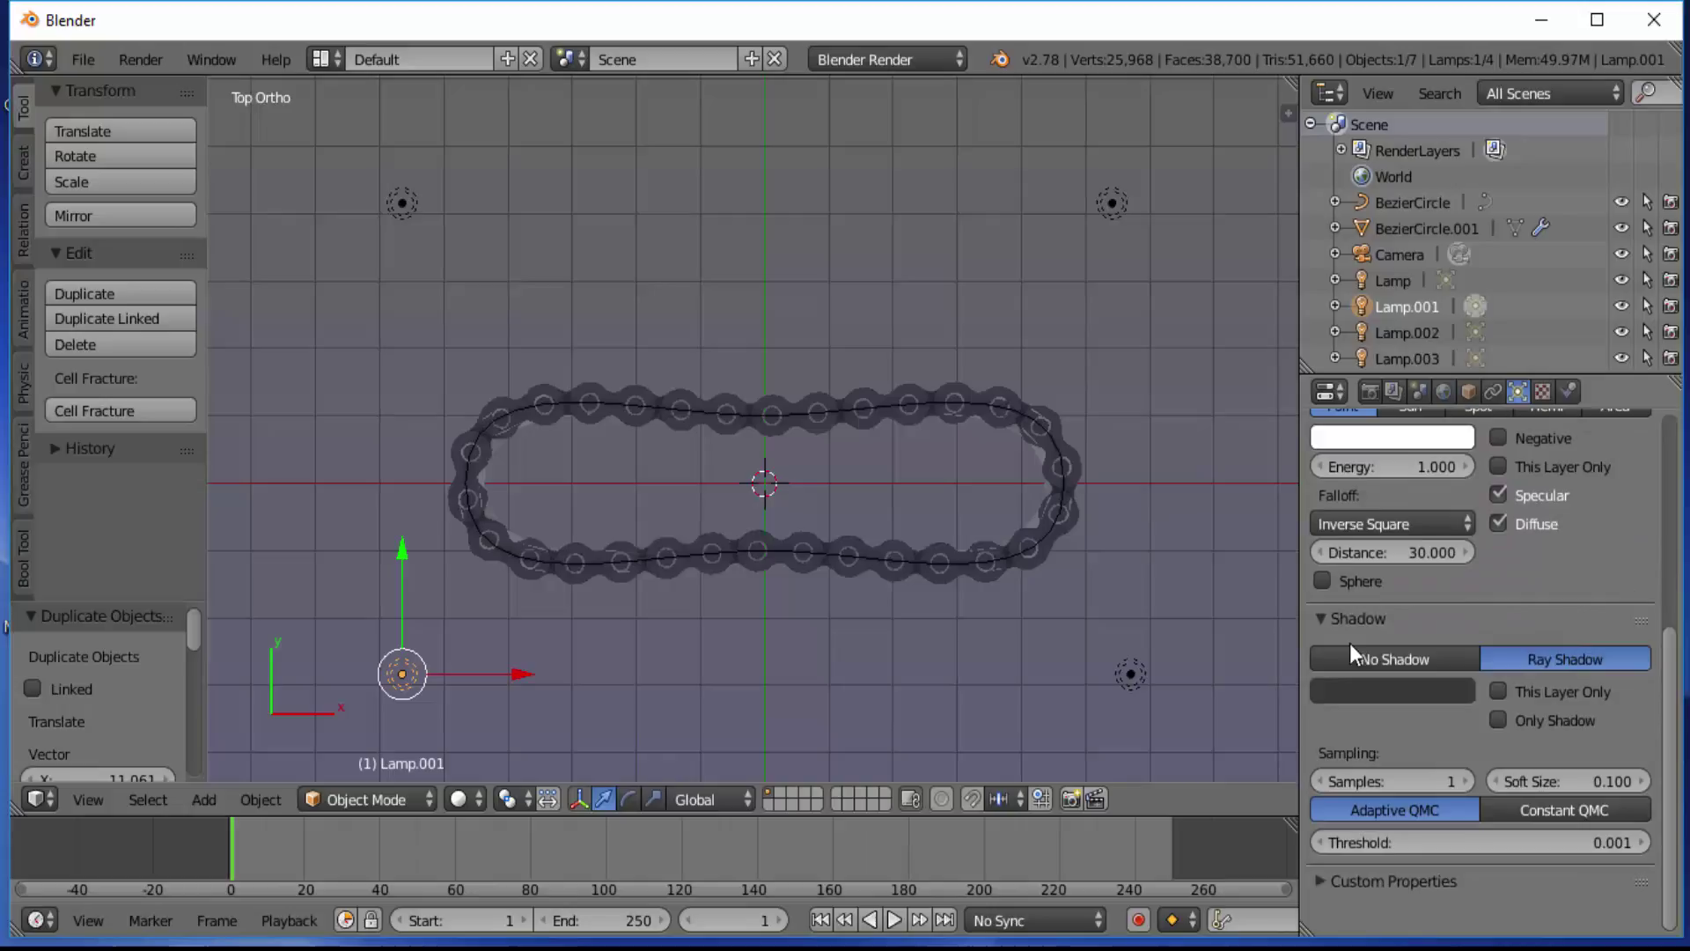
click(1397, 658)
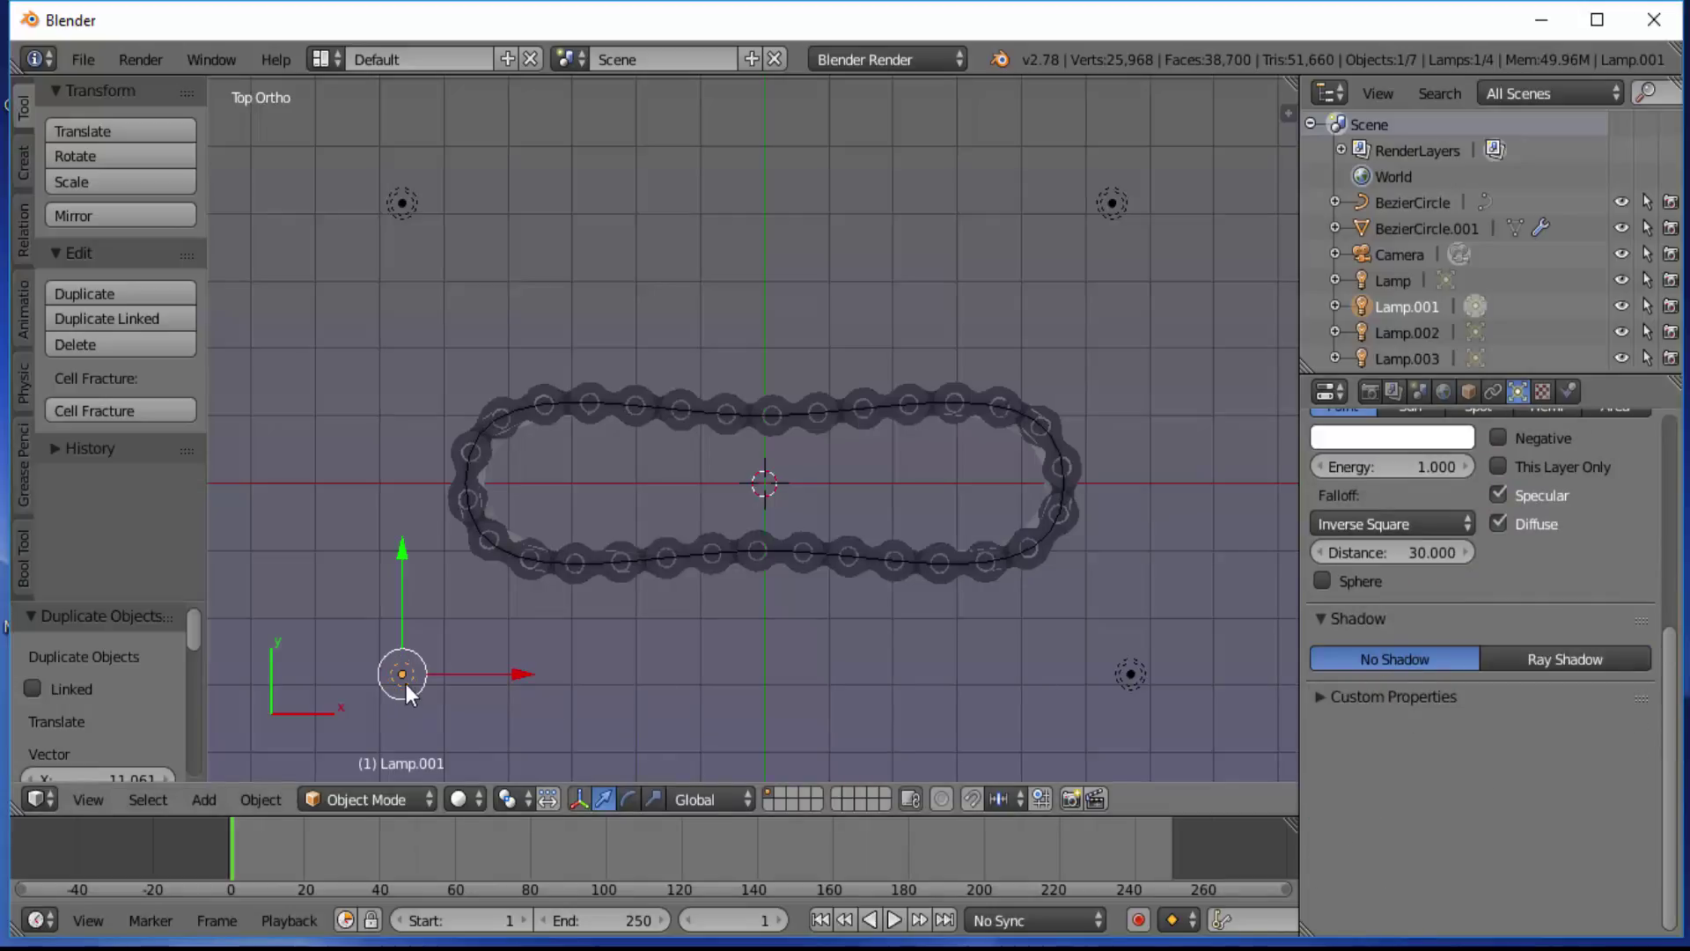
right_click(399, 204)
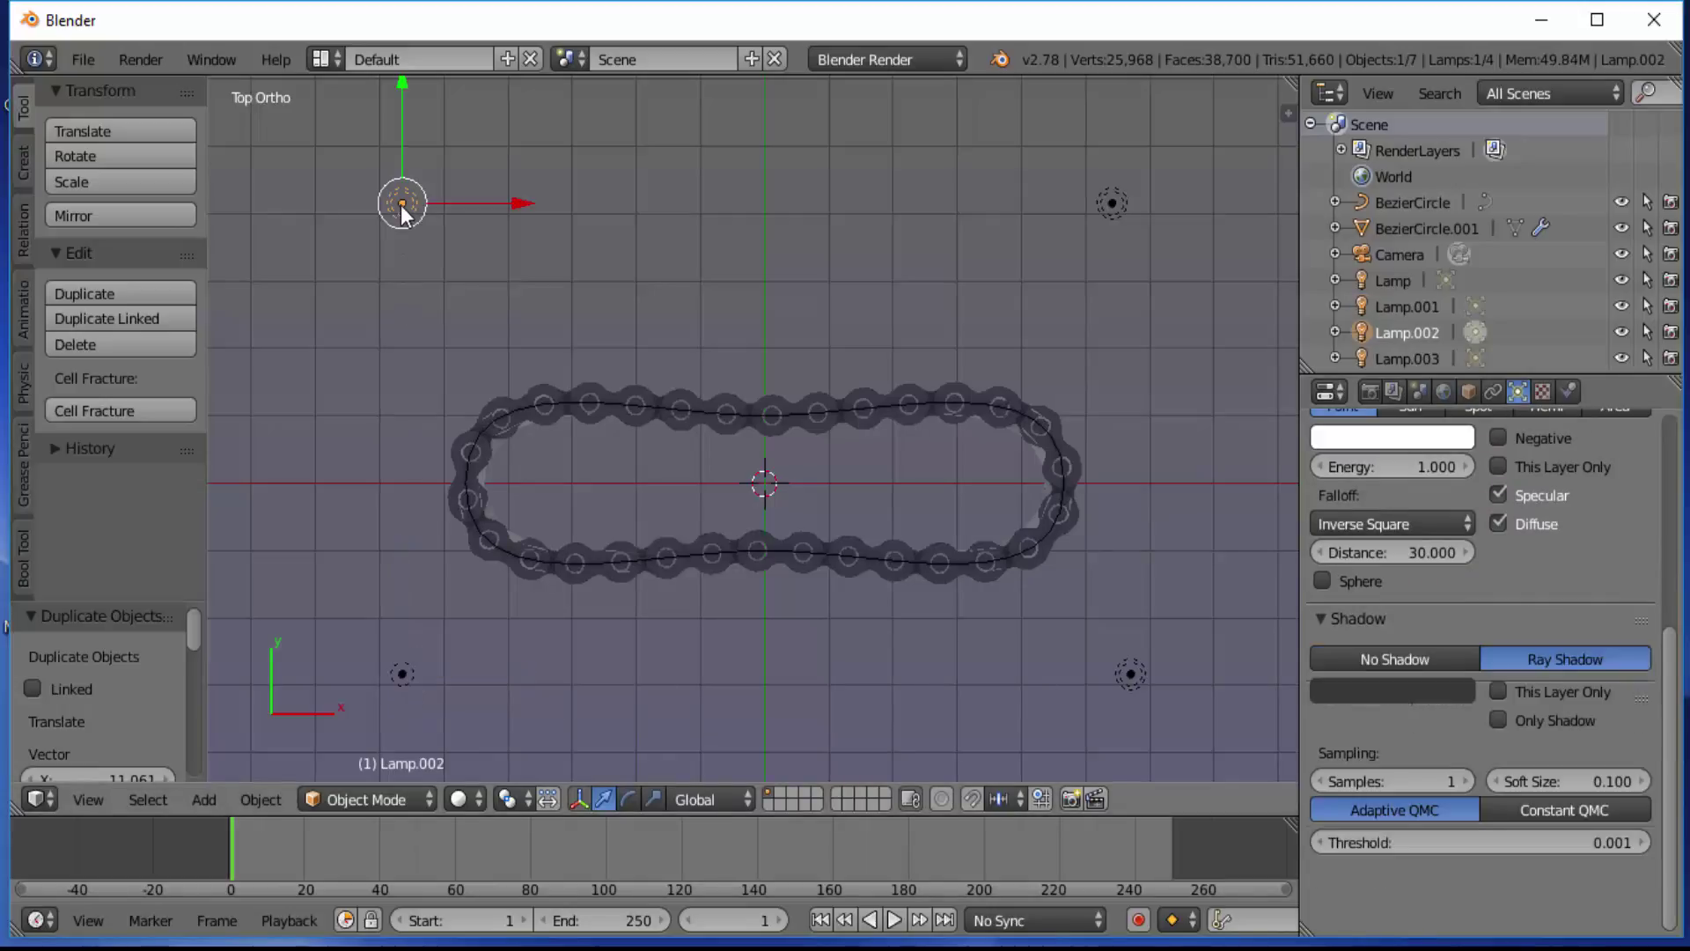
click(1396, 659)
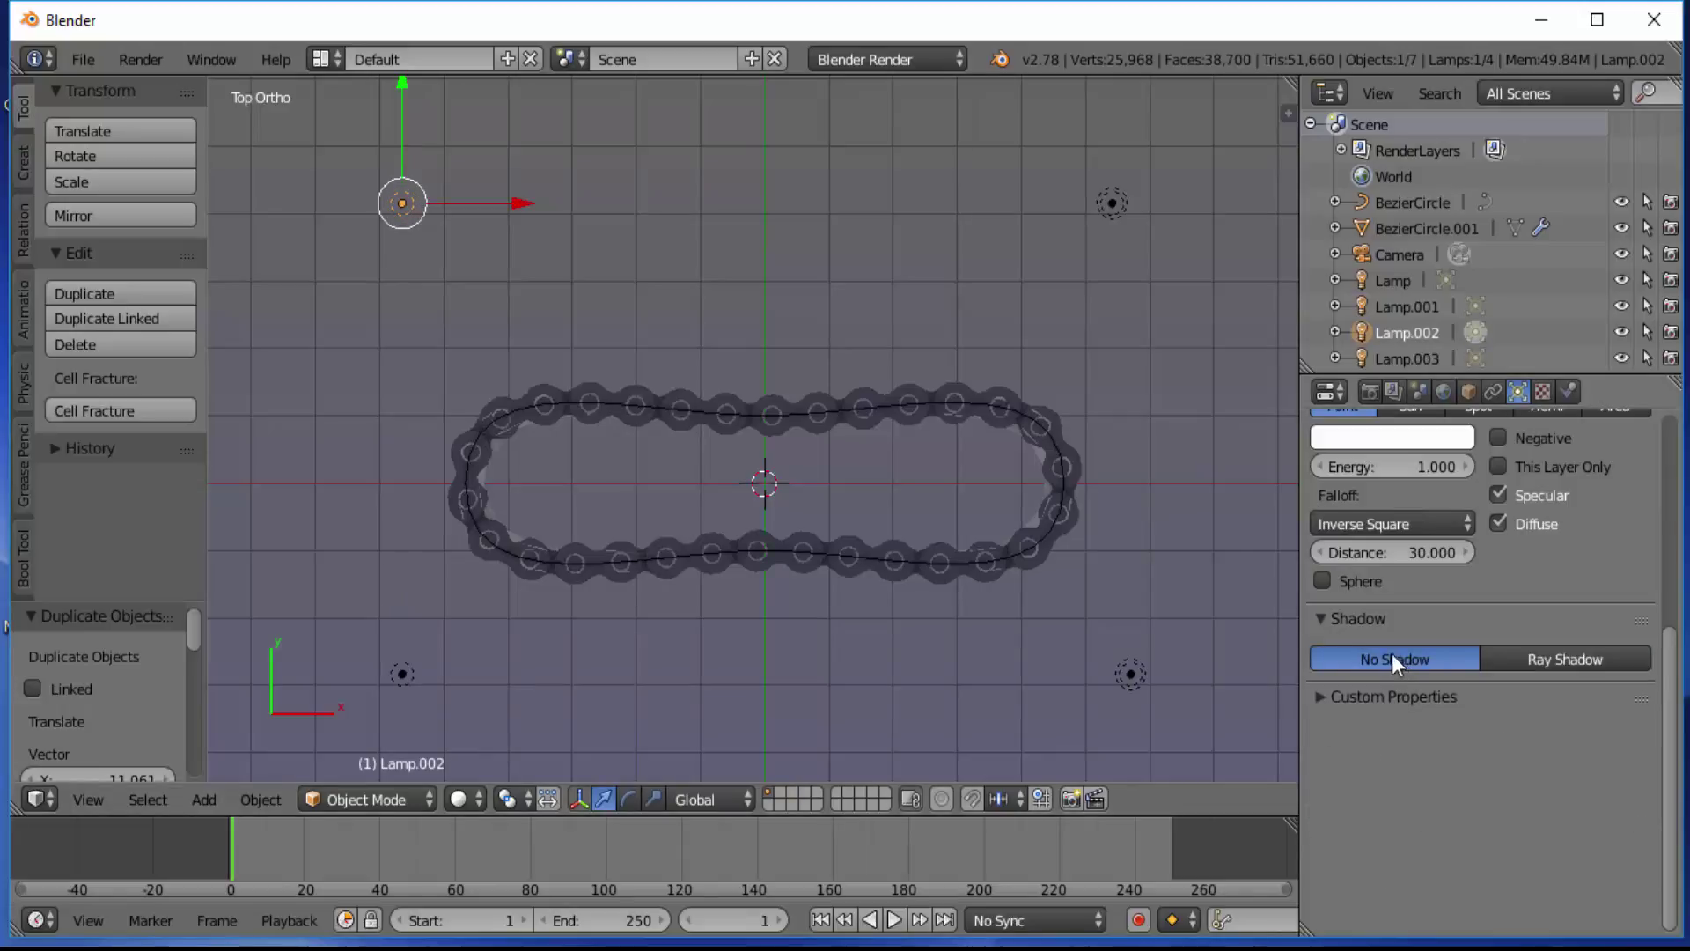
right_click(1112, 204)
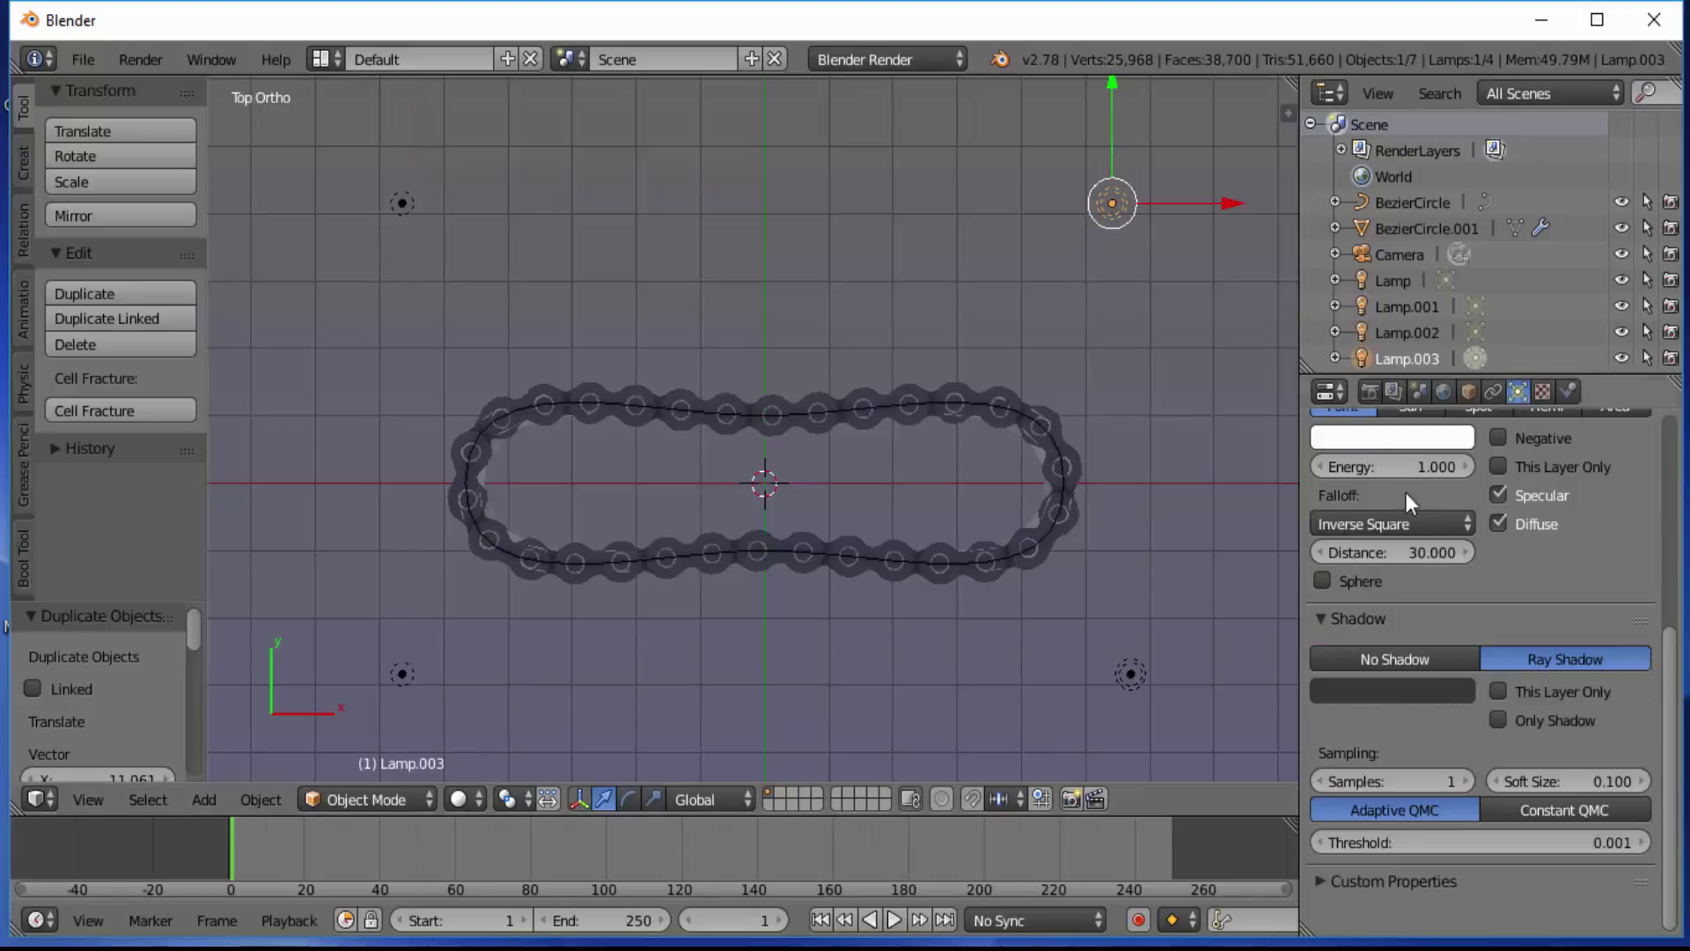
click(1388, 662)
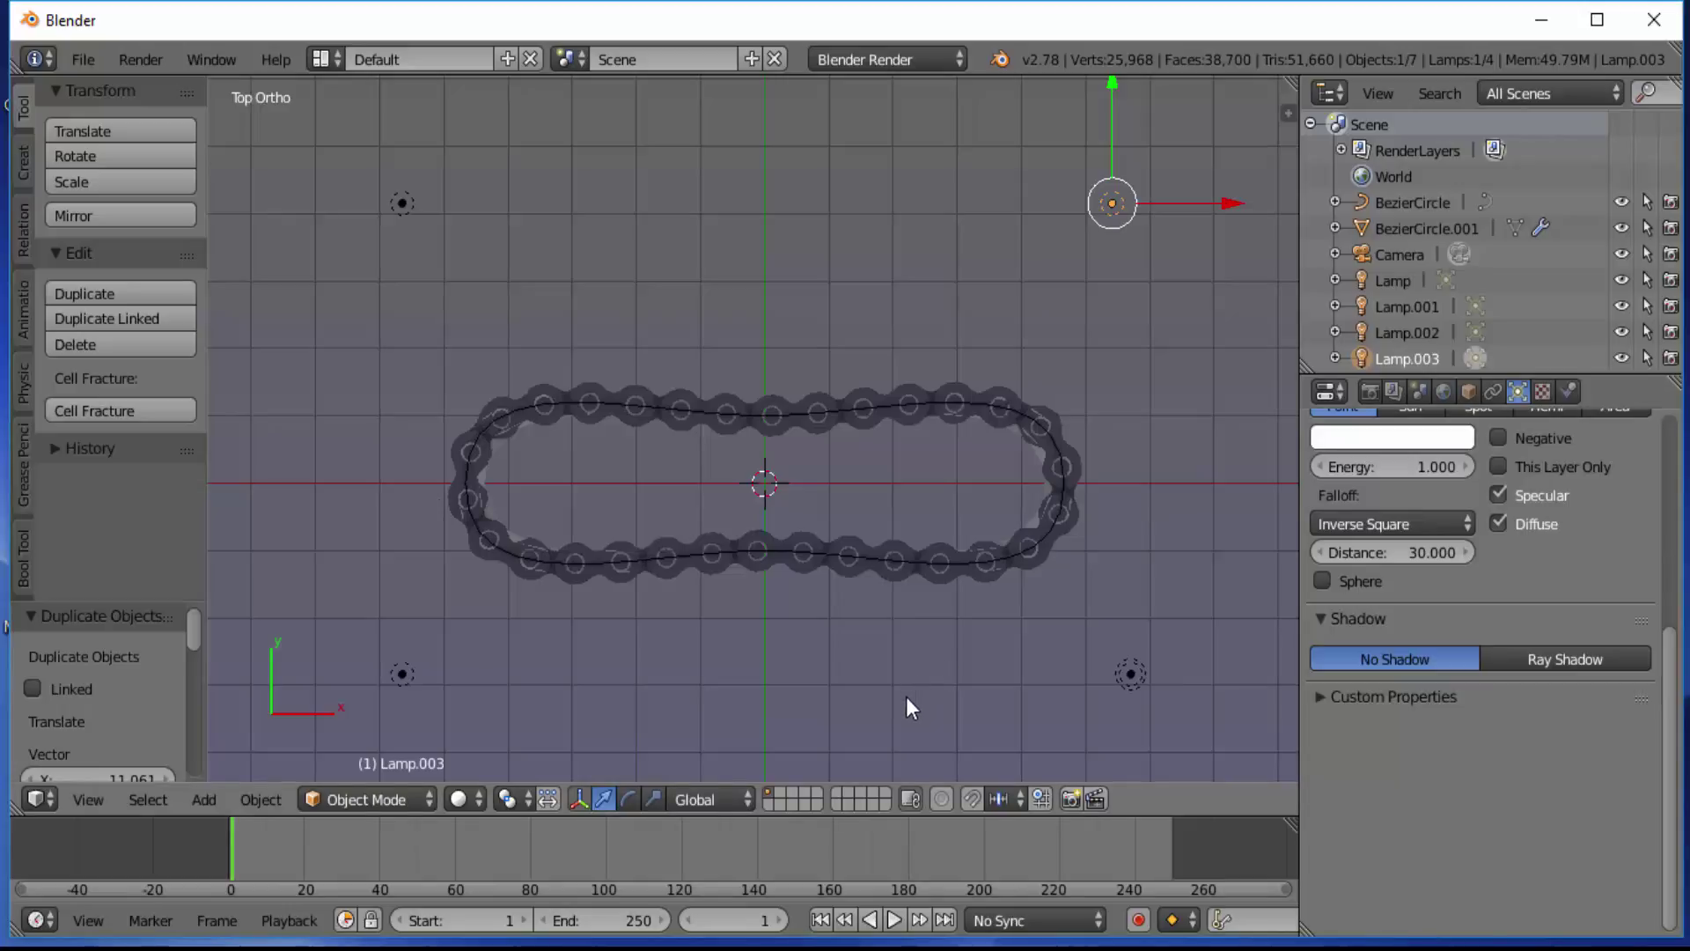
Step: Switch to the camera view and frame the whole chain loop at an angle near the middle of the camera frame
middle_drag(906, 708, 858, 587)
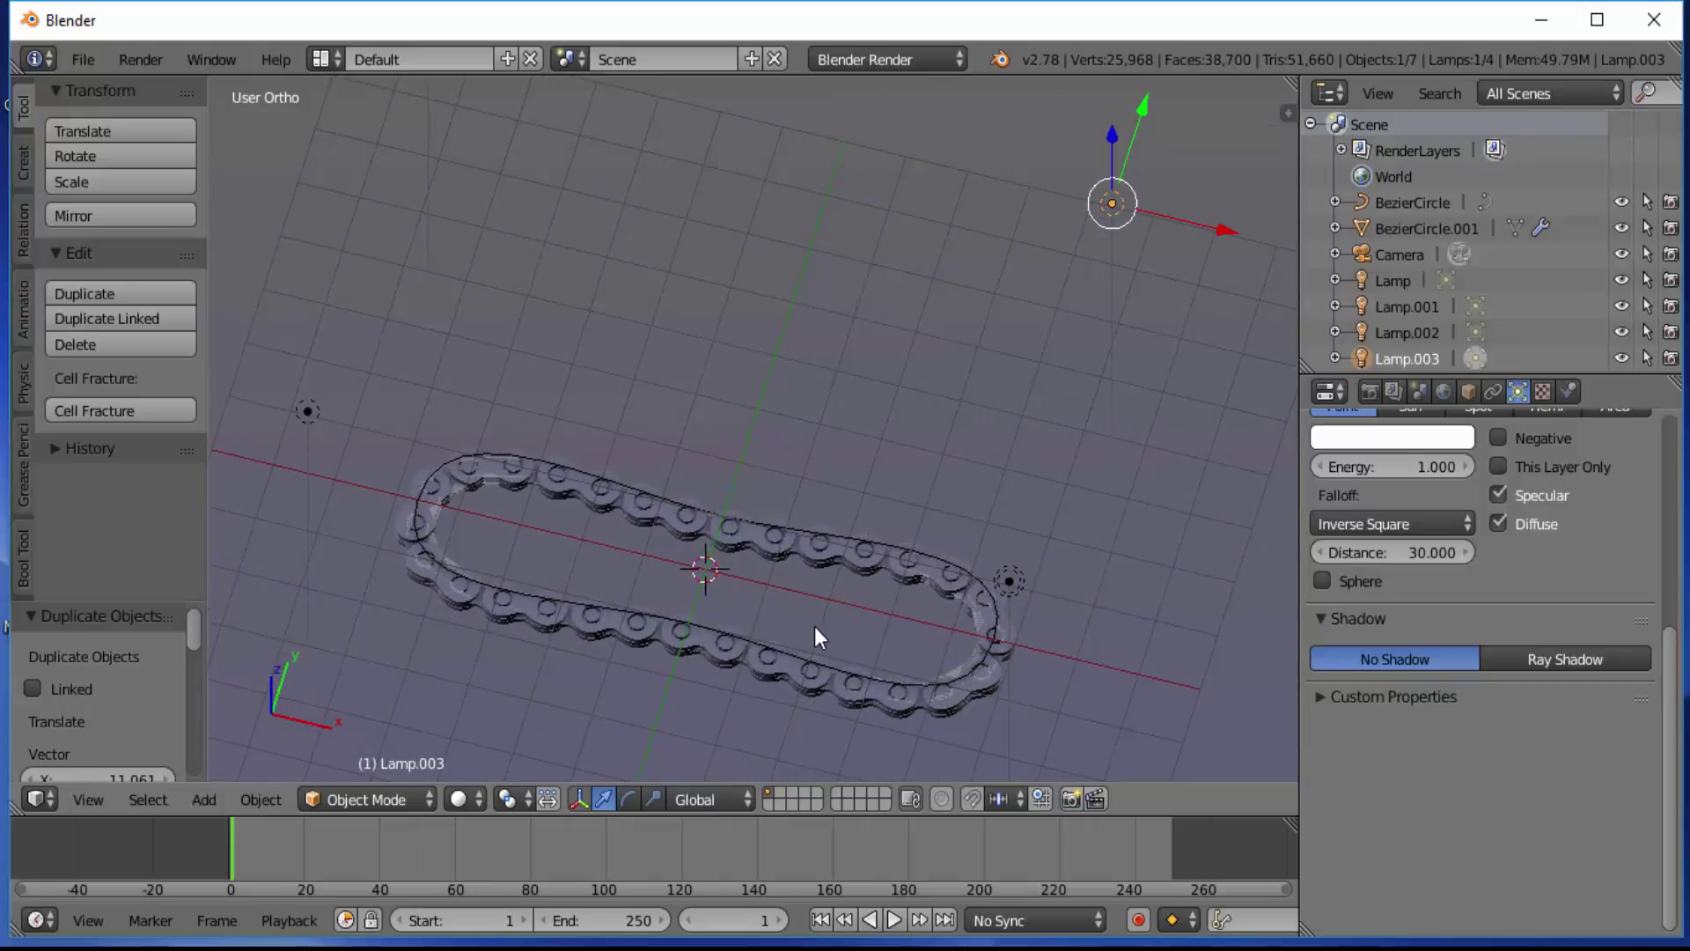
click(101, 789)
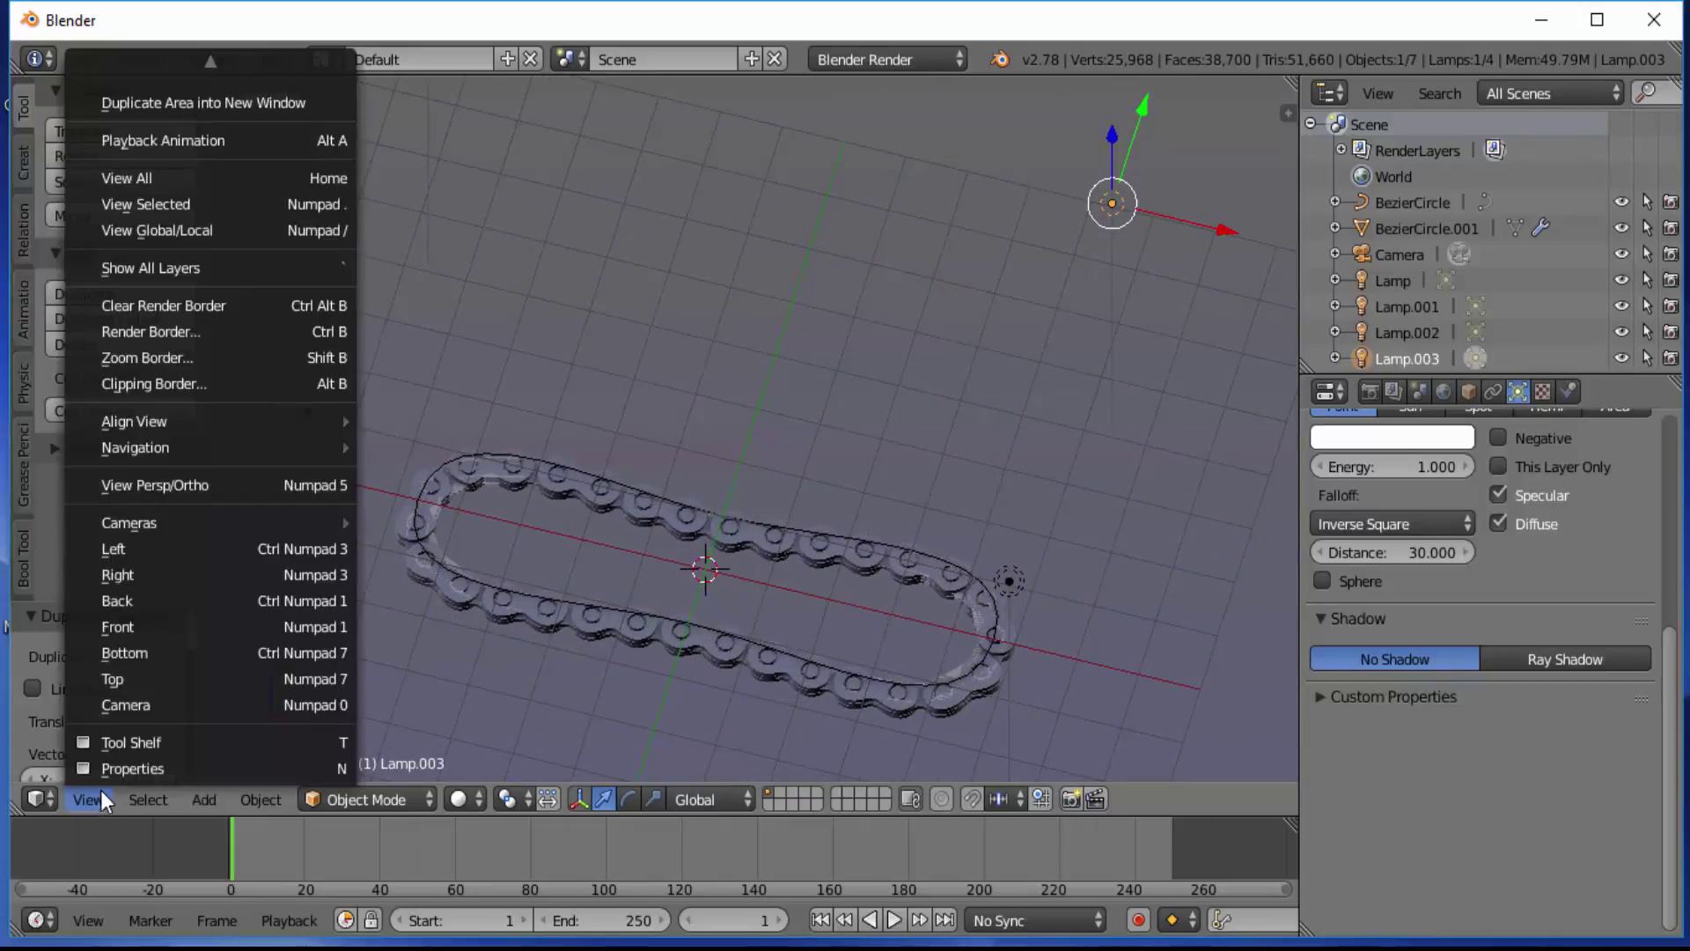
click(136, 705)
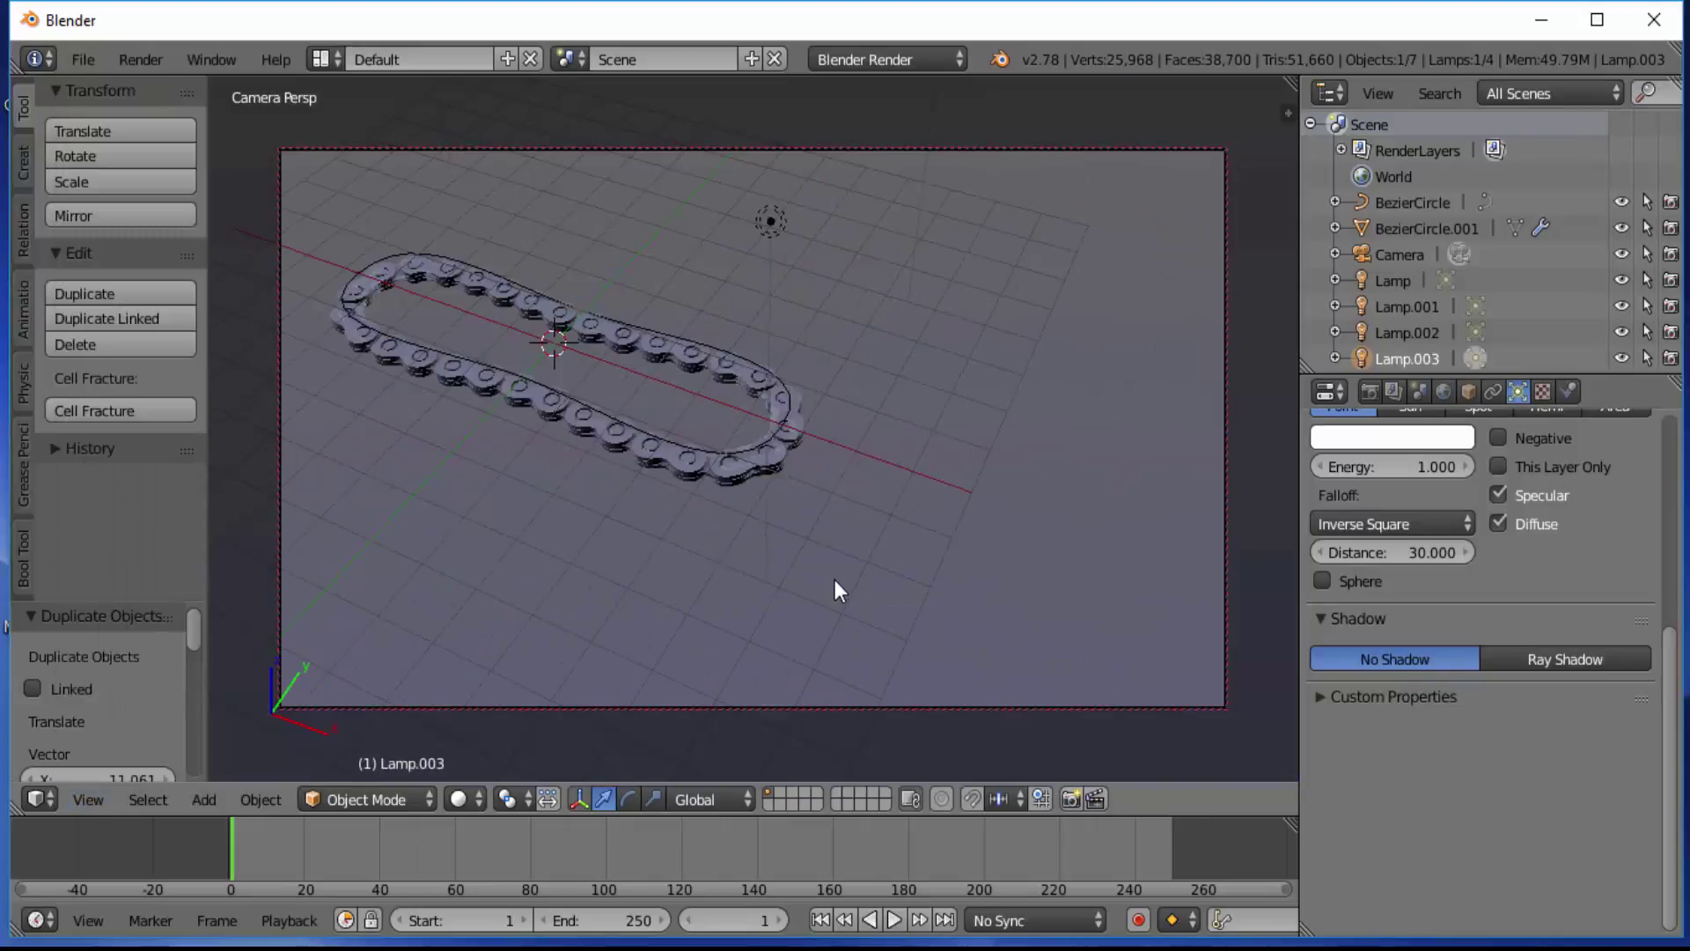
middle_drag(837, 583, 1027, 558)
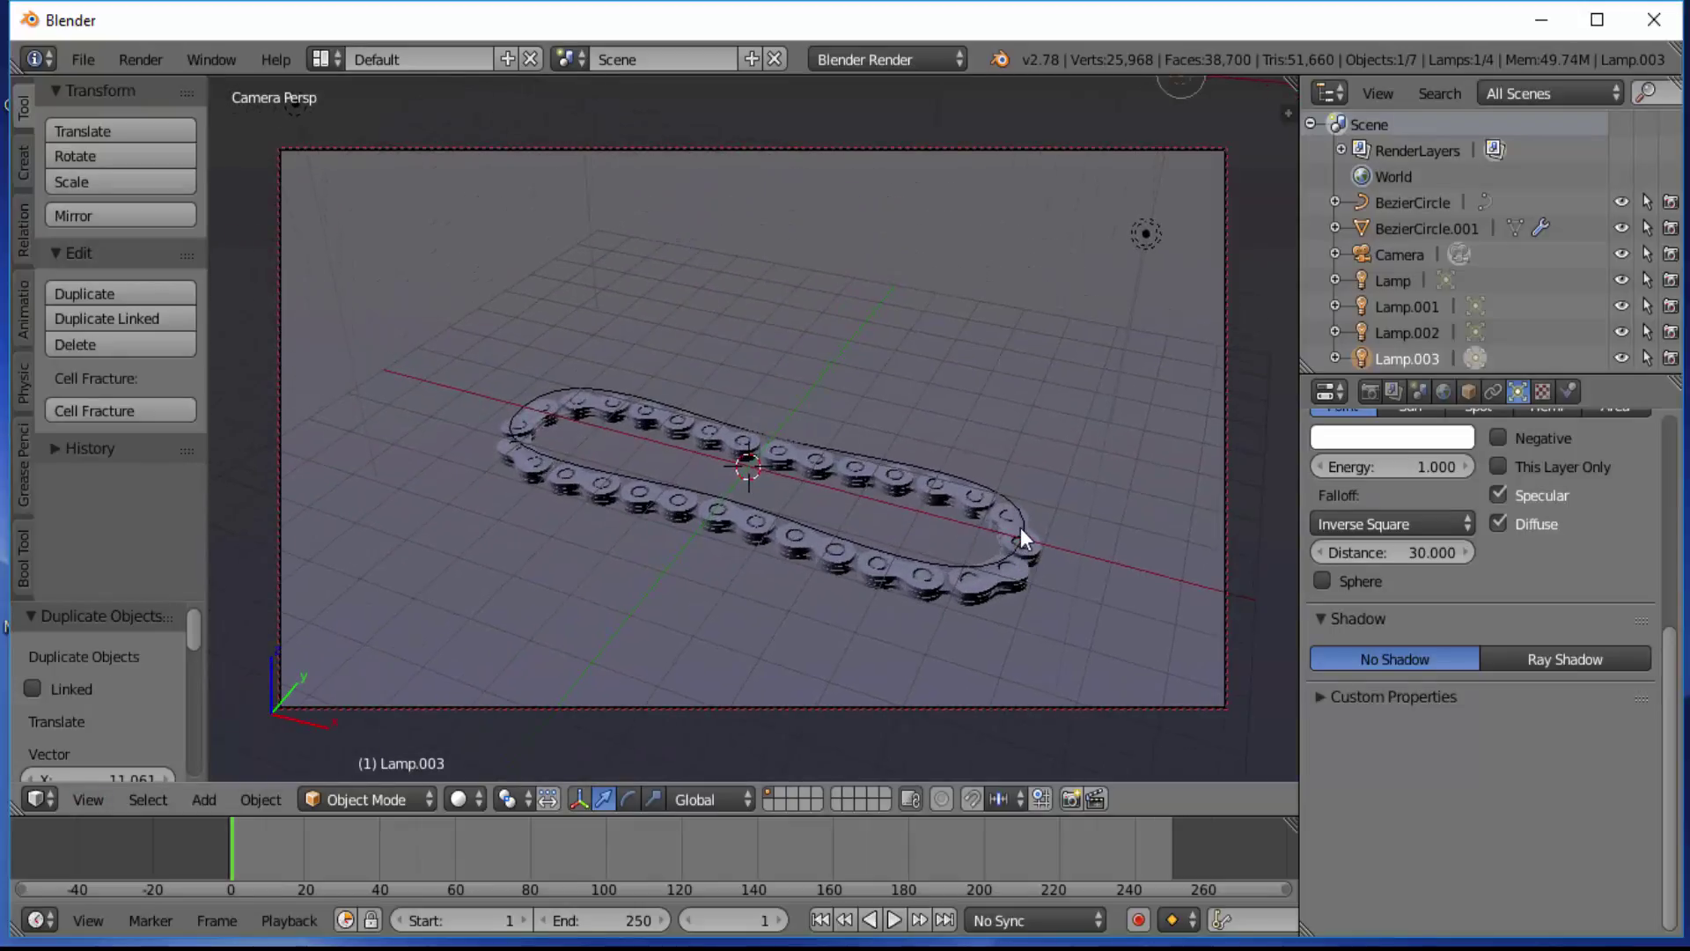
shift+middle_drag(1111, 606, 1058, 568)
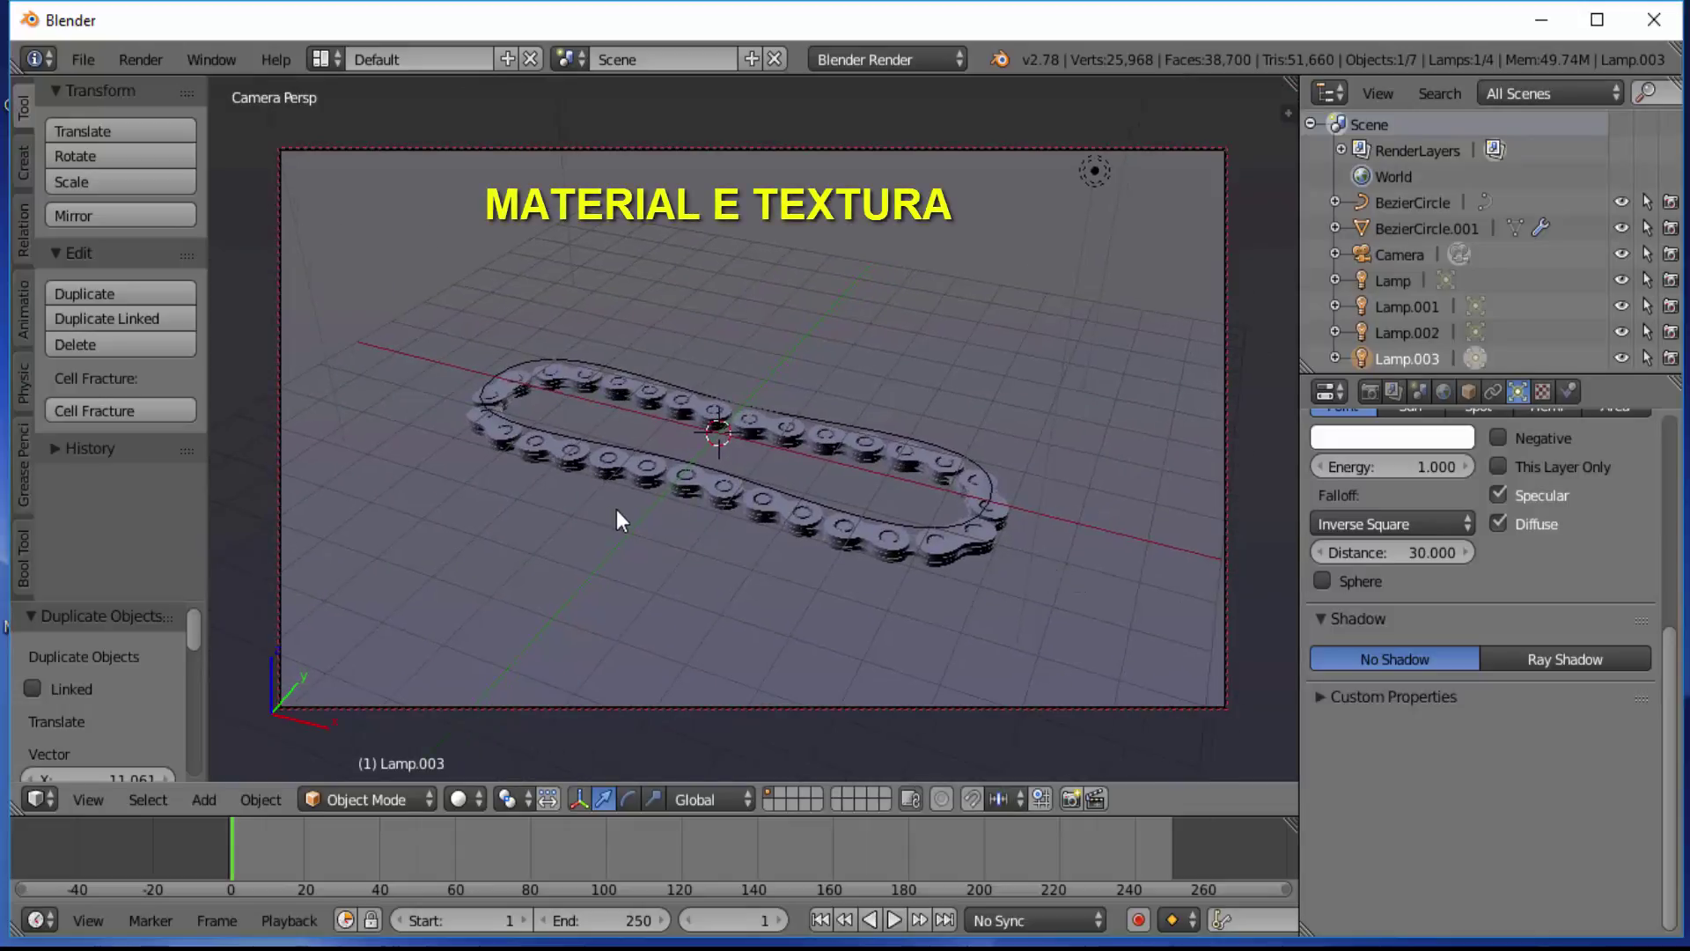
Step: Add a new material to the chain
right_click(645, 466)
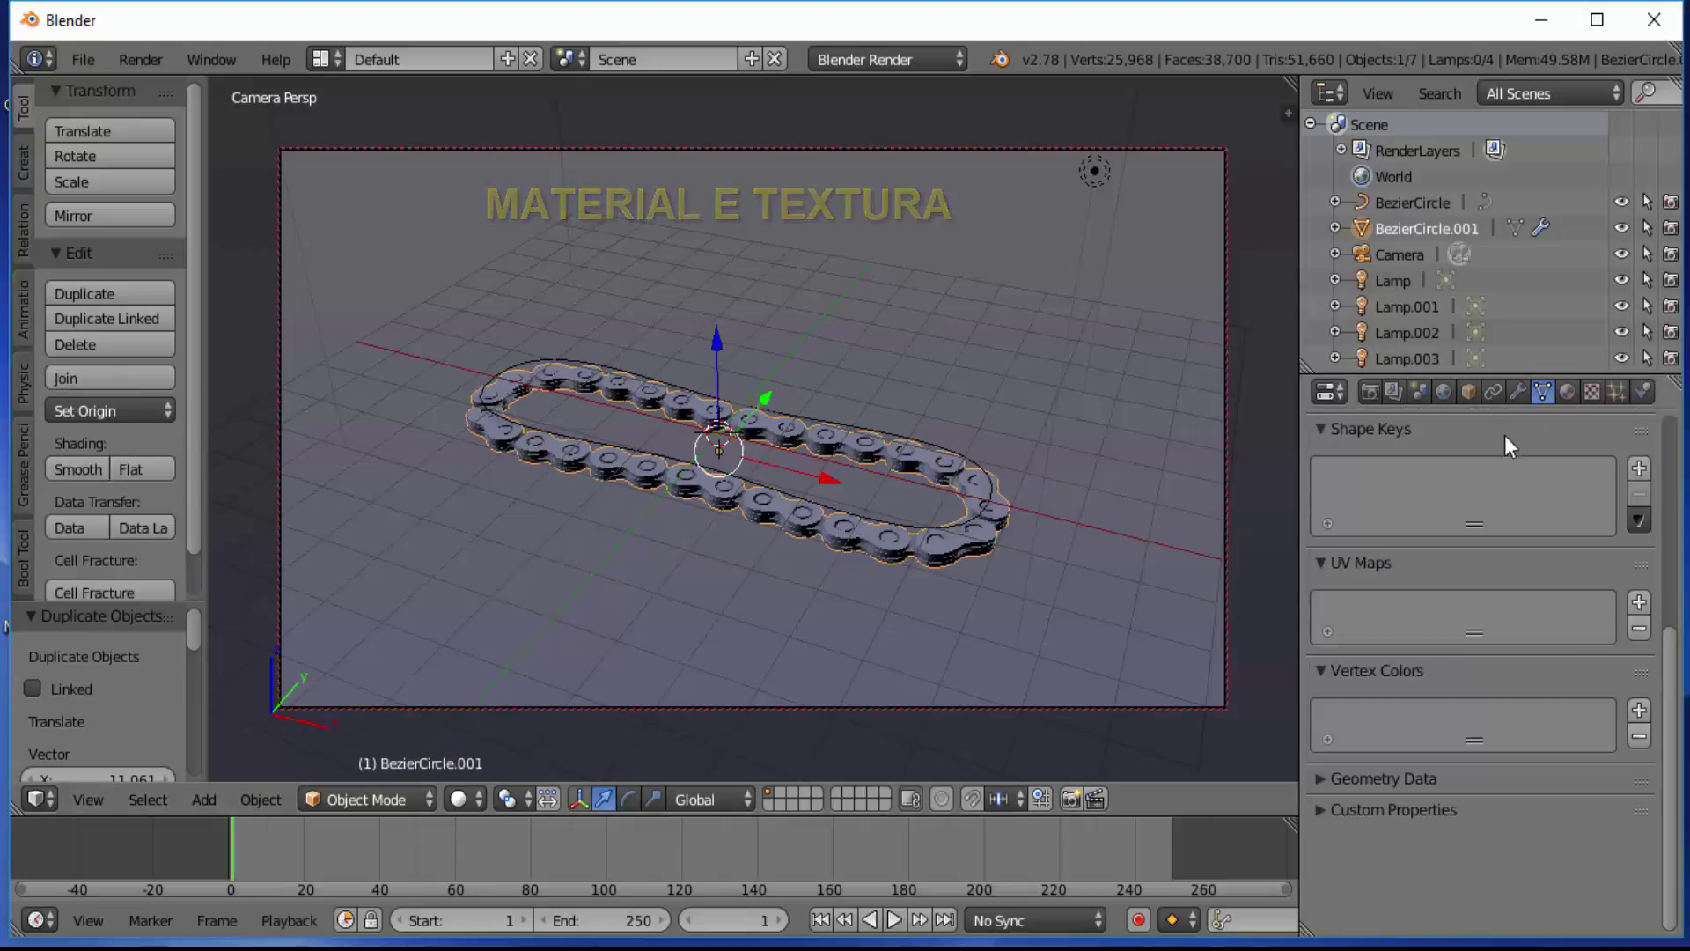
click(1571, 393)
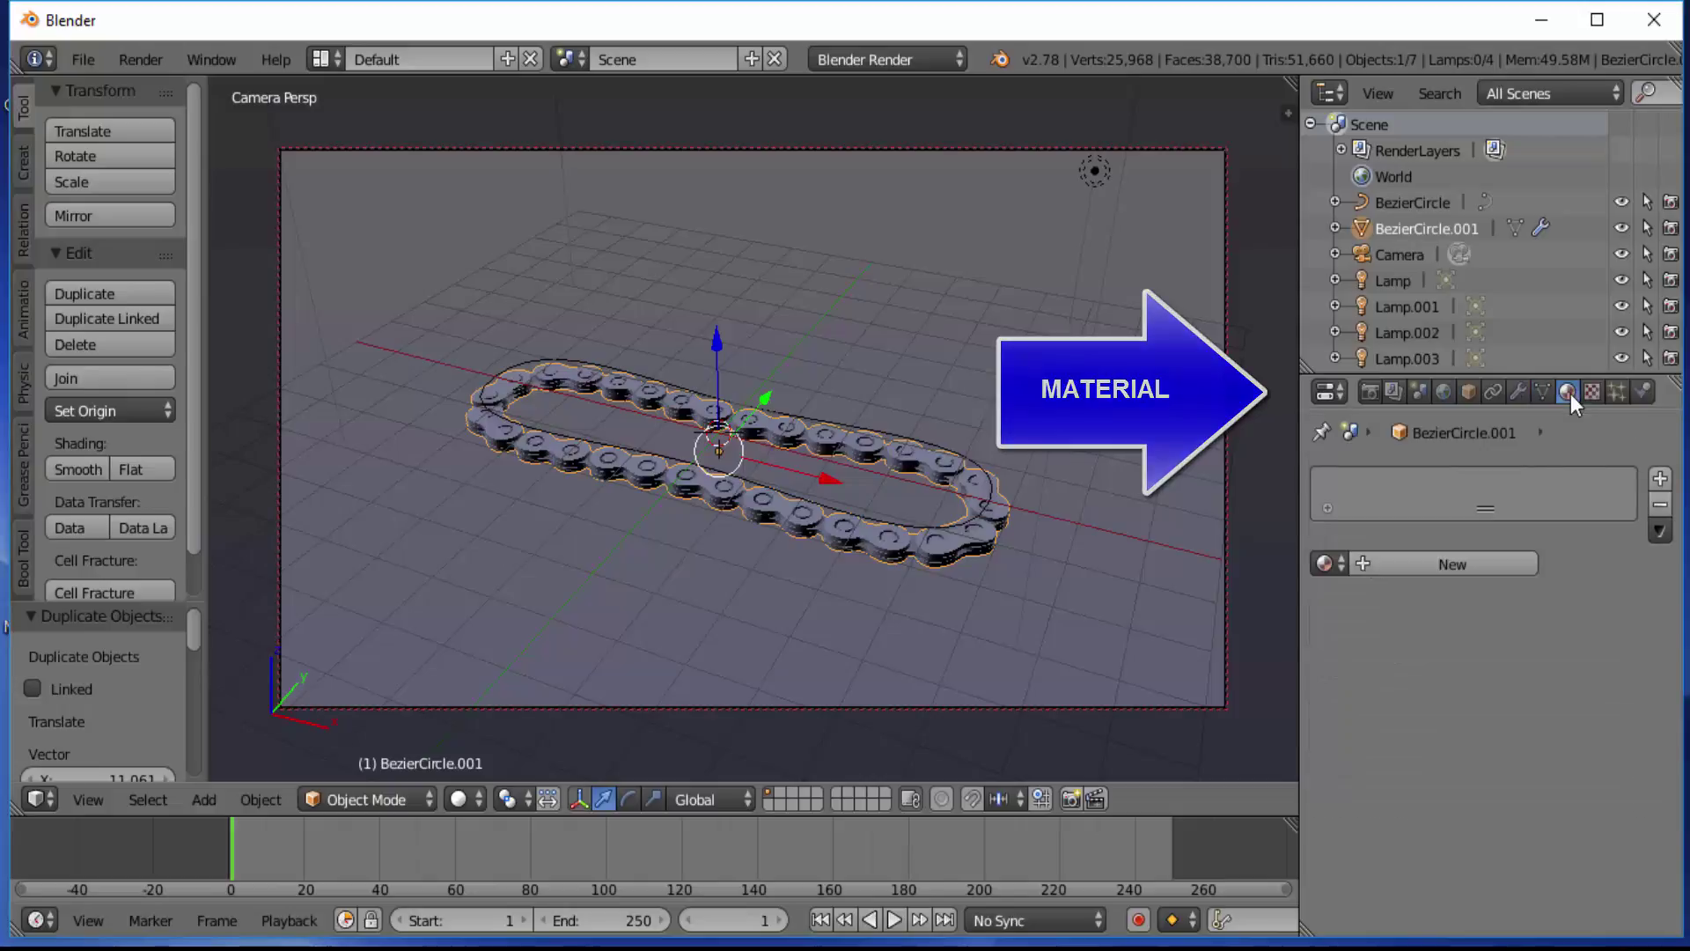
click(1462, 562)
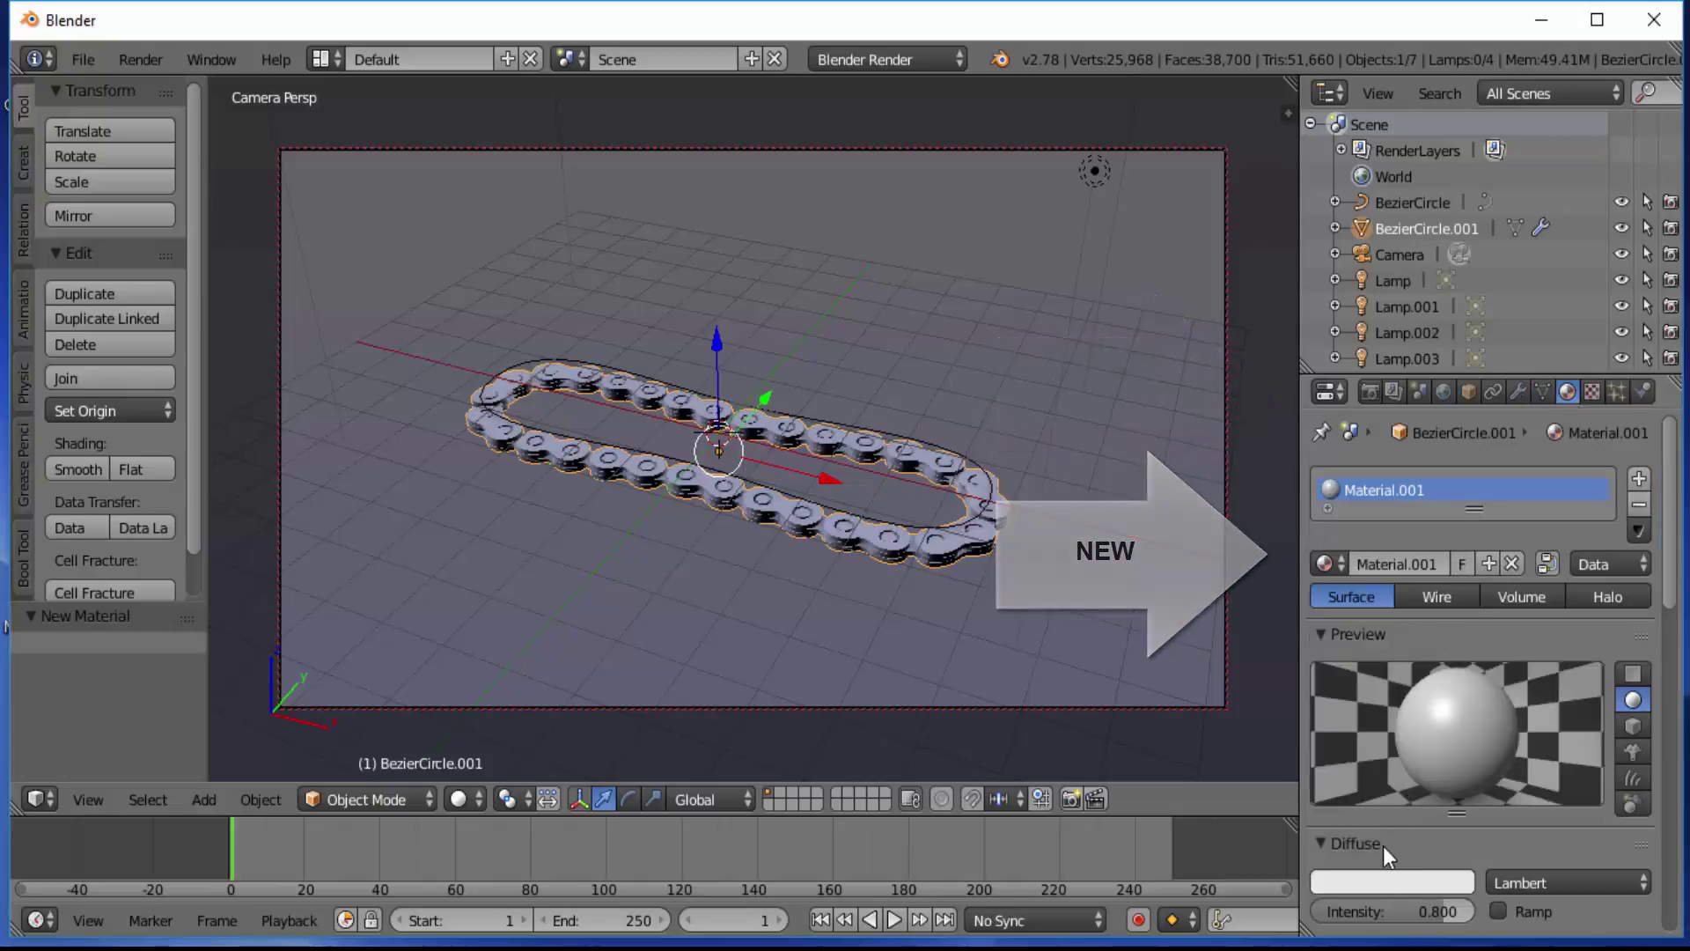
Step: Add a new texture of type Image or Movie to the chain's material
click(1592, 392)
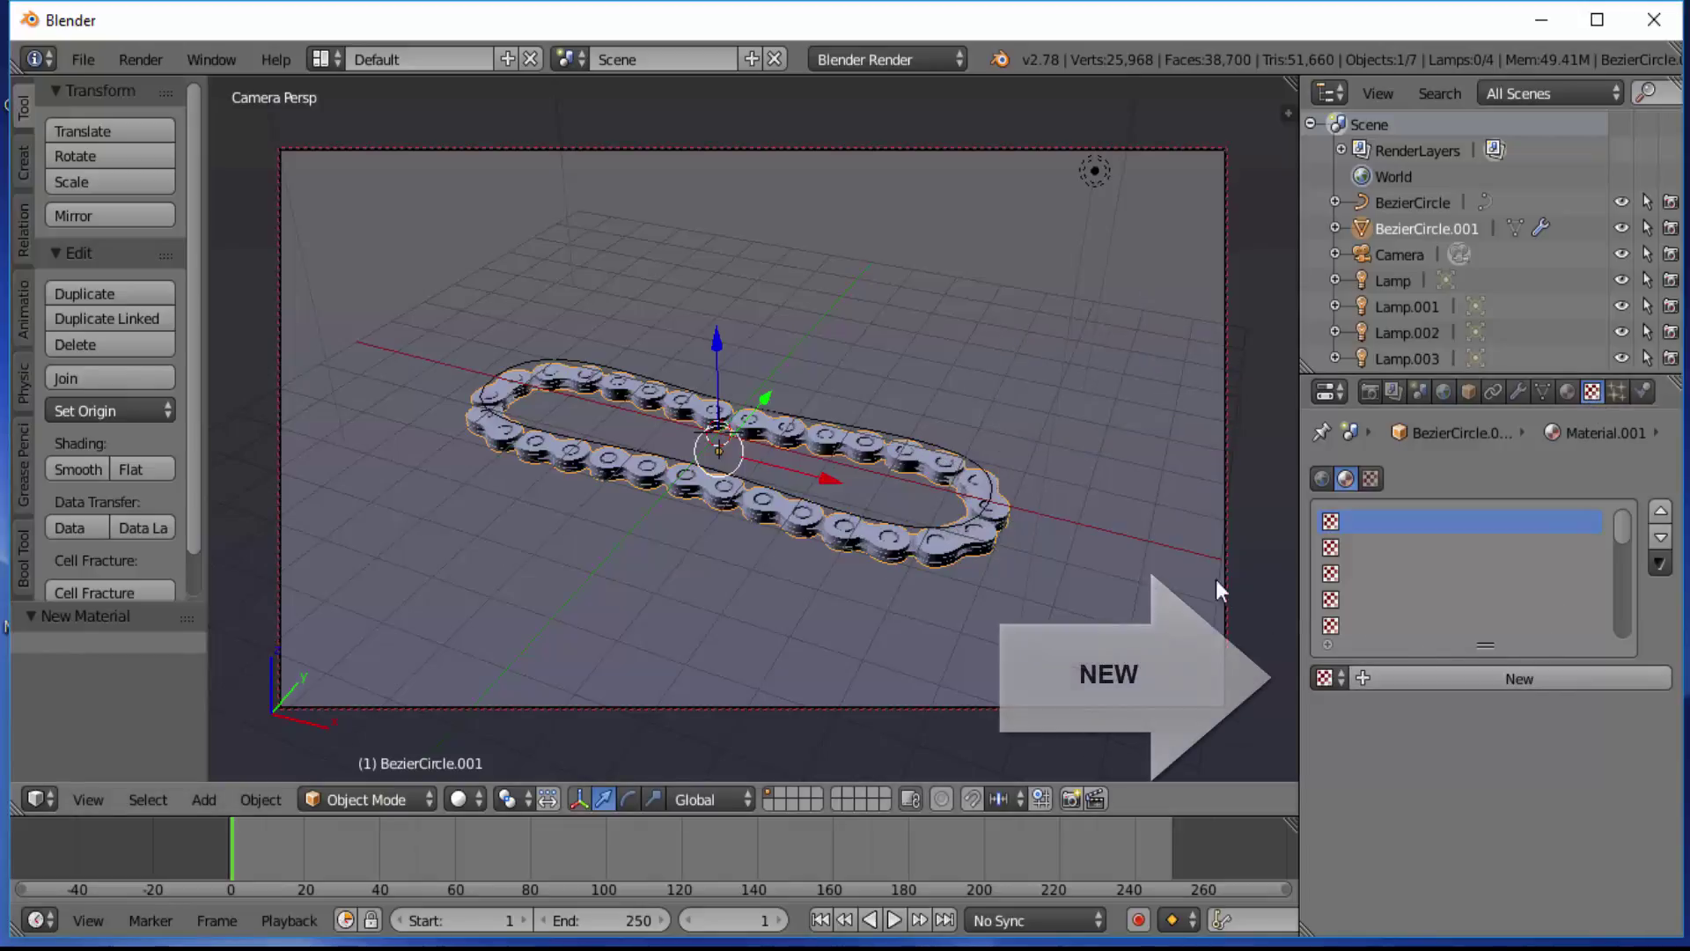
click(1516, 680)
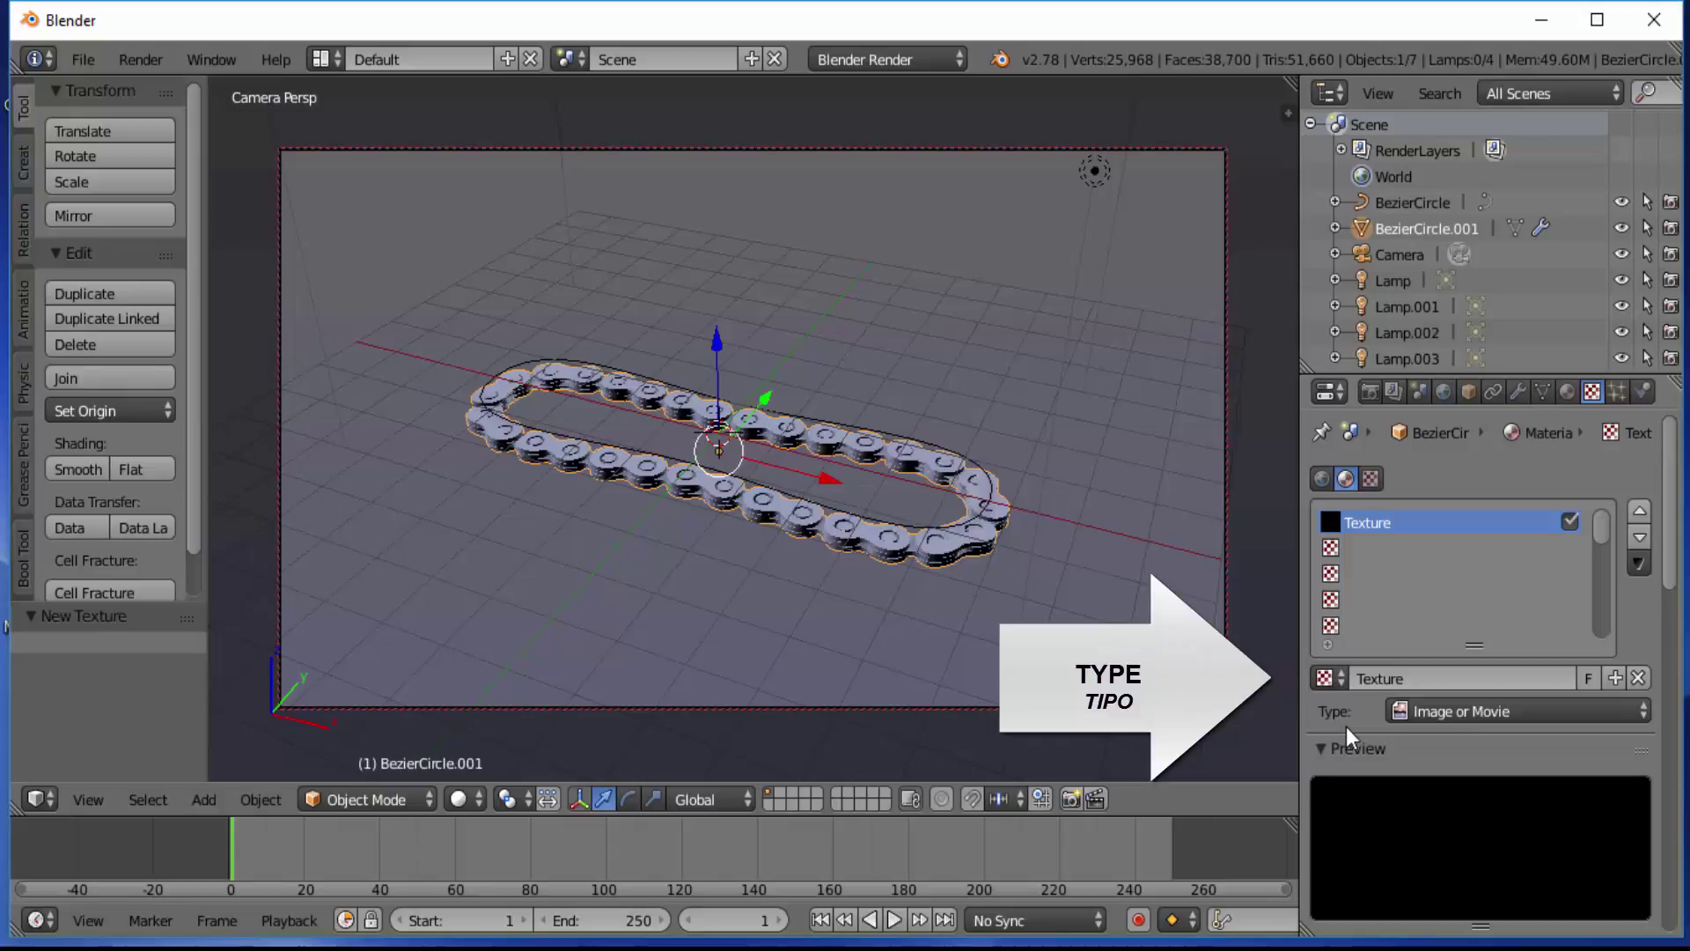
click(1533, 711)
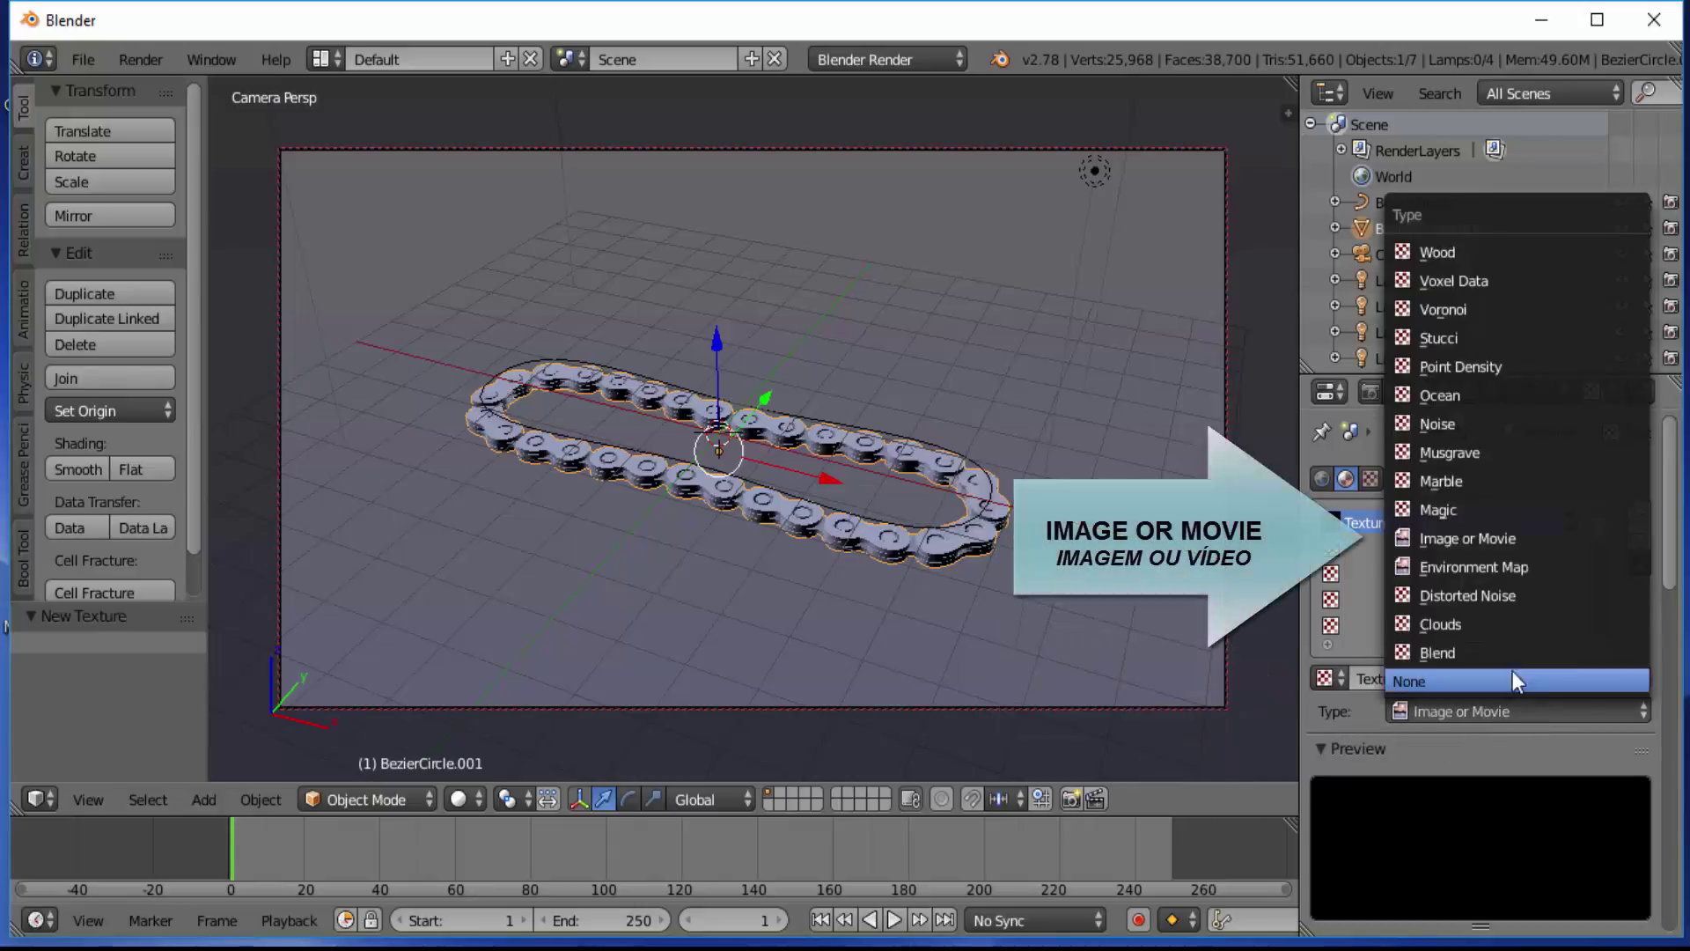
click(1481, 538)
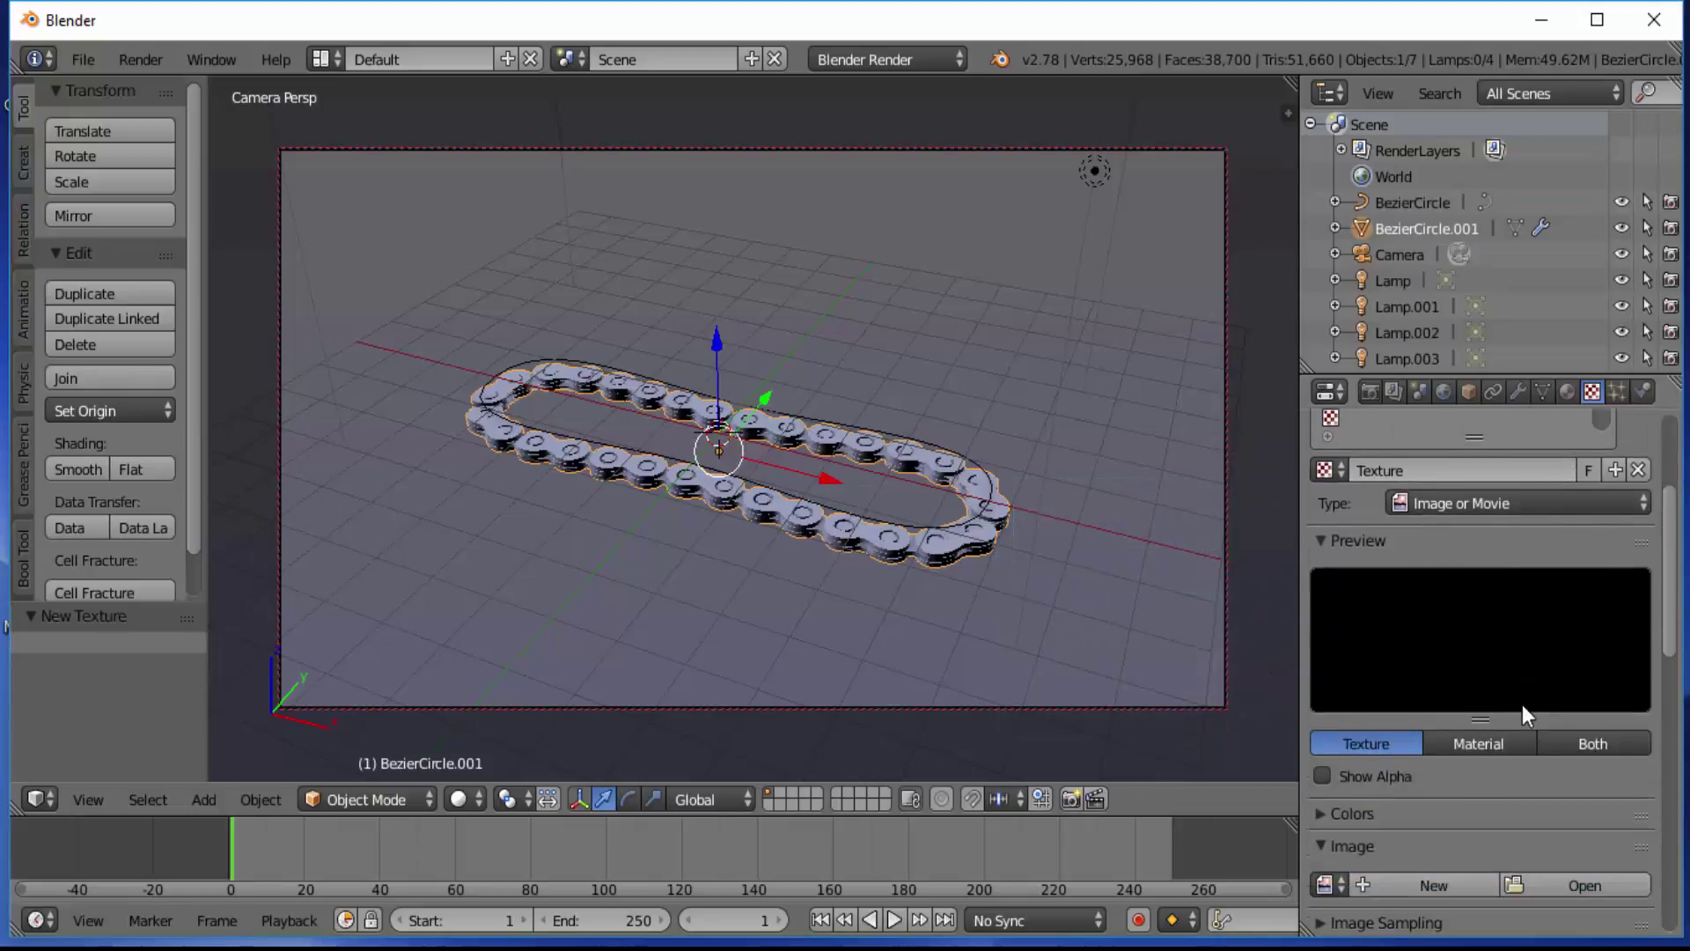
Step: Load the rusty metal image dsc_0178_20130528_1439368621.jpg from the metallic textures folder in Documents into the texture
scroll(1523, 704, down, 3)
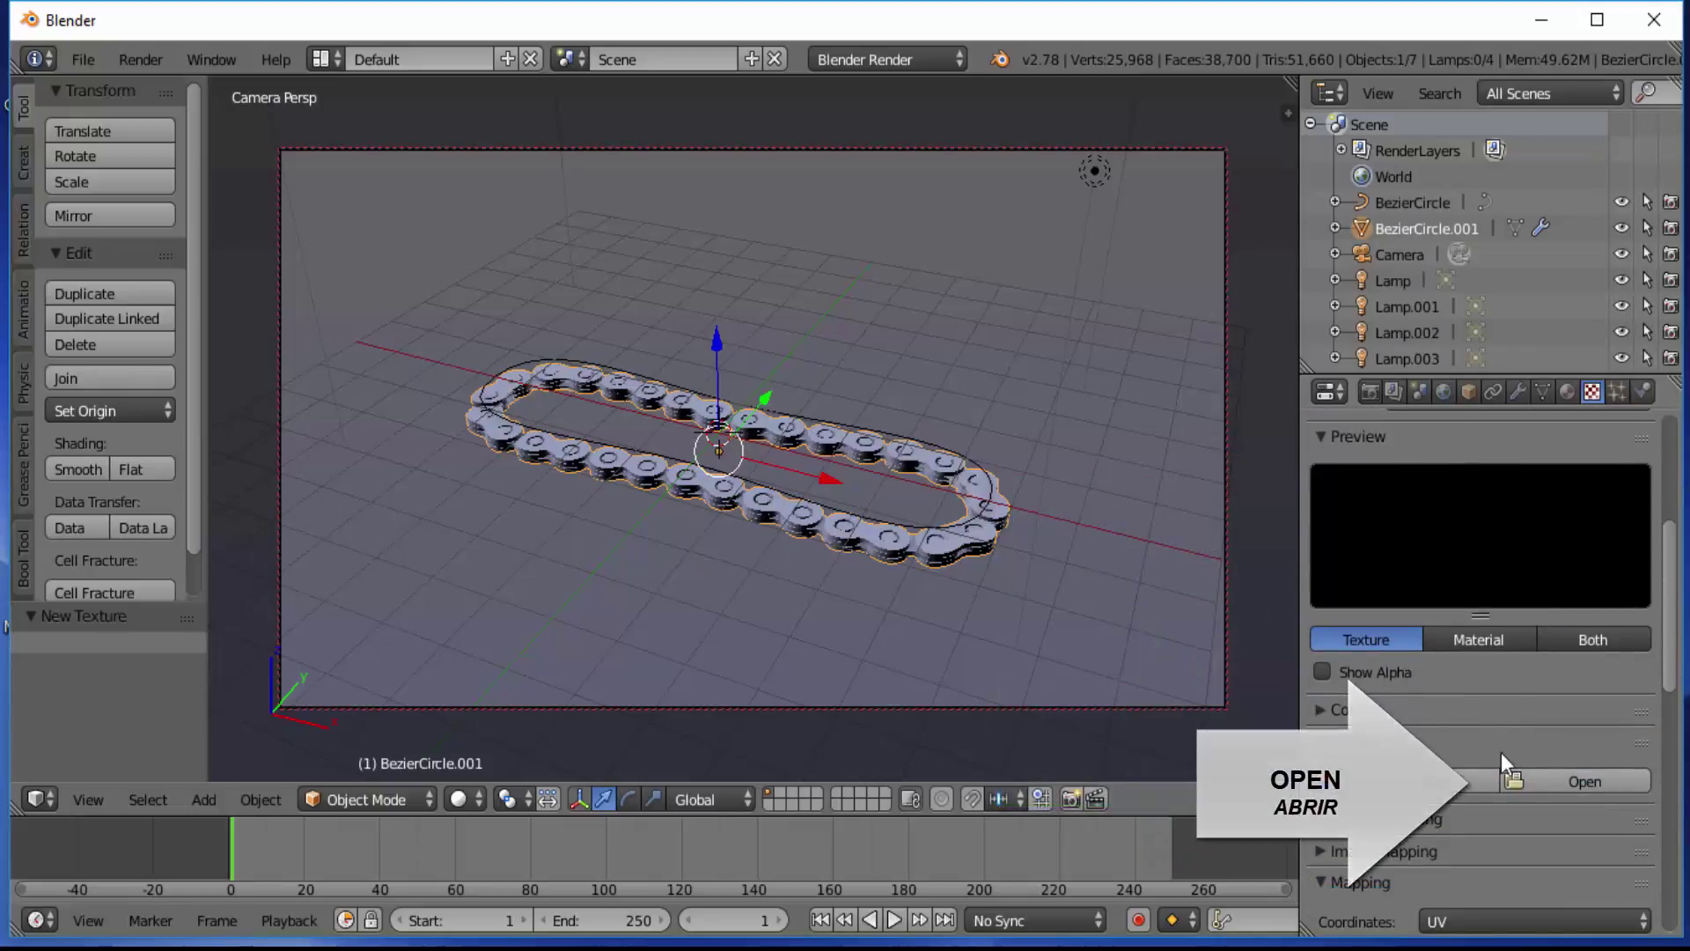
click(1561, 780)
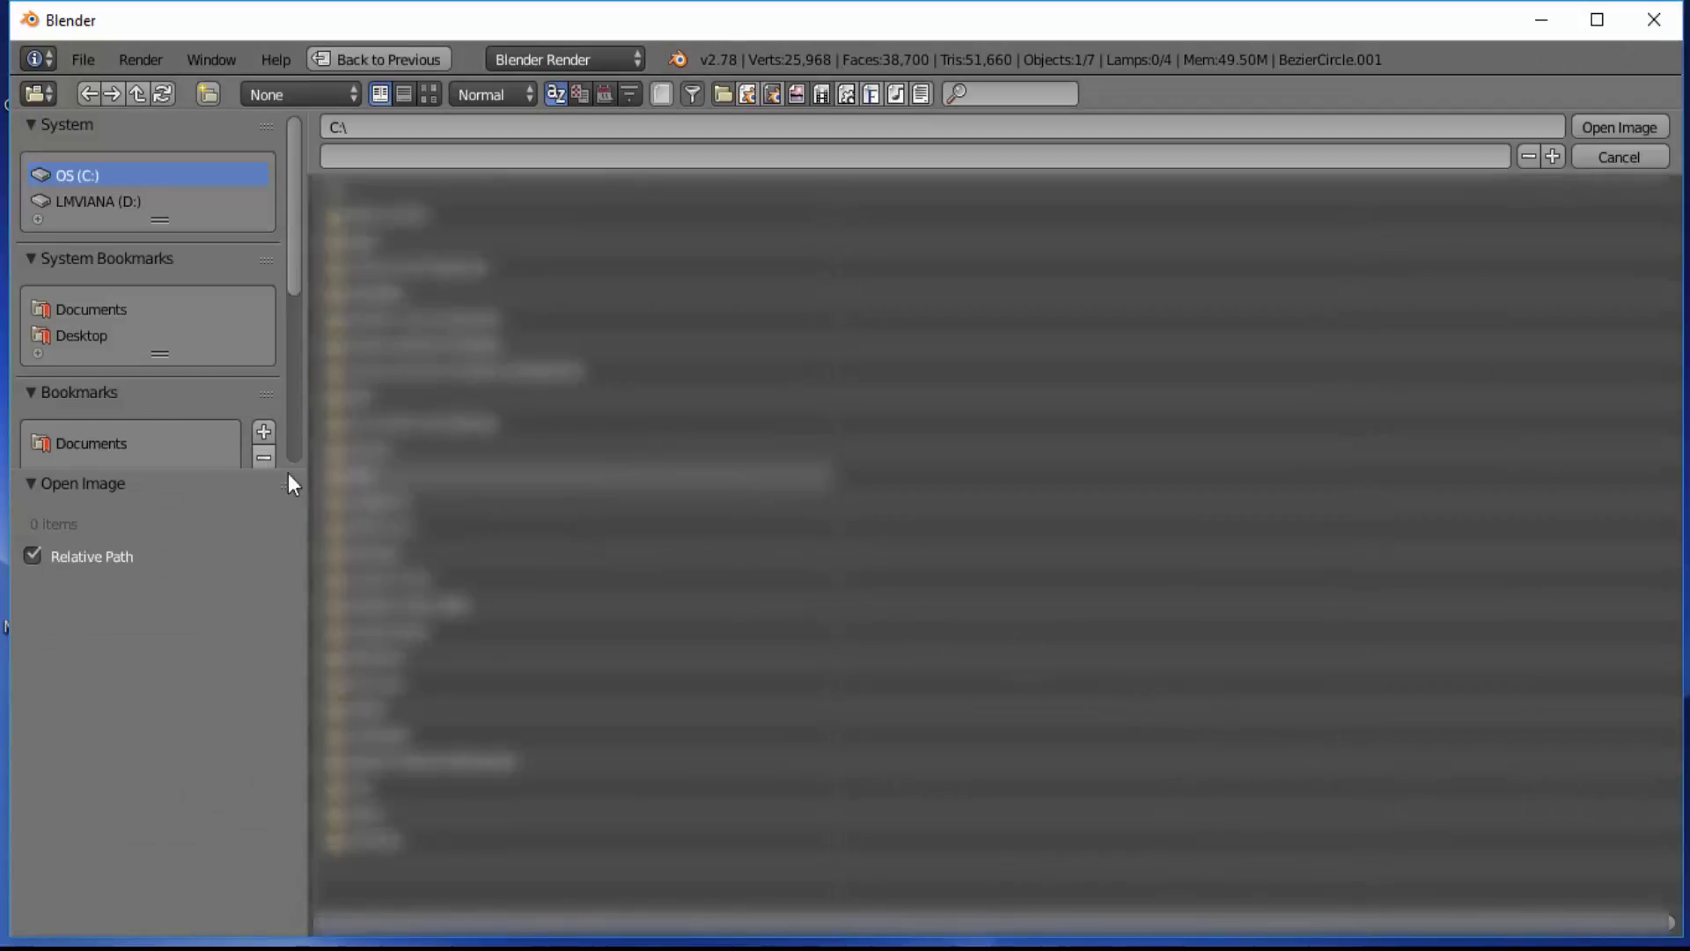
click(108, 311)
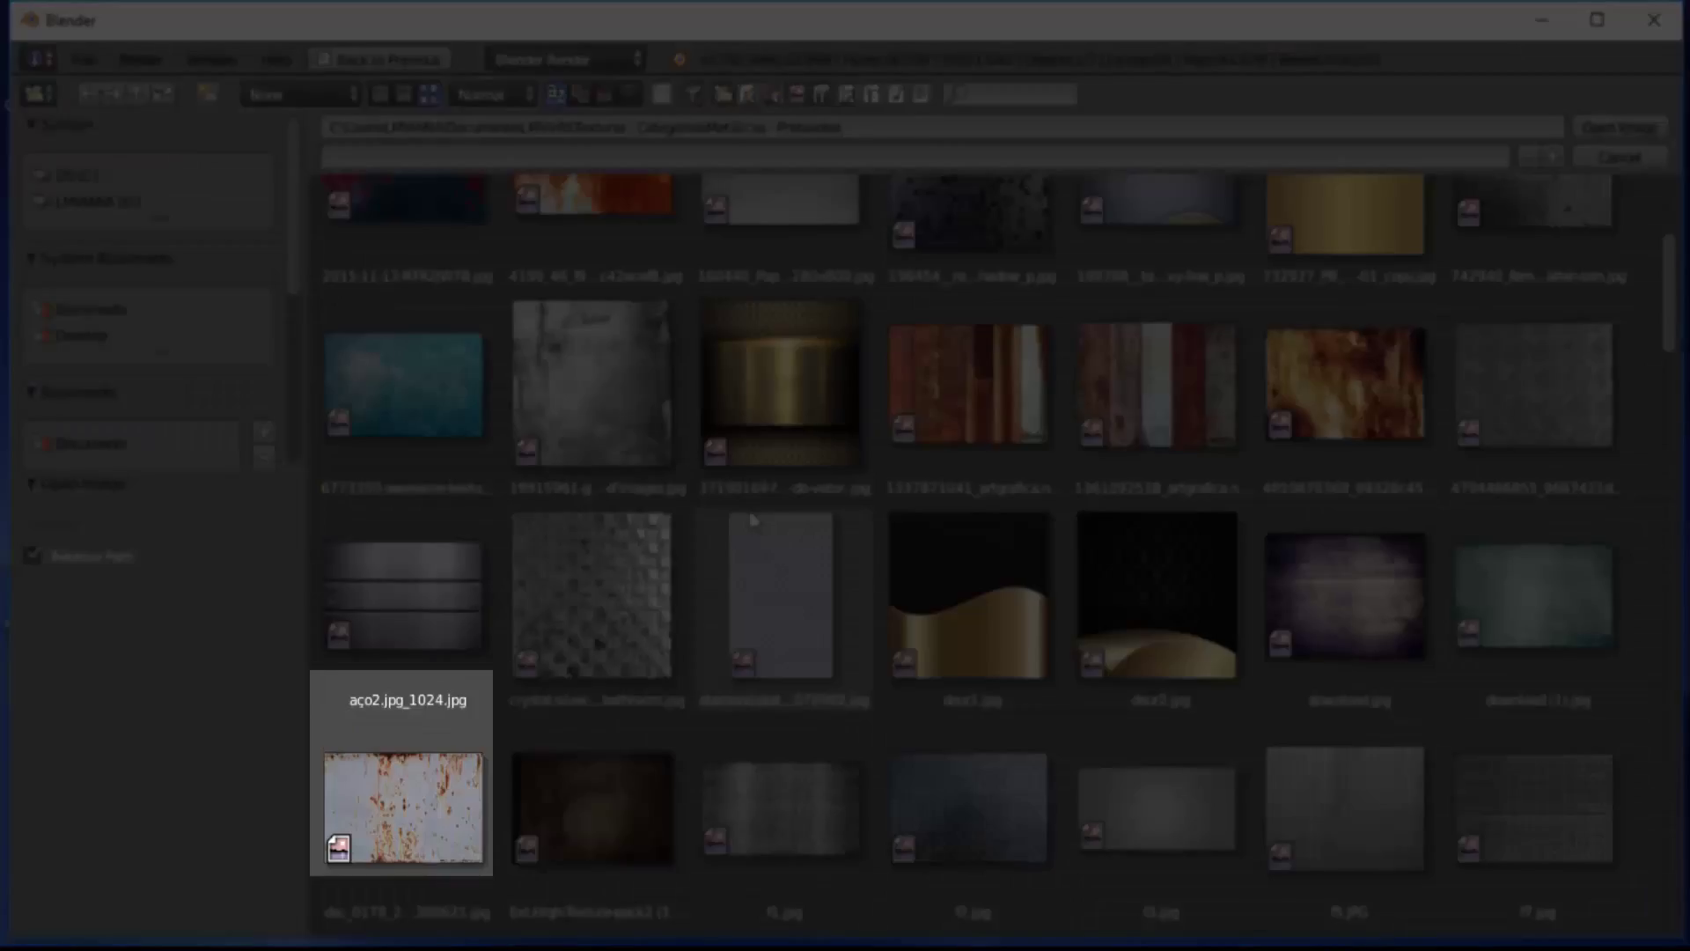
scroll(405, 766, down, 1)
click(389, 752)
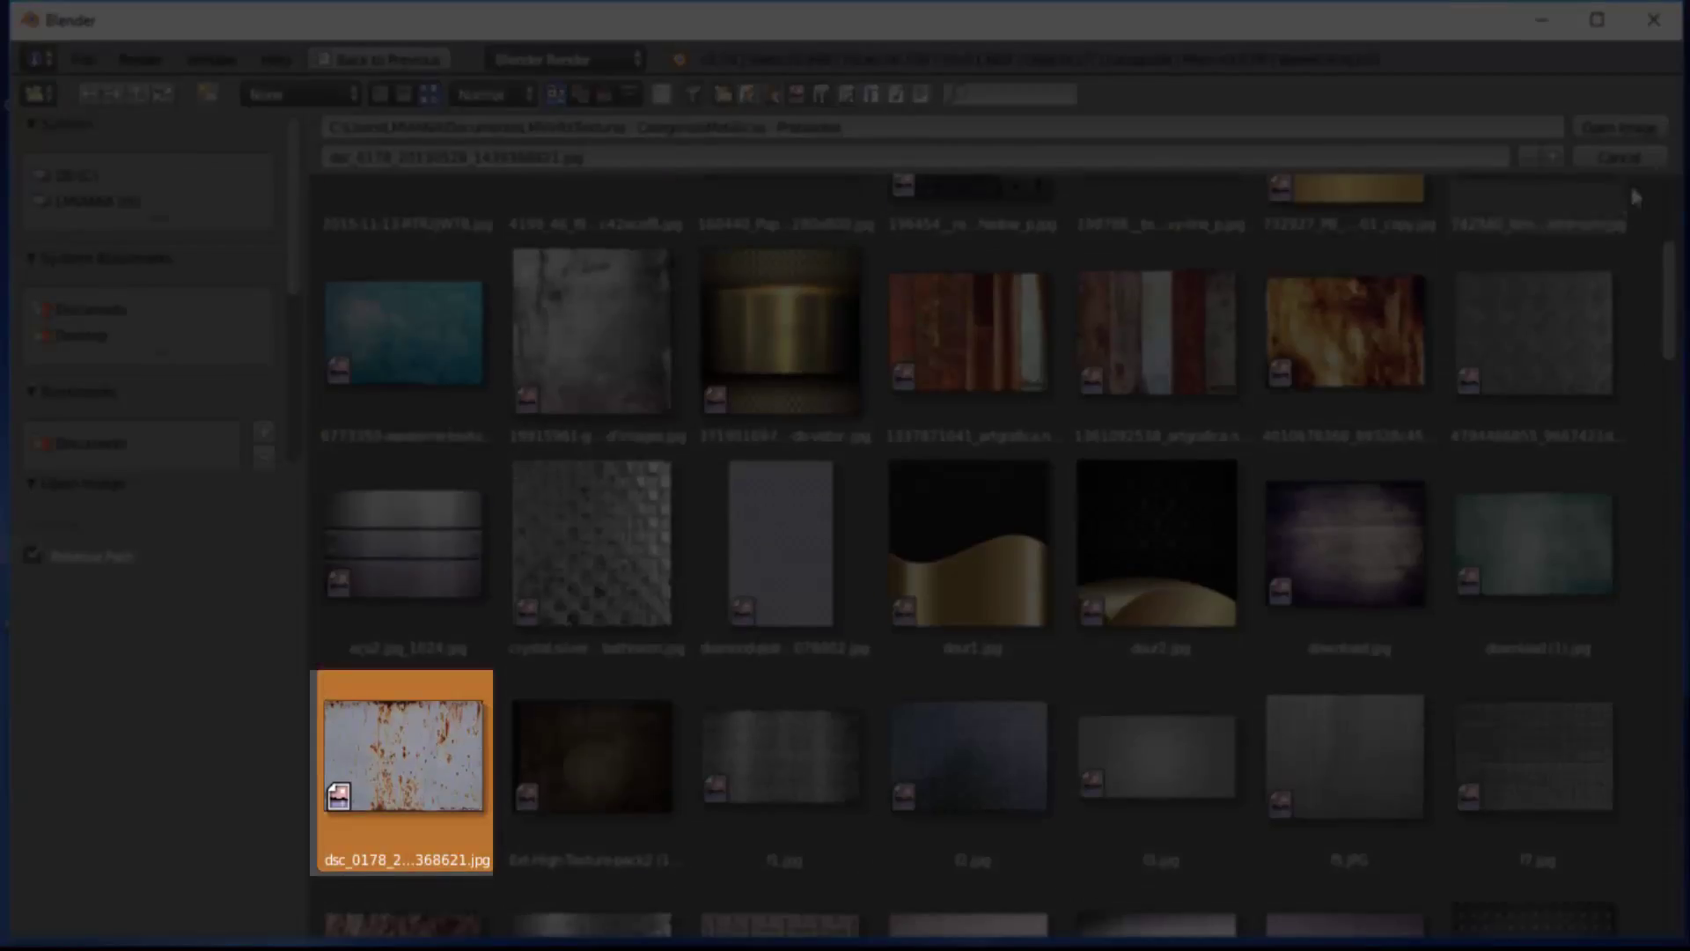
click(1635, 130)
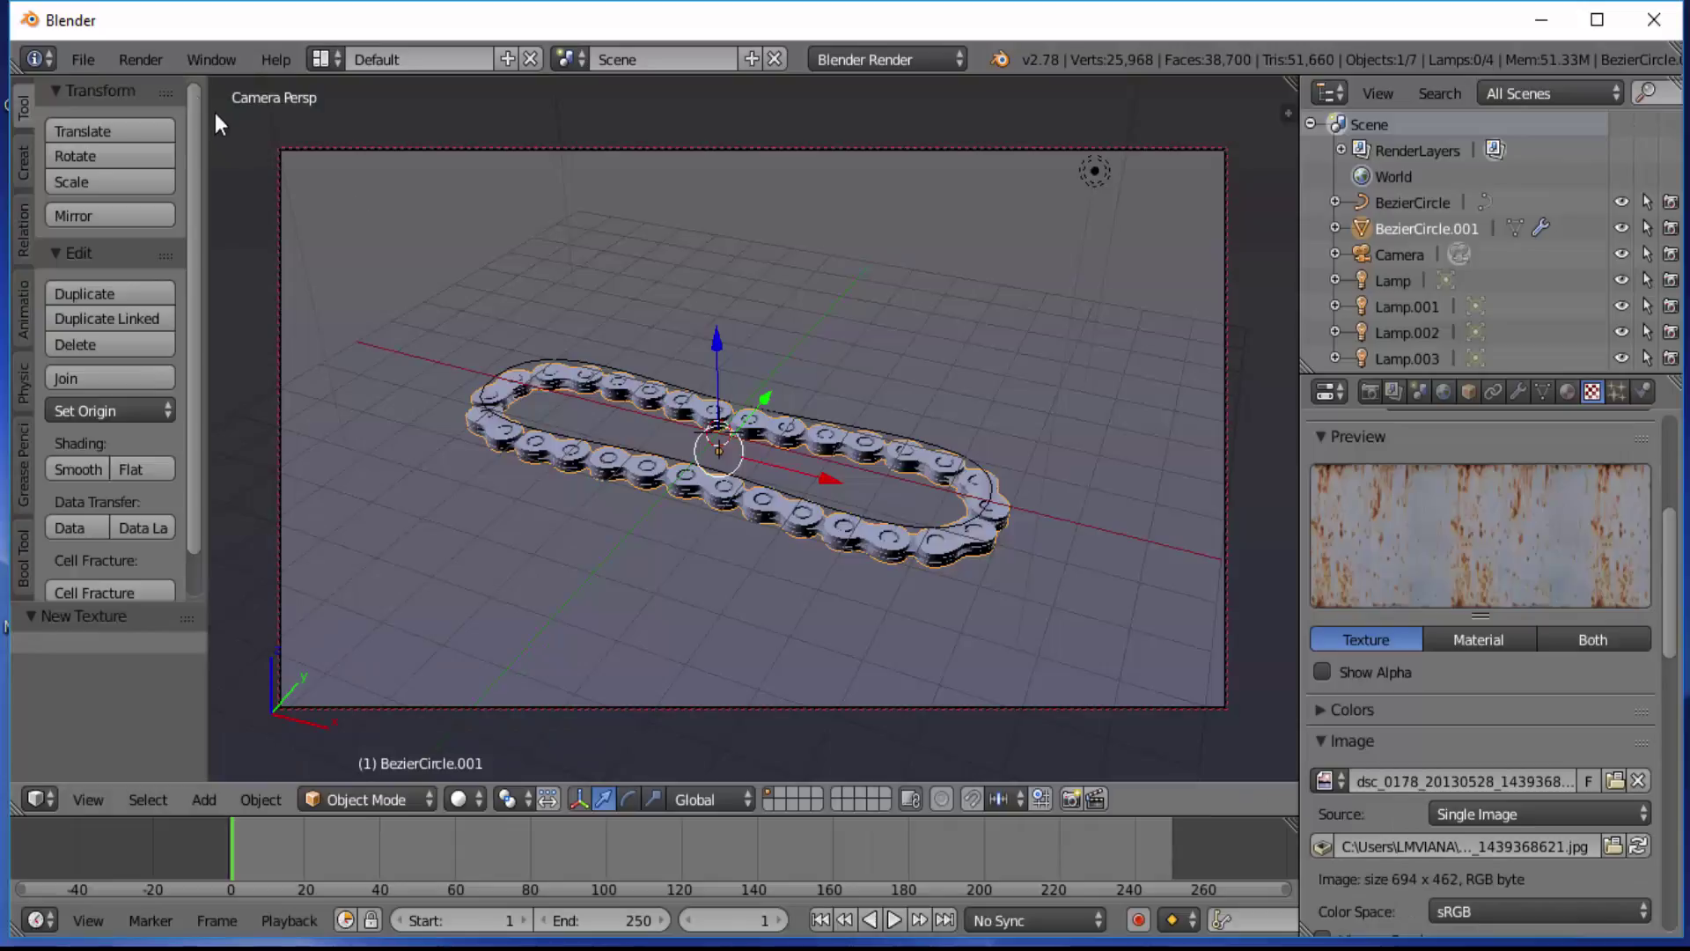
Step: Set the texture's mapping coordinates to Generated and render an image of the chain
scroll(1500, 620, down, 12)
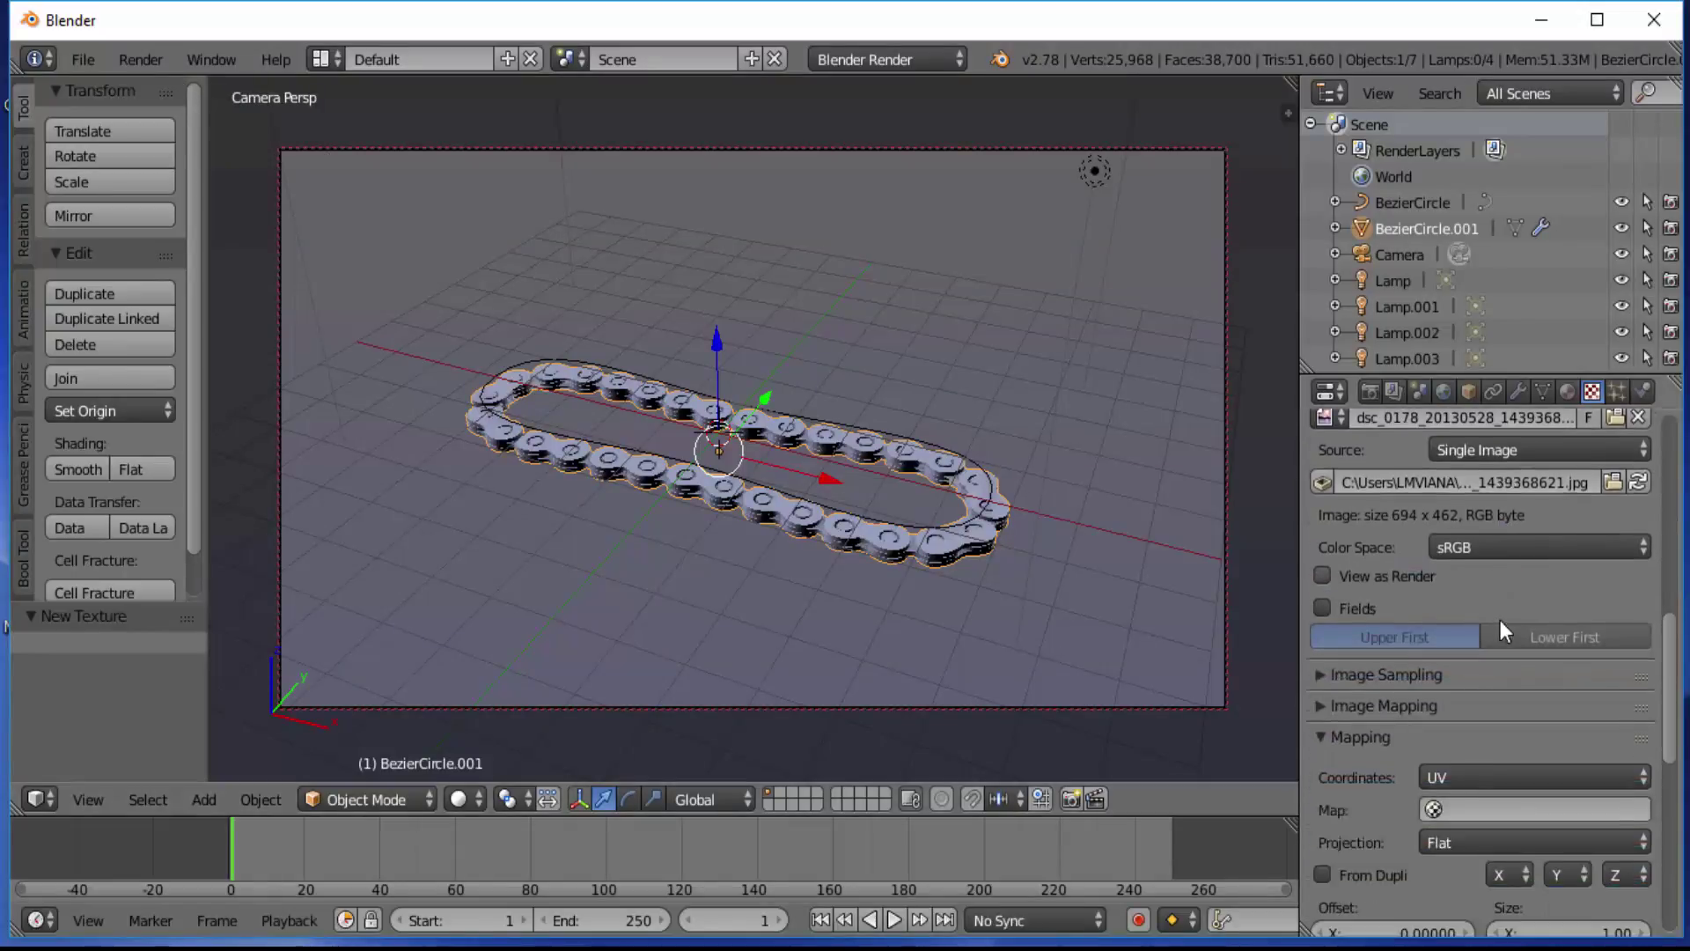
scroll(1500, 620, down, 8)
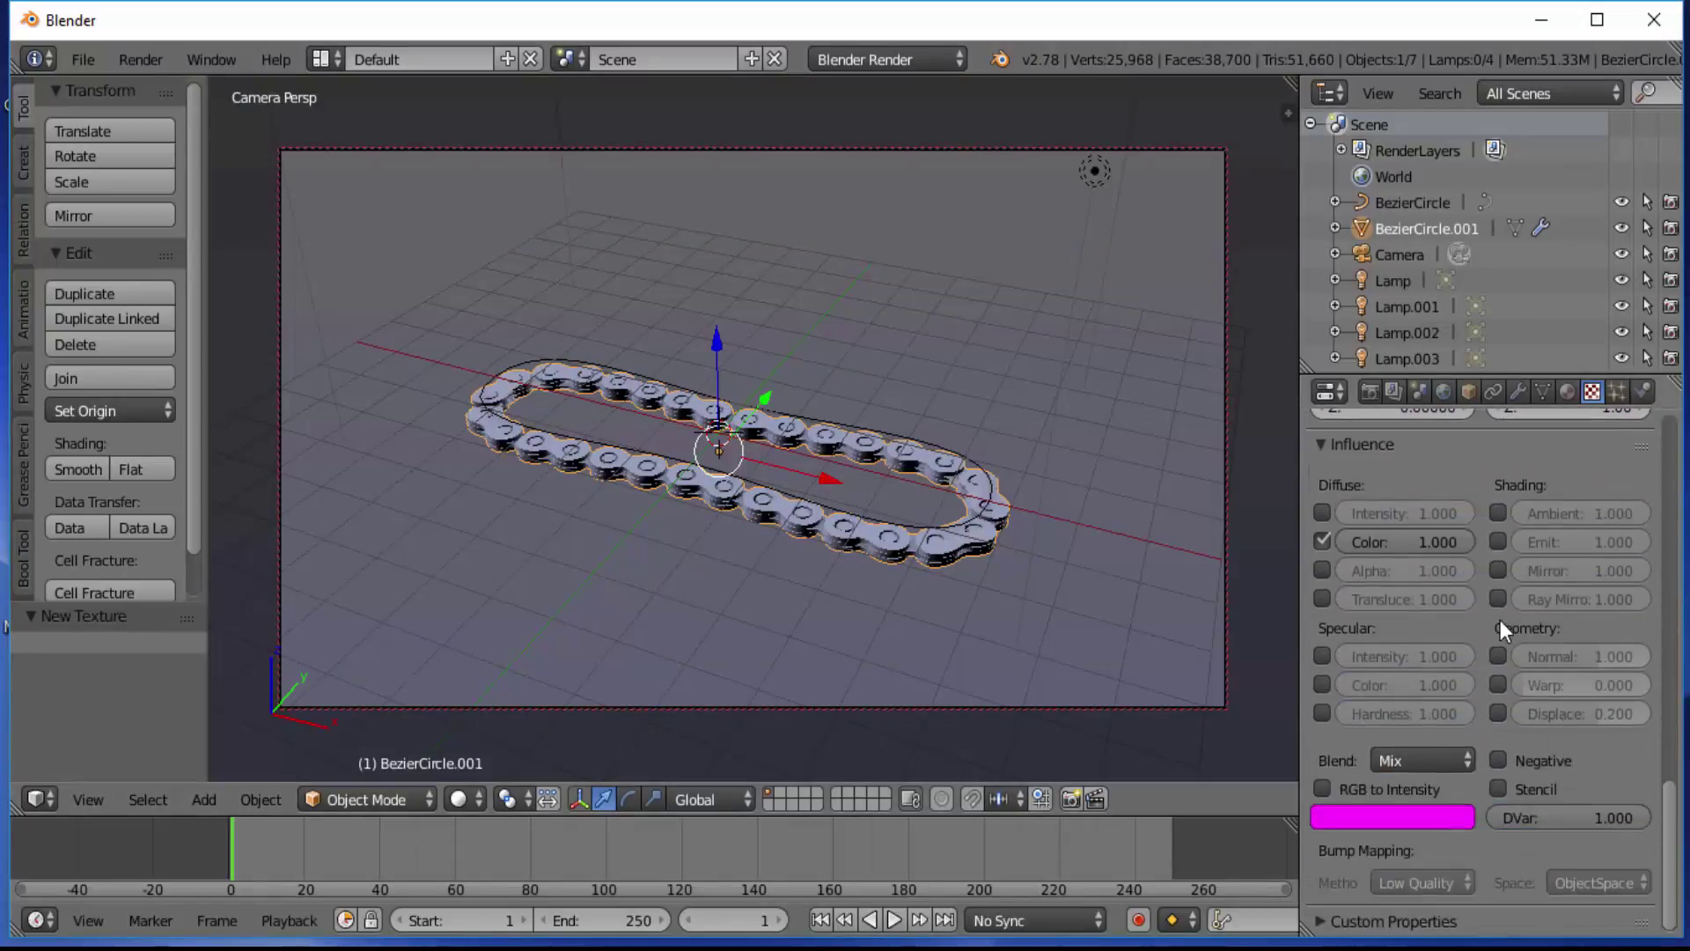
scroll(1500, 620, up, 7)
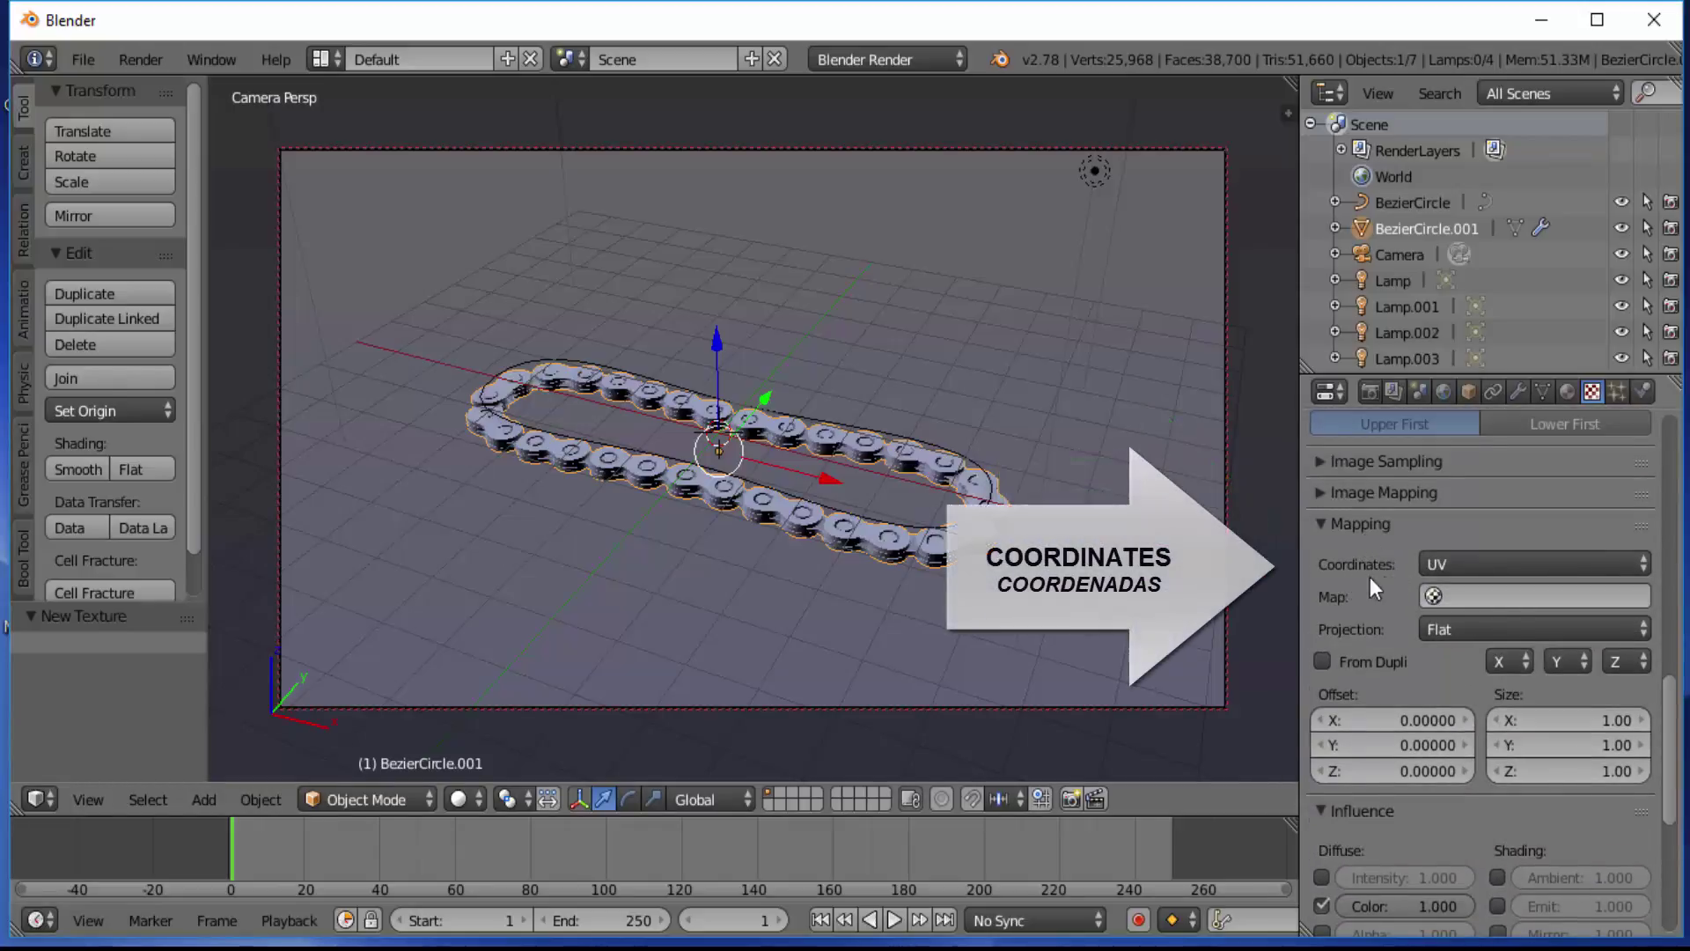
click(1602, 570)
click(1507, 479)
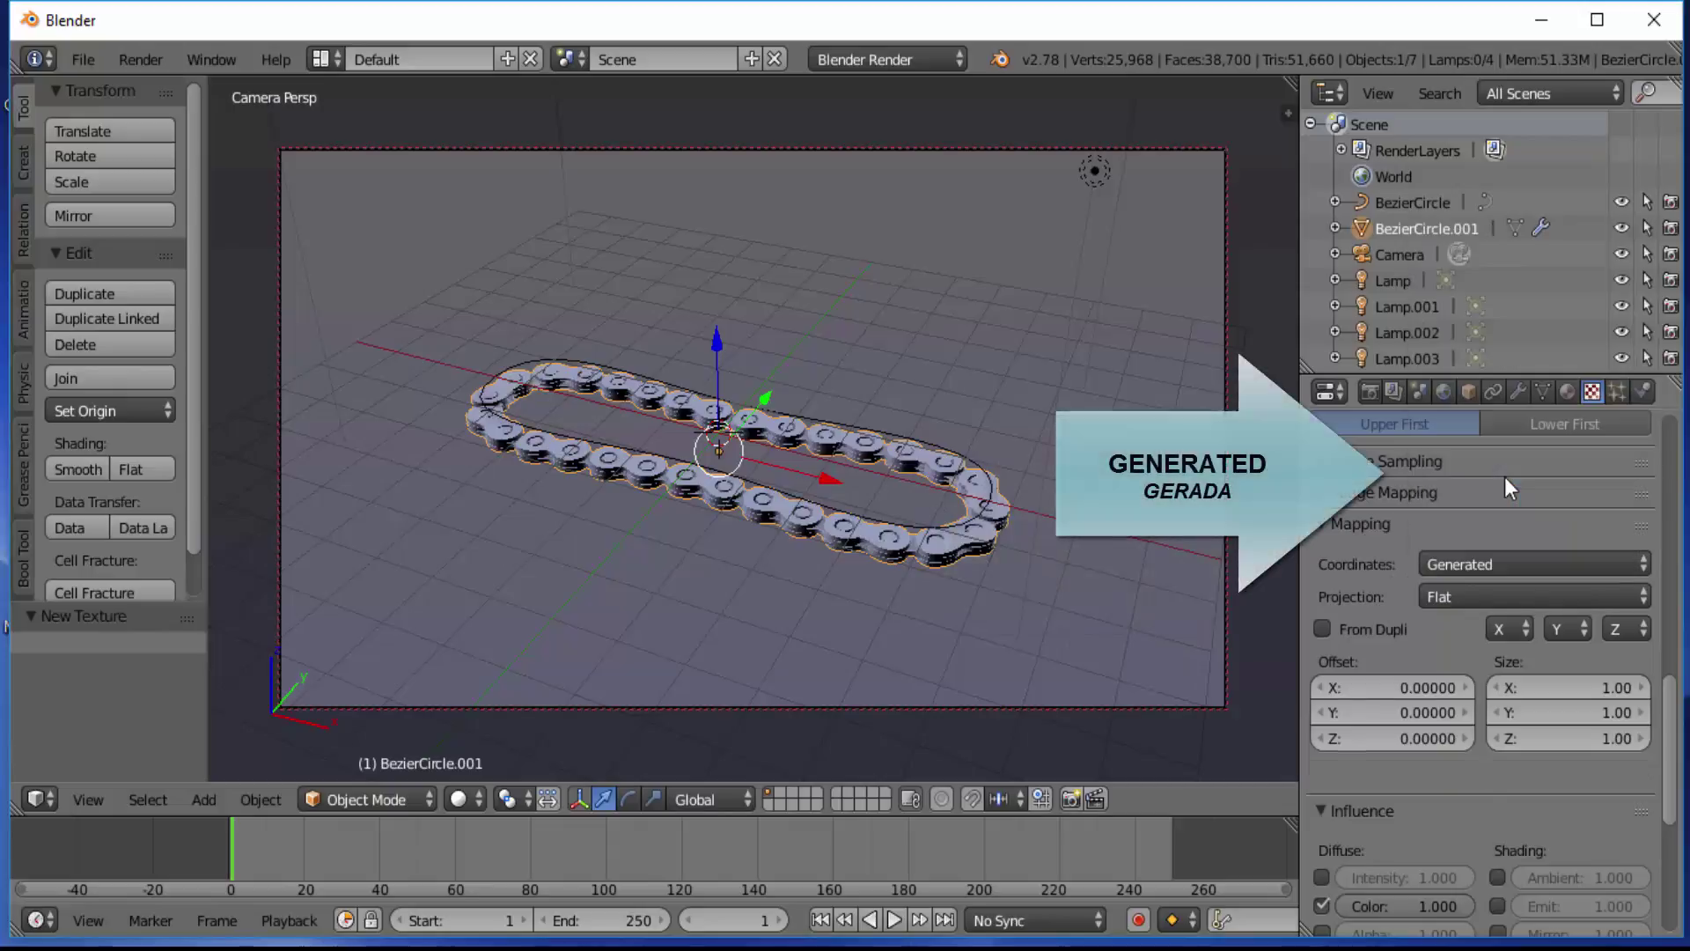
click(148, 58)
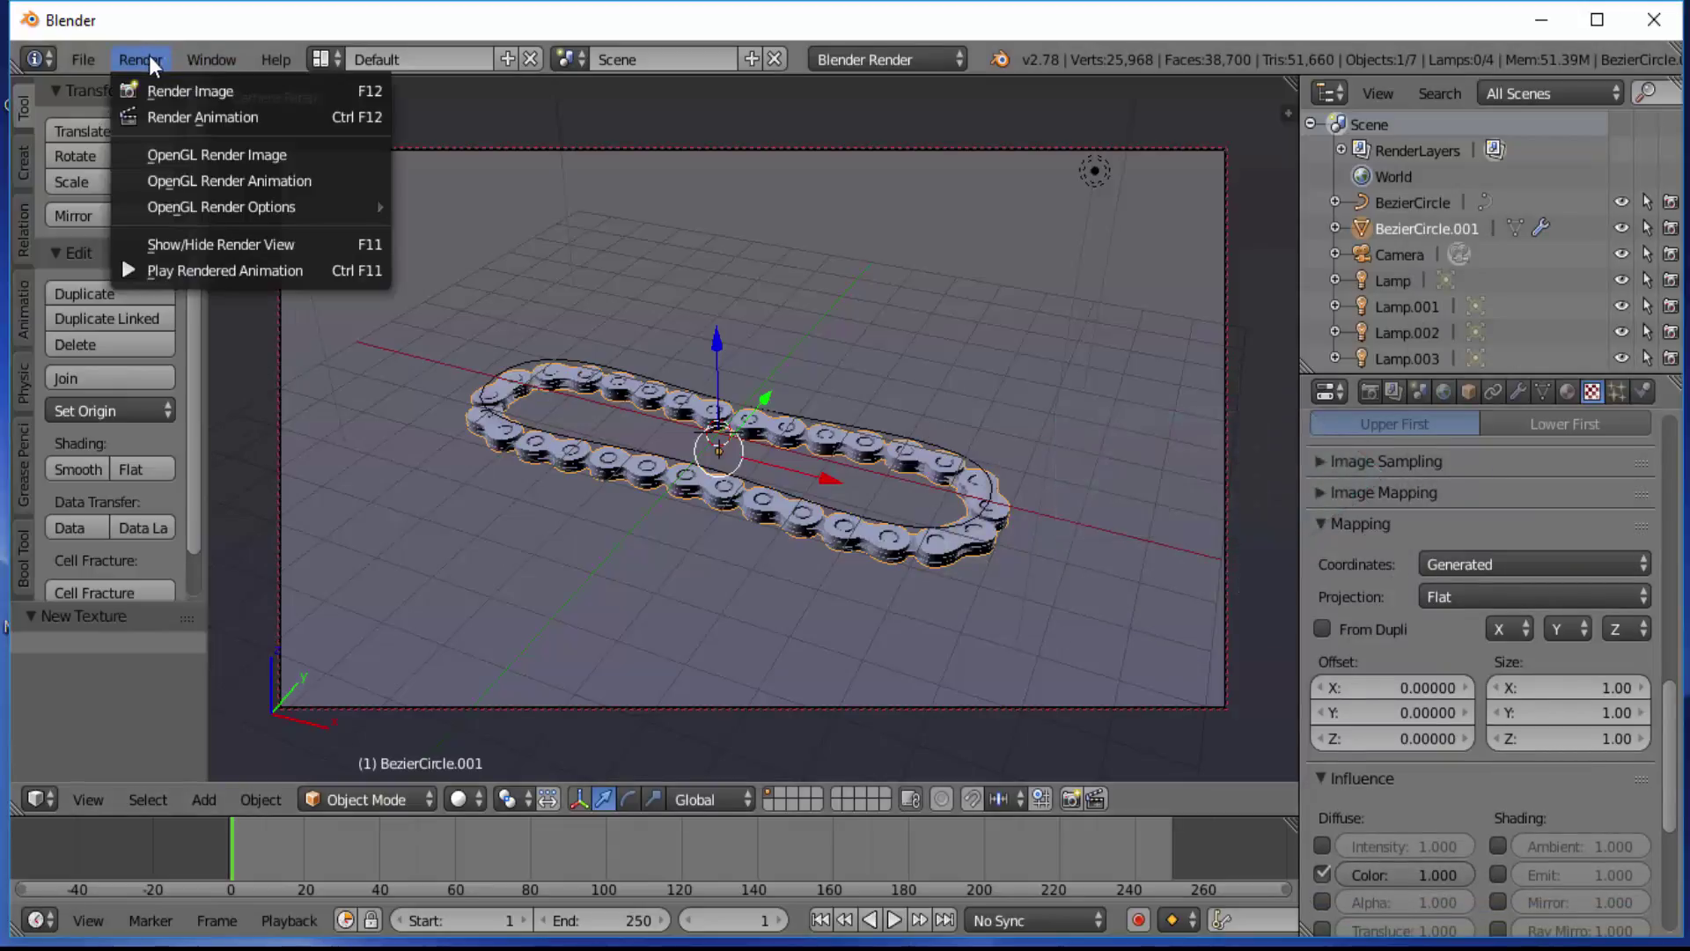
click(177, 91)
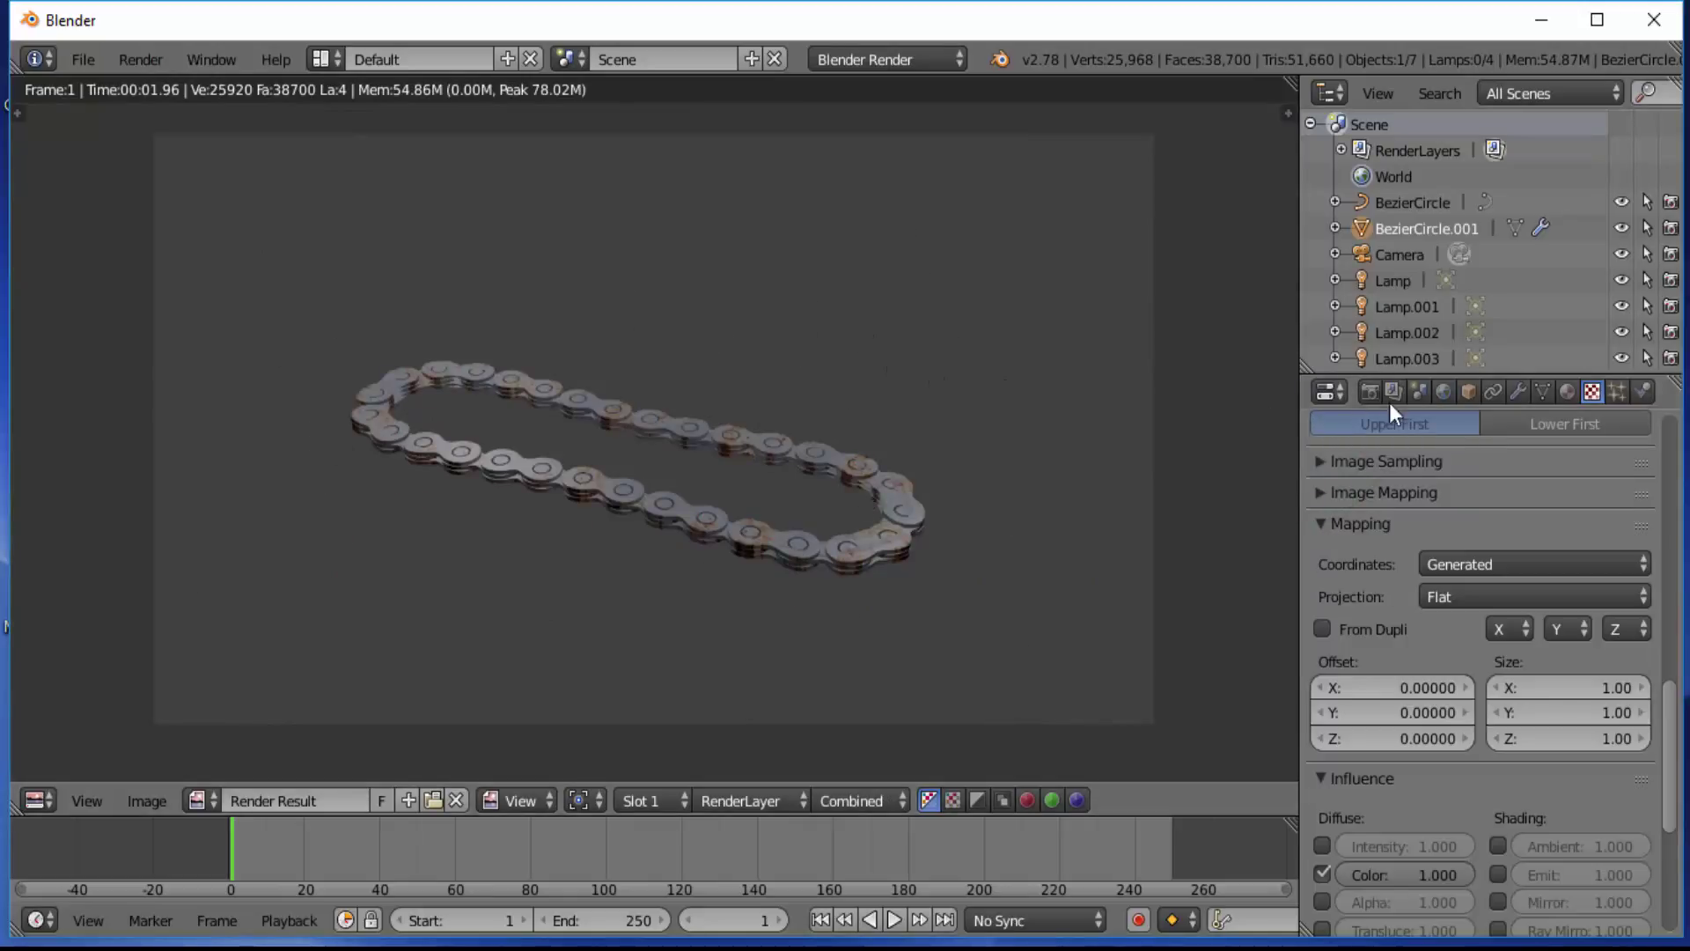
Step: Set the world's horizon color to a light blue and render an image of the chain
click(1444, 393)
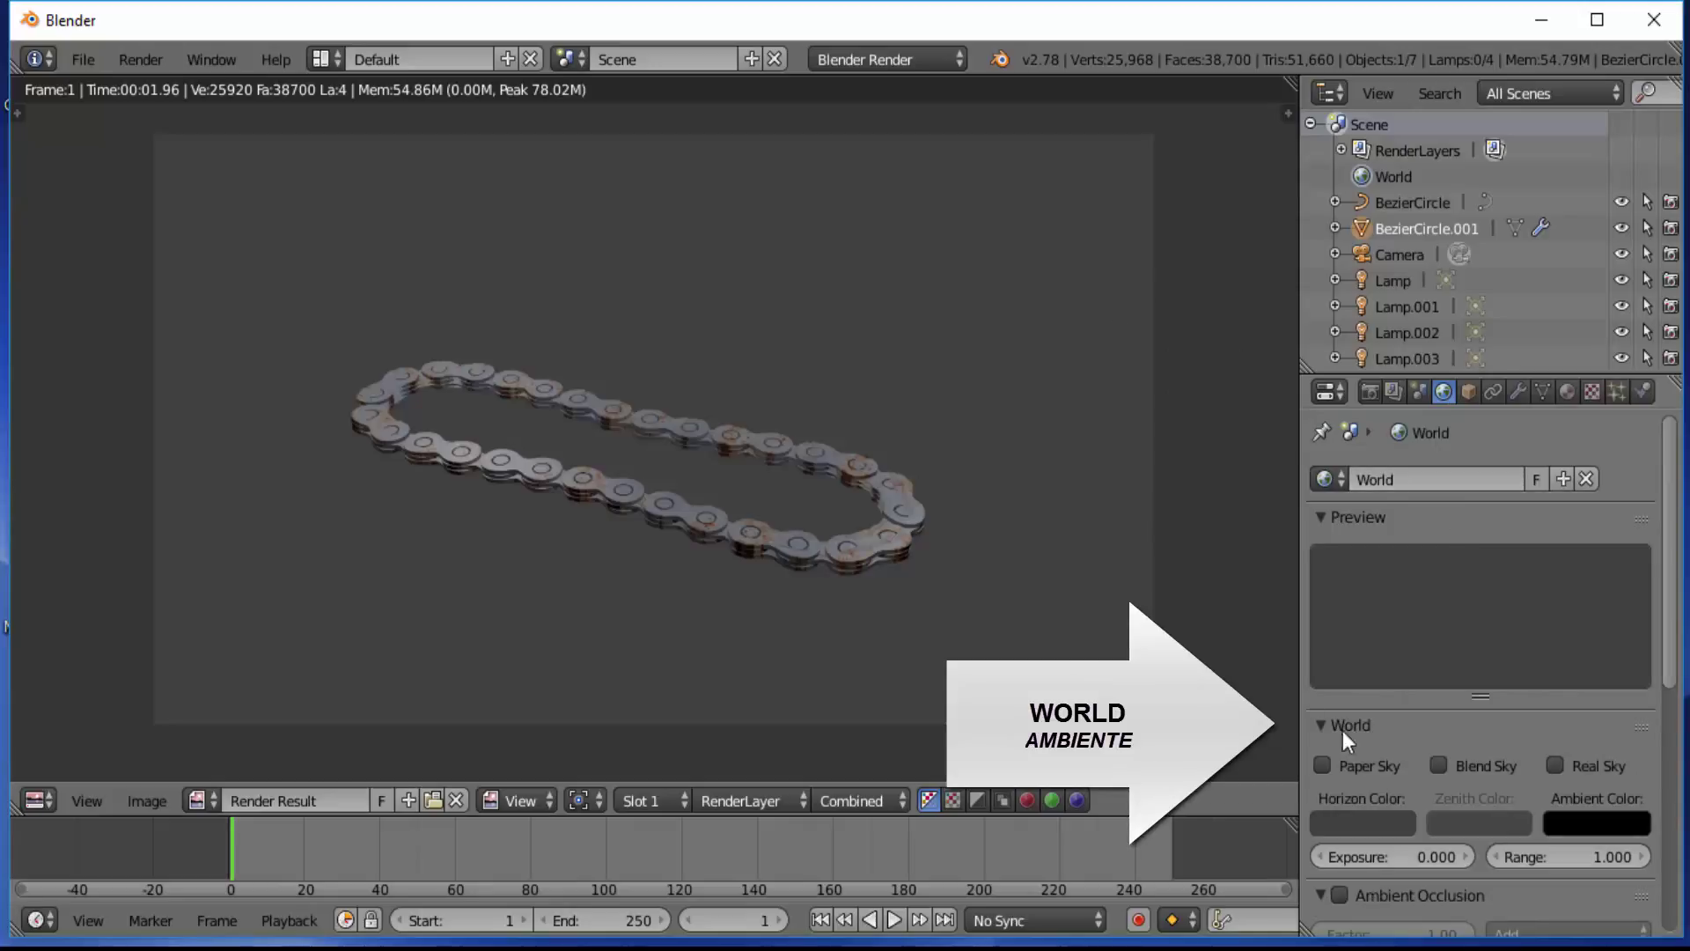
click(1368, 827)
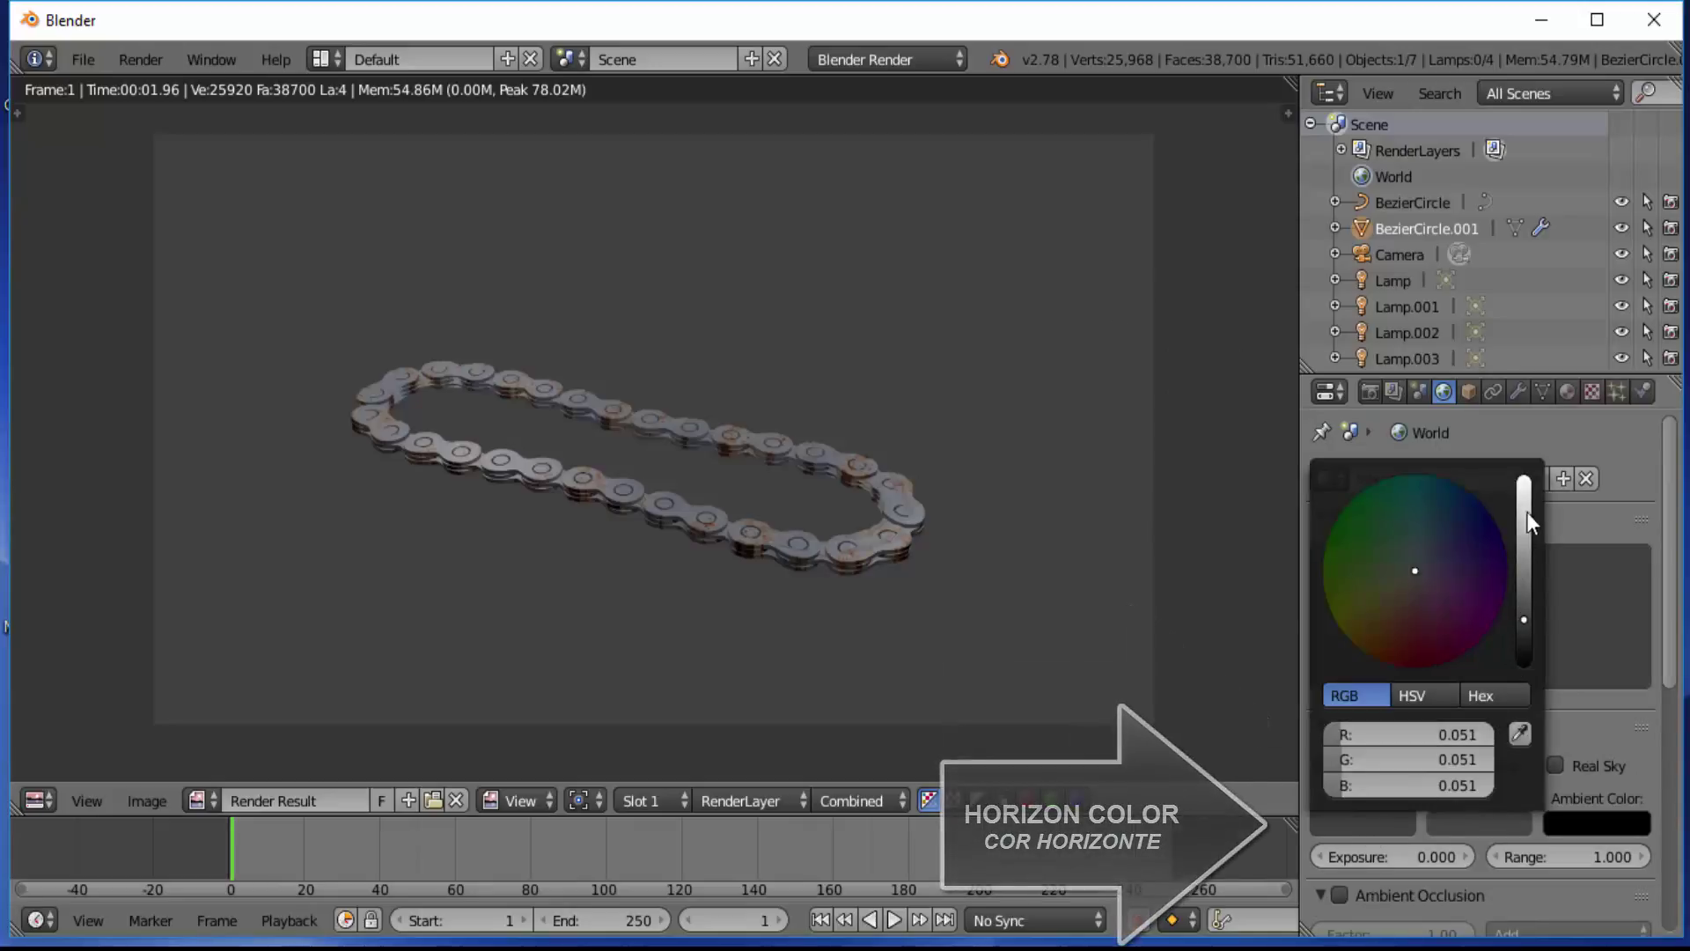
click(1523, 481)
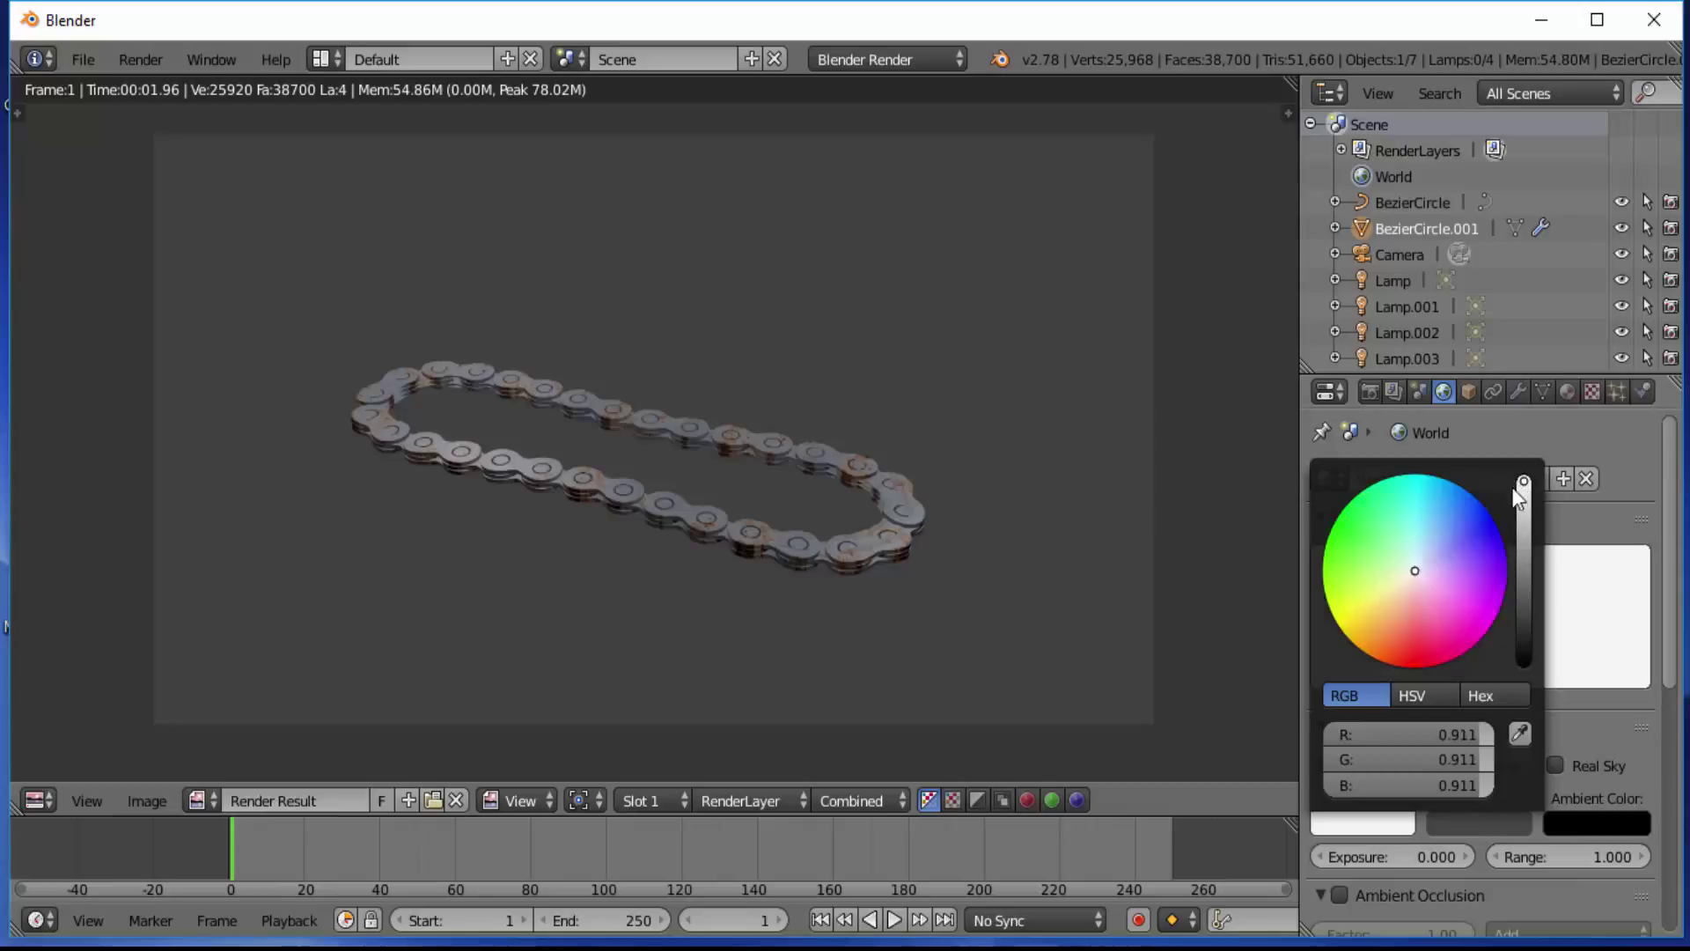
click(1423, 556)
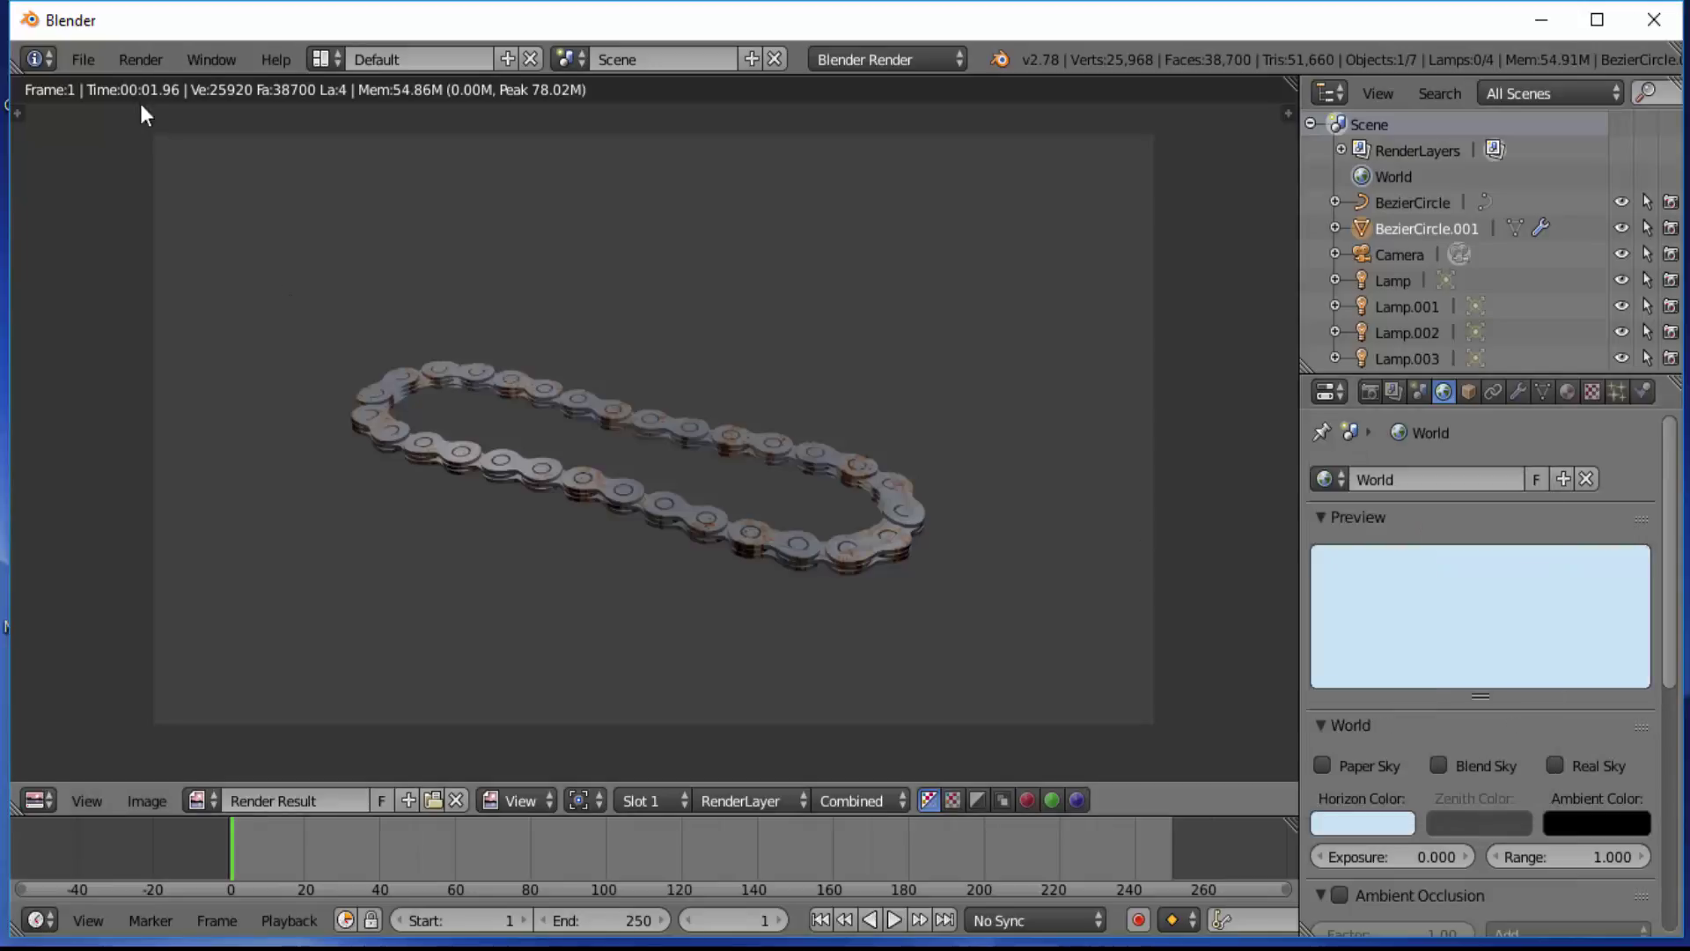
click(140, 59)
click(155, 83)
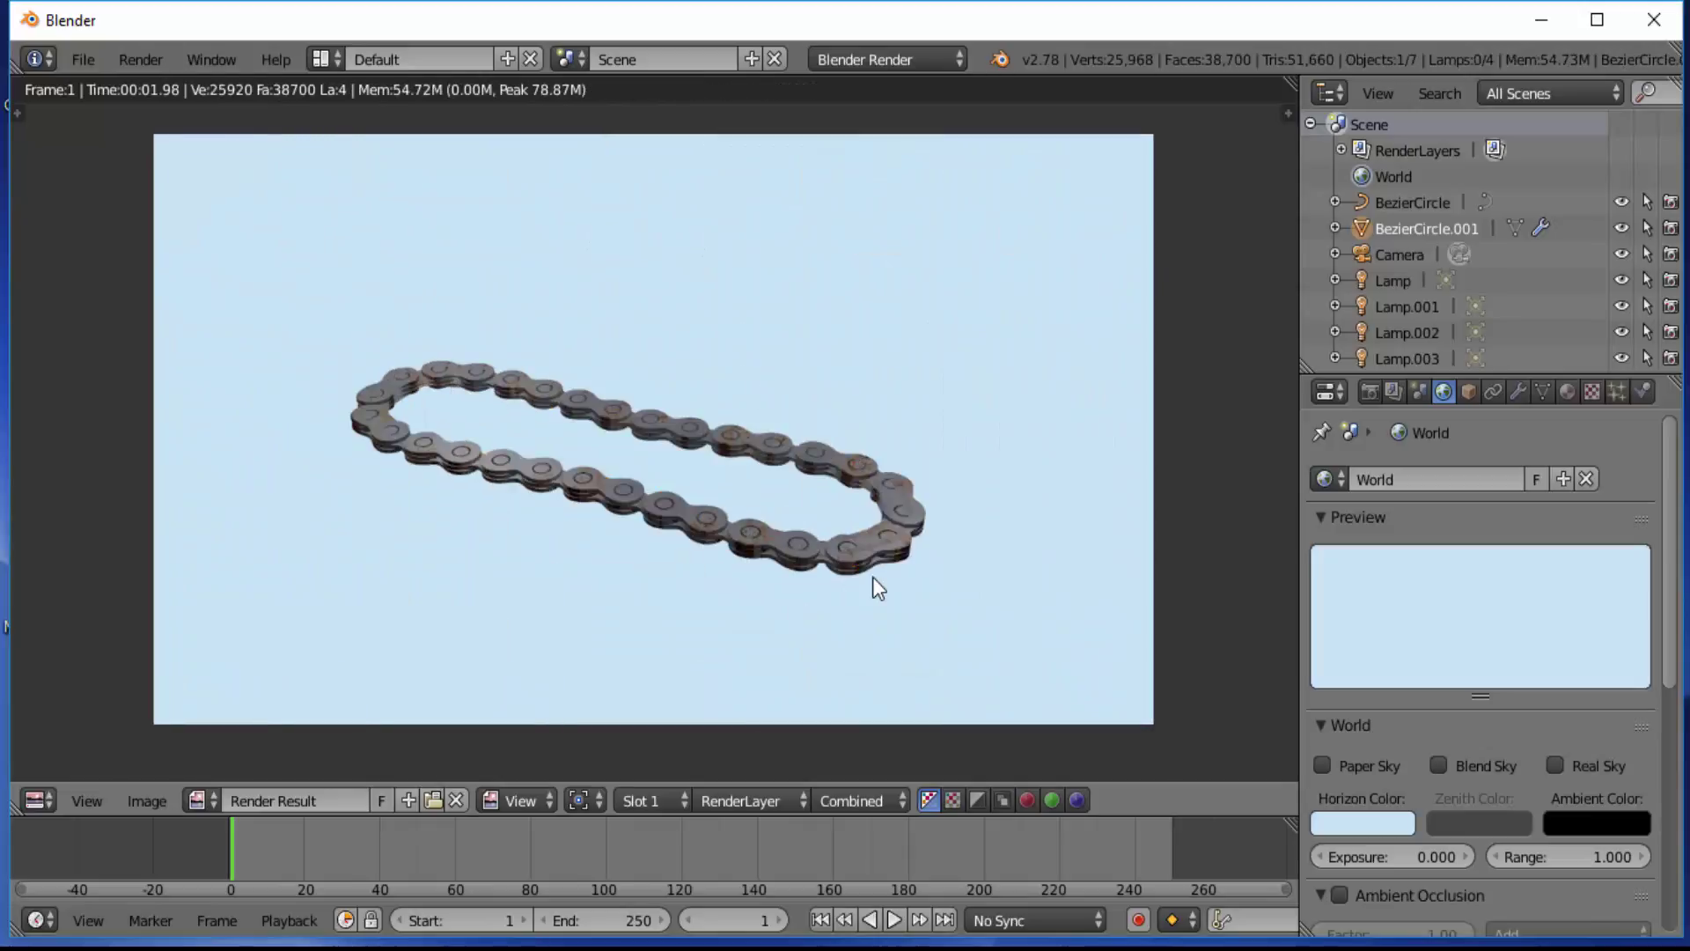
key(Escape)
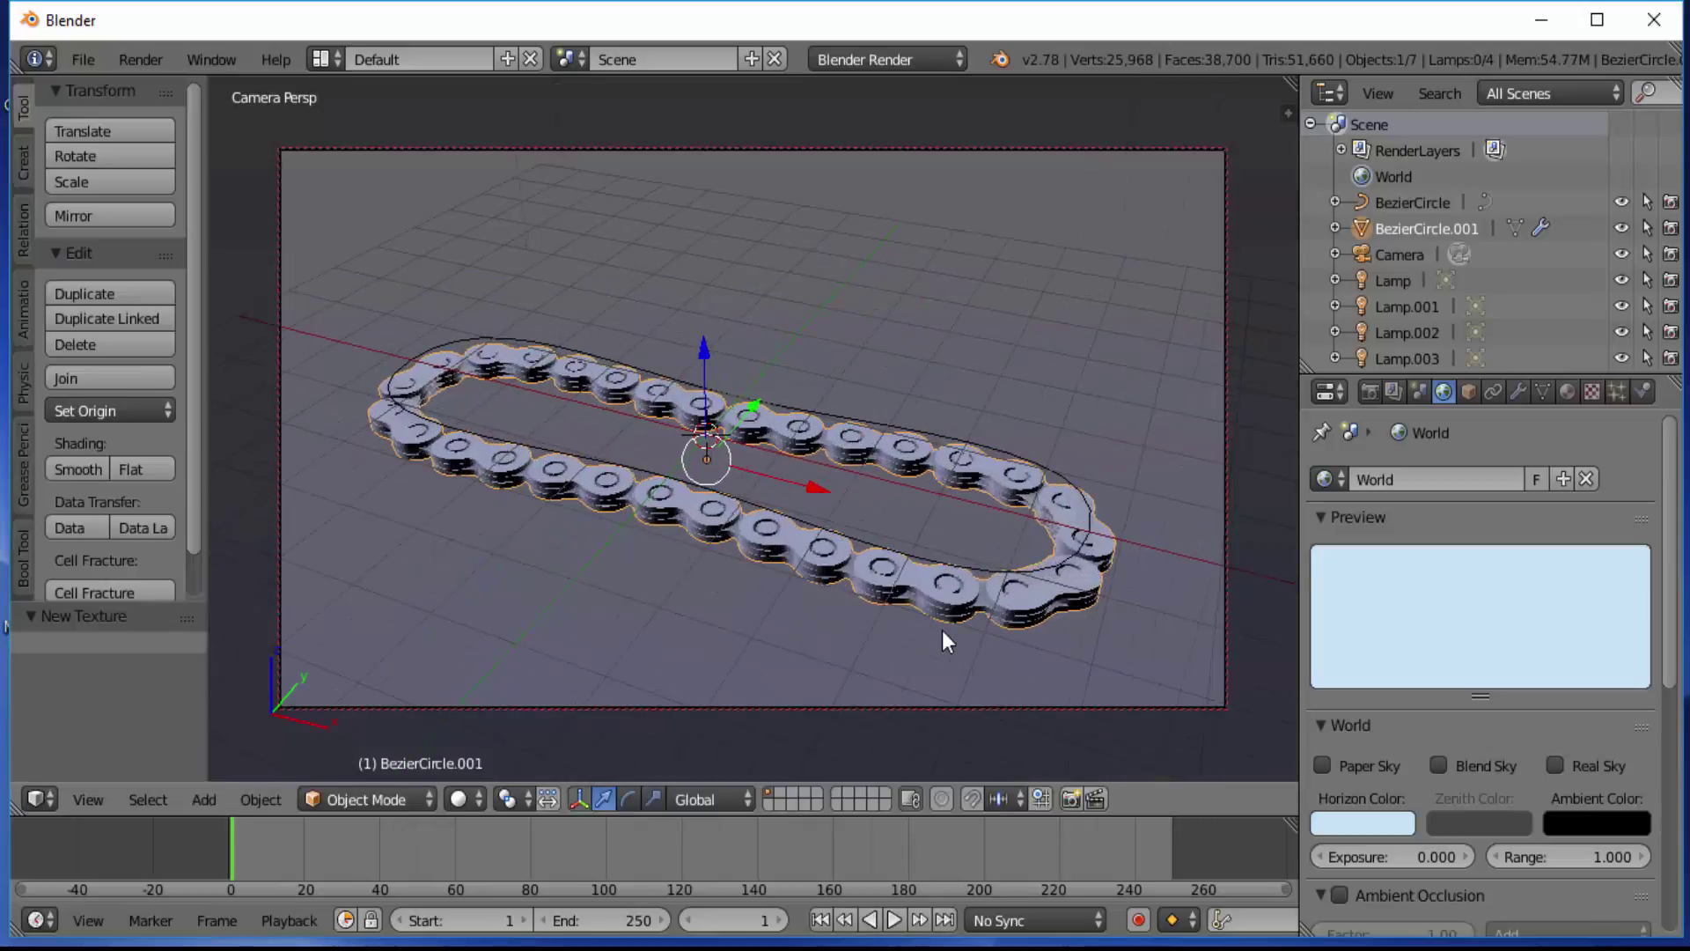
Step: Move the camera view closer so the chain fills more of the frame and render the image again
scroll(942, 630, up, 1)
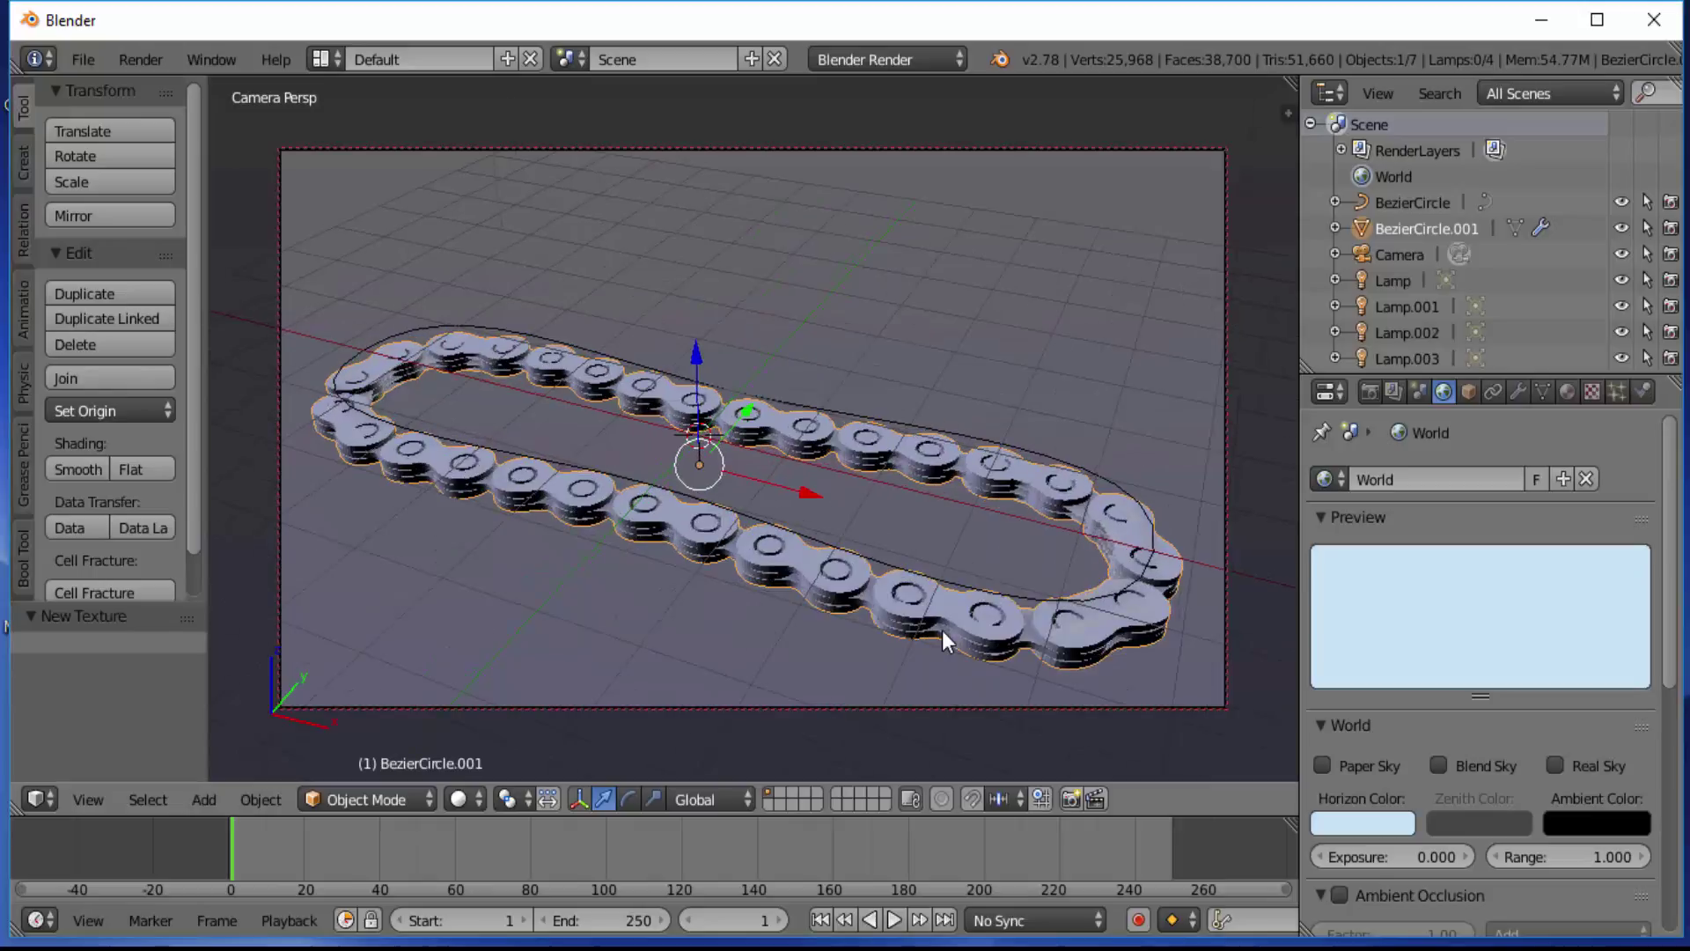
click(141, 59)
click(167, 92)
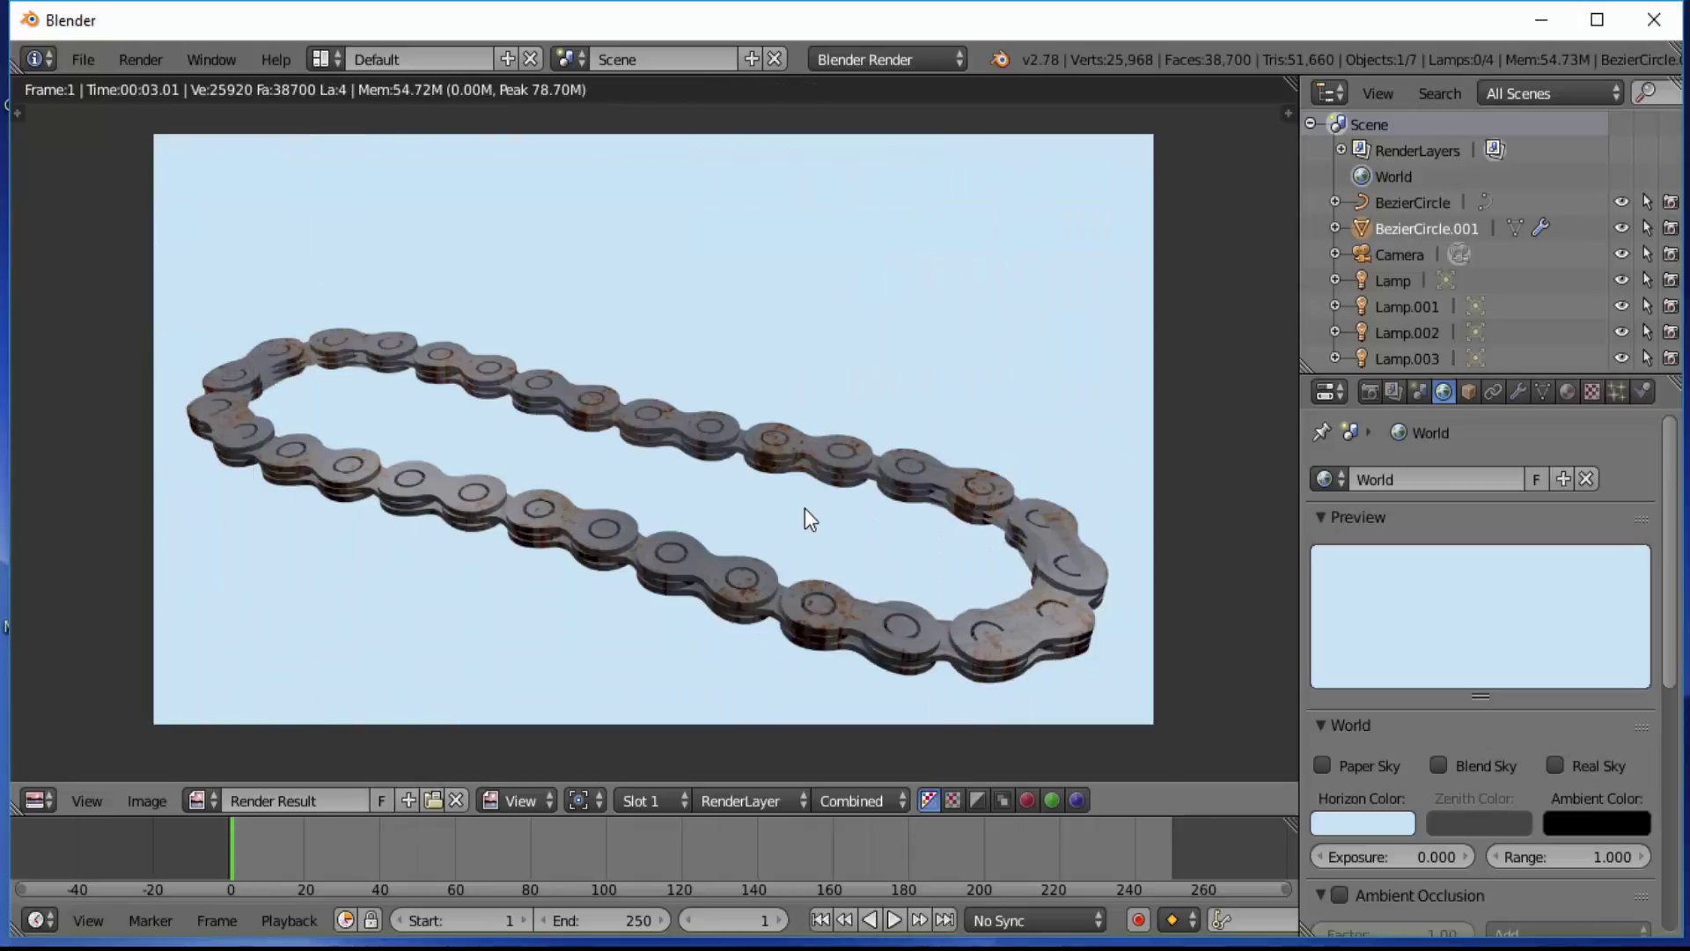
key(Escape)
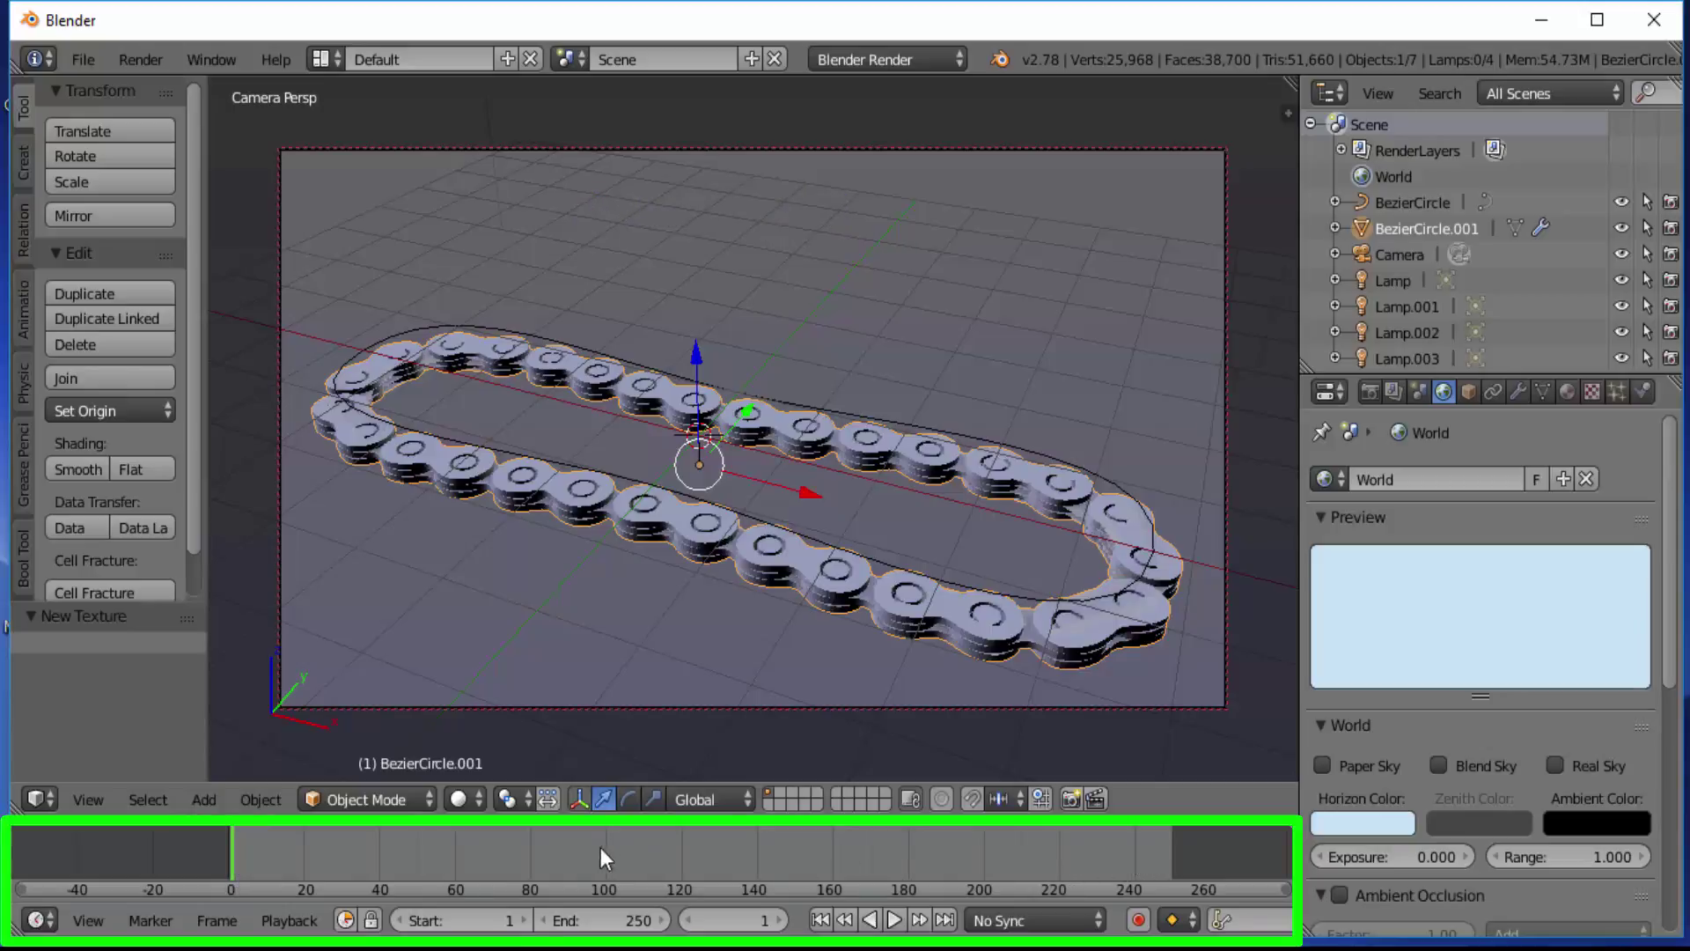
Step: Set the current frame to 125 and the animation's end frame to 125
click(620, 858)
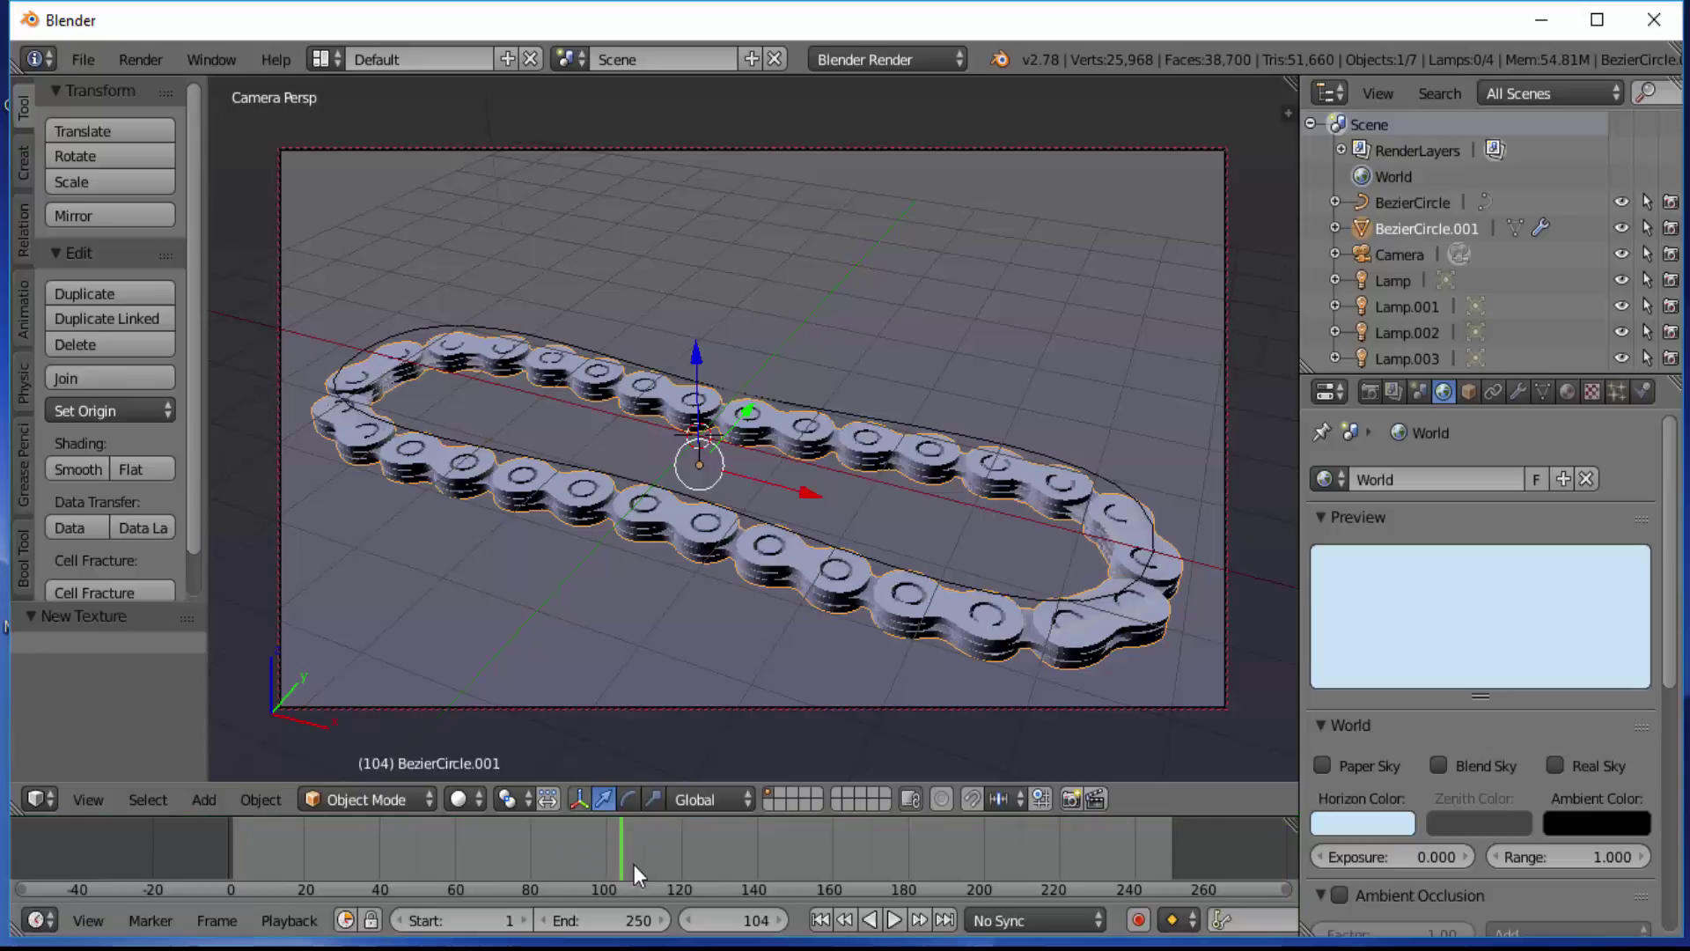
click(722, 920)
text(125)
key(shift+Tab)
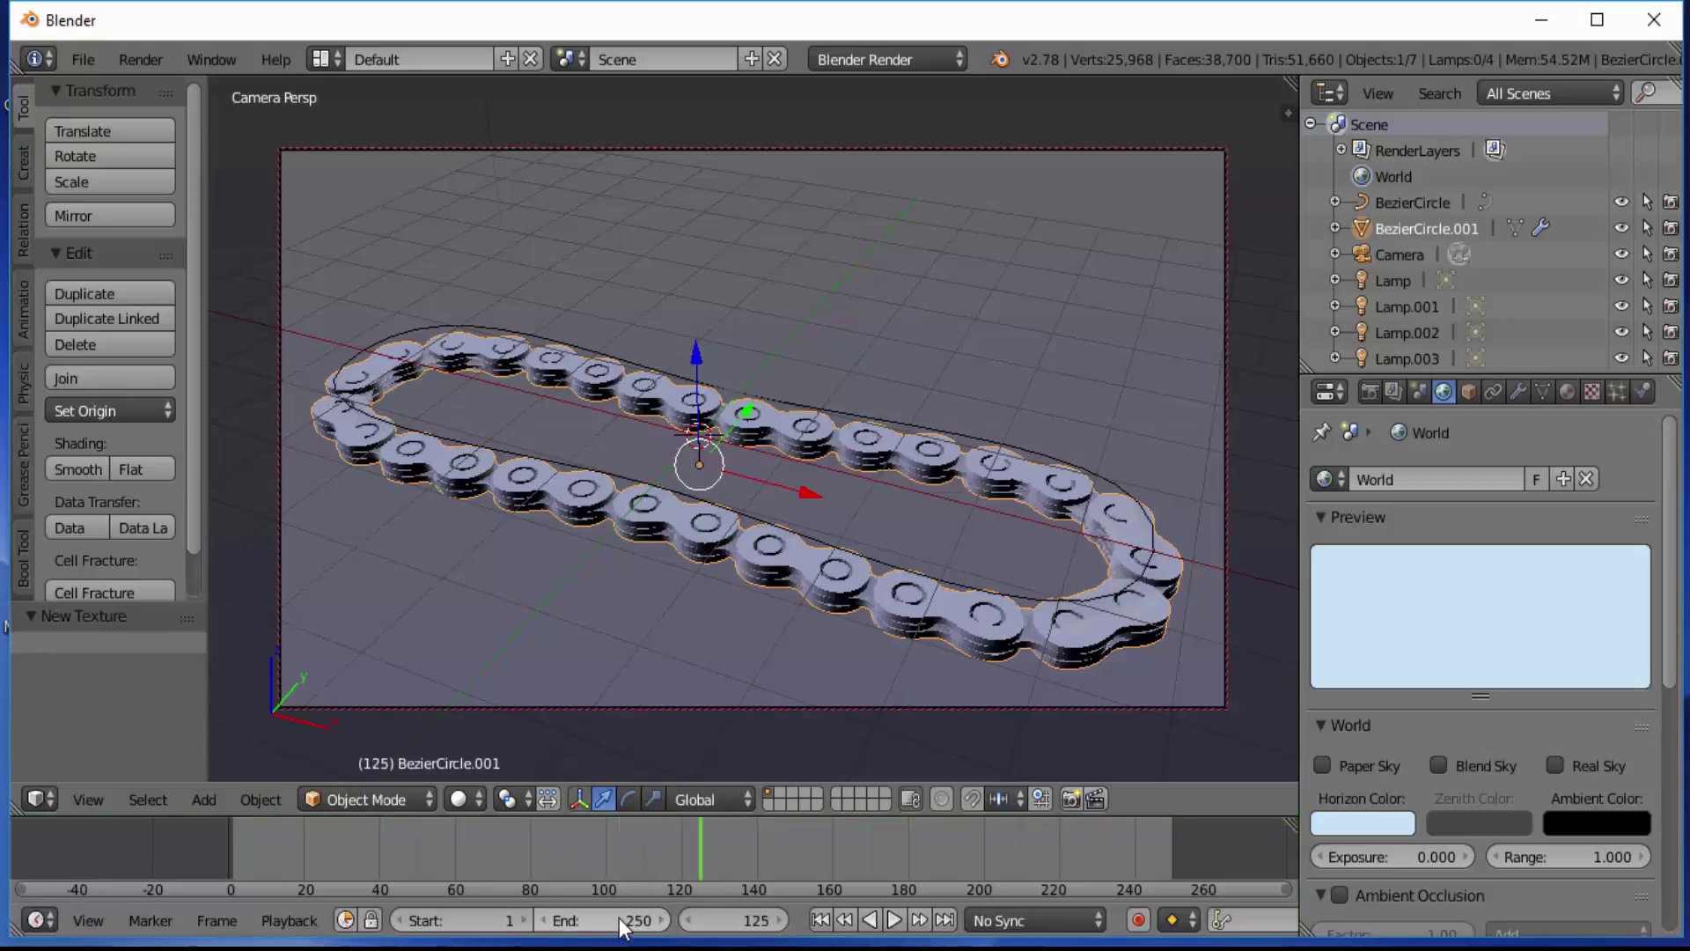
text(125)
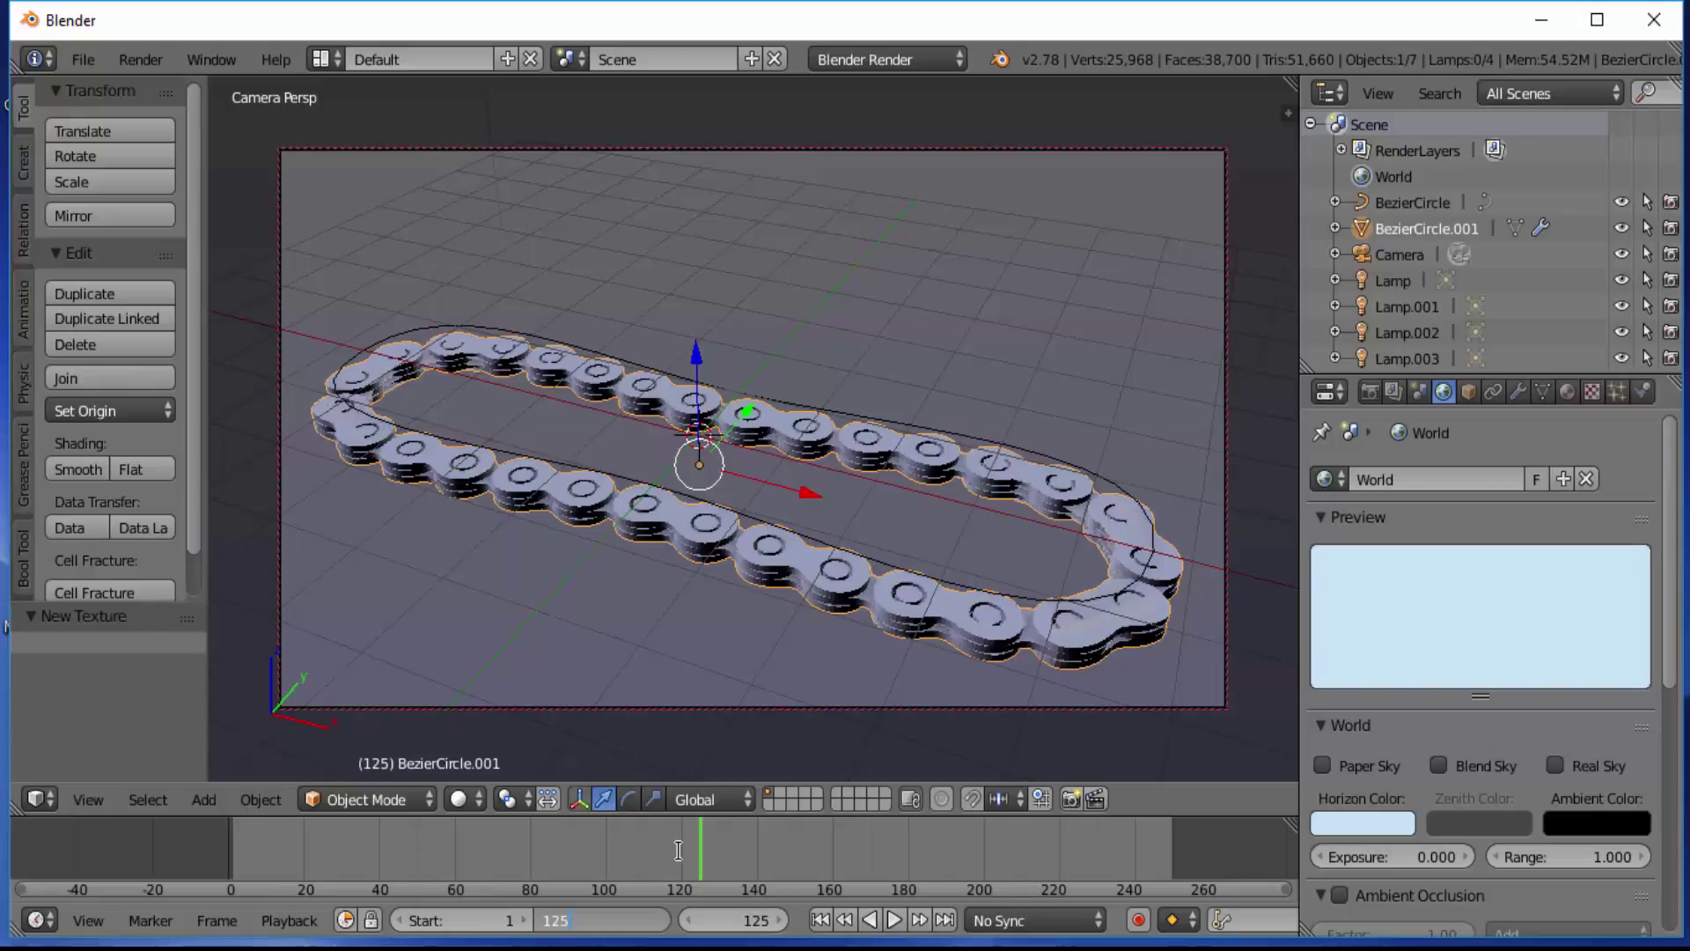
key(Return)
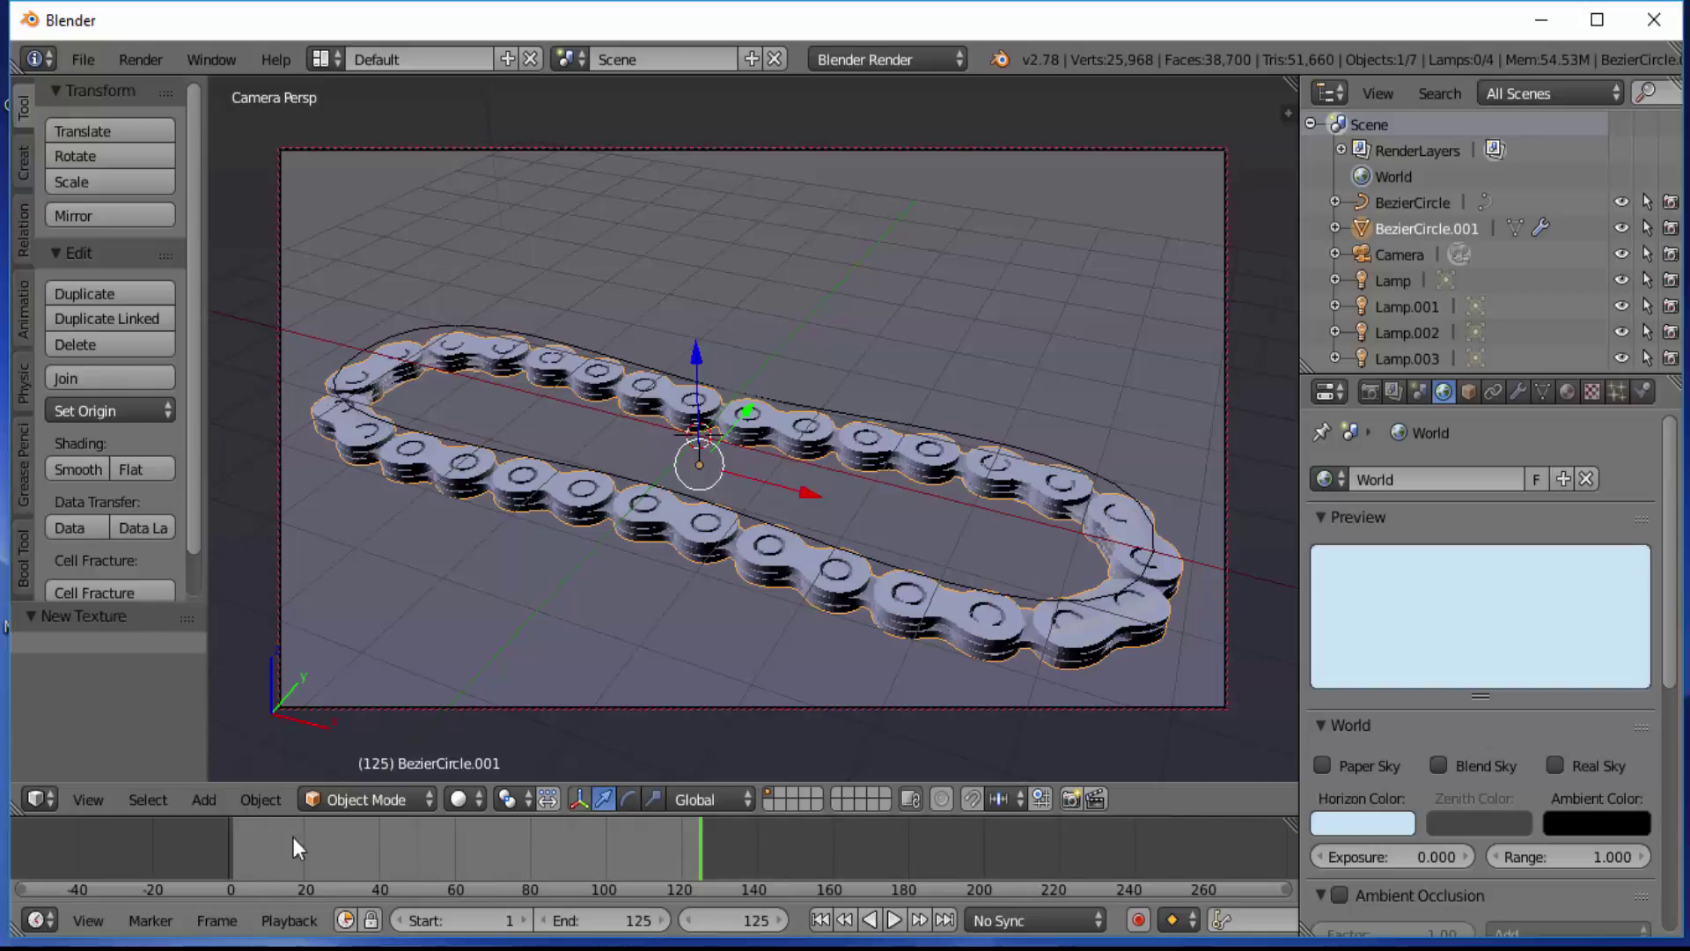
Step: Return to frame 1 and insert a LocRotScale keyframe for the chain
key(shift+Left)
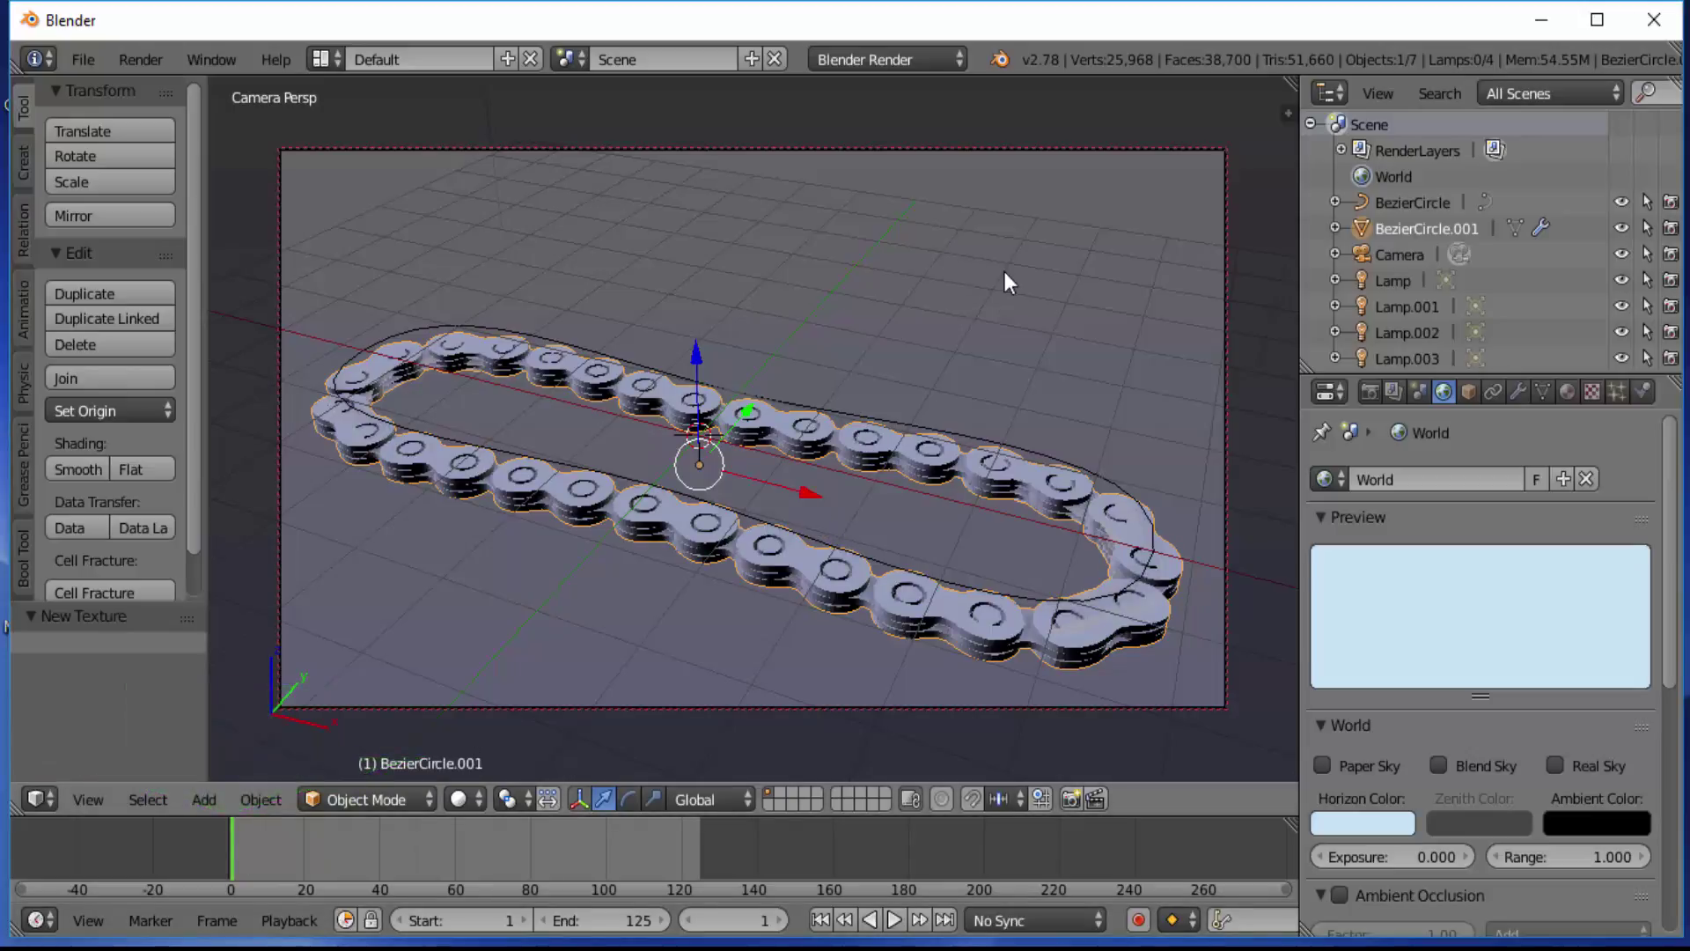
key(i)
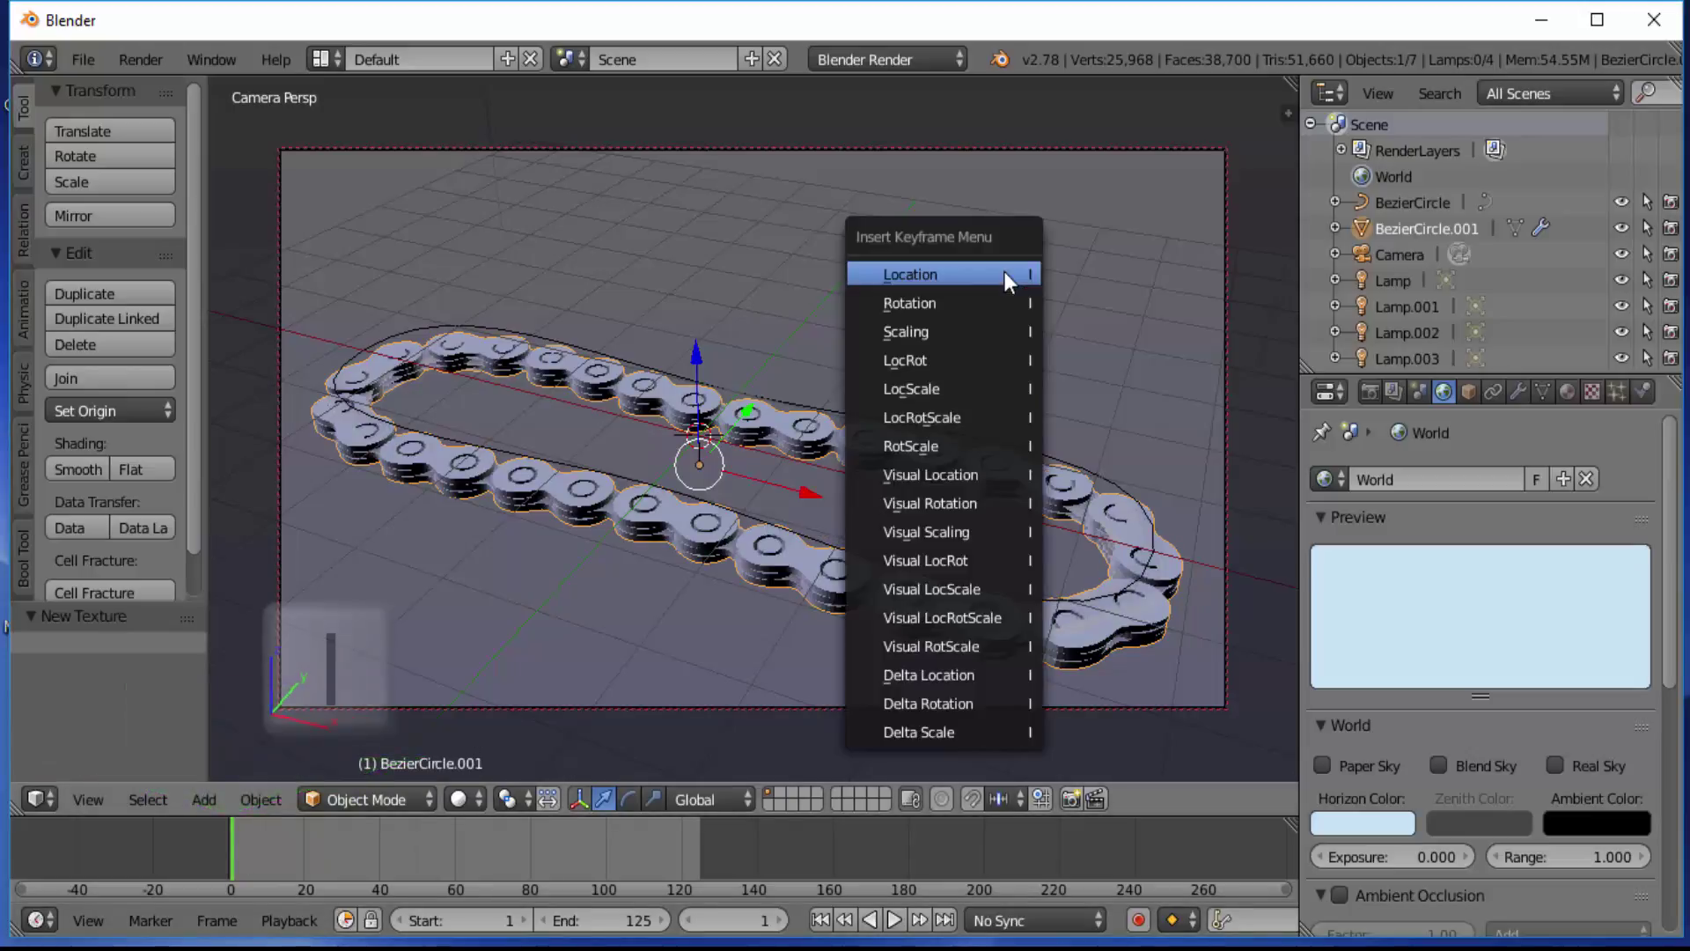
click(967, 416)
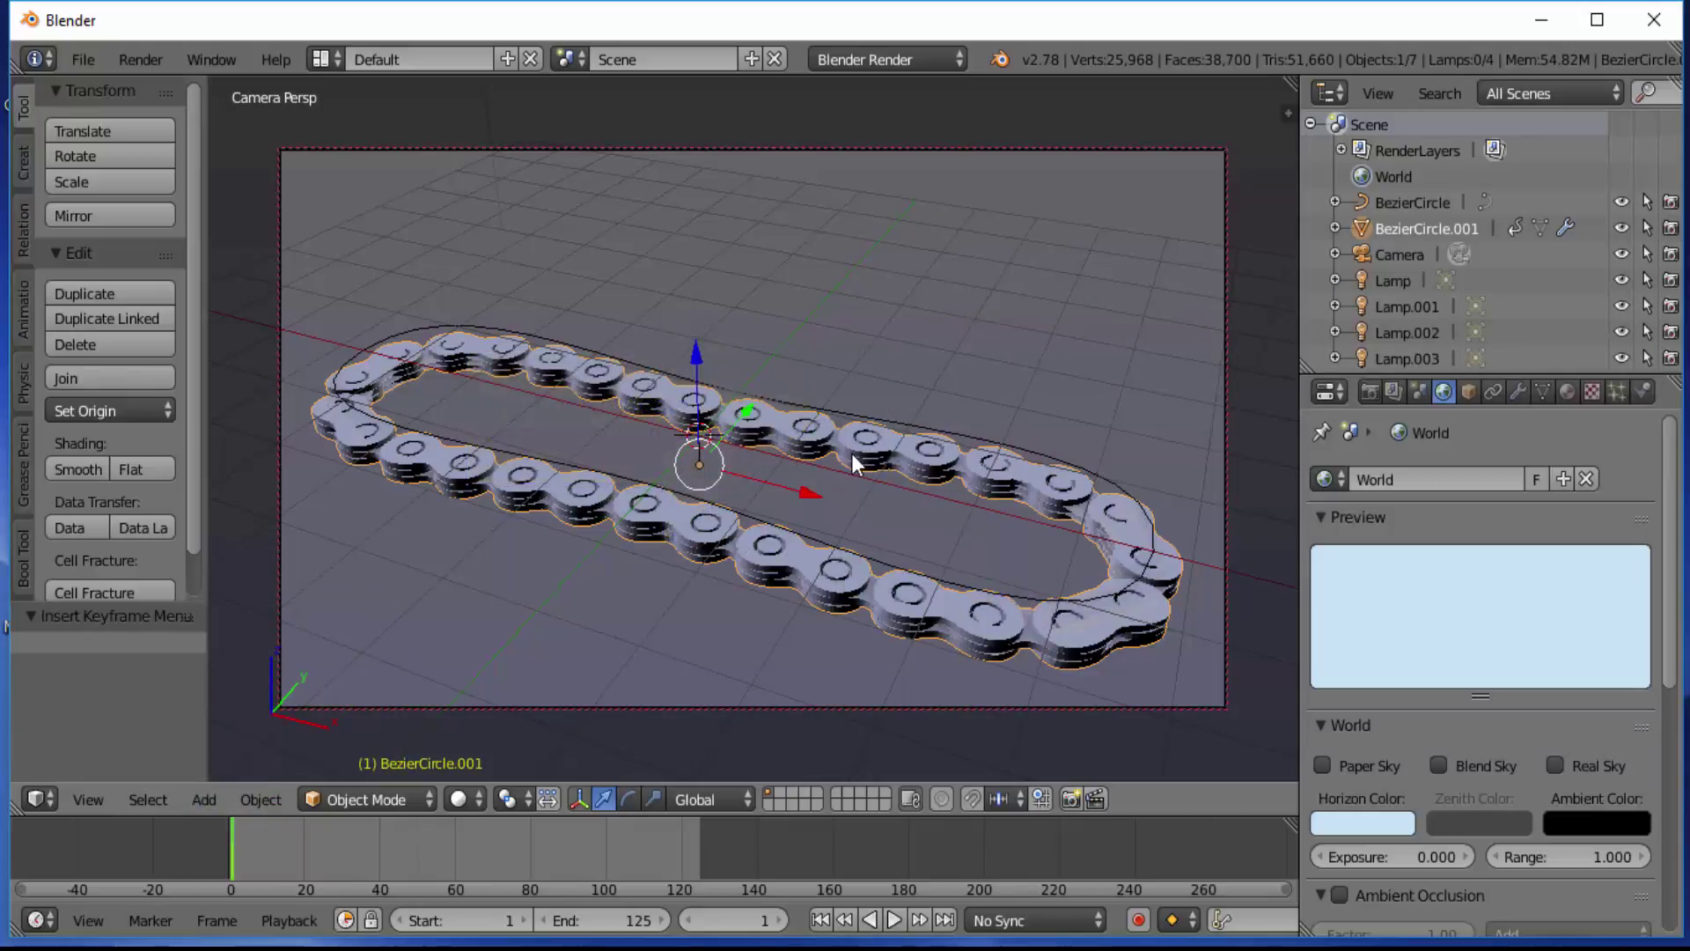
Step: At frame 125, move the chain about 8.3 units along the X axis and insert a second keyframe
click(699, 838)
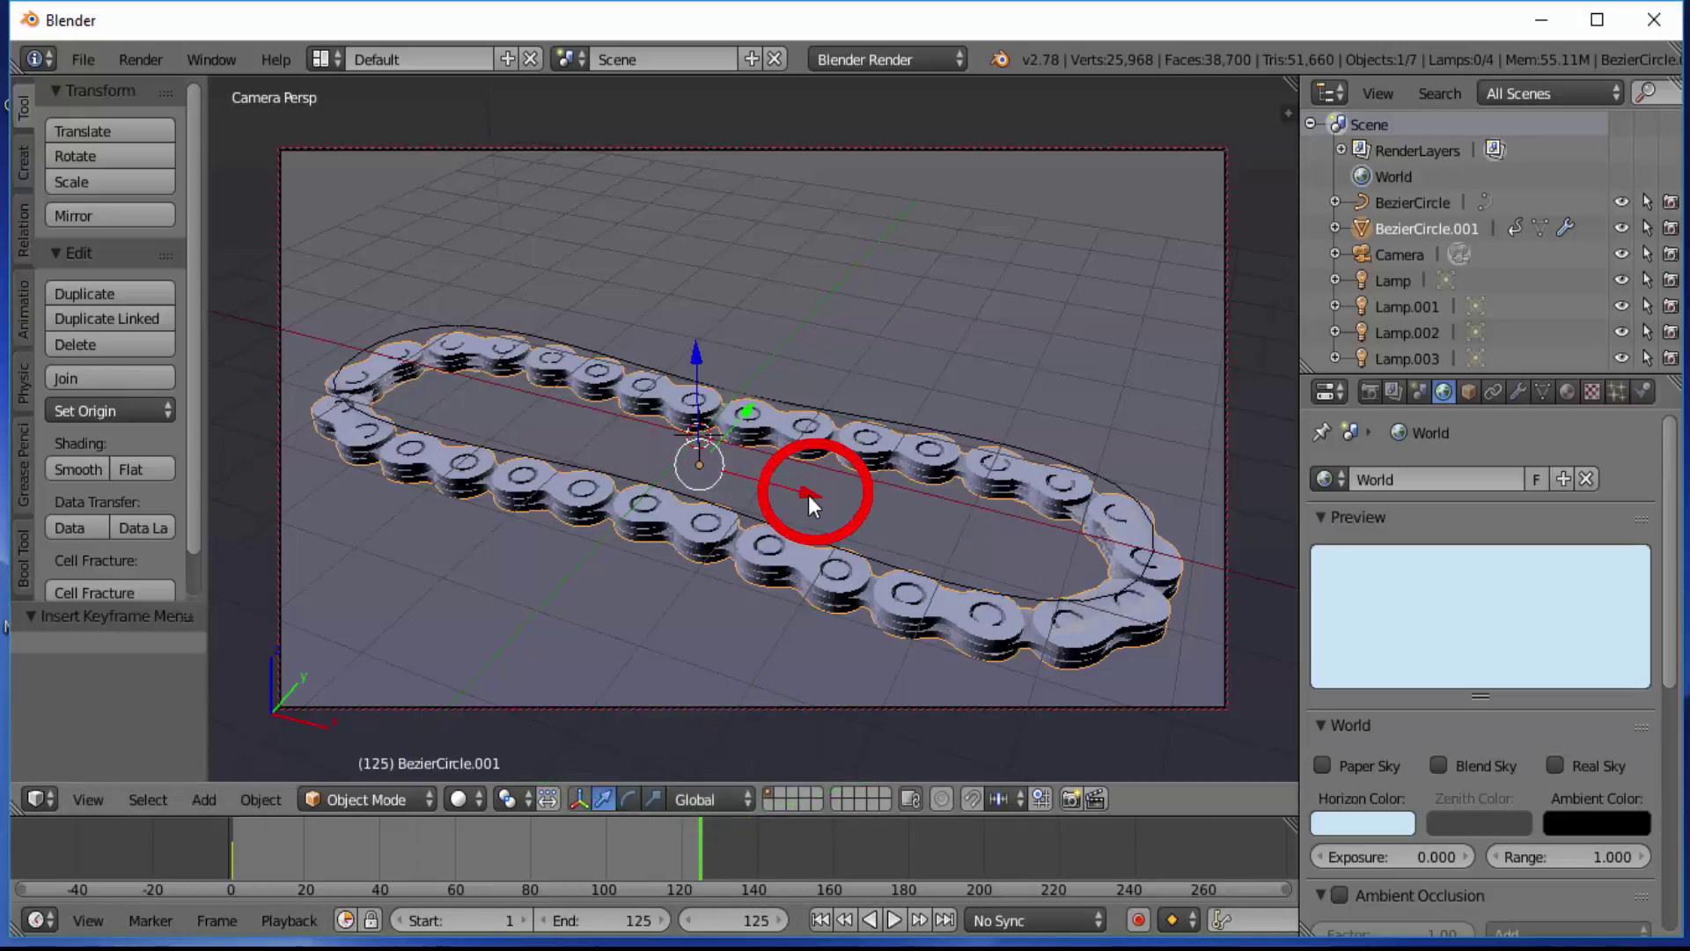
drag(811, 494, 638, 773)
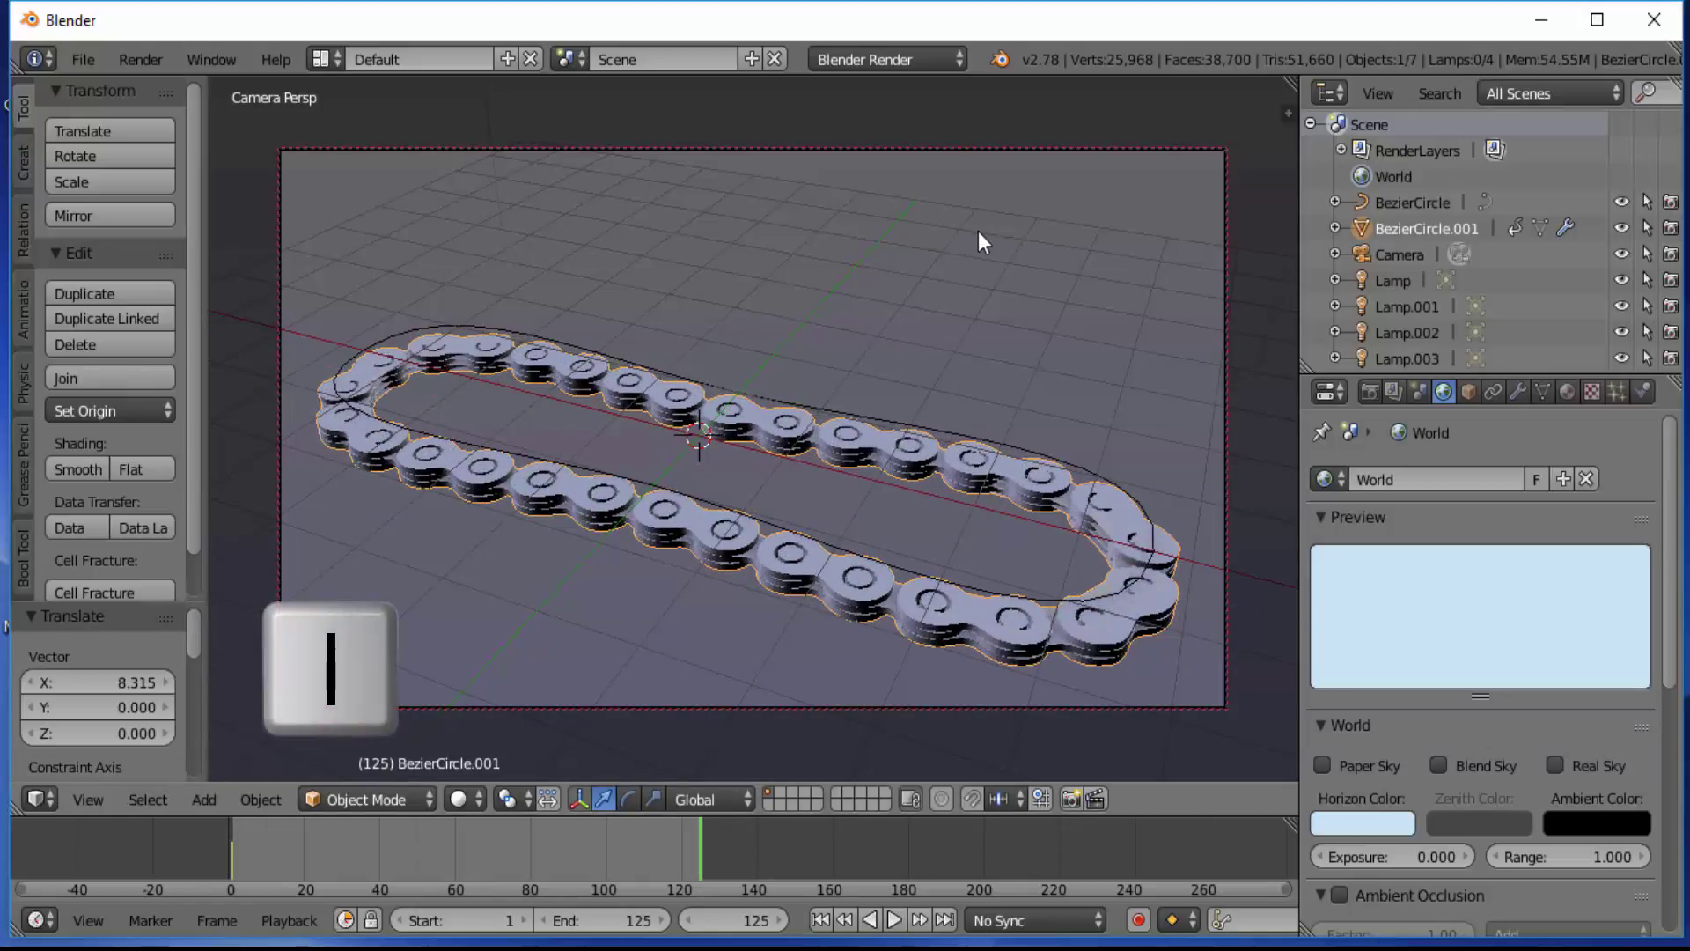
key(i)
click(960, 251)
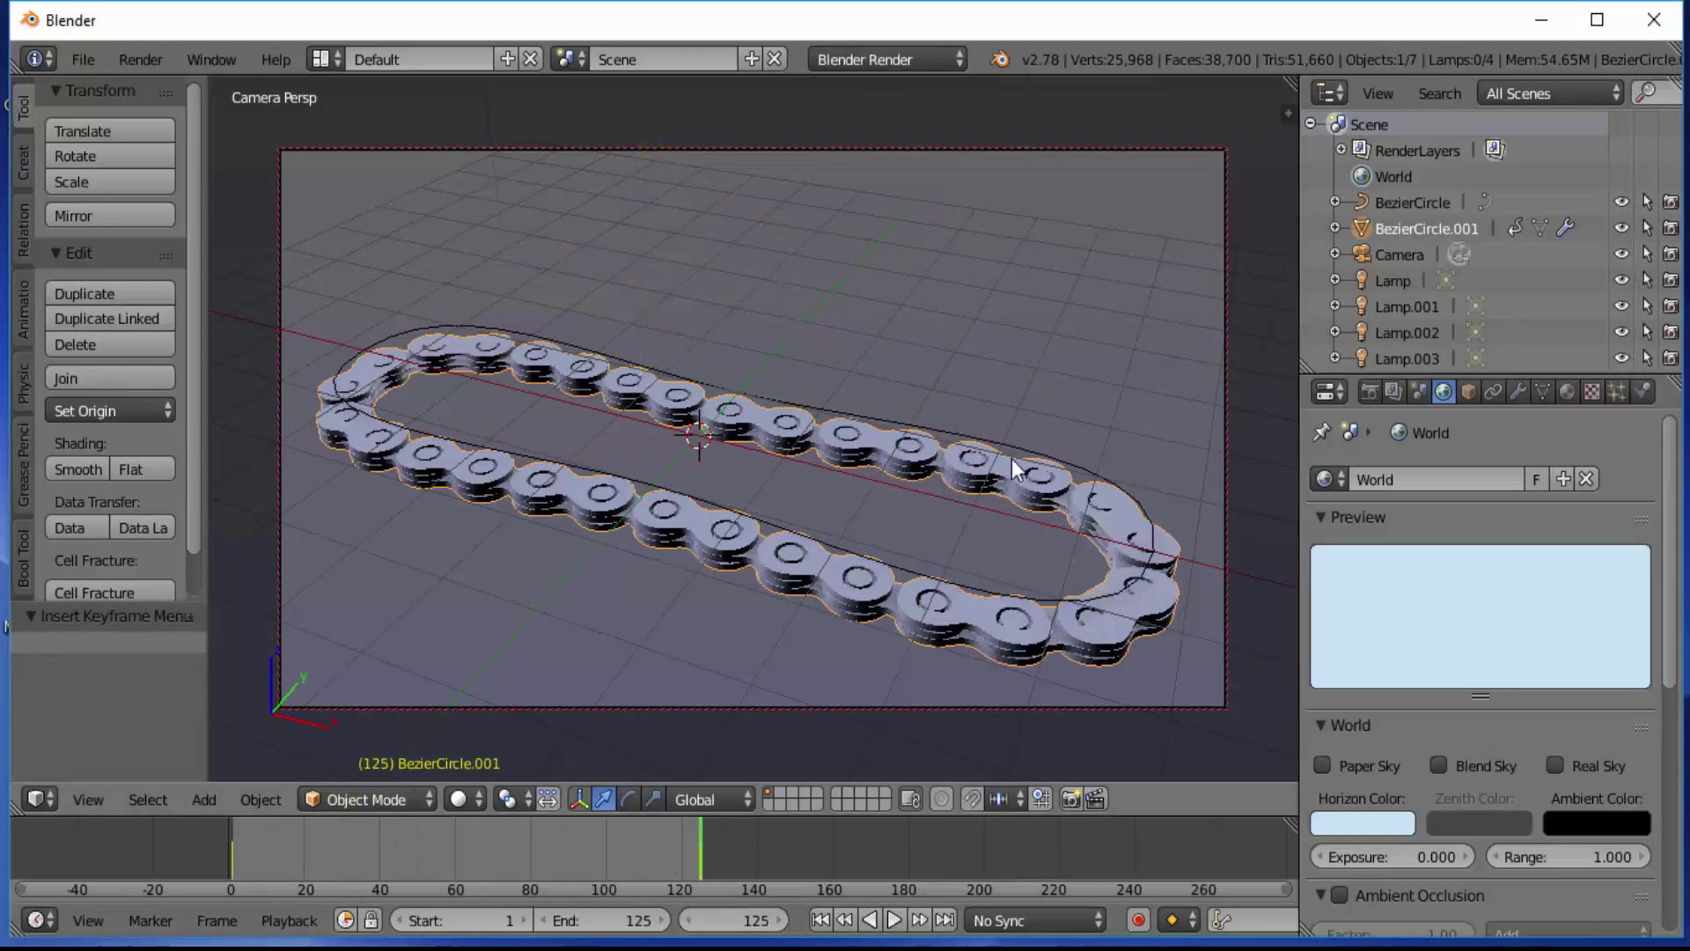
Step: Play the chain animation from the first frame, stop it, and return to frame 1
click(819, 920)
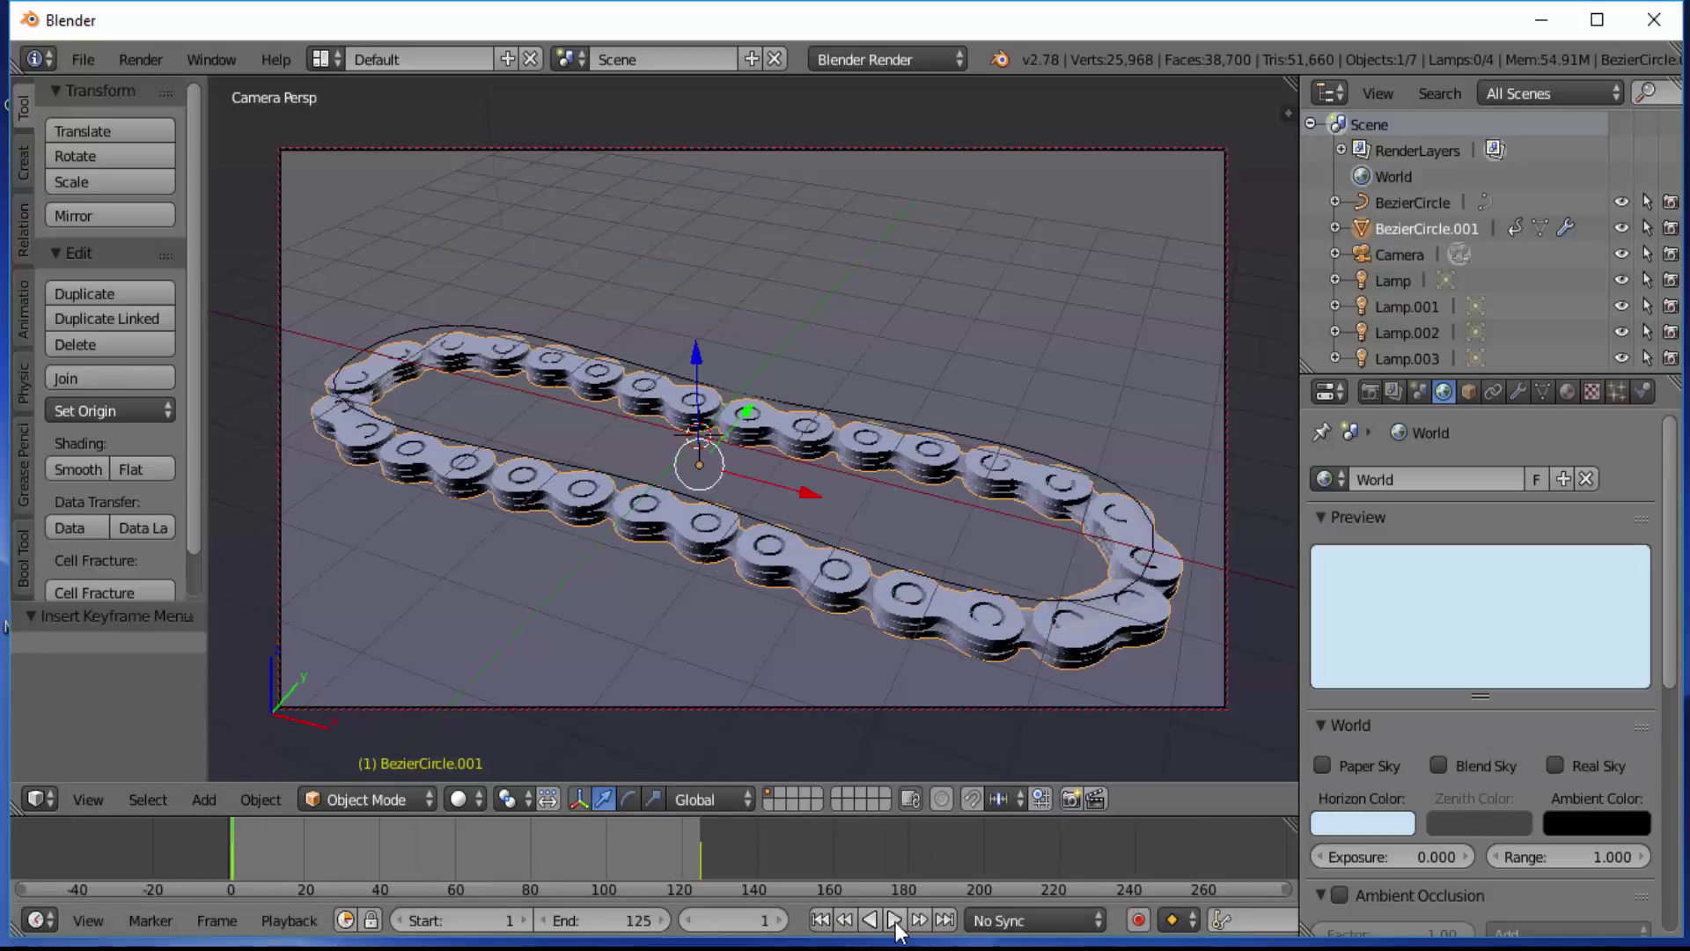
click(894, 920)
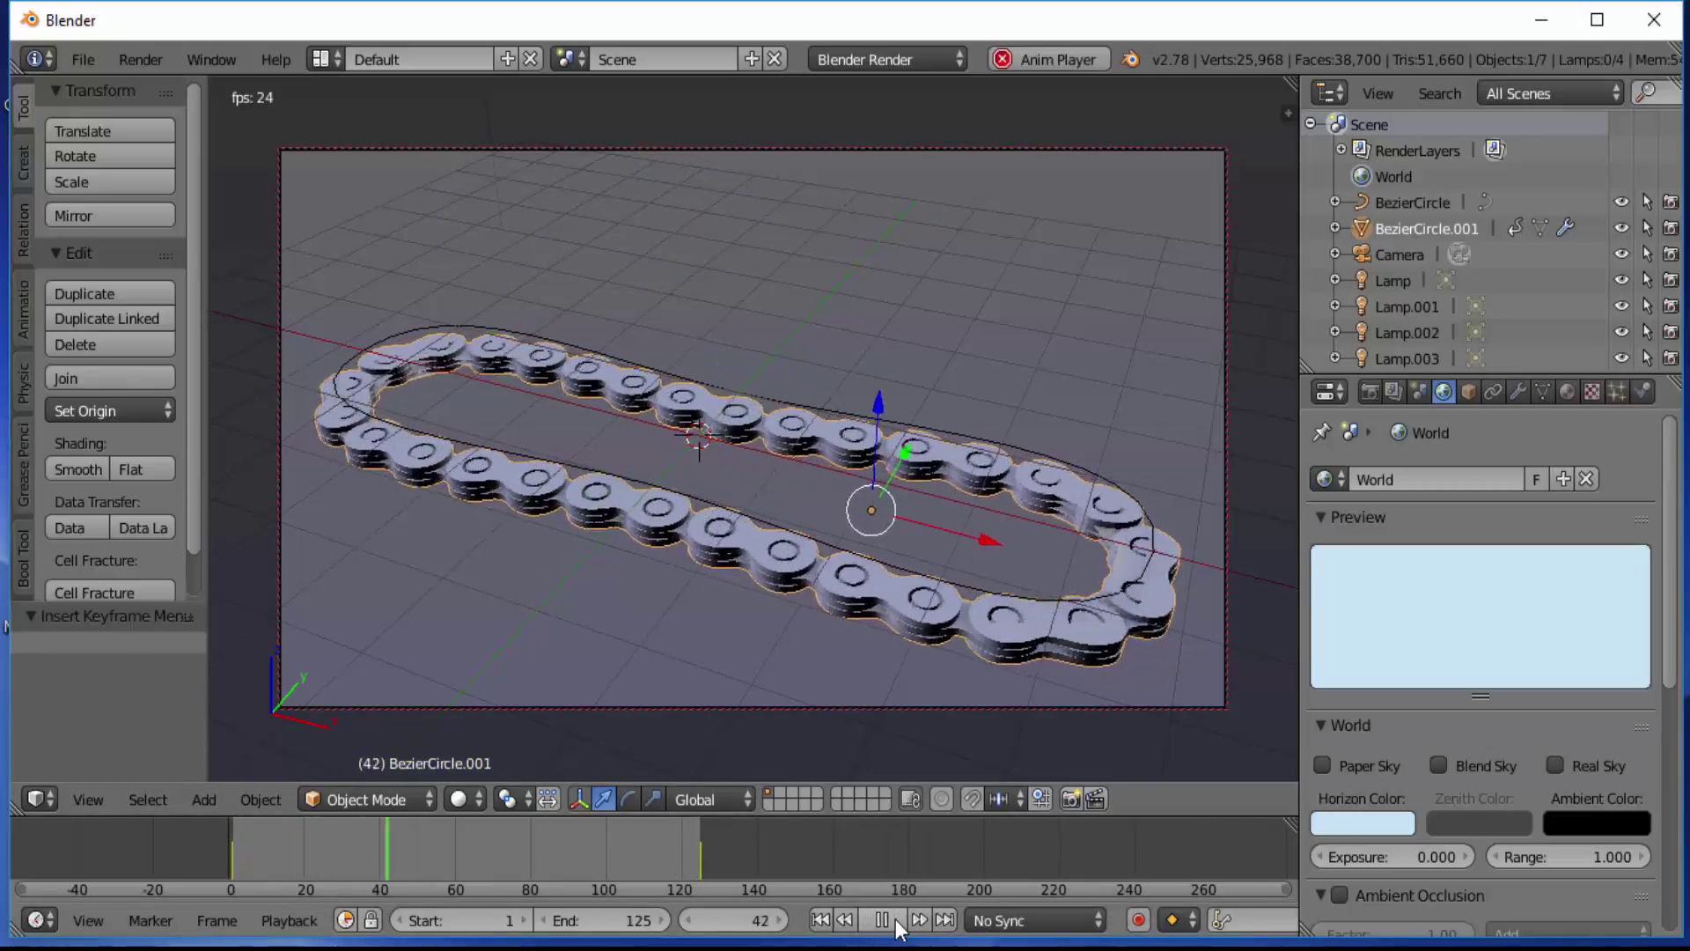
click(883, 920)
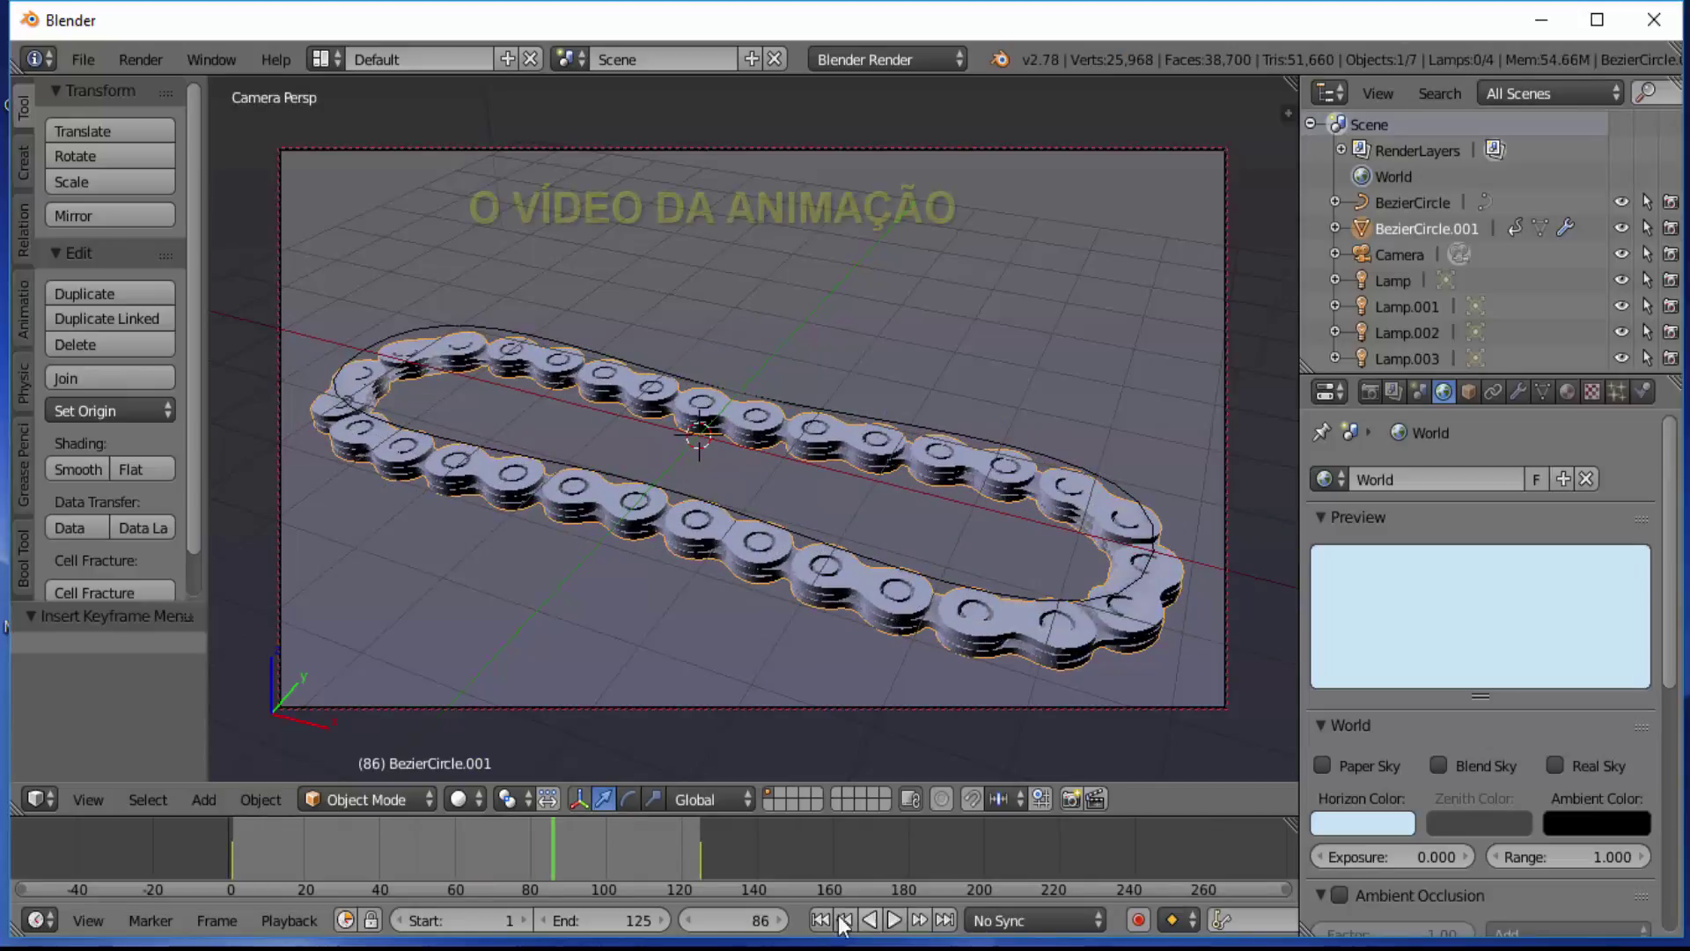
click(843, 920)
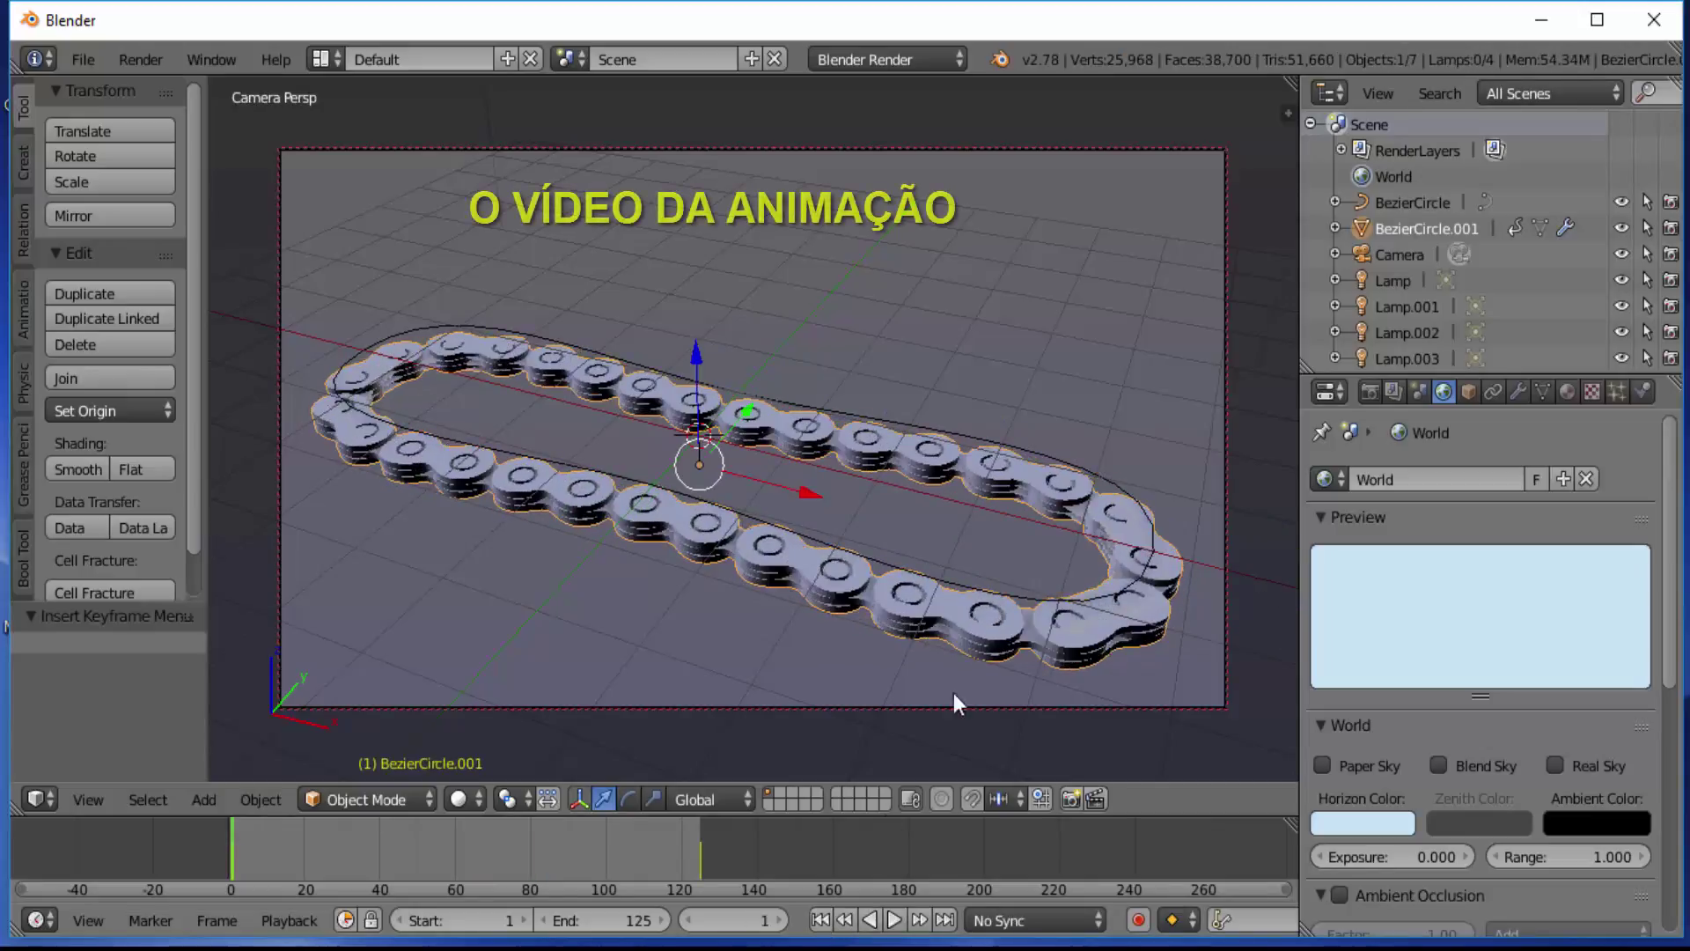
Step: Apply the HDTV 720p render preset to the scene's dimensions
click(1371, 394)
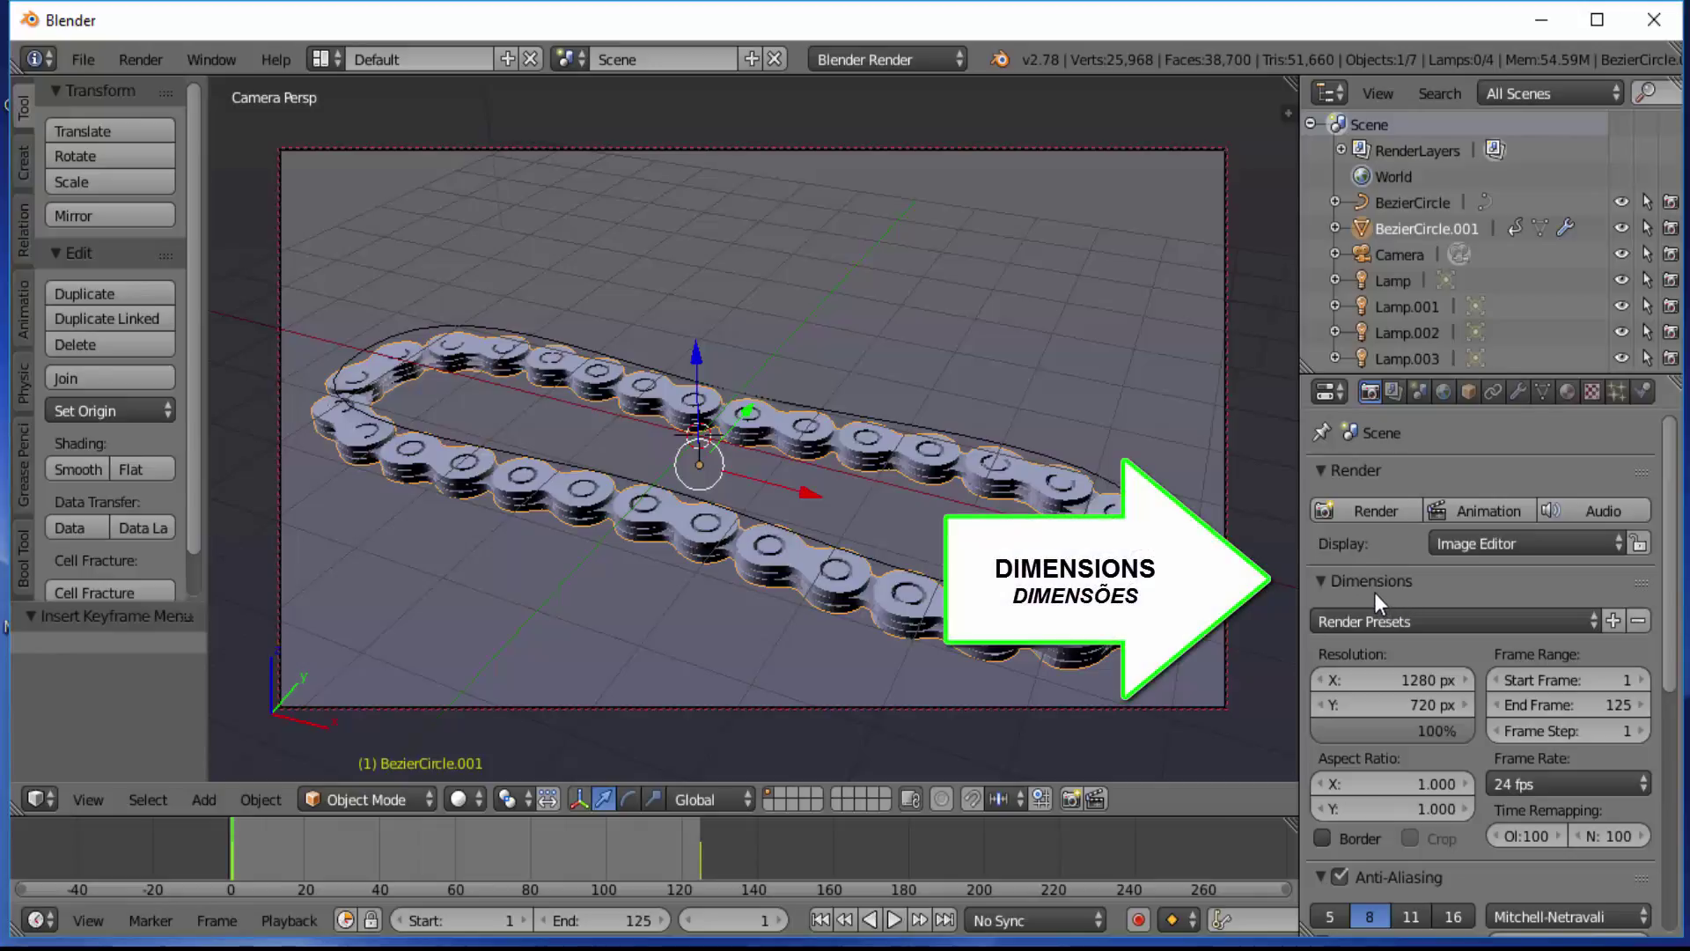
click(1518, 619)
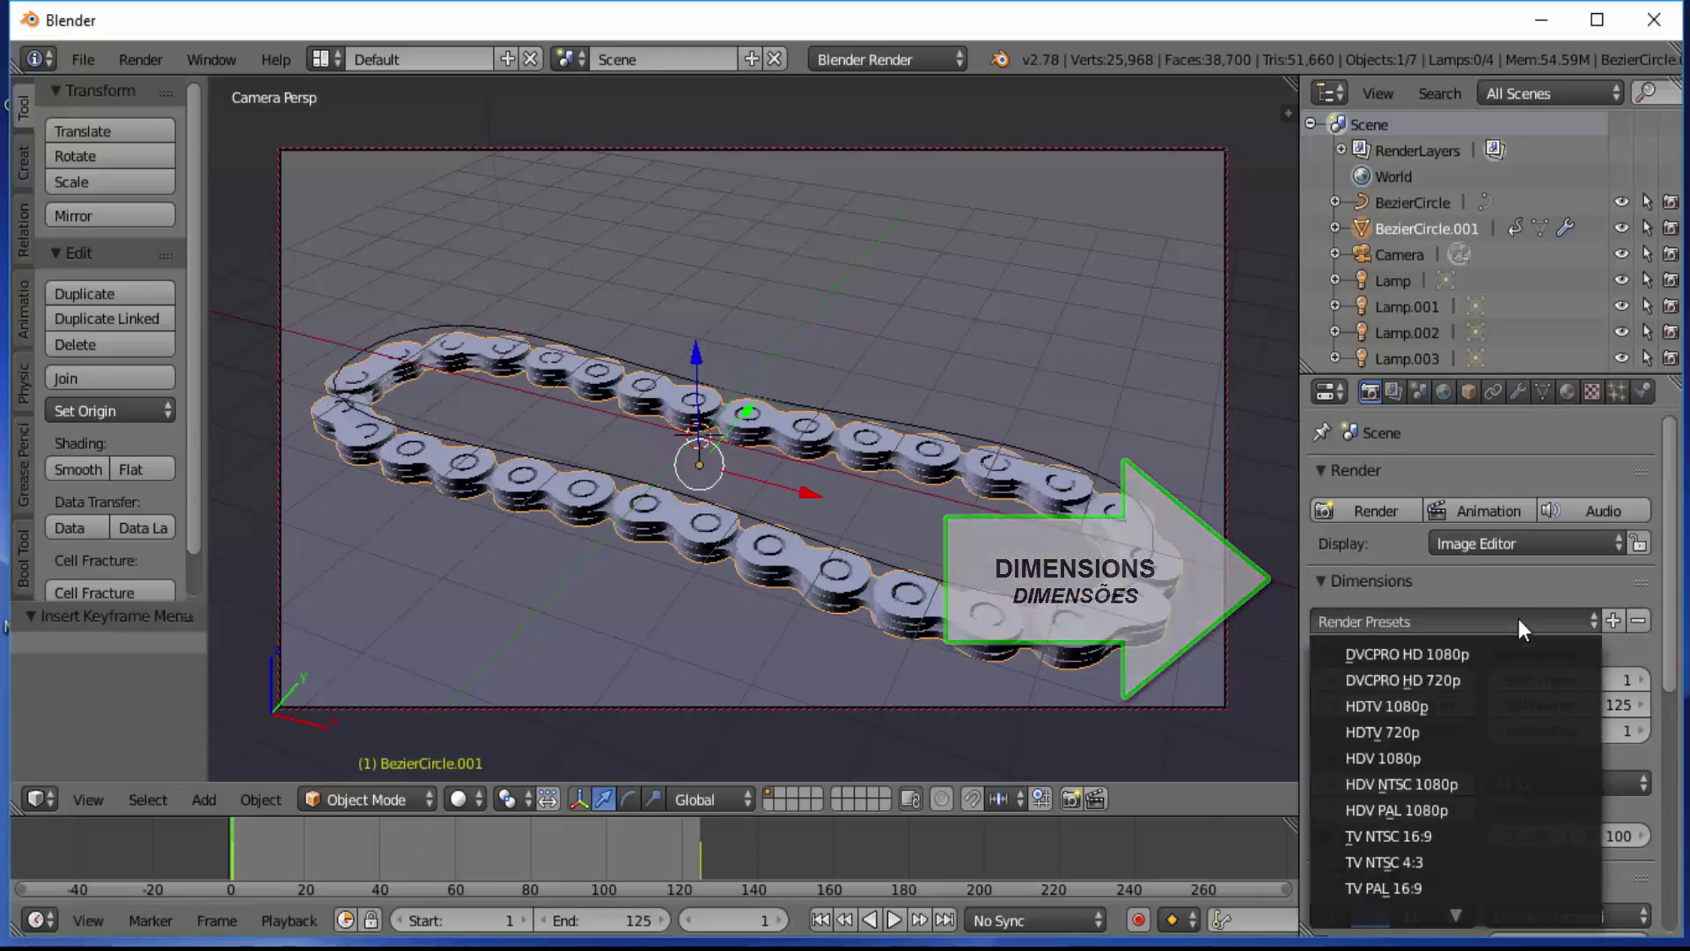
click(1414, 729)
Step: Set the render output path to /tmp\correias and the file format to AVI JPEG
scroll(1414, 720, down, 10)
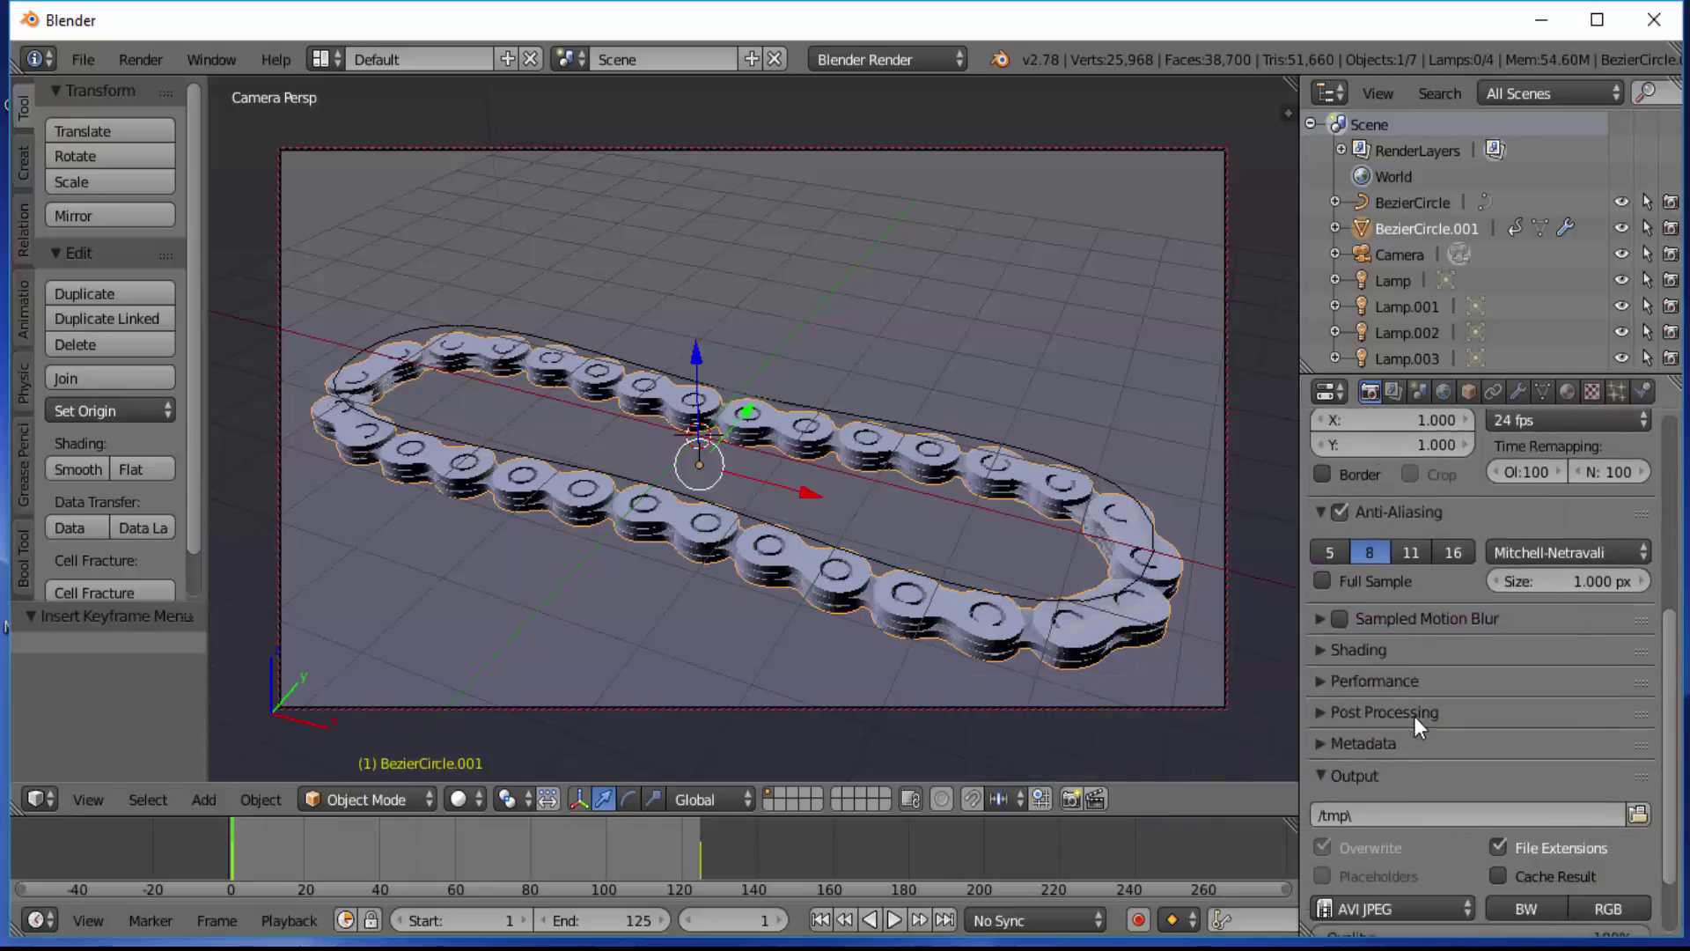
scroll(1414, 715, down, 3)
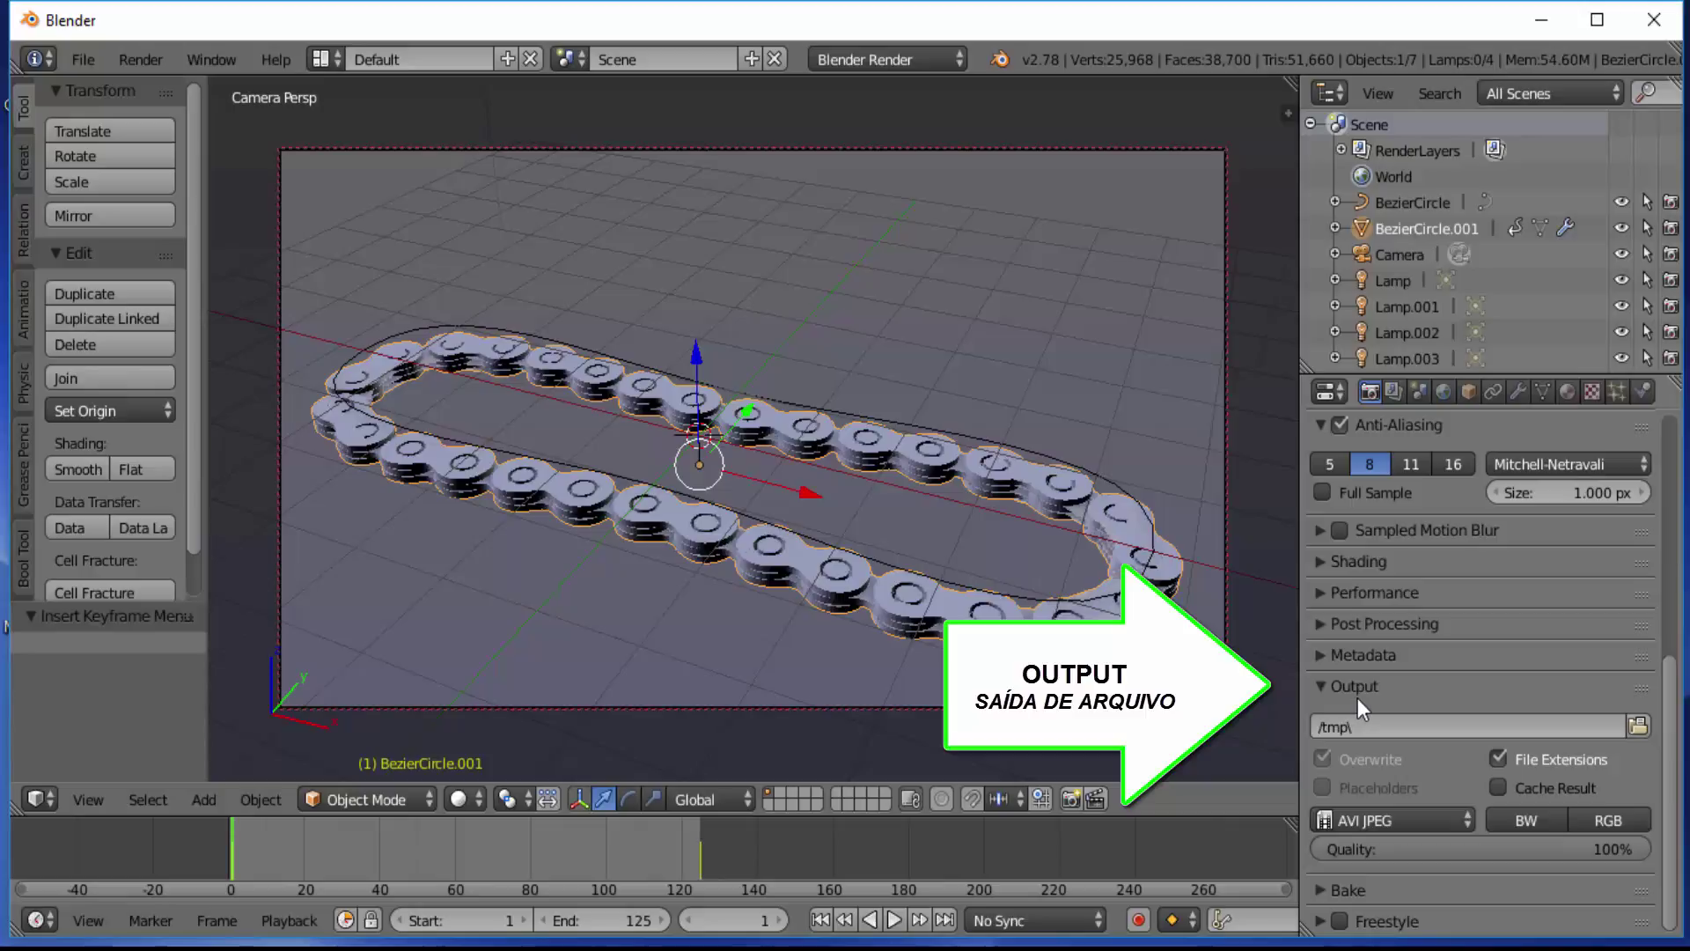
click(1373, 725)
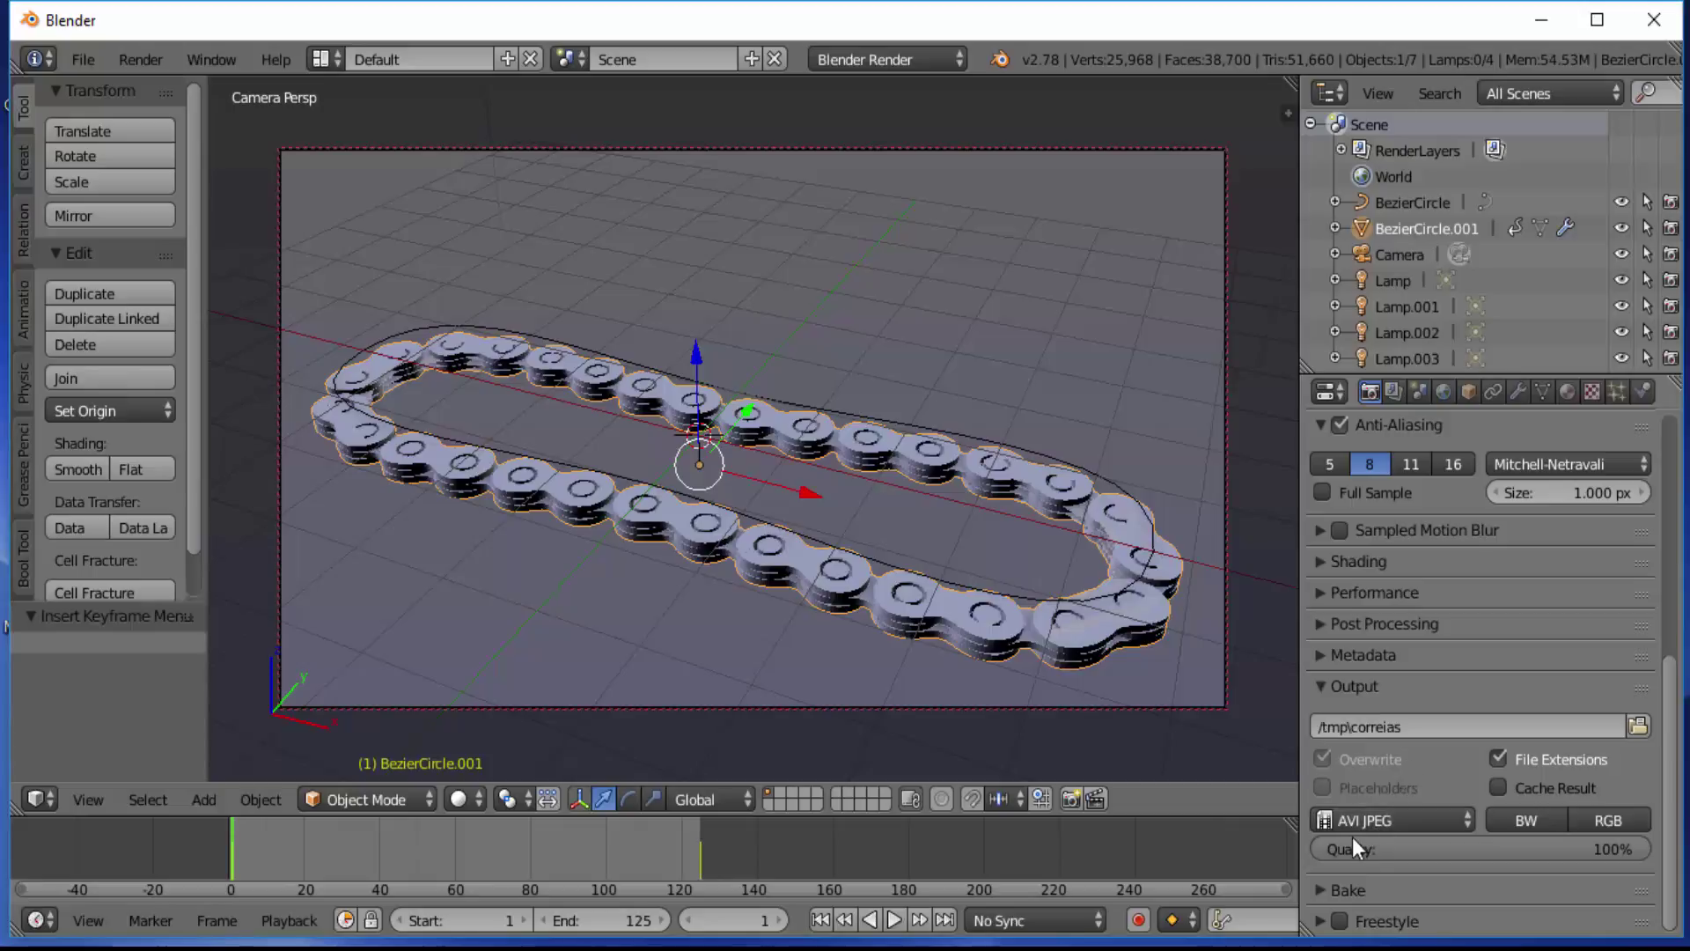
click(1474, 827)
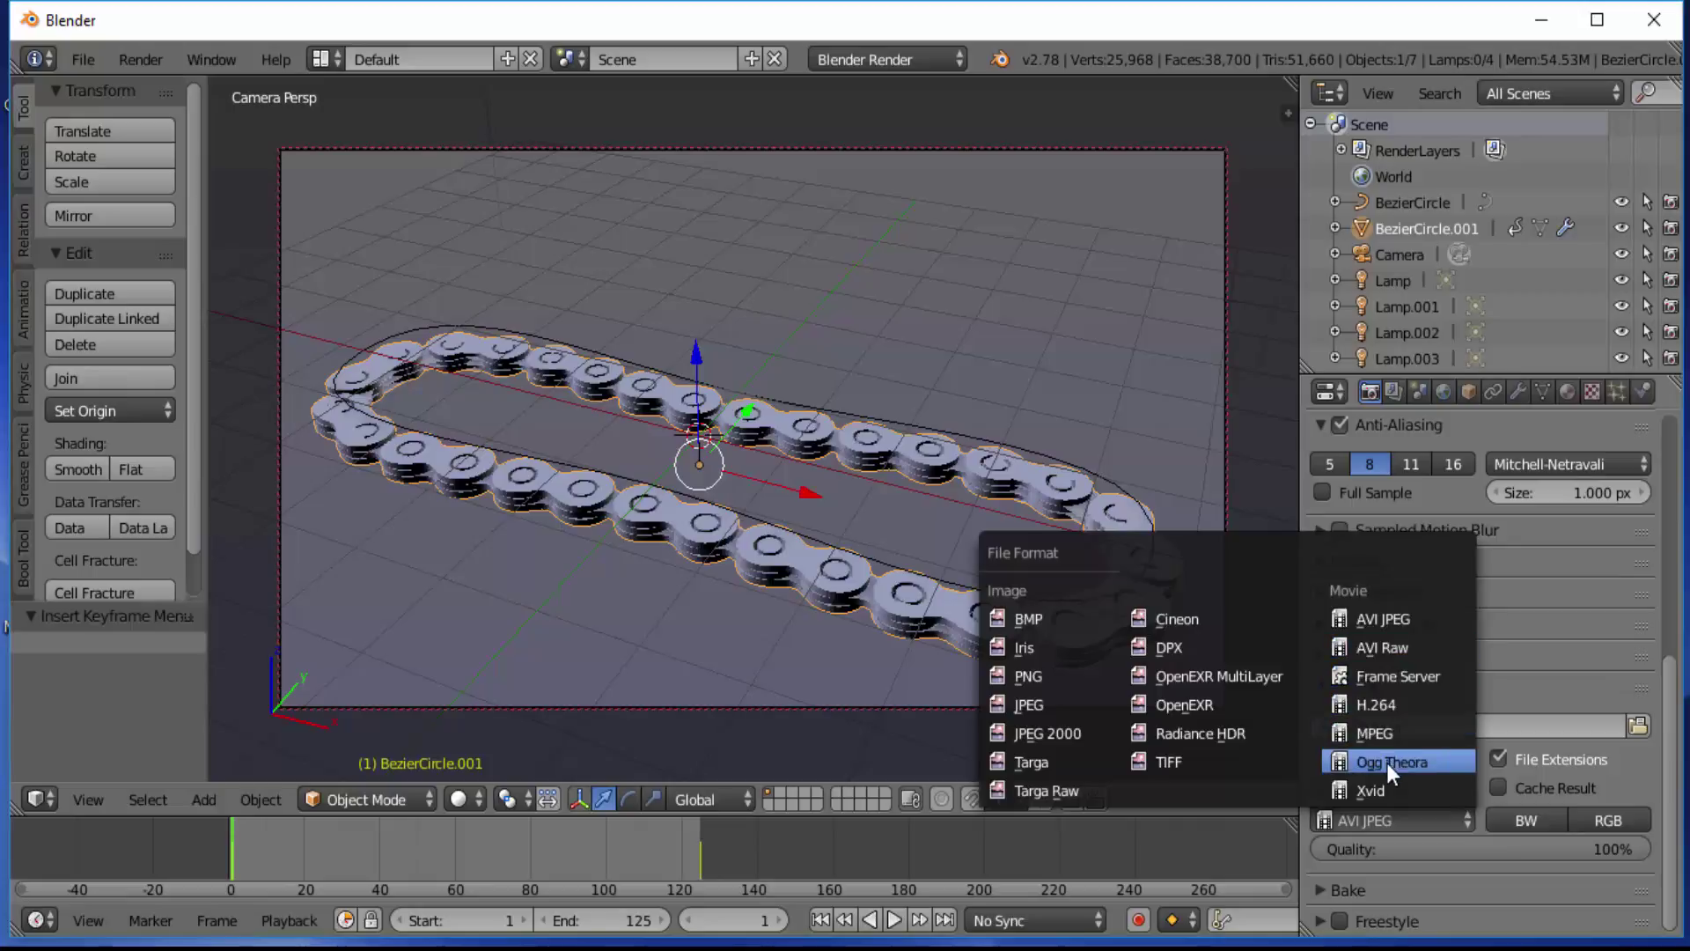
click(1393, 622)
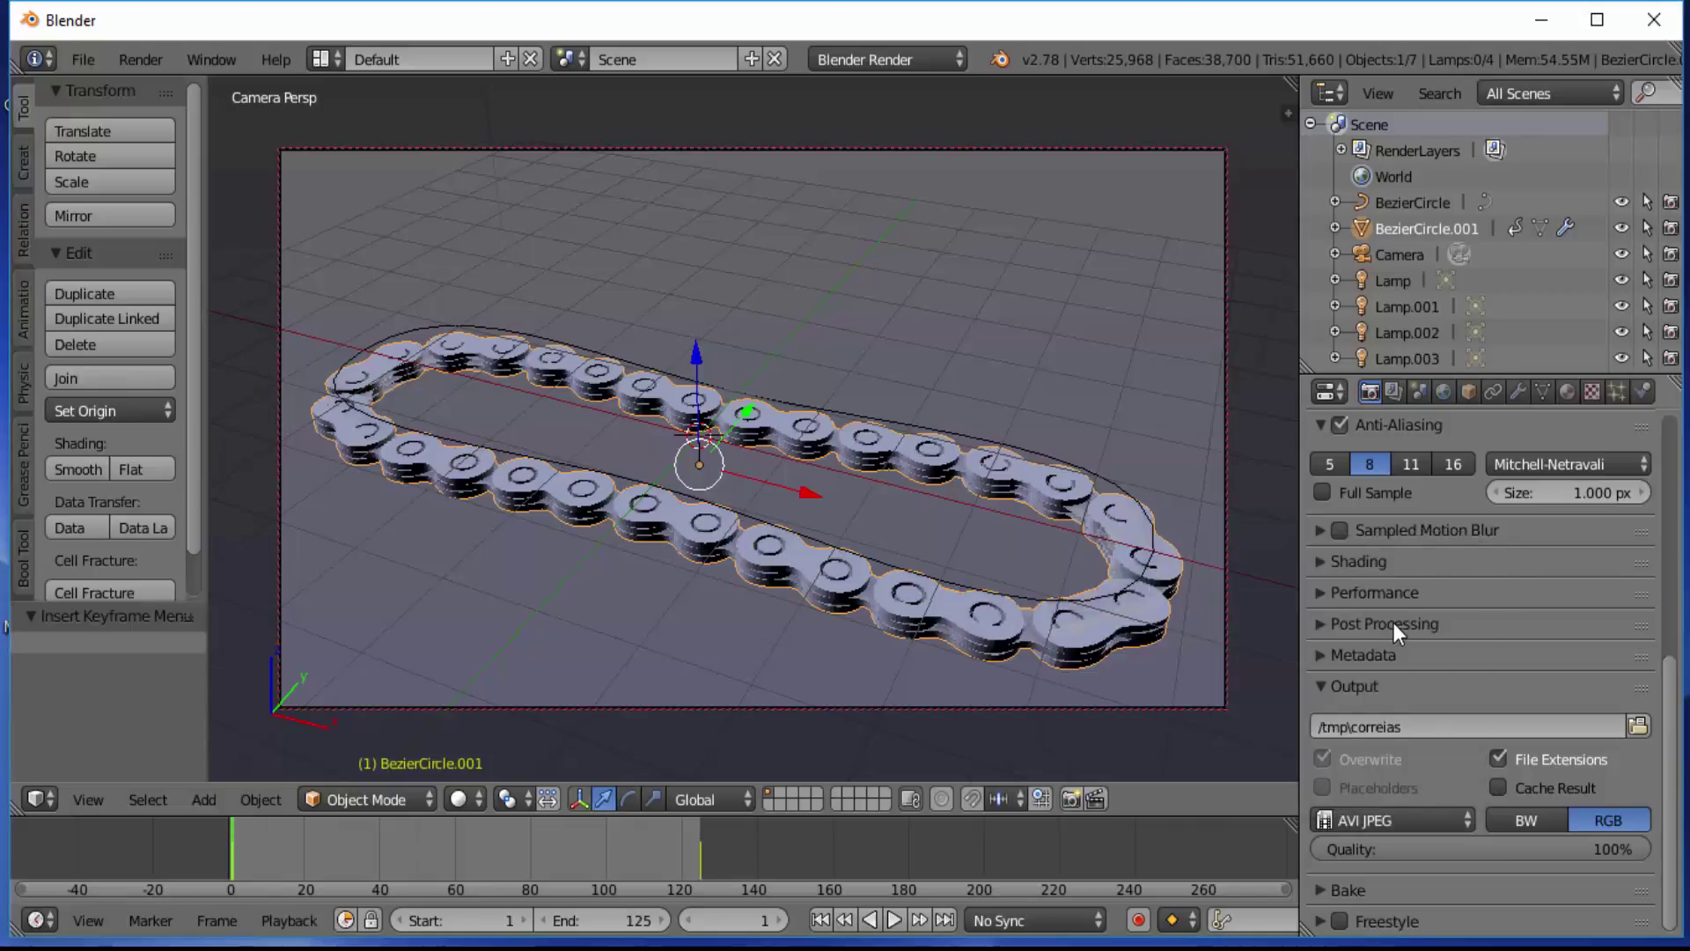
Step: Render the full chain animation and play back the rendered video, closing the player when done
scroll(1450, 665, up, 10)
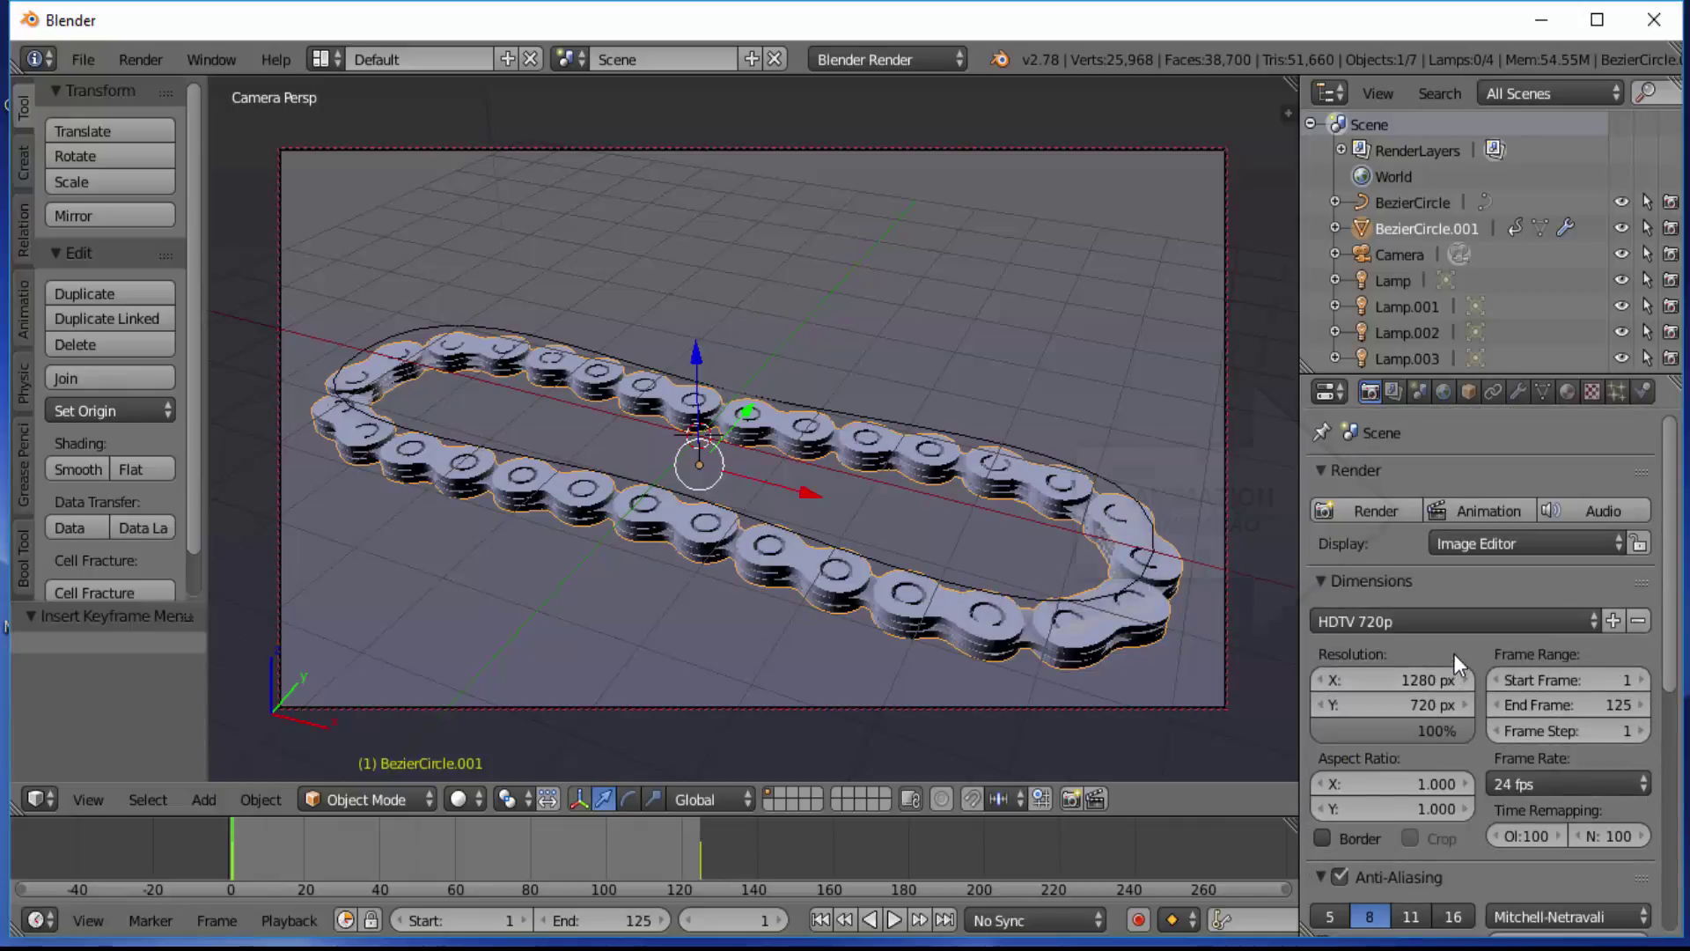
click(1474, 511)
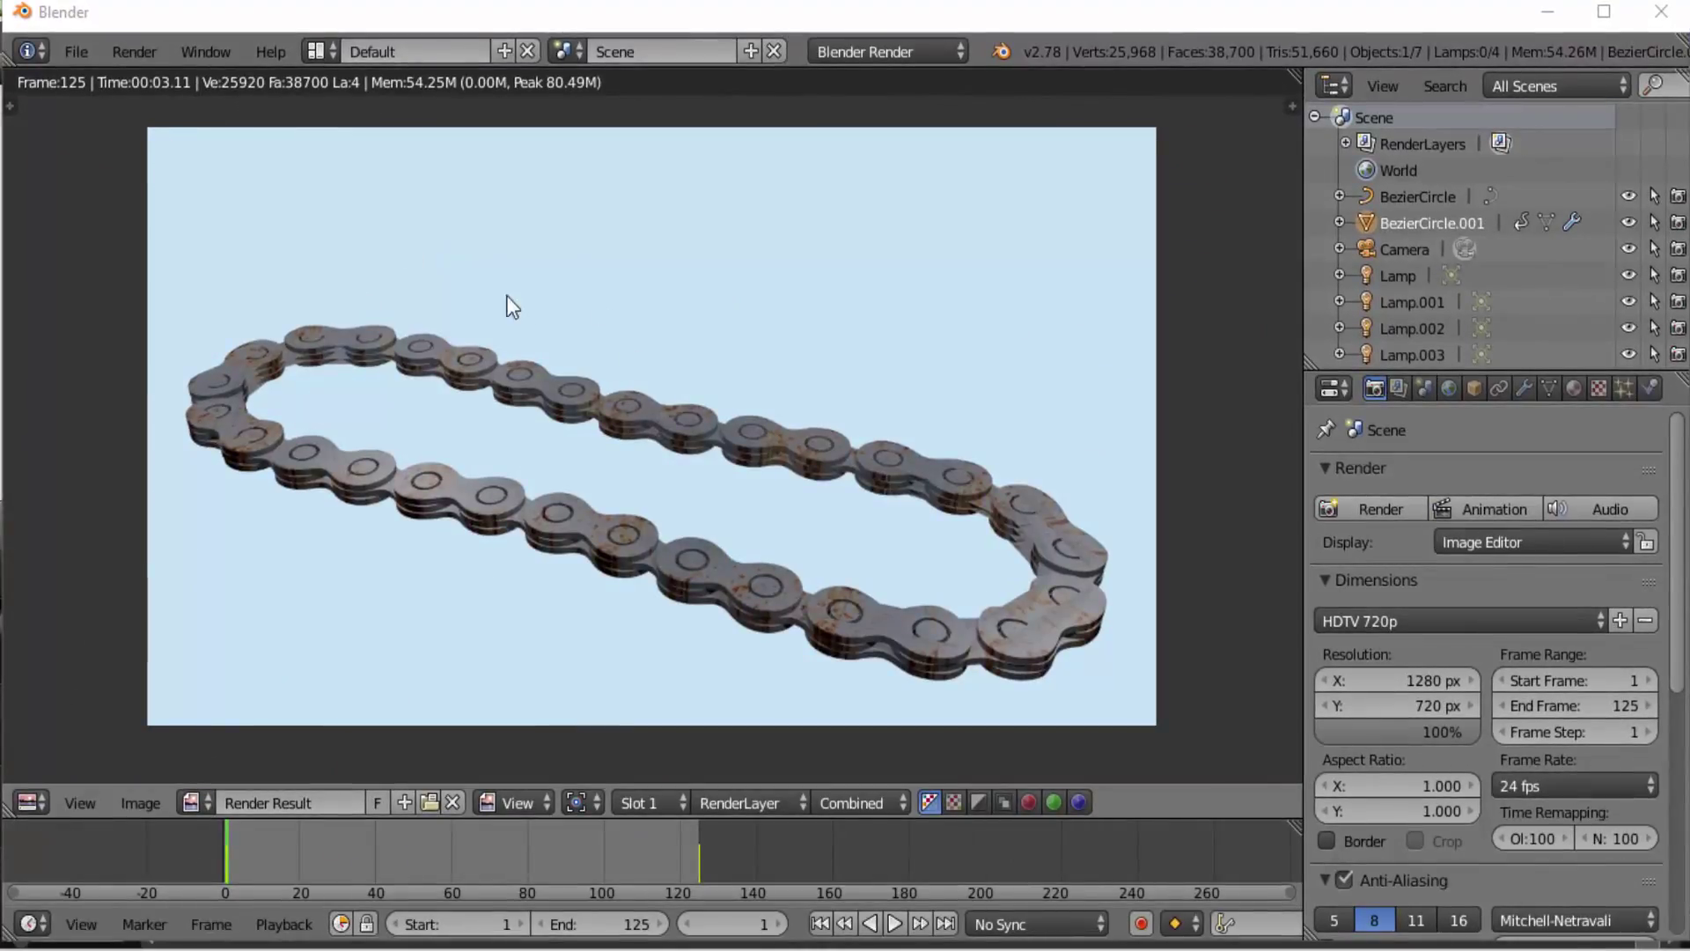
click(148, 56)
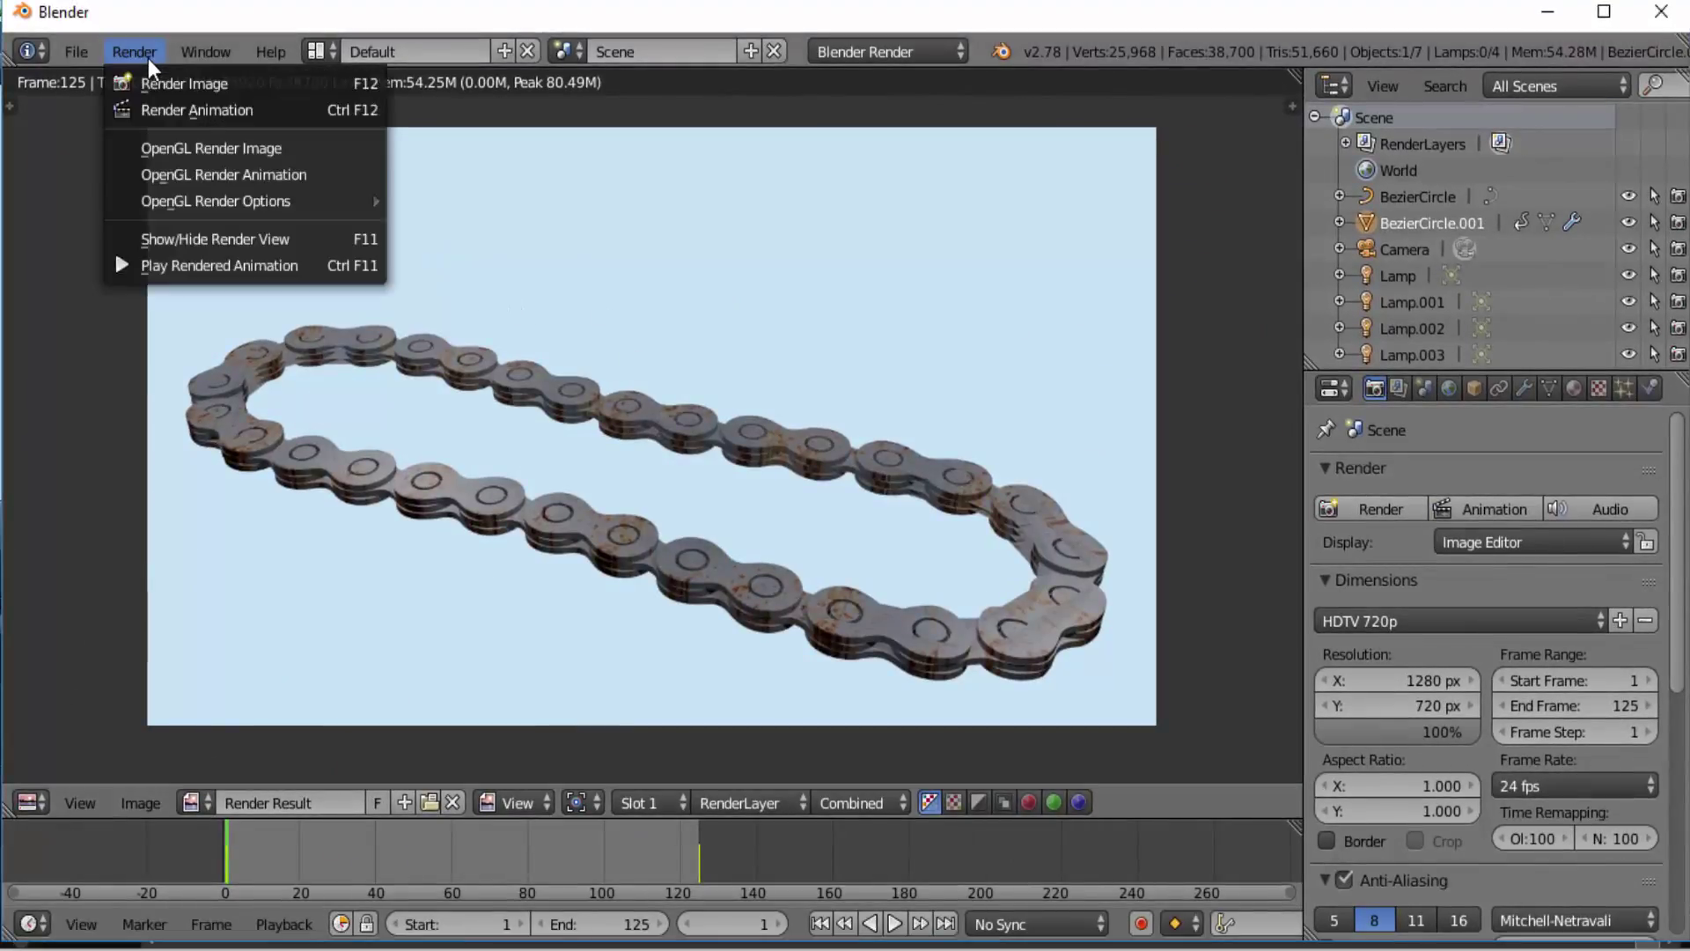
click(233, 266)
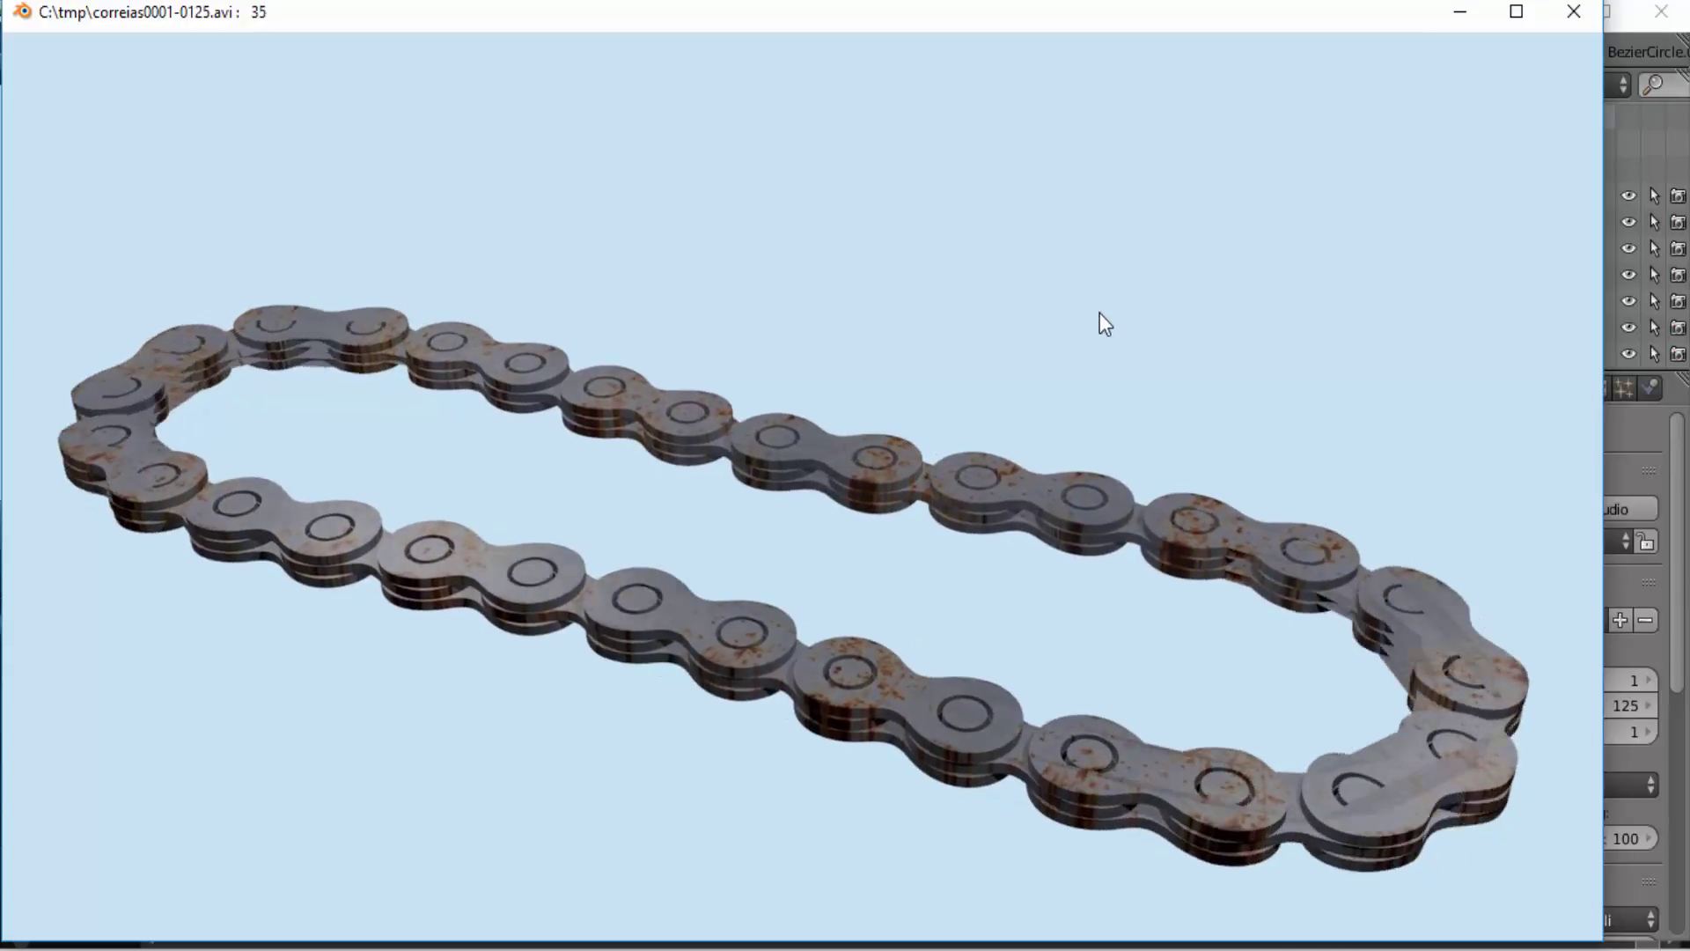
key(Escape)
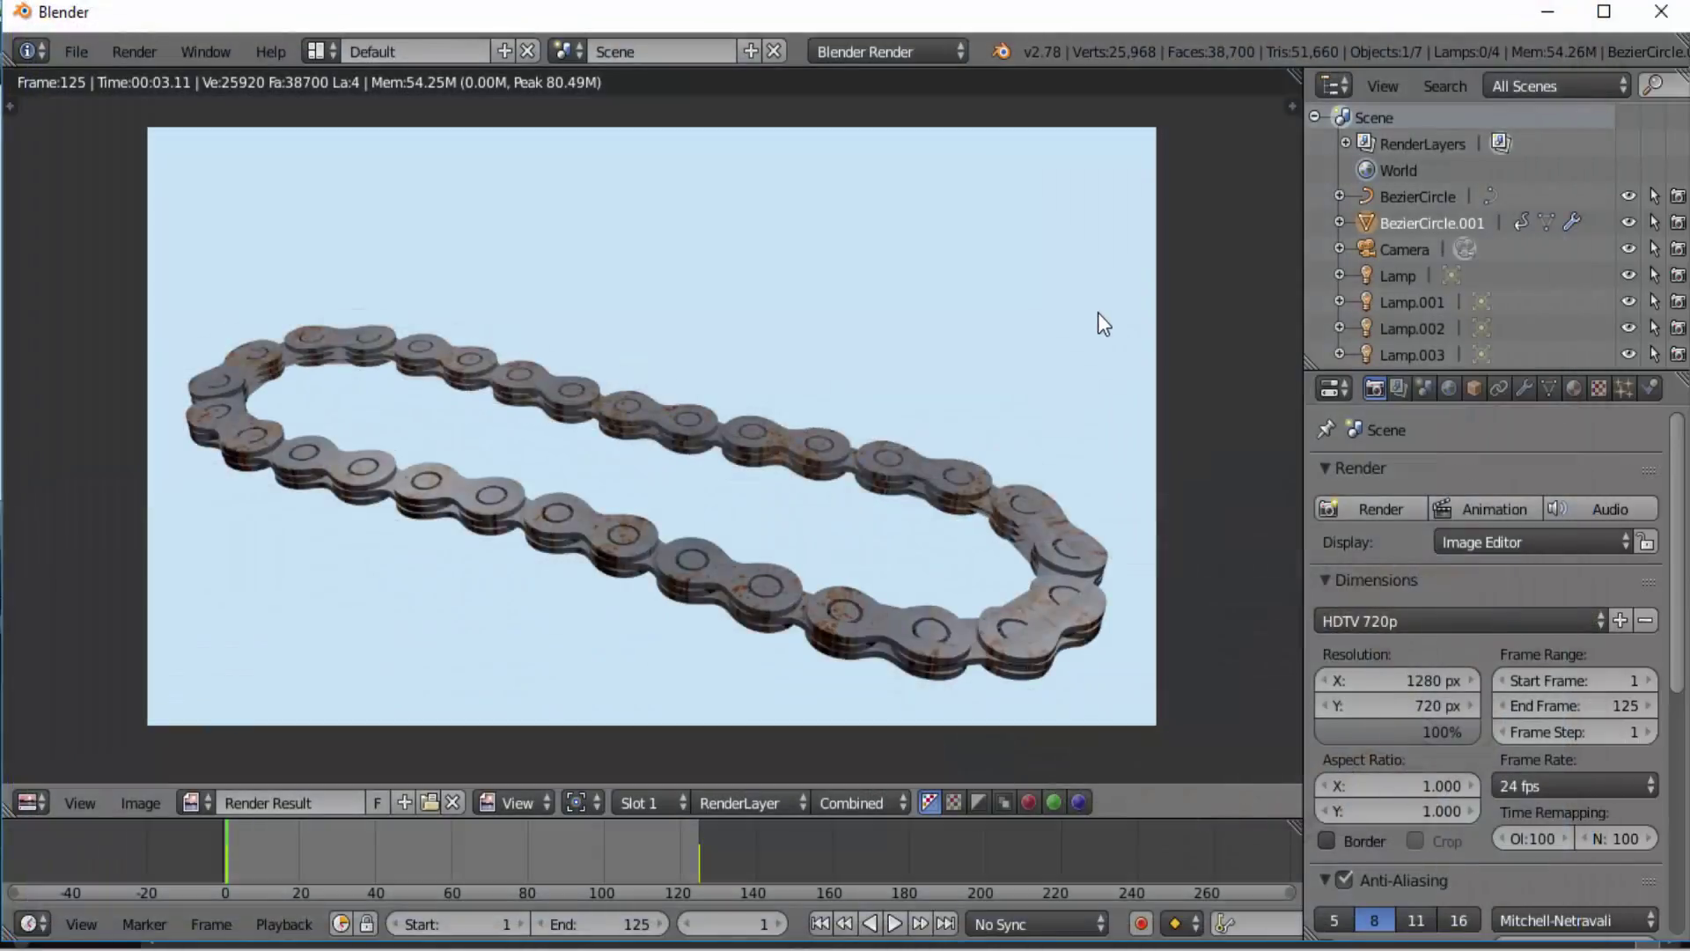